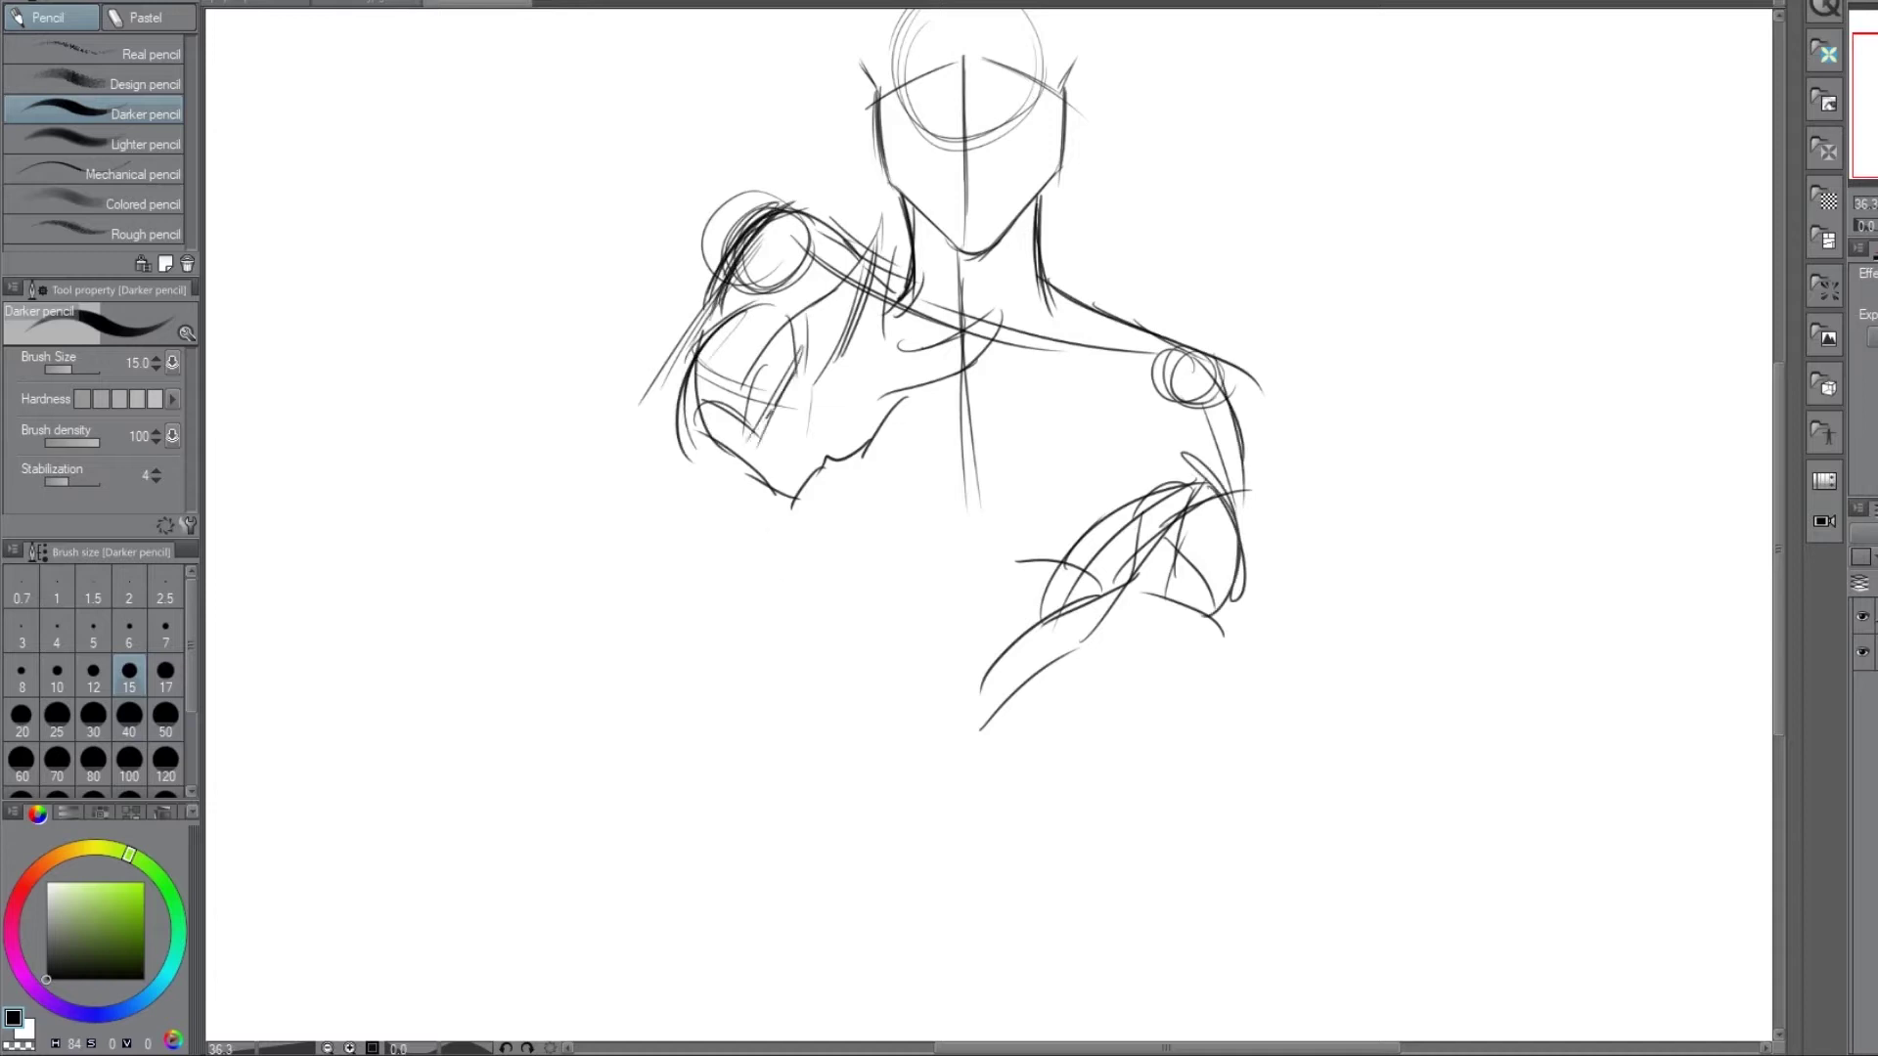
# - Sketch the torso's side below the raised hand and add contour strokes to the figure's lowered left arm
pyautogui.hotkey('ctrl', 'z')
pyautogui.moveTo(753, 476)
pyautogui.mouseDown()
pyautogui.moveTo(794, 579)
pyautogui.moveTo(838, 590)
pyautogui.mouseUp()
pyautogui.moveTo(787, 577); pyautogui.dragTo(830, 746)
pyautogui.moveTo(1783, 433); pyautogui.dragTo(1783, 489)
pyautogui.moveTo(1169, 332); pyautogui.dragTo(1198, 444)
pyautogui.moveTo(1115, 489); pyautogui.dragTo(1232, 513)
pyautogui.moveTo(1124, 523)
pyautogui.mouseDown()
pyautogui.moveTo(998, 615)
pyautogui.moveTo(1130, 416)
pyautogui.mouseUp()
# - Rough in the thumb and fingers of the raised hand and strengthen the contour of its arm
pyautogui.moveTo(822, 338); pyautogui.dragTo(944, 225)
pyautogui.moveTo(851, 279); pyautogui.dragTo(885, 220)
pyautogui.moveTo(905, 215); pyautogui.dragTo(983, 137)
pyautogui.moveTo(885, 39); pyautogui.dragTo(855, 210)
pyautogui.moveTo(861, 88); pyautogui.dragTo(746, 181)
pyautogui.moveTo(724, 86); pyautogui.dragTo(698, 239)
# - Rough in the curved waist contour under the raised hand, trying out hip lines on both sides
pyautogui.moveTo(826, 551); pyautogui.dragTo(760, 781)
pyautogui.moveTo(1418, 438); pyautogui.dragTo(1195, 645)
pyautogui.moveTo(760, 519); pyautogui.dragTo(861, 821)
pyautogui.moveTo(1349, 547); pyautogui.dragTo(1240, 833)
pyautogui.scroll(-1, 984, 700)
pyautogui.hotkey('ctrl', 'z')
pyautogui.moveTo(821, 470); pyautogui.dragTo(949, 653)
pyautogui.moveTo(806, 548); pyautogui.dragTo(822, 841)
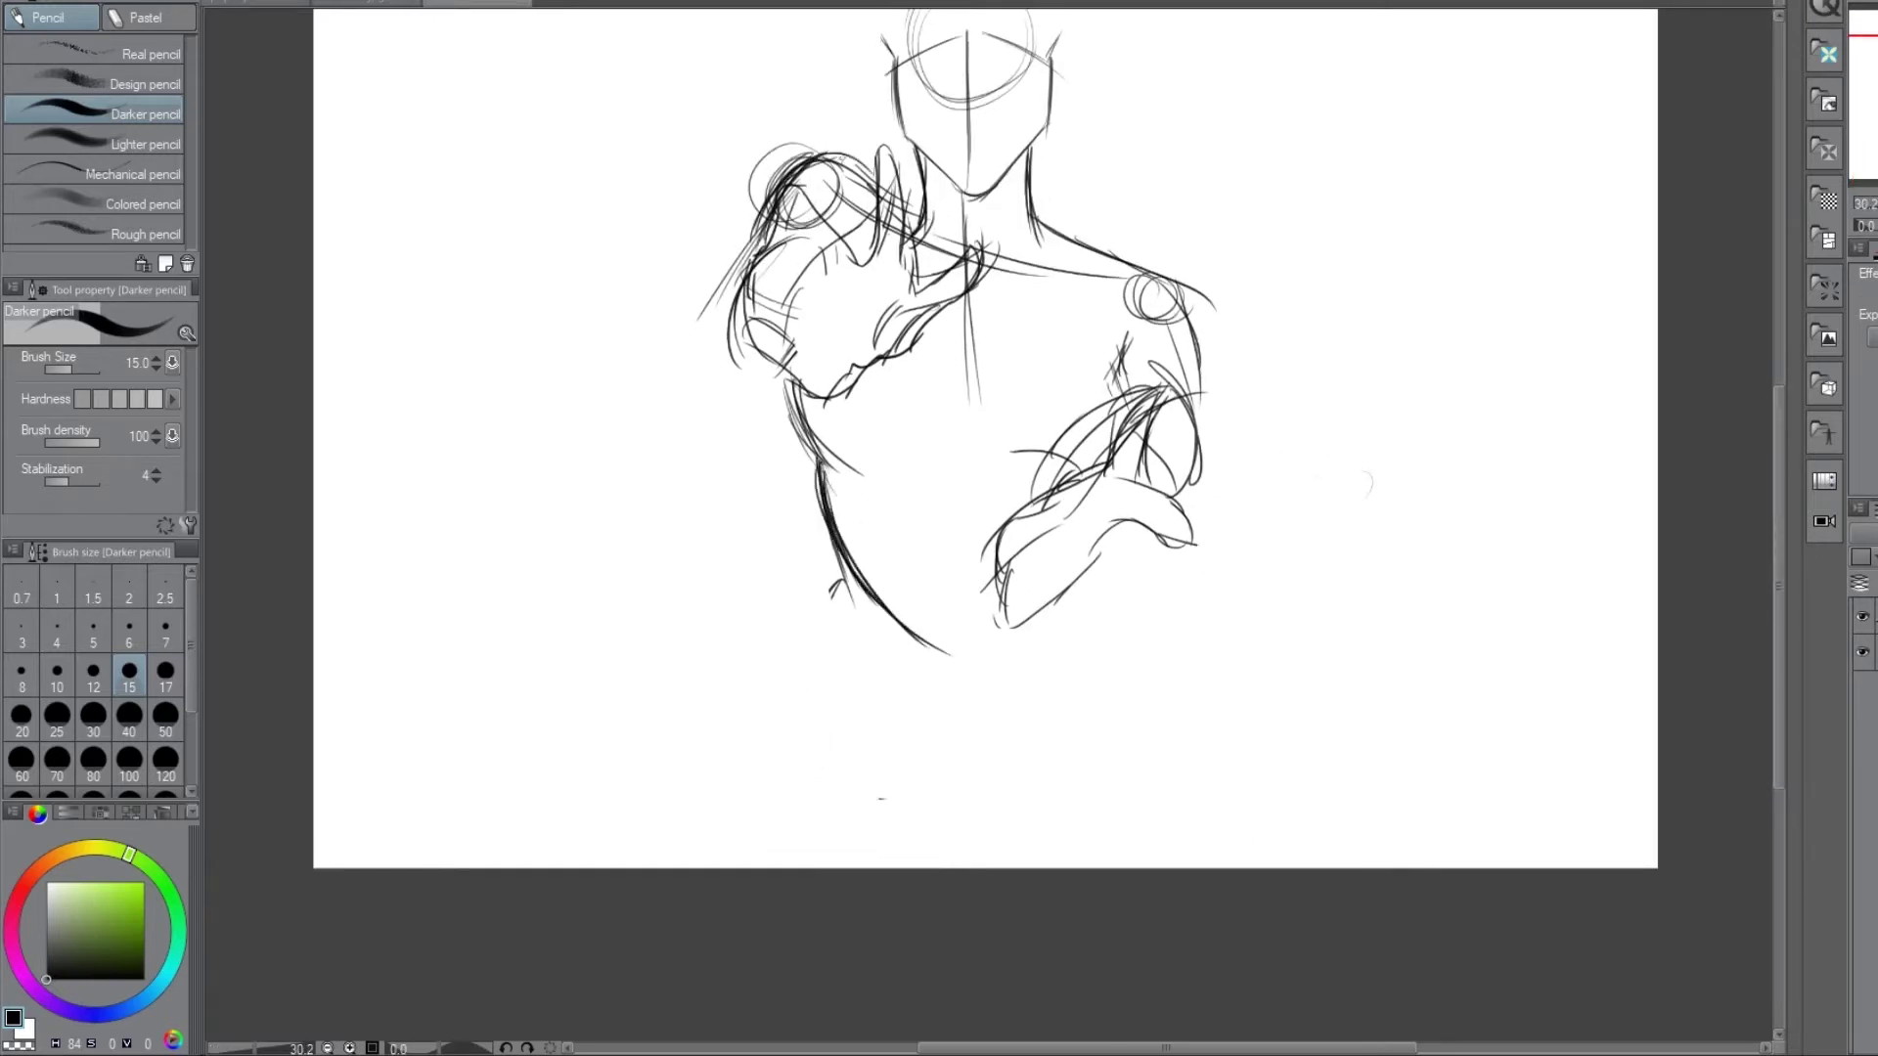
# - Darken the shoulder contours and add more strokes to the lowered left arm
pyautogui.moveTo(768, 210); pyautogui.dragTo(865, 148)
pyautogui.moveTo(1037, 227); pyautogui.dragTo(1205, 470)
pyautogui.moveTo(1057, 440); pyautogui.dragTo(1149, 343)
# - Sketch the outer hip curves on both sides of the waist, undoing and redrawing the figure's right hip
pyautogui.moveTo(1134, 504); pyautogui.dragTo(1325, 616)
pyautogui.moveTo(866, 608); pyautogui.dragTo(954, 792)
pyautogui.moveTo(1066, 620); pyautogui.dragTo(1085, 607)
pyautogui.moveTo(1237, 518); pyautogui.dragTo(1335, 782)
pyautogui.moveTo(871, 626); pyautogui.dragTo(949, 841)
pyautogui.moveTo(842, 547); pyautogui.dragTo(969, 870)
pyautogui.hotkey('ctrl', 'z')
pyautogui.hotkey('ctrl', 'z')
pyautogui.hotkey('ctrl', 'z')
pyautogui.moveTo(871, 626); pyautogui.dragTo(953, 865)
# - Sketch the inner thigh and crotch lines and reinforce the figure's left hip curve
pyautogui.moveTo(1134, 675); pyautogui.dragTo(1100, 782)
pyautogui.moveTo(1154, 636); pyautogui.dragTo(1086, 802)
pyautogui.moveTo(998, 758); pyautogui.dragTo(1076, 718)
pyautogui.moveTo(1183, 528); pyautogui.dragTo(1350, 851)
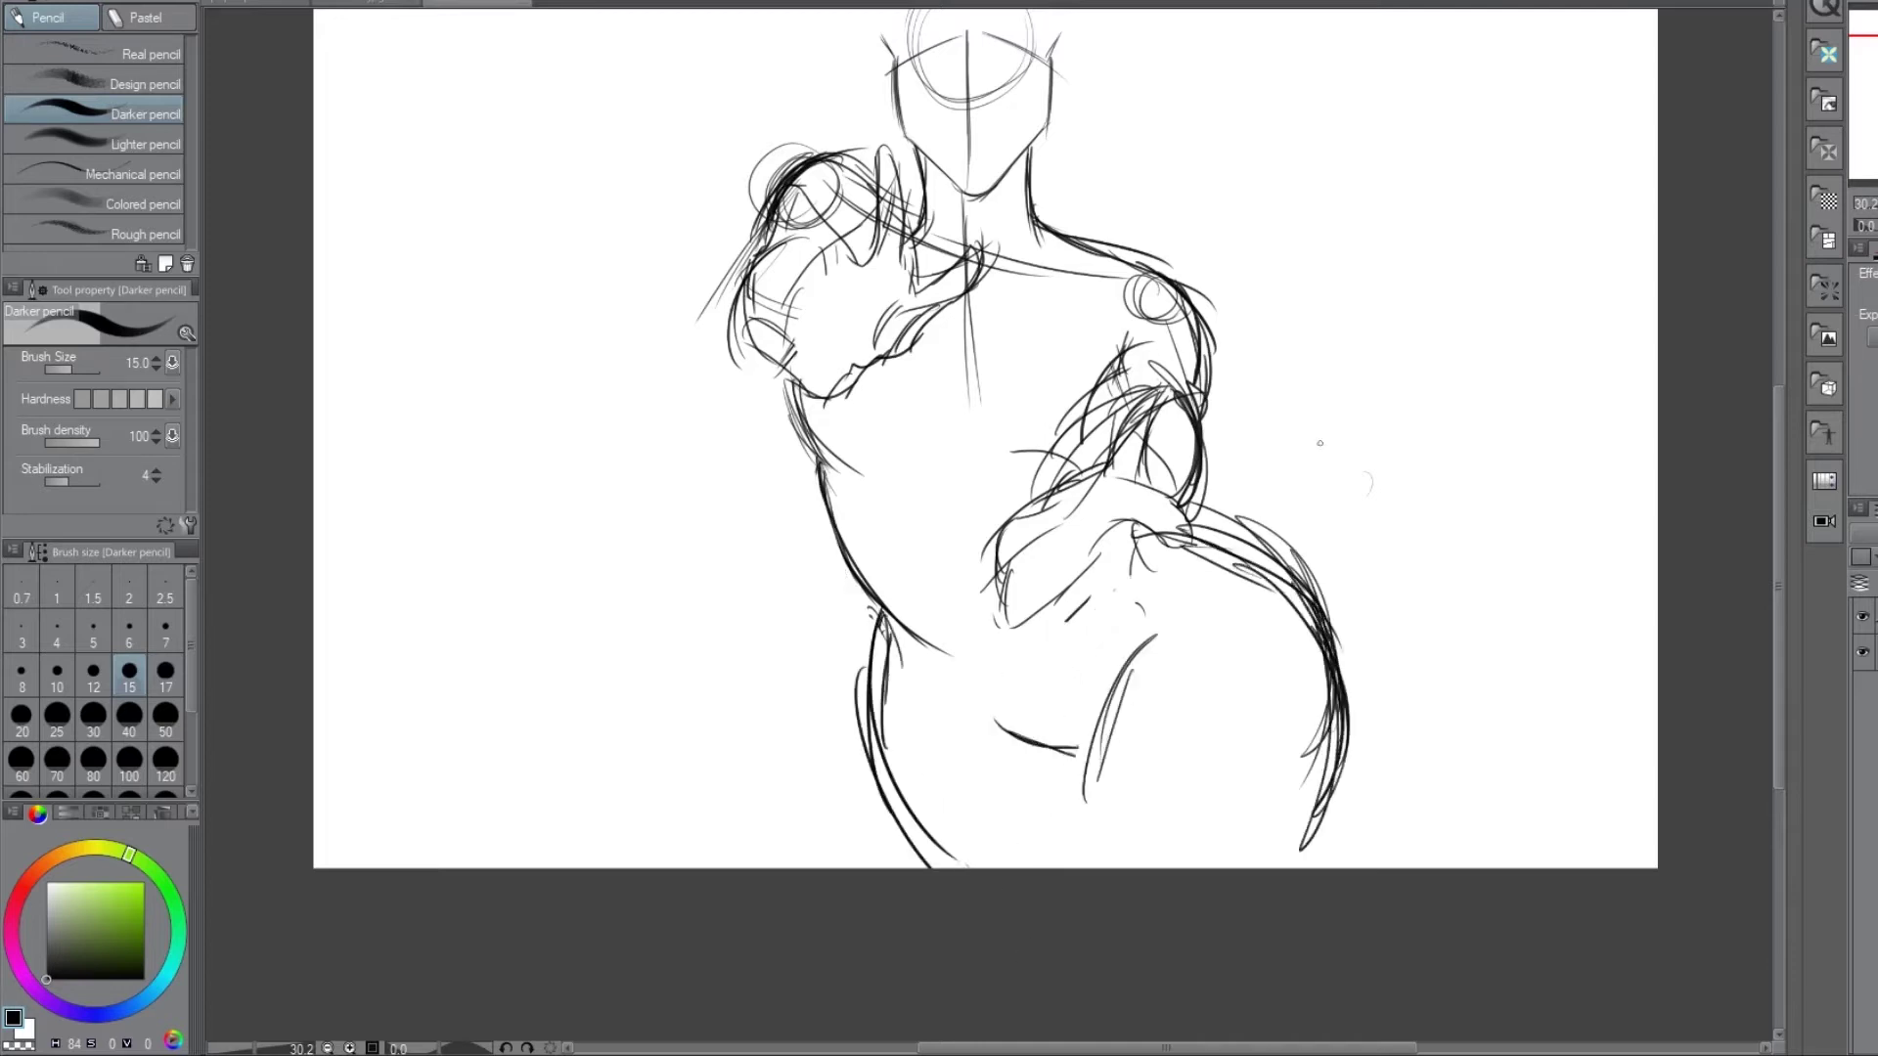
# - Sketch the ears and rough facial features on the head, with a triangular nose shape on the centre line
pyautogui.scroll(2, 978, 440)
pyautogui.moveTo(812, 196); pyautogui.dragTo(831, 293)
pyautogui.moveTo(1101, 233); pyautogui.dragTo(1093, 295)
pyautogui.moveTo(925, 258); pyautogui.dragTo(953, 227)
pyautogui.moveTo(967, 228); pyautogui.dragTo(1007, 274)
pyautogui.moveTo(932, 272); pyautogui.dragTo(963, 231)
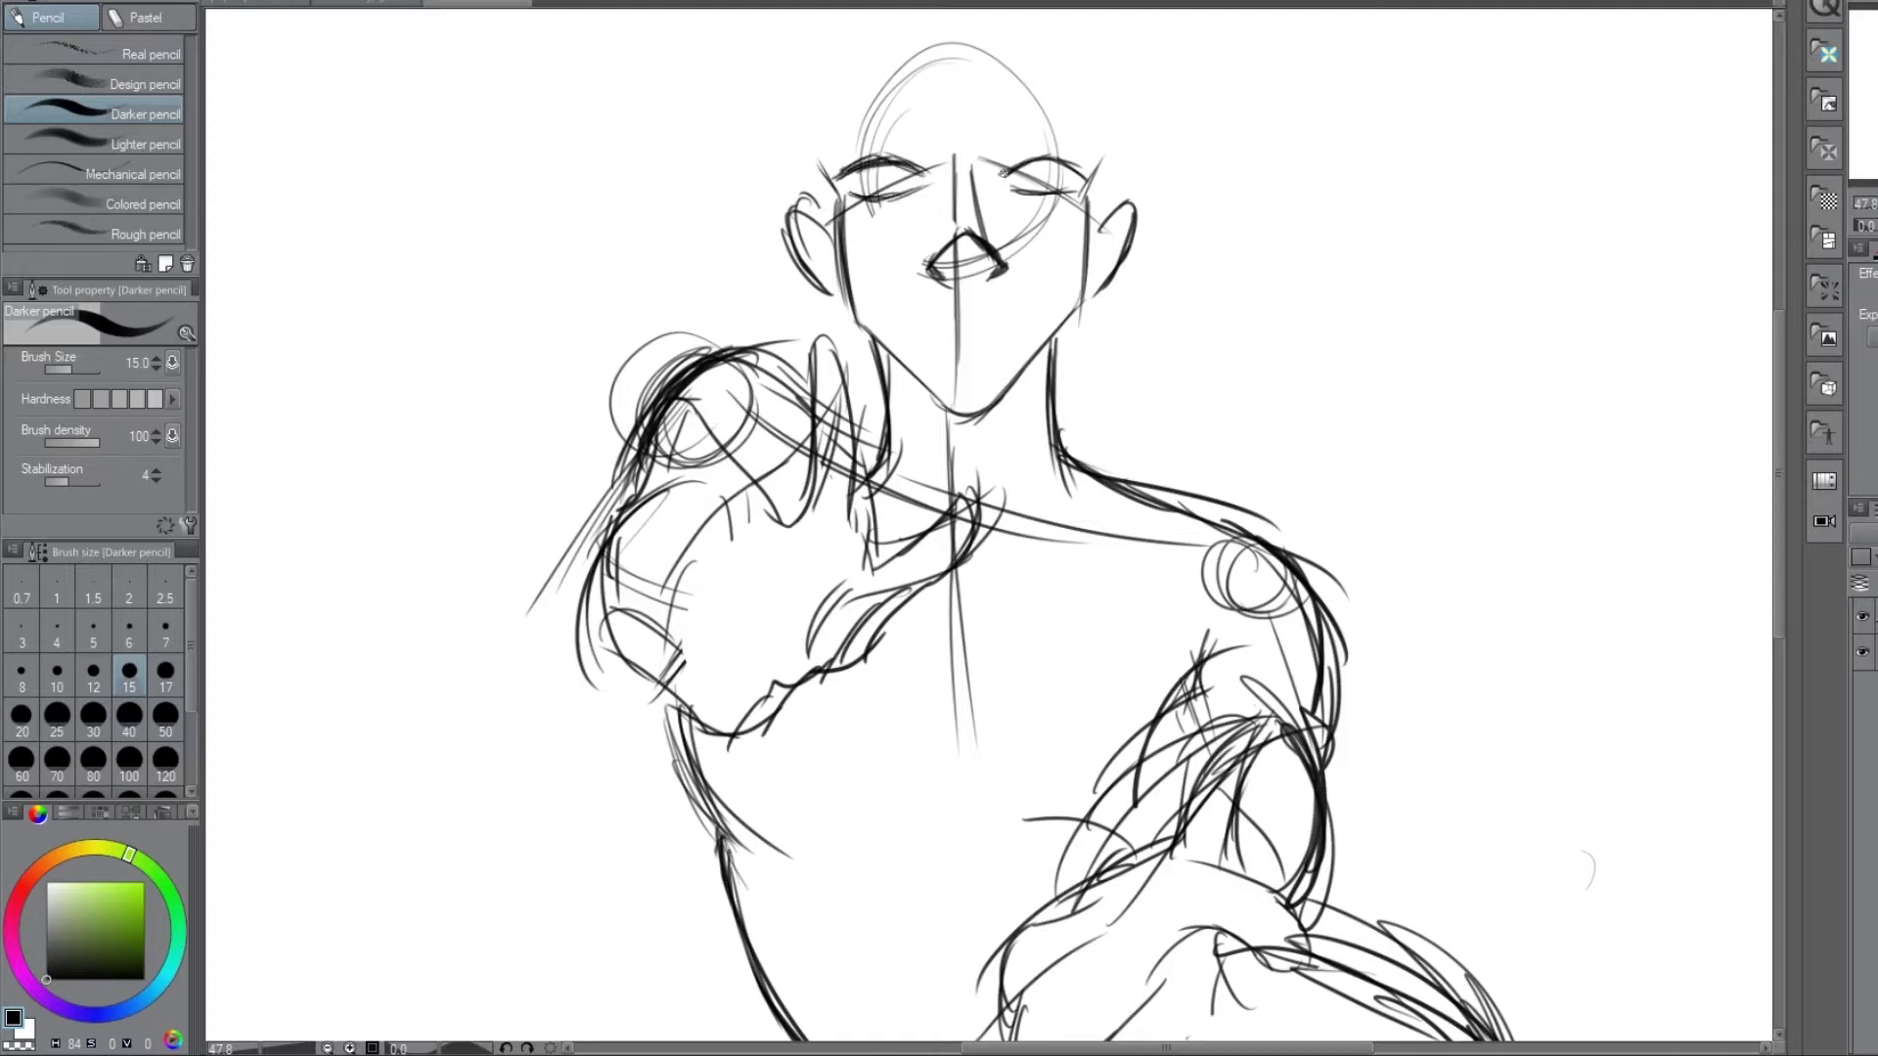
# - Open the reference picture of Elsa riding the water horse
pyautogui.hotkey('ctrl', 'o')
pyautogui.click(30, 359)
pyautogui.moveTo(997, 39); pyautogui.dragTo(1004, 294)
pyautogui.doubleClick(923, 69)
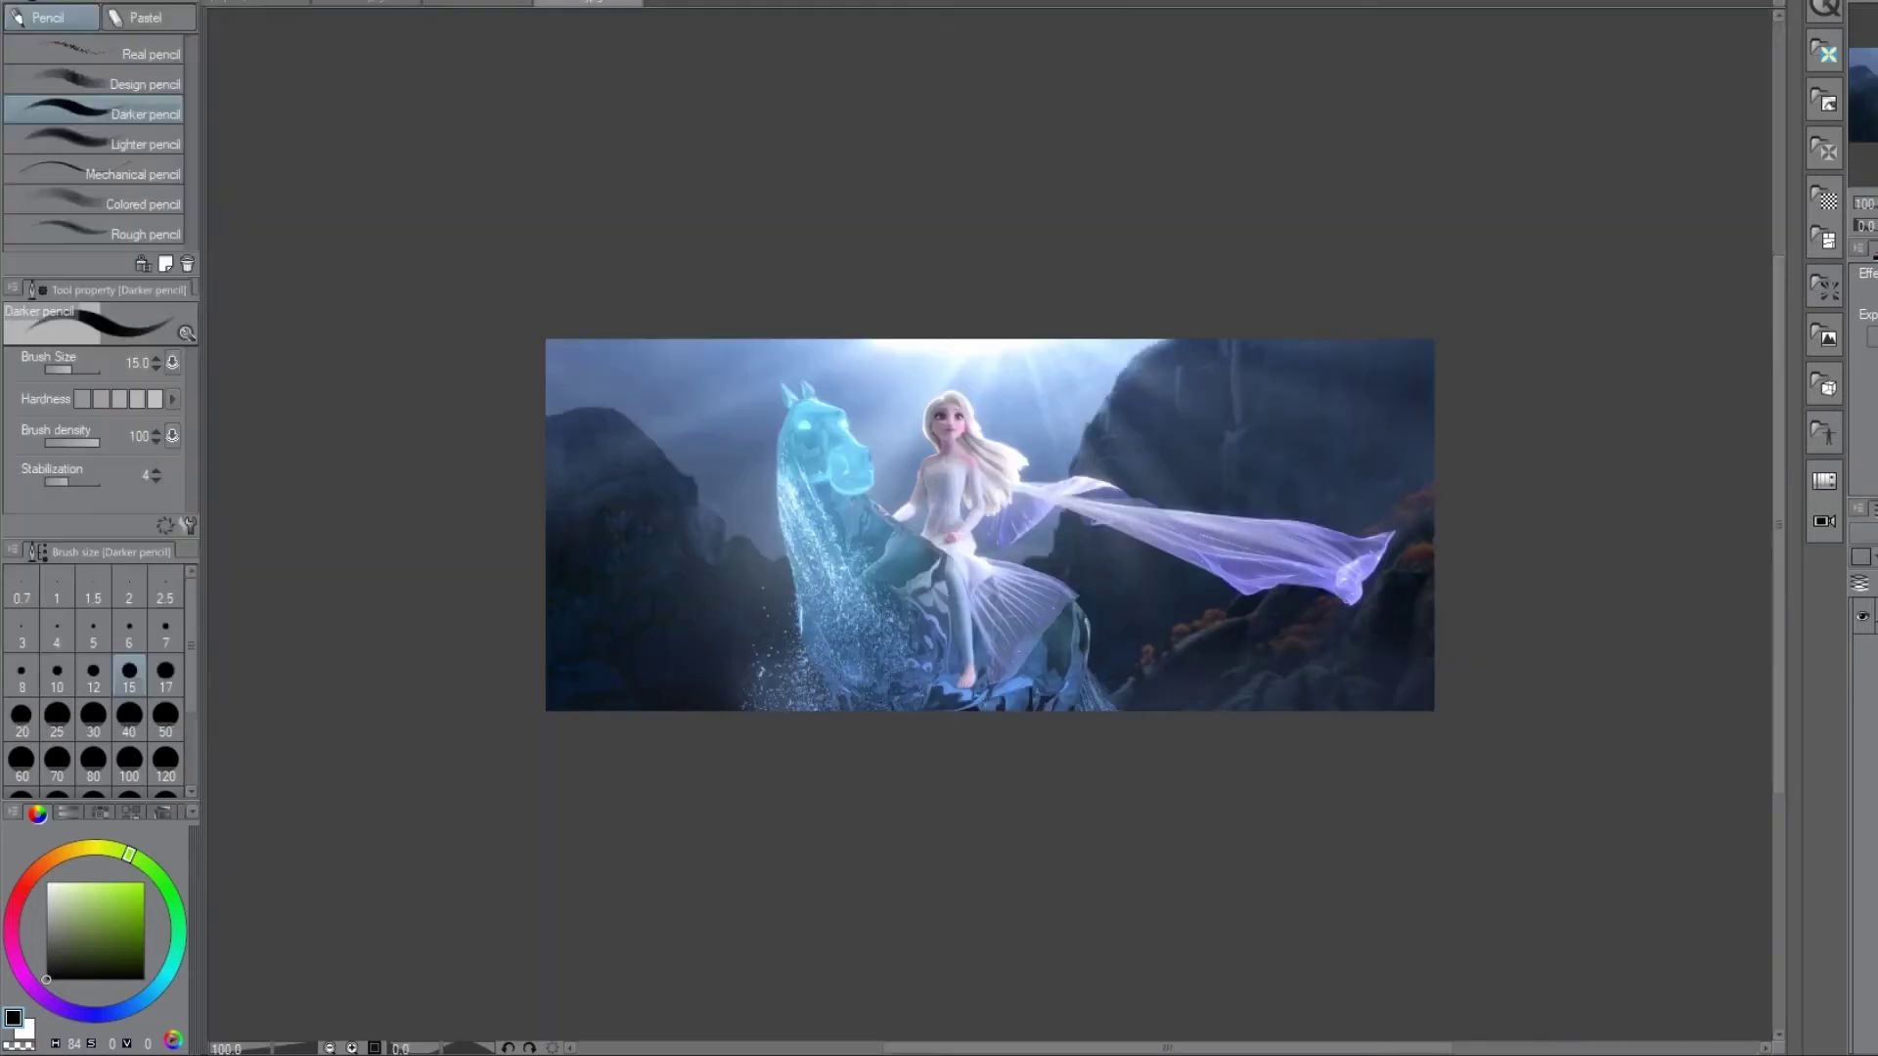
# - Open the Elsa Epilogue Bodice Material/Detail Reference sheet as a second reference image
pyautogui.hotkey('ctrl', 'o')
pyautogui.moveTo(998, 39); pyautogui.dragTo(1003, 186)
pyautogui.doubleClick(558, 132)
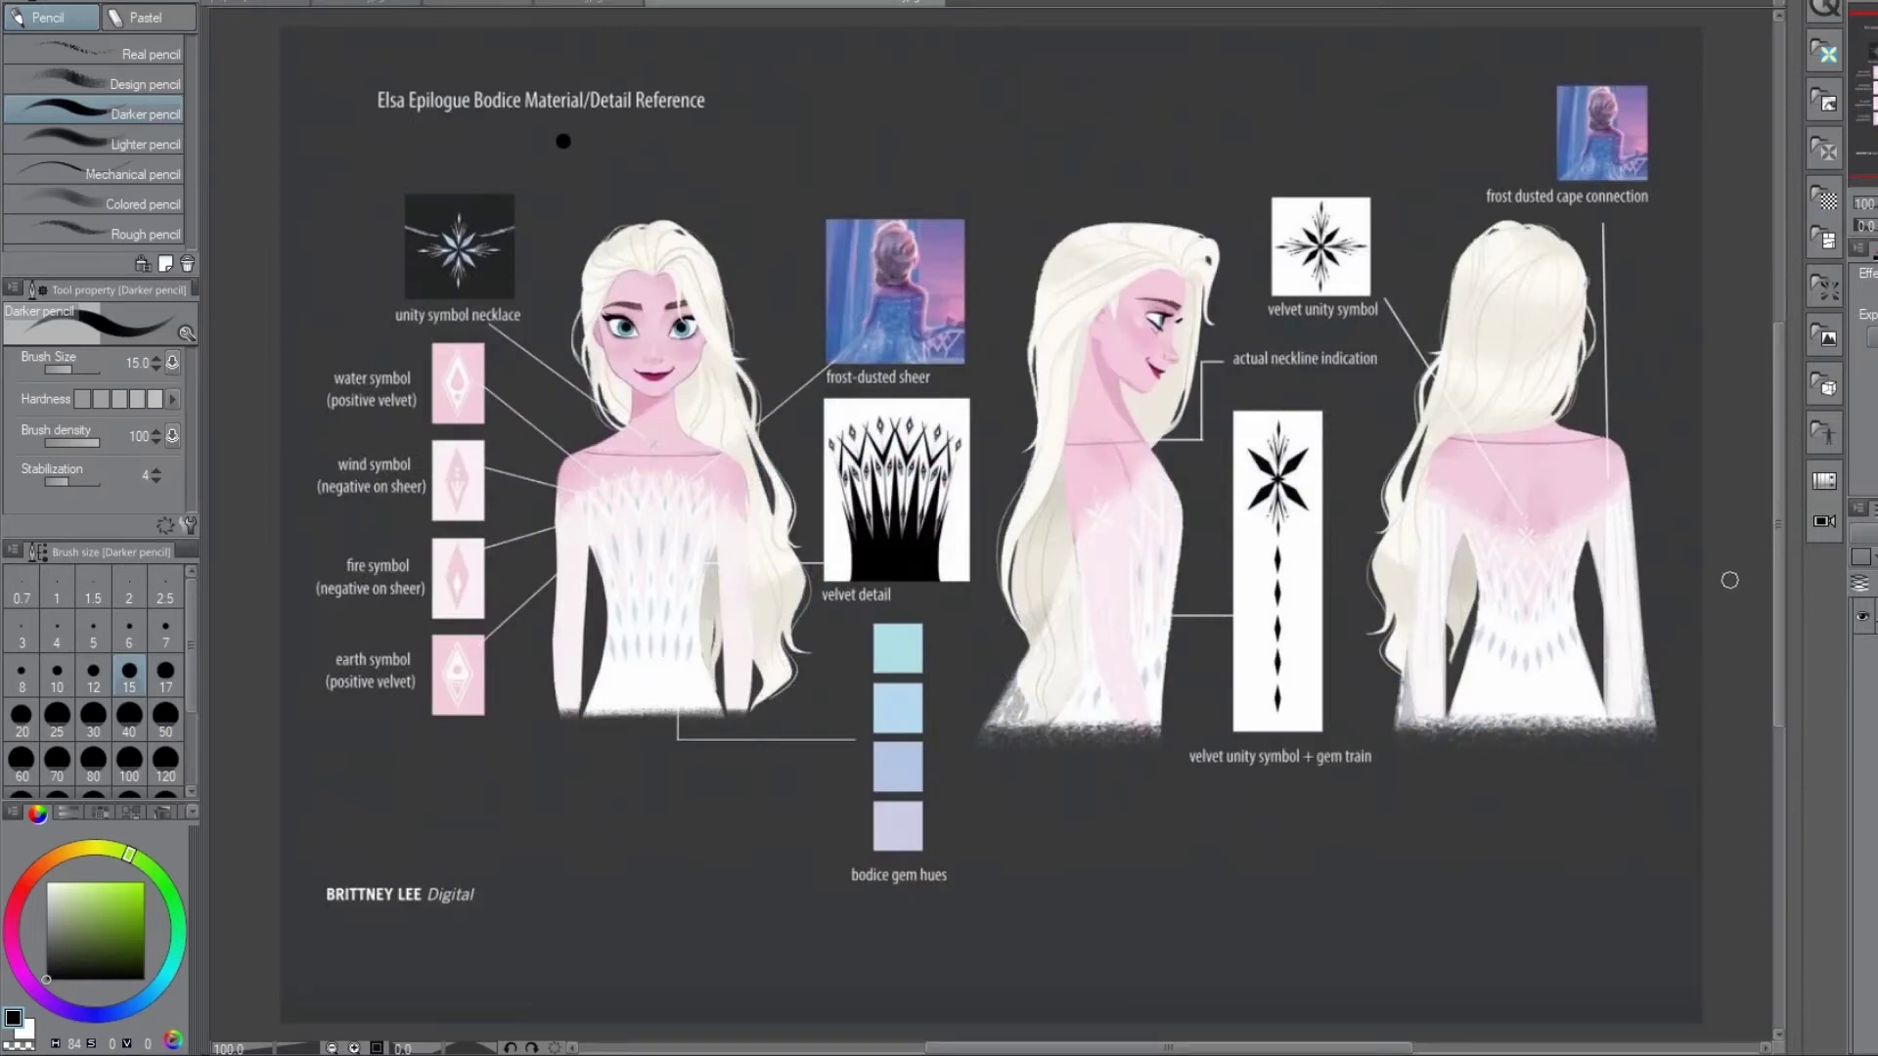
# - Return to the figure sketch and darken the jaw and neck contours
pyautogui.hotkey('ctrl', 'Tab')
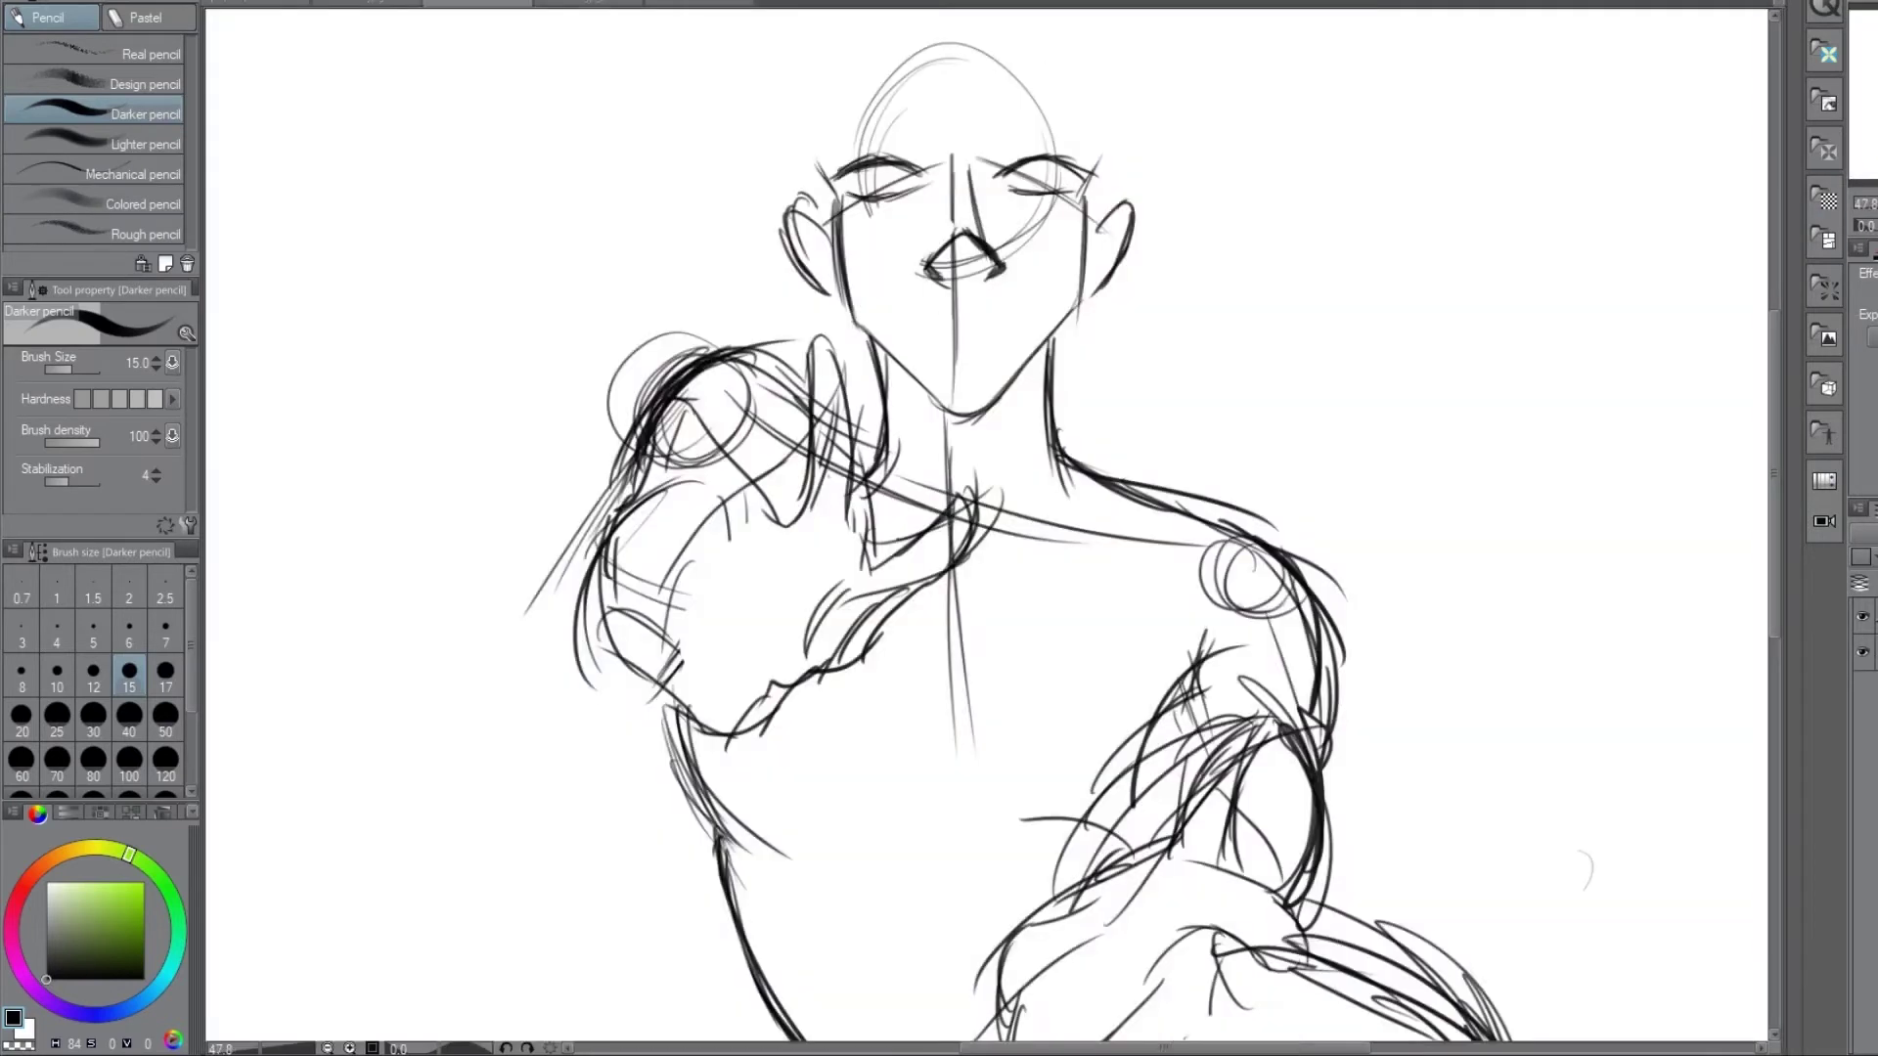
pyautogui.moveTo(1048, 366); pyautogui.dragTo(1071, 489)
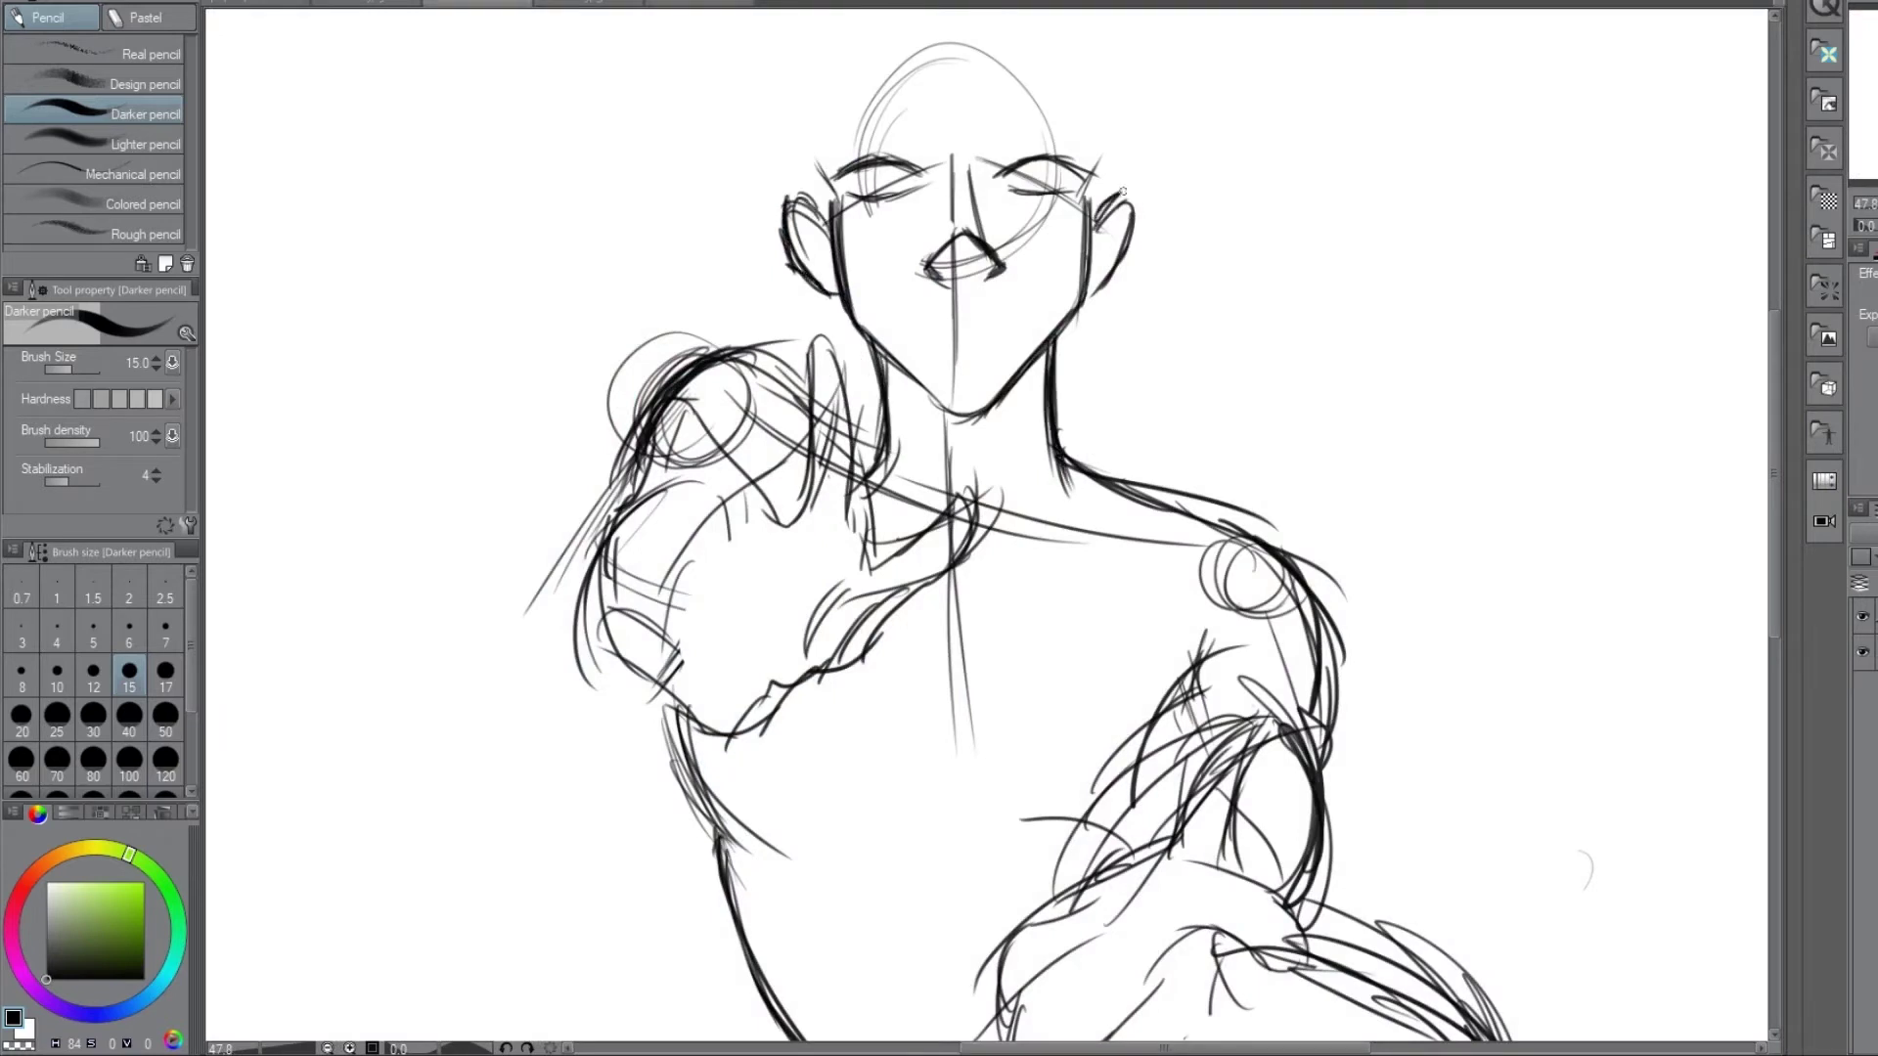
pyautogui.scroll(2, 1001, 72)
# - Consult the bodice reference sheet and sketch the first windswept hair strands on both sides of the head
pyautogui.hotkey('ctrl', 'Tab')
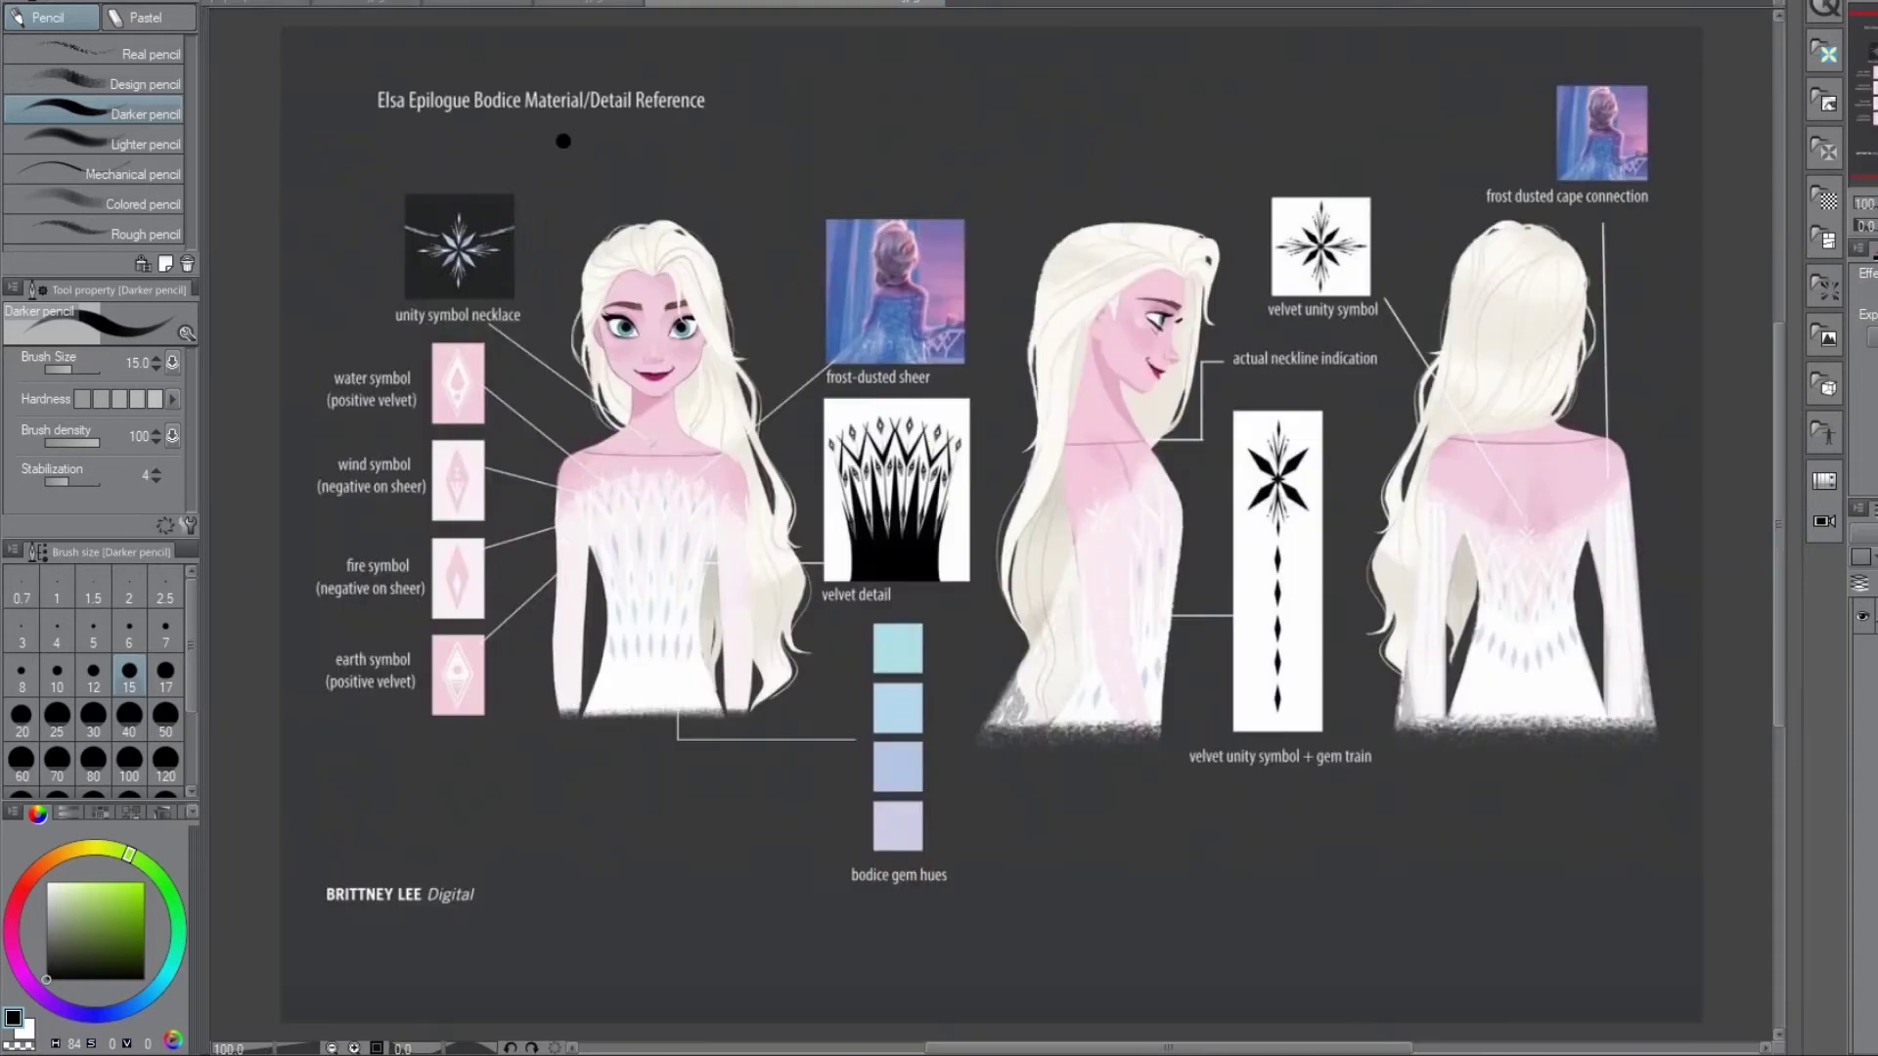
pyautogui.click(606, 3)
pyautogui.moveTo(997, 186); pyautogui.dragTo(1545, 431)
pyautogui.moveTo(1223, 372); pyautogui.dragTo(1614, 802)
pyautogui.moveTo(880, 176); pyautogui.dragTo(518, 499)
pyautogui.moveTo(851, 244); pyautogui.dragTo(773, 459)
# - Check the references again and extend the hair outward with long wavy strands on both sides
pyautogui.hotkey('ctrl', 'Tab')
pyautogui.hotkey('ctrl', 'Tab')
pyautogui.moveTo(1018, 196); pyautogui.dragTo(1428, 146)
pyautogui.moveTo(841, 73); pyautogui.dragTo(597, 294)
pyautogui.moveTo(724, 206); pyautogui.dragTo(308, 773)
pyautogui.moveTo(842, 39); pyautogui.dragTo(1634, 98)
pyautogui.moveTo(939, 176); pyautogui.dragTo(1565, 470)
pyautogui.moveTo(1644, 450); pyautogui.dragTo(1555, 1007)
# - Add loose hair ends beside the shoulders and a short diagonal mark at the centre of the chest
pyautogui.scroll(-3, 1076, 391)
pyautogui.moveTo(724, 401); pyautogui.dragTo(617, 587)
pyautogui.moveTo(1496, 137); pyautogui.dragTo(1408, 332)
pyautogui.moveTo(1340, 382); pyautogui.dragTo(1252, 616)
pyautogui.moveTo(998, 445); pyautogui.dragTo(944, 484)
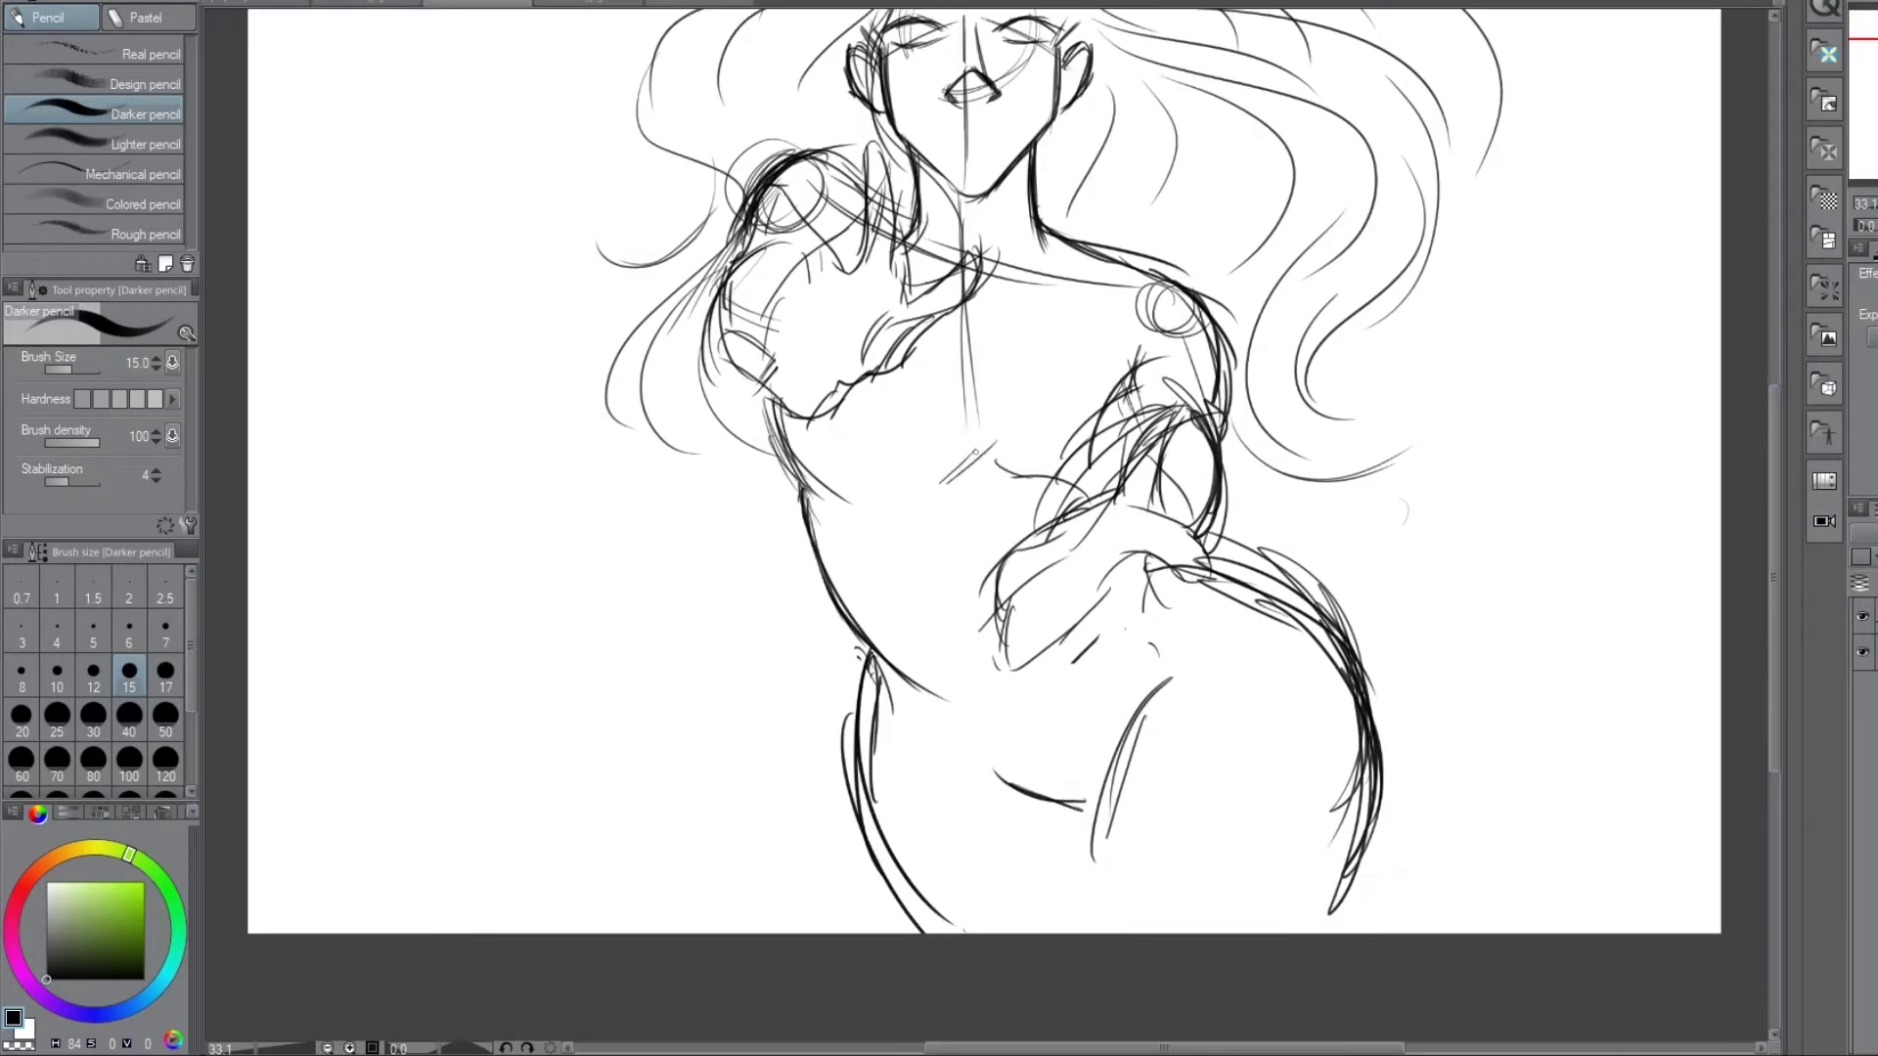
# - Redraw the hips and thighs with cleaner contours and thicken the crotch line
pyautogui.moveTo(1174, 684); pyautogui.dragTo(1095, 929)
pyautogui.moveTo(1213, 577)
pyautogui.mouseDown()
pyautogui.moveTo(1388, 783)
pyautogui.moveTo(1354, 929)
pyautogui.mouseUp()
pyautogui.moveTo(870, 704); pyautogui.dragTo(954, 934)
pyautogui.moveTo(1002, 802); pyautogui.dragTo(1085, 841)
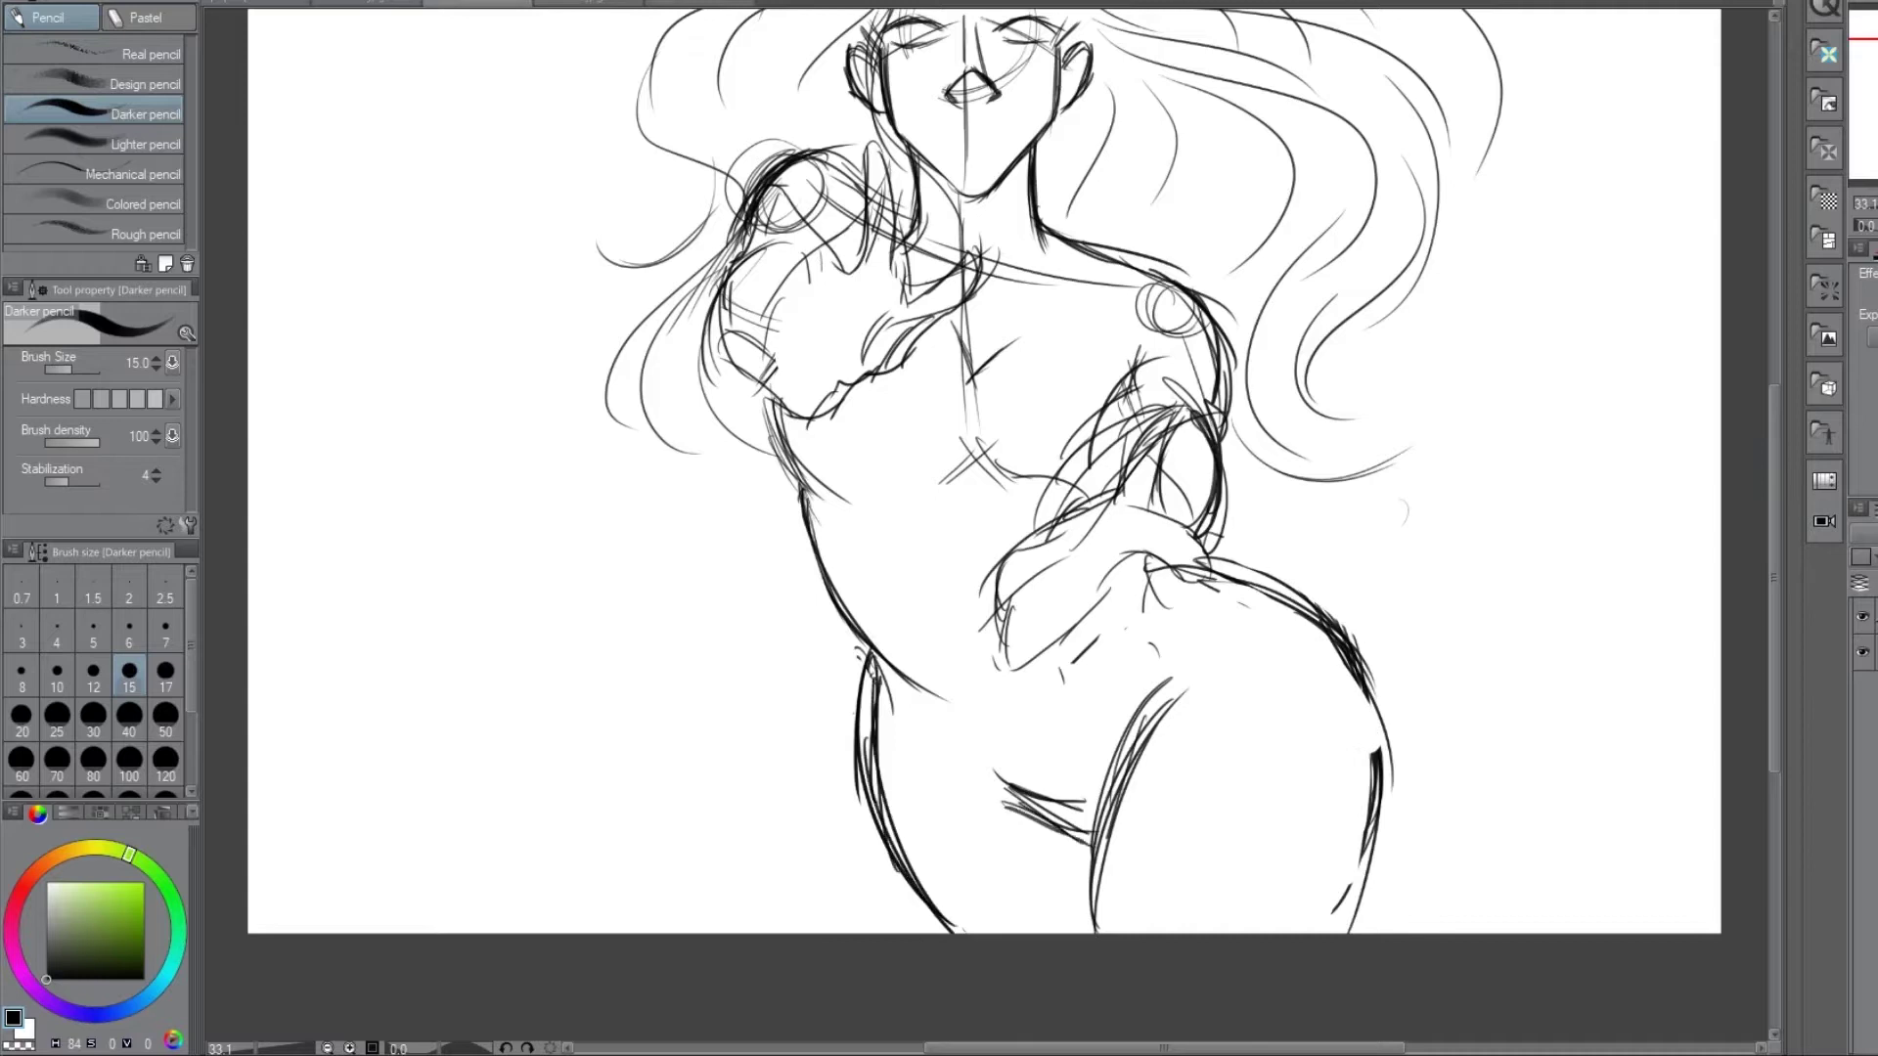
# - Compare with the reference images and sketch the bodice's neckline curve and the line under the bust
pyautogui.hotkey('ctrl', 'Tab')
pyautogui.hotkey('ctrl', 'Tab')
pyautogui.hotkey('ctrl', 'Tab')
pyautogui.moveTo(1007, 303); pyautogui.dragTo(1223, 396)
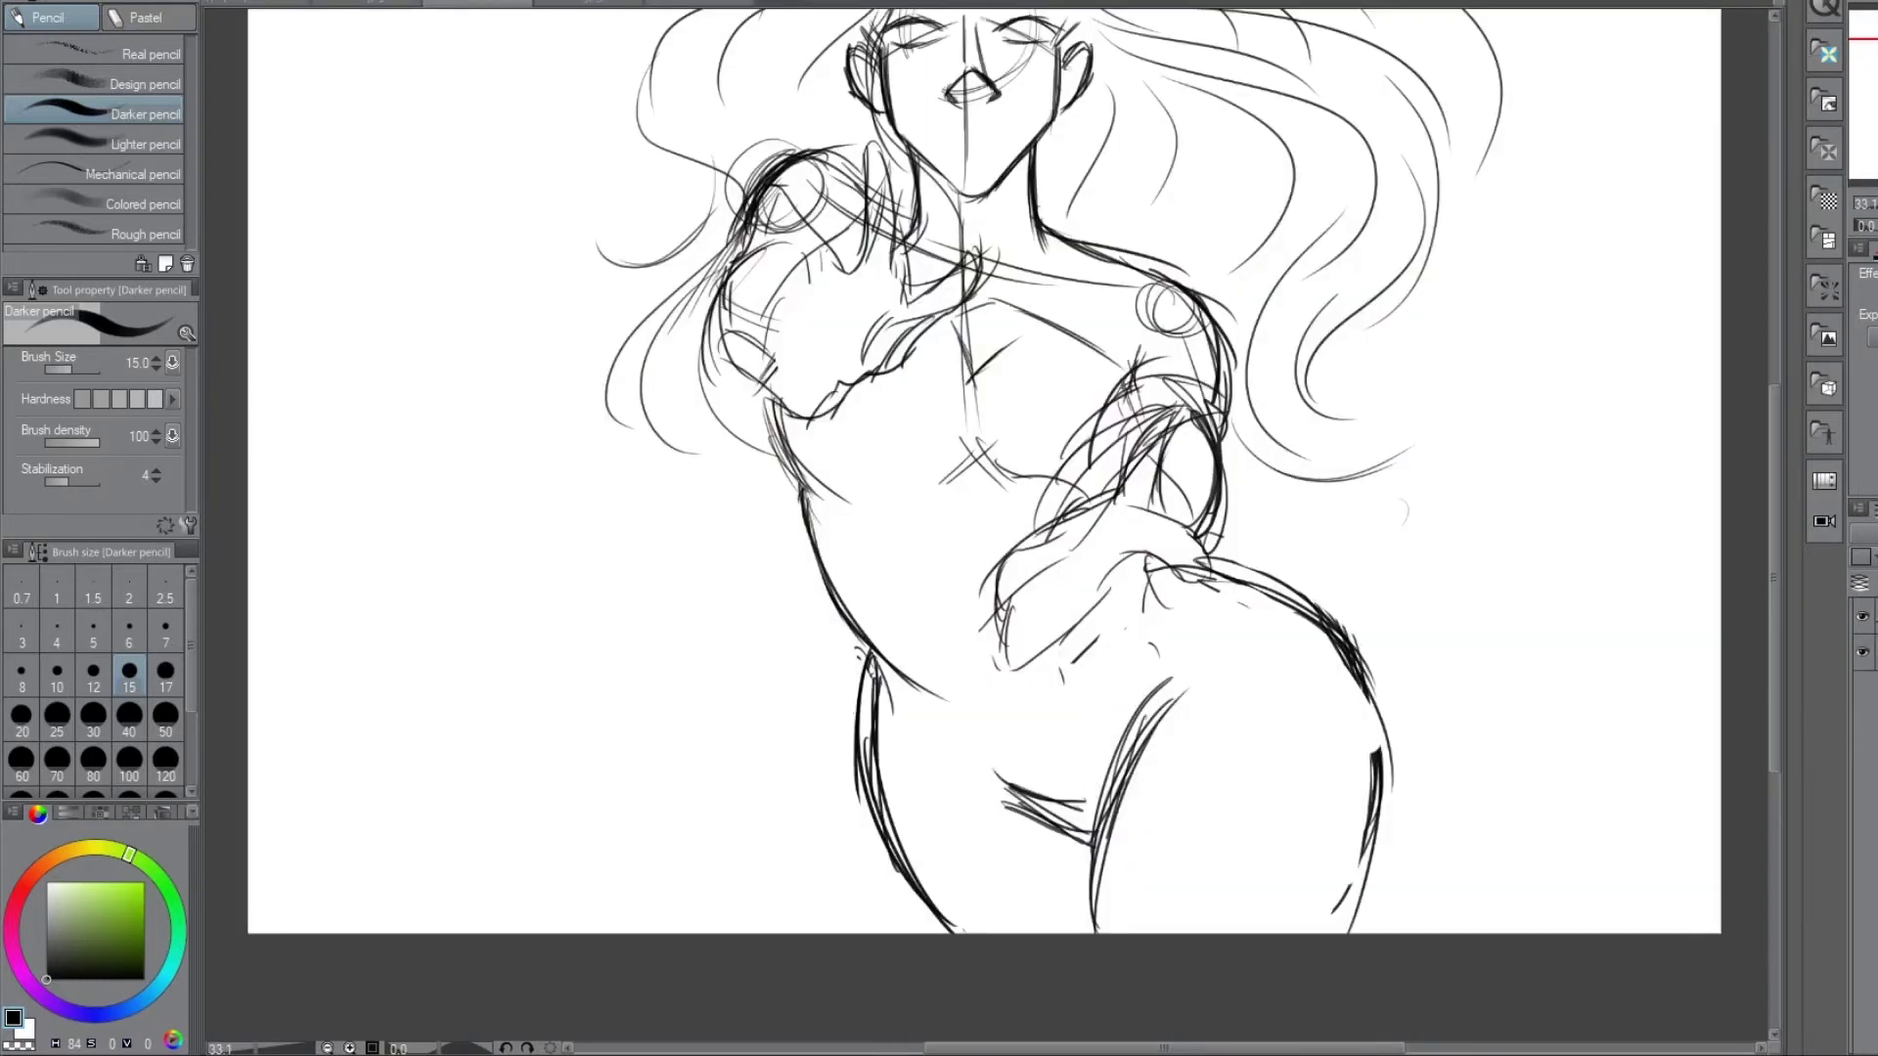
pyautogui.moveTo(938, 484); pyautogui.dragTo(1007, 440)
# - Review the references and sketch flowing fabric lines from the figure's right waist and hip
pyautogui.hotkey('ctrl', 'Tab')
pyautogui.hotkey('ctrl', 'Tab')
pyautogui.hotkey('ctrl', 'Tab')
pyautogui.moveTo(435, 598); pyautogui.dragTo(832, 597)
pyautogui.moveTo(523, 719); pyautogui.dragTo(851, 625)
pyautogui.moveTo(861, 773); pyautogui.dragTo(816, 929)
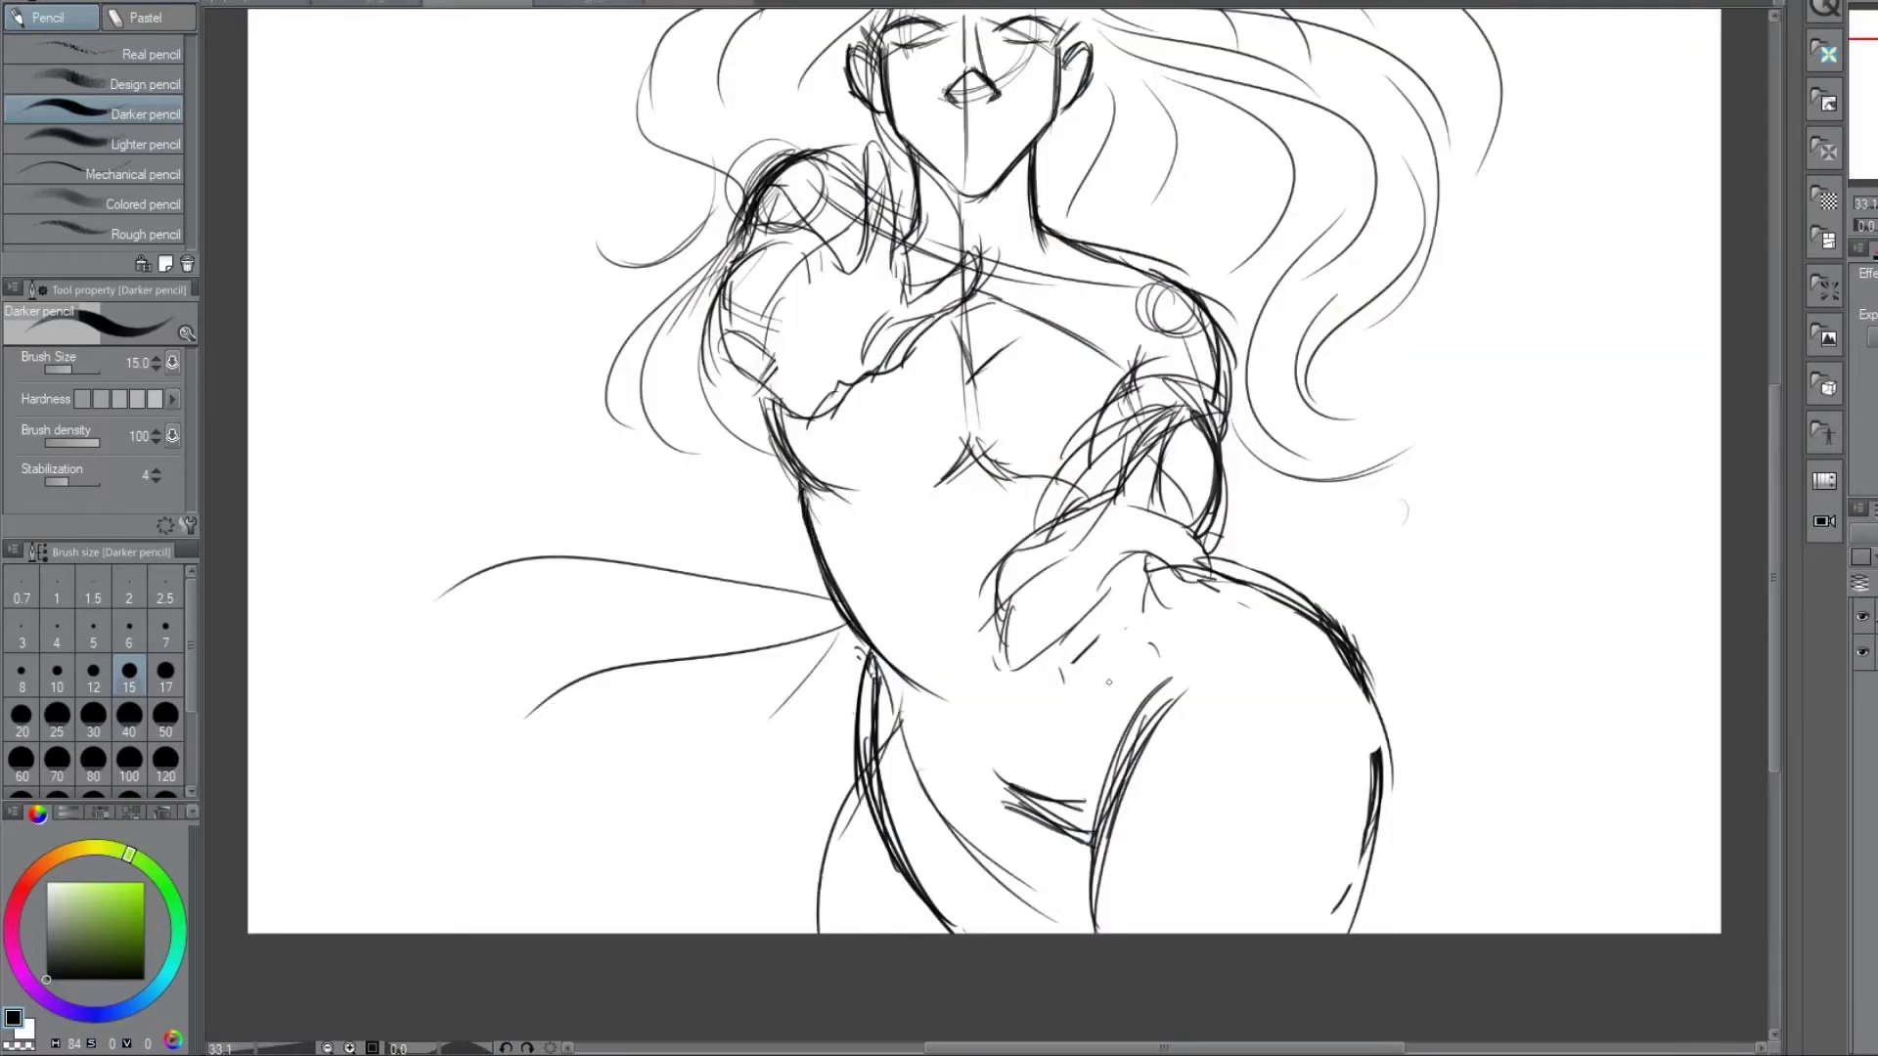
# - Sketch the long billowing cape lines sweeping from the shoulders and hips toward both edges of the canvas
pyautogui.moveTo(978, 924); pyautogui.dragTo(1609, 586)
pyautogui.moveTo(1217, 587); pyautogui.dragTo(1721, 524)
pyautogui.moveTo(1244, 557); pyautogui.dragTo(1641, 516)
pyautogui.moveTo(742, 258); pyautogui.dragTo(246, 186)
pyautogui.moveTo(733, 260); pyautogui.dragTo(520, 387)
pyautogui.moveTo(707, 284); pyautogui.dragTo(276, 622)
pyautogui.moveTo(1218, 421); pyautogui.dragTo(1723, 392)
# - Scale the whole sketch layer down to 95% and apply the transformation
pyautogui.hotkey('ctrl', '-')
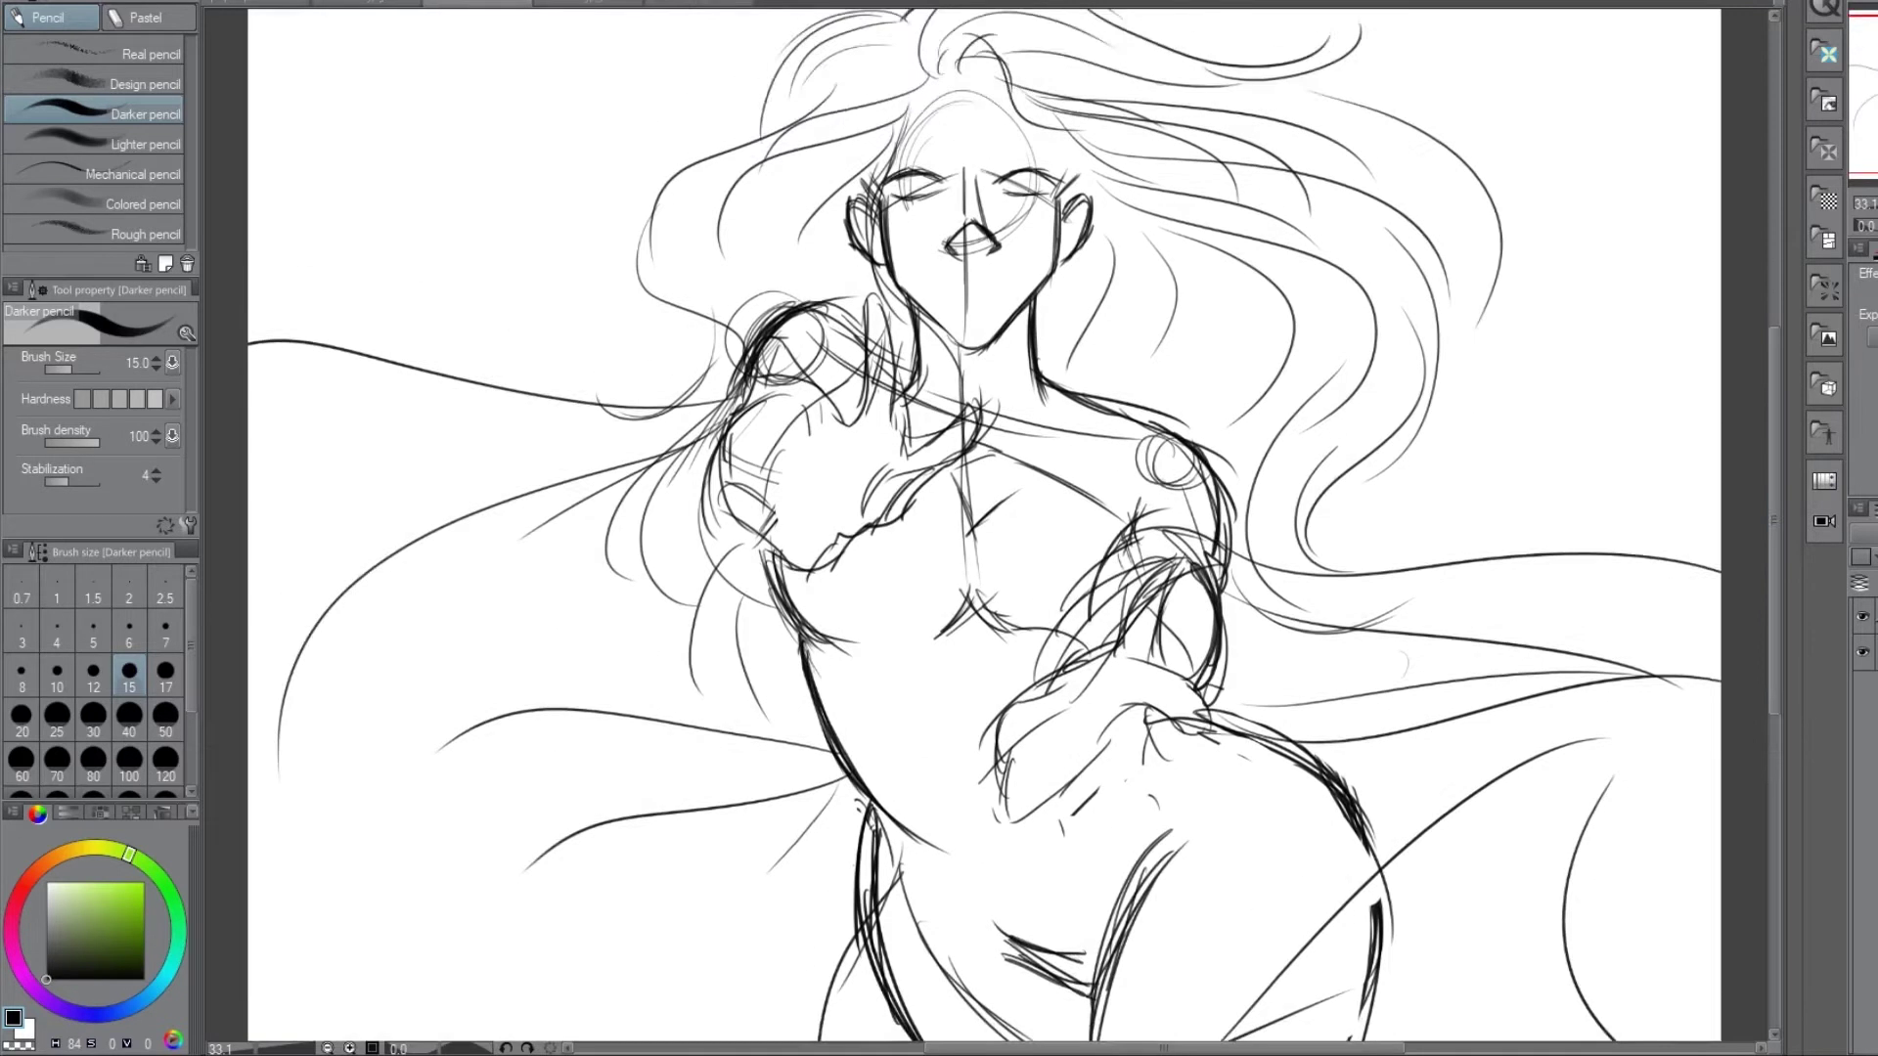
pyautogui.hotkey('ctrl', 't')
pyautogui.moveTo(1451, 182); pyautogui.dragTo(1428, 186)
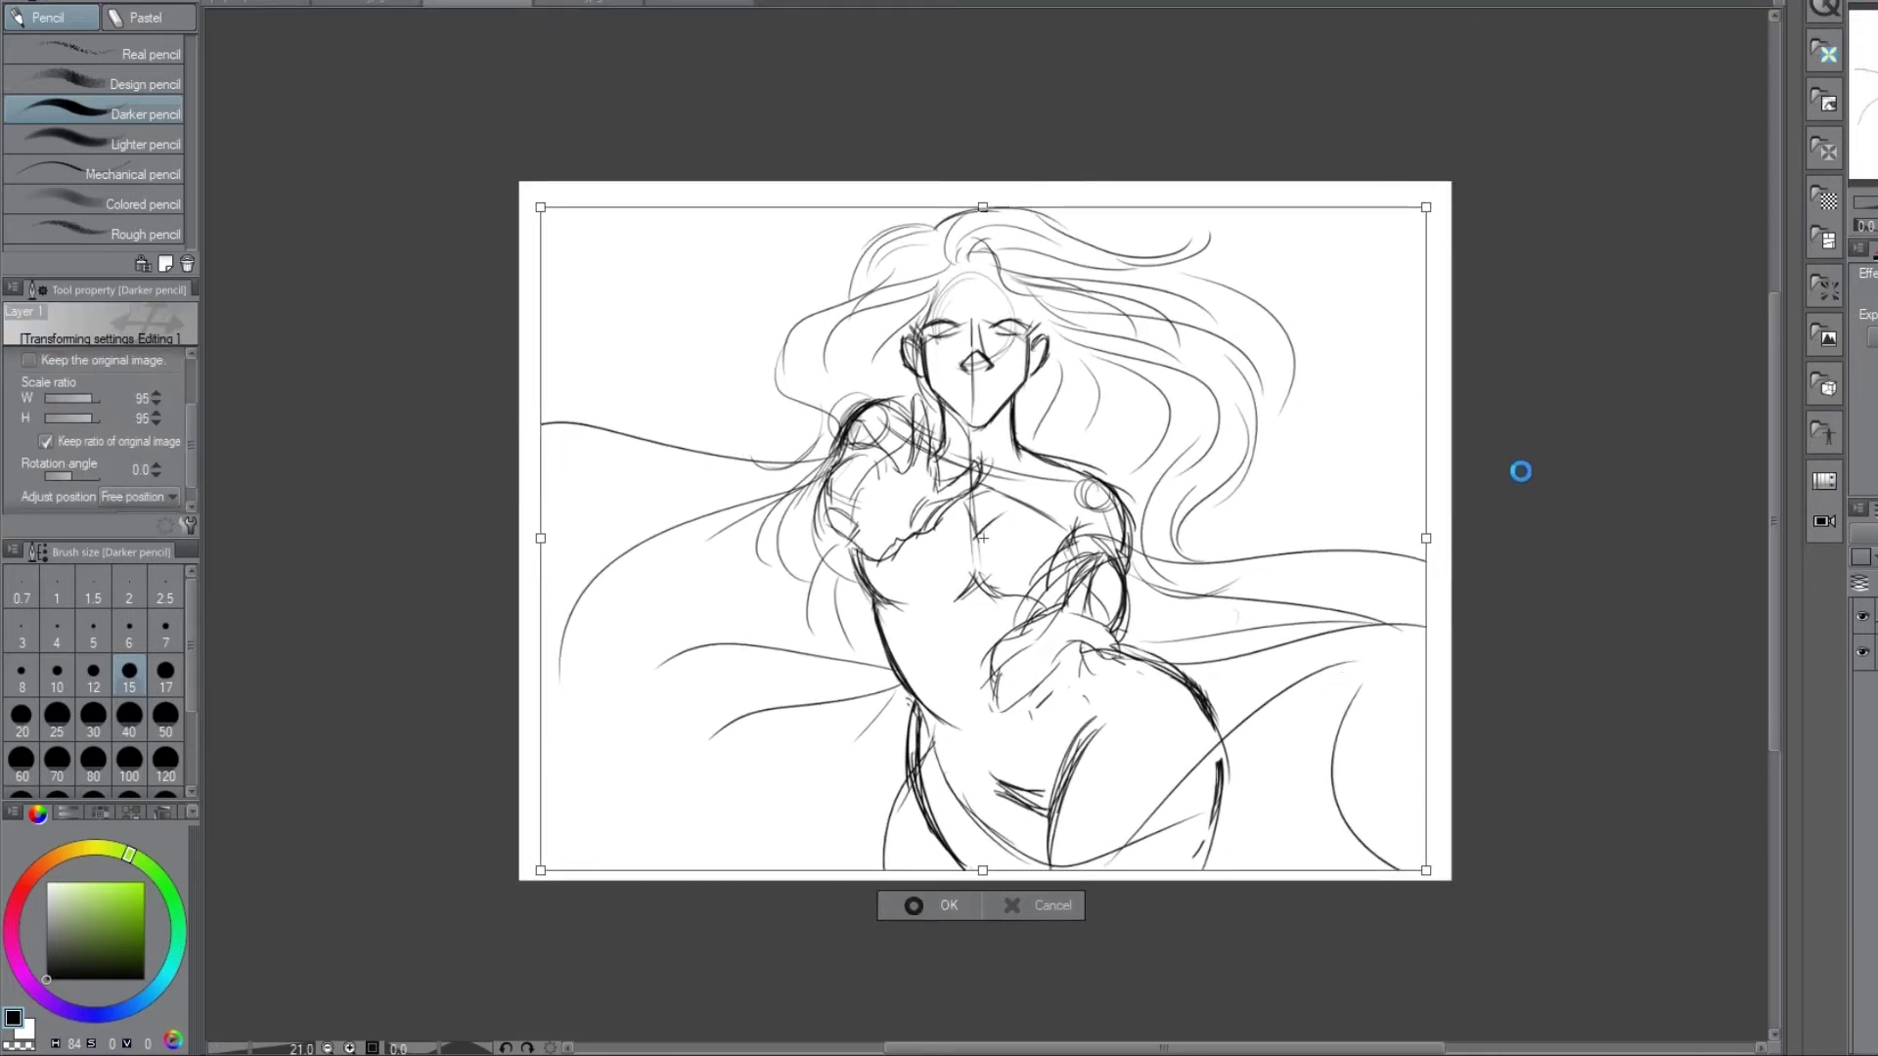
pyautogui.press('Return')
# - Extend the hair and cape with new curves and clear away the rough left hip and thigh lines
pyautogui.moveTo(788, 339); pyautogui.dragTo(719, 415)
pyautogui.moveTo(1164, 584); pyautogui.dragTo(1451, 511)
pyautogui.moveTo(1221, 746); pyautogui.dragTo(1208, 875)
pyautogui.moveTo(1085, 724); pyautogui.dragTo(998, 832)
pyautogui.moveTo(1212, 675); pyautogui.dragTo(1217, 827)
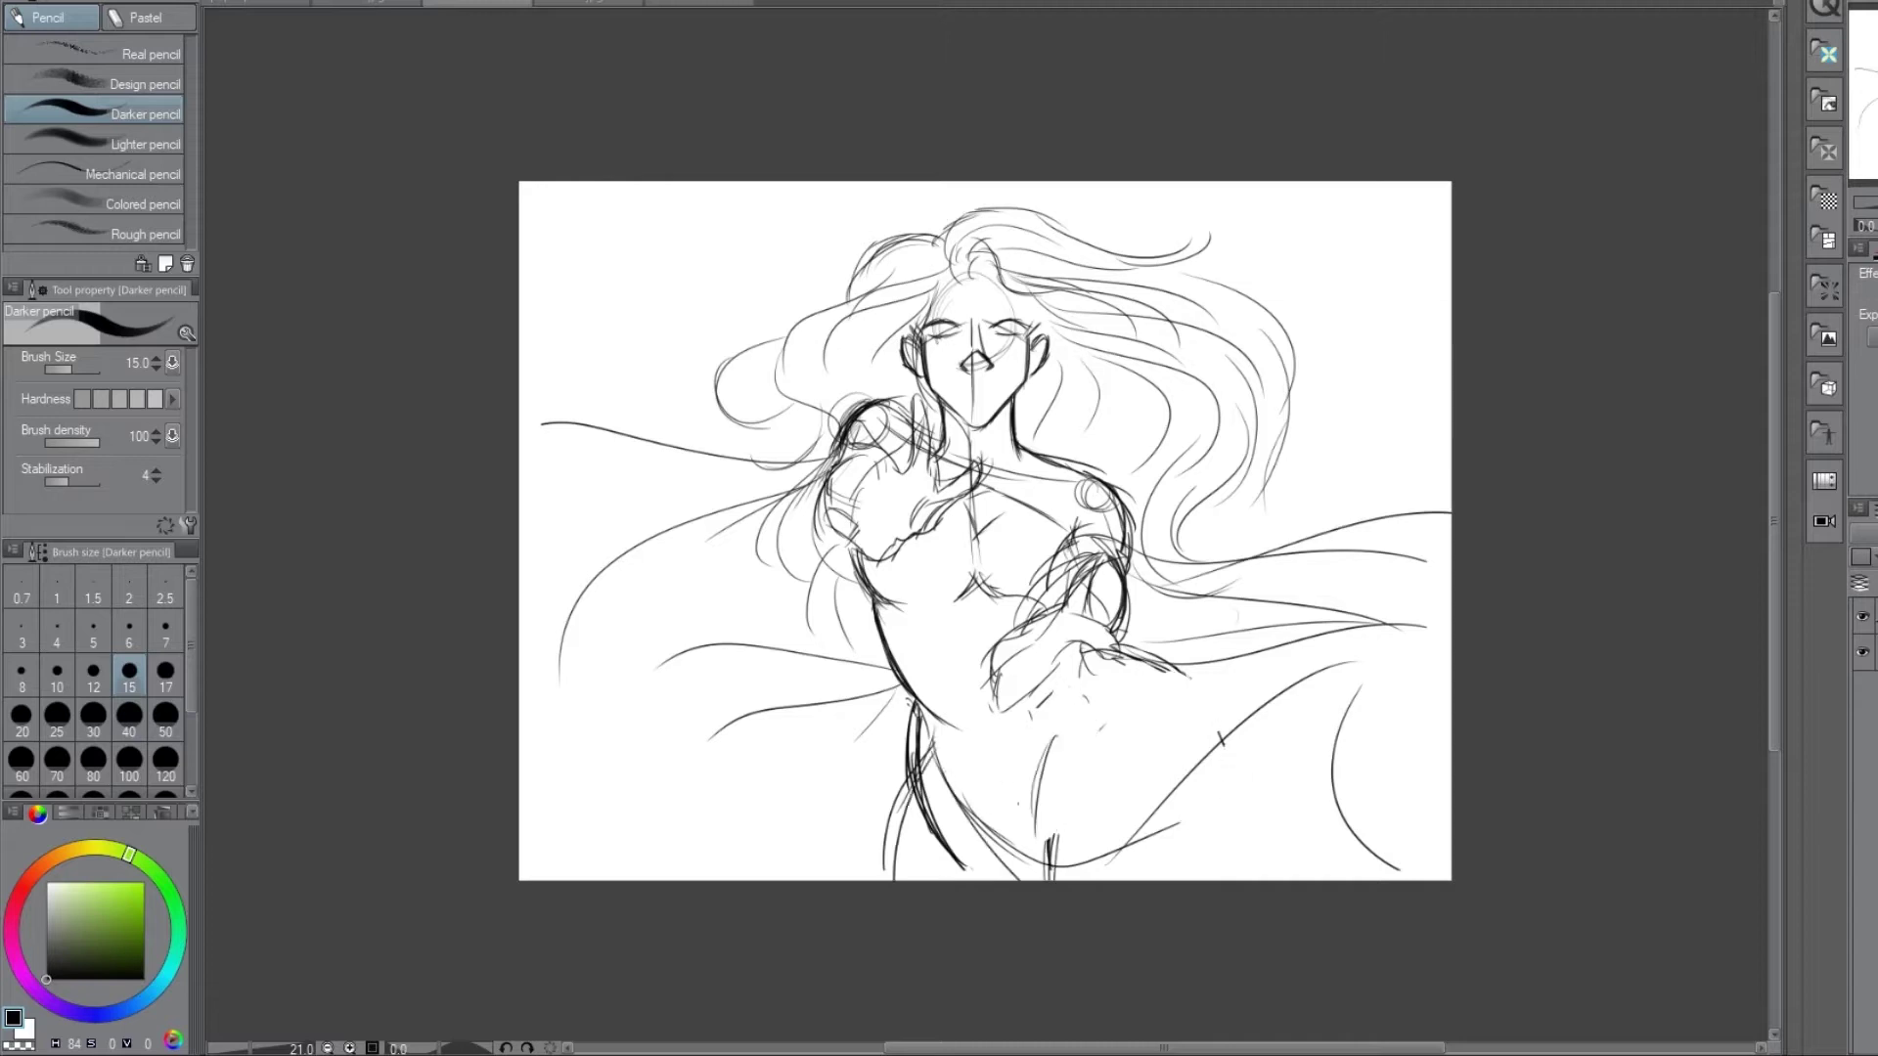
# - Erase the face's centre line and the base of the nose to clean up the lower face
pyautogui.scroll(5, 990, 296)
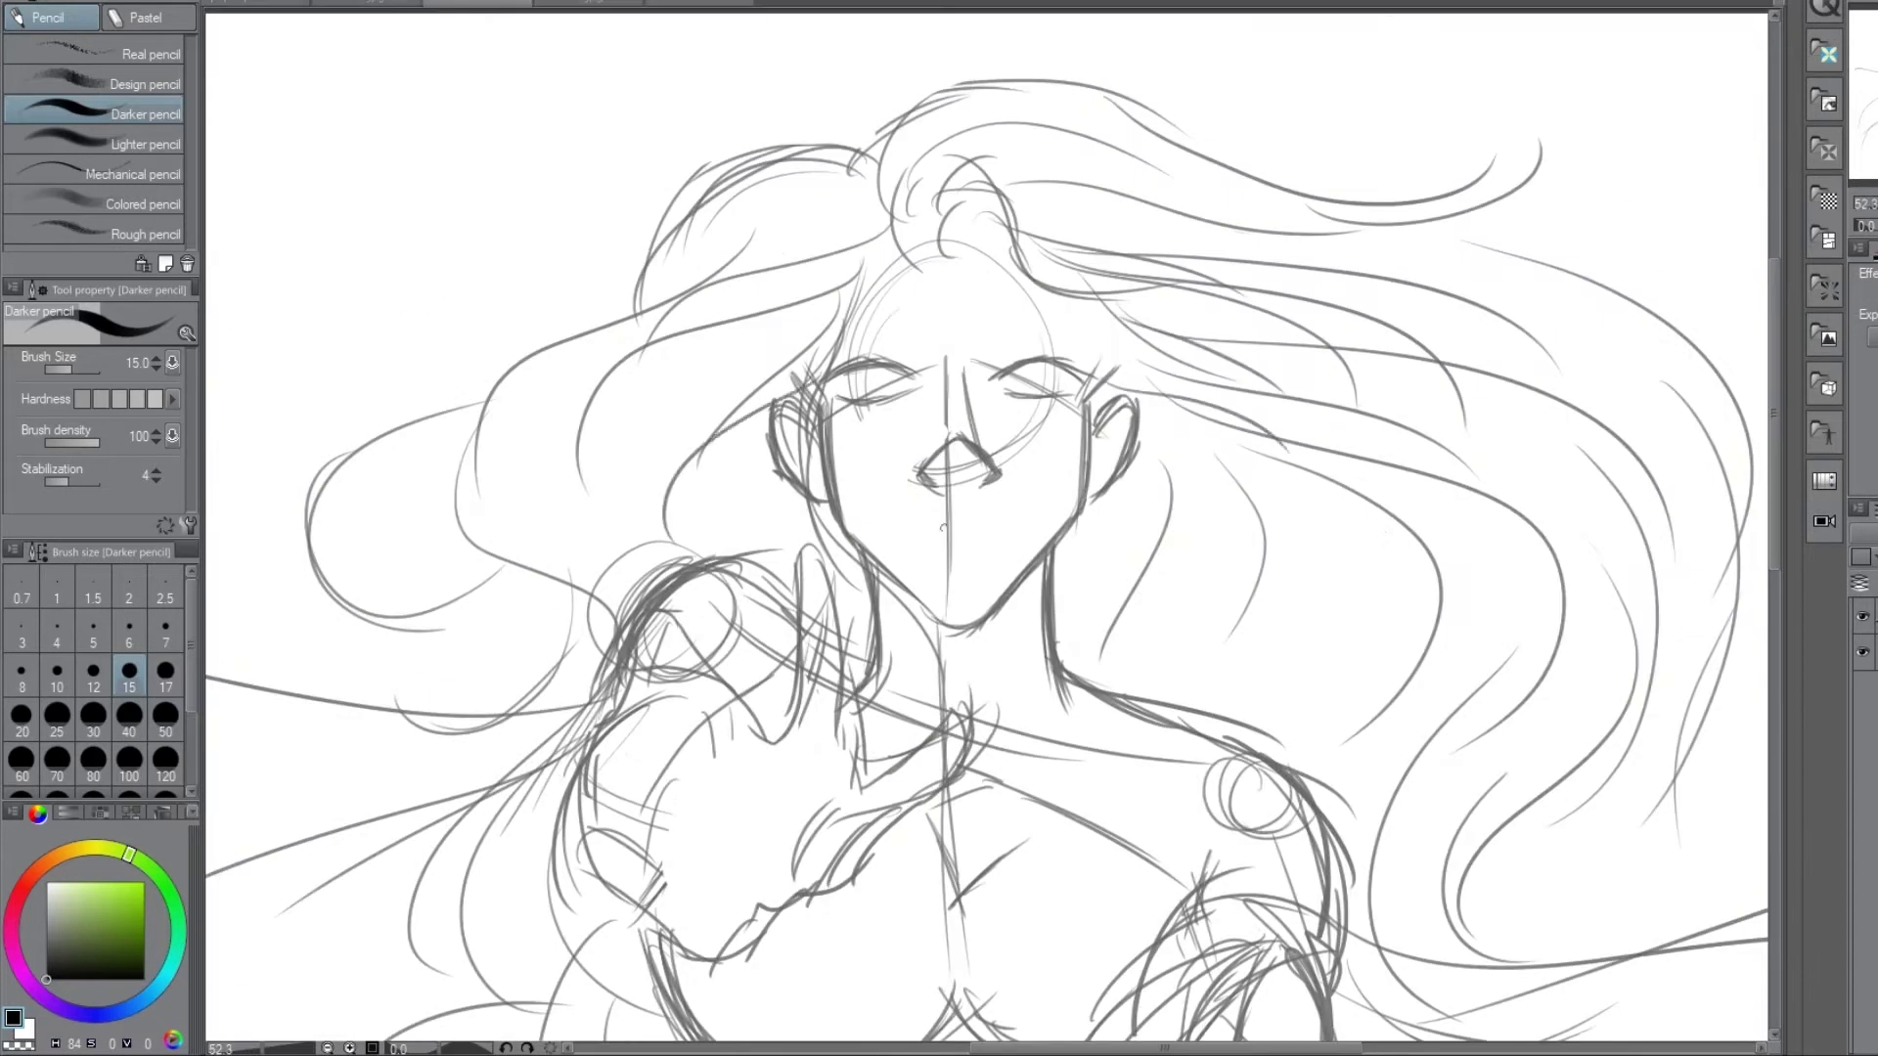
pyautogui.moveTo(953, 553); pyautogui.dragTo(965, 473)
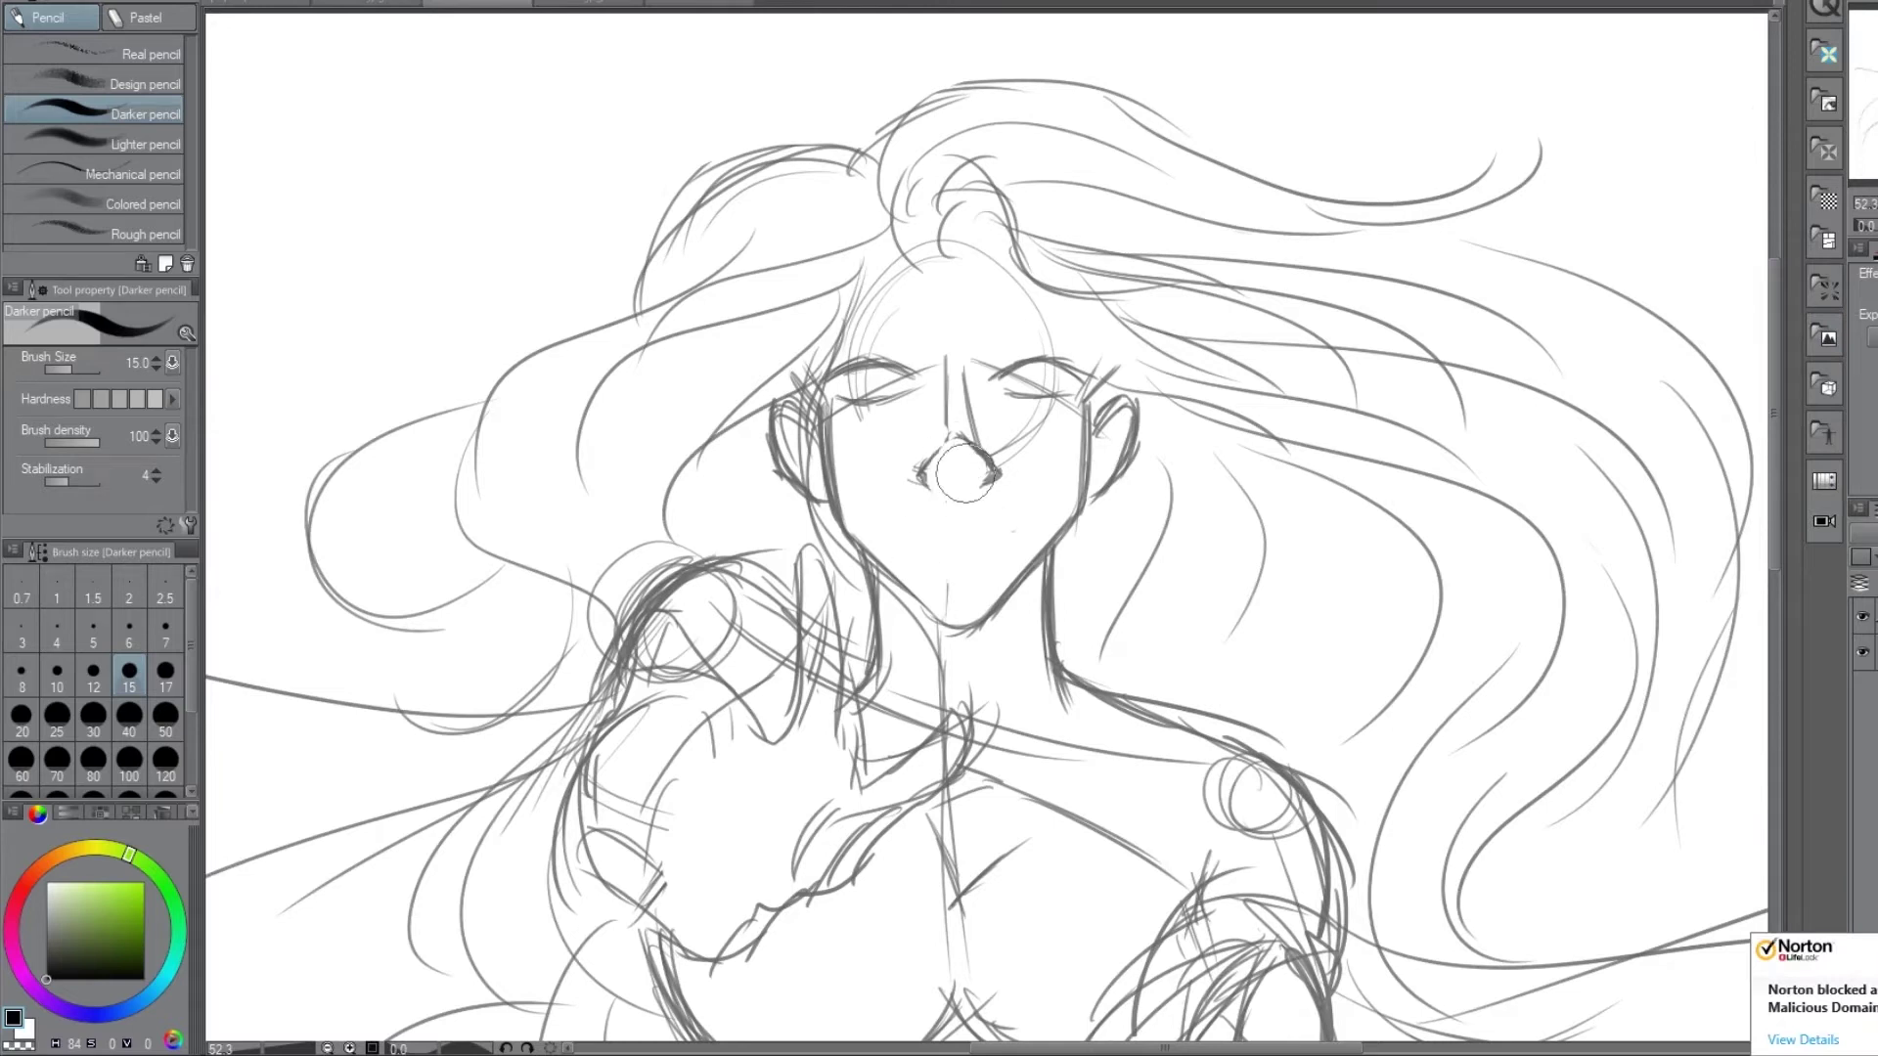
pyautogui.hotkey('ctrl', 'z')
# - Set the pencil's stabilization to 56 and ink the nostril contours over the greyed sketch
pyautogui.moveTo(57, 480); pyautogui.dragTo(126, 454)
pyautogui.hotkey('ctrl', '+')
pyautogui.click(88, 480)
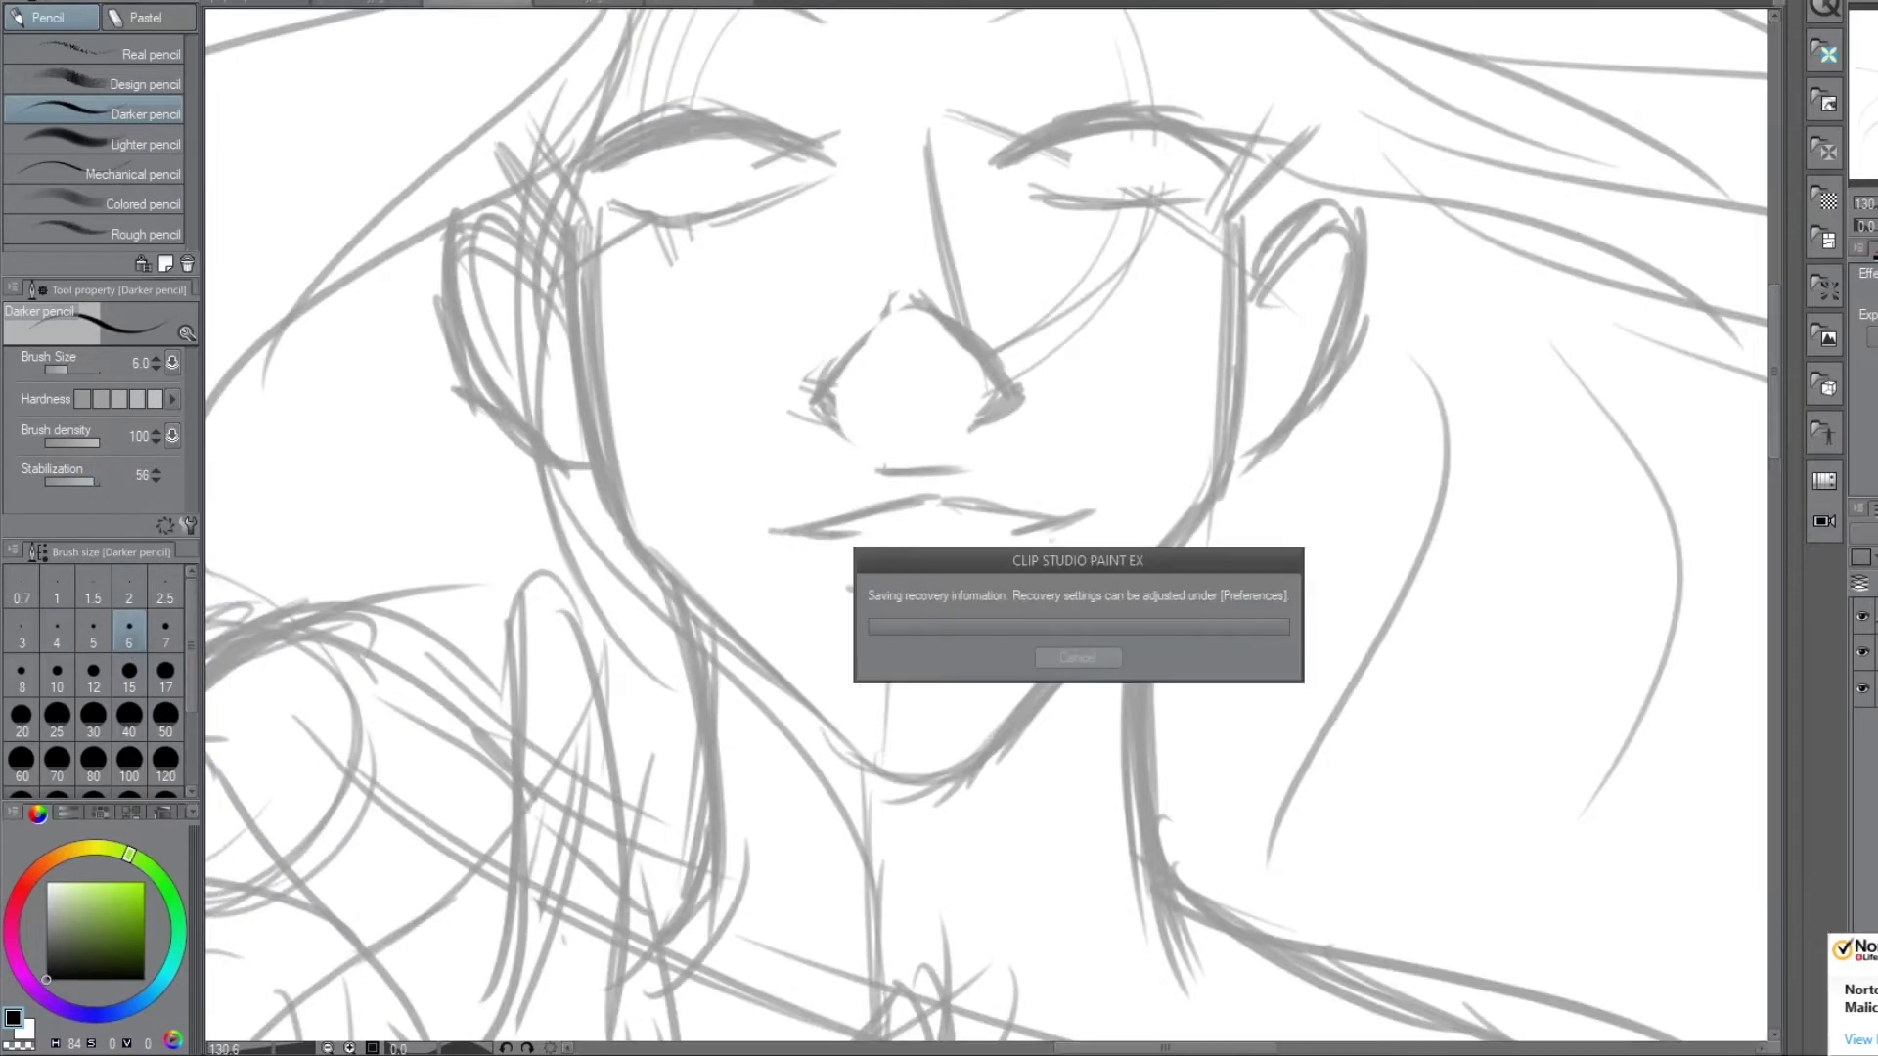
pyautogui.moveTo(844, 428); pyautogui.dragTo(849, 430)
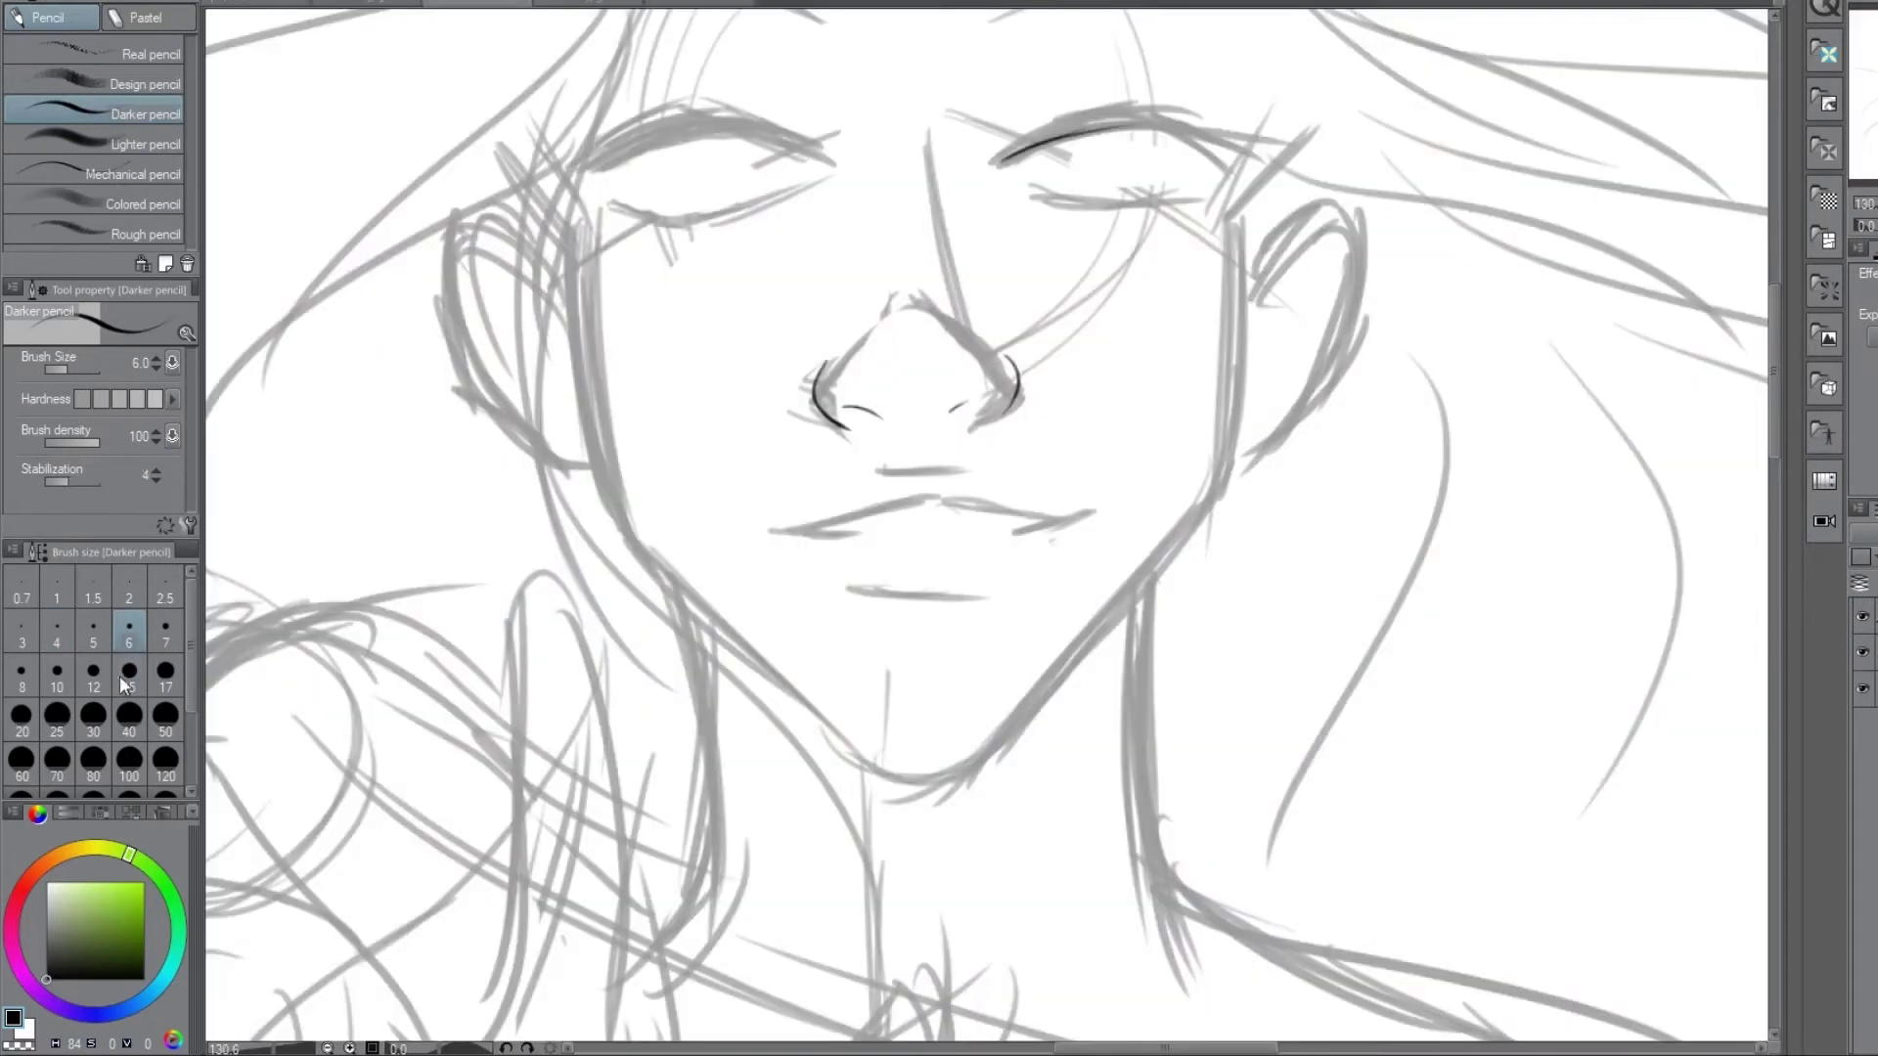
# - Ink the figure's left eye with a size 8 pencil, including upper lid, lashes, lower lid and iris
pyautogui.moveTo(1008, 146); pyautogui.dragTo(1174, 137)
pyautogui.click(614, 2)
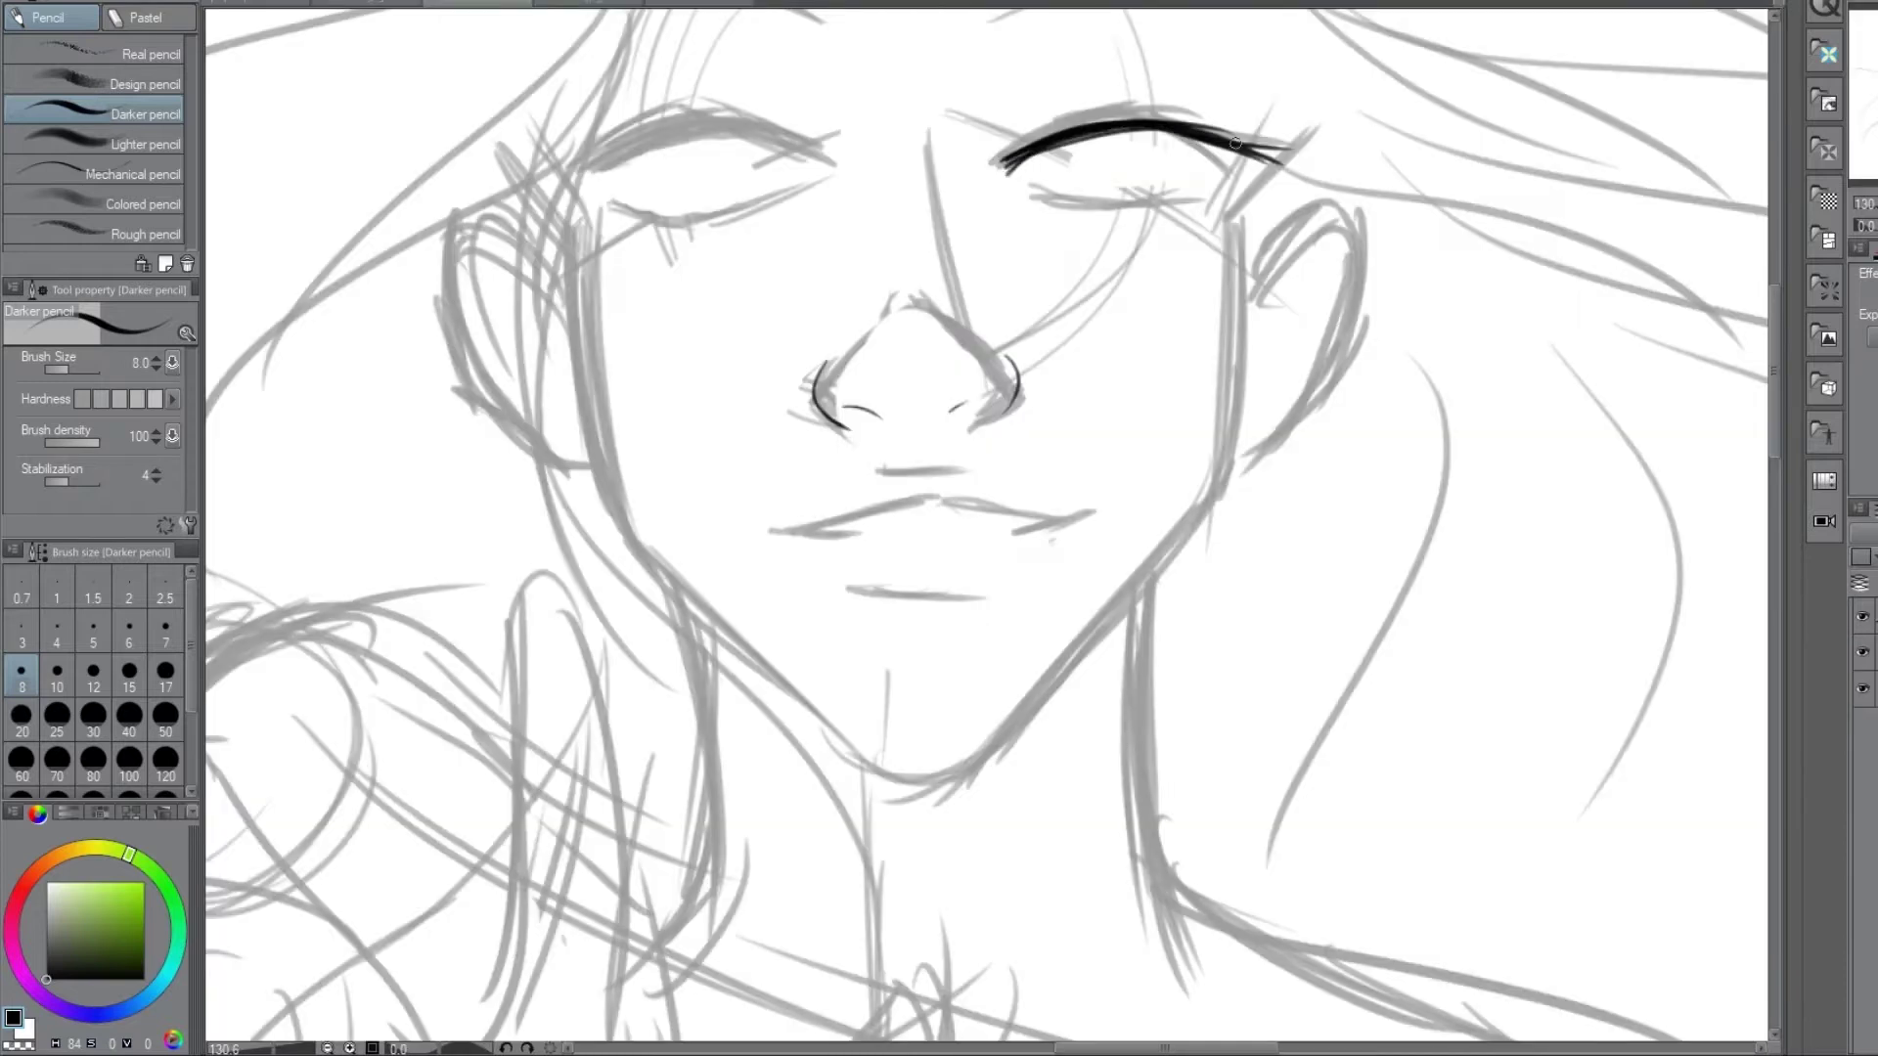
pyautogui.moveTo(1125, 147); pyautogui.dragTo(1311, 117)
pyautogui.moveTo(1018, 195); pyautogui.dragTo(1242, 181)
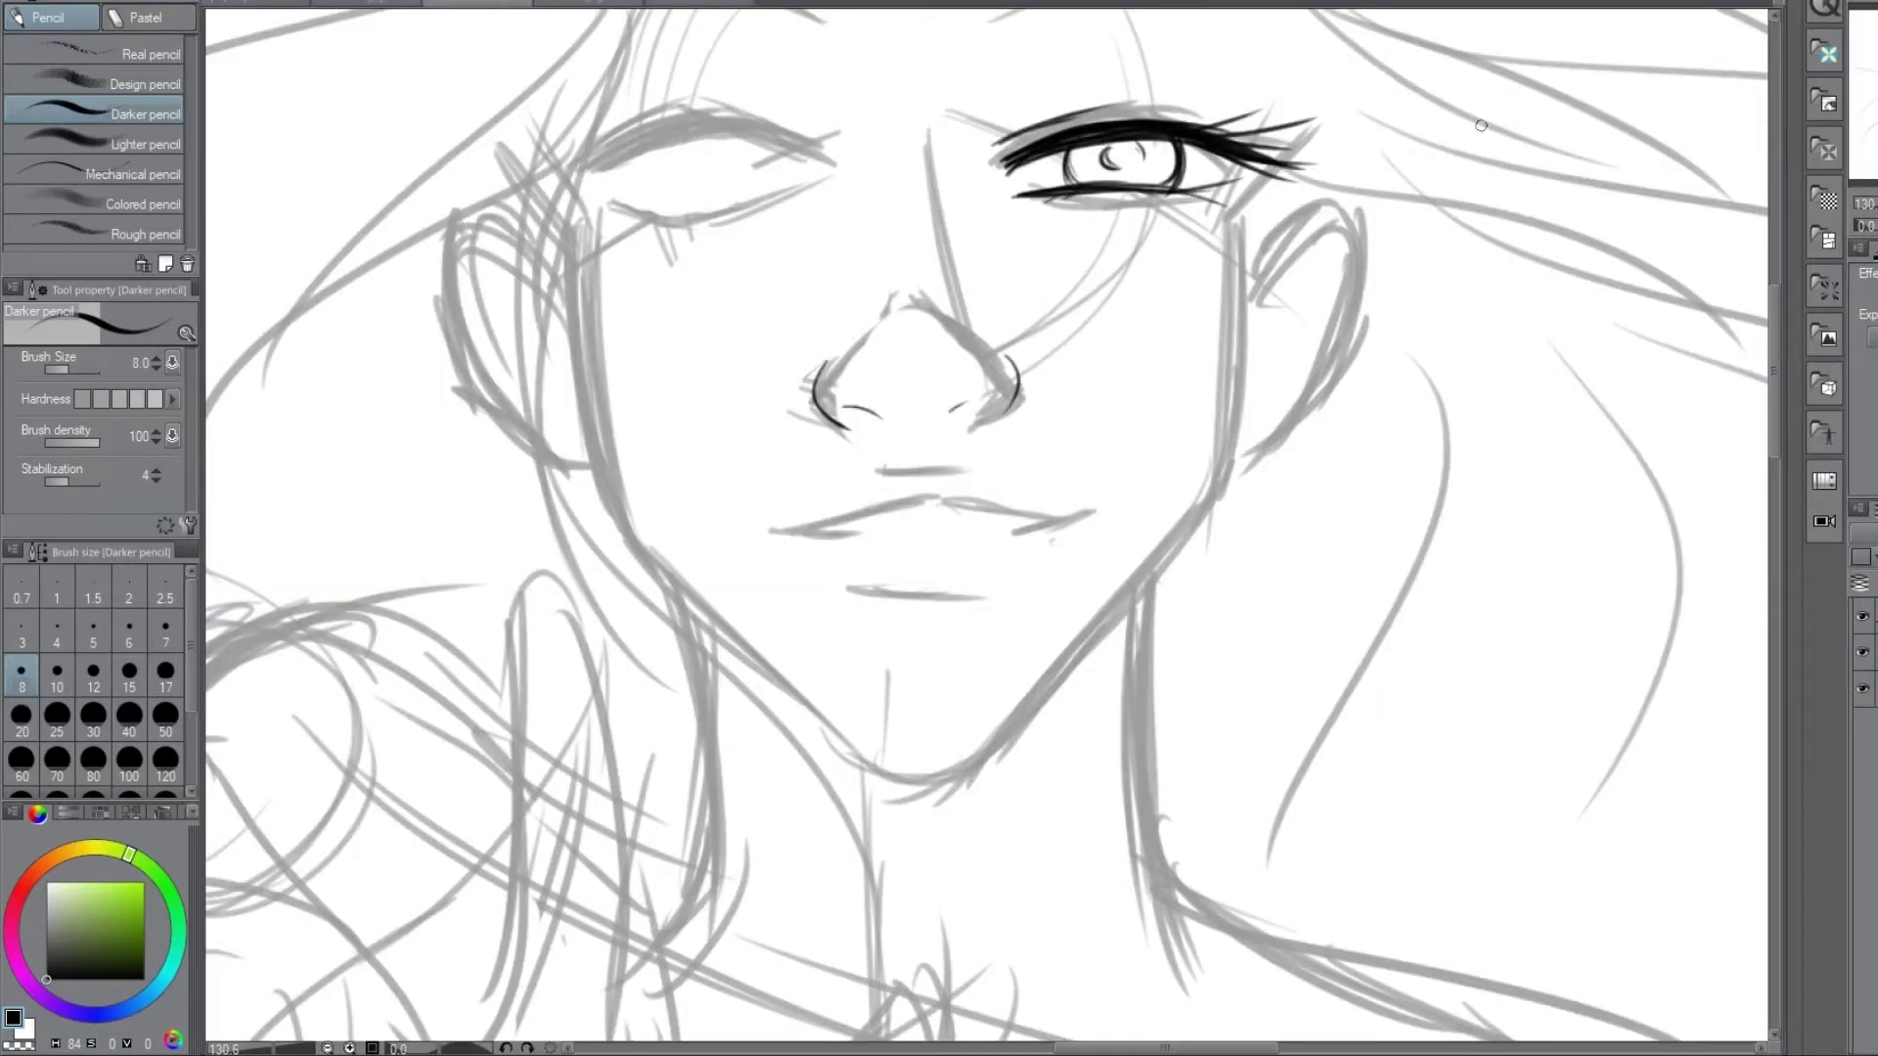
# - Ink the jawline from both temples to the chin and line the figure's right eye
pyautogui.moveTo(1248, 196)
pyautogui.mouseDown()
pyautogui.moveTo(1229, 479)
pyautogui.moveTo(931, 779)
pyautogui.mouseUp()
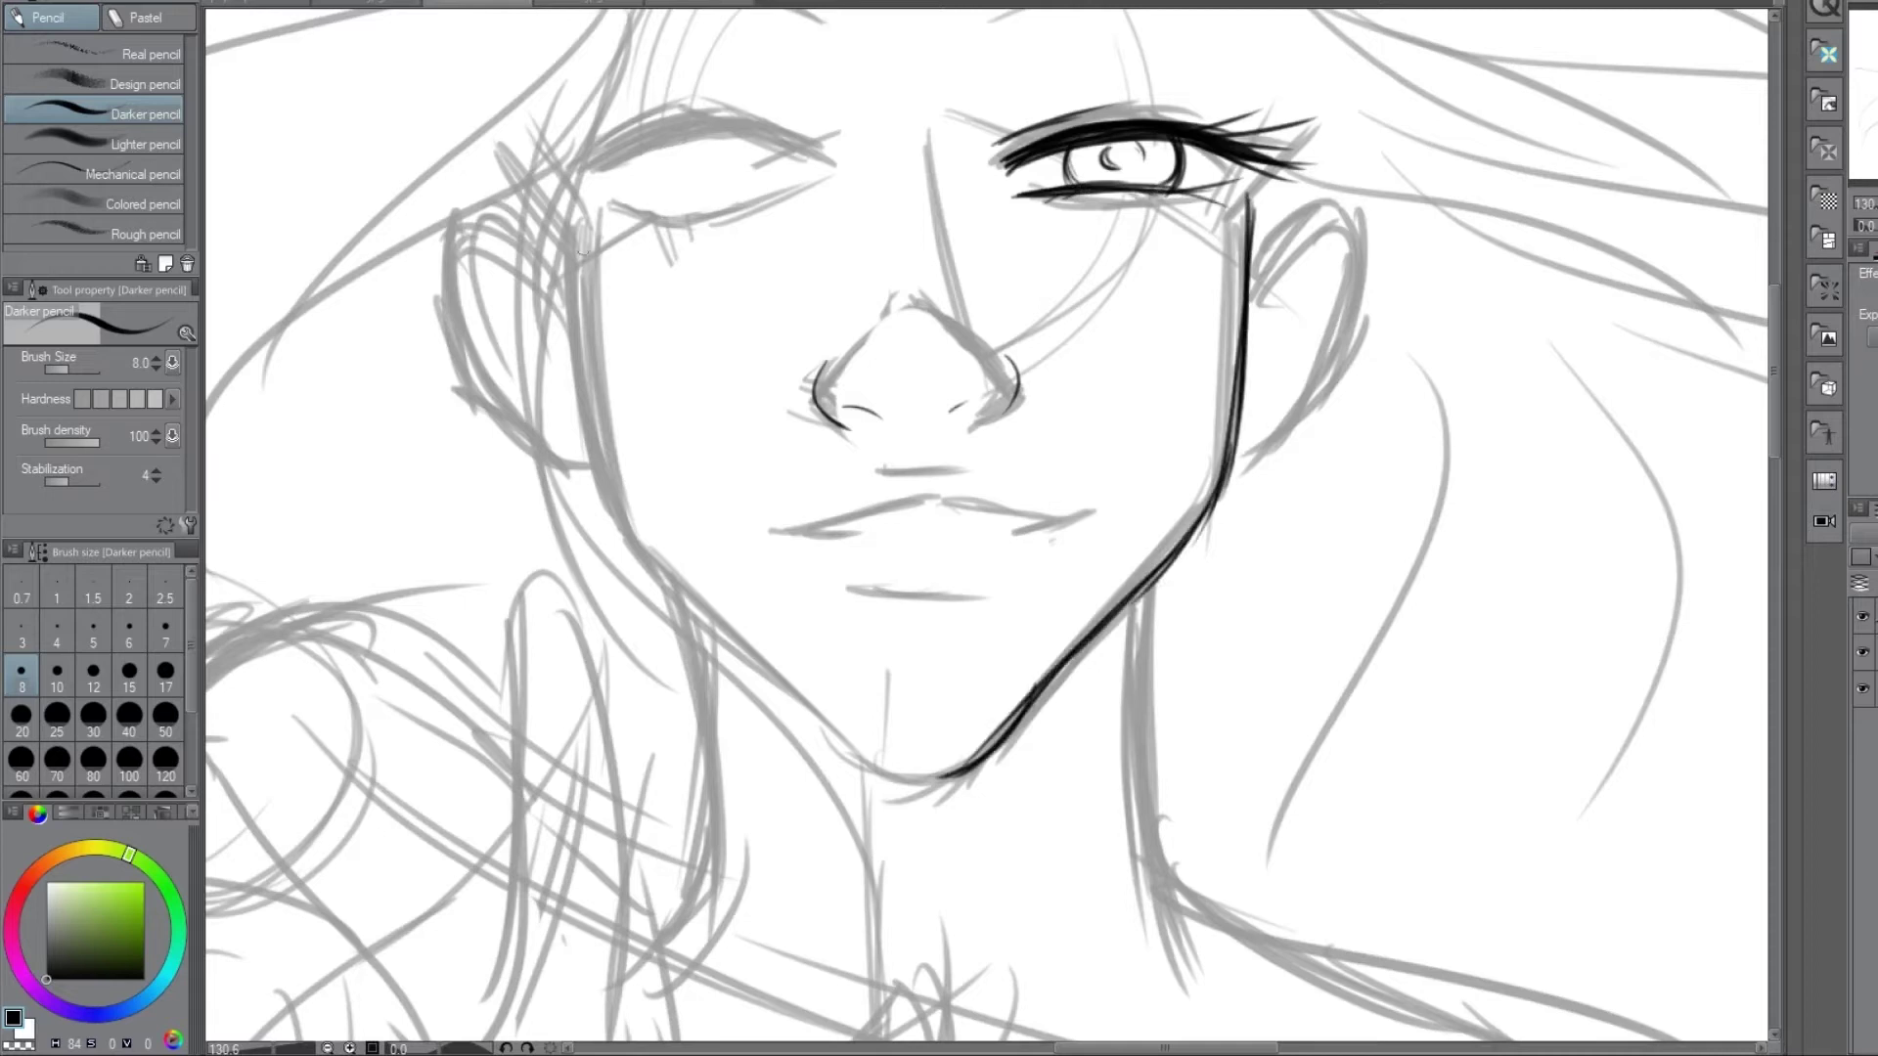
pyautogui.moveTo(585, 227); pyautogui.dragTo(933, 768)
pyautogui.moveTo(706, 130)
pyautogui.mouseDown()
pyautogui.moveTo(547, 145)
pyautogui.moveTo(831, 161)
pyautogui.mouseUp()
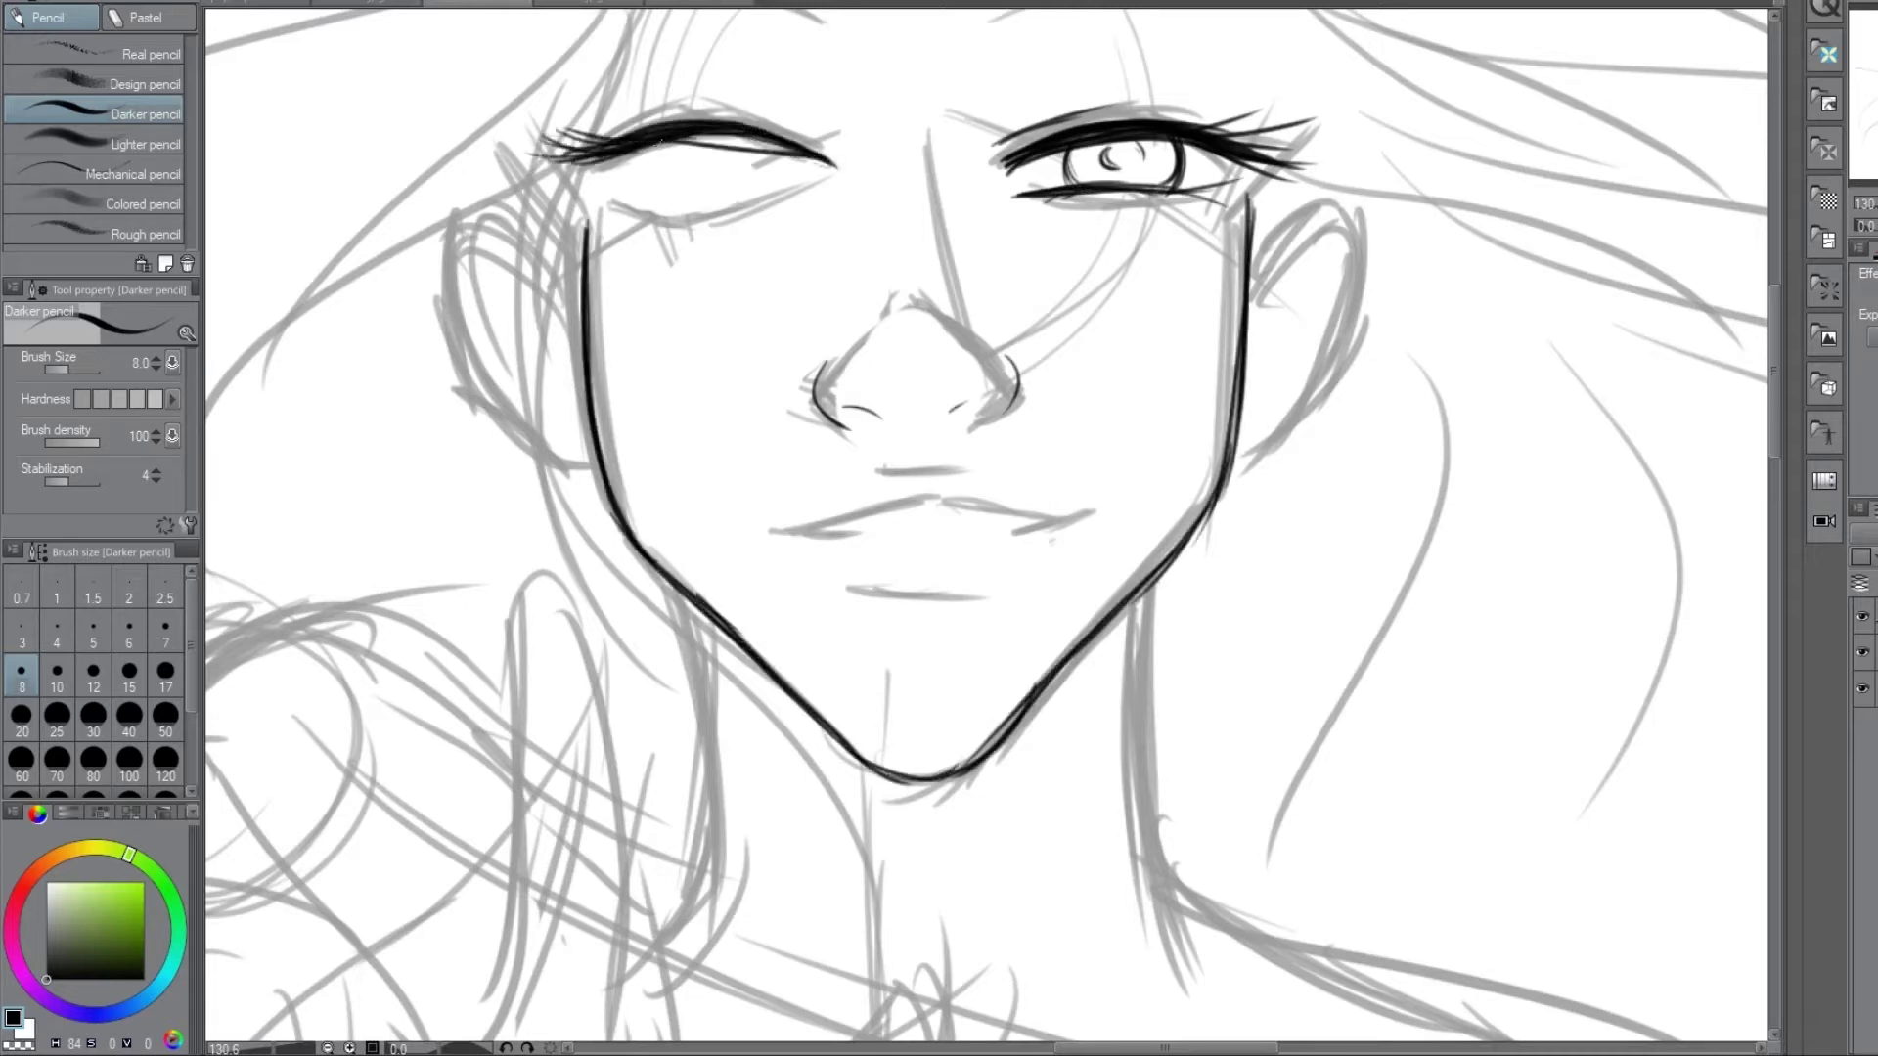
pyautogui.moveTo(617, 191)
pyautogui.mouseDown()
pyautogui.moveTo(817, 179)
pyautogui.moveTo(577, 195)
pyautogui.mouseUp()
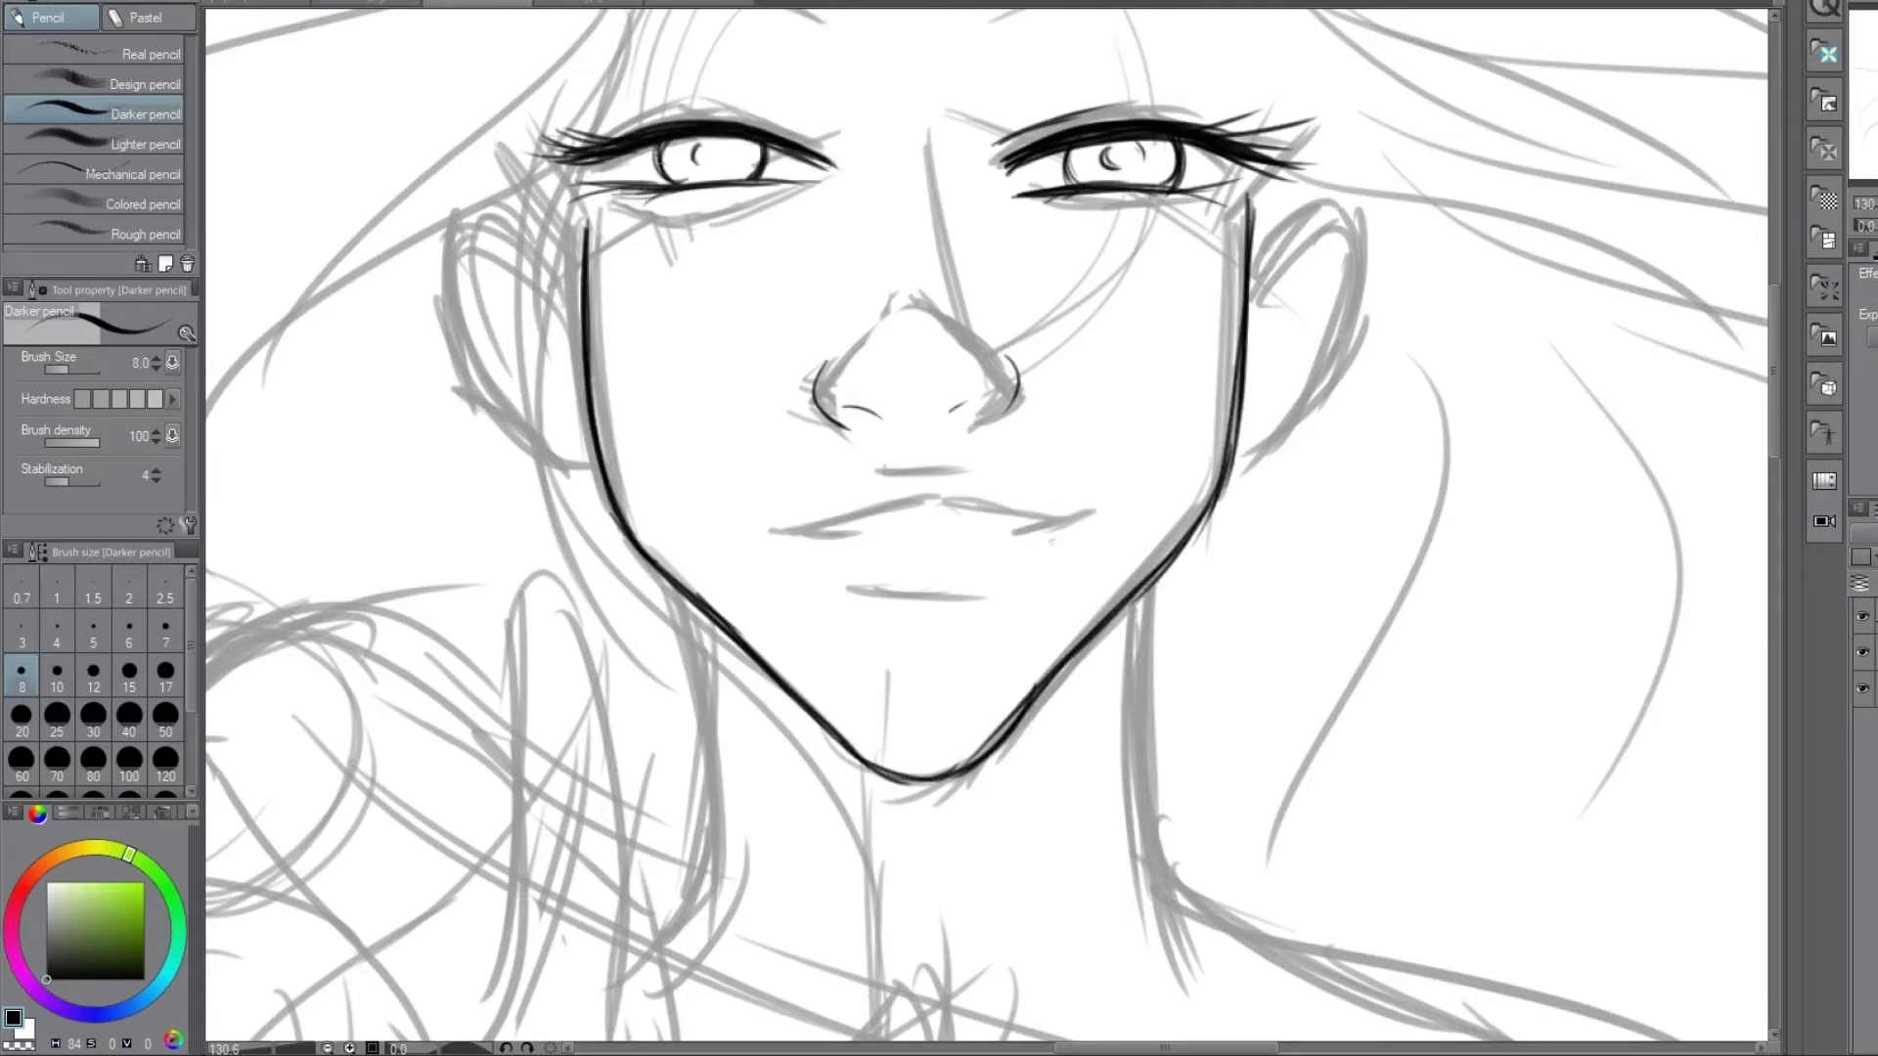
# - Ink the lips and the lower edge of both eyebrows
pyautogui.scroll(3, 685, 147)
pyautogui.moveTo(1107, 142); pyautogui.dragTo(1301, 194)
pyautogui.moveTo(765, 706)
pyautogui.mouseDown()
pyautogui.moveTo(1017, 697)
pyautogui.moveTo(843, 675)
pyautogui.mouseUp()
pyautogui.moveTo(836, 765); pyautogui.dragTo(993, 764)
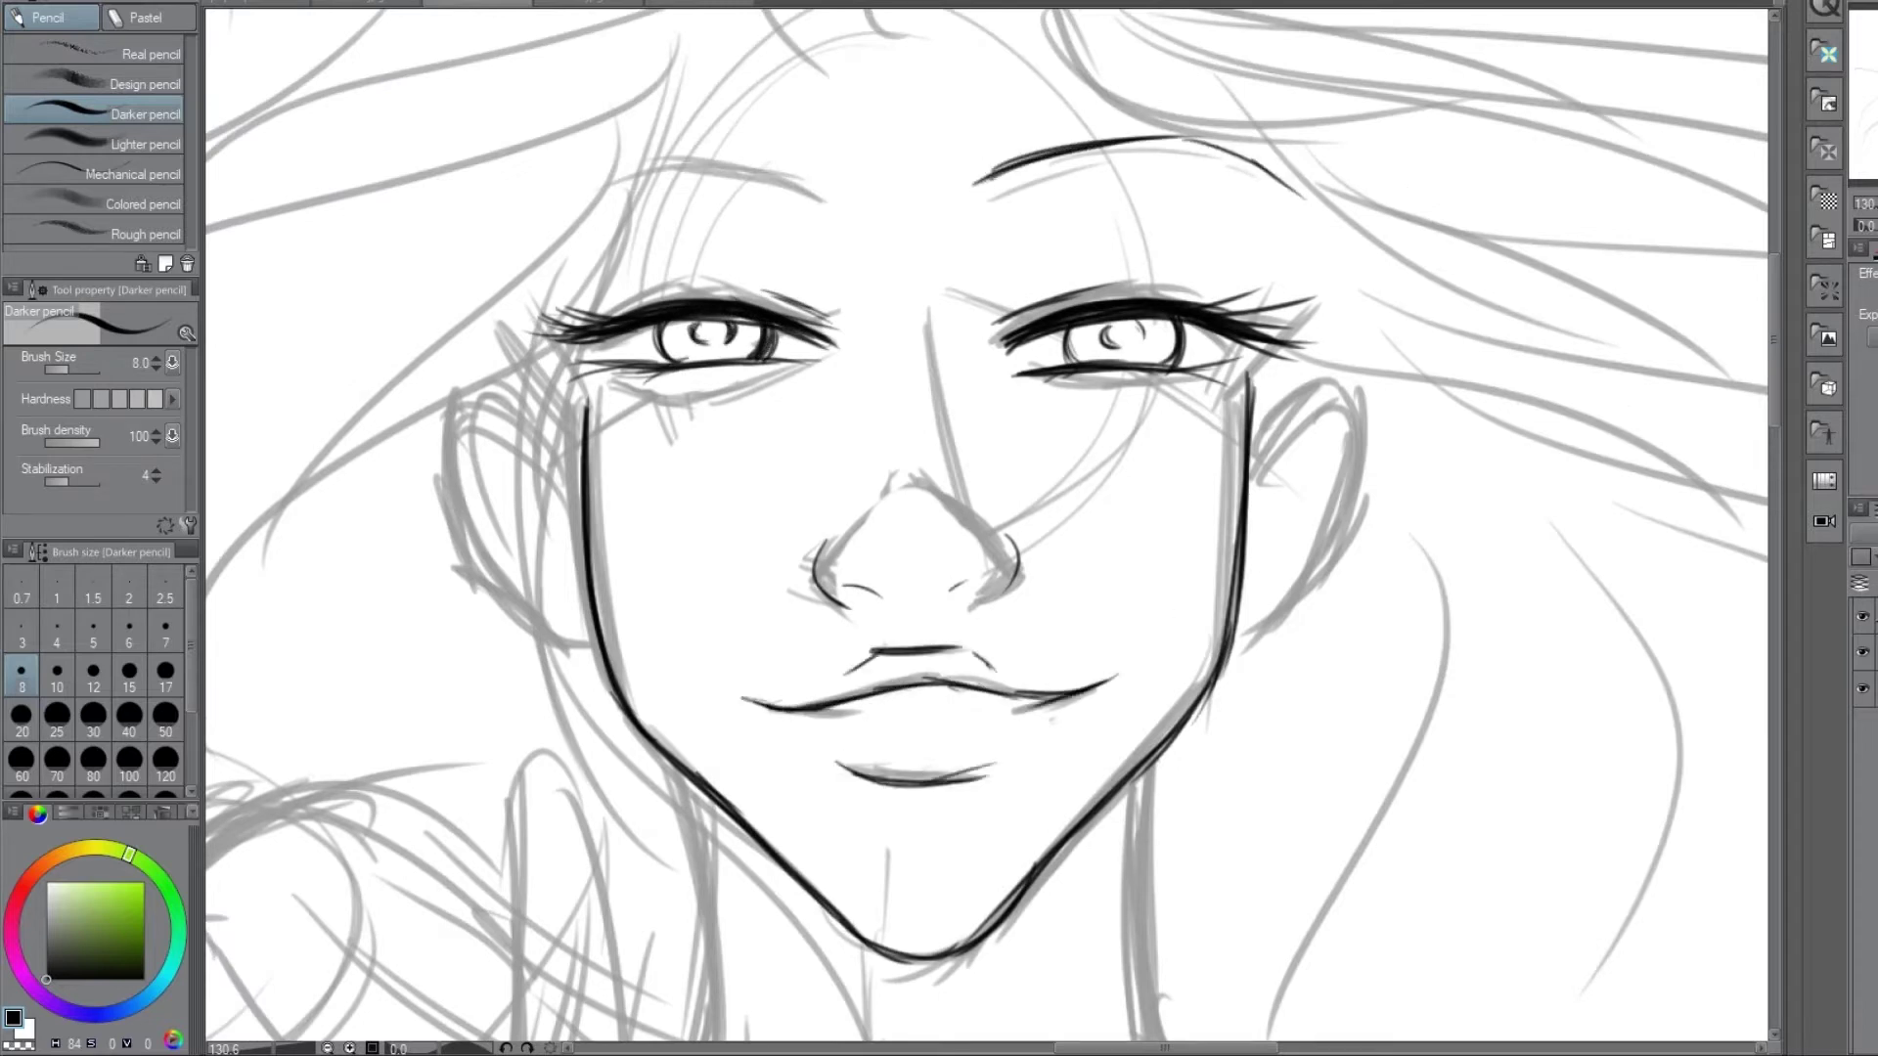
pyautogui.moveTo(828, 199); pyautogui.dragTo(510, 189)
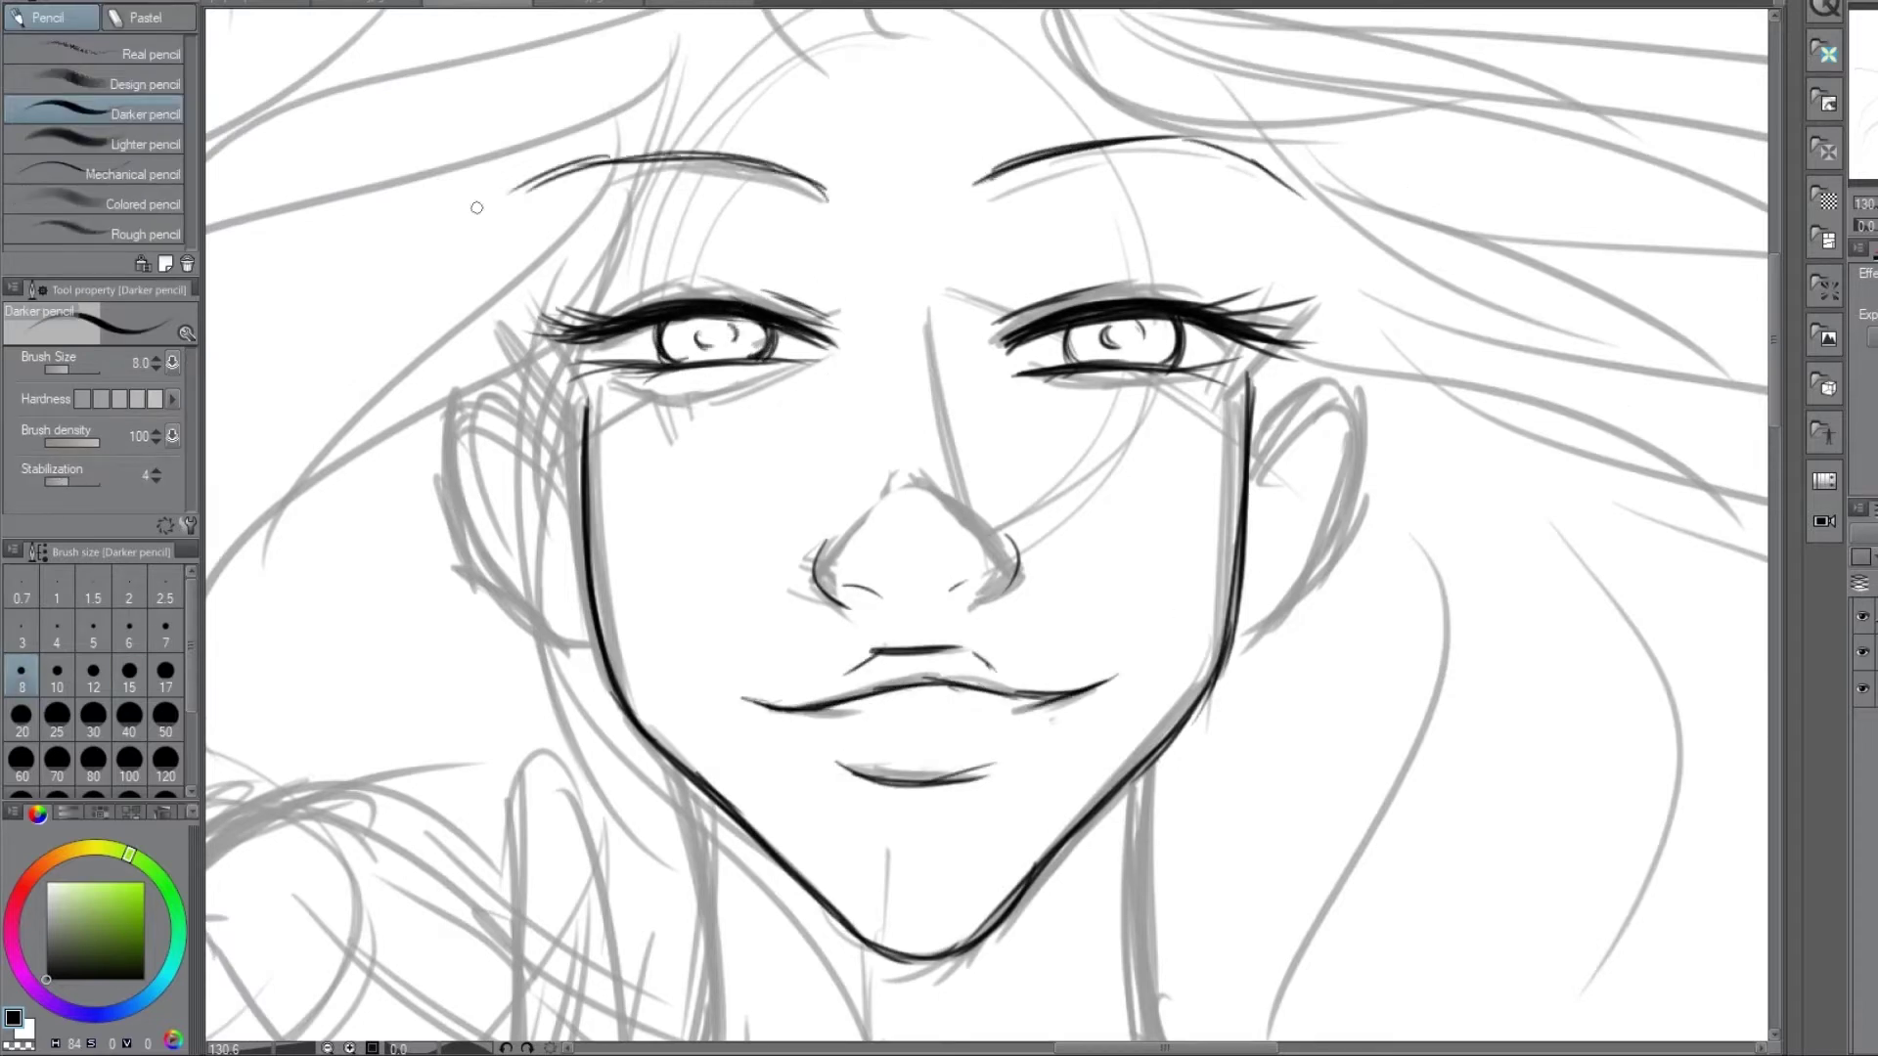
# - Thicken the sides of the face and ink the outlines of both ears
pyautogui.moveTo(583, 406); pyautogui.dragTo(624, 696)
pyautogui.moveTo(1251, 377); pyautogui.dragTo(1234, 644)
pyautogui.moveTo(1264, 423); pyautogui.dragTo(1262, 629)
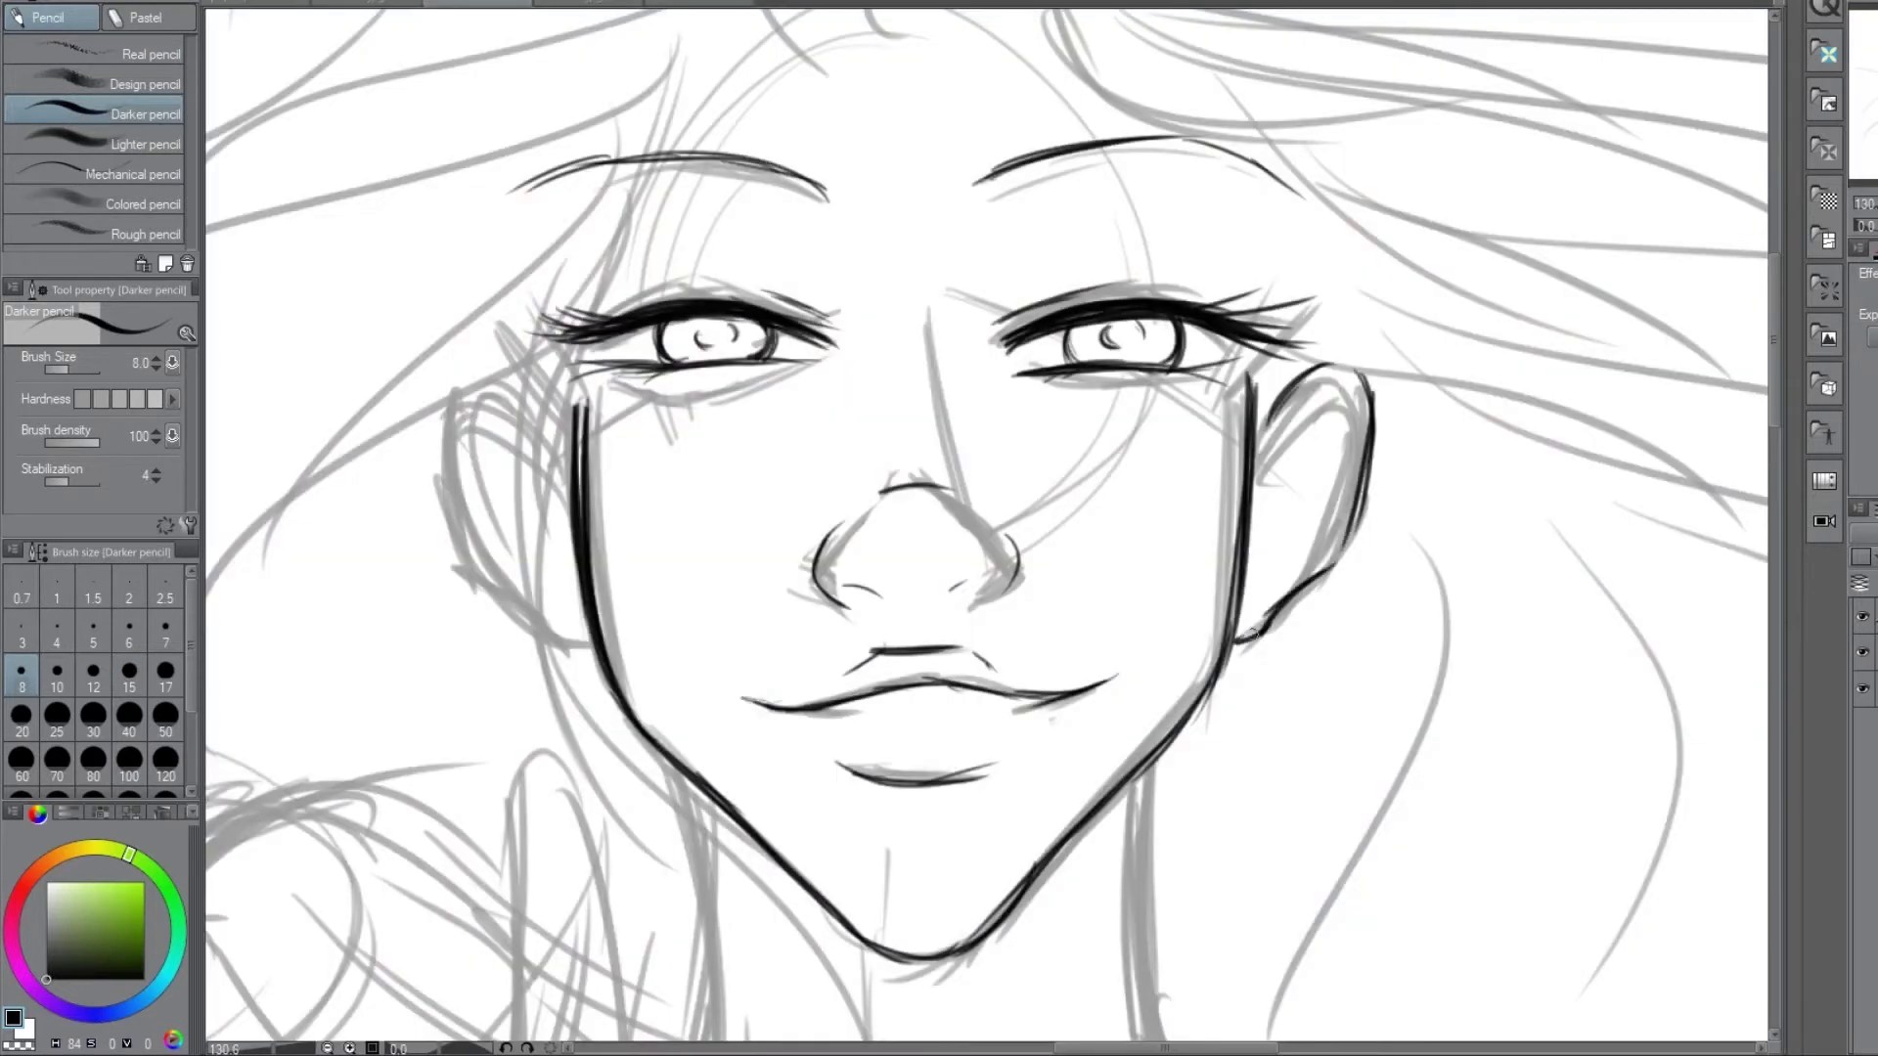
pyautogui.moveTo(533, 418)
pyautogui.mouseDown()
pyautogui.moveTo(460, 566)
pyautogui.moveTo(587, 651)
pyautogui.mouseUp()
pyautogui.moveTo(440, 452); pyautogui.dragTo(534, 420)
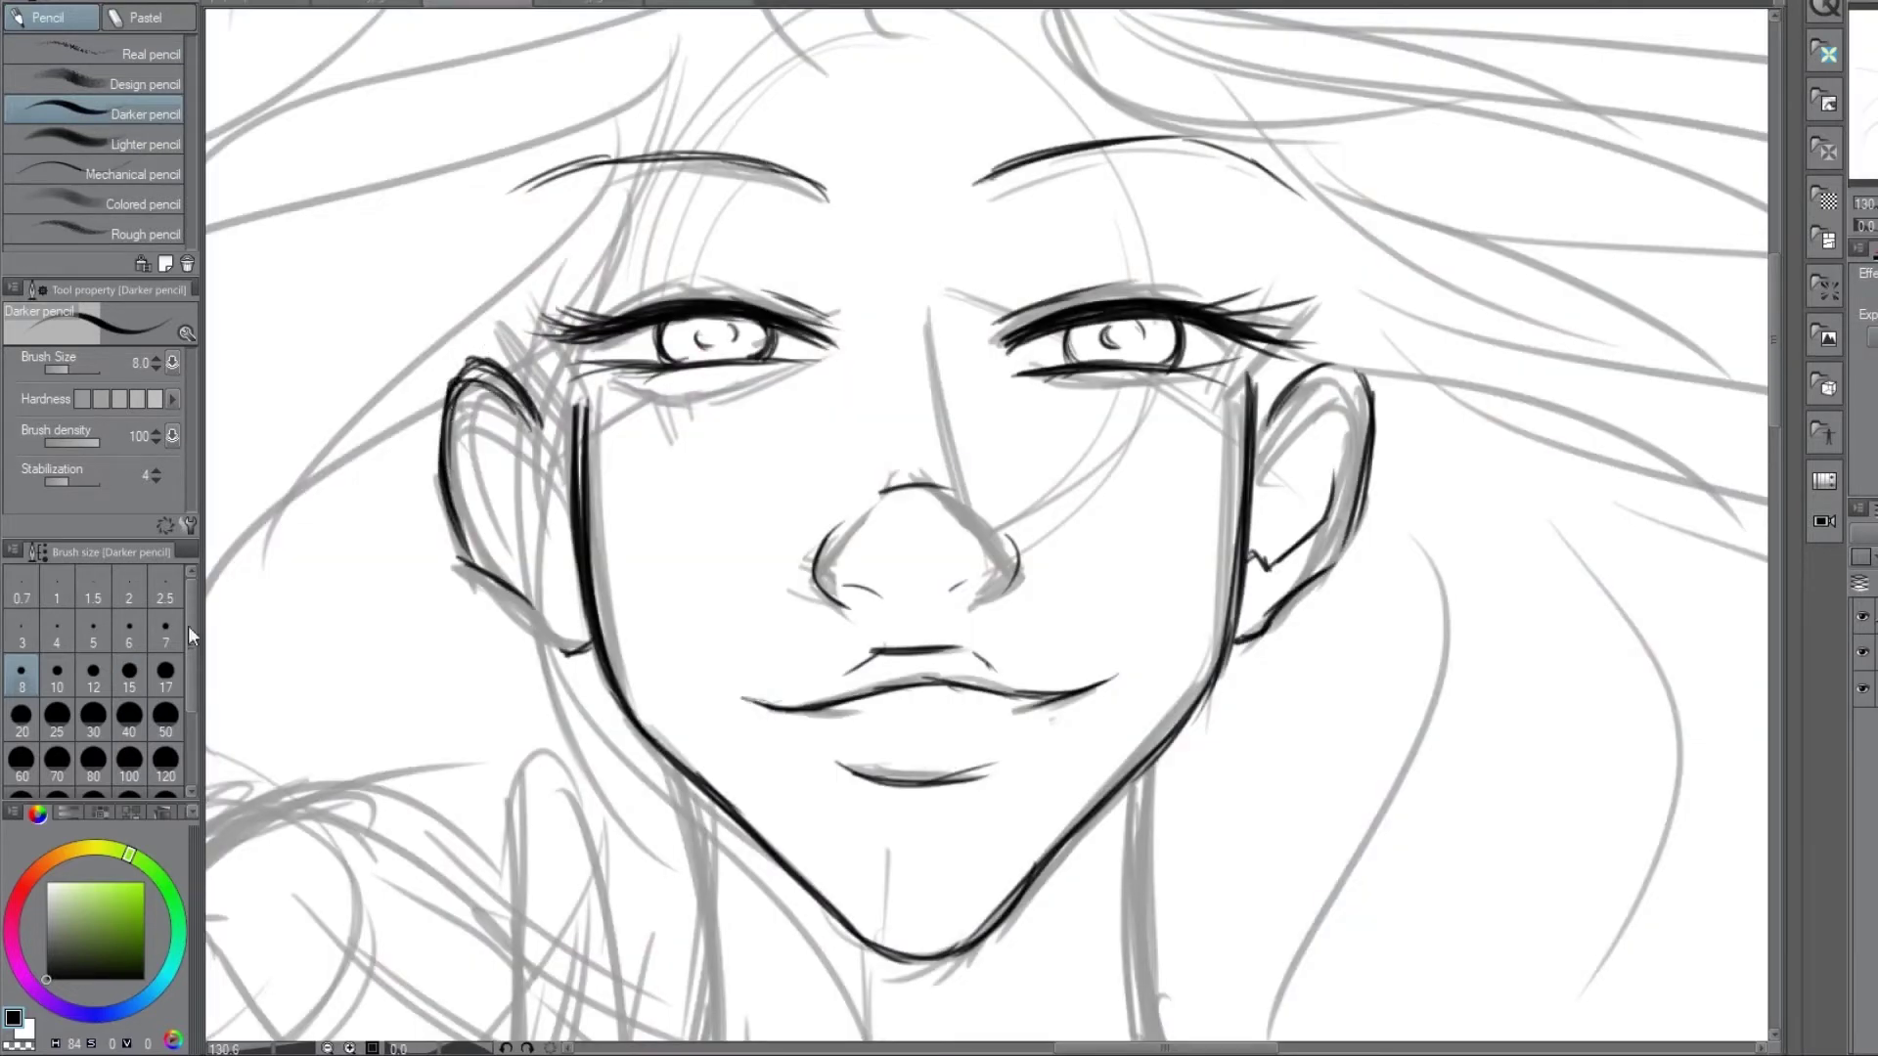
# - Ink the upper edges of both eyebrows to complete their arched shapes
pyautogui.moveTo(981, 180); pyautogui.dragTo(1159, 86)
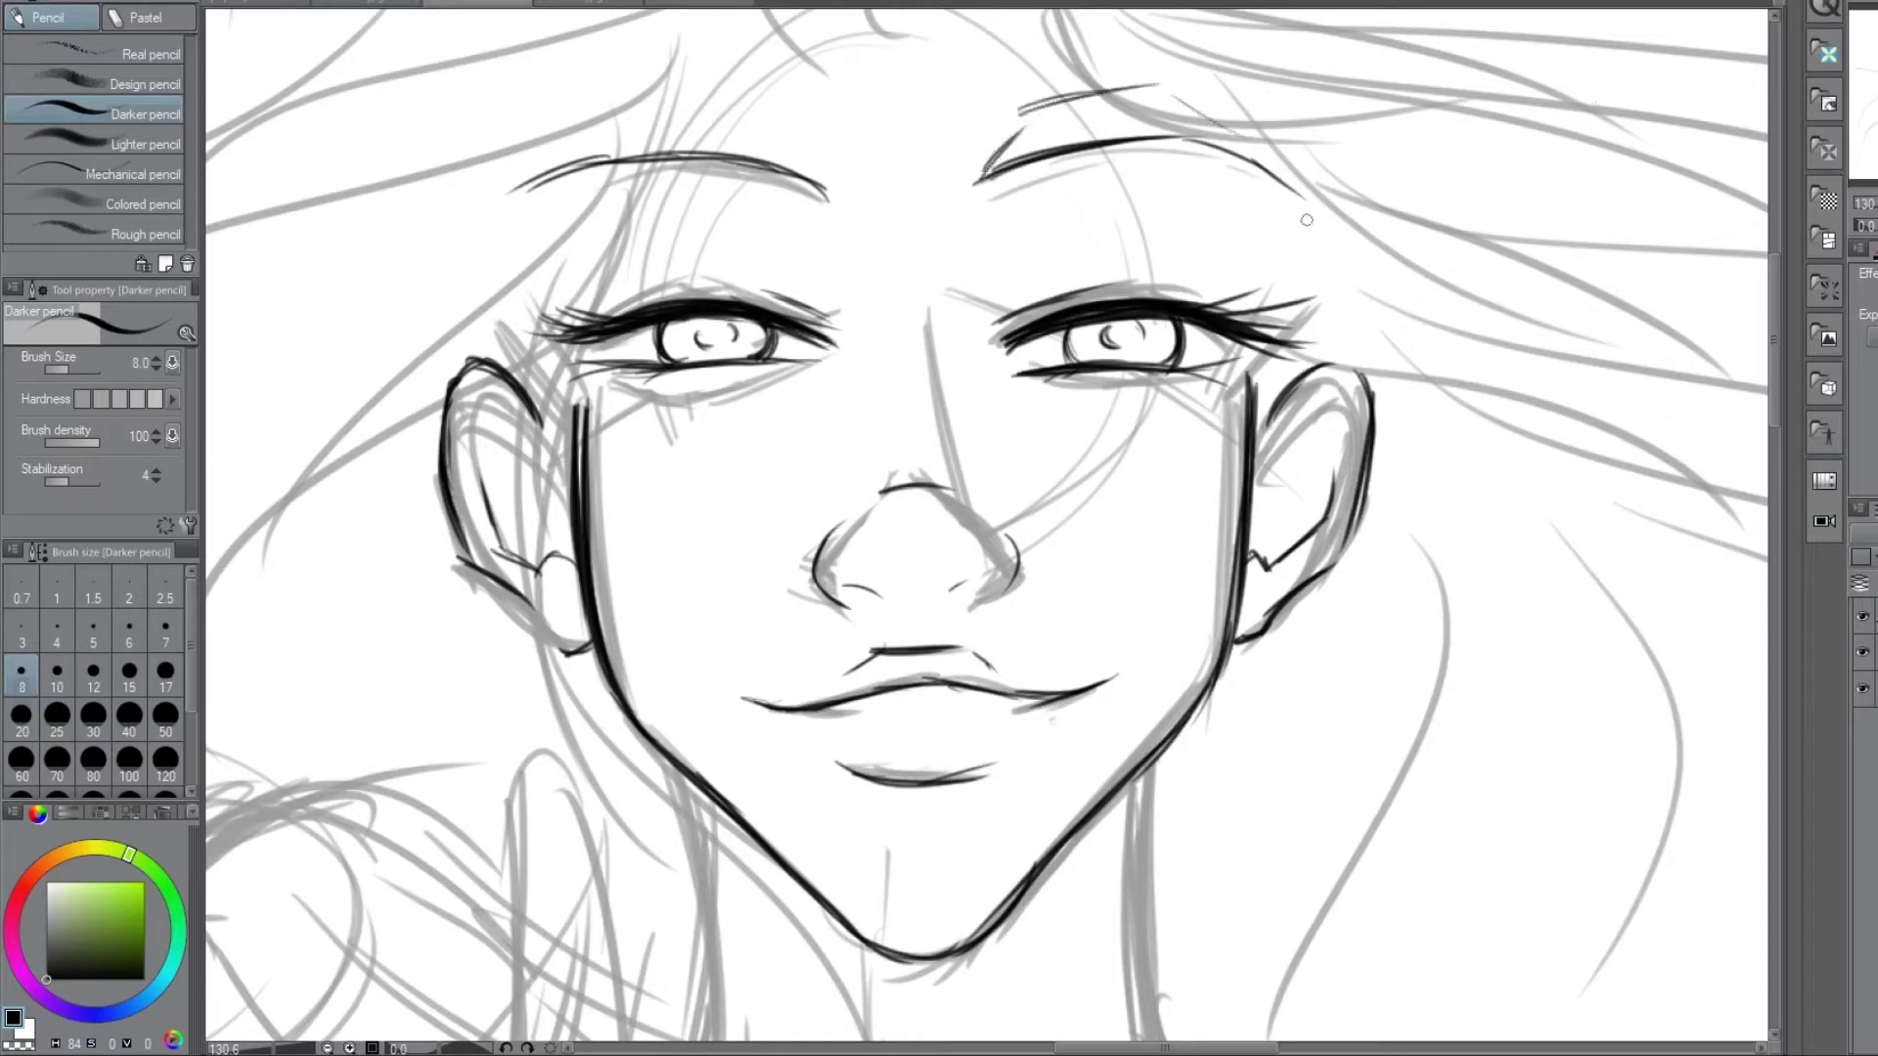
pyautogui.moveTo(845, 184); pyautogui.dragTo(504, 186)
pyautogui.moveTo(980, 182); pyautogui.dragTo(1310, 185)
pyautogui.moveTo(479, 196); pyautogui.dragTo(851, 182)
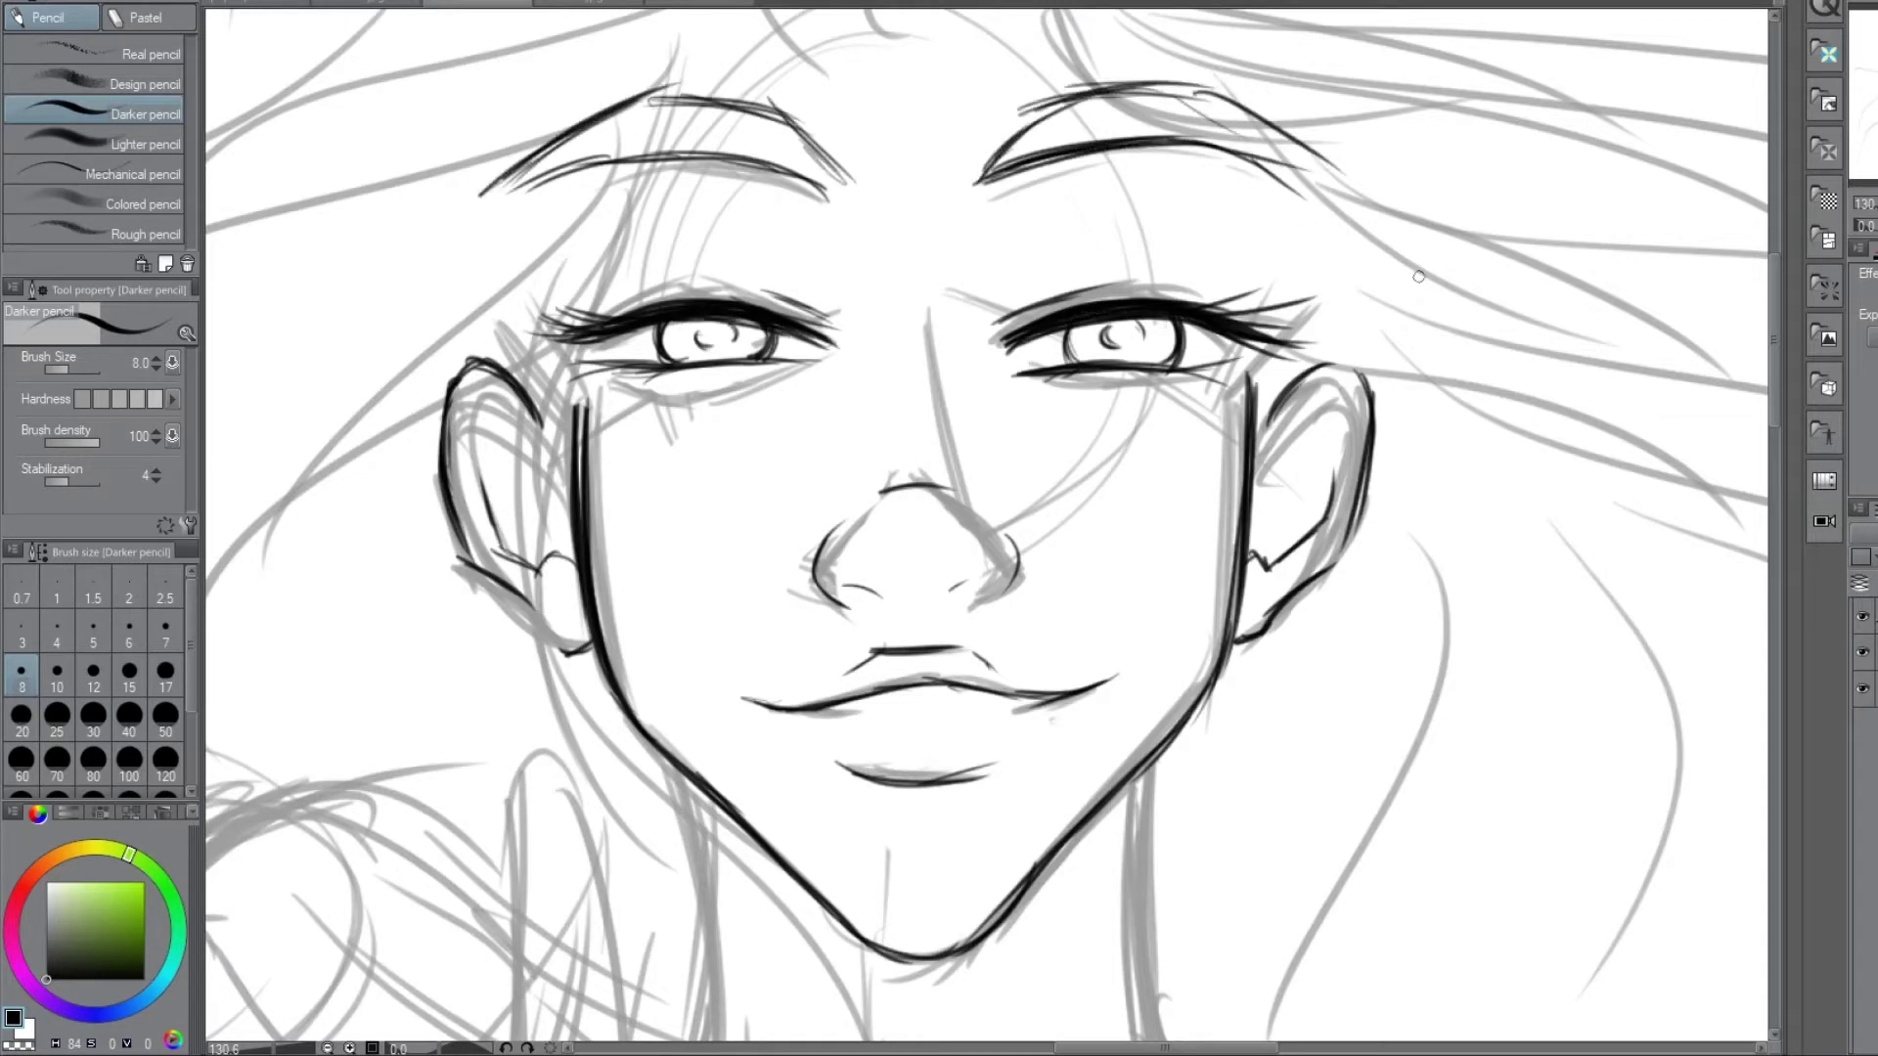
# - Ink the index finger and thumb of the raised hand
pyautogui.scroll(2, 1418, 277)
pyautogui.moveTo(684, 978); pyautogui.dragTo(1222, 237)
pyautogui.moveTo(1040, 499); pyautogui.dragTo(1036, 44)
pyautogui.moveTo(1071, 39)
pyautogui.mouseDown()
pyautogui.moveTo(1110, 398)
pyautogui.moveTo(1227, 636)
pyautogui.mouseUp()
pyautogui.moveTo(1174, 673); pyautogui.dragTo(999, 866)
pyautogui.moveTo(1228, 635)
pyautogui.mouseDown()
pyautogui.moveTo(1447, 547)
pyautogui.moveTo(1076, 949)
pyautogui.mouseUp()
# - Ink the middle and ring finger outlines and the knuckle creases of the raised hand
pyautogui.moveTo(653, 245); pyautogui.dragTo(968, 557)
pyautogui.scroll(1, 968, 557)
pyautogui.moveTo(1027, 635); pyautogui.dragTo(964, 656)
pyautogui.moveTo(978, 697); pyautogui.dragTo(953, 769)
pyautogui.moveTo(675, 431); pyautogui.dragTo(747, 667)
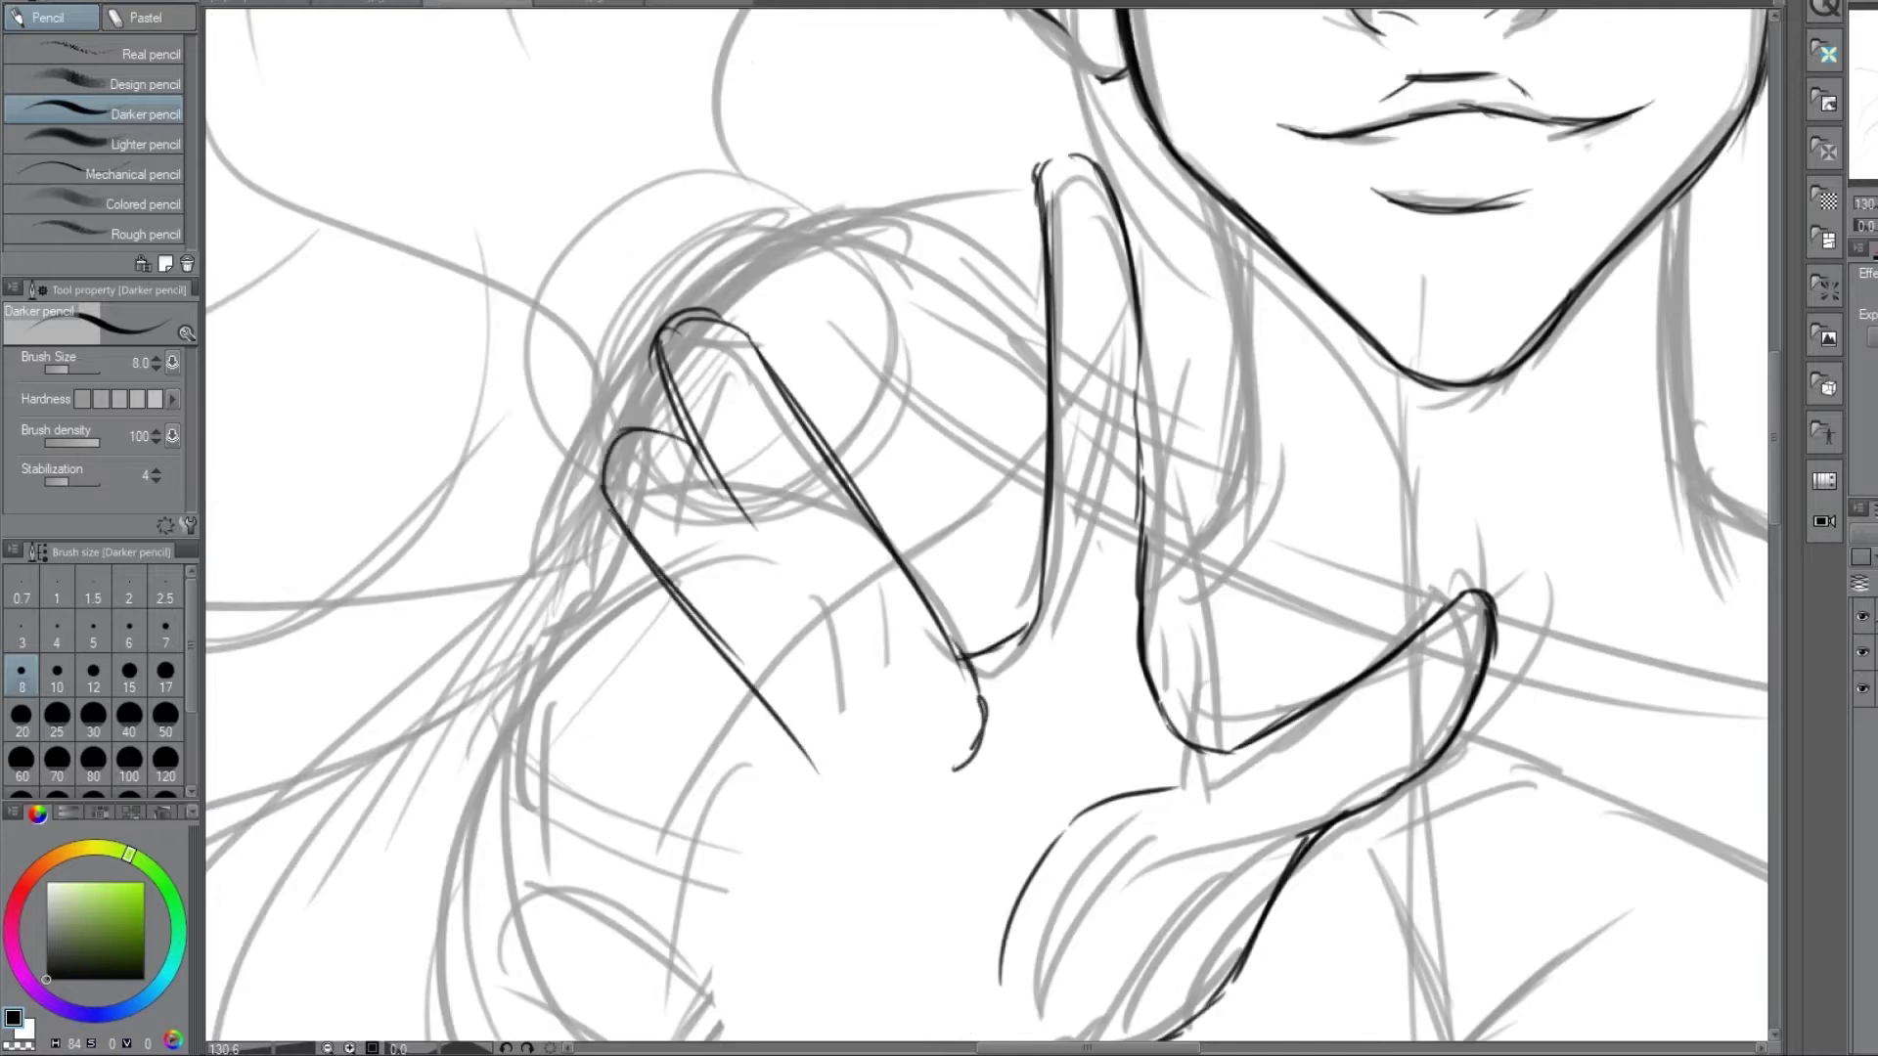
# - Complete the raised hand's remaining finger outlines and ink the palm creases and the little finger
pyautogui.scroll(-3, 746, 667)
pyautogui.moveTo(788, 504); pyautogui.dragTo(885, 641)
pyautogui.moveTo(811, 401); pyautogui.dragTo(924, 548)
pyautogui.moveTo(1071, 635); pyautogui.dragTo(993, 704)
pyautogui.moveTo(993, 704); pyautogui.dragTo(954, 738)
pyautogui.moveTo(890, 665); pyautogui.dragTo(708, 692)
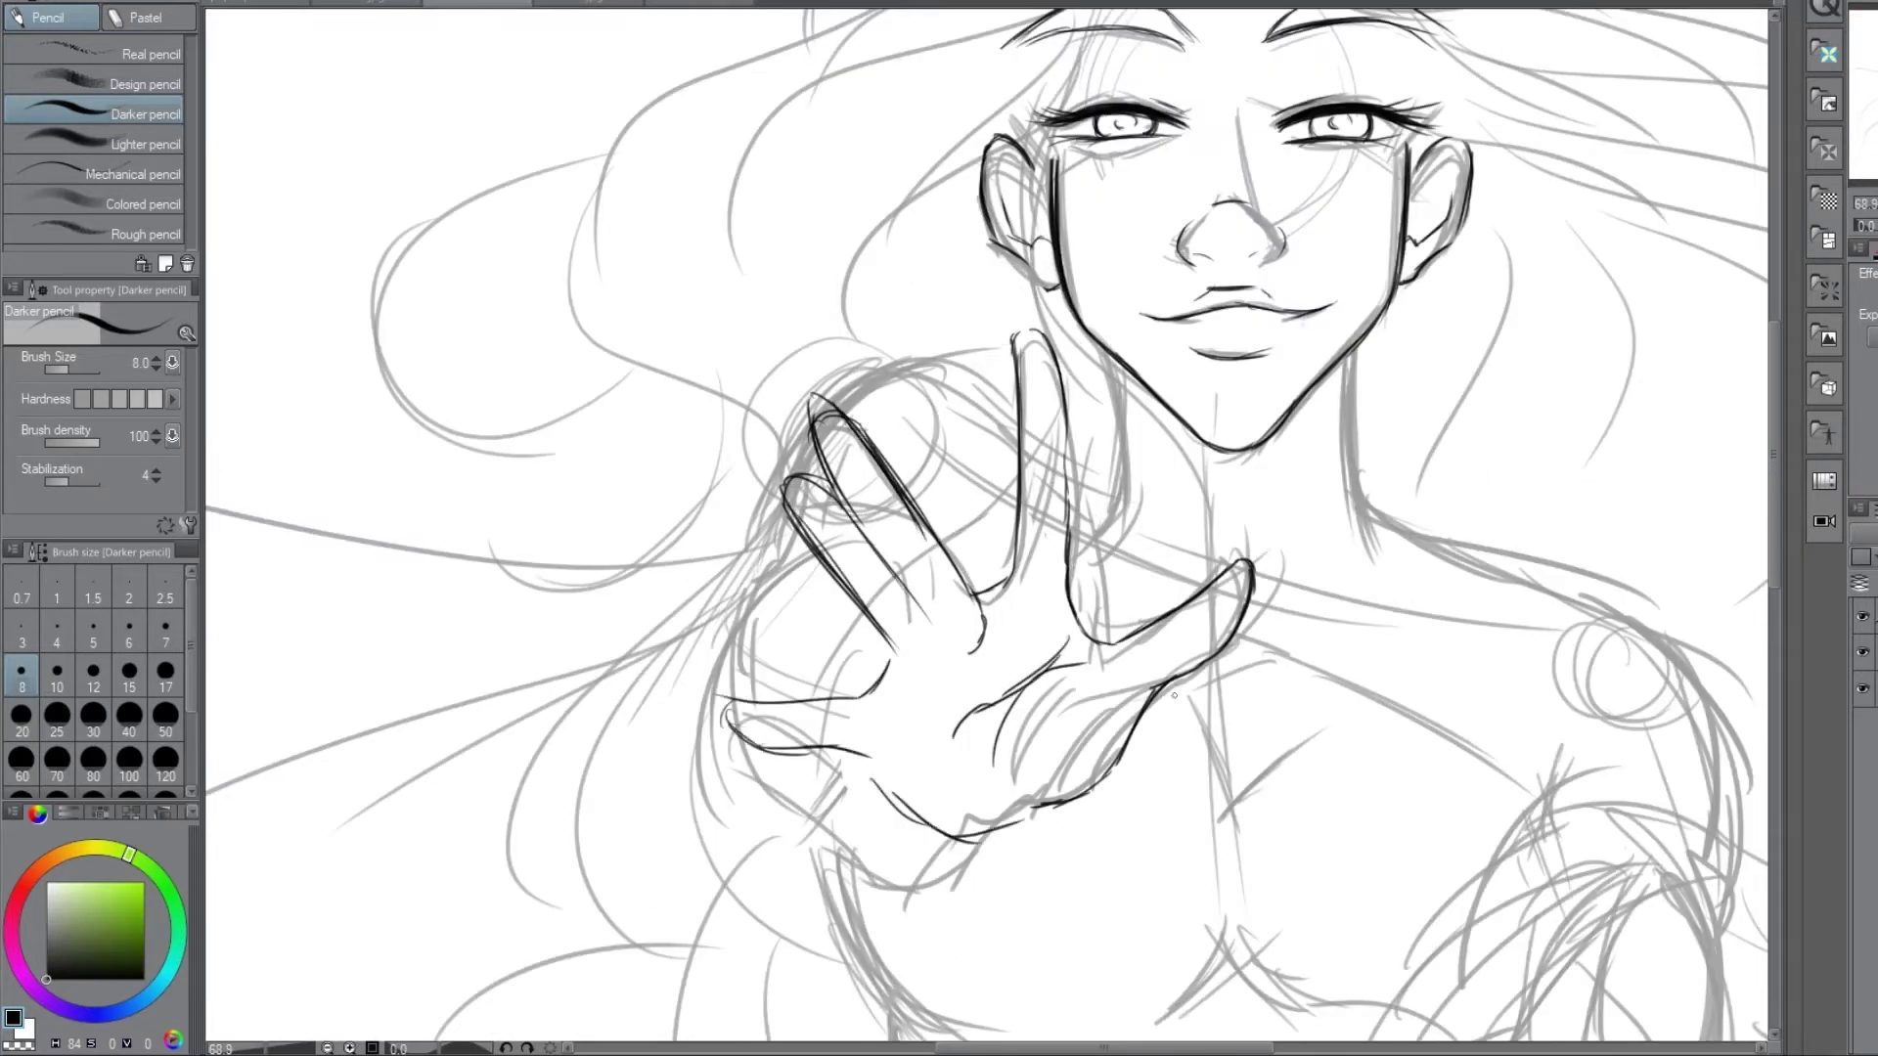
# - Ink the lower palm of the raised hand, both sides of the neck, the collarbone and the shoulder line
pyautogui.moveTo(829, 554); pyautogui.dragTo(975, 865)
pyautogui.moveTo(1017, 528); pyautogui.dragTo(948, 579)
pyautogui.moveTo(1098, 351); pyautogui.dragTo(1122, 538)
pyautogui.moveTo(1351, 342); pyautogui.dragTo(1389, 562)
pyautogui.moveTo(1061, 459)
pyautogui.mouseDown()
pyautogui.moveTo(1130, 567)
pyautogui.moveTo(1188, 595)
pyautogui.mouseUp()
pyautogui.moveTo(1262, 631); pyautogui.dragTo(1433, 598)
pyautogui.moveTo(1364, 508)
pyautogui.mouseDown()
pyautogui.moveTo(1413, 558)
pyautogui.moveTo(1633, 617)
pyautogui.mouseUp()
# - Ink the foreshortened arm outline curving behind and beneath the raised hand
pyautogui.scroll(-2, 1076, 528)
pyautogui.moveTo(762, 475); pyautogui.dragTo(875, 497)
pyautogui.moveTo(785, 223); pyautogui.dragTo(910, 391)
pyautogui.moveTo(813, 141); pyautogui.dragTo(949, 301)
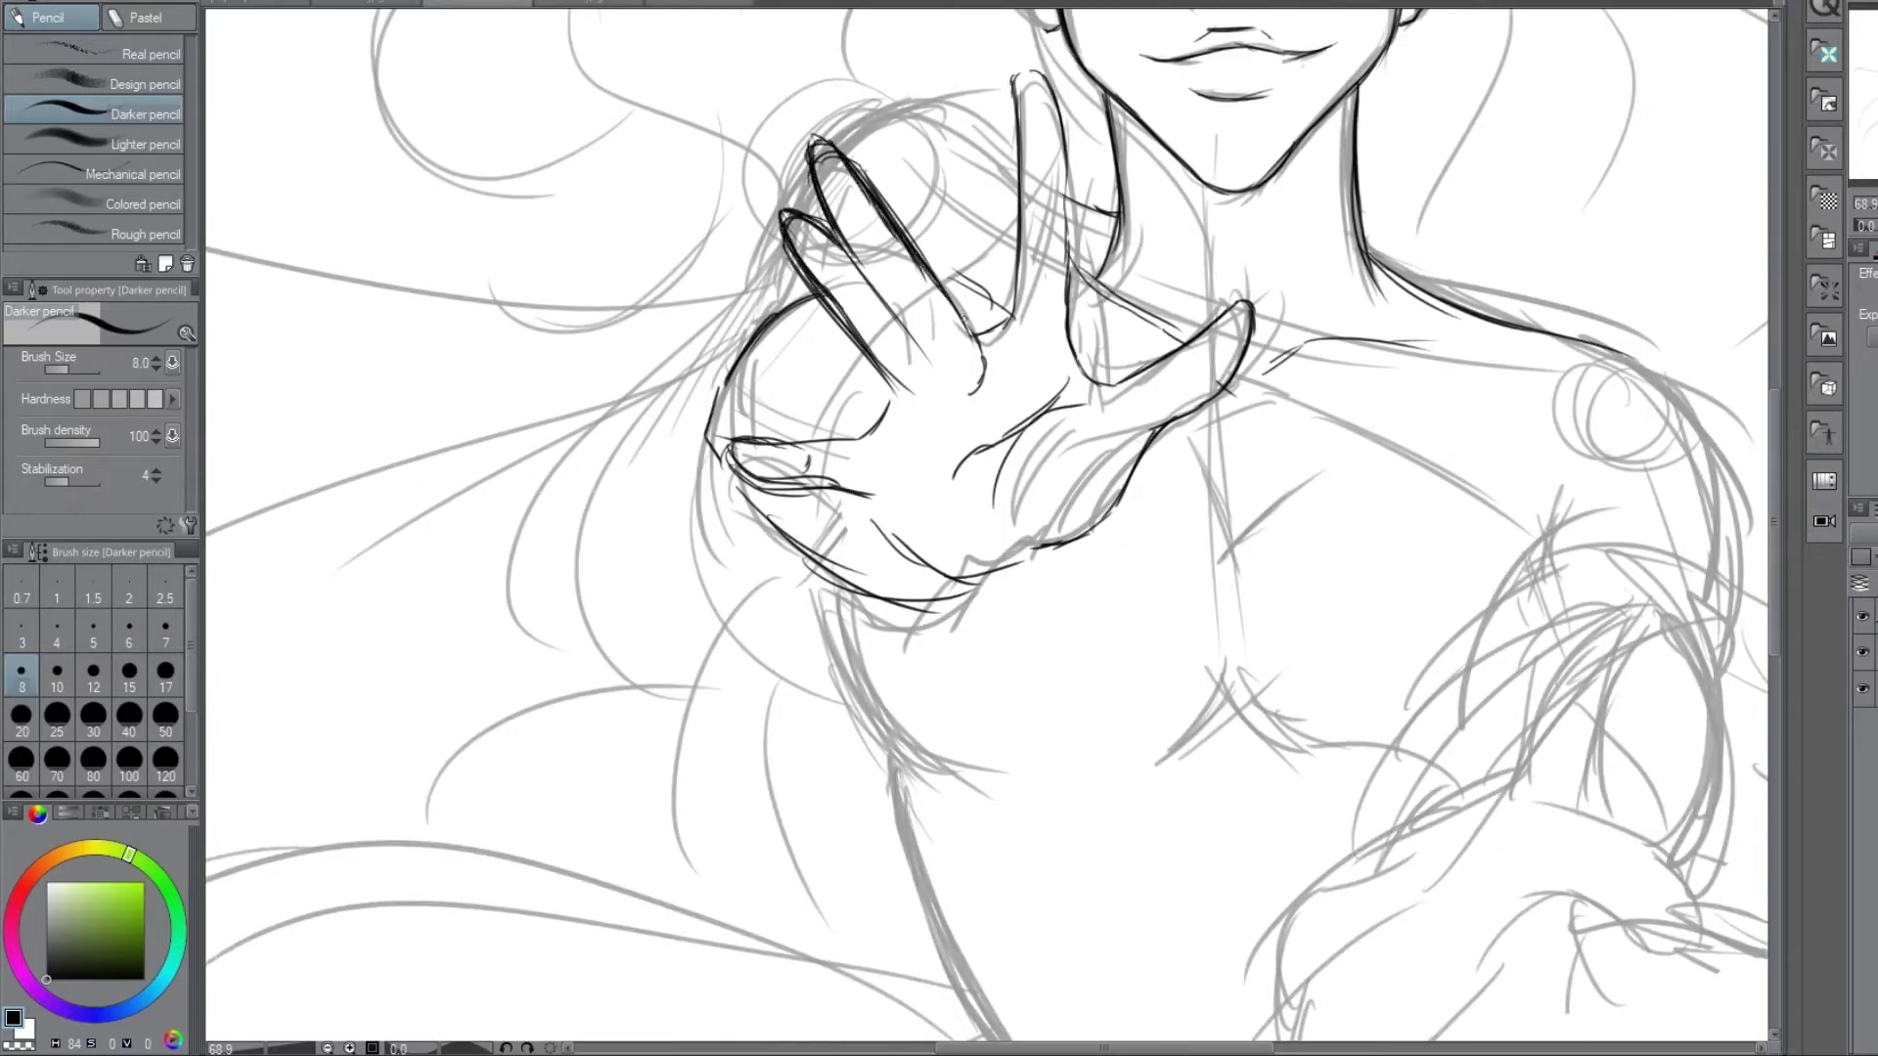
pyautogui.moveTo(810, 172); pyautogui.dragTo(734, 362)
pyautogui.moveTo(733, 494)
pyautogui.mouseDown()
pyautogui.moveTo(885, 626)
pyautogui.moveTo(1066, 631)
pyautogui.mouseUp()
# - Ink the thumb and first finger lines of the lower outstretched hand
pyautogui.hotkey('ctrl', '0')
pyautogui.scroll(3, 987, 528)
pyautogui.moveTo(1441, 774); pyautogui.dragTo(1521, 868)
pyautogui.moveTo(1413, 788)
pyautogui.mouseDown()
pyautogui.moveTo(1507, 748)
pyautogui.moveTo(1364, 826)
pyautogui.mouseUp()
pyautogui.moveTo(1401, 790); pyautogui.dragTo(1347, 949)
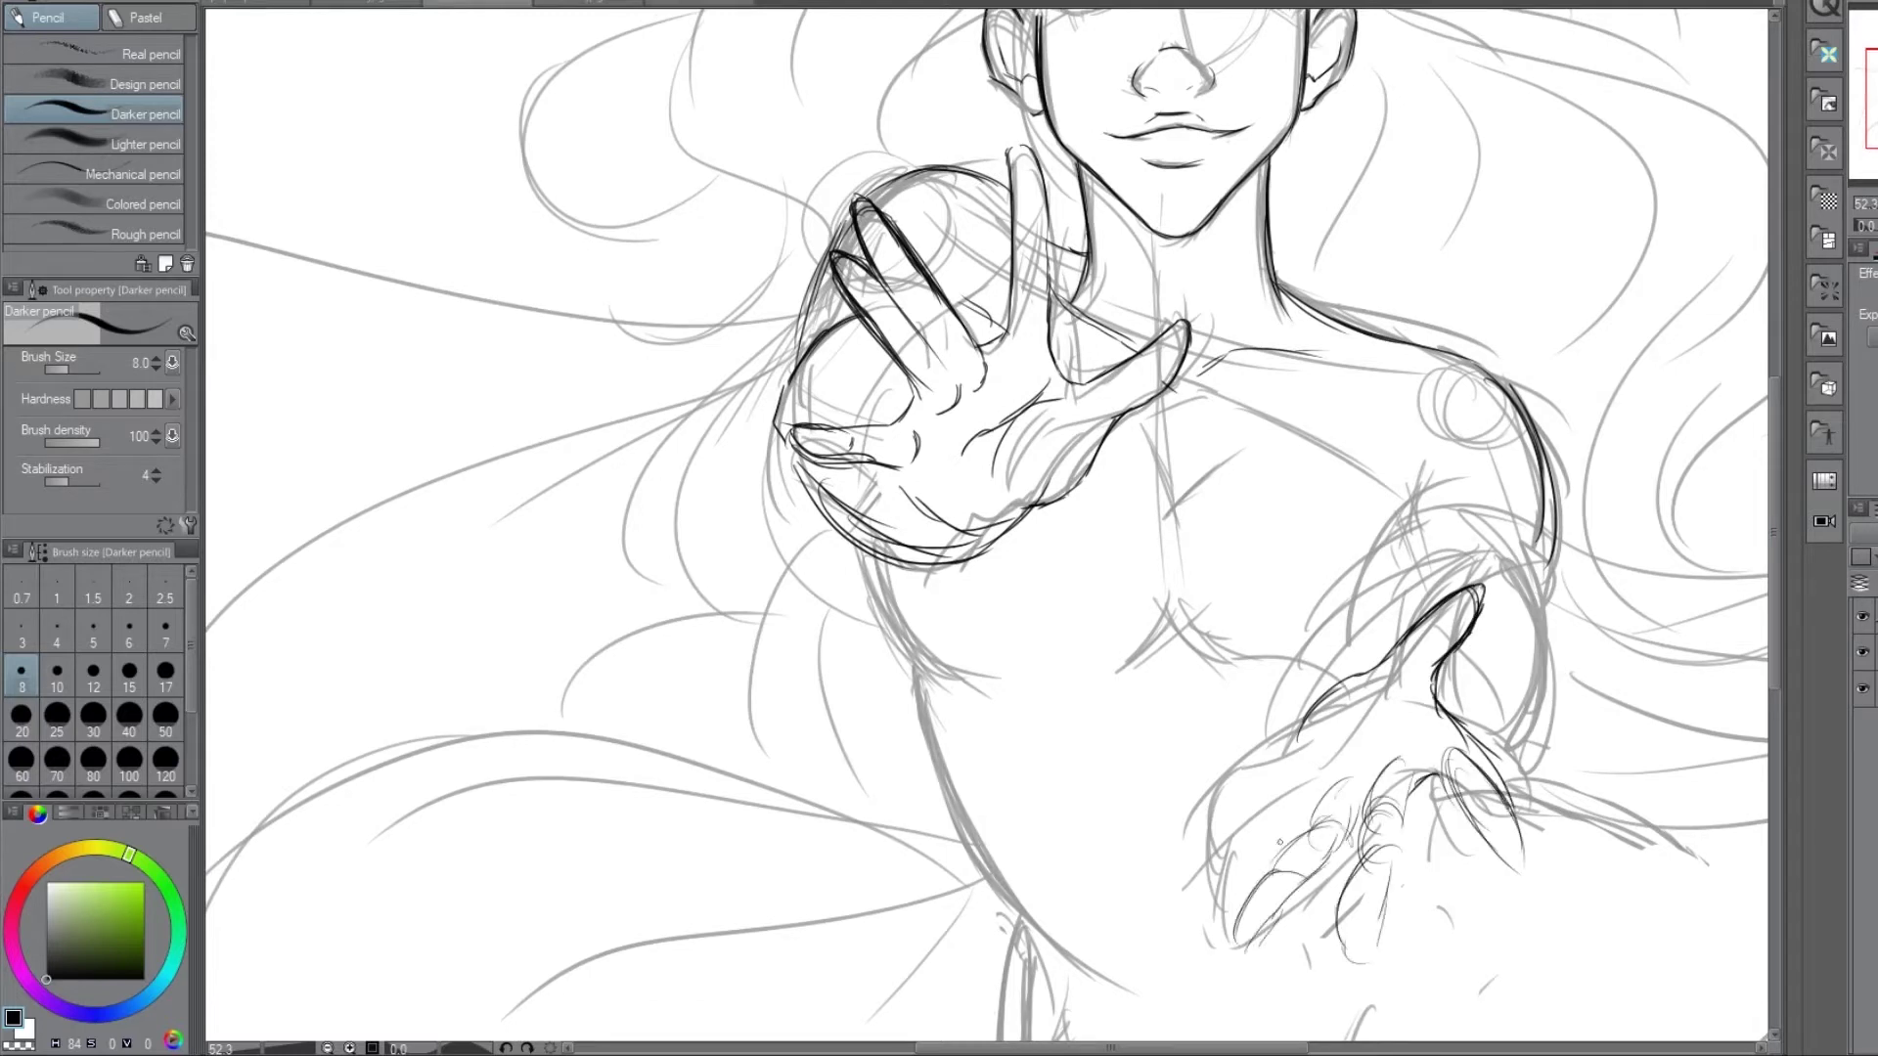
# - Ink the remaining finger and palm lines of the lower hand and the forearm edges behind it
pyautogui.moveTo(1409, 714); pyautogui.dragTo(1335, 782)
pyautogui.moveTo(1234, 829); pyautogui.dragTo(1306, 753)
pyautogui.moveTo(1394, 653); pyautogui.dragTo(1311, 724)
pyautogui.moveTo(1496, 579); pyautogui.dragTo(1447, 660)
pyautogui.moveTo(1433, 577); pyautogui.dragTo(1281, 753)
pyautogui.moveTo(1541, 597); pyautogui.dragTo(1495, 772)
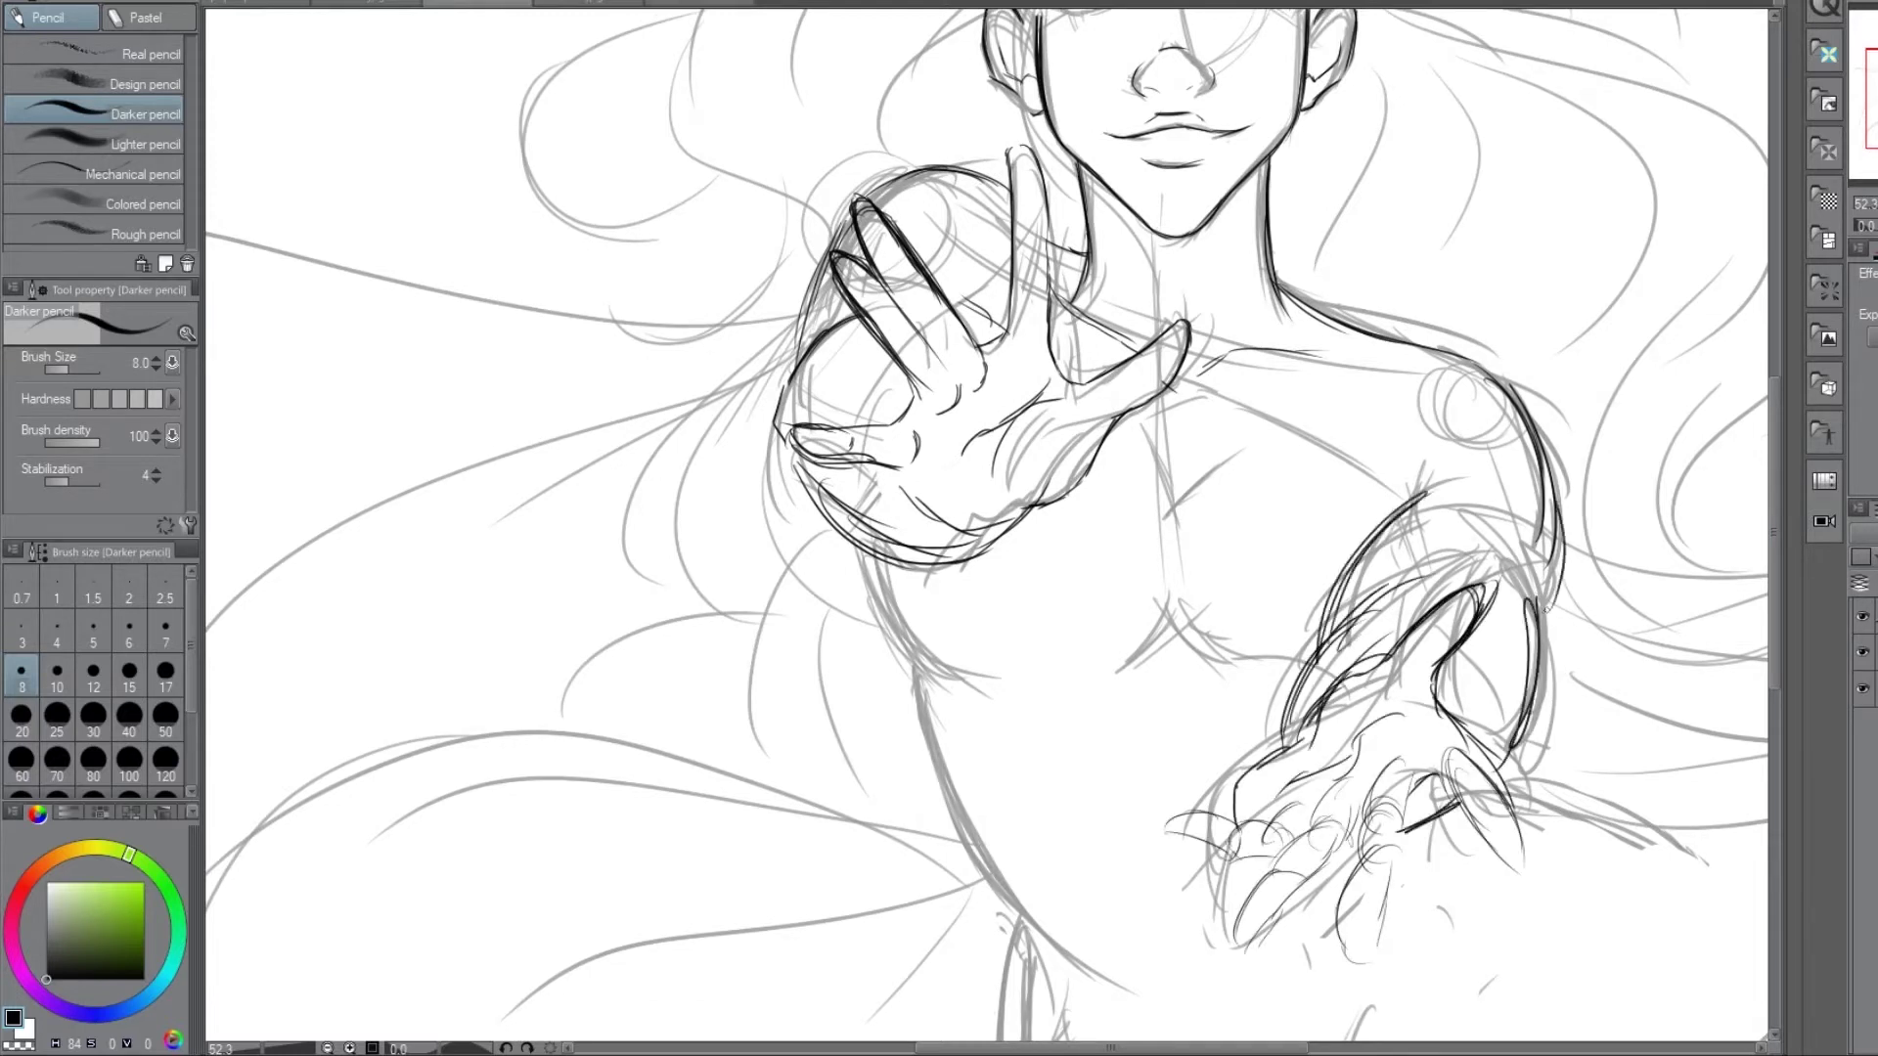
# - Ink the inner arm edge, collarbone, bust curves and the side of the torso down to the waist
pyautogui.moveTo(1423, 468); pyautogui.dragTo(1302, 673)
pyautogui.moveTo(1193, 363); pyautogui.dragTo(1435, 396)
pyautogui.moveTo(1125, 253); pyautogui.dragTo(1055, 342)
pyautogui.moveTo(885, 557); pyautogui.dragTo(997, 665)
pyautogui.moveTo(1189, 684); pyautogui.dragTo(1301, 636)
pyautogui.moveTo(905, 599); pyautogui.dragTo(1027, 929)
# - Ink the hip curves and upper leg lines below the waist
pyautogui.hotkey('ctrl', '0')
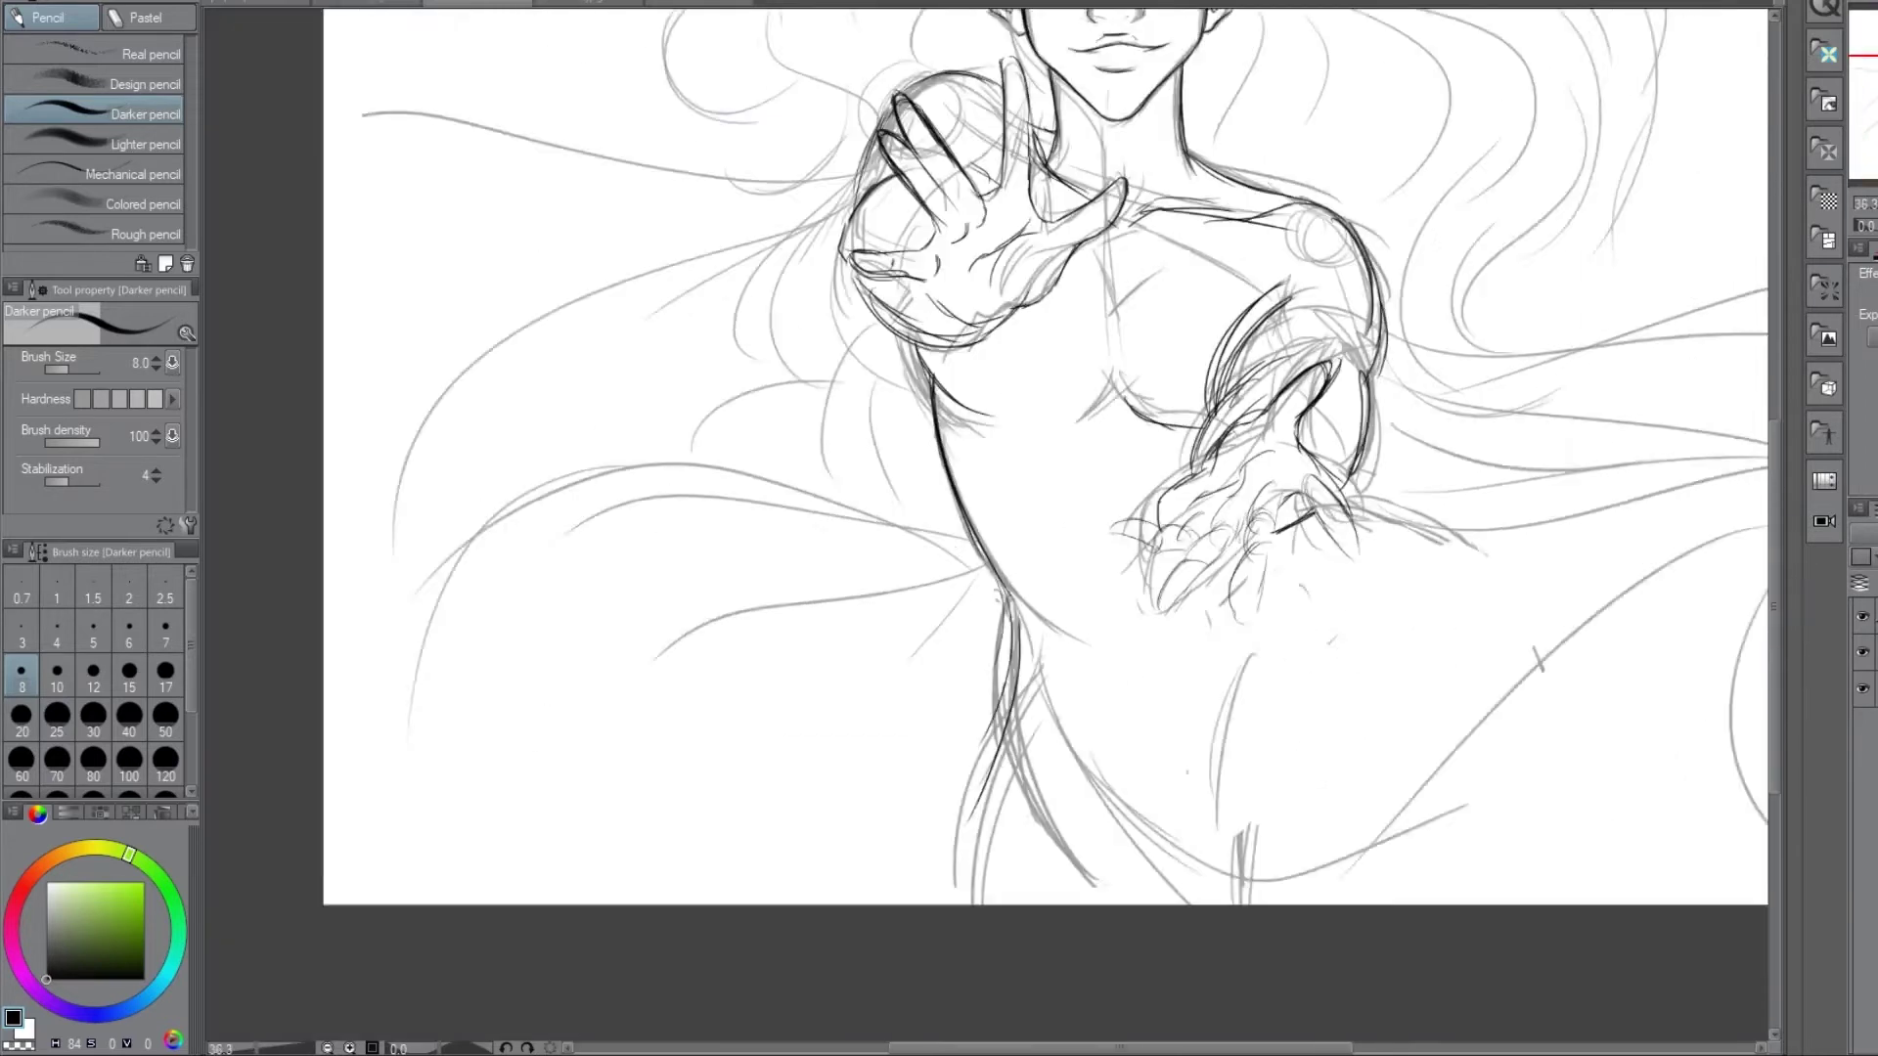
pyautogui.scroll(2, 1592, 541)
pyautogui.moveTo(827, 978); pyautogui.dragTo(1584, 472)
pyautogui.hscroll(-5, 1592, 541)
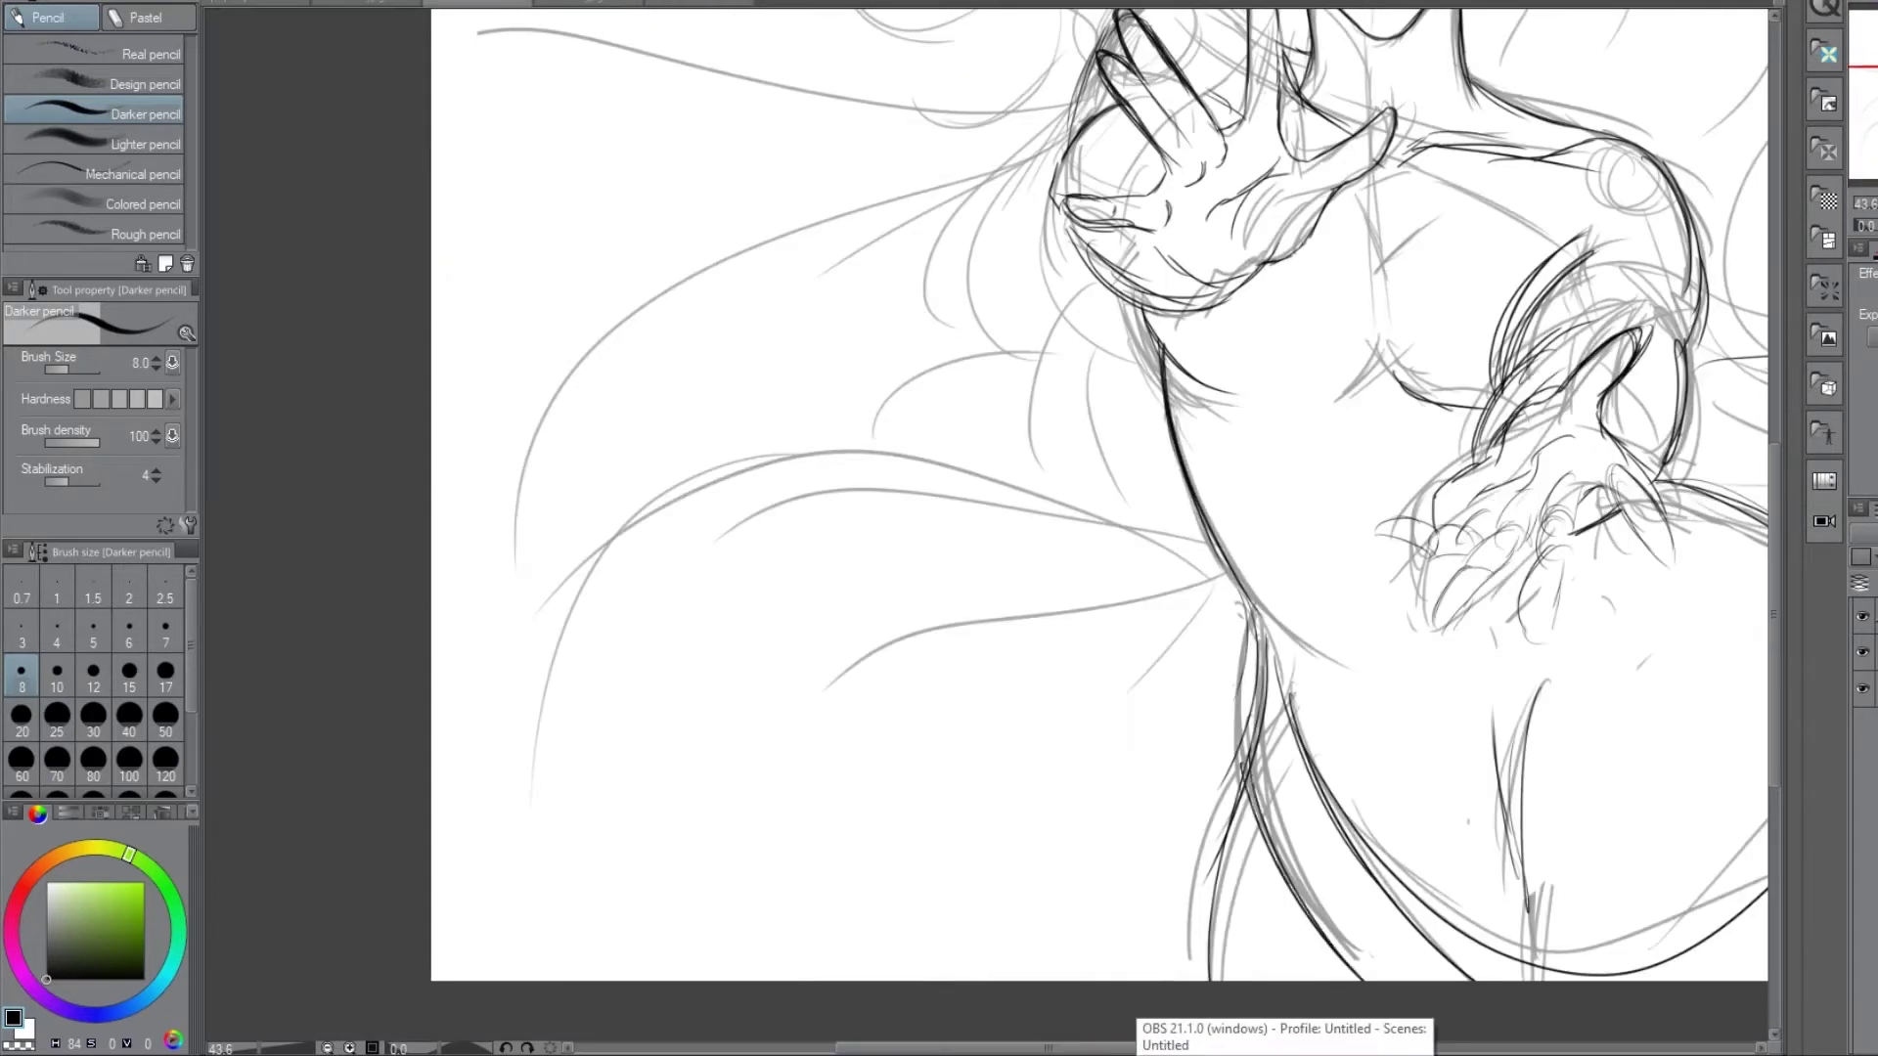
# - Ink the long flowing cape edges sweeping outward from the waist and shoulder on the raised-hand side
pyautogui.moveTo(1198, 538); pyautogui.dragTo(516, 573)
pyautogui.moveTo(1201, 685); pyautogui.dragTo(1097, 895)
pyautogui.moveTo(929, 309); pyautogui.dragTo(605, 499)
pyautogui.scroll(5, 1048, 367)
pyautogui.moveTo(1129, 313)
pyautogui.mouseDown()
pyautogui.moveTo(1003, 362)
pyautogui.moveTo(431, 167)
pyautogui.mouseUp()
pyautogui.hscroll(5, 431, 166)
pyautogui.scroll(4, 432, 166)
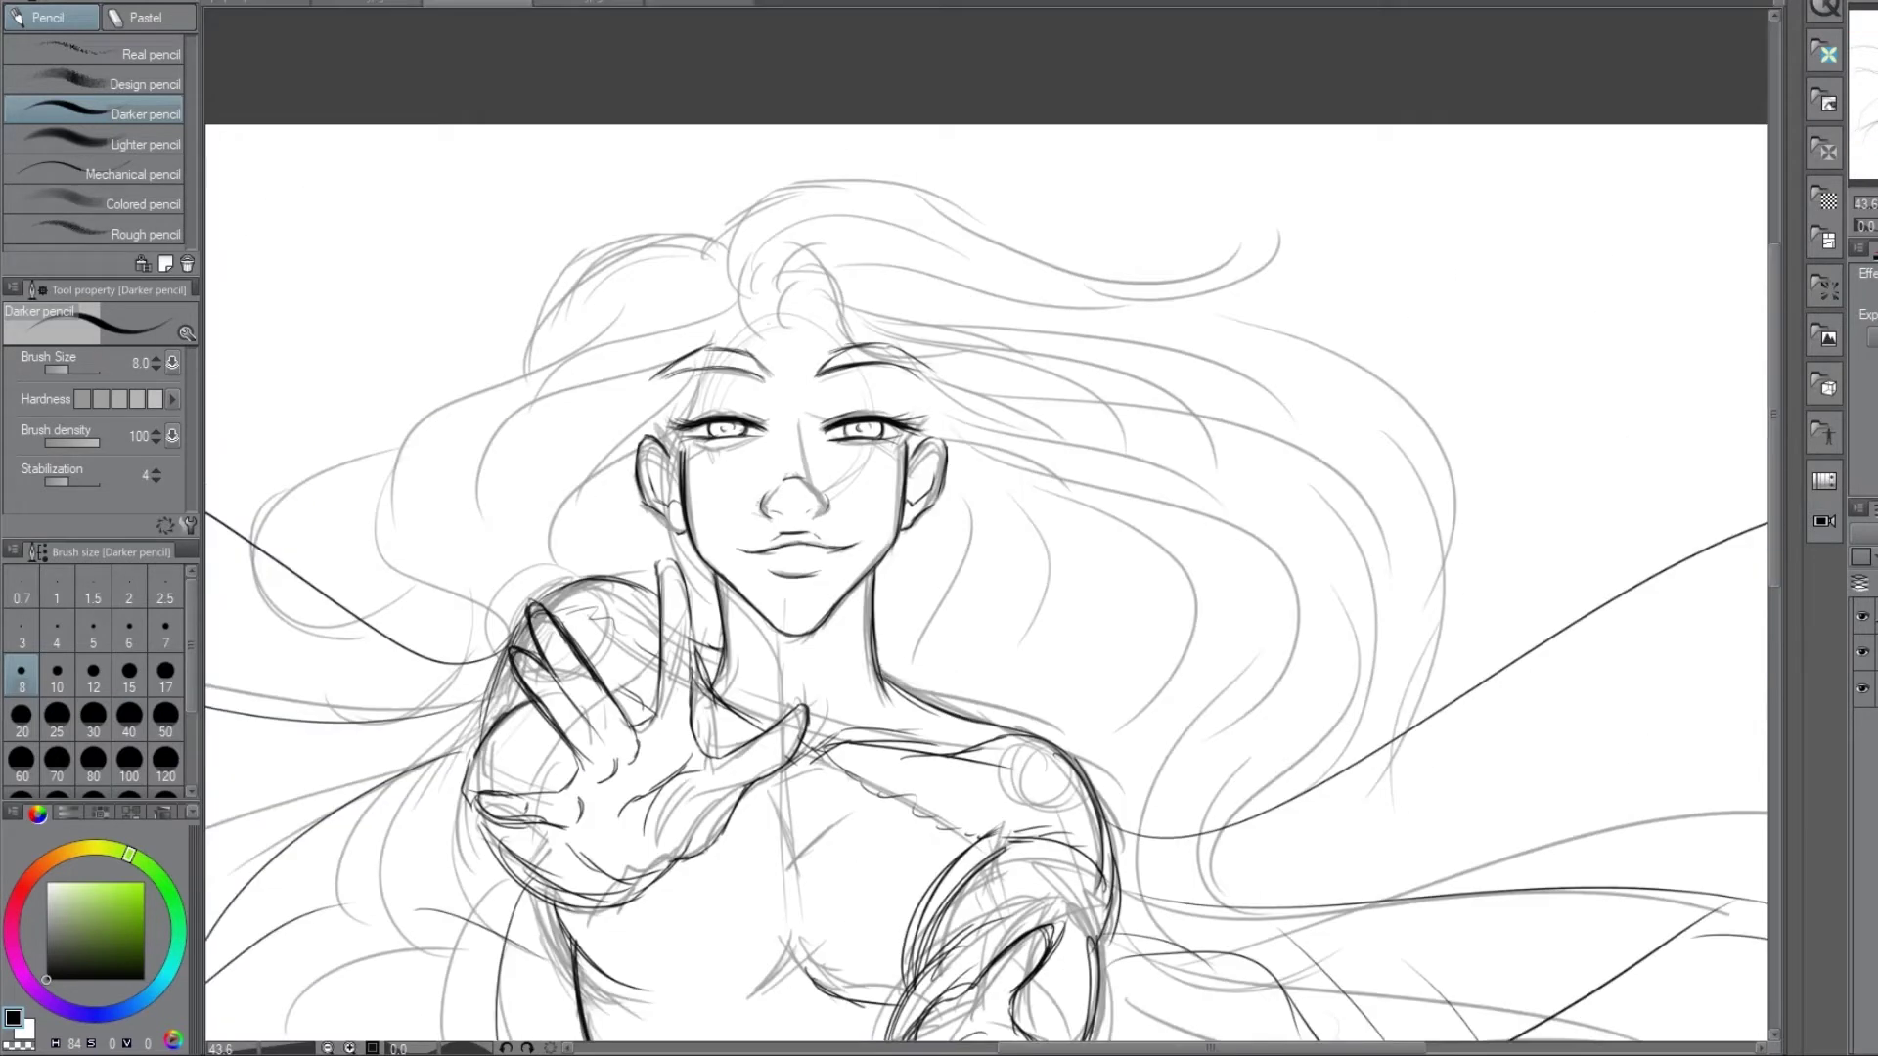
# - Ink the crown and the long hair locks flowing to the right of the face
pyautogui.moveTo(841, 342); pyautogui.dragTo(1358, 430)
pyautogui.moveTo(729, 225); pyautogui.dragTo(1526, 245)
pyautogui.moveTo(1618, 282); pyautogui.dragTo(1383, 514)
pyautogui.moveTo(1174, 382); pyautogui.dragTo(997, 714)
pyautogui.moveTo(1428, 386); pyautogui.dragTo(1198, 778)
pyautogui.moveTo(1086, 607); pyautogui.dragTo(1291, 841)
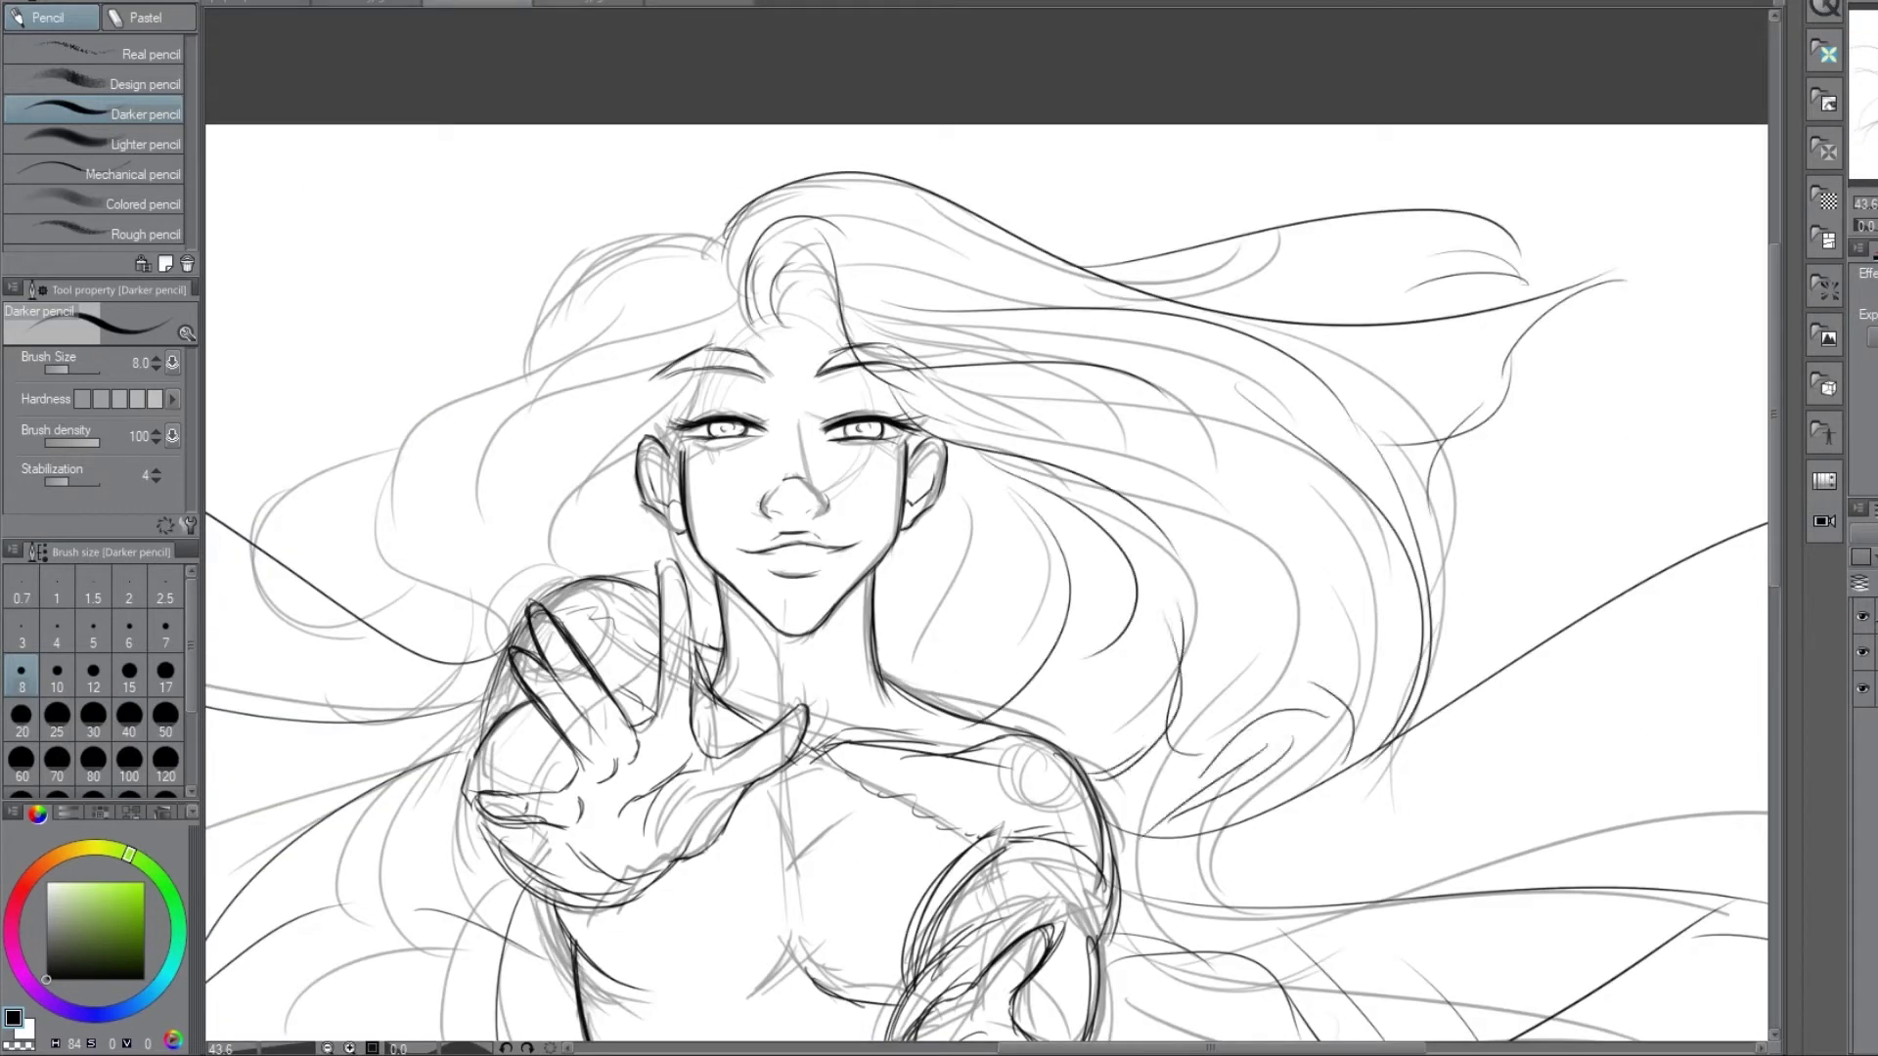
# - Ink the hair locks sweeping to the left of the head, around the ear and behind the raised hand
pyautogui.moveTo(240, 484); pyautogui.dragTo(724, 240)
pyautogui.moveTo(744, 313); pyautogui.dragTo(655, 549)
pyautogui.moveTo(650, 430); pyautogui.dragTo(812, 719)
pyautogui.moveTo(929, 217); pyautogui.dragTo(820, 338)
pyautogui.hscroll(-5, 988, 587)
pyautogui.moveTo(1076, 807); pyautogui.dragTo(895, 832)
pyautogui.moveTo(1189, 327); pyautogui.dragTo(783, 406)
pyautogui.moveTo(1062, 337); pyautogui.dragTo(758, 509)
# - Ink the wispy ends and inner strands of the hair flowing to the right
pyautogui.hscroll(6, 988, 587)
pyautogui.moveTo(1526, 303); pyautogui.dragTo(1086, 635)
pyautogui.moveTo(1340, 147); pyautogui.dragTo(944, 264)
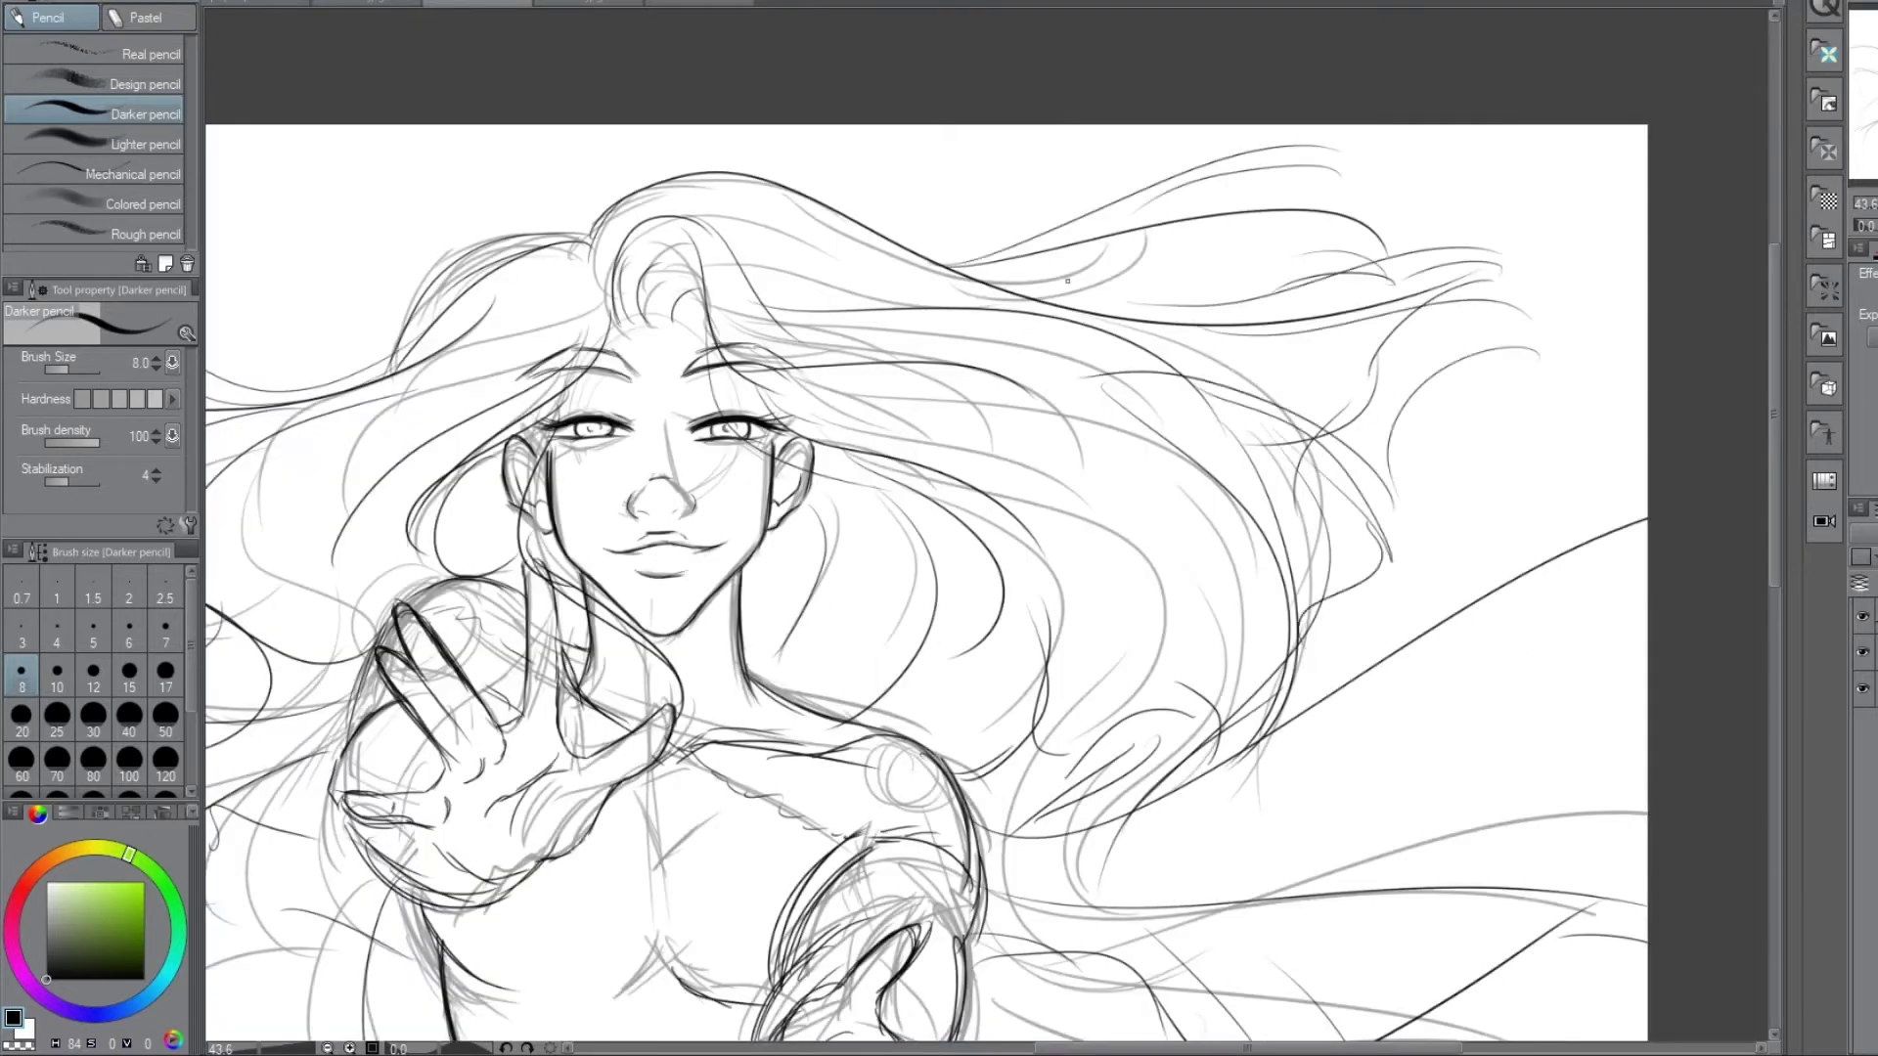
pyautogui.moveTo(1051, 450); pyautogui.dragTo(832, 738)
# - Hide the rough sketch and reinforce the outline along the crown of the hair
pyautogui.hscroll(-4, 1123, 447)
pyautogui.hotkey('ctrl', 'h')
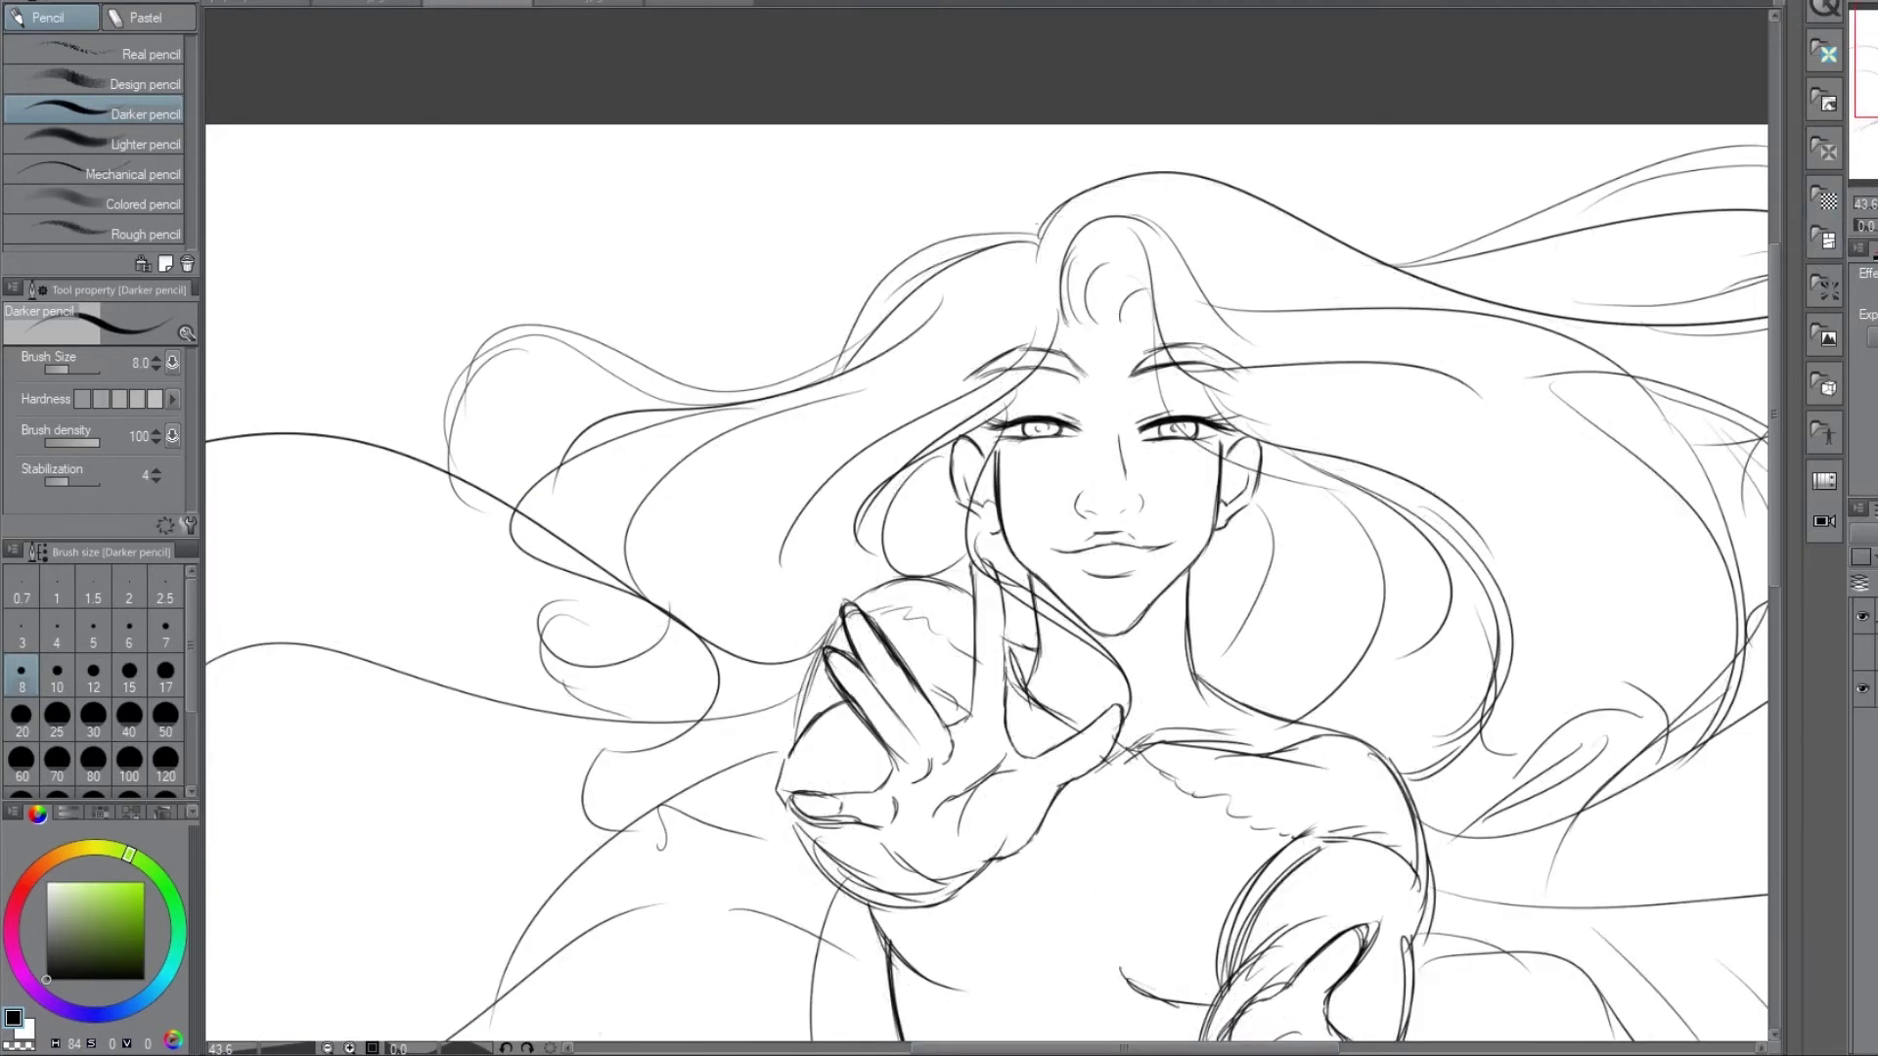
pyautogui.moveTo(1722, 294); pyautogui.dragTo(1022, 224)
pyautogui.moveTo(1037, 220); pyautogui.dragTo(861, 357)
pyautogui.scroll(-2, 987, 587)
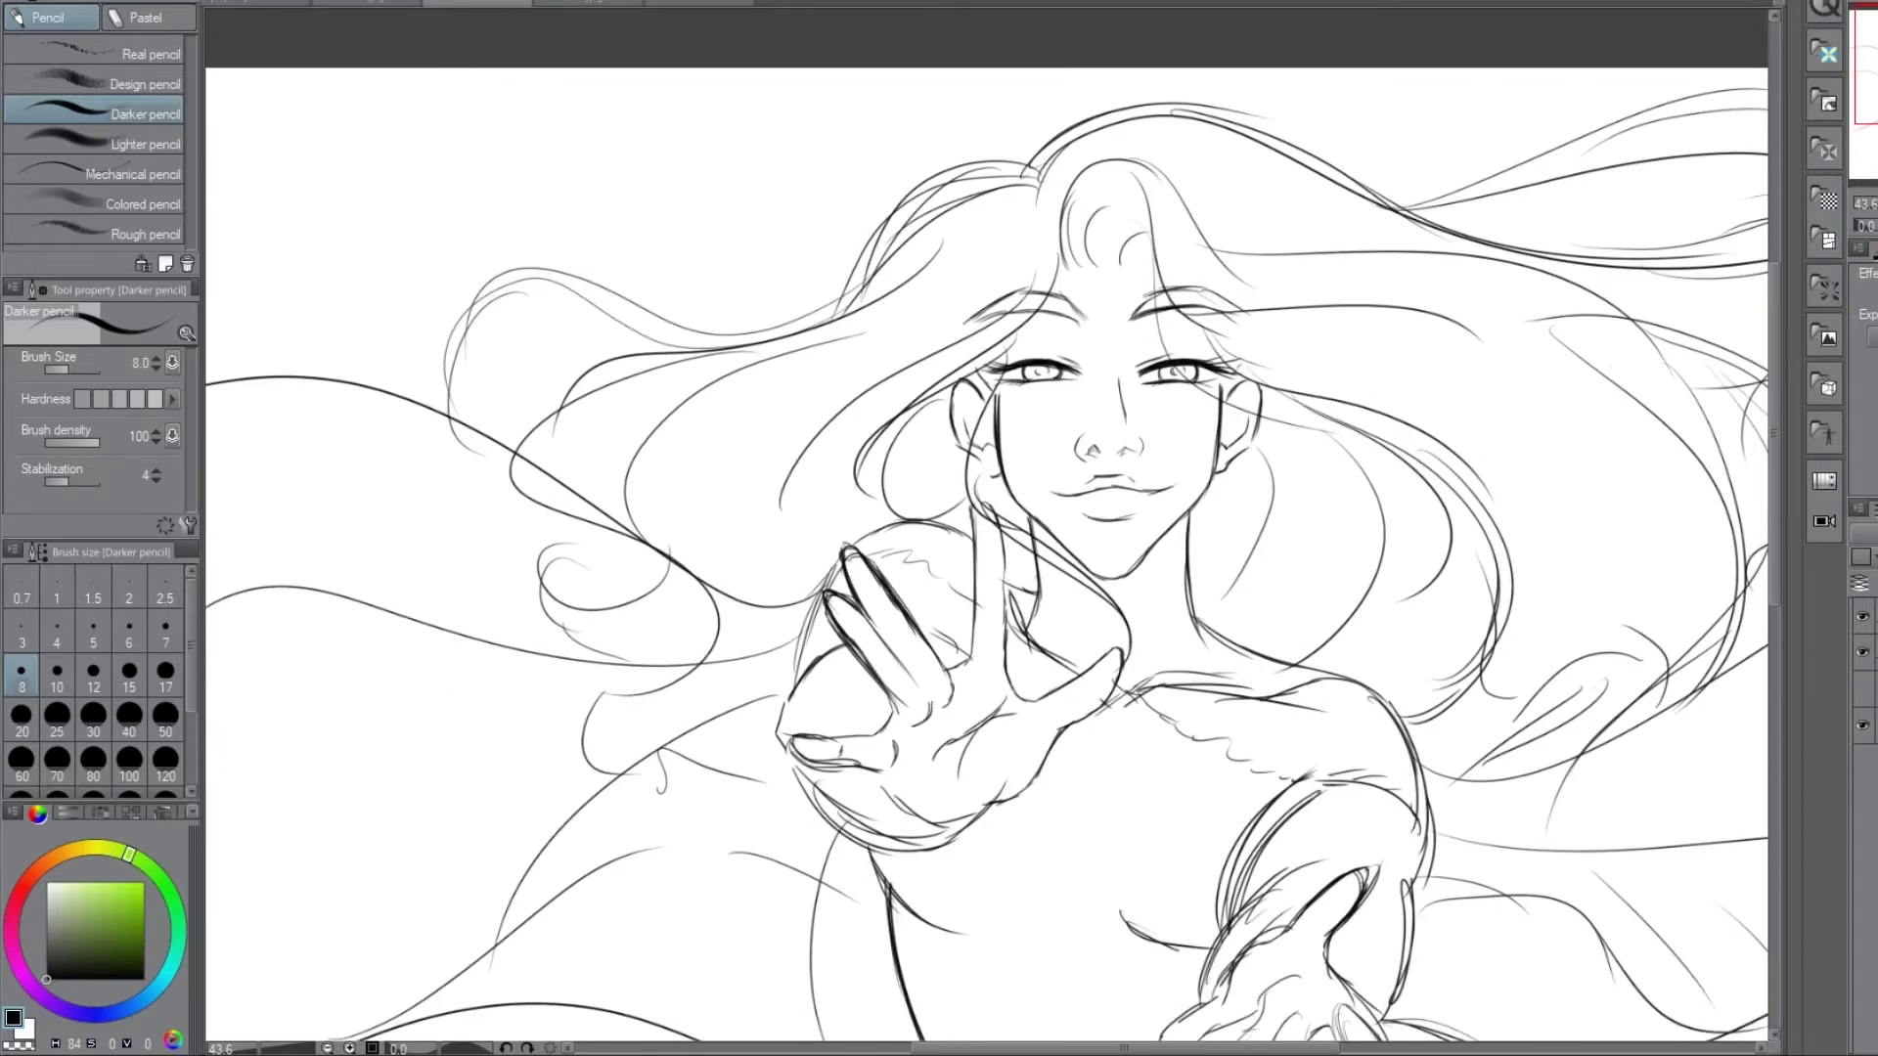
# - Fade the sketch, then draw clean face contour, nose and mouth lines with the G-pen at size 6 and stabilization 100
pyautogui.press('p')
pyautogui.click(158, 981)
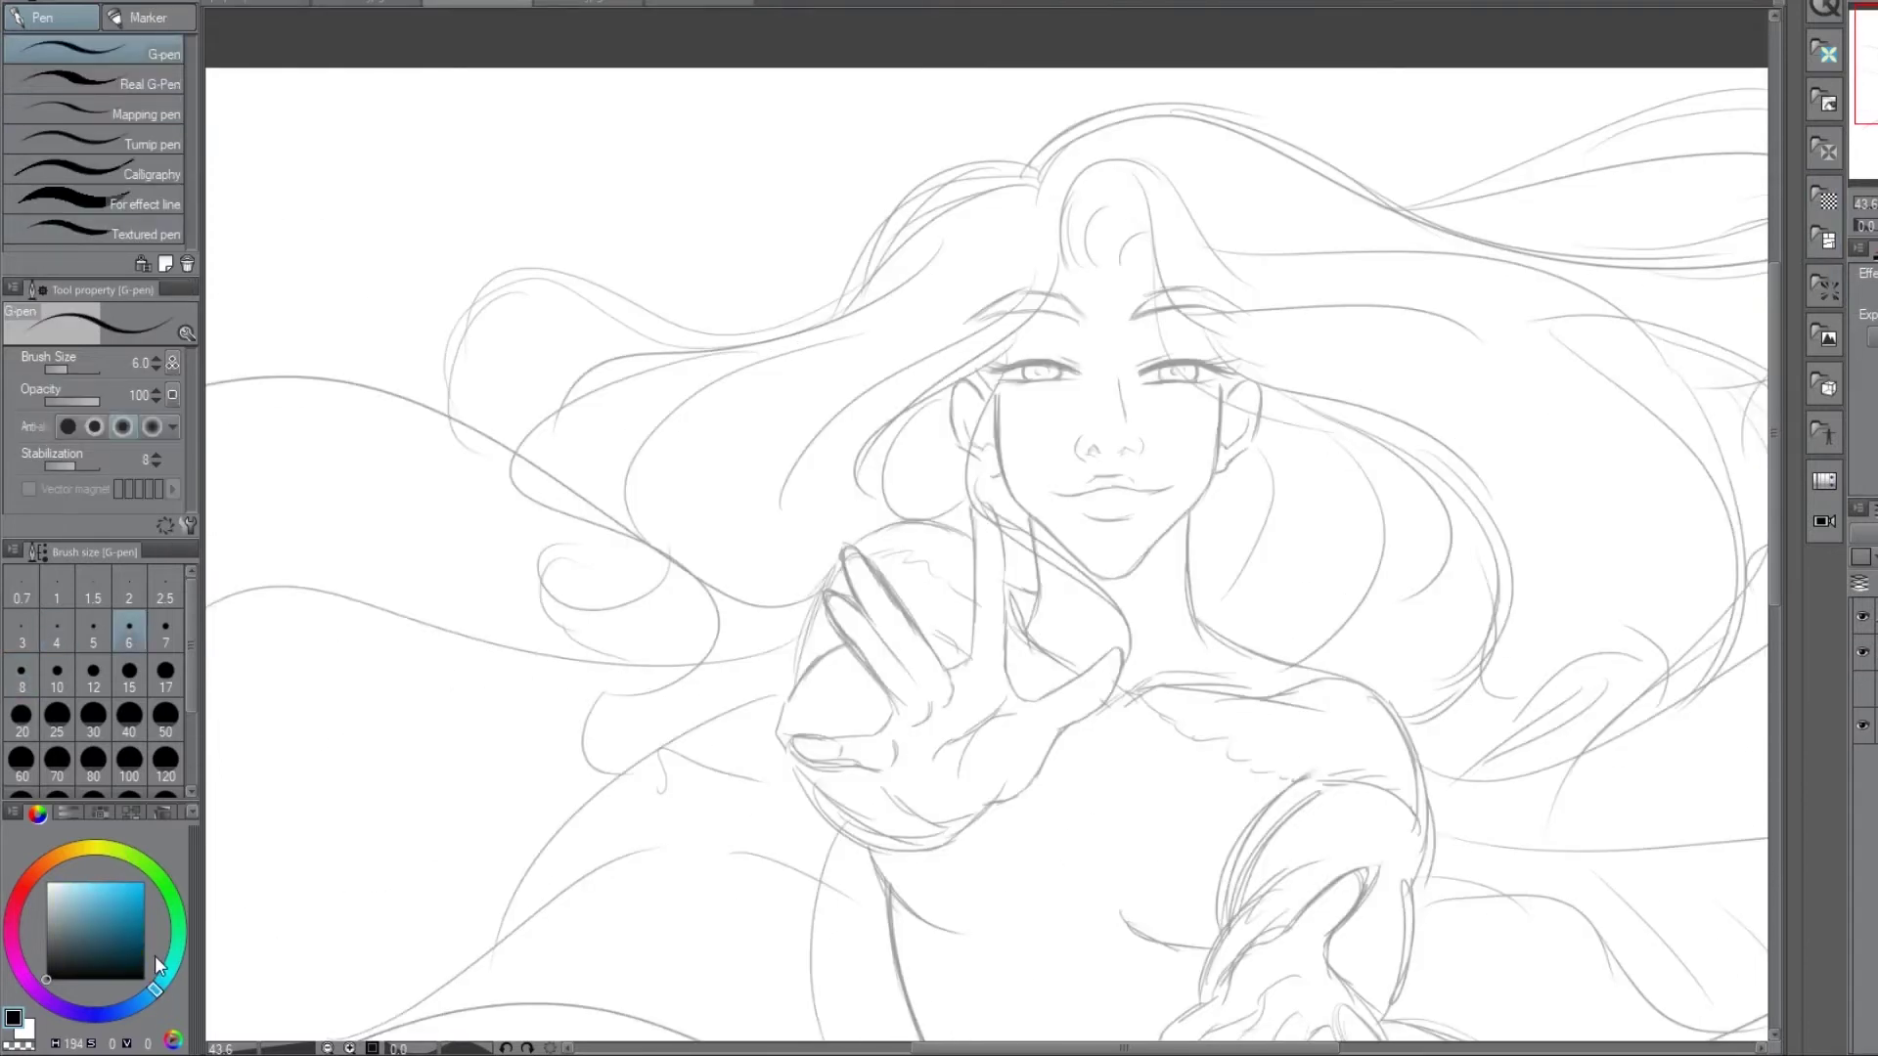
pyautogui.scroll(5, 1174, 440)
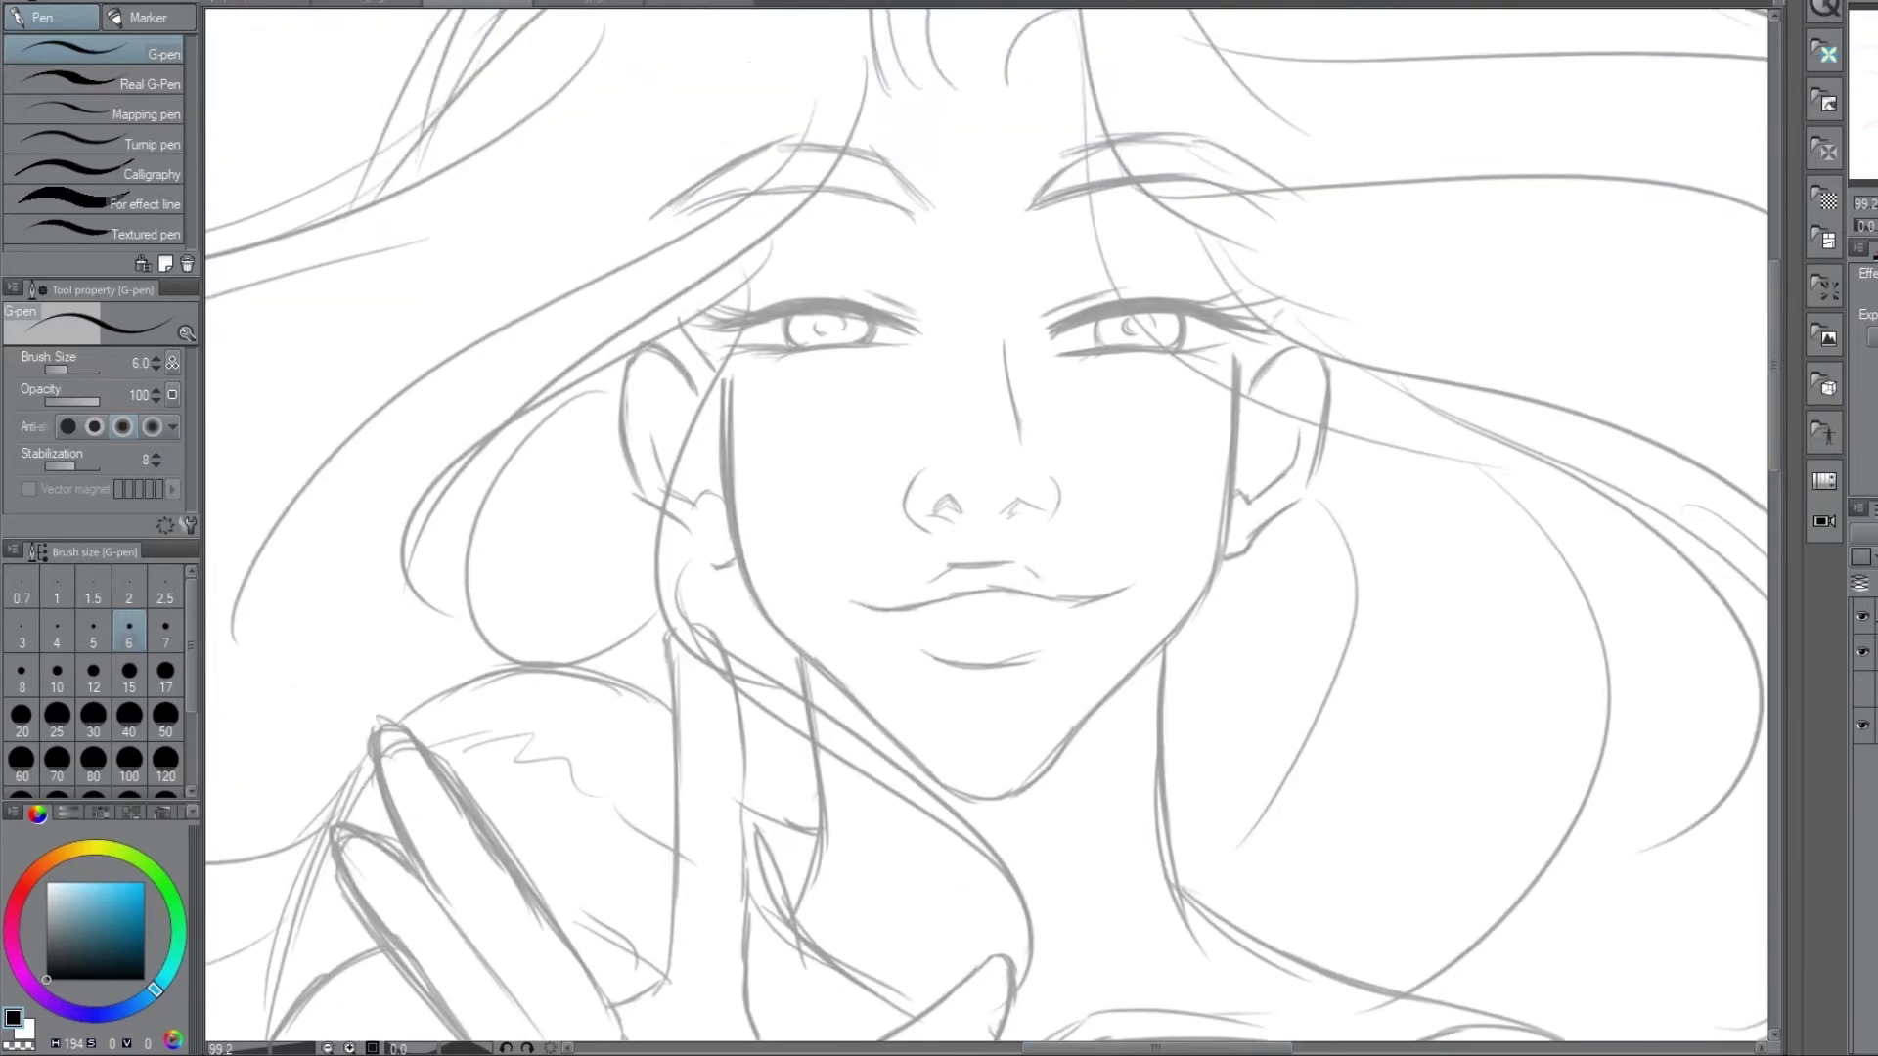
pyautogui.moveTo(673, 350)
pyautogui.mouseDown()
pyautogui.moveTo(729, 675)
pyautogui.moveTo(1012, 849)
pyautogui.moveTo(1037, 846)
pyautogui.moveTo(1284, 313)
pyautogui.mouseUp()
pyautogui.hotkey('ctrl', 'z')
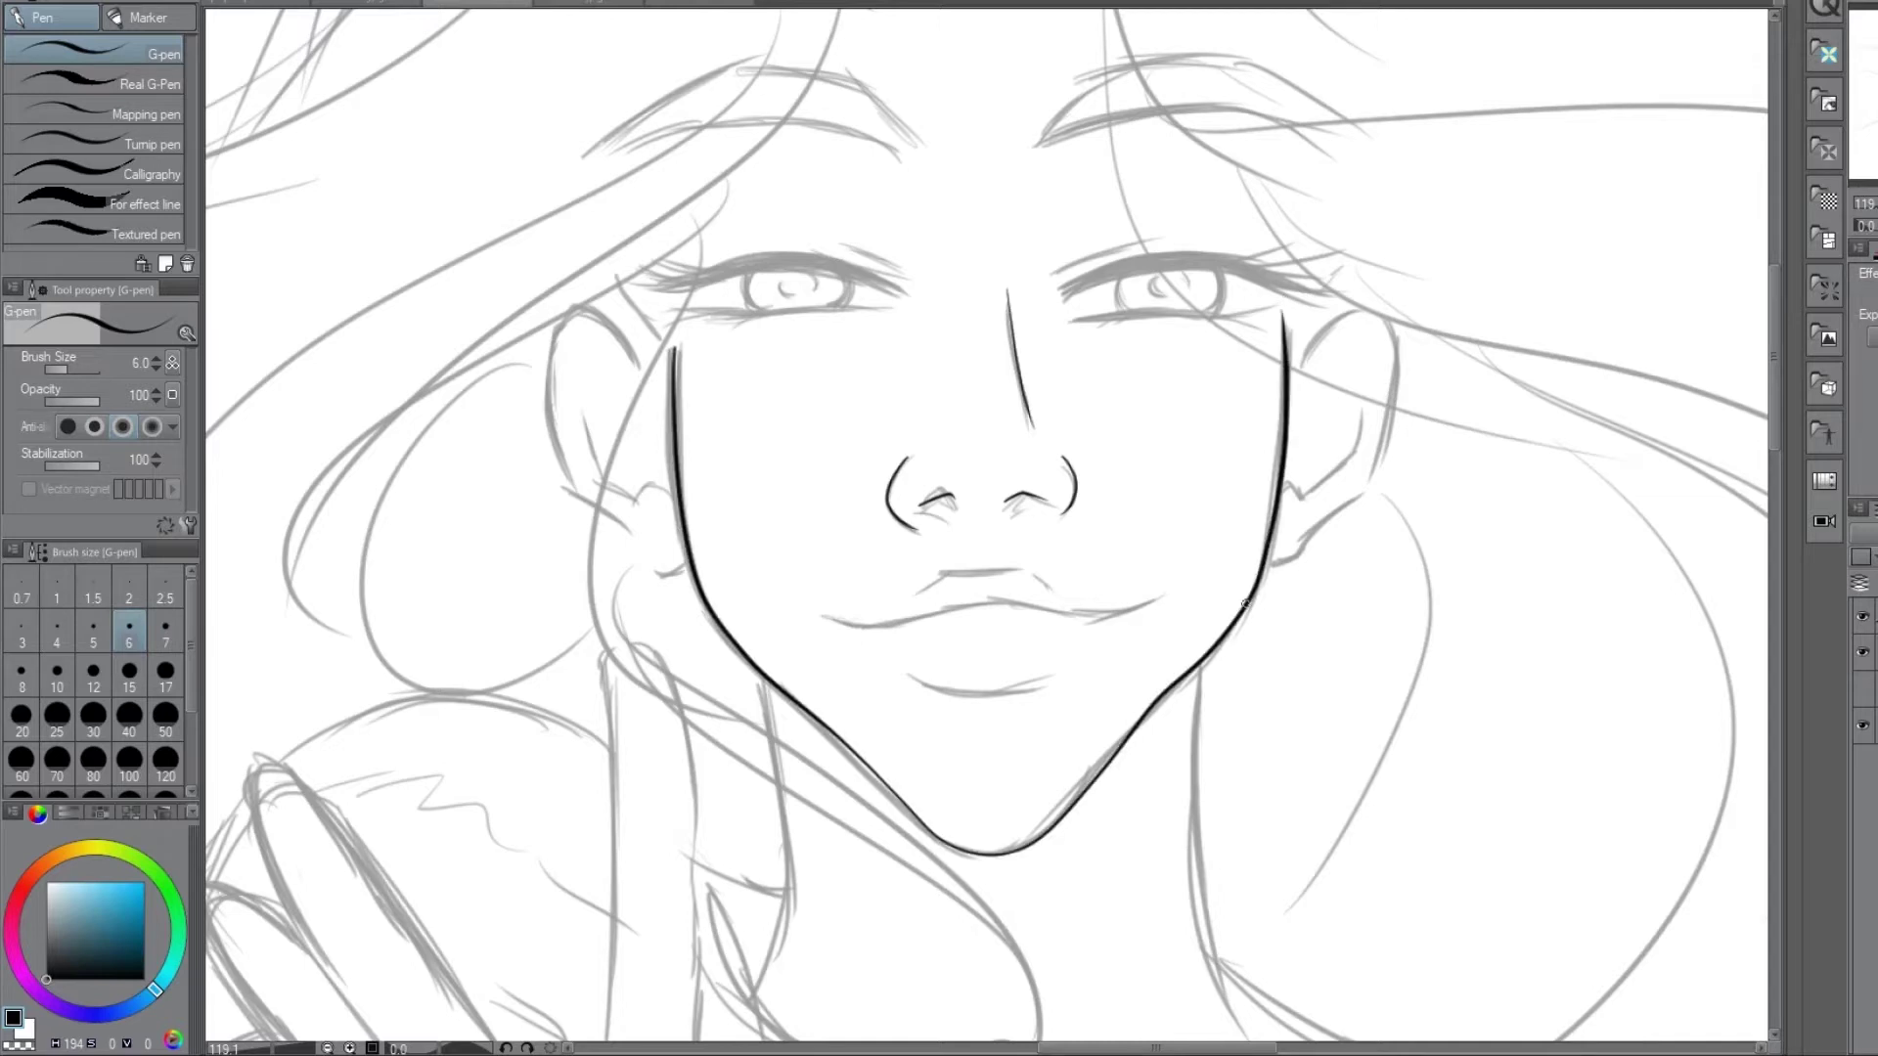
pyautogui.moveTo(825, 617); pyautogui.dragTo(1076, 612)
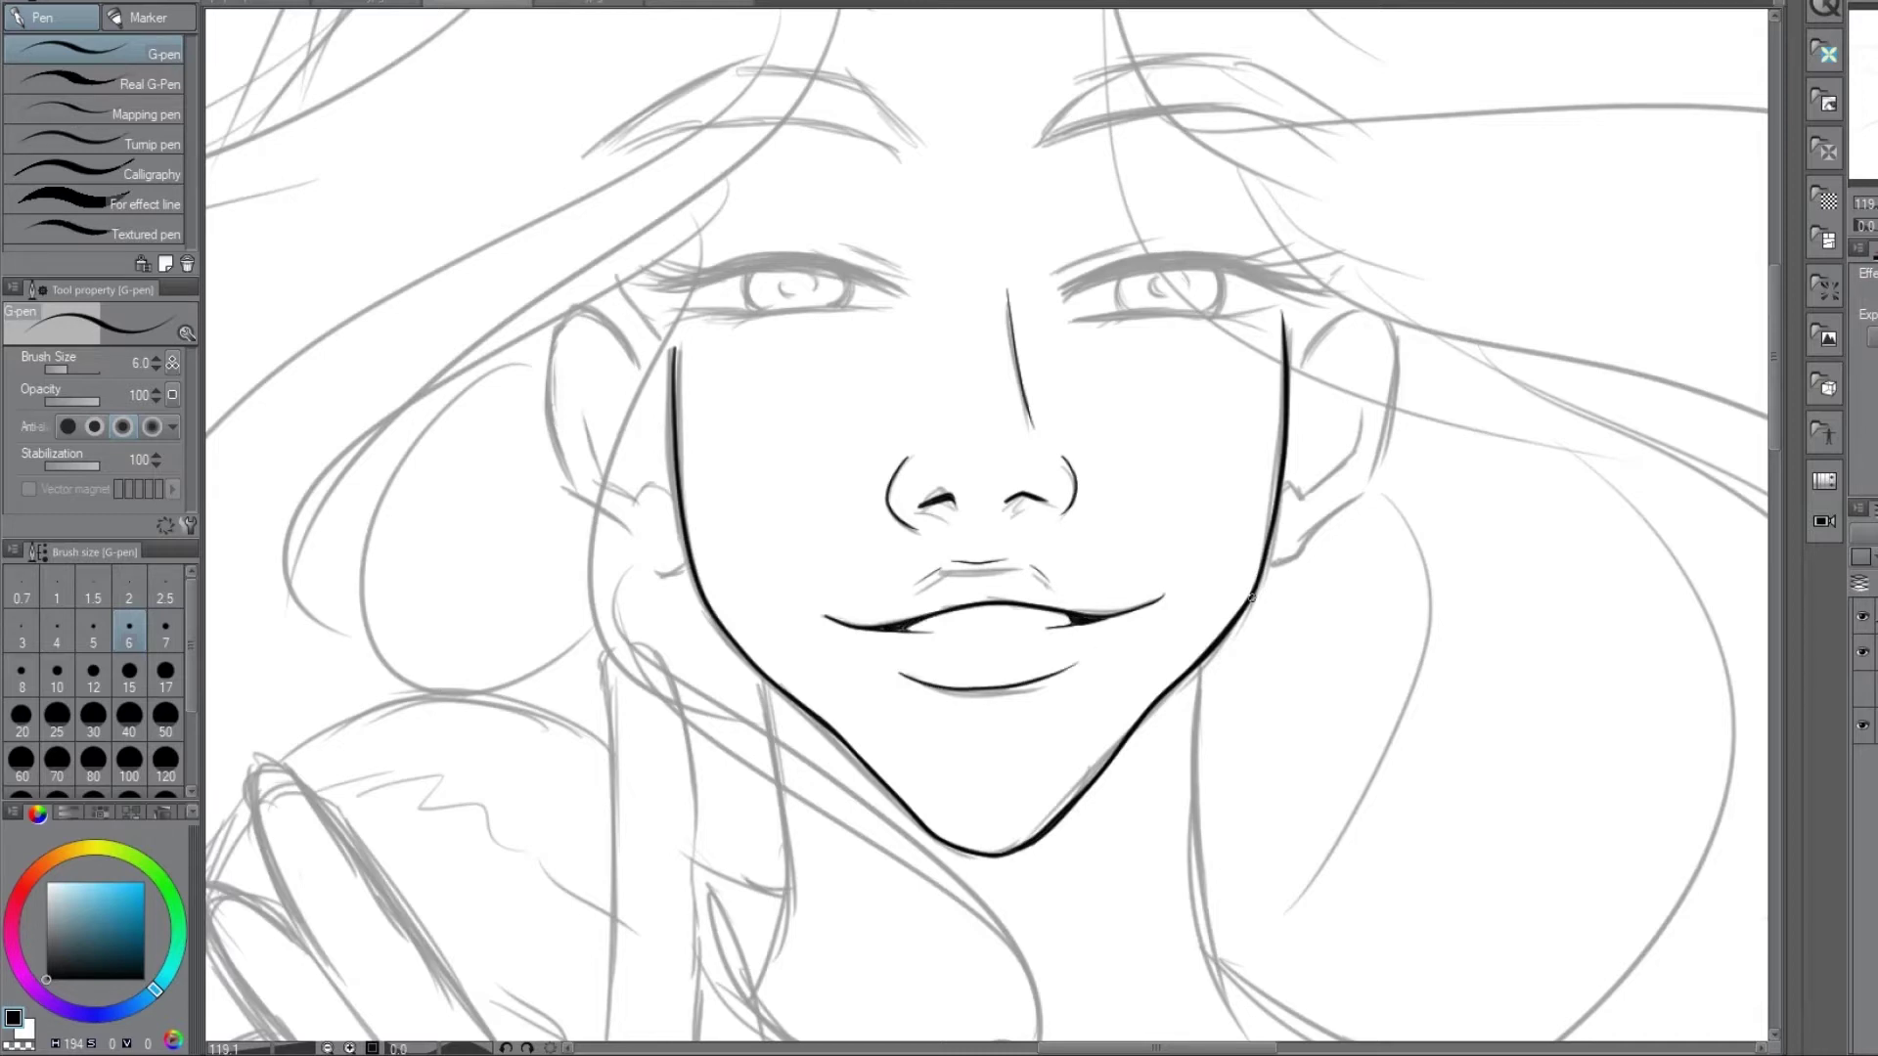
# - Ink the right-hand eye with thick upper lashes and a thinner lower lid, varying the brush size
pyautogui.press(']')
pyautogui.press(']')
pyautogui.press(']')
pyautogui.press(']')
pyautogui.moveTo(1058, 293); pyautogui.dragTo(1364, 284)
pyautogui.moveTo(1056, 293); pyautogui.dragTo(1349, 284)
pyautogui.moveTo(1173, 256); pyautogui.dragTo(1358, 256)
pyautogui.moveTo(1060, 290); pyautogui.dragTo(1212, 260)
pyautogui.press('[')
pyautogui.moveTo(1071, 321); pyautogui.dragTo(1281, 309)
pyautogui.press('[')
pyautogui.press('[')
pyautogui.press('[')
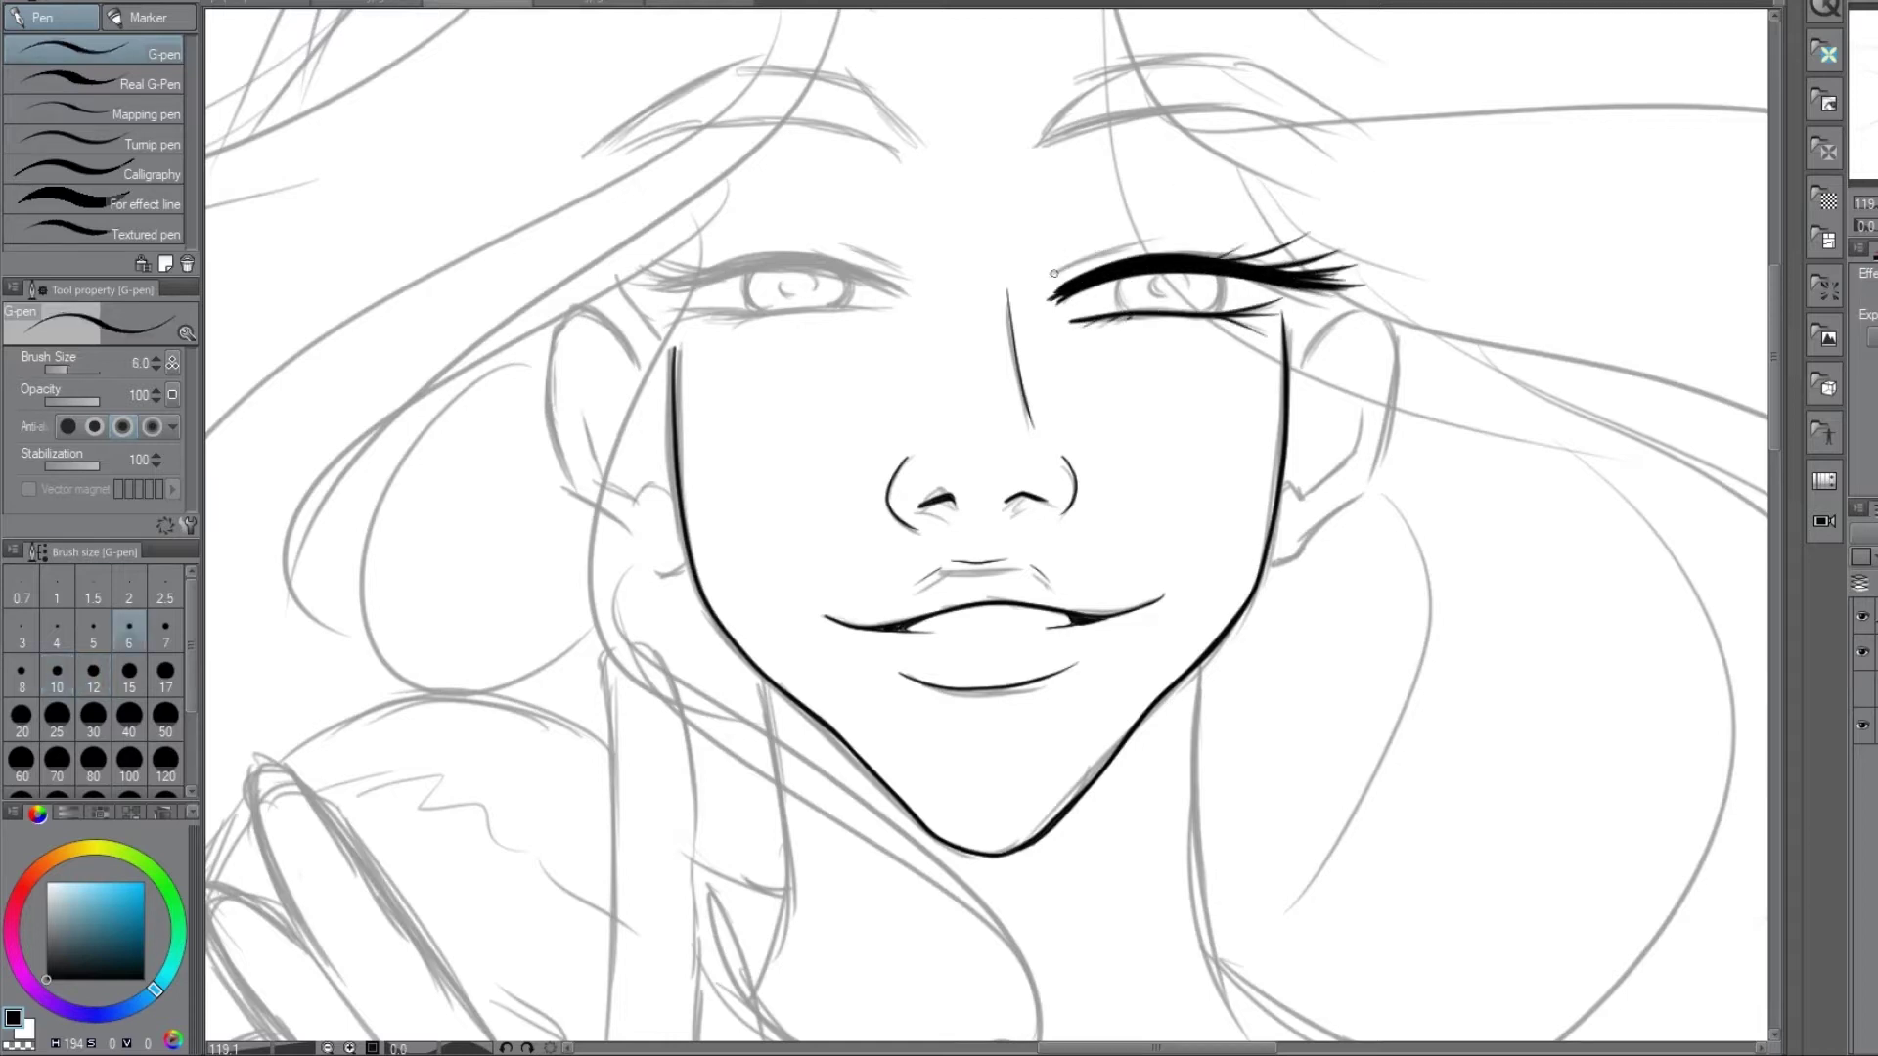
# - Ink the left-hand eye's upper lashes and lower lid with the brush at size 10
pyautogui.press(']')
pyautogui.press(']')
pyautogui.press(']')
pyautogui.moveTo(900, 288)
pyautogui.mouseDown()
pyautogui.moveTo(634, 277)
pyautogui.moveTo(929, 292)
pyautogui.mouseUp()
pyautogui.moveTo(690, 314); pyautogui.dragTo(923, 311)
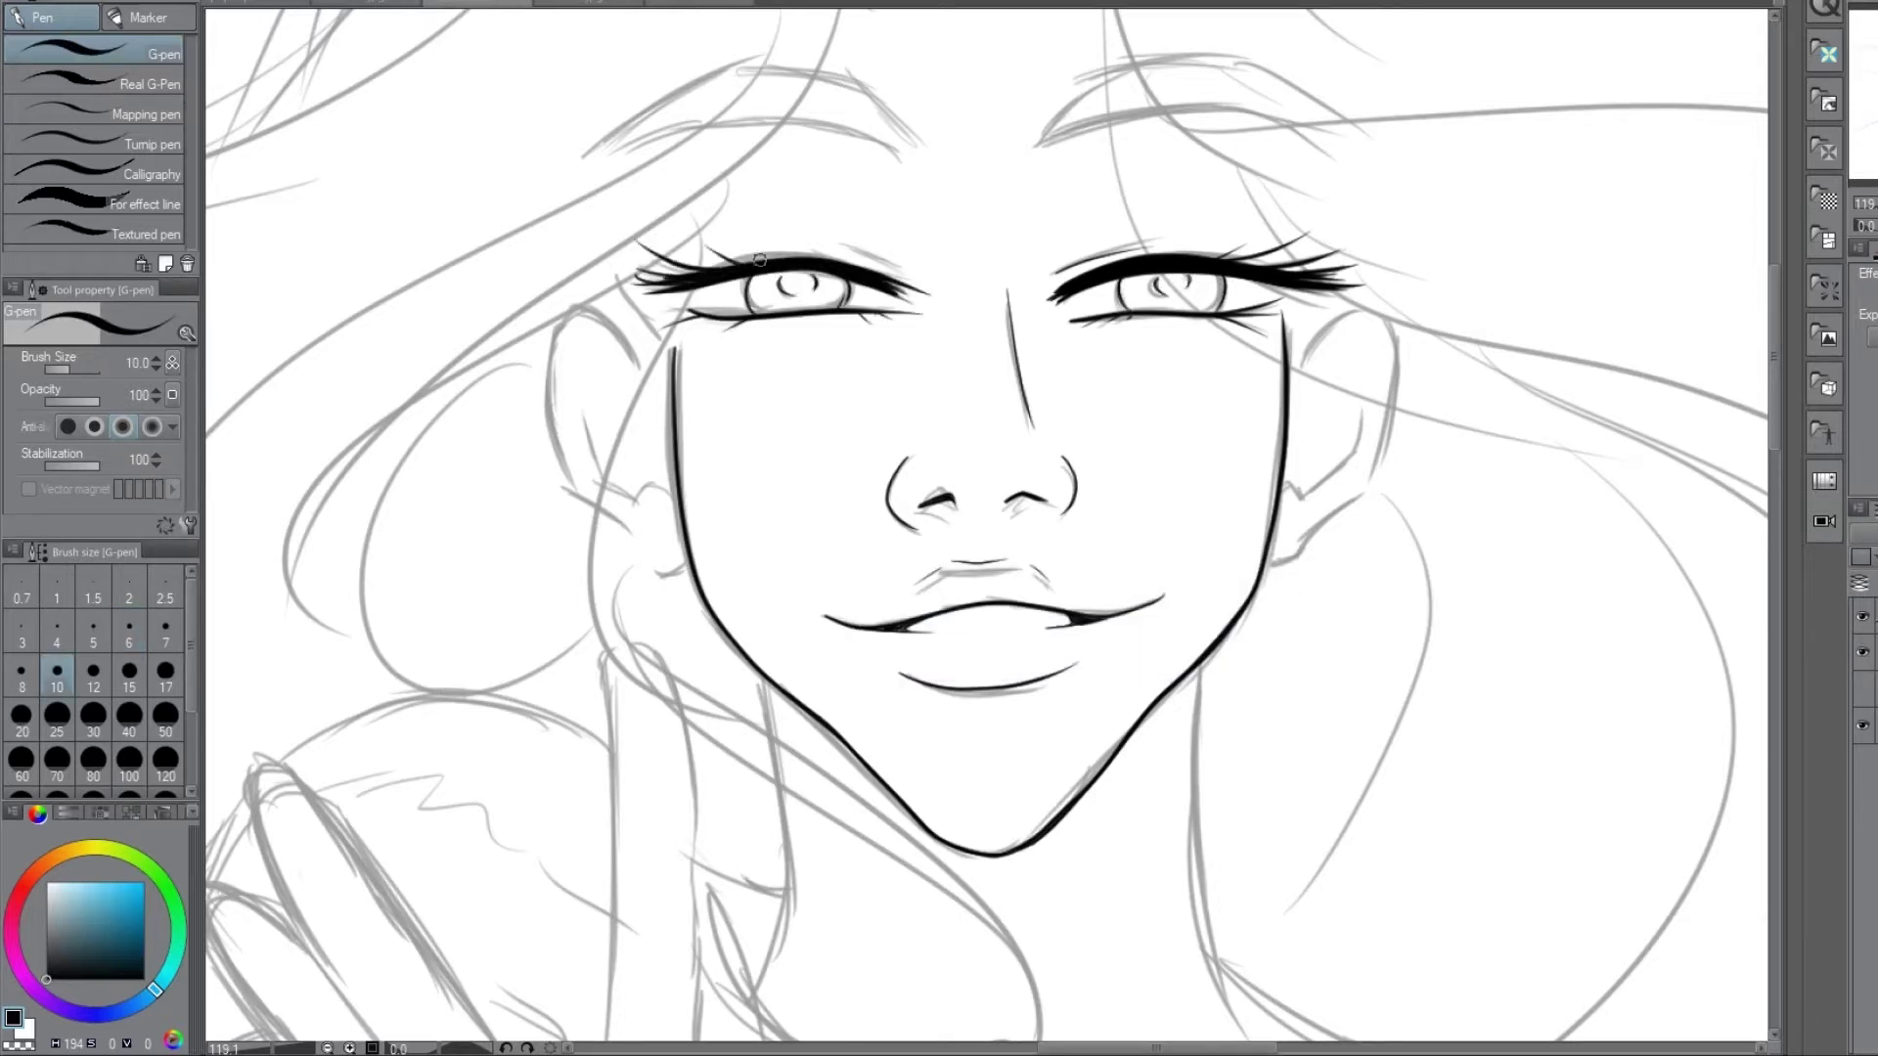
# - Ink clean outlines for both eyebrows with the G-pen at size 8
pyautogui.press('[')
pyautogui.scroll(3, 988, 528)
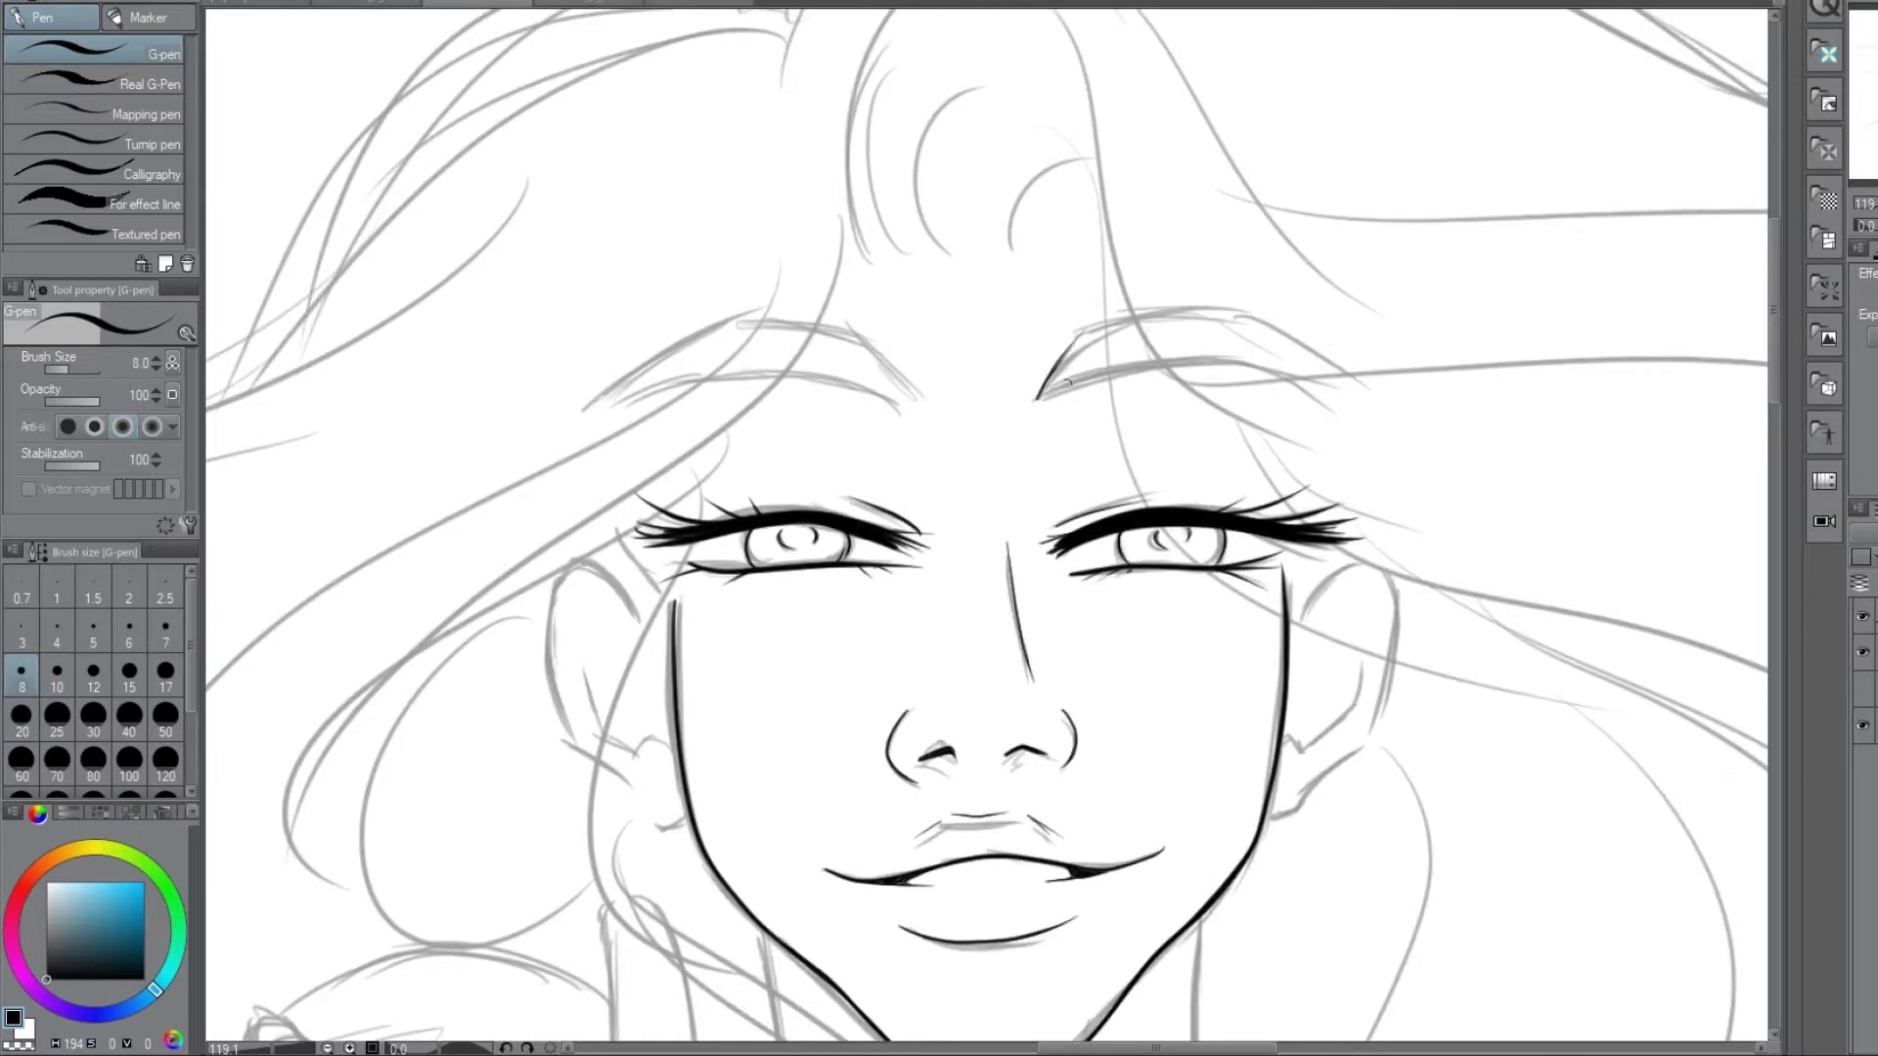
pyautogui.moveTo(1036, 397); pyautogui.dragTo(1409, 424)
pyautogui.moveTo(1077, 332); pyautogui.dragTo(1415, 428)
pyautogui.hotkey('ctrl', 'z')
pyautogui.moveTo(919, 411); pyautogui.dragTo(552, 421)
pyautogui.moveTo(552, 418)
pyautogui.mouseDown()
pyautogui.moveTo(743, 315)
pyautogui.moveTo(924, 415)
pyautogui.mouseUp()
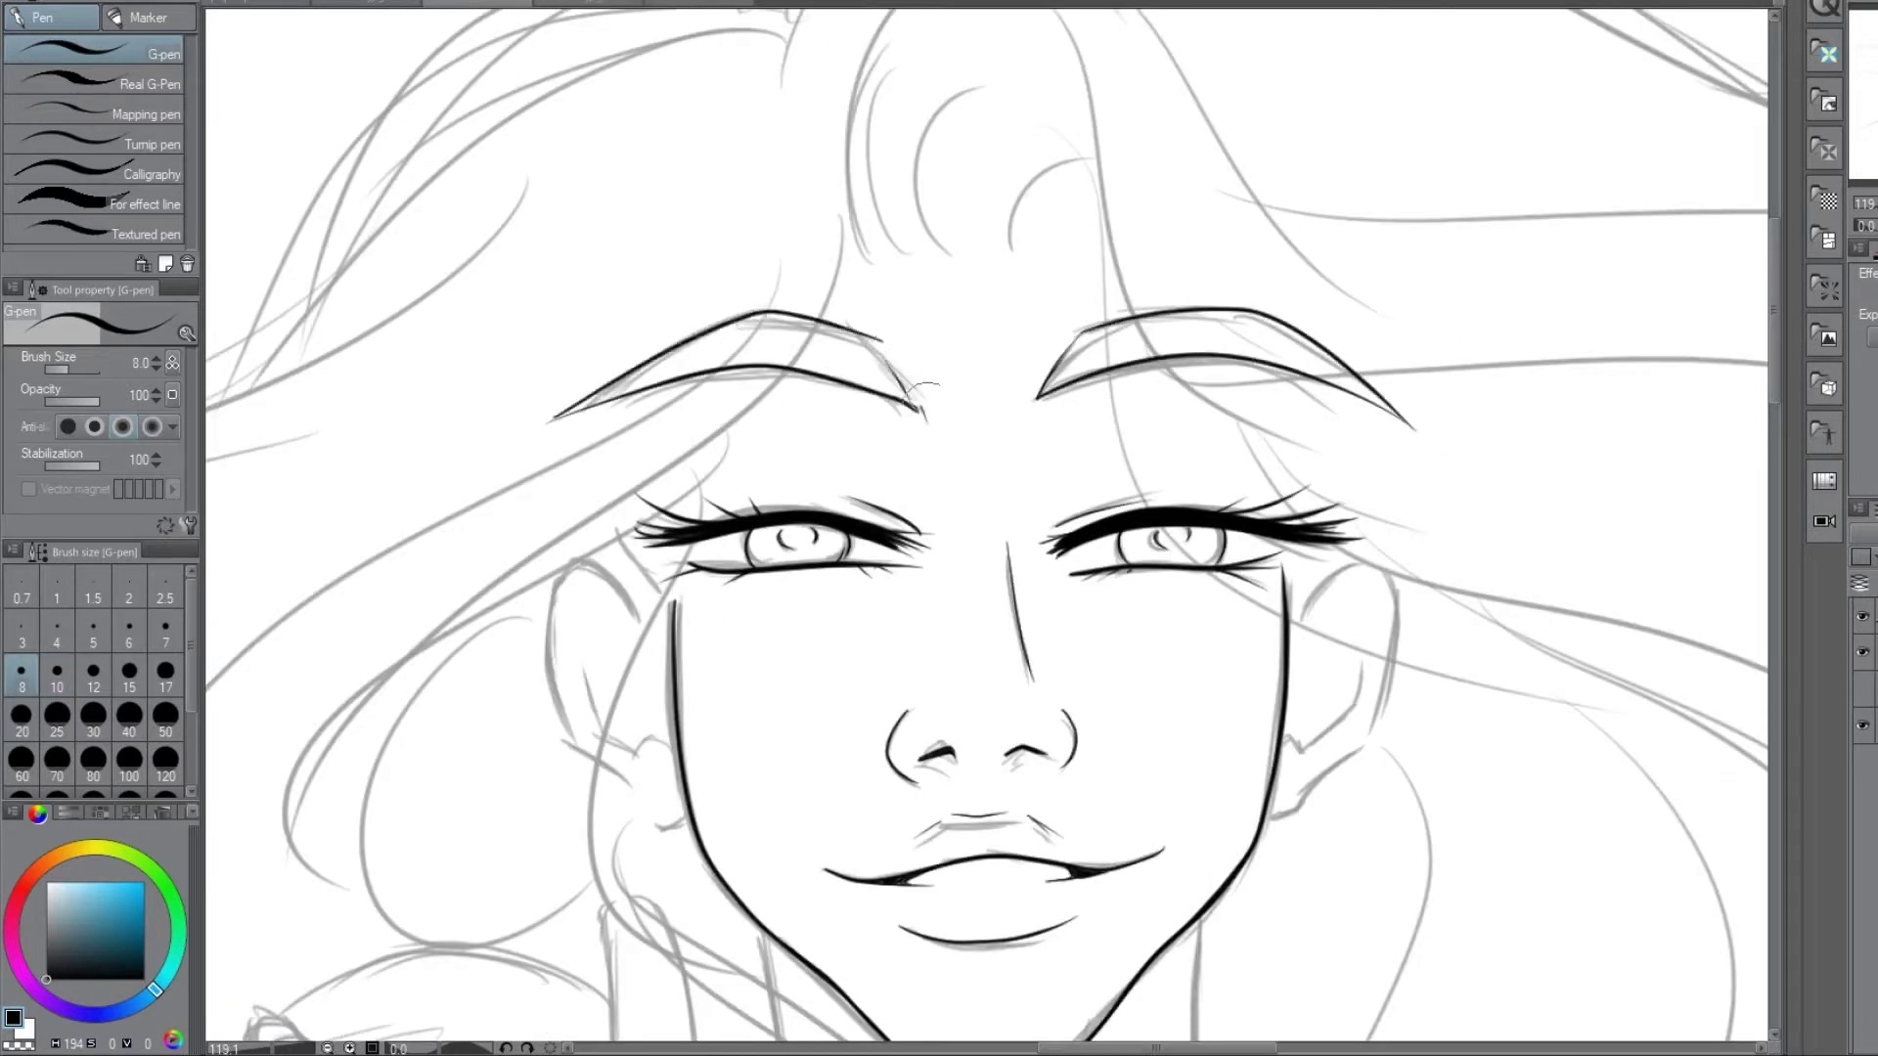
pyautogui.hotkey('ctrl', 'z')
pyautogui.moveTo(584, 409); pyautogui.dragTo(768, 313)
# - Recolour the face and eyebrow lines in muted reddish tones and the lip lines in deep pink
pyautogui.scroll(-2, 1428, 479)
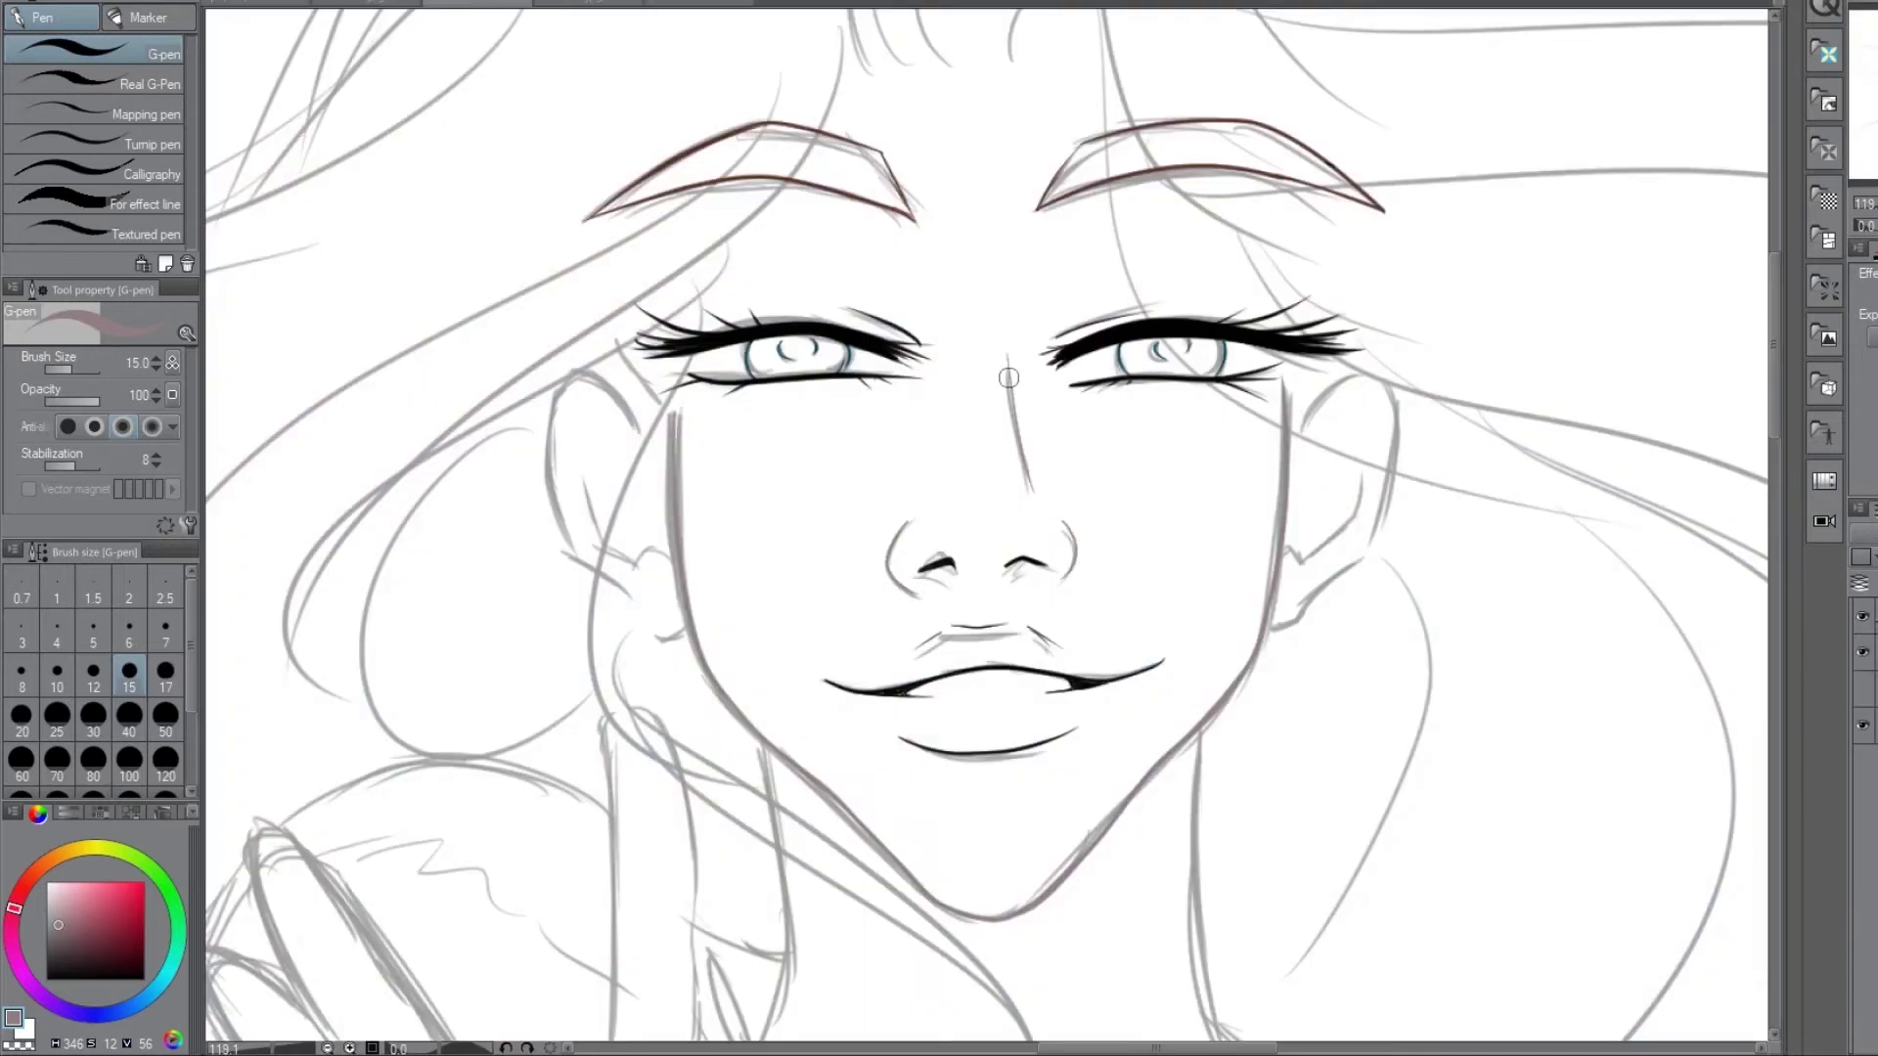
pyautogui.click(829, 10)
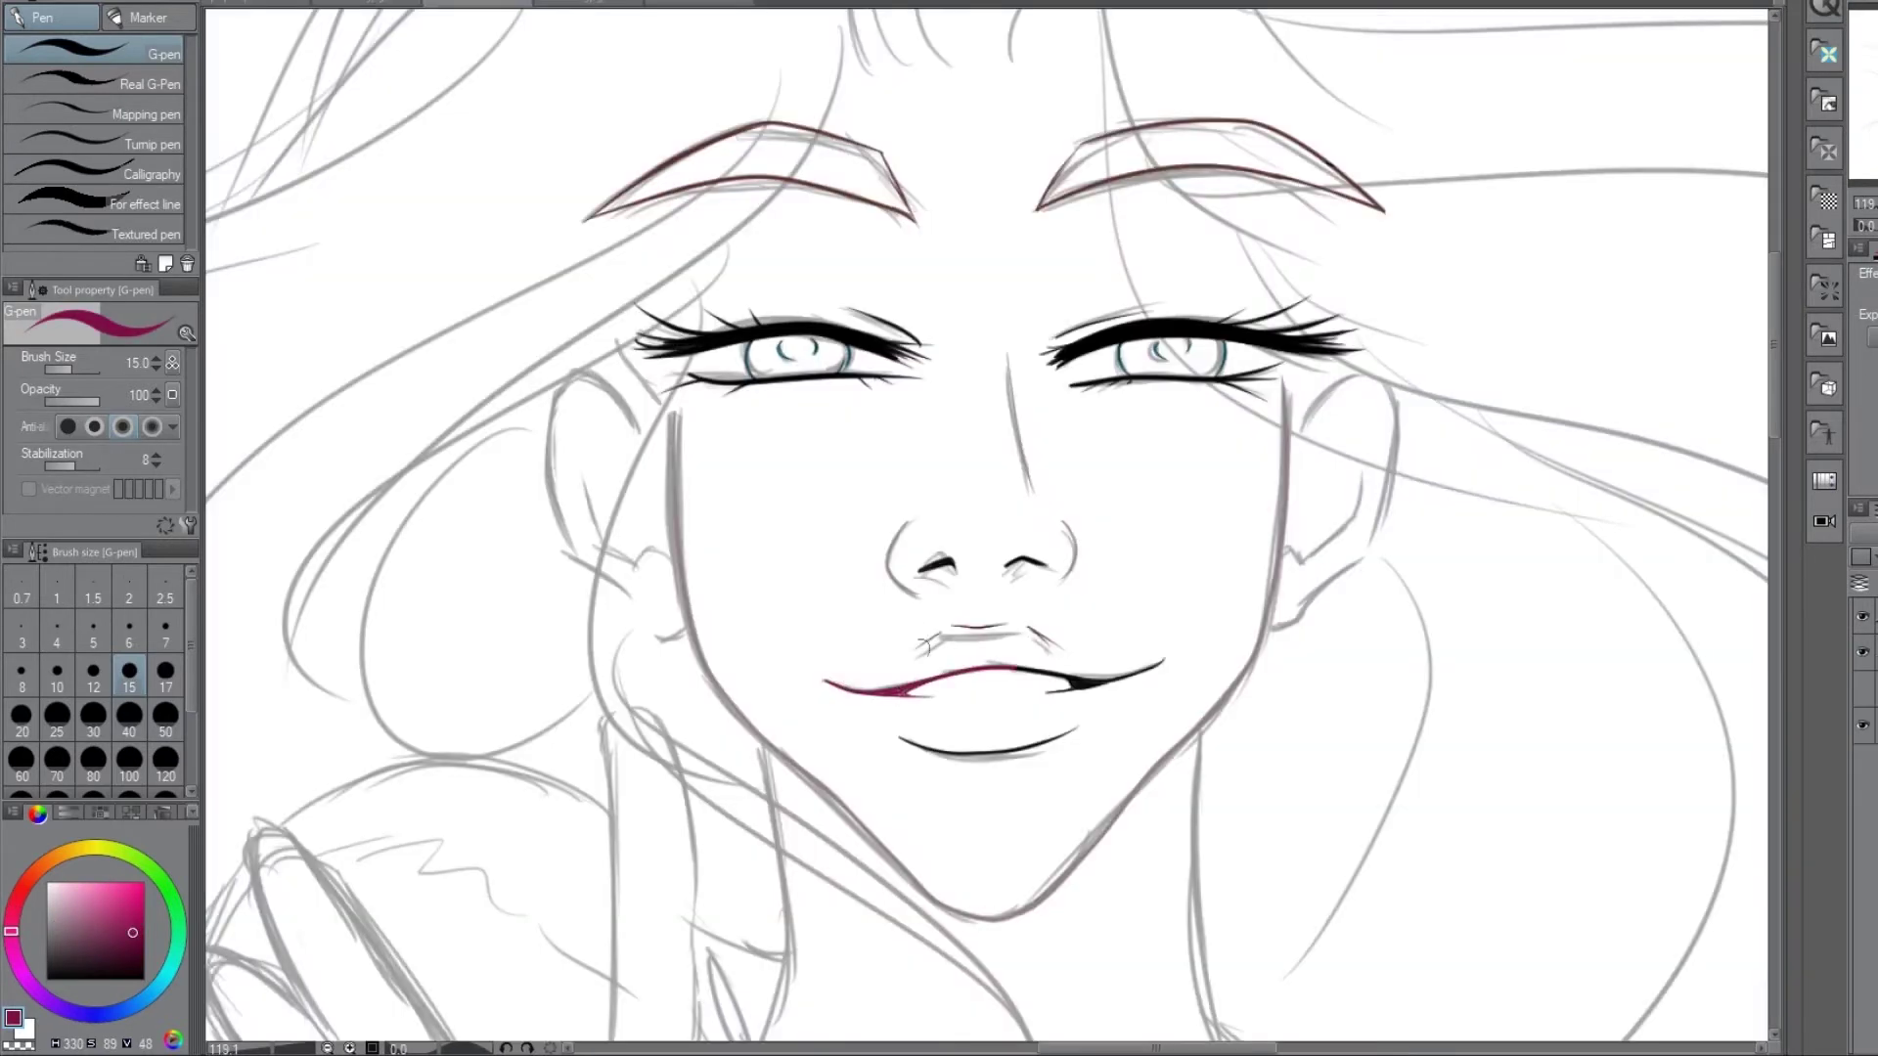
pyautogui.scroll(-3, 365, 314)
pyautogui.scroll(5, 294, 274)
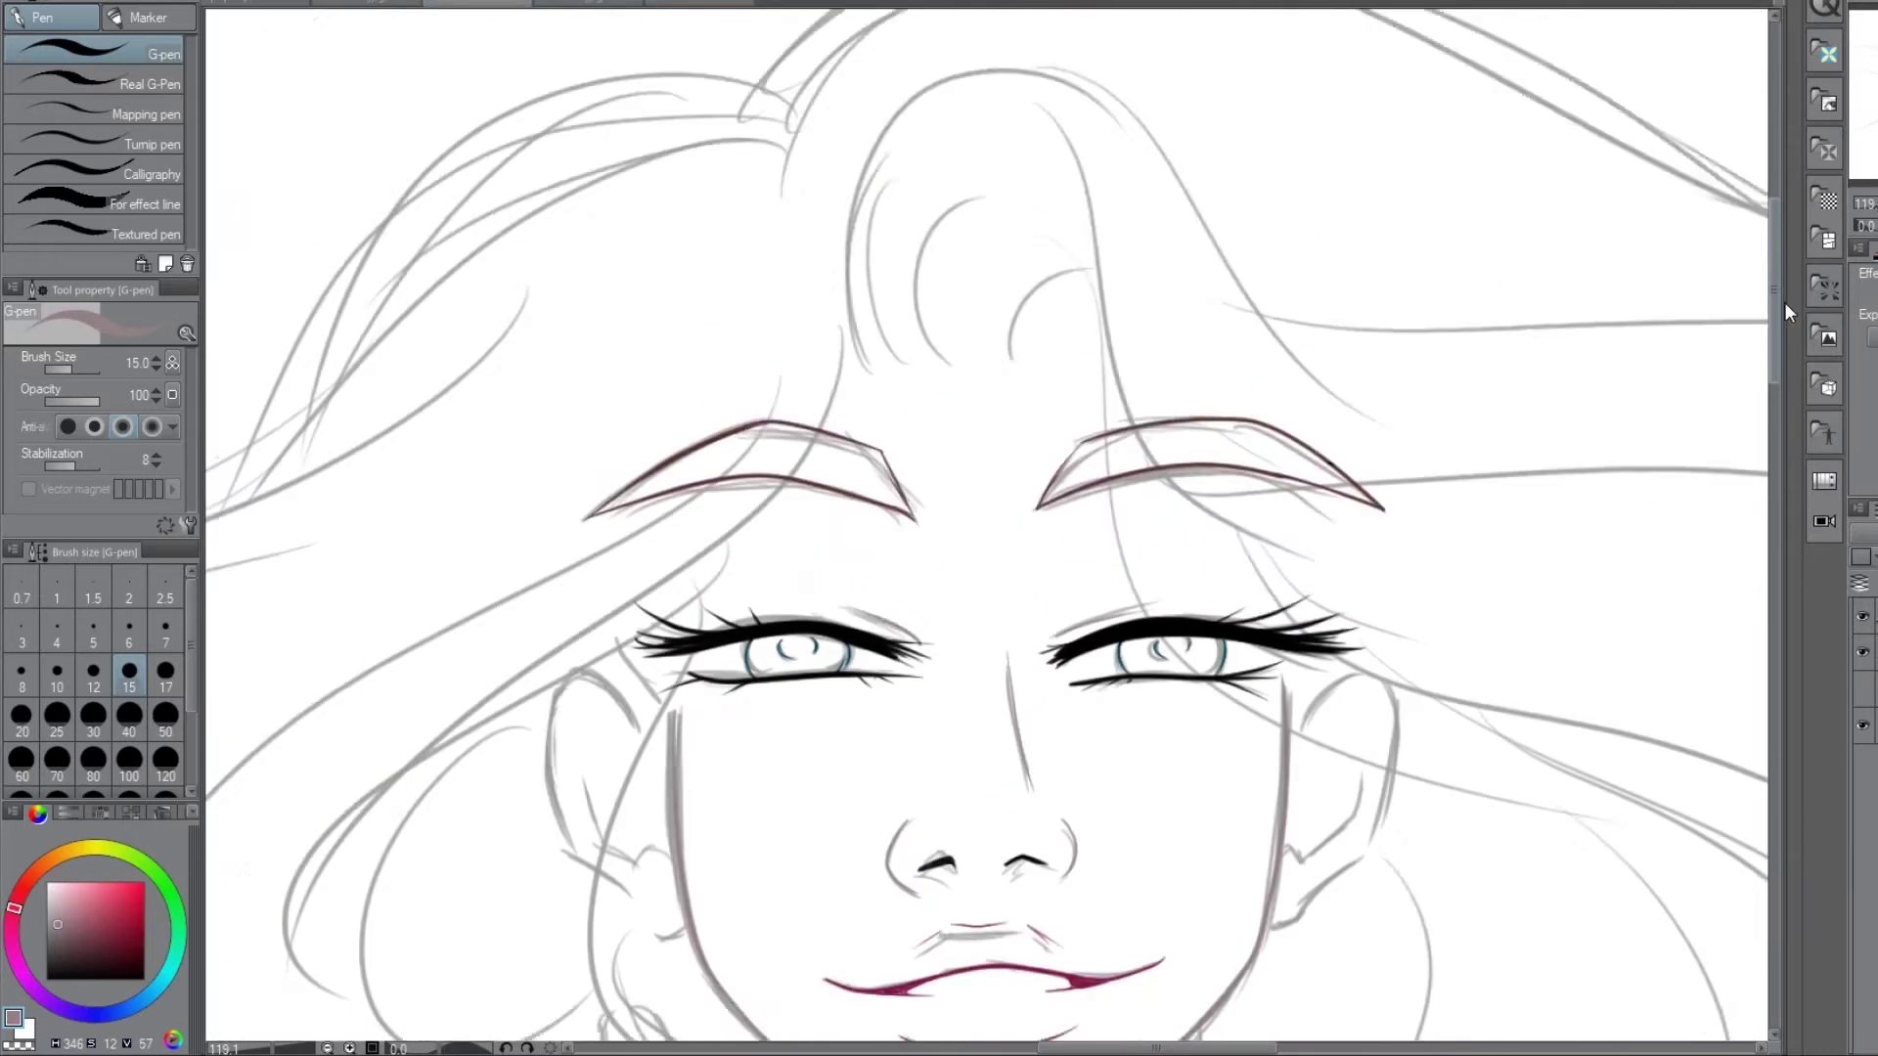
# - Set the G-pen to size 8 and stabilization 100, and choose a pale yellowish hair colour using the bodice reference
pyautogui.scroll(-6, 249, 249)
pyautogui.click(21, 675)
pyautogui.click(98, 465)
pyautogui.scroll(5, 978, 528)
pyautogui.scroll(-3, 978, 528)
pyautogui.scroll(2, 1457, 867)
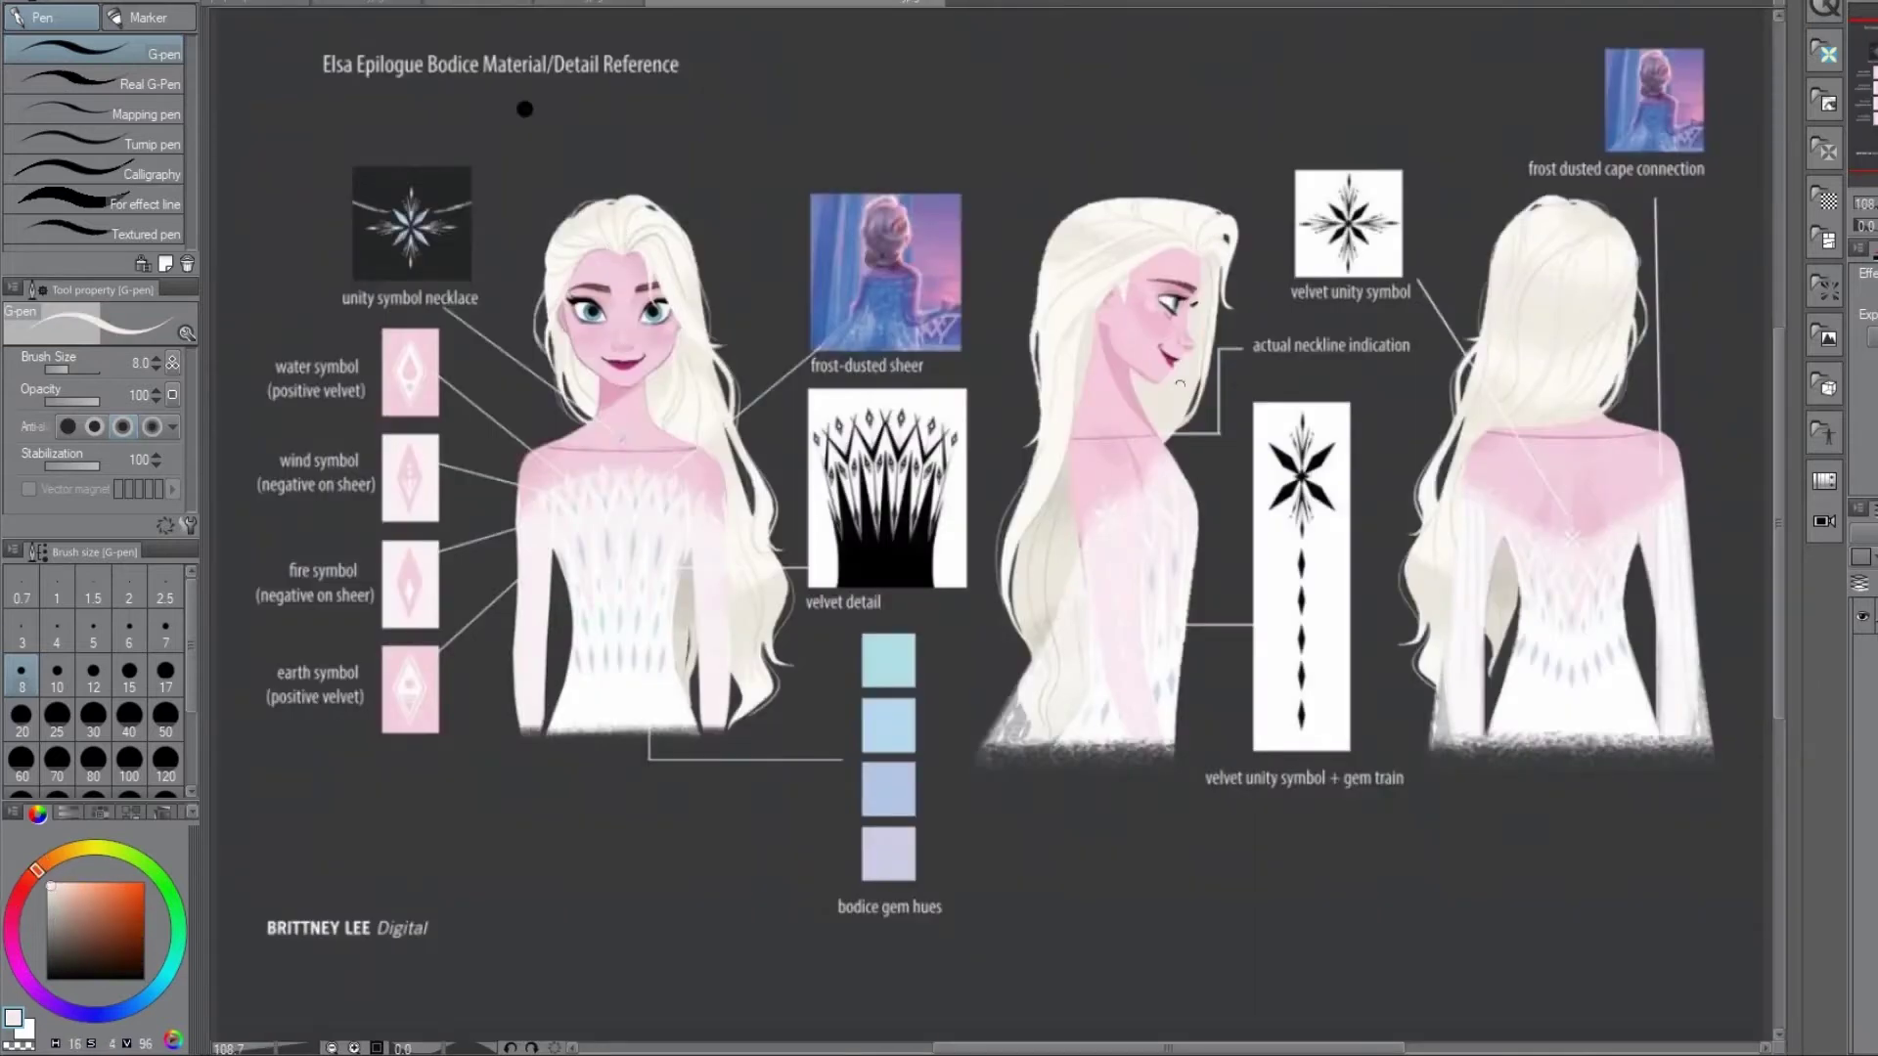
pyautogui.click(72, 851)
# - Ink the forehead hair and the loose strands framing the face in the pale hair colour
pyautogui.scroll(3, 1003, 528)
pyautogui.moveTo(1002, 155)
pyautogui.mouseDown()
pyautogui.moveTo(1075, 225)
pyautogui.moveTo(1669, 626)
pyautogui.moveTo(1424, 942)
pyautogui.mouseUp()
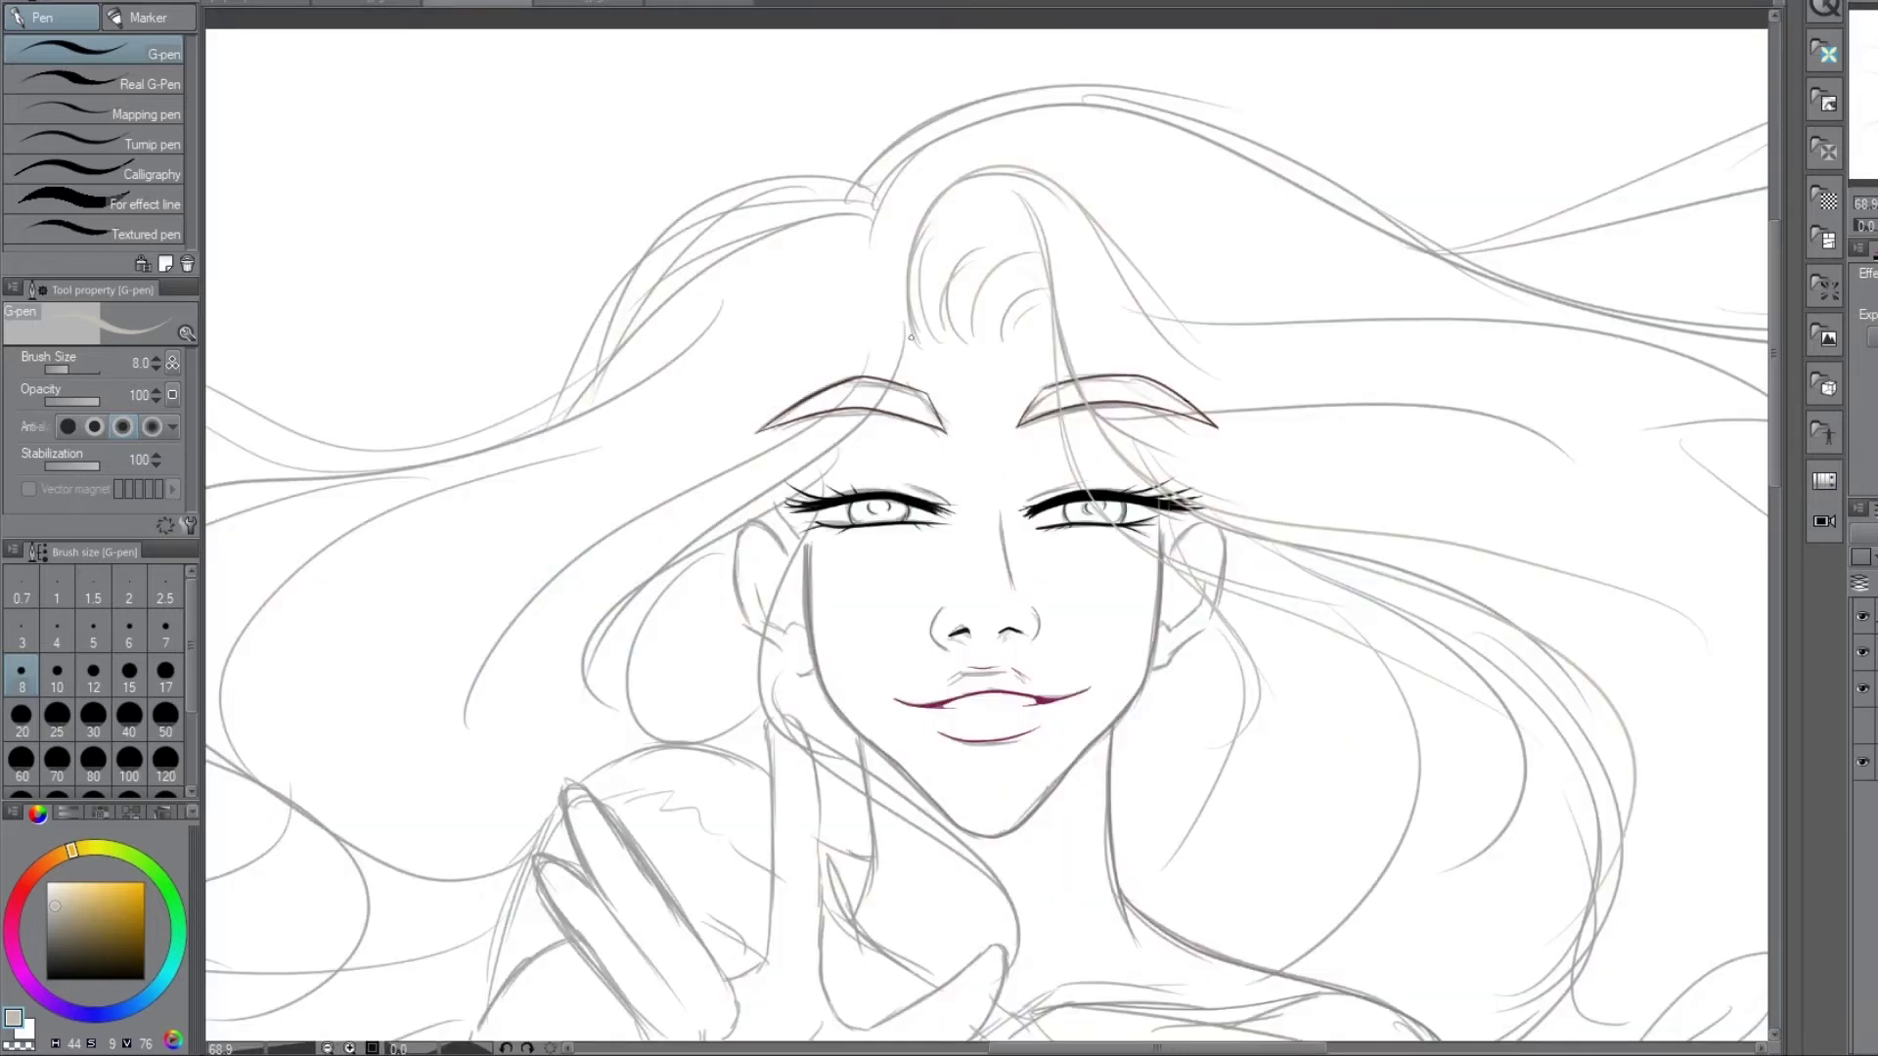
pyautogui.moveTo(901, 338); pyautogui.dragTo(616, 607)
pyautogui.moveTo(740, 635); pyautogui.dragTo(964, 841)
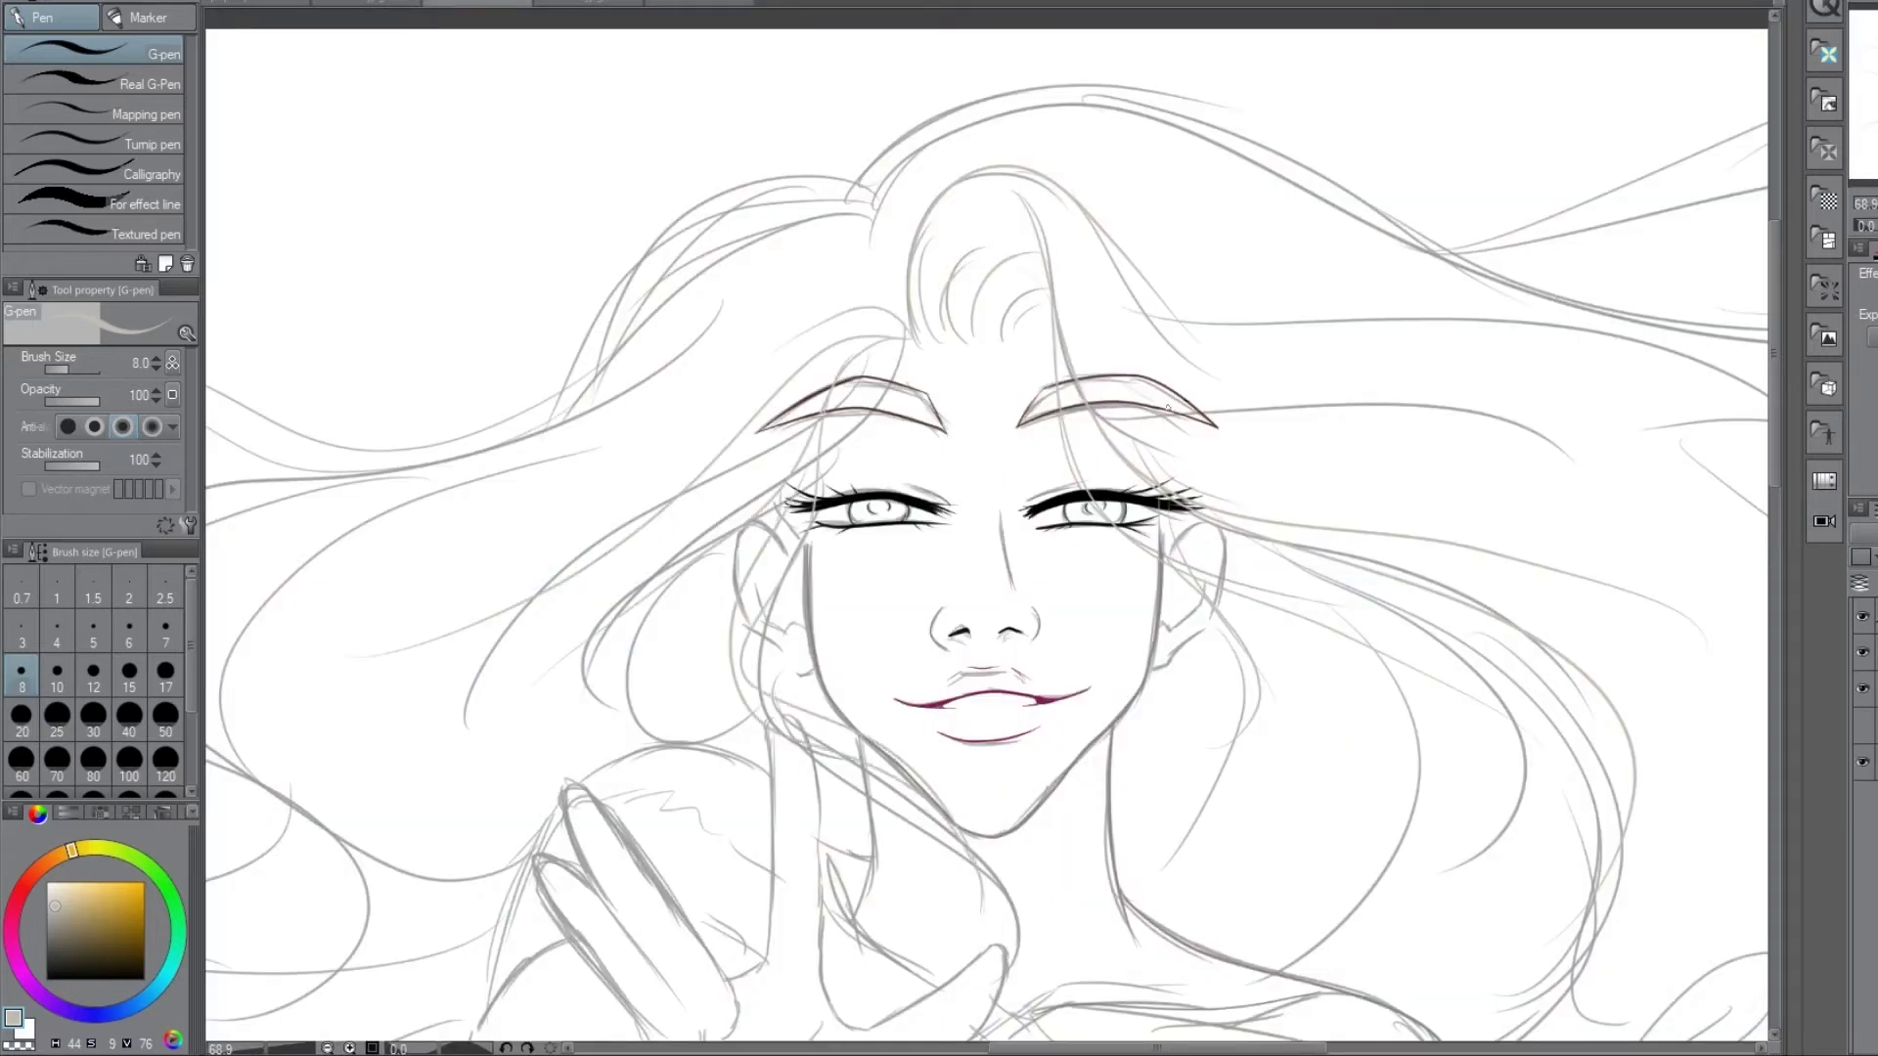
# - Fill the canvas background with grey behind the line art so the pale hair lines stand out
pyautogui.scroll(-5, 978, 538)
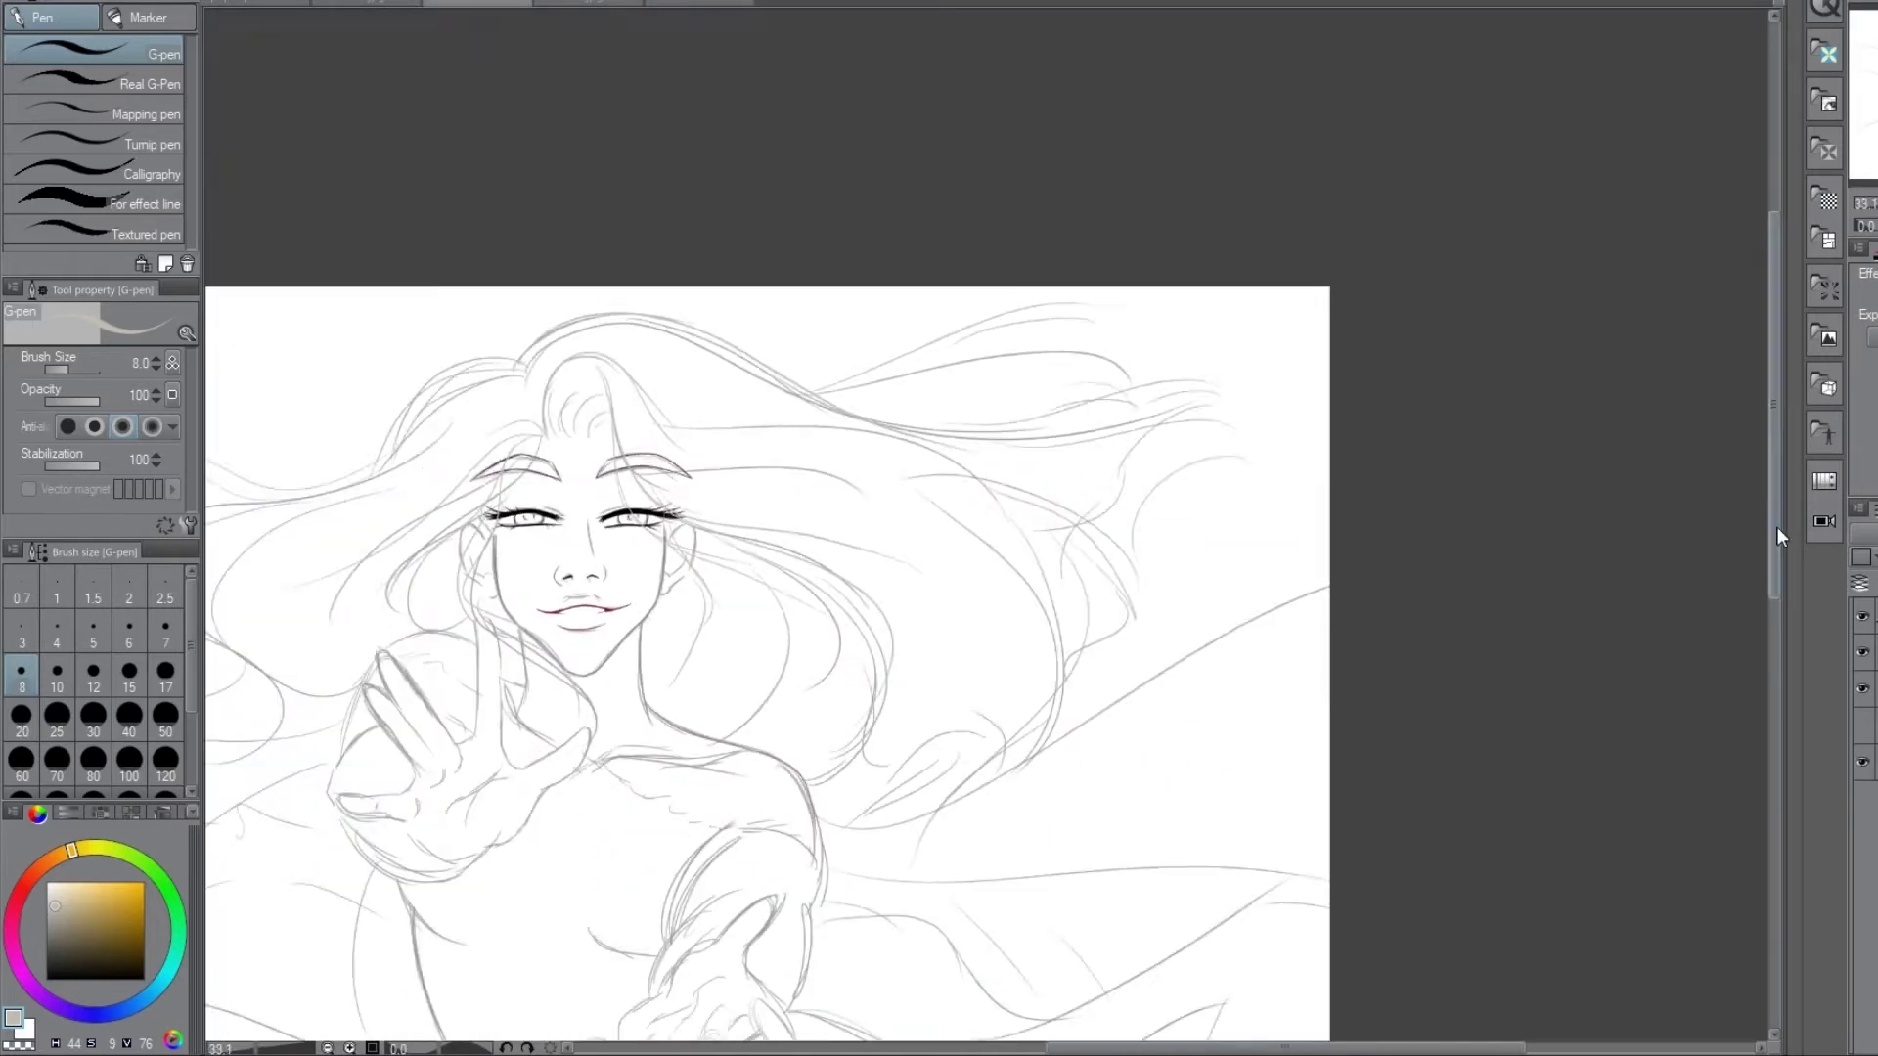
pyautogui.press('g')
pyautogui.click(1229, 618)
pyautogui.scroll(-2, 1229, 618)
pyautogui.scroll(6, 1229, 618)
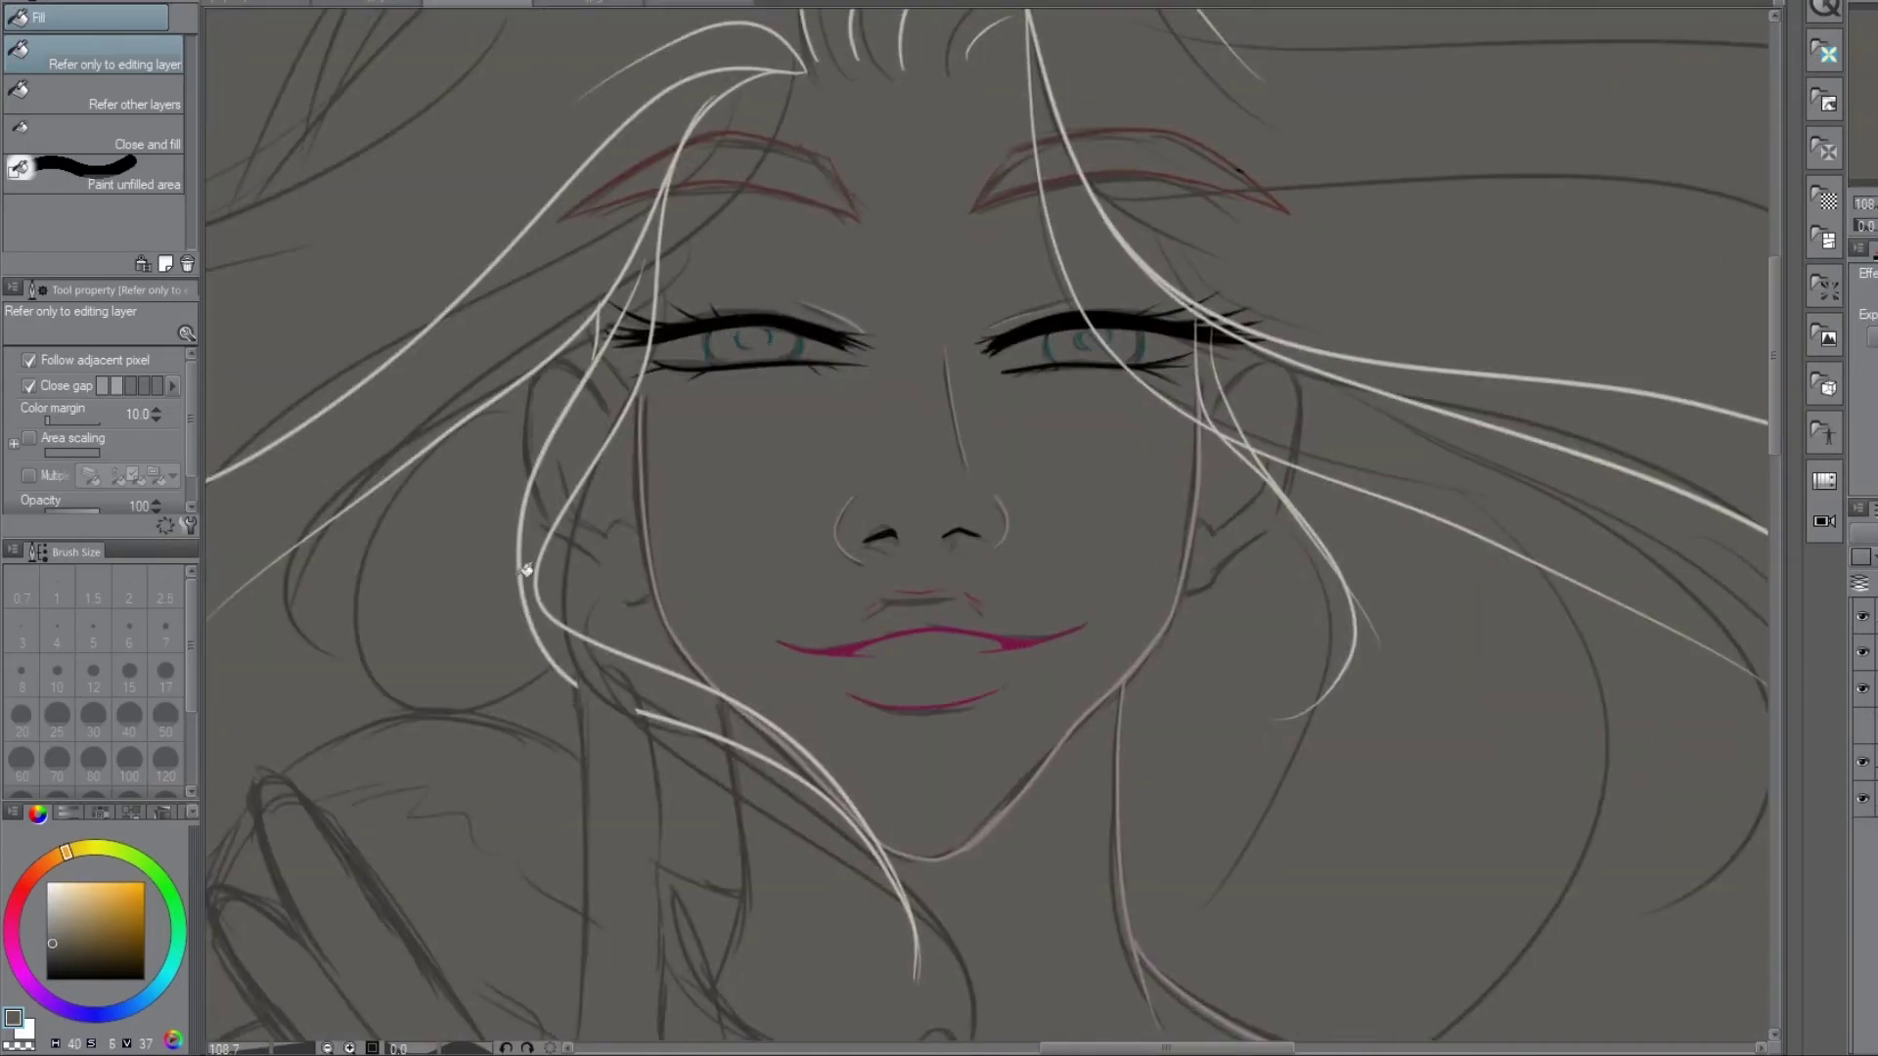
# - Ink the crown and the hair waves flowing to the left in pale lines with the G-pen
pyautogui.press('p')
pyautogui.scroll(-4, 988, 533)
pyautogui.scroll(3, 988, 533)
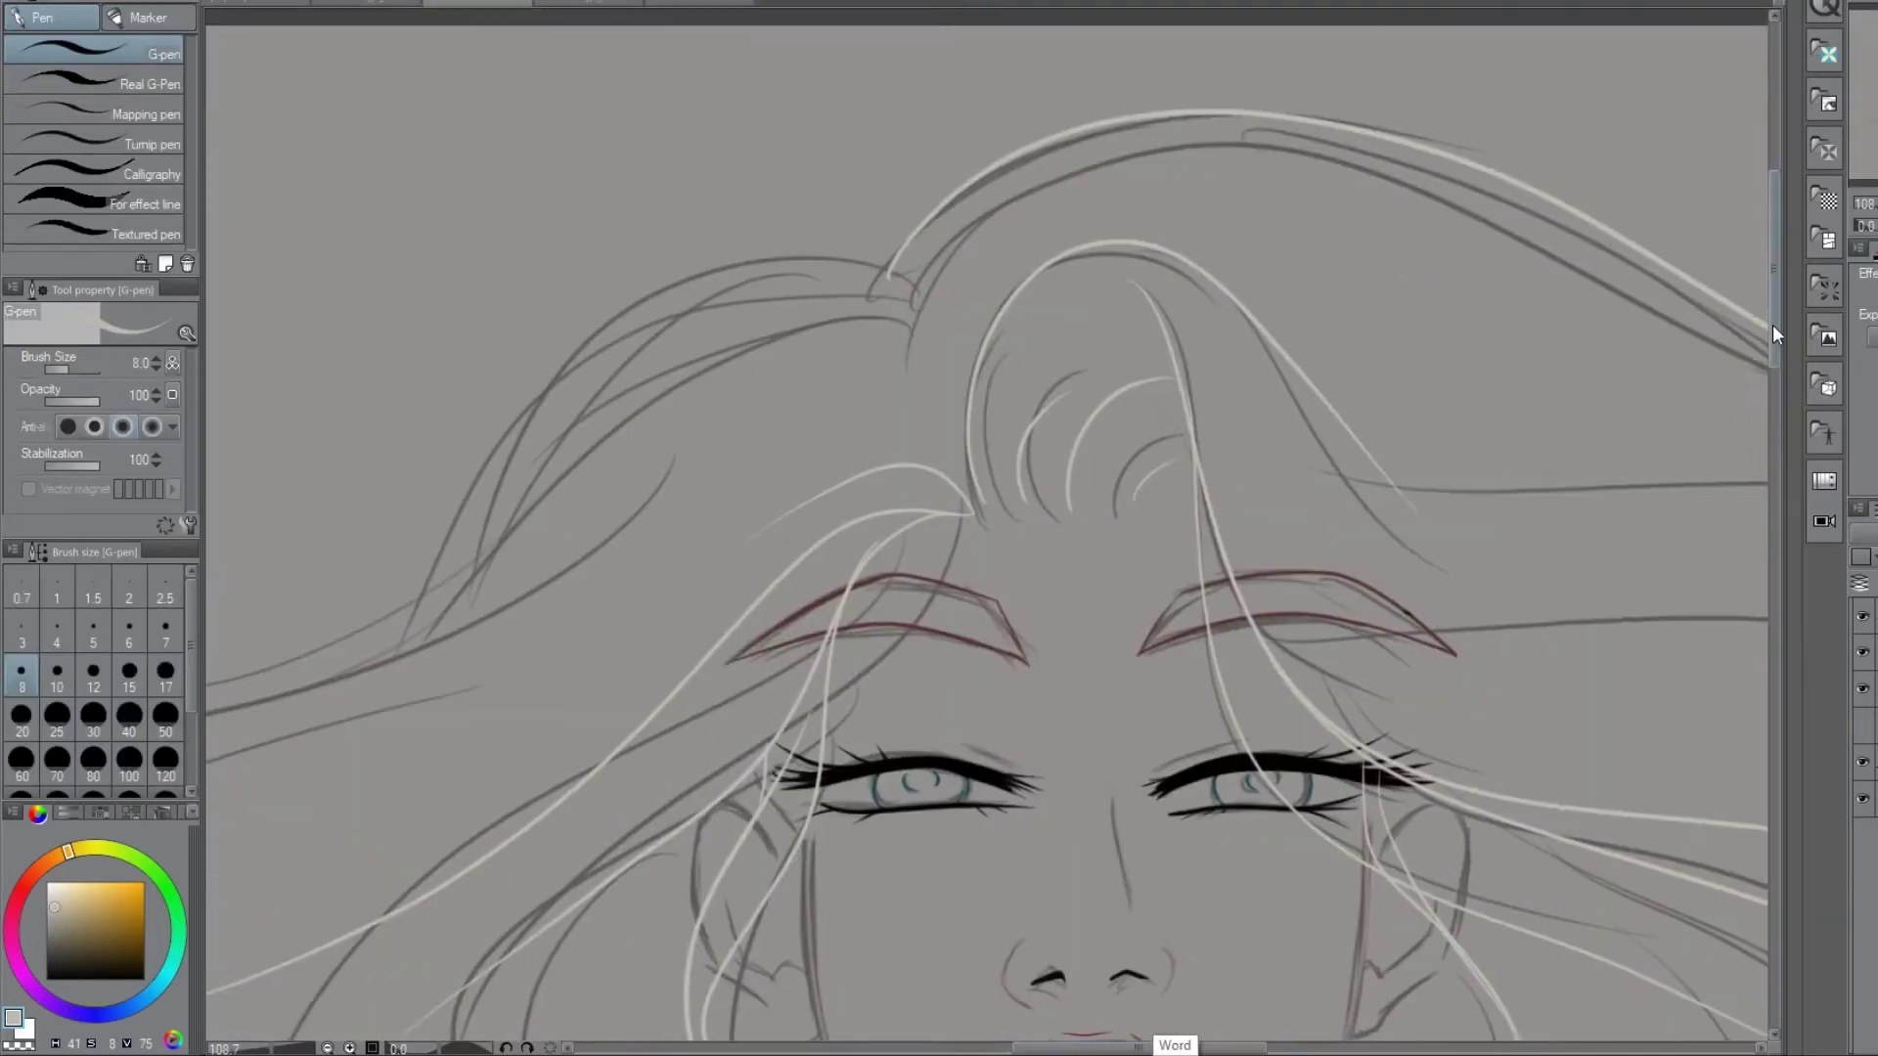
pyautogui.scroll(-1, 988, 533)
pyautogui.hscroll(-8, 988, 533)
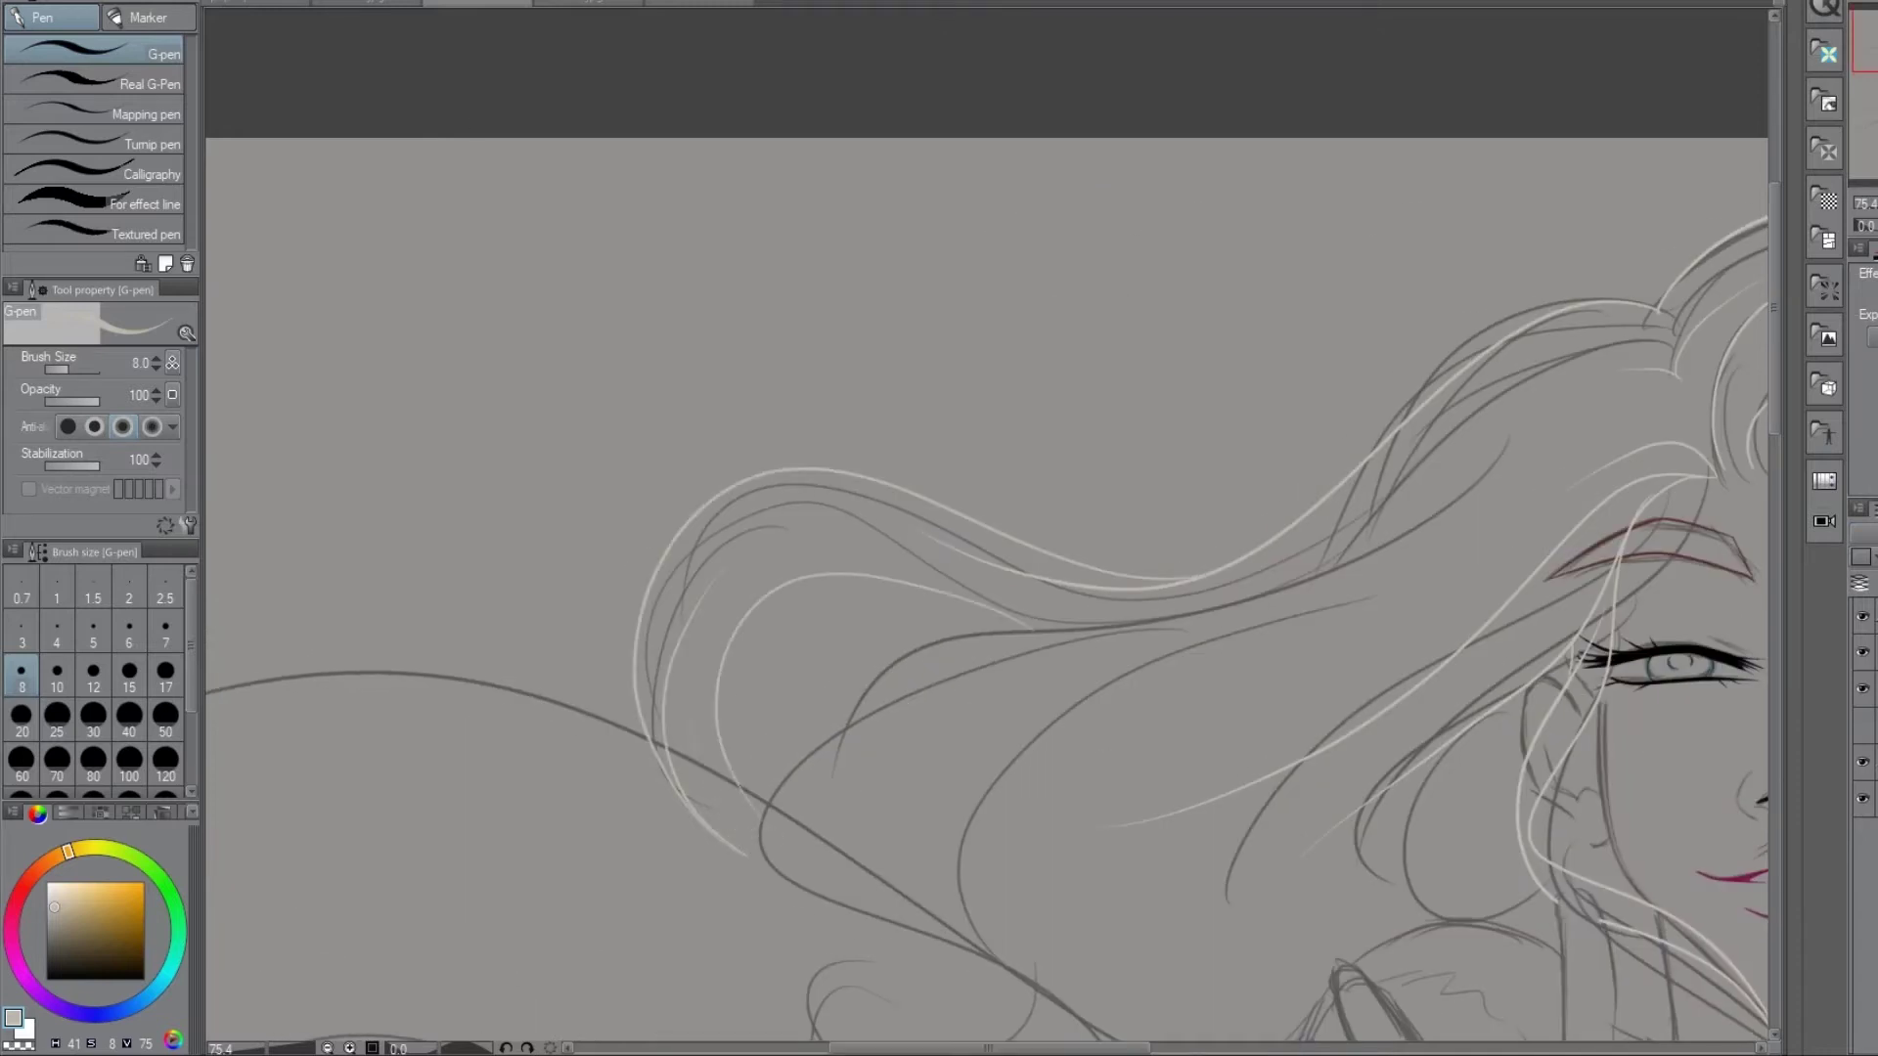
pyautogui.scroll(-5, 987, 533)
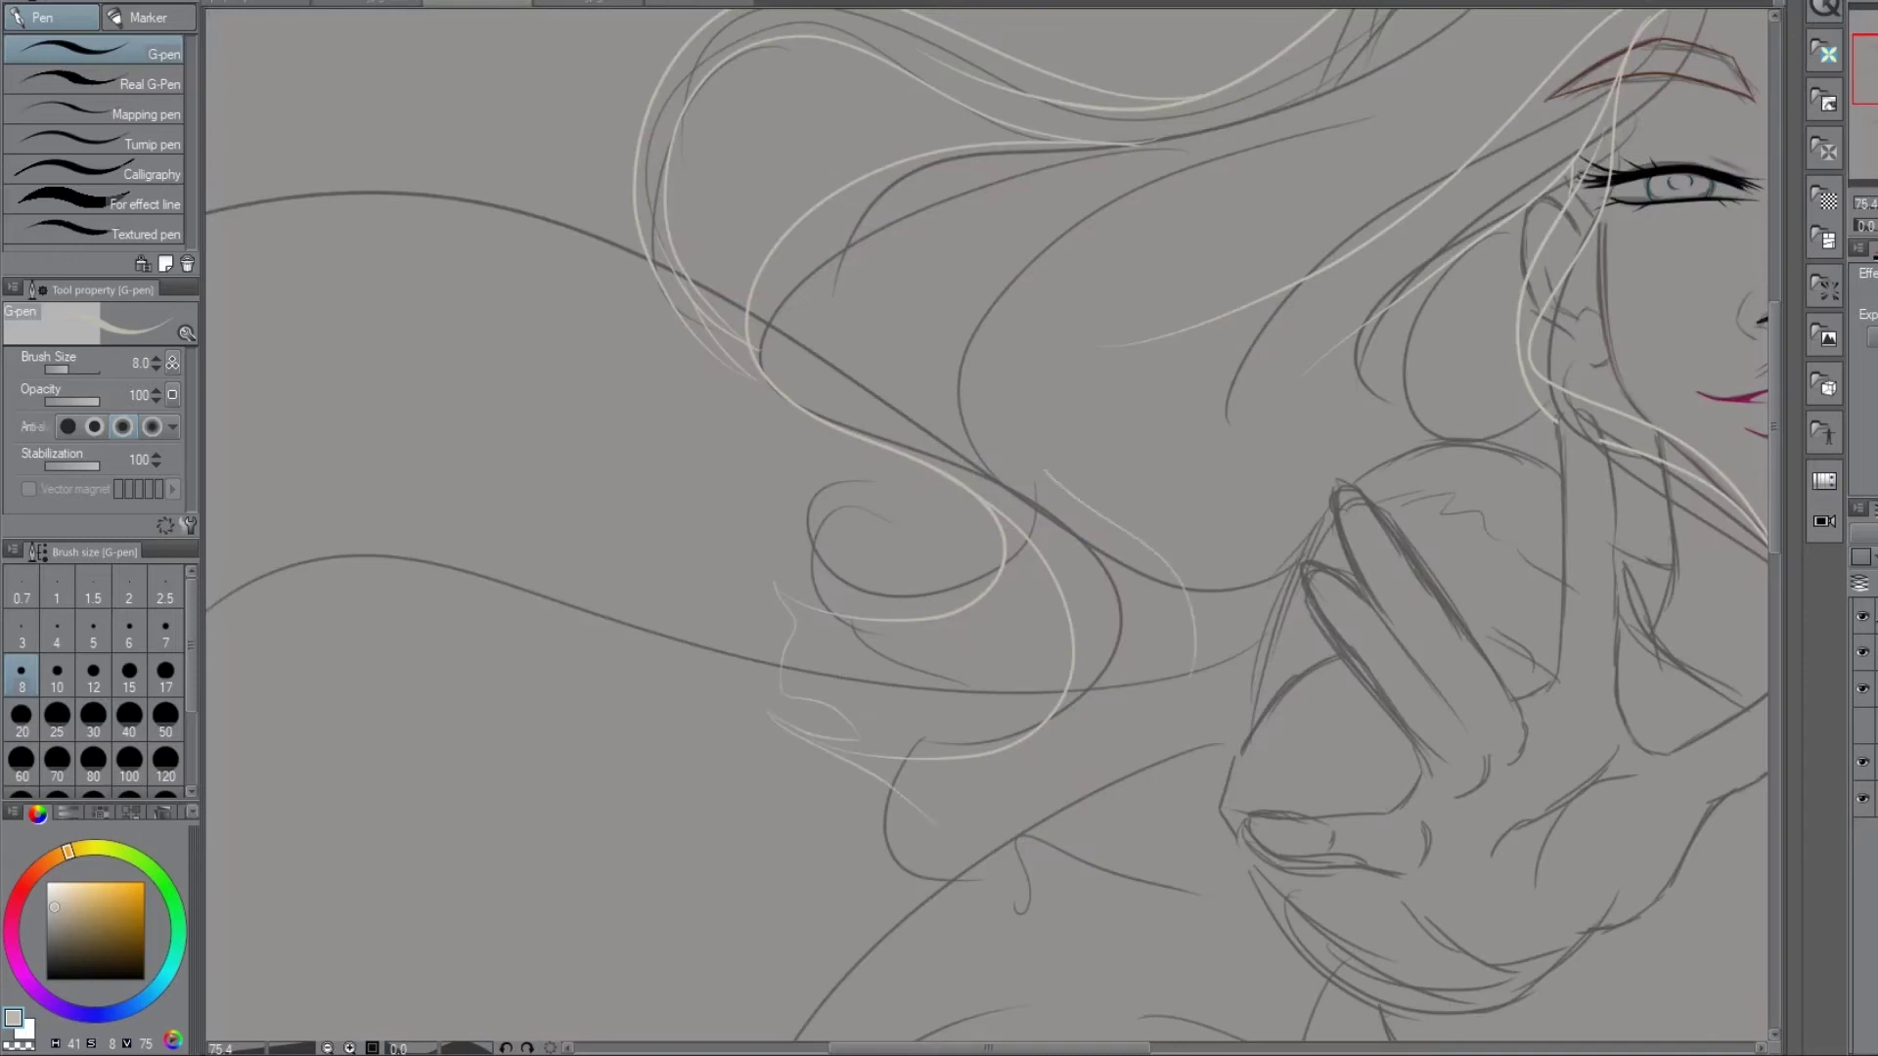
pyautogui.scroll(-2, 1136, 598)
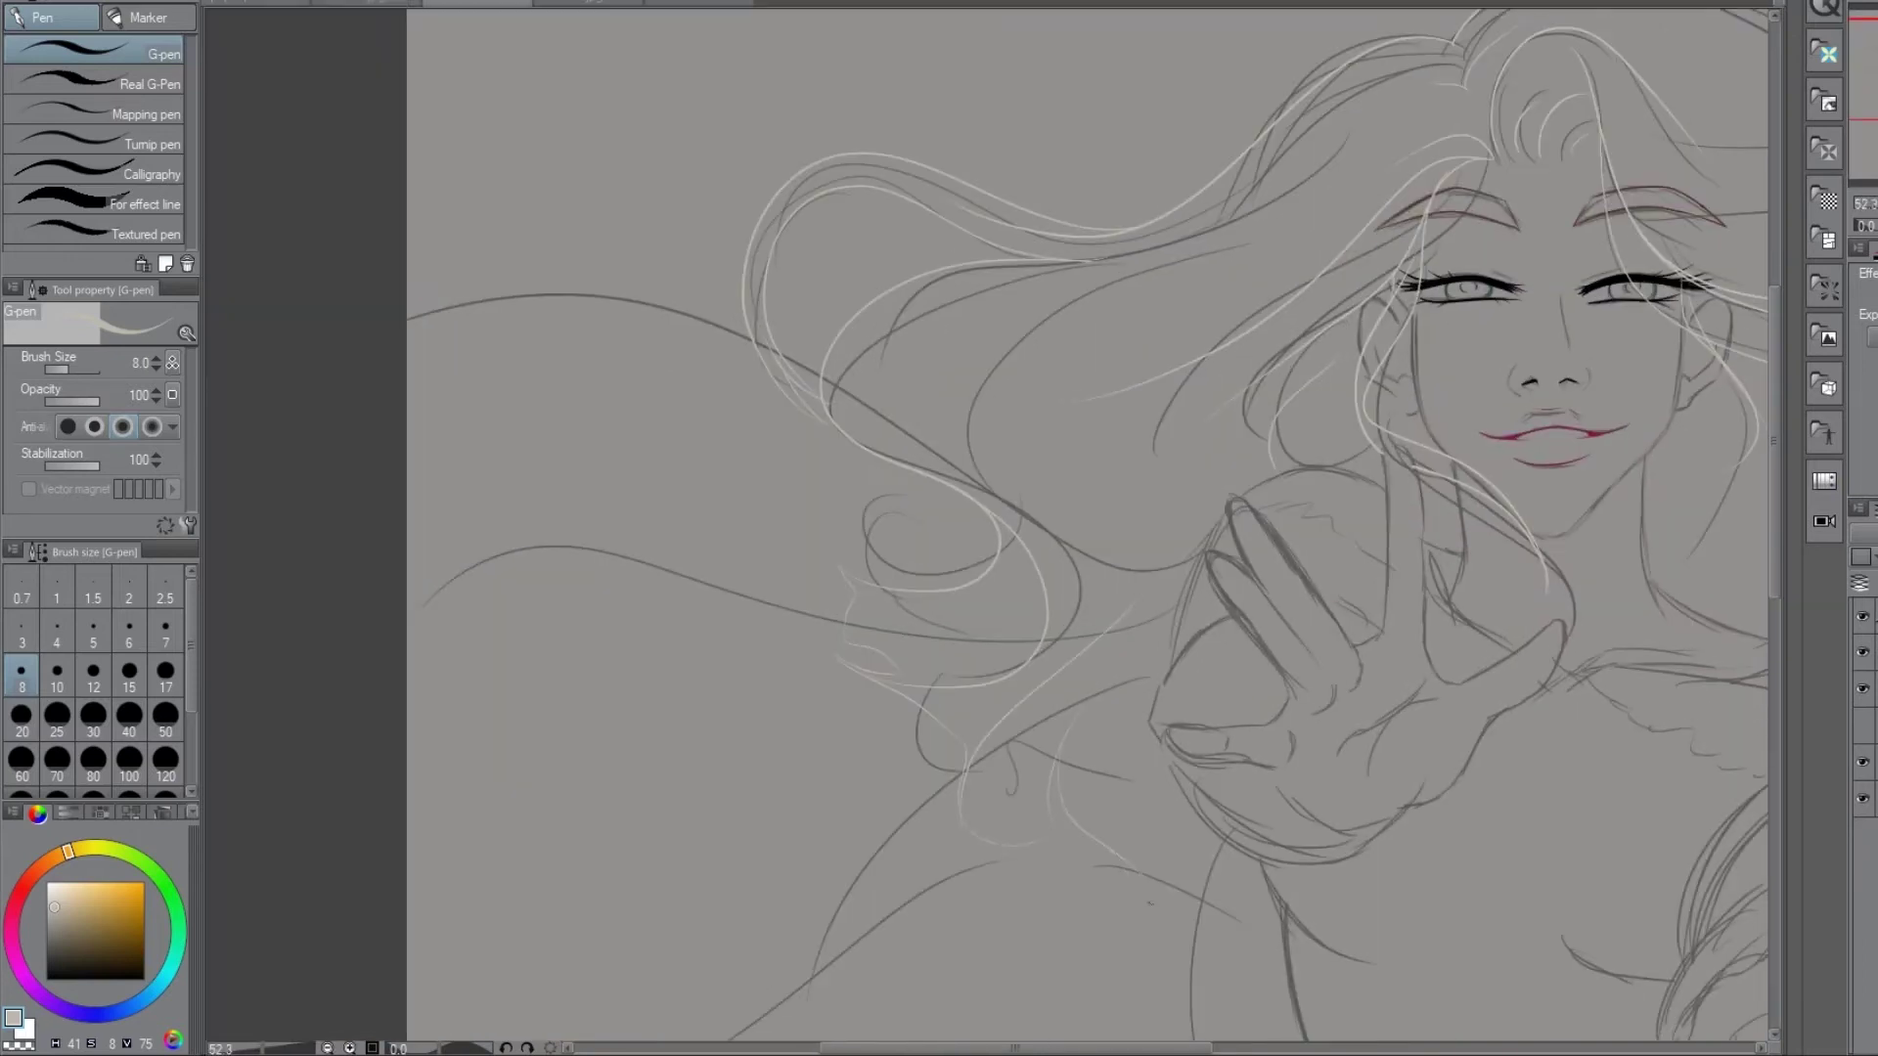
# - Ink the hair locks and curling tips flowing to the right of the face in pale lines
pyautogui.hscroll(8, 1090, 345)
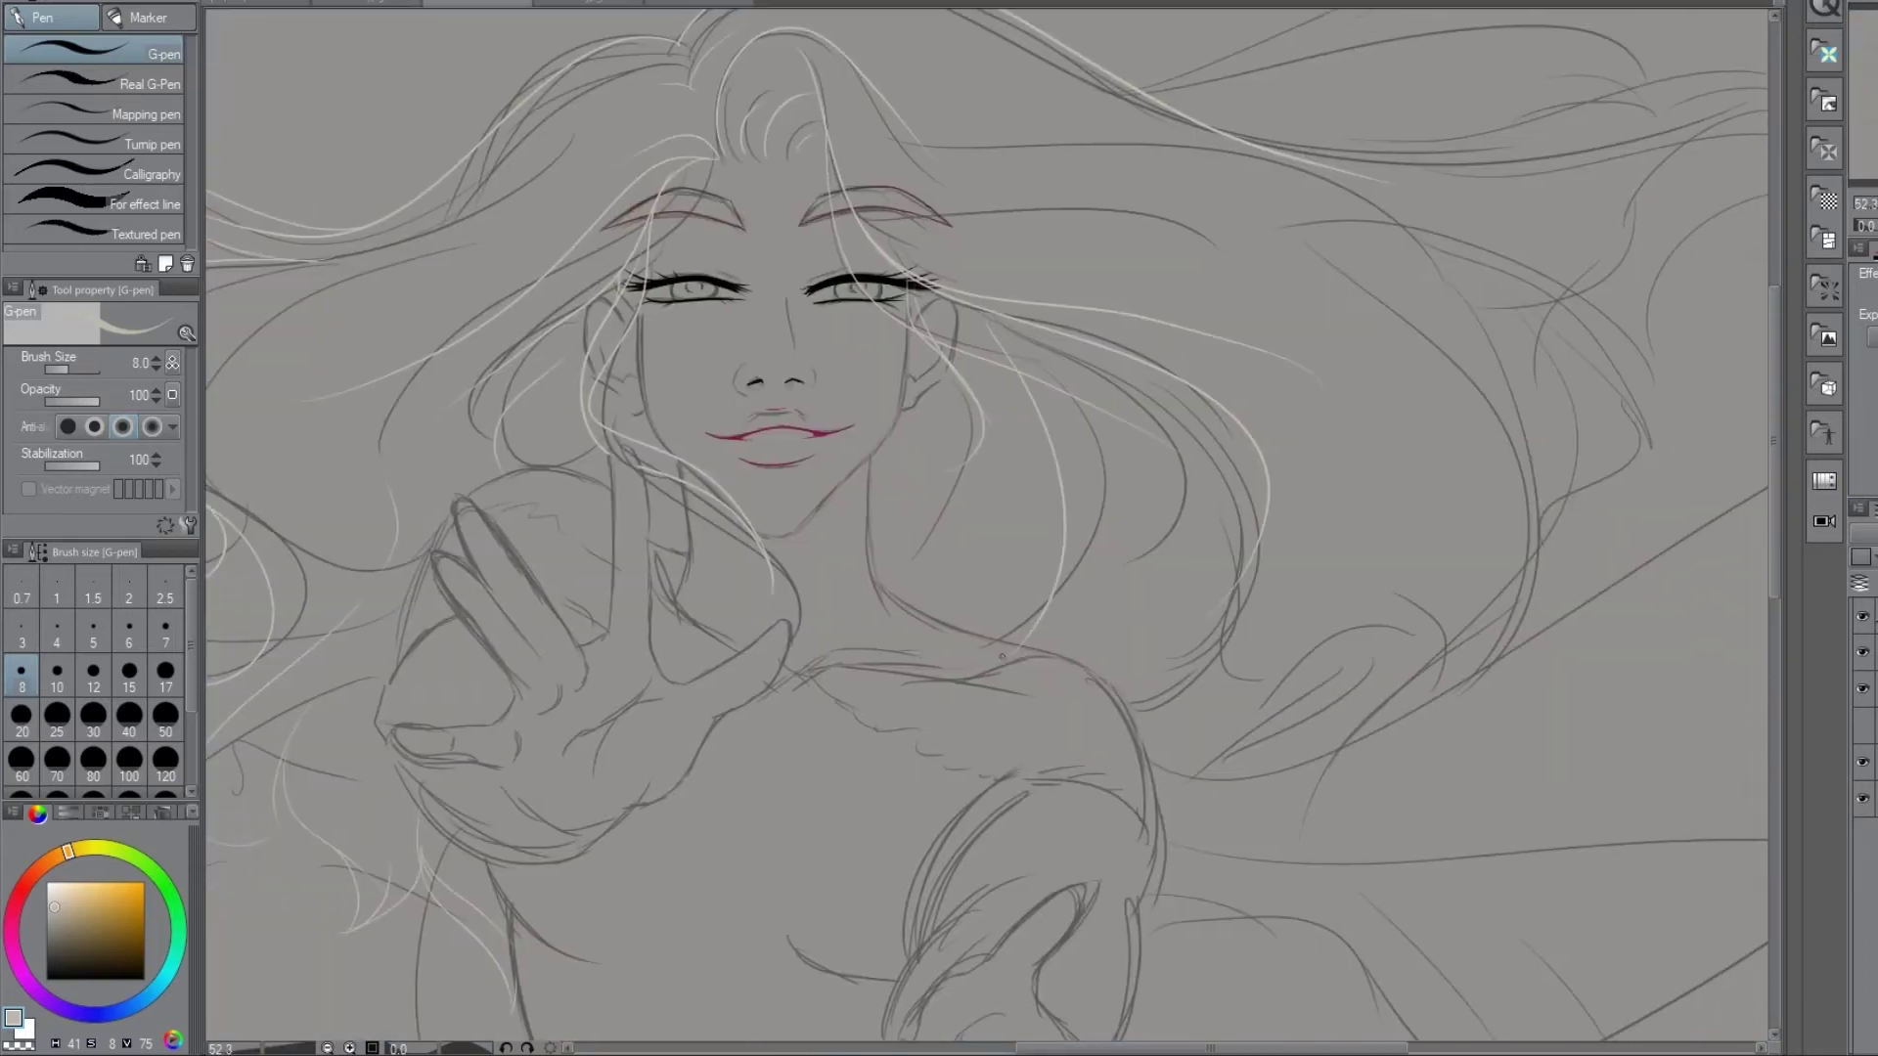
pyautogui.moveTo(1271, 296); pyautogui.dragTo(1389, 722)
pyautogui.moveTo(1418, 271); pyautogui.dragTo(1300, 733)
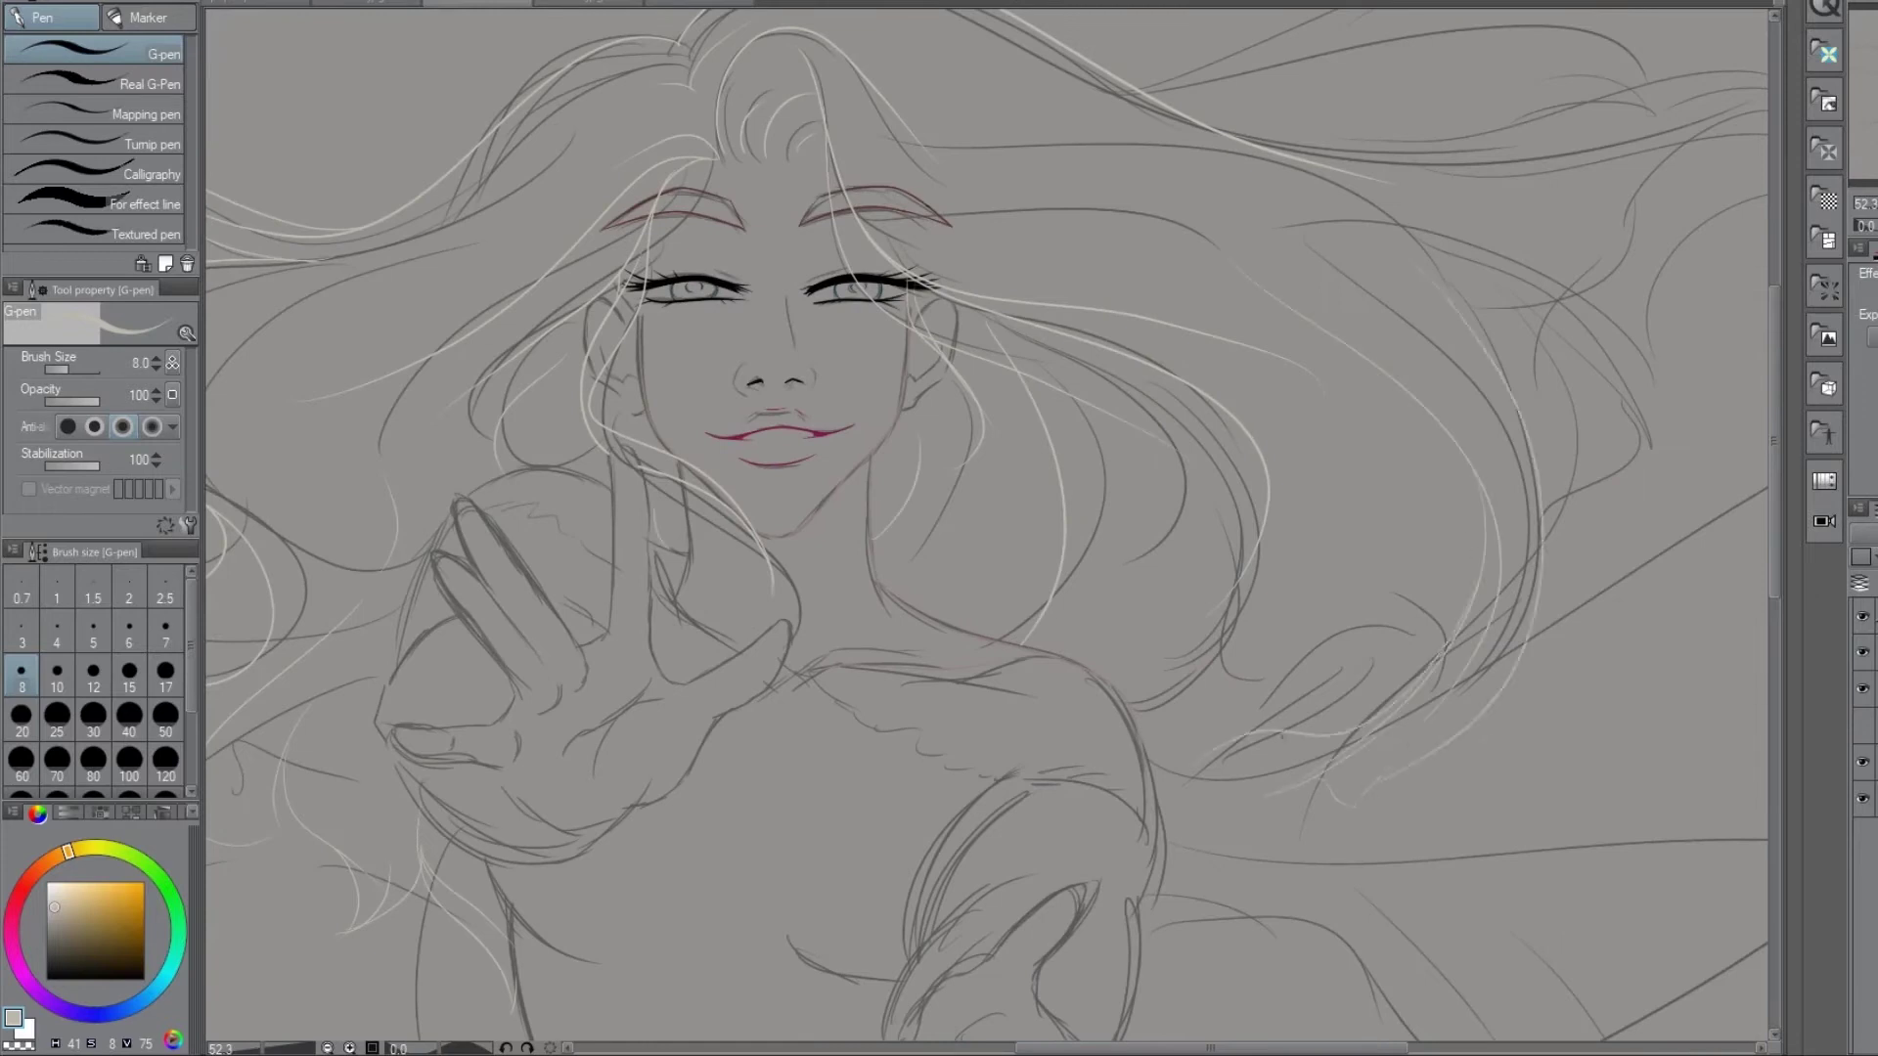
pyautogui.hscroll(3, 1199, 829)
pyautogui.scroll(2, 1493, 180)
pyautogui.moveTo(1250, 214); pyautogui.dragTo(1496, 264)
pyautogui.moveTo(1185, 323); pyautogui.dragTo(1576, 261)
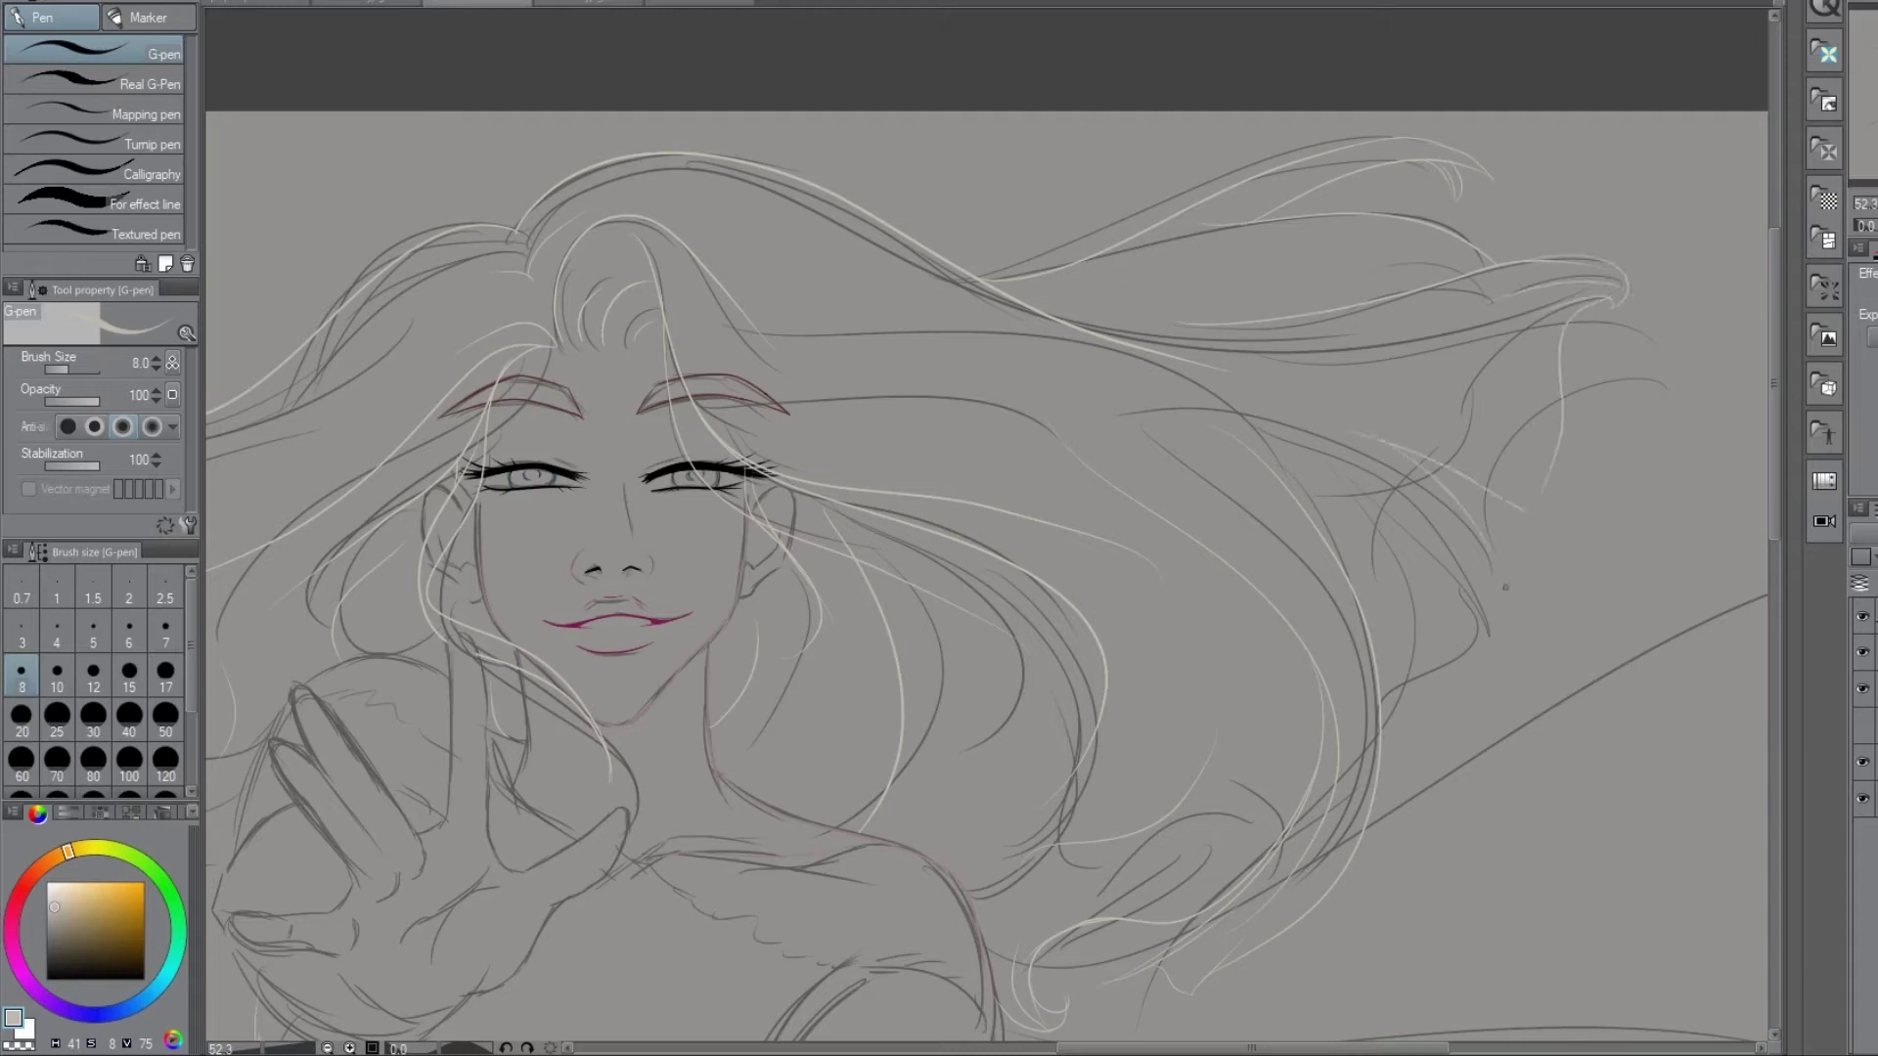
# - Consult the Elsa bodice and water-horse references and ink the outlines of both hands in muted pink lines
pyautogui.scroll(-10, 988, 577)
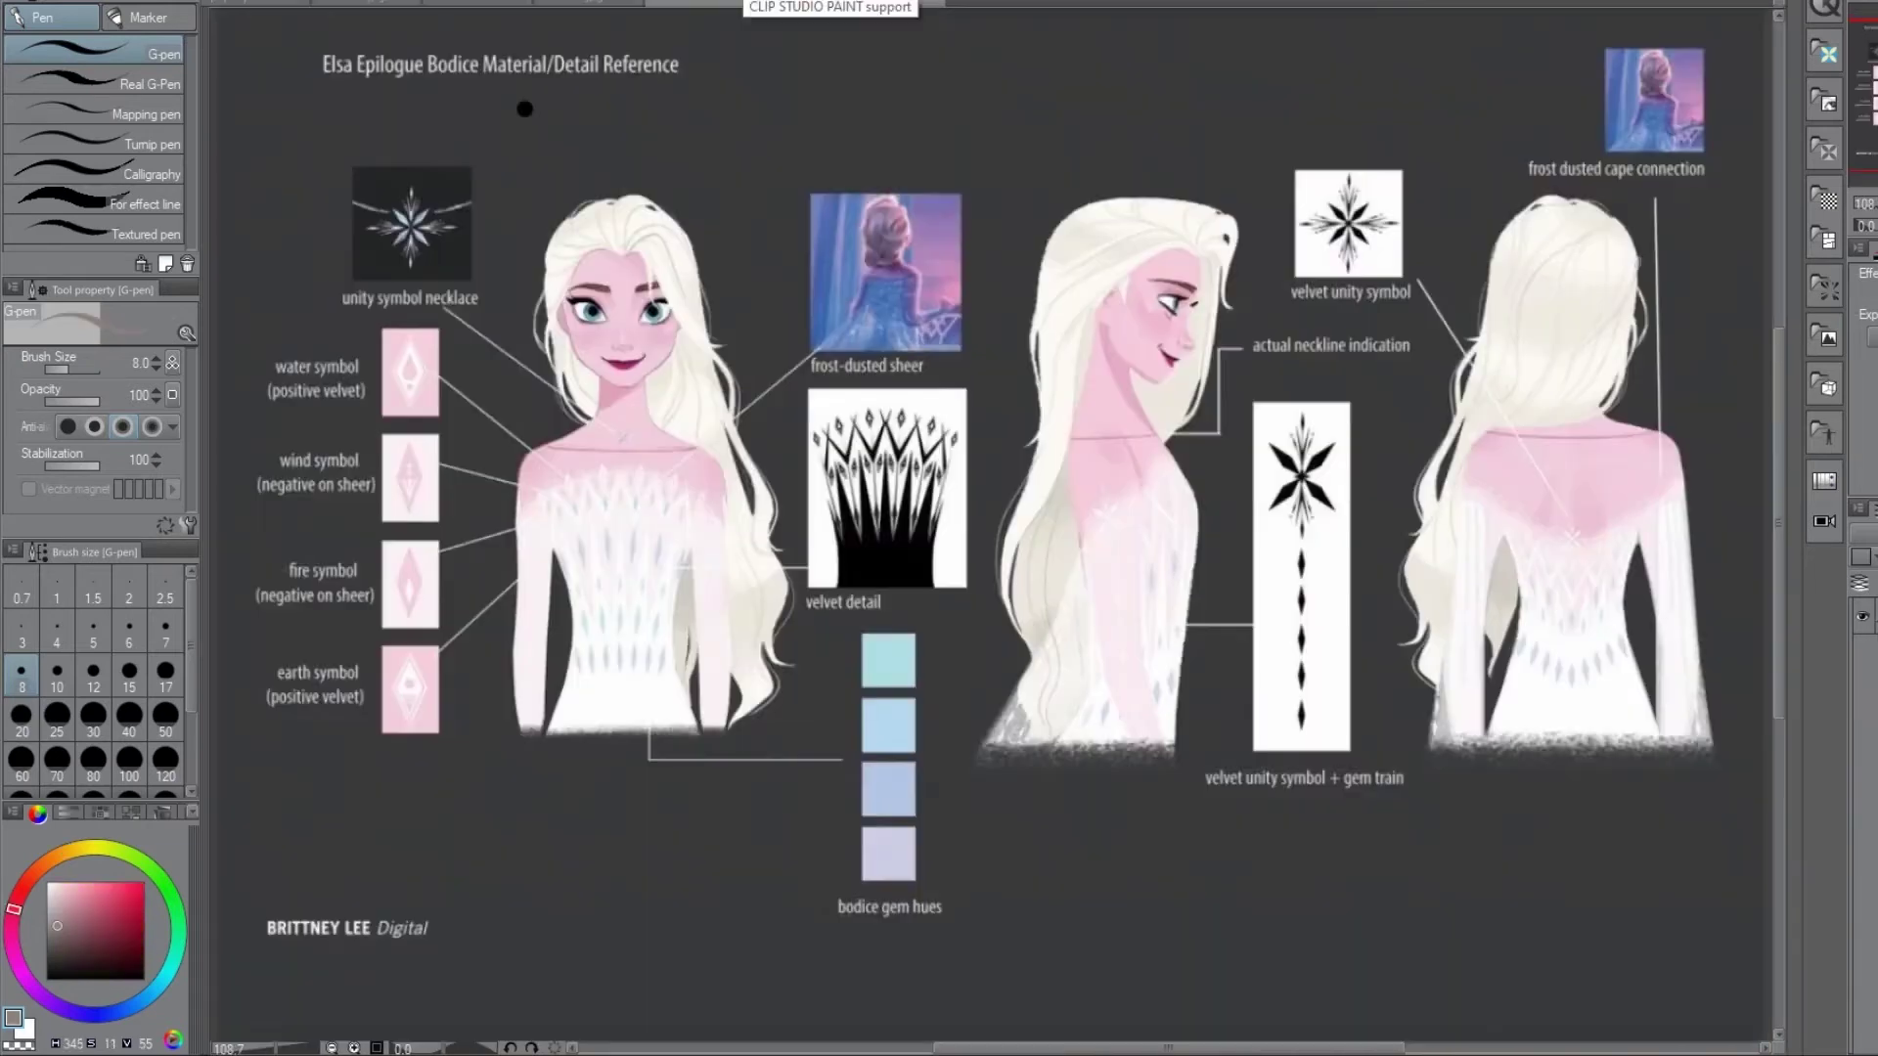
pyautogui.click(587, 4)
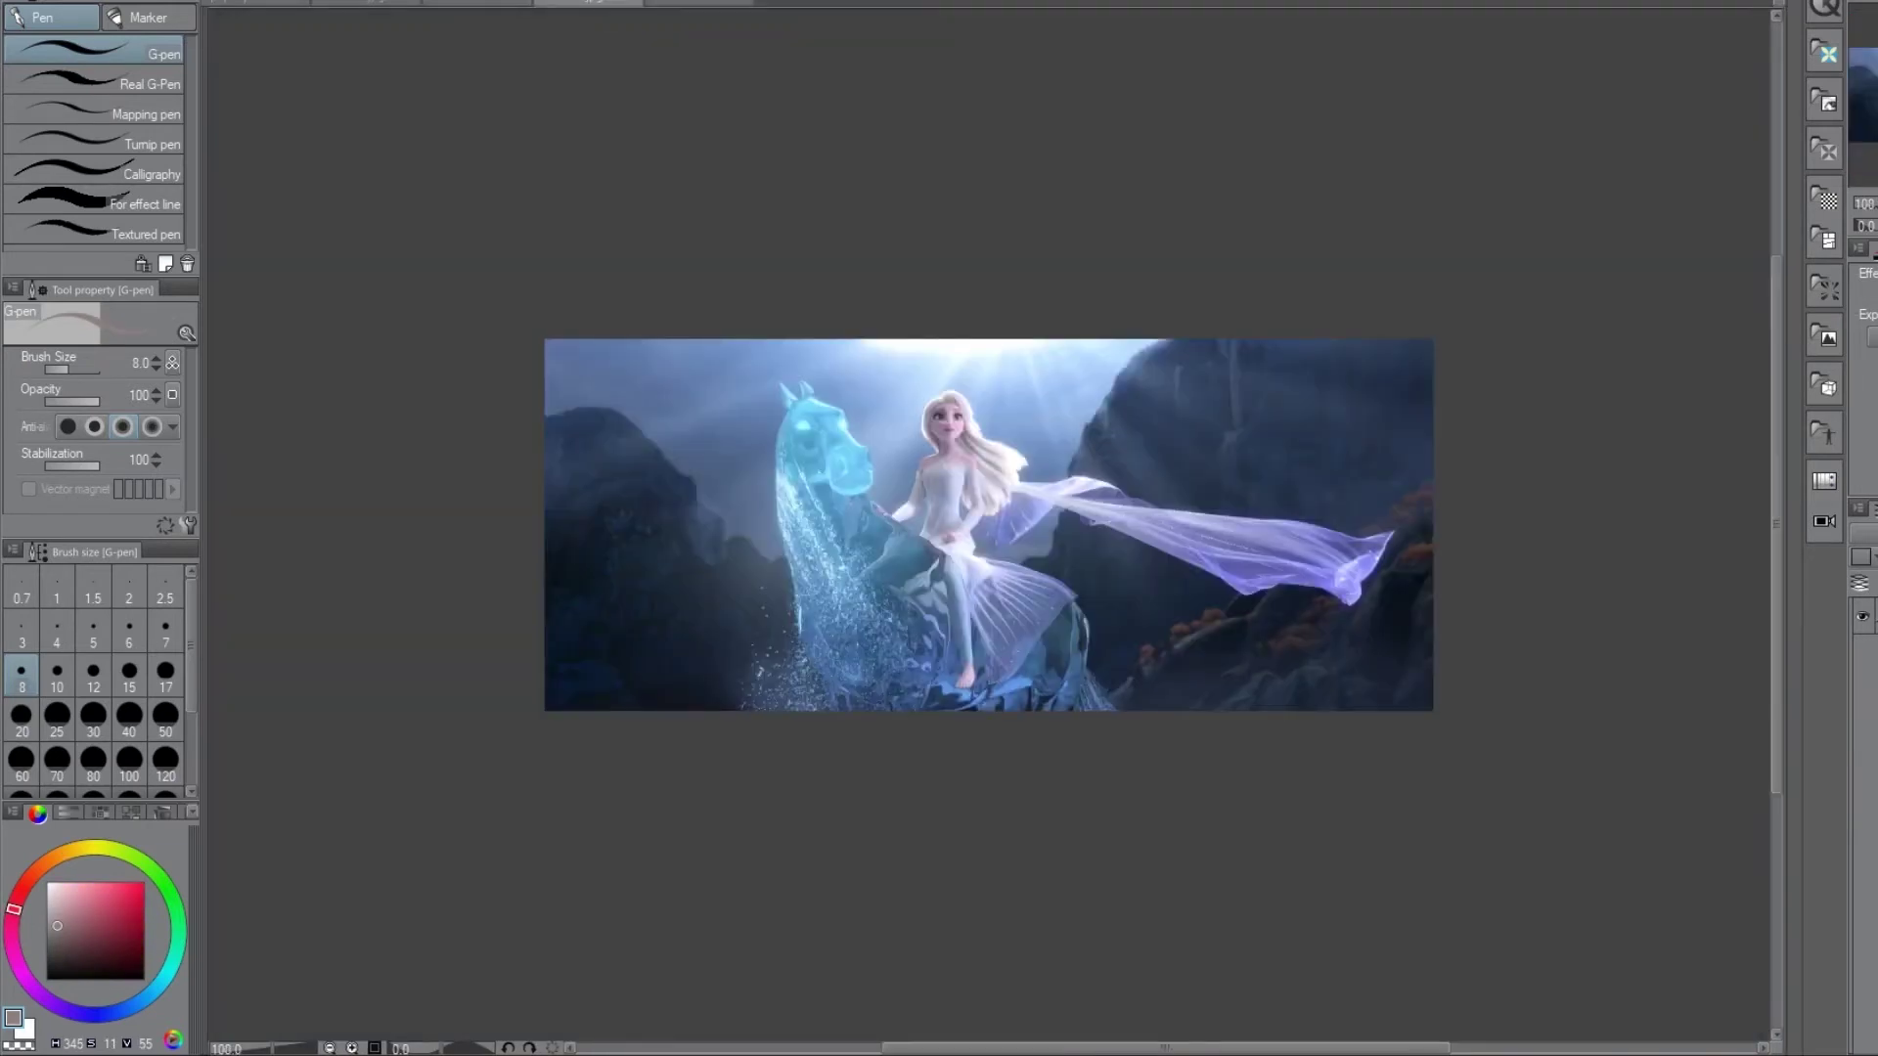
pyautogui.hotkey('ctrl', 'Tab')
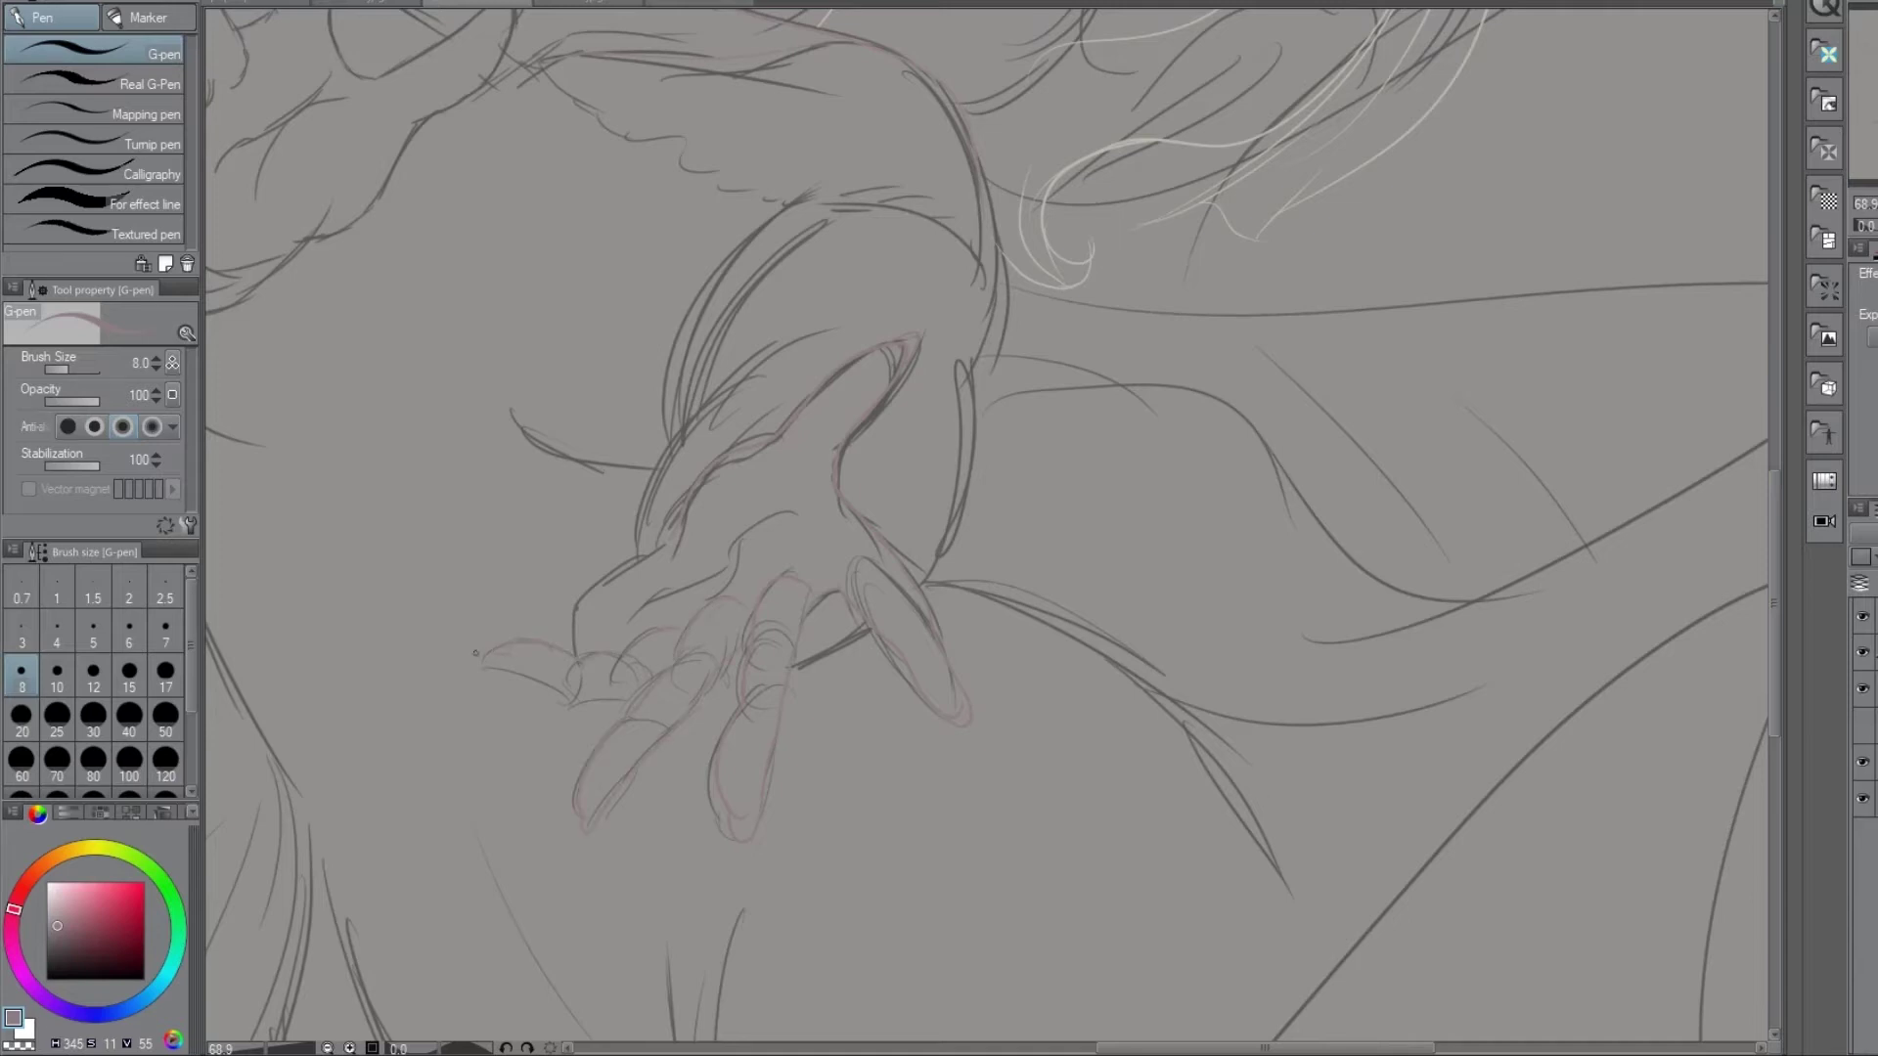
pyautogui.scroll(3, 711, 563)
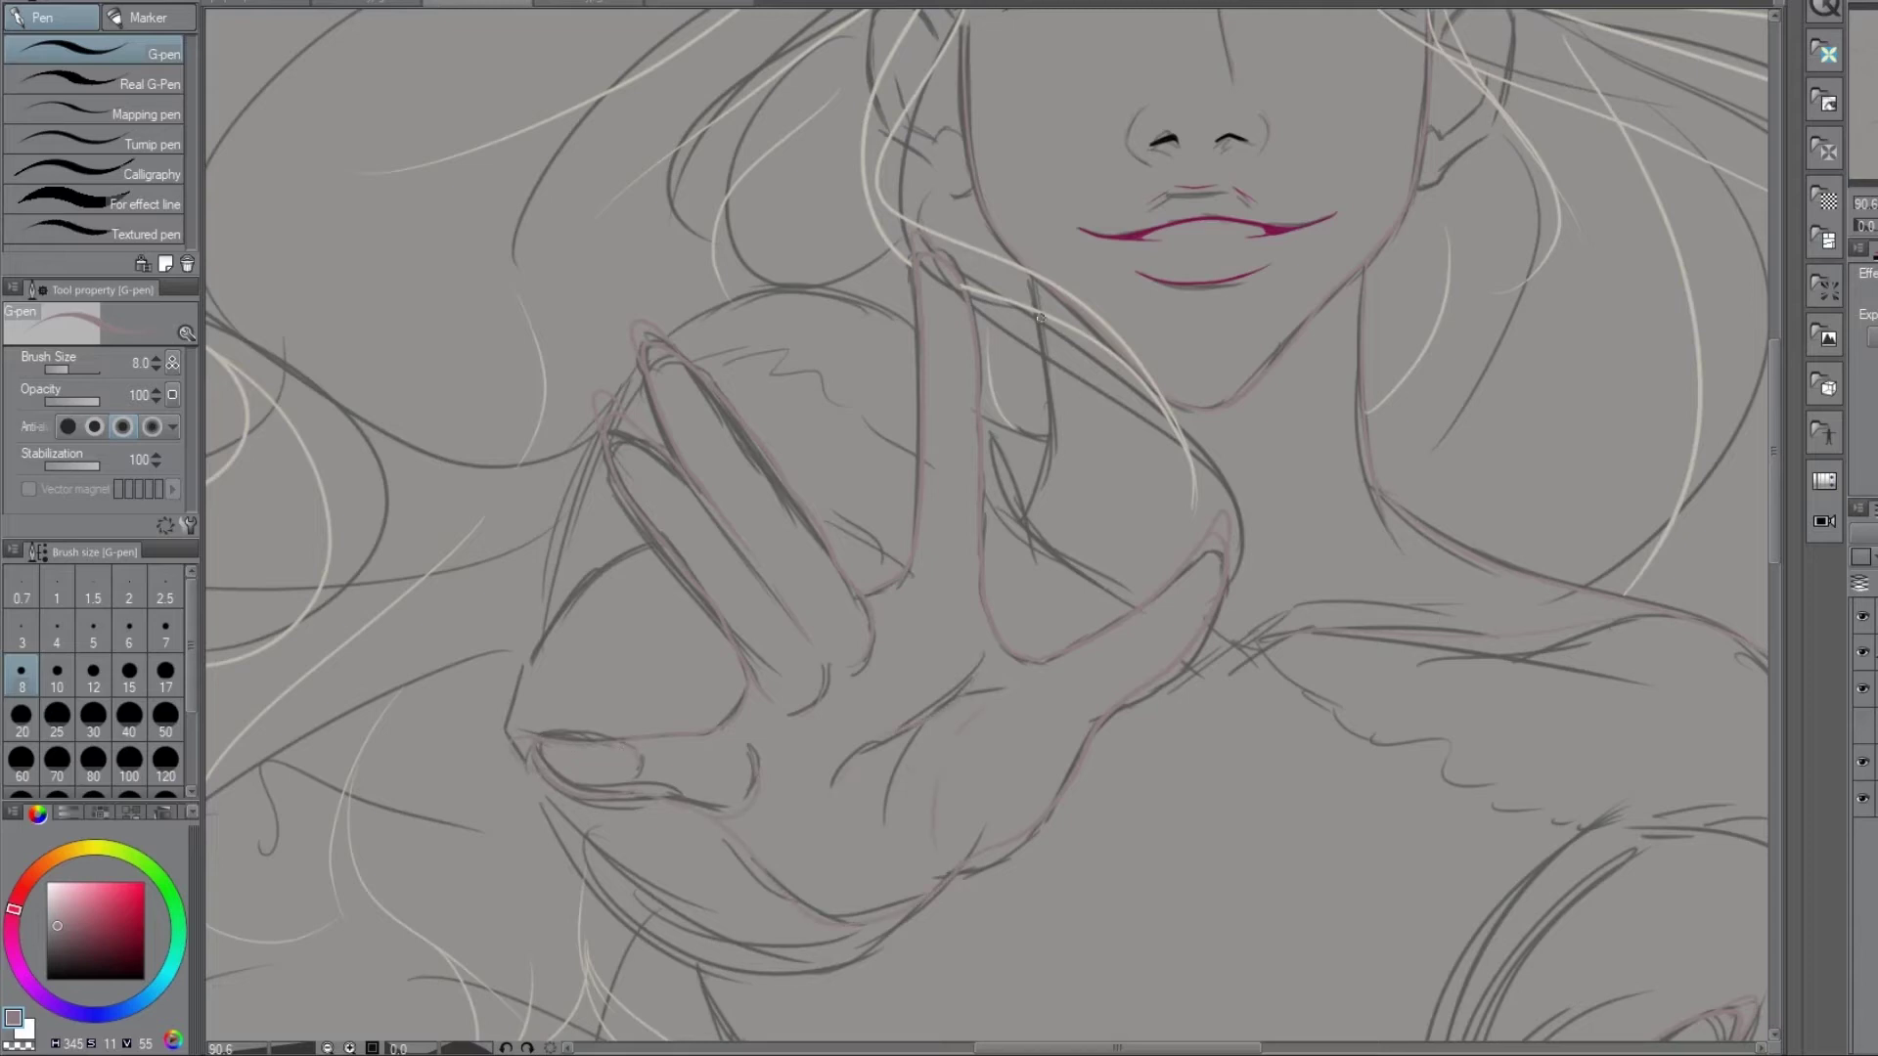
# - Ink the face contour, neck and both ears in muted pink with the size 8 G-pen
pyautogui.scroll(3, 1139, 604)
pyautogui.scroll(5, 799, 396)
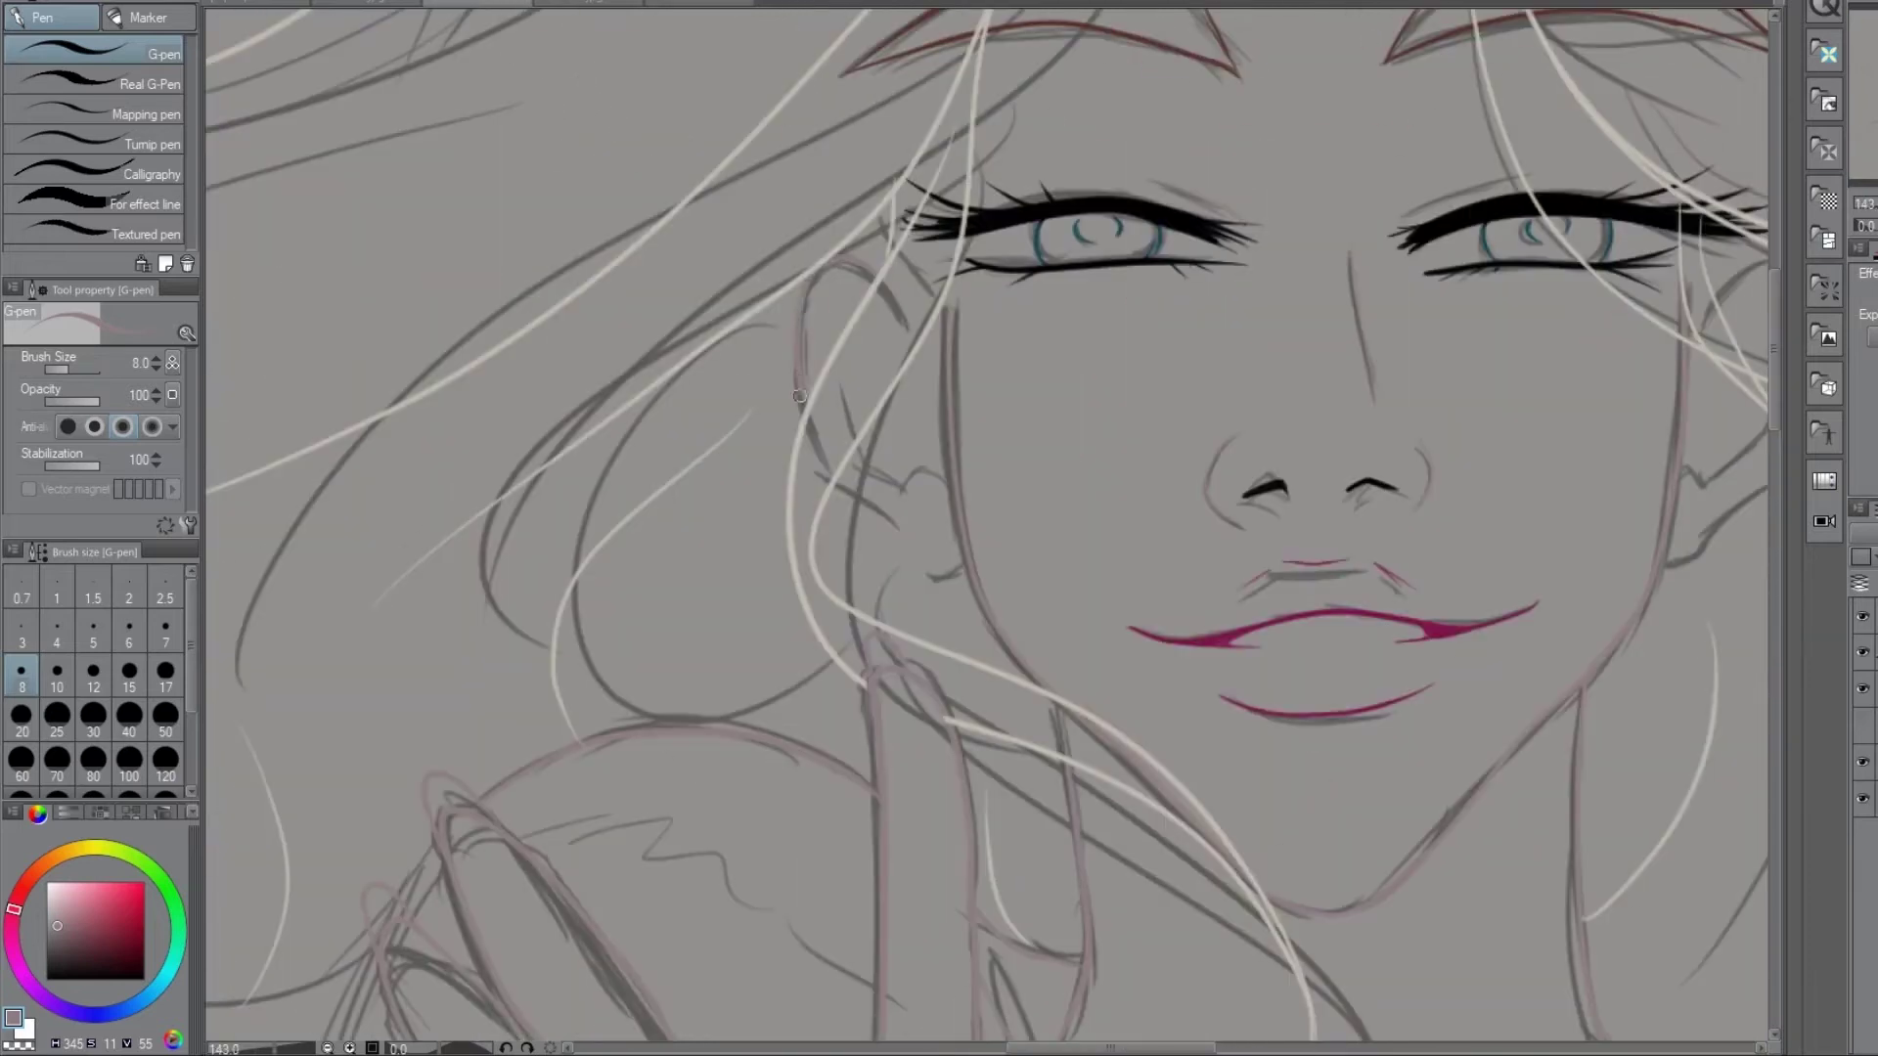
pyautogui.hscroll(5, 823, 325)
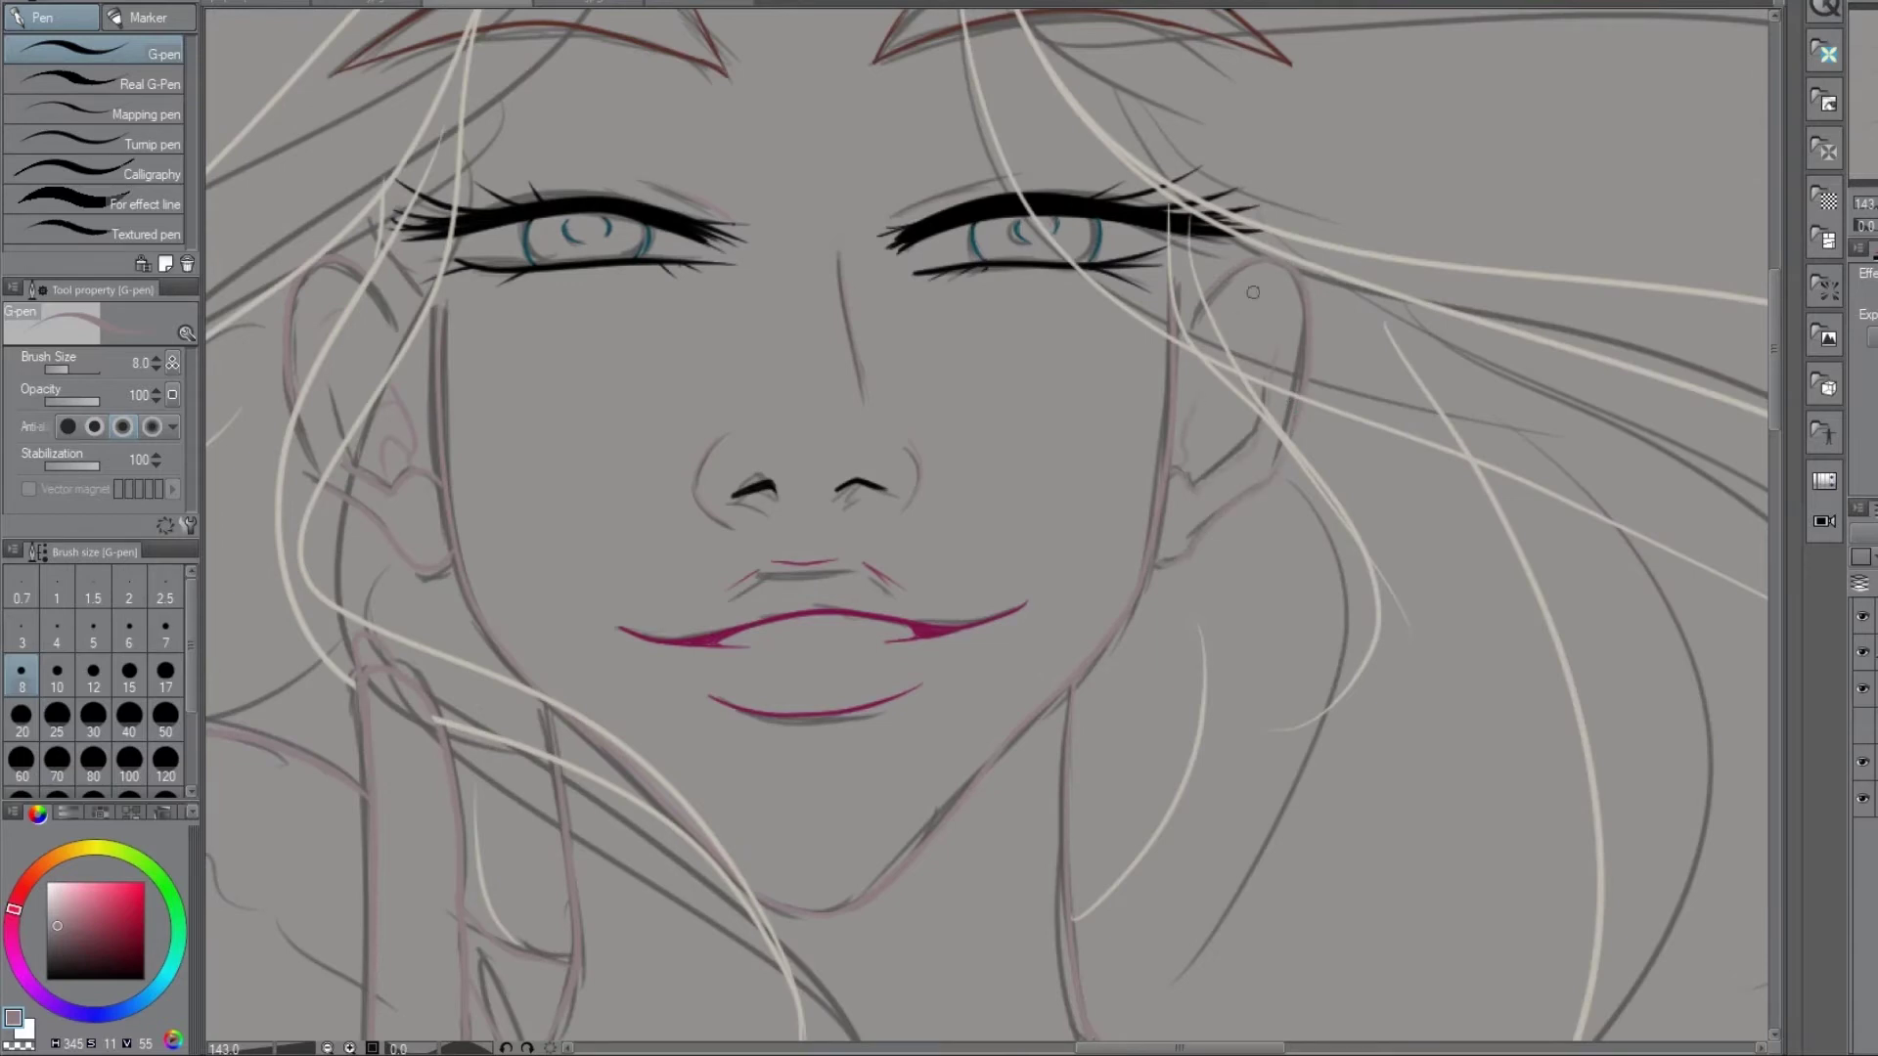
# - Ink the sleeves, waist and gown outlines in near-white lines over the sketch
pyautogui.scroll(-5, 1239, 325)
pyautogui.scroll(2, 1239, 325)
pyautogui.scroll(-4, 975, 540)
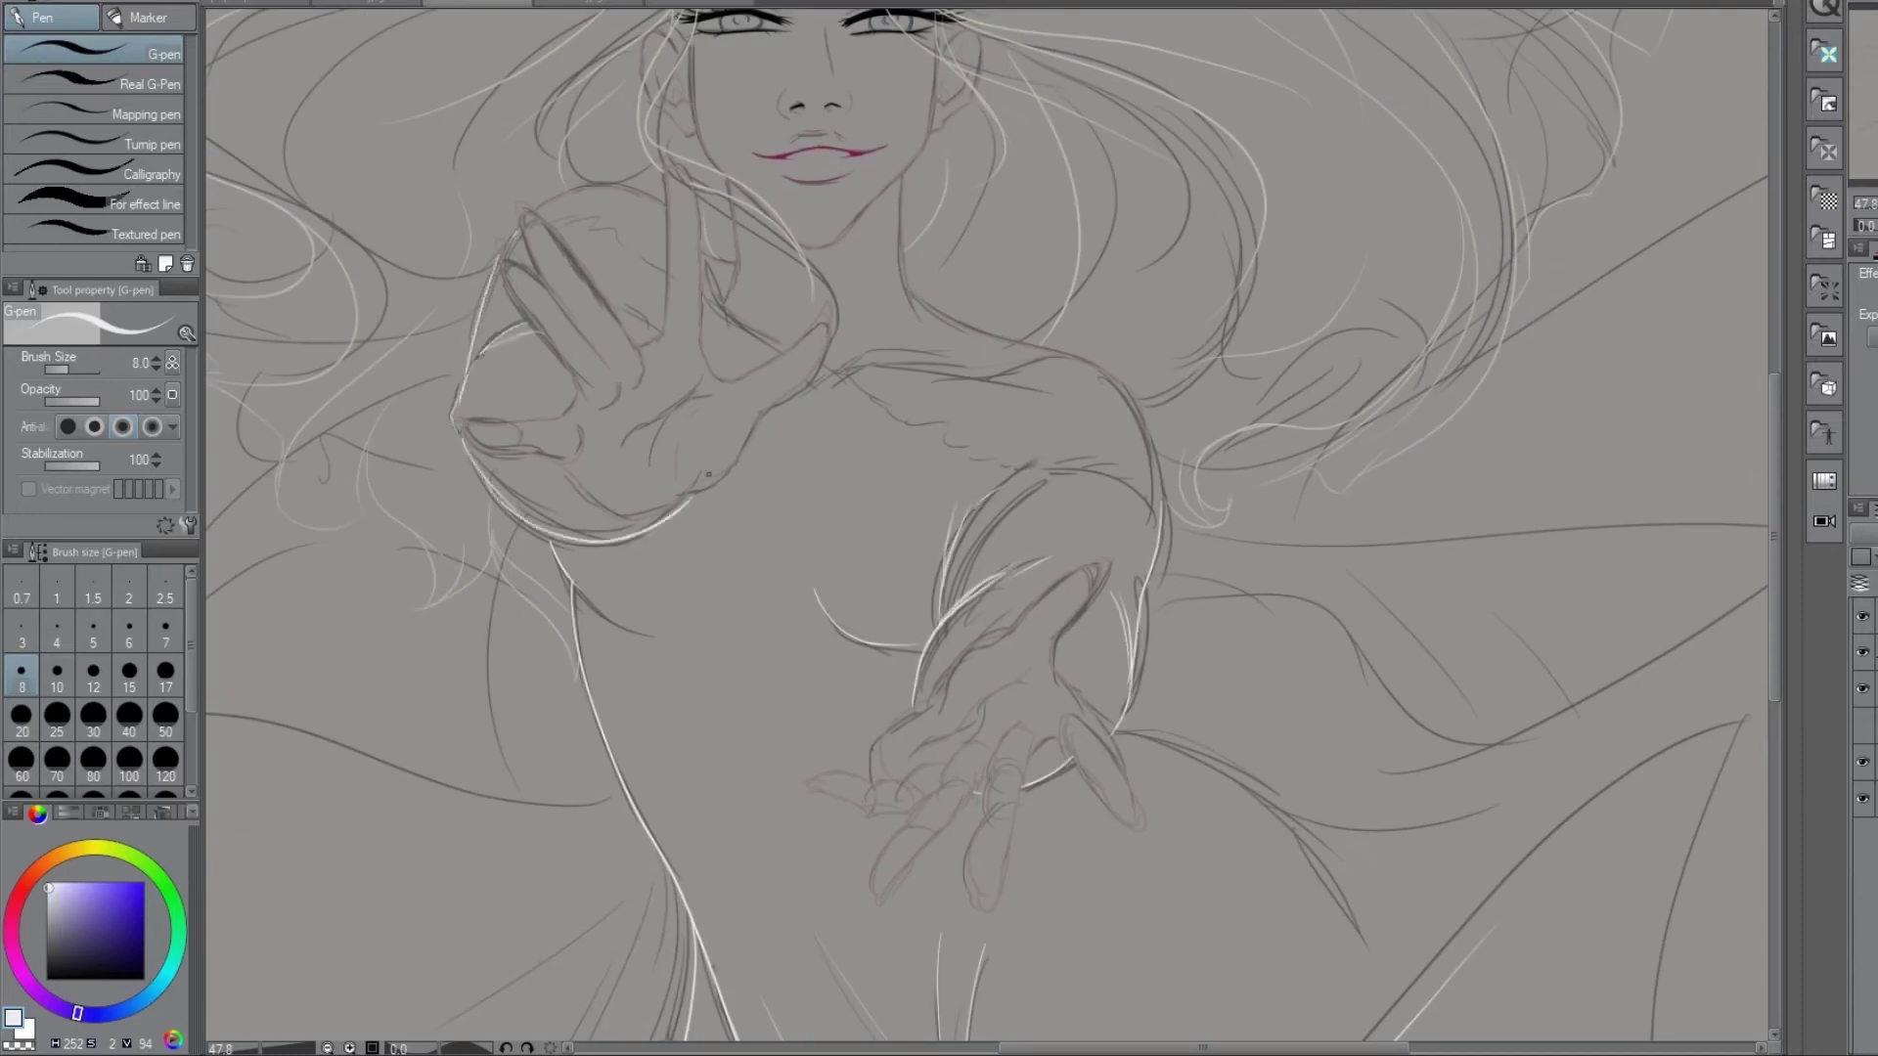
# - Paint the raised hand and the skin visible behind its fingers light pink with a size 40 G-pen, cleaning the edges
pyautogui.scroll(-5, 988, 528)
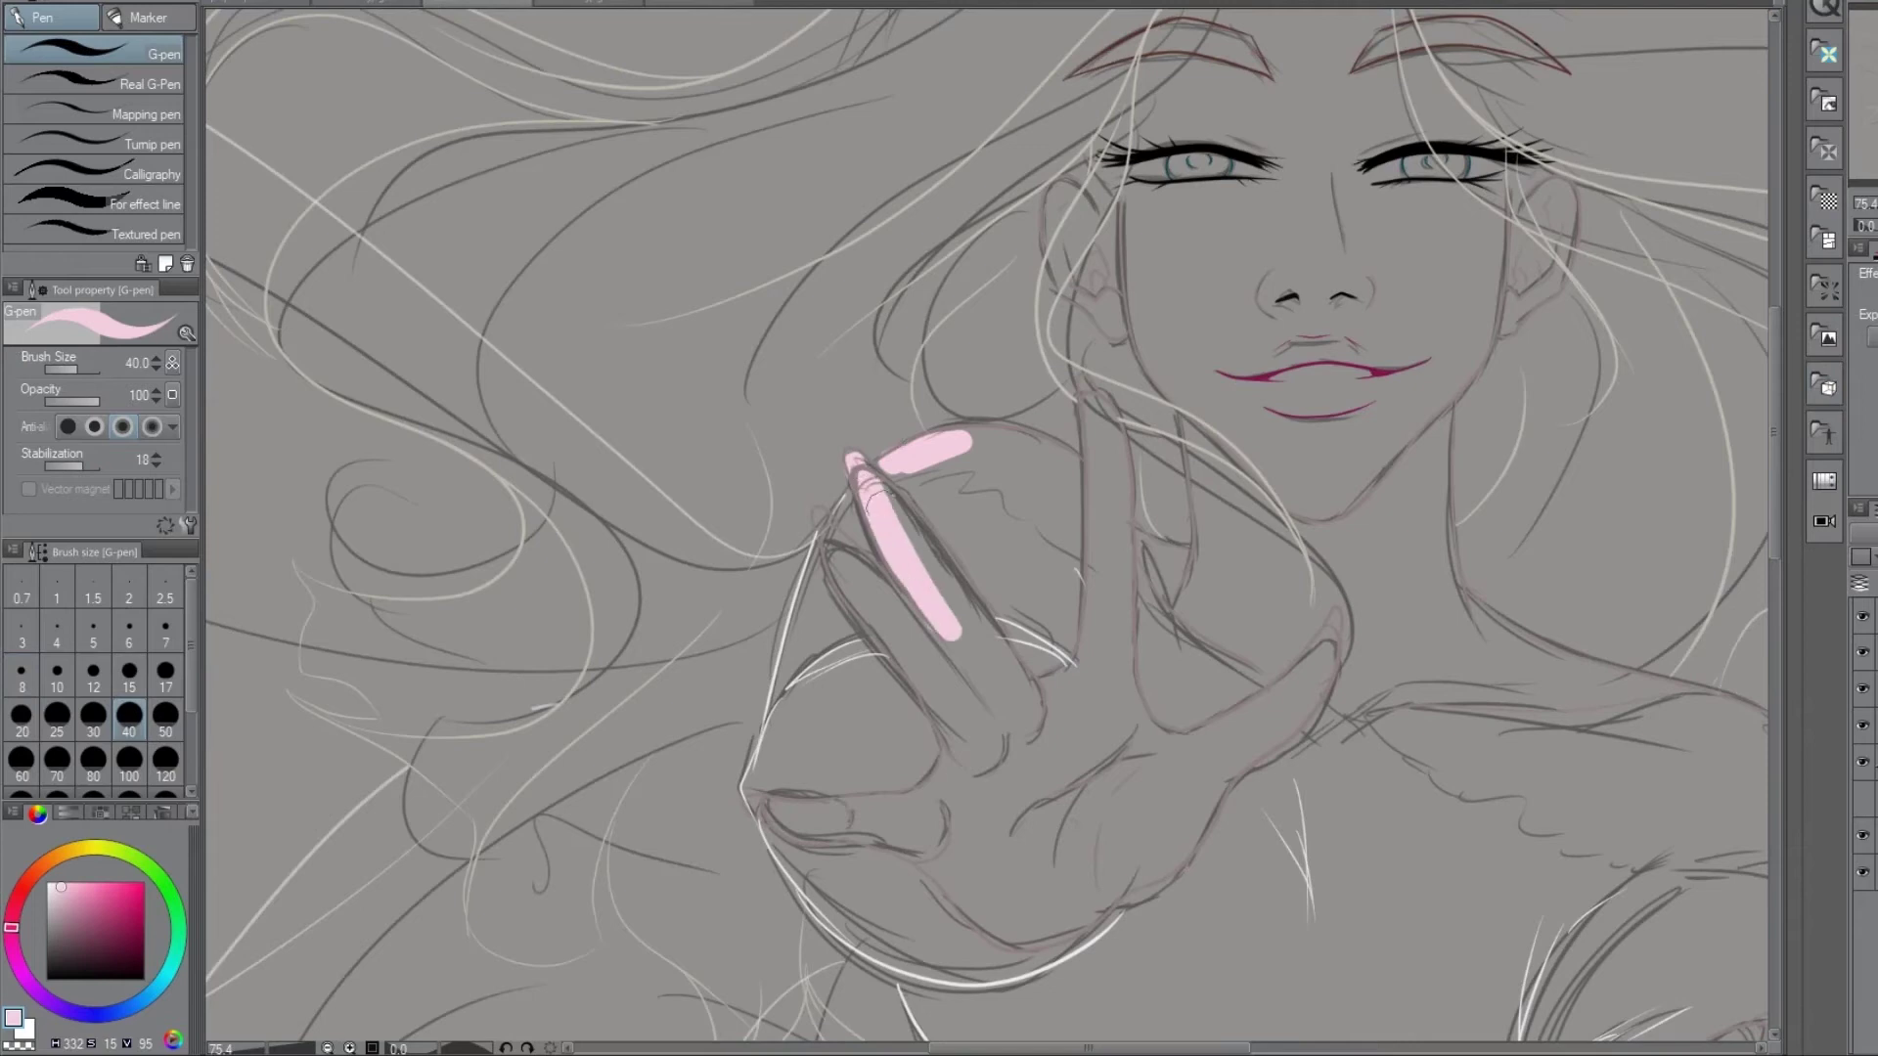
pyautogui.moveTo(934, 616); pyautogui.dragTo(1017, 753)
pyautogui.moveTo(997, 626); pyautogui.dragTo(1052, 714)
pyautogui.moveTo(876, 459); pyautogui.dragTo(1018, 528)
pyautogui.moveTo(958, 431); pyautogui.dragTo(1091, 489)
pyautogui.moveTo(993, 445)
pyautogui.mouseDown()
pyautogui.moveTo(1027, 587)
pyautogui.moveTo(1095, 674)
pyautogui.moveTo(1100, 410)
pyautogui.moveTo(1203, 704)
pyautogui.mouseUp()
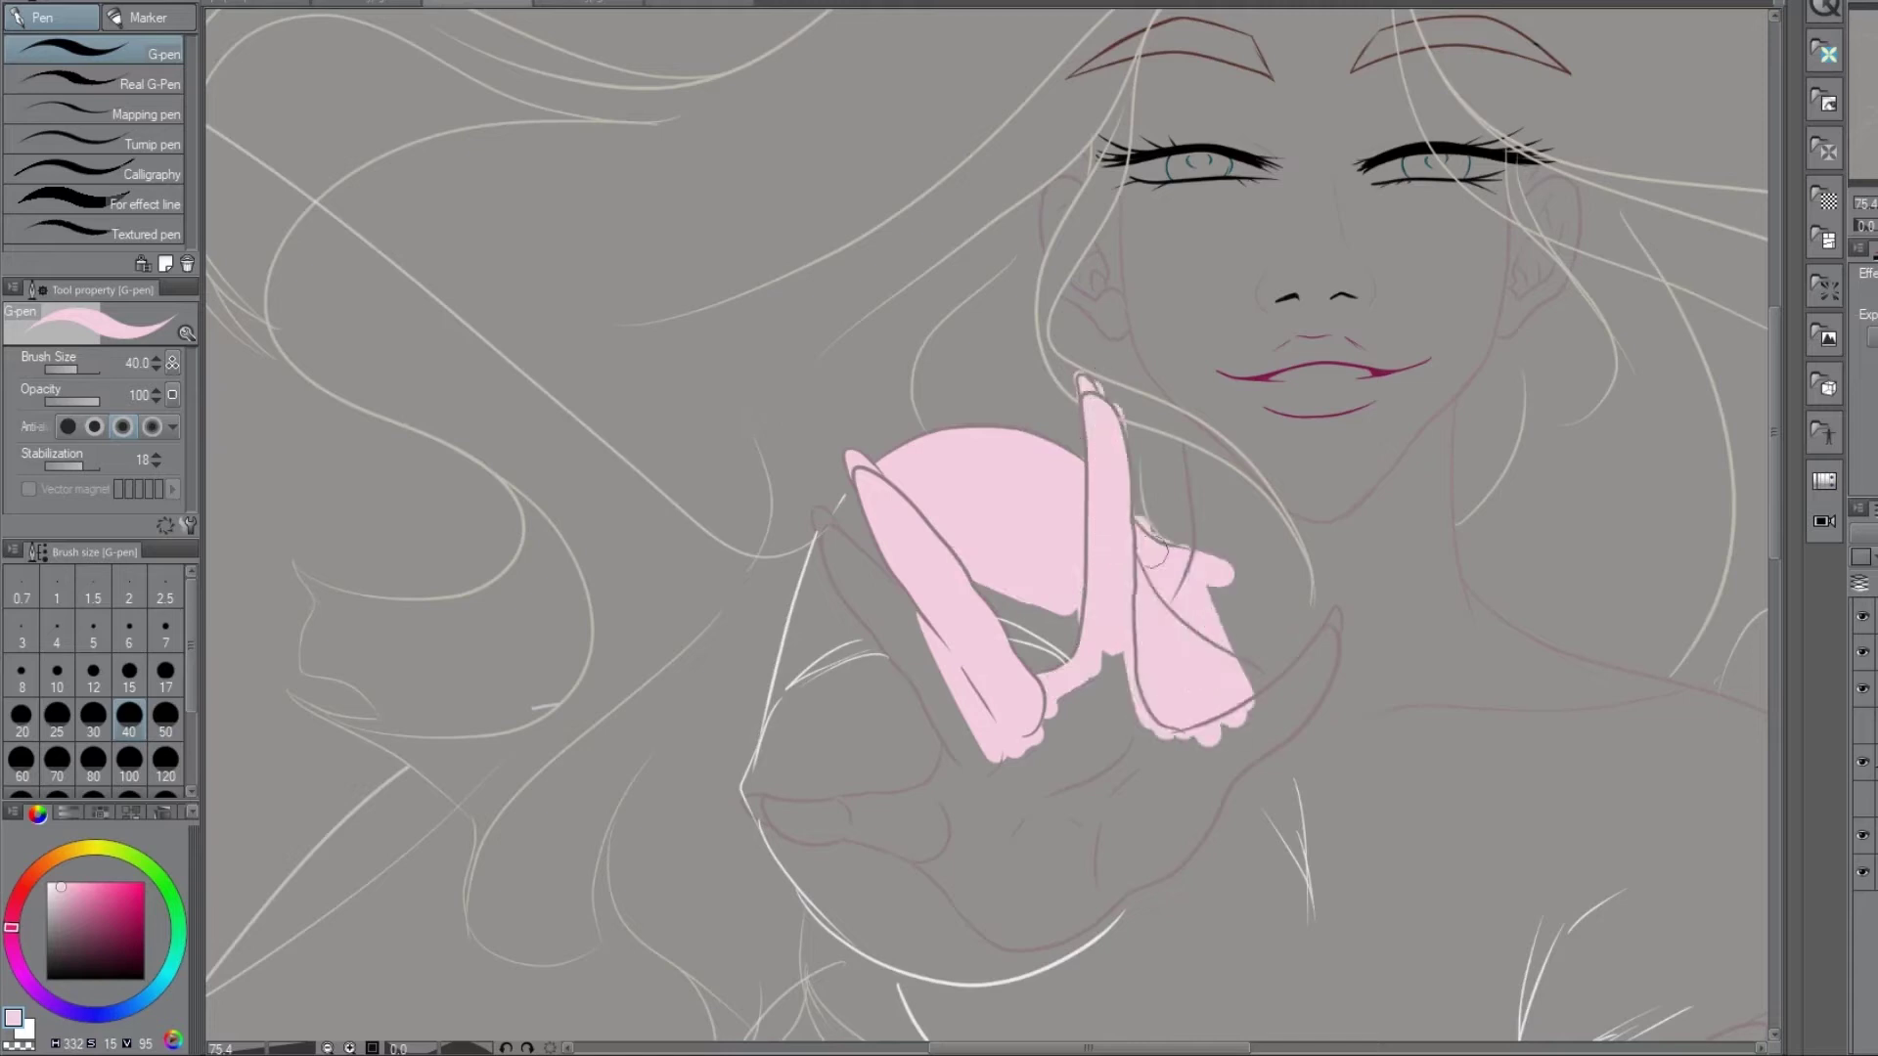
pyautogui.moveTo(1188, 440); pyautogui.dragTo(1291, 704)
pyautogui.moveTo(826, 508)
pyautogui.mouseDown()
pyautogui.moveTo(929, 675)
pyautogui.moveTo(1124, 831)
pyautogui.moveTo(1311, 685)
pyautogui.mouseUp()
pyautogui.moveTo(1125, 909)
pyautogui.mouseDown()
pyautogui.moveTo(743, 797)
pyautogui.moveTo(751, 826)
pyautogui.moveTo(959, 931)
pyautogui.mouseUp()
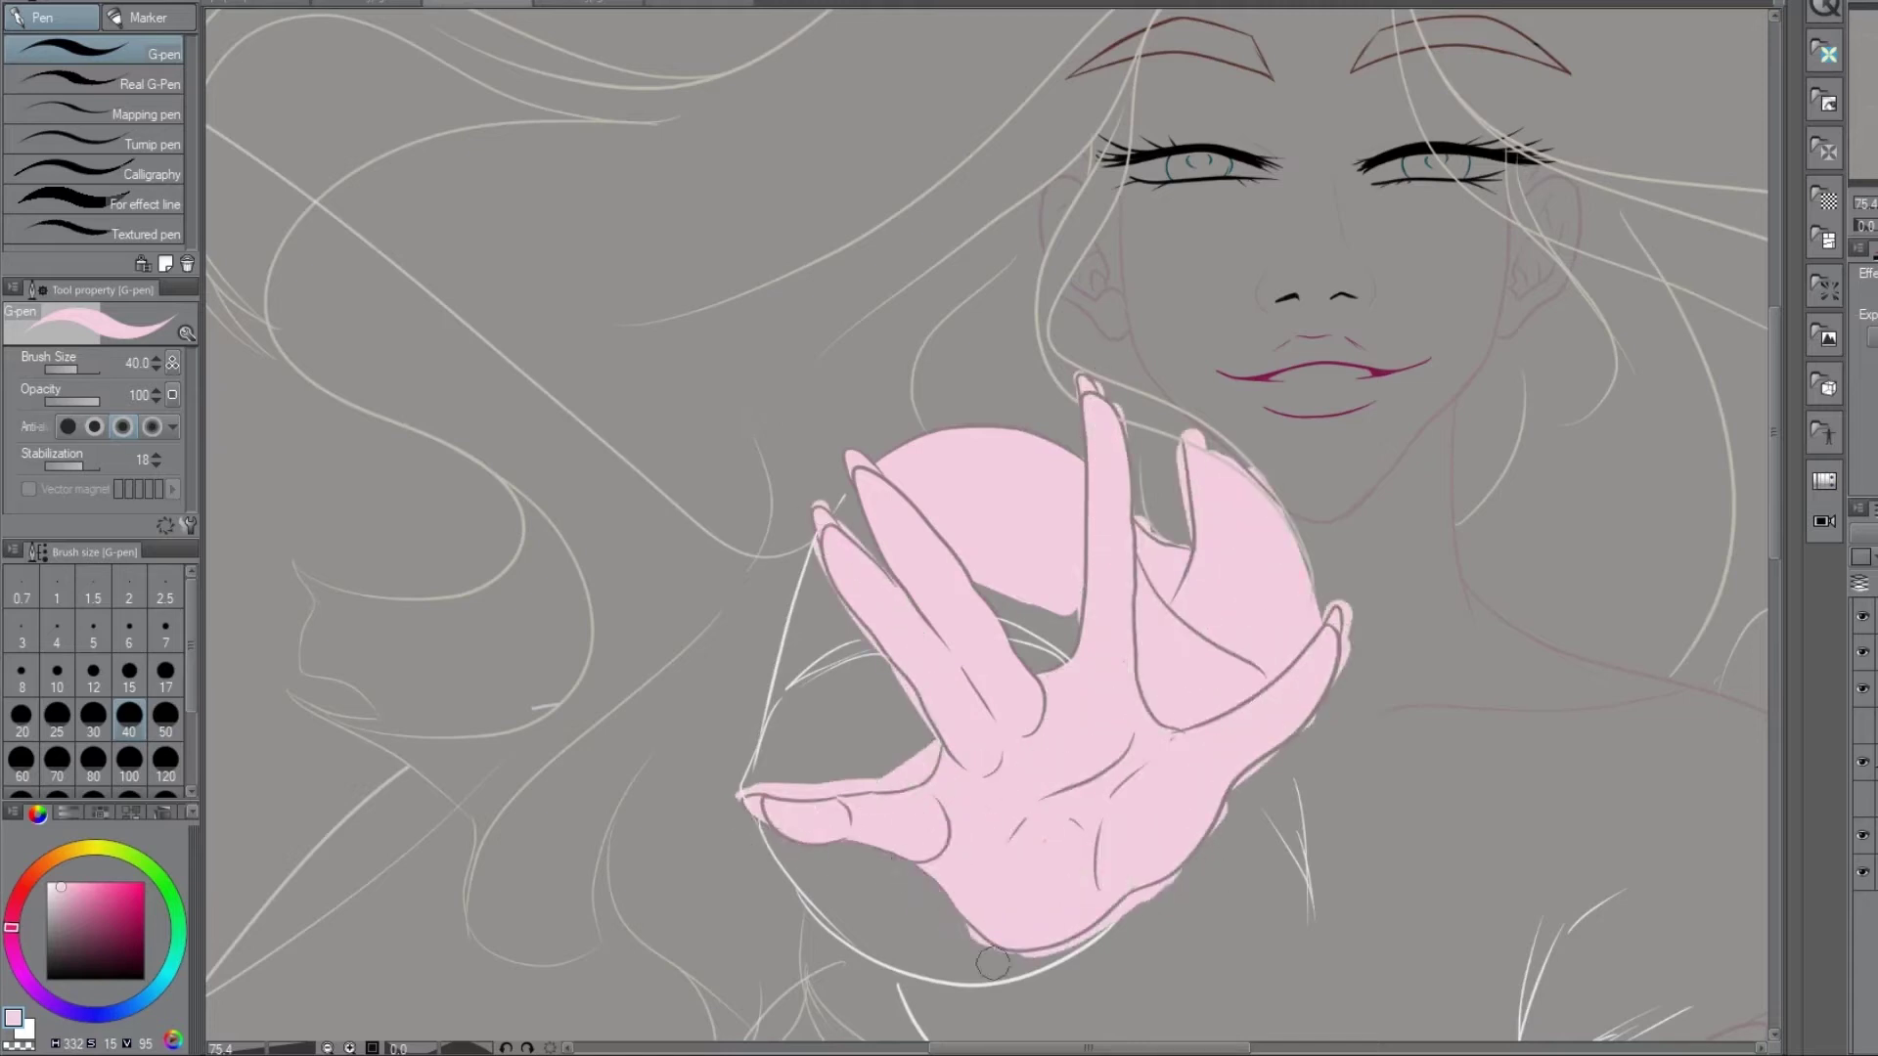
pyautogui.moveTo(768, 790); pyautogui.dragTo(902, 739)
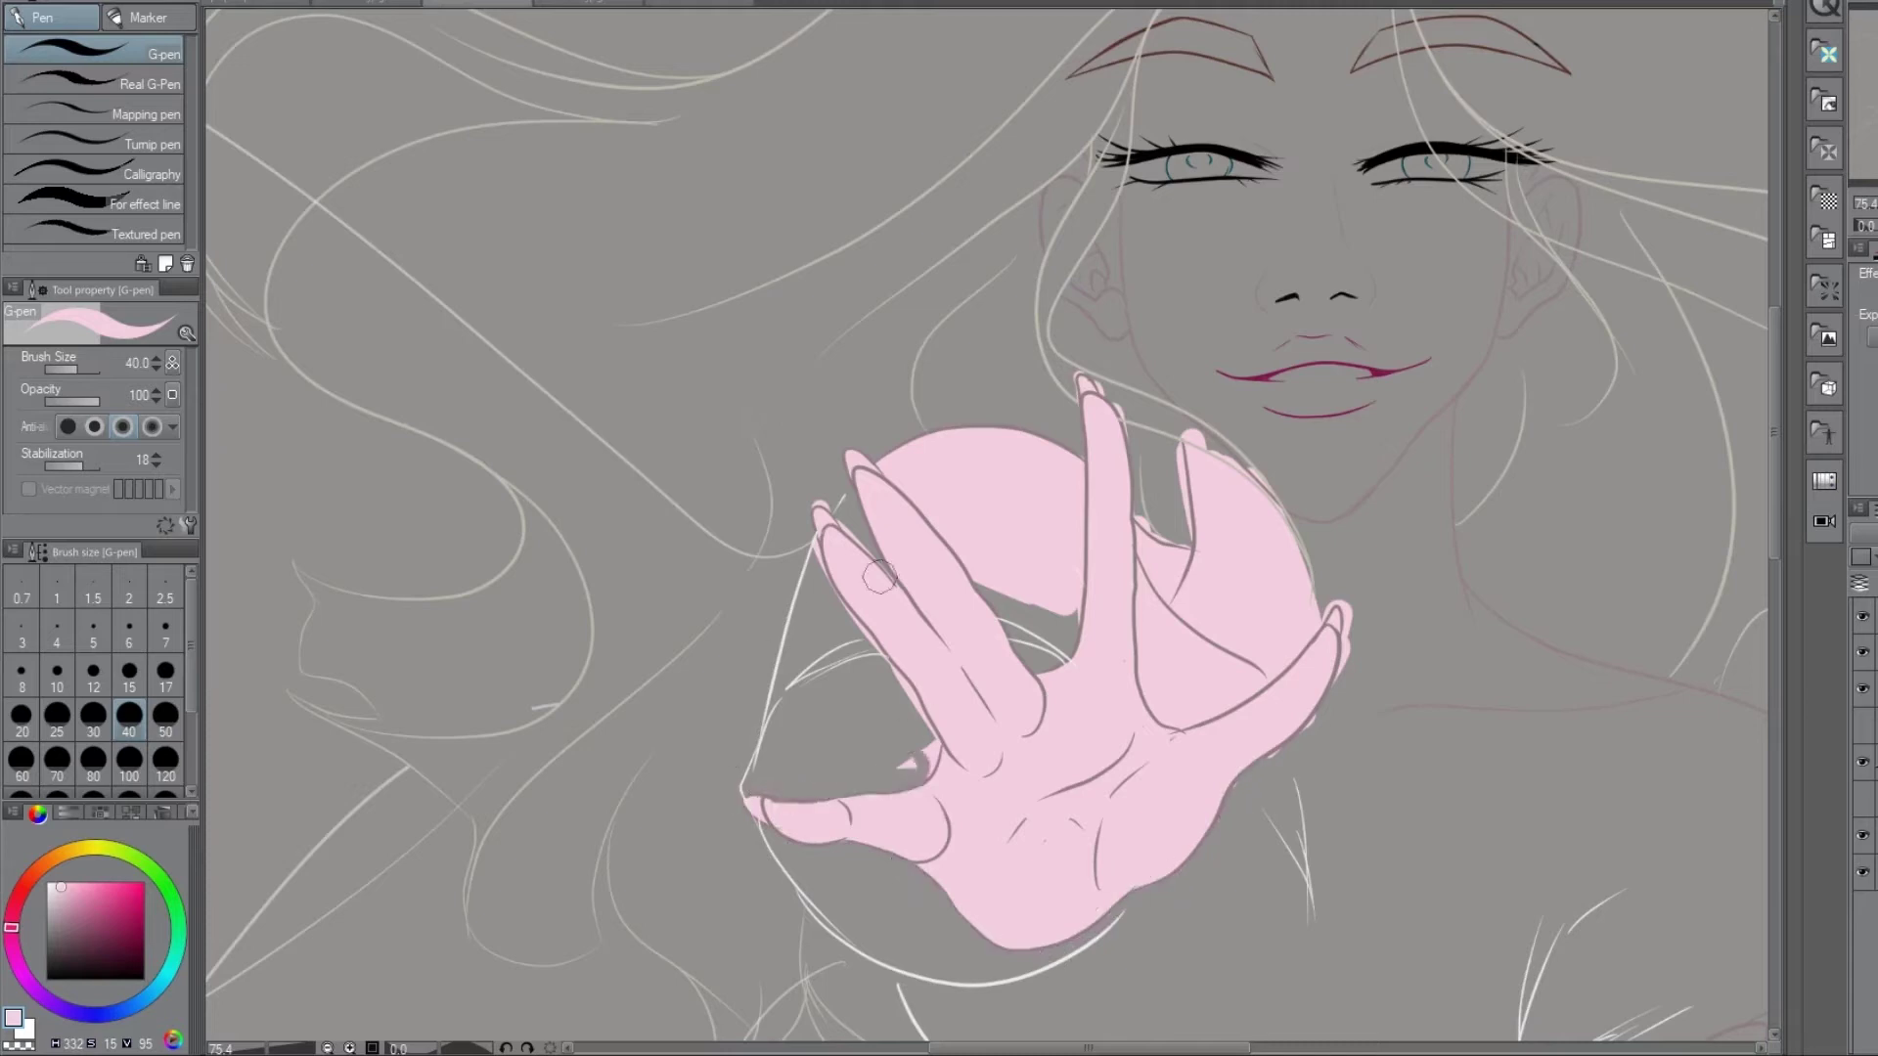
# - Paint the face, ears, neck, shoulders and upper chest in the same light pink base colour
pyautogui.moveTo(1106, 608)
pyautogui.mouseDown()
pyautogui.moveTo(1321, 548)
pyautogui.moveTo(1232, 352)
pyautogui.moveTo(1075, 195)
pyautogui.moveTo(1341, 275)
pyautogui.moveTo(1467, 196)
pyautogui.moveTo(1223, 58)
pyautogui.mouseUp()
pyautogui.moveTo(1774, 467)
pyautogui.mouseDown()
pyautogui.moveTo(1790, 375)
pyautogui.moveTo(1789, 455)
pyautogui.mouseUp()
pyautogui.moveTo(1283, 796)
pyautogui.mouseDown()
pyautogui.moveTo(1389, 704)
pyautogui.moveTo(1545, 744)
pyautogui.moveTo(1606, 787)
pyautogui.moveTo(1078, 787)
pyautogui.mouseUp()
pyautogui.moveTo(1125, 958)
pyautogui.mouseDown()
pyautogui.moveTo(1092, 861)
pyautogui.moveTo(880, 847)
pyautogui.moveTo(1154, 978)
pyautogui.moveTo(1291, 880)
pyautogui.moveTo(1262, 762)
pyautogui.mouseUp()
pyautogui.moveTo(1790, 373); pyautogui.dragTo(1788, 547)
# - Fill the lower outstretched hand with light pink, using the fill that refers to other layers
pyautogui.press('g')
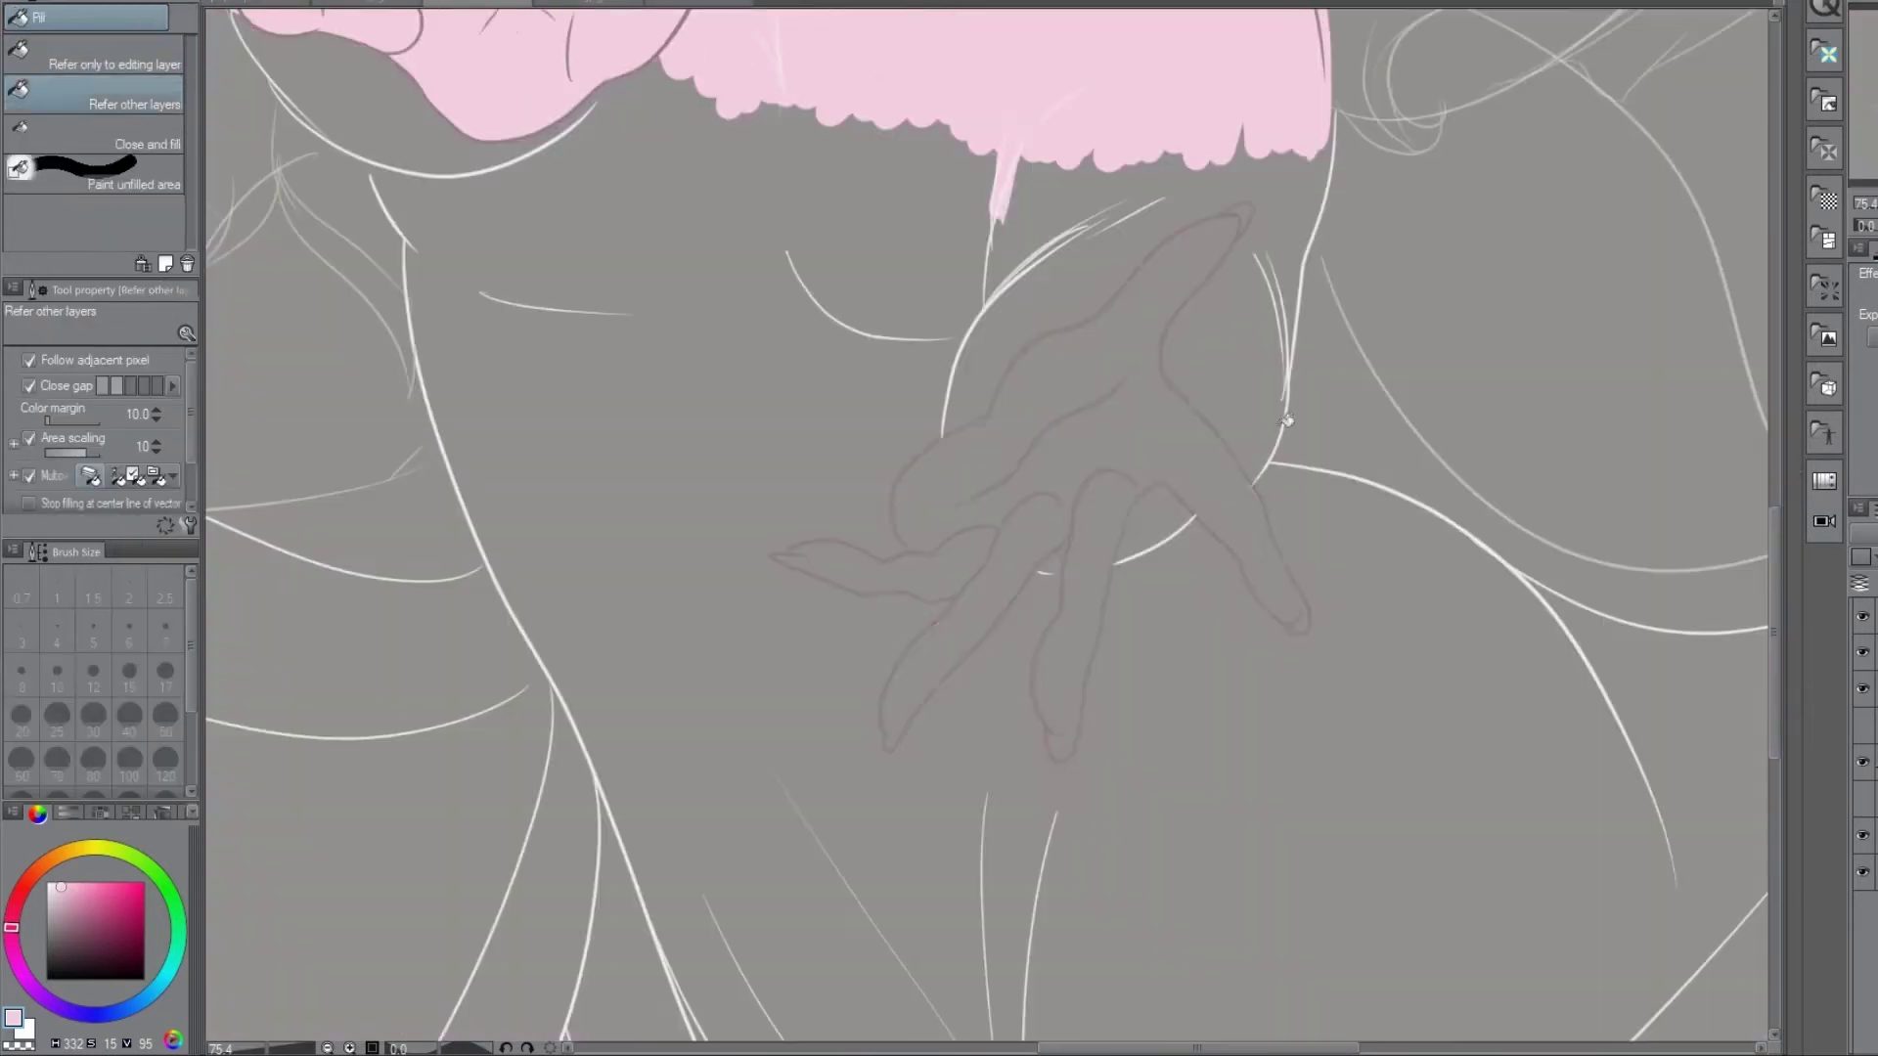
pyautogui.click(1008, 533)
pyautogui.hotkey('ctrl', '-')
# - Fill the main hair masses on both sides of the head with creamy white and undo the last fill
pyautogui.scroll(1, 1786, 347)
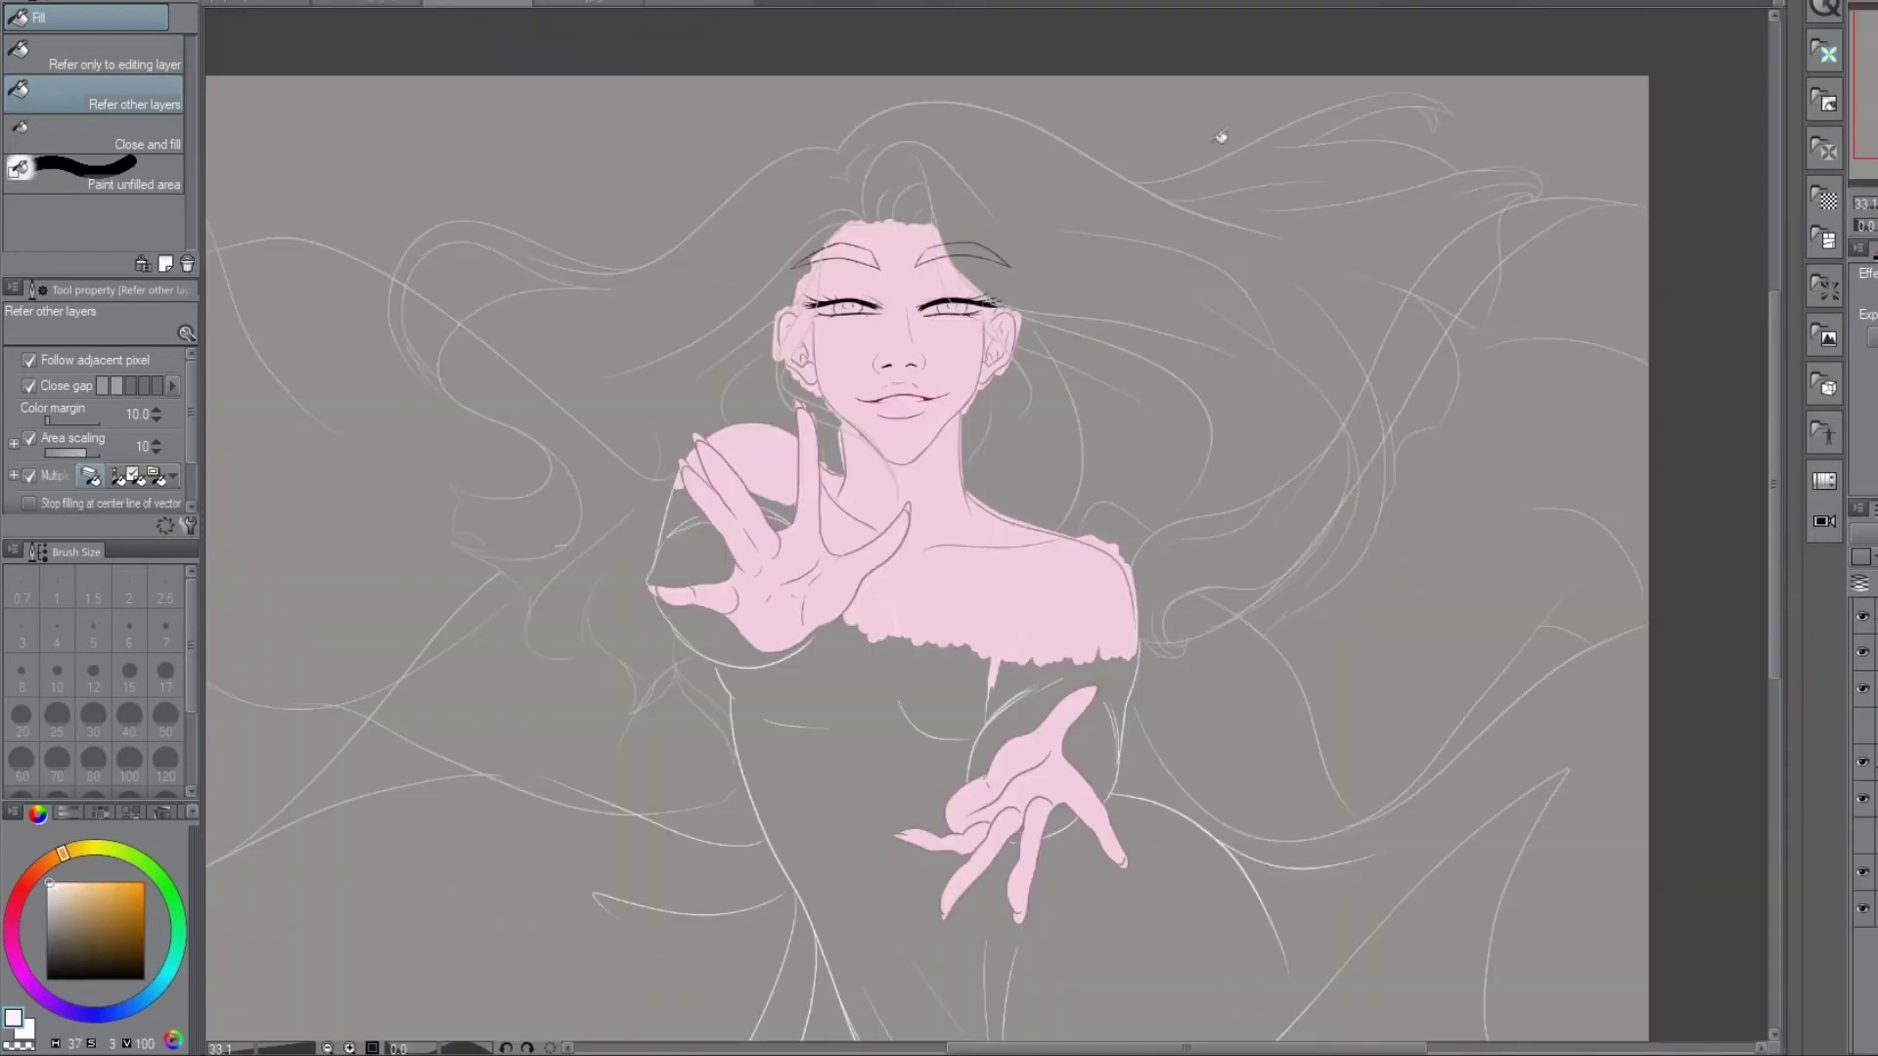
pyautogui.click(1461, 285)
pyautogui.click(489, 308)
pyautogui.click(547, 587)
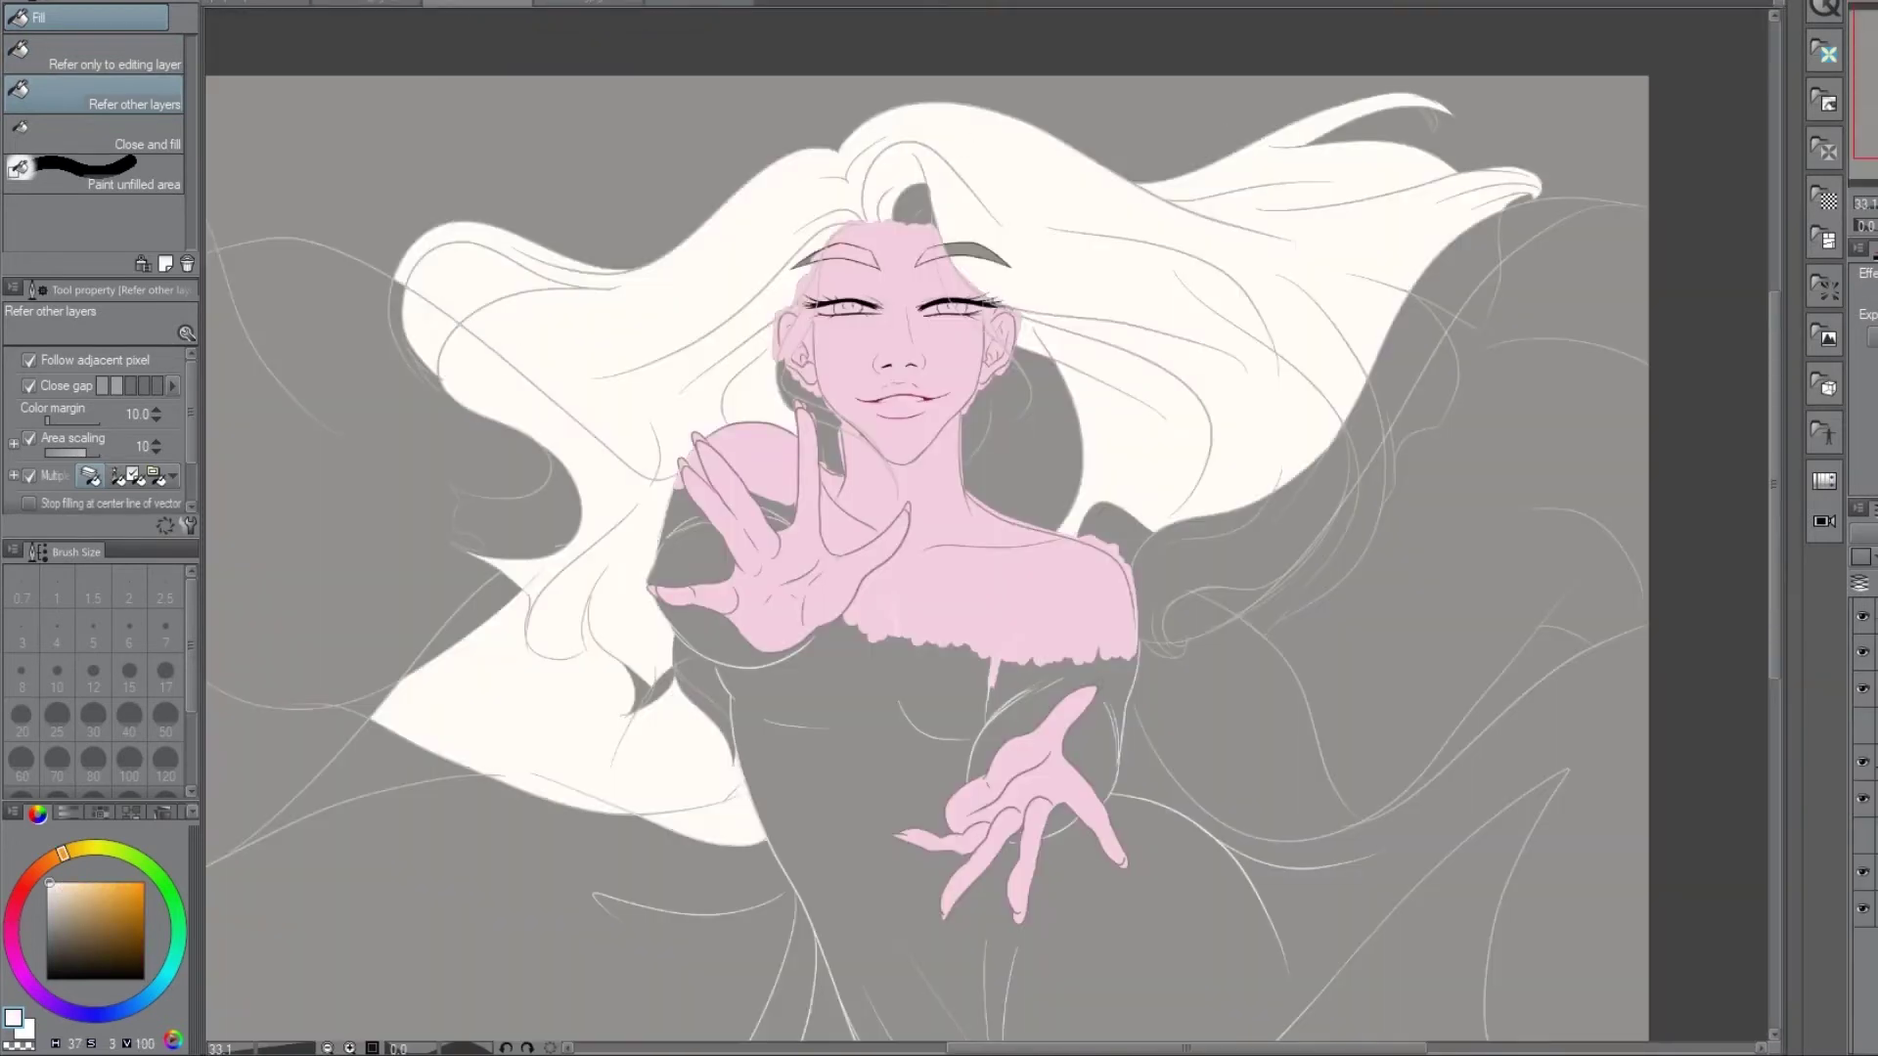
pyautogui.hotkey('ctrl', 'z')
# - Fill the remaining hair areas beside the neck, at the forehead and in the outer right locks with creamy white, undoing the last fill
pyautogui.click(1017, 440)
pyautogui.click(808, 392)
pyautogui.click(912, 203)
pyautogui.click(1223, 548)
pyautogui.click(1428, 371)
pyautogui.click(690, 537)
pyautogui.hotkey('ctrl', 'z')
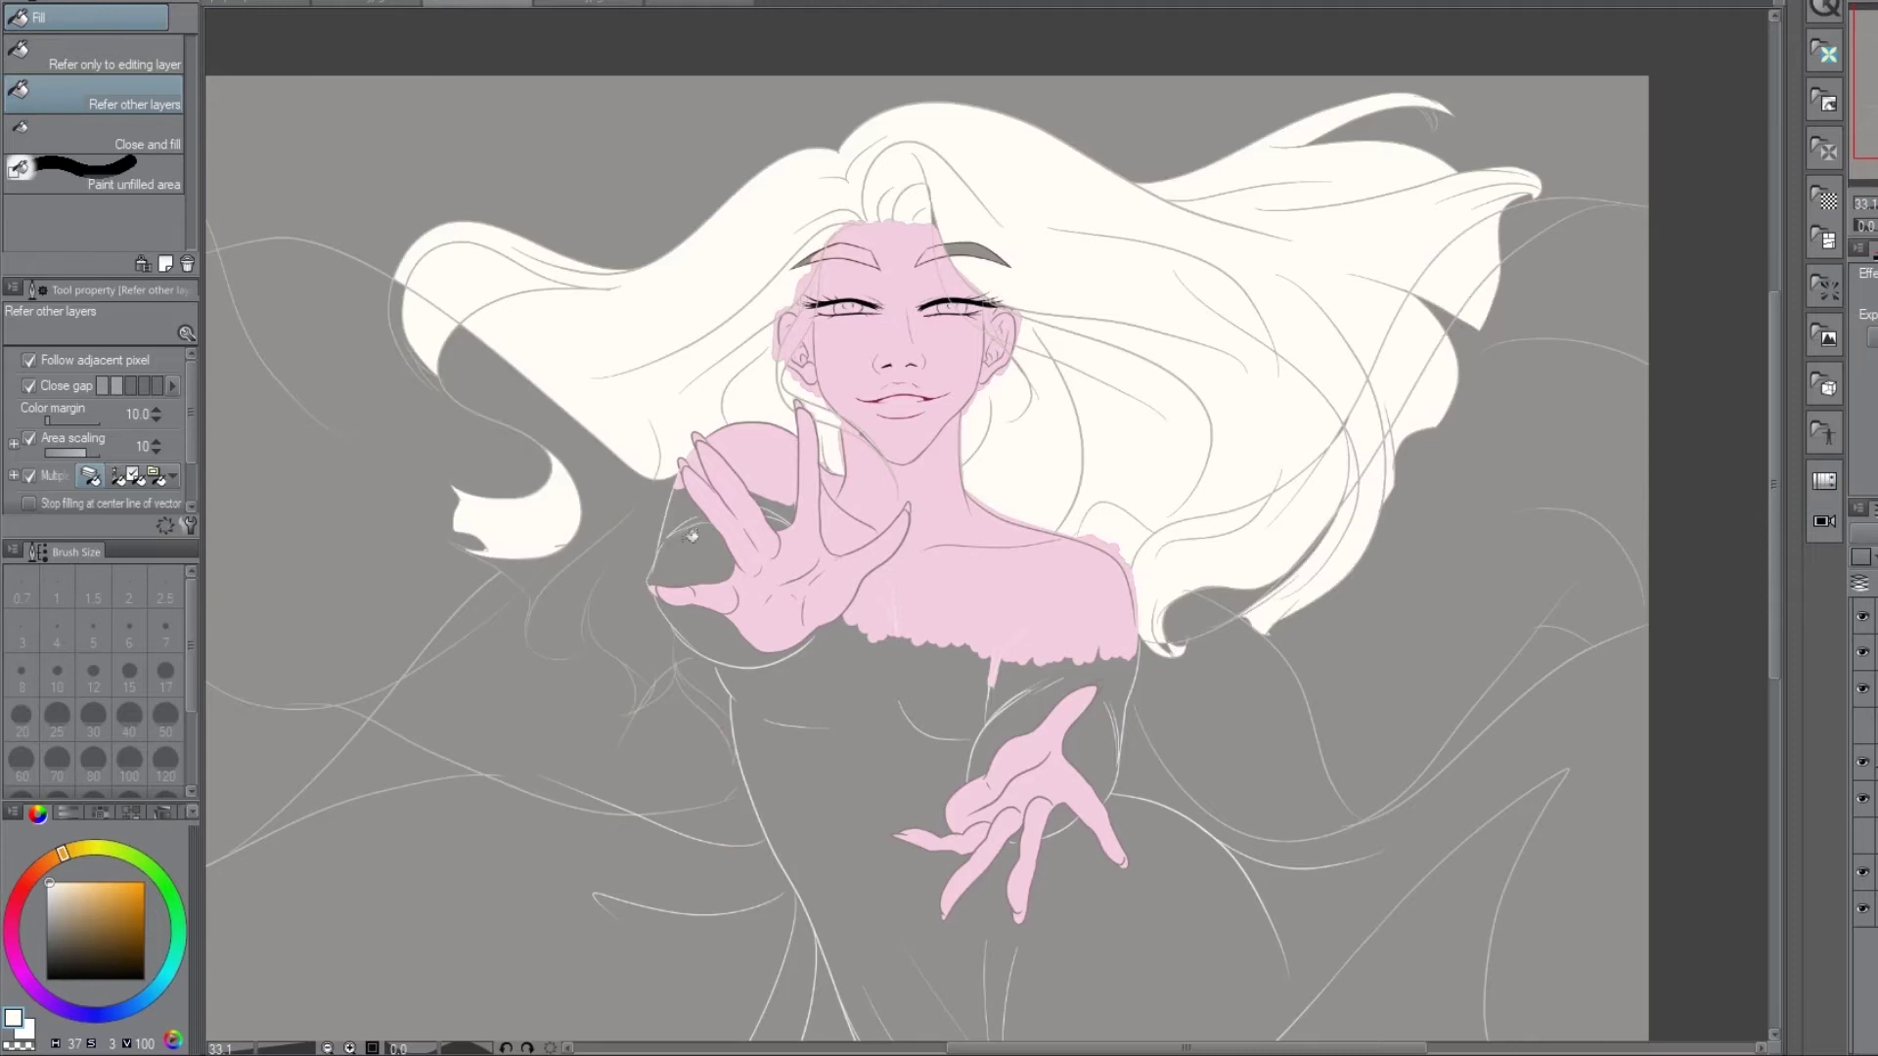
# - Paint the unfilled lower-left hair locks and their tips creamy white with the size 40 G-pen
pyautogui.hotkey('ctrl', '+')
pyautogui.press('p')
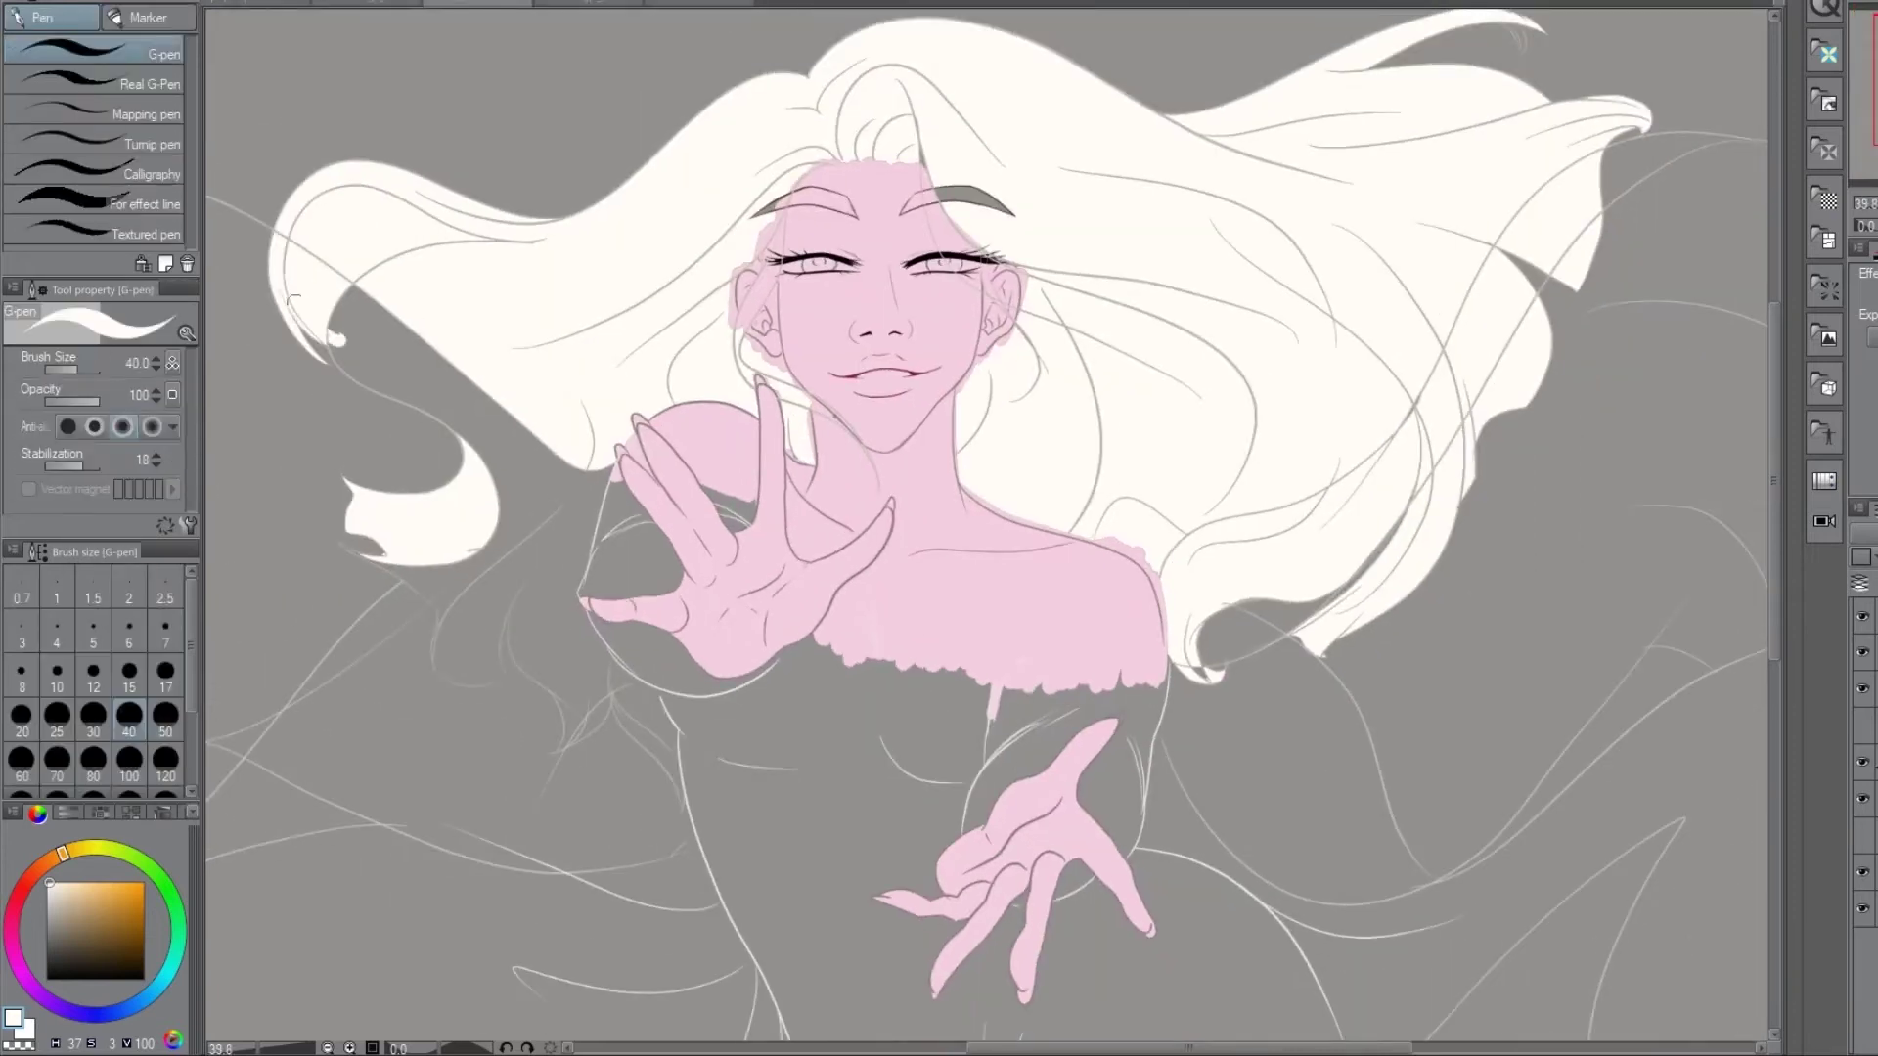
pyautogui.hotkey('ctrl', '+')
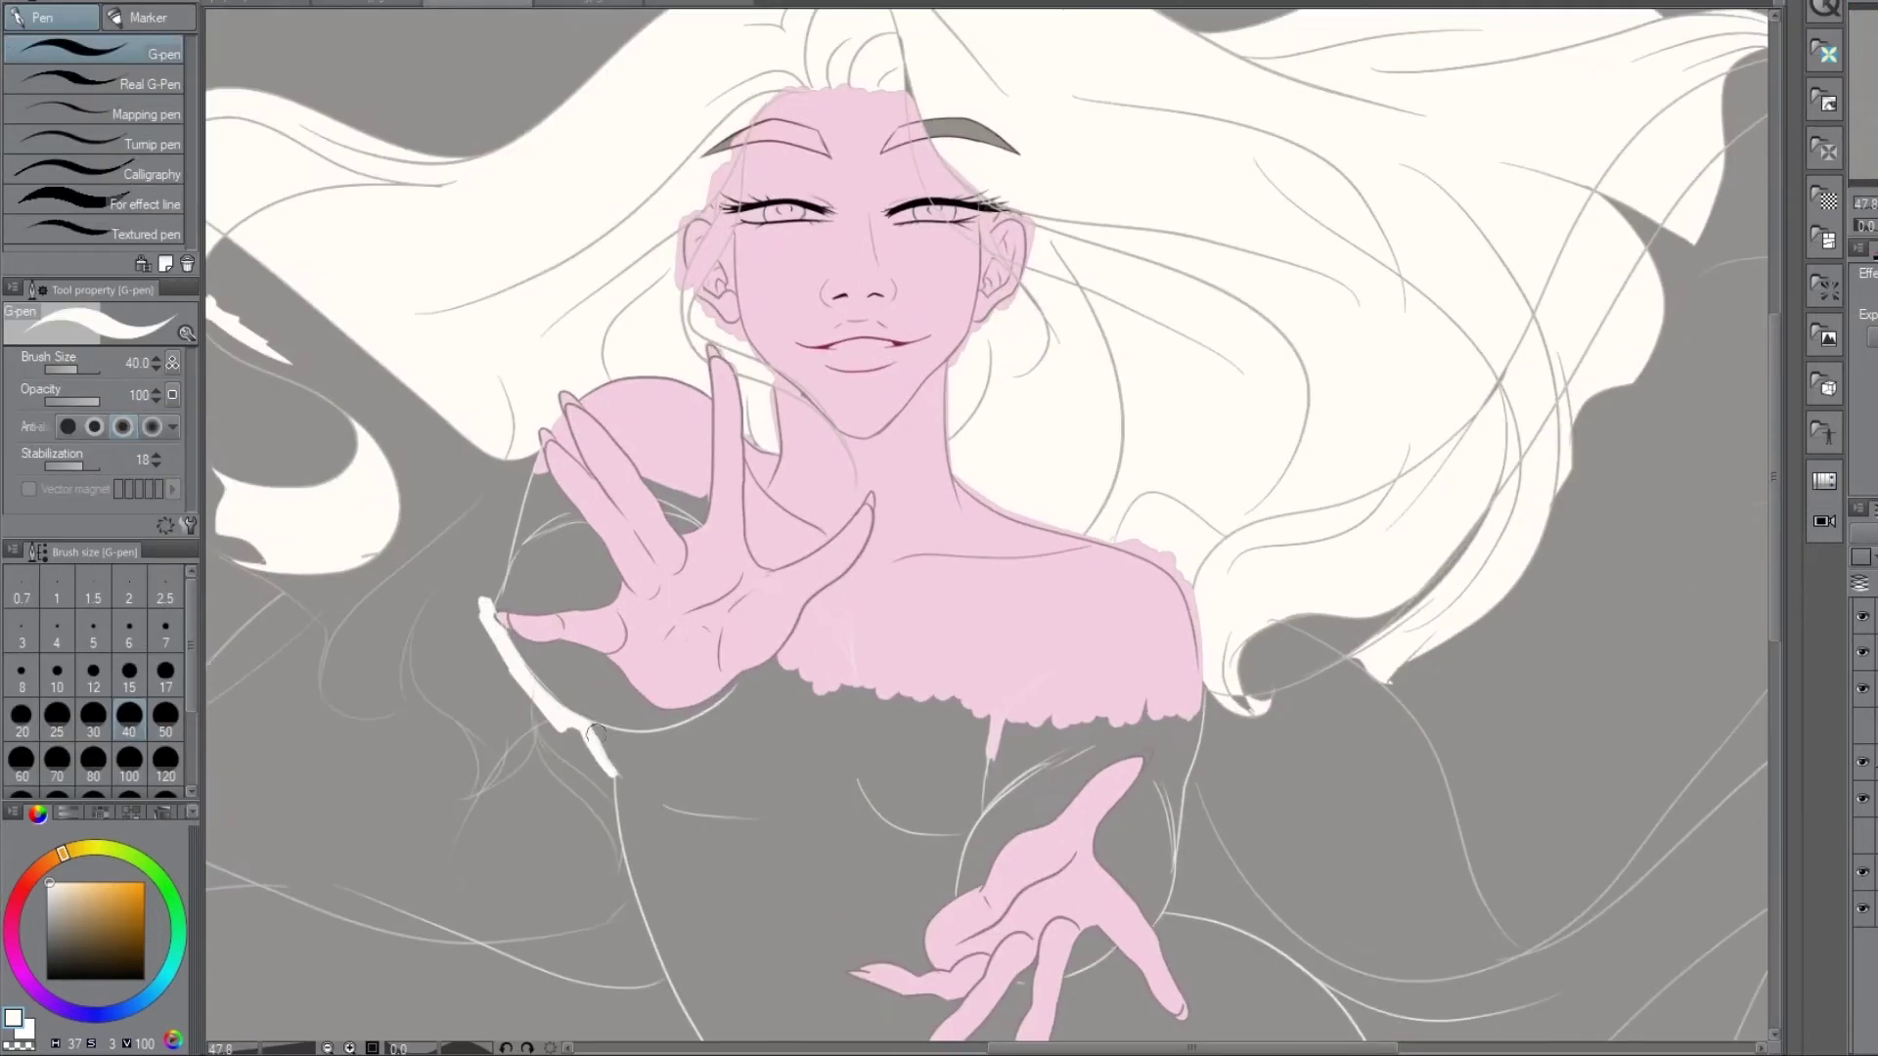
pyautogui.moveTo(321, 685); pyautogui.dragTo(412, 697)
pyautogui.click(348, 692)
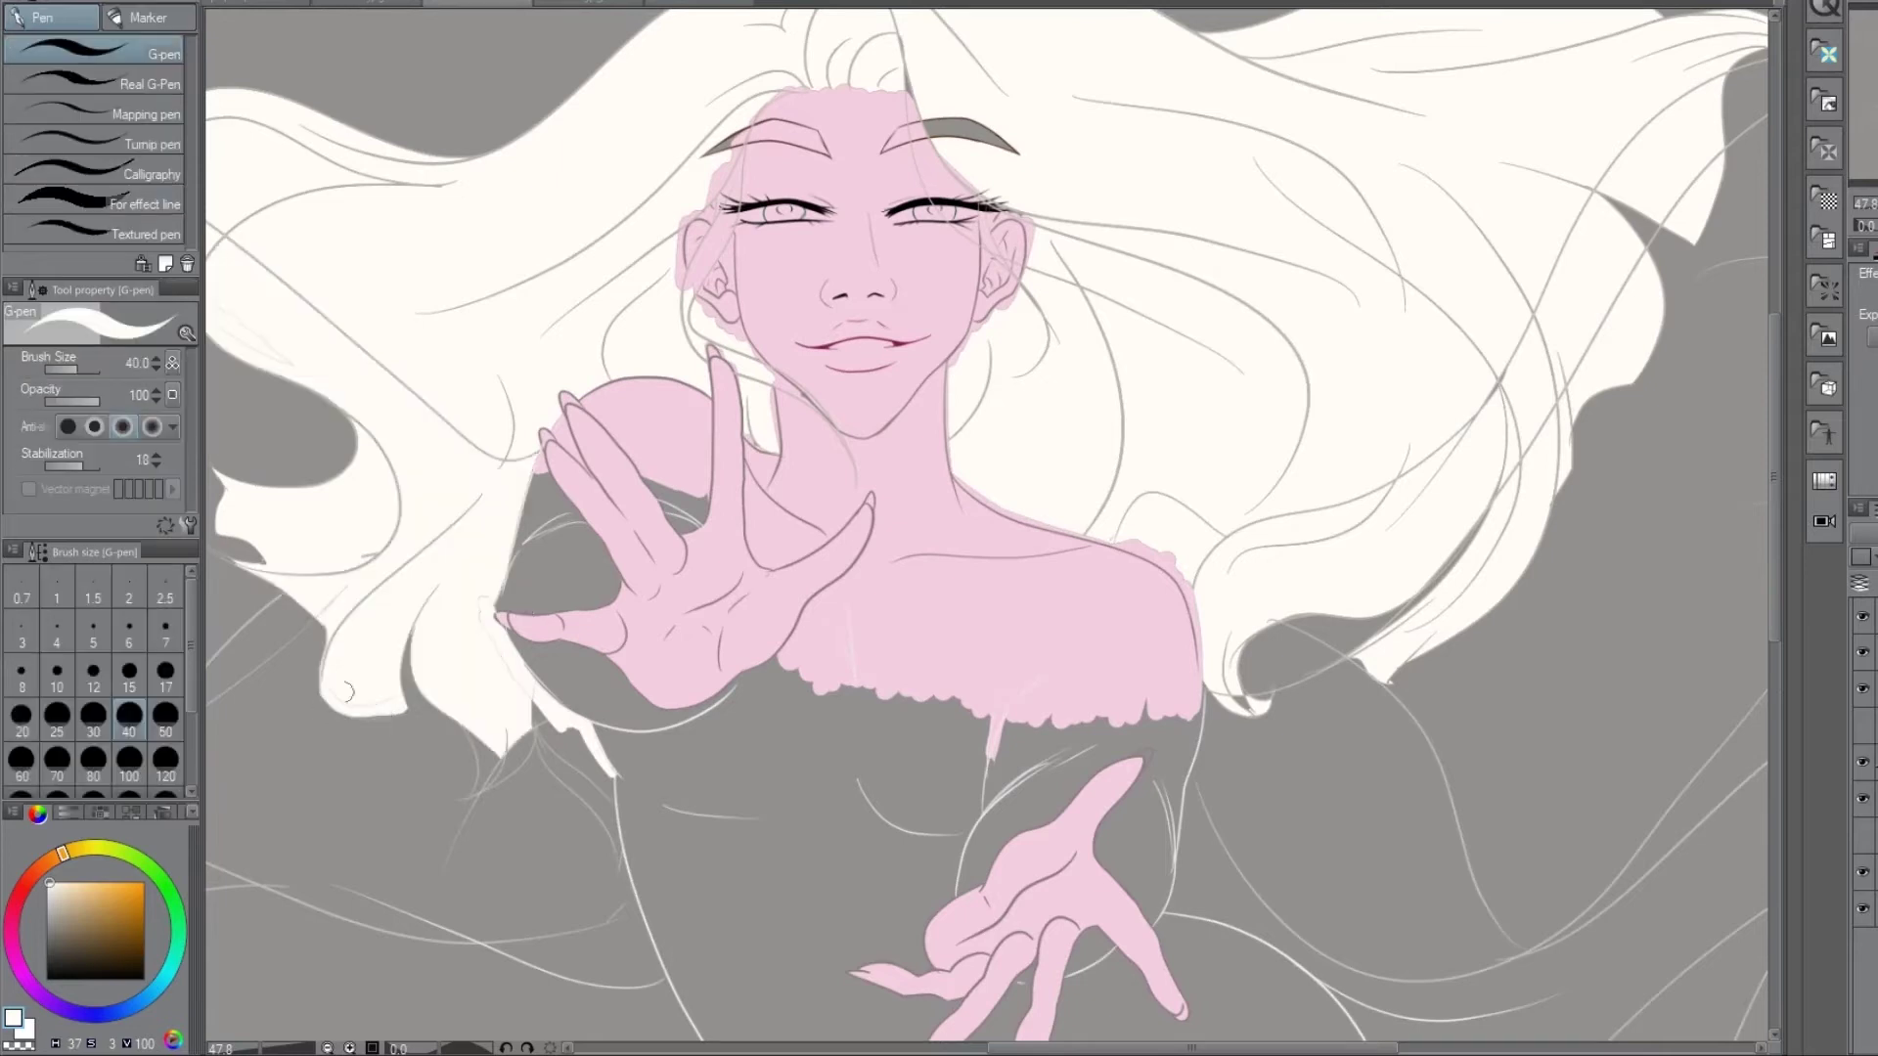
pyautogui.click(531, 703)
pyautogui.click(596, 807)
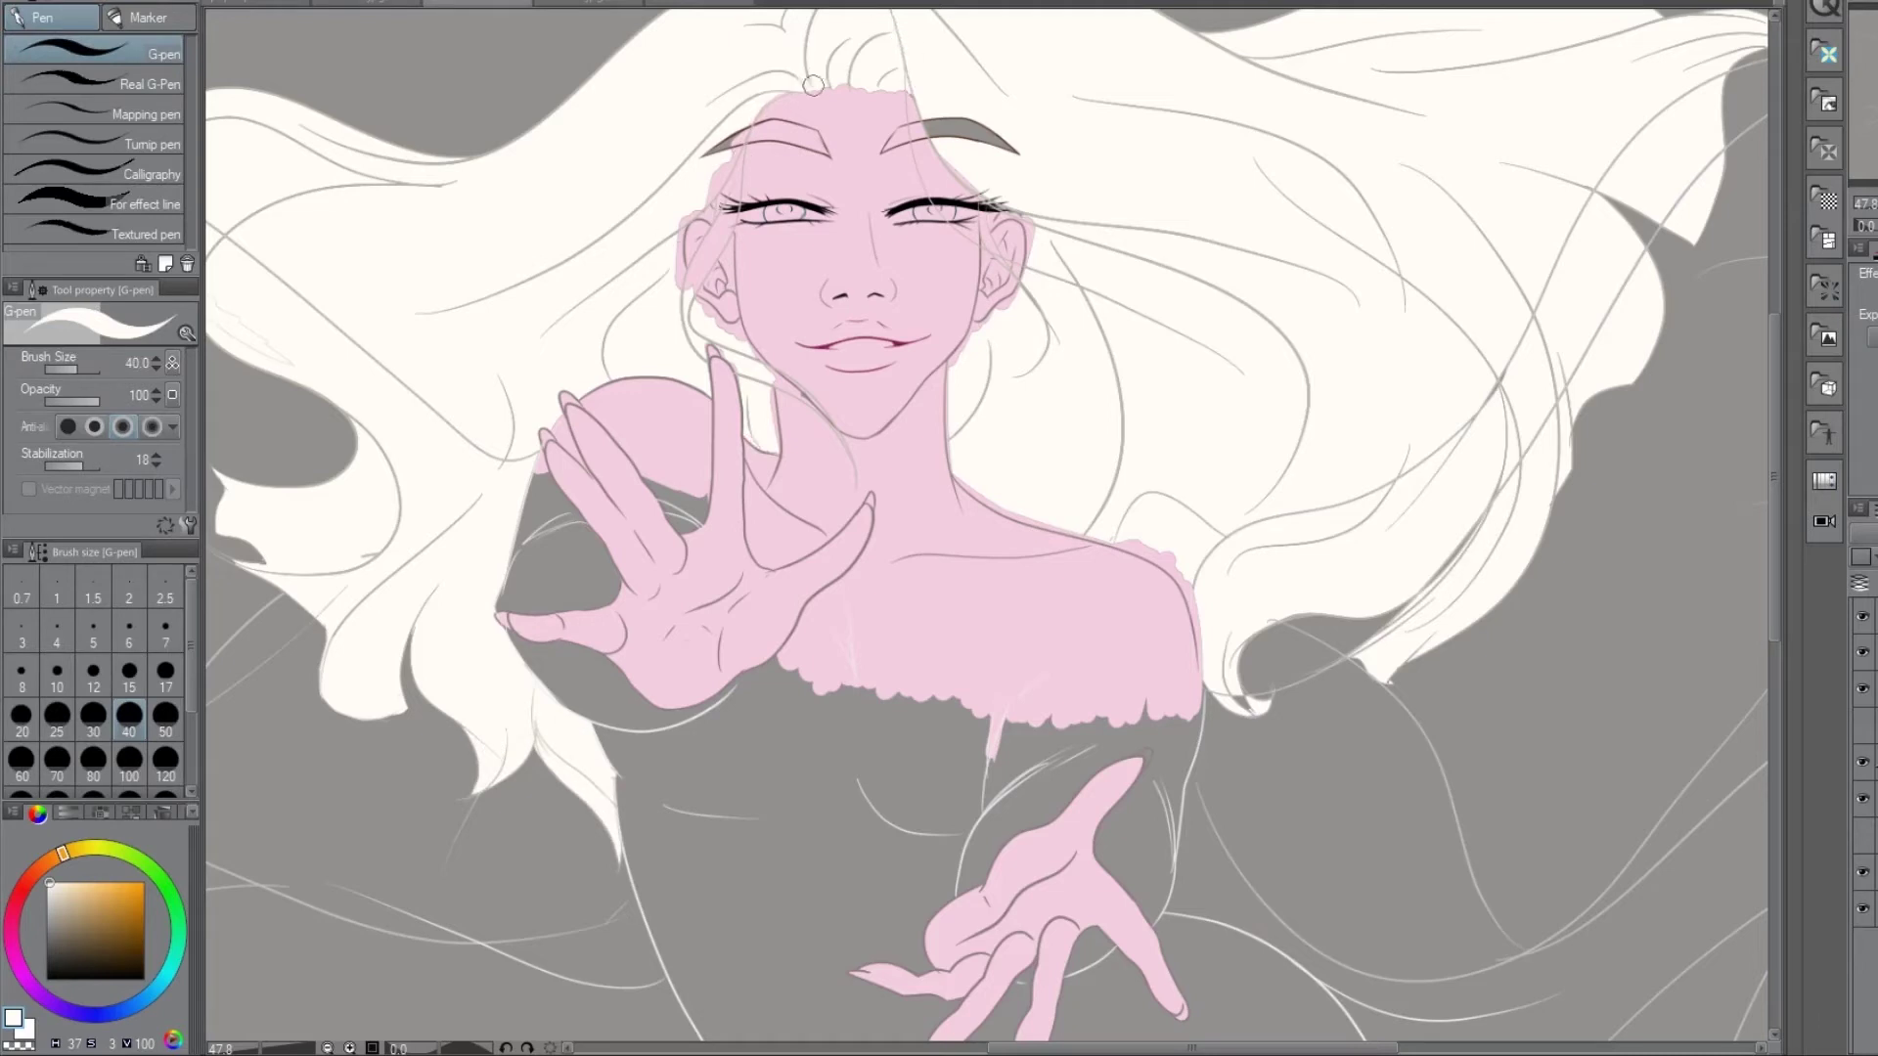
# - Paint the strand crossing the jaw and the hair curl beside the right shoulder creamy white
pyautogui.scroll(4, 954, 402)
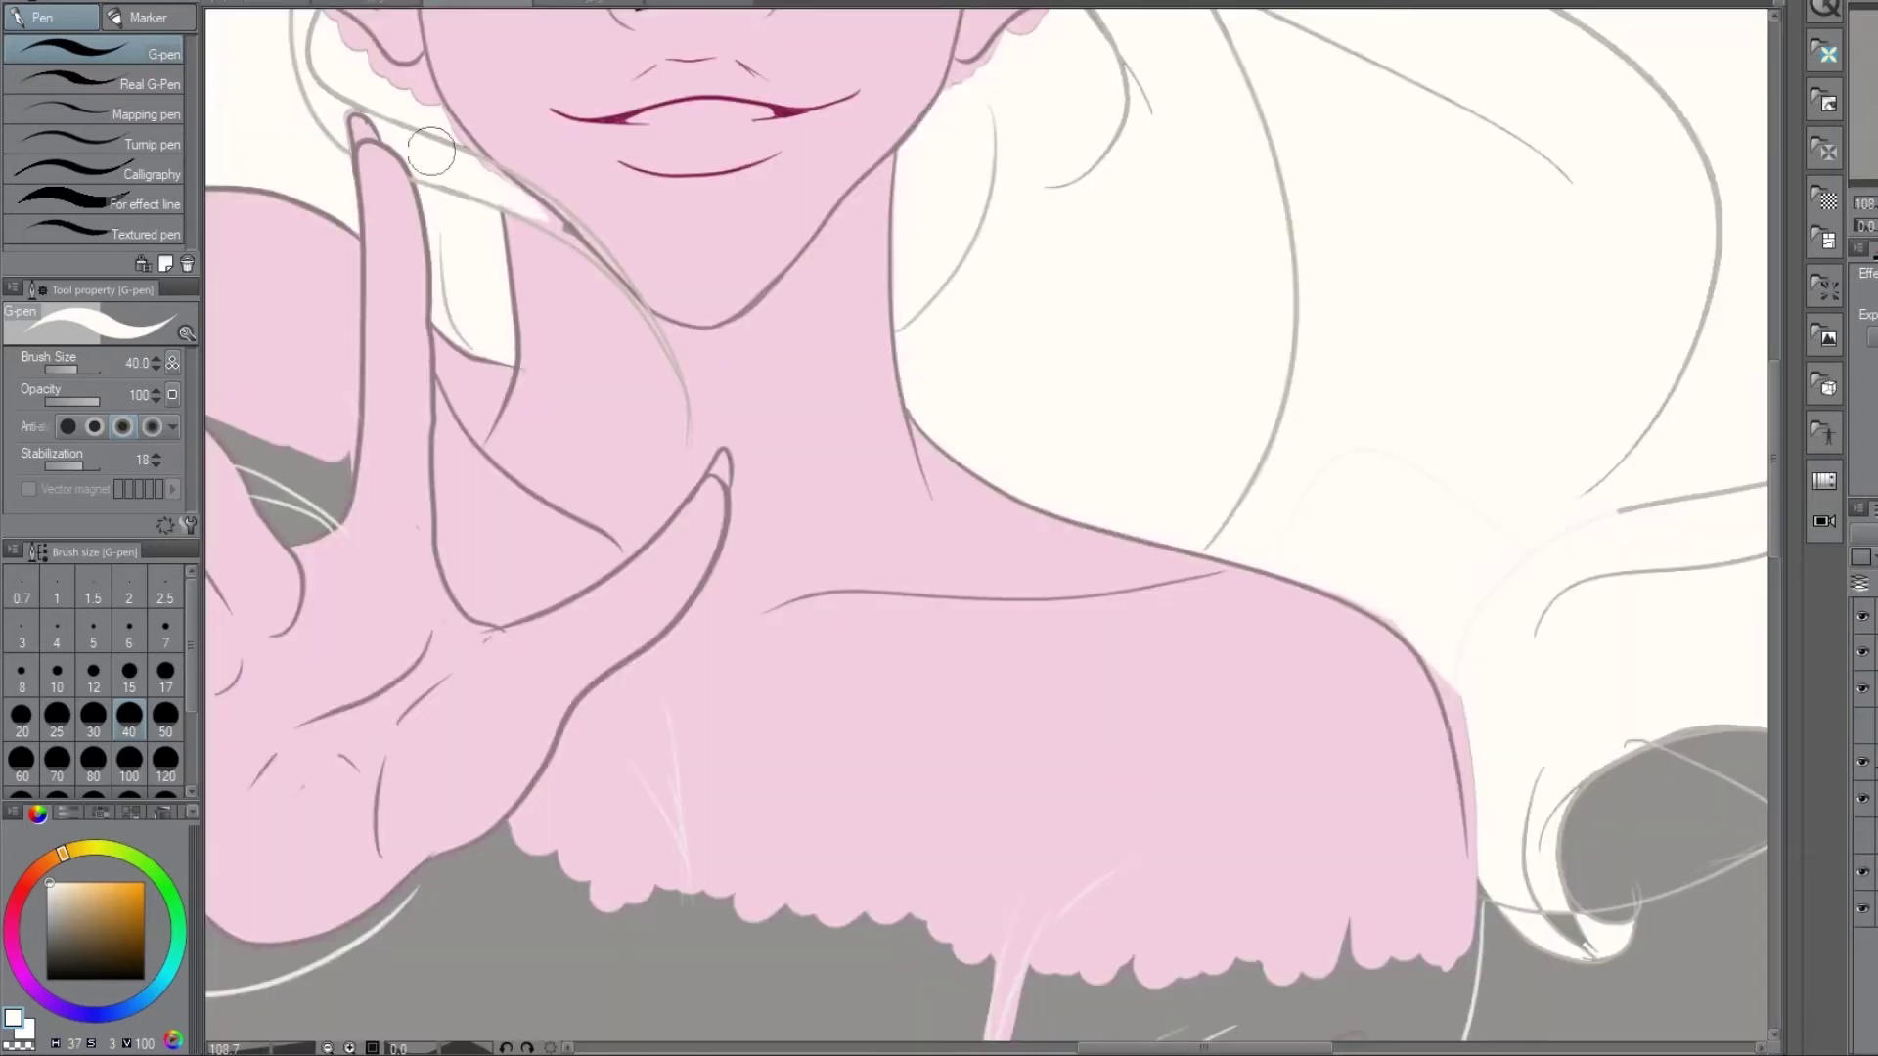
pyautogui.moveTo(432, 152); pyautogui.dragTo(673, 354)
pyautogui.moveTo(1428, 655)
pyautogui.mouseDown()
pyautogui.moveTo(1472, 802)
pyautogui.moveTo(1575, 944)
pyautogui.mouseUp()
pyautogui.moveTo(1594, 860); pyautogui.dragTo(1561, 945)
# - Save the file and paint the hair strands over the left ear and temple creamy white
pyautogui.scroll(5, 1390, 293)
pyautogui.hotkey('ctrl', 's')
pyautogui.moveTo(963, 294)
pyautogui.mouseDown()
pyautogui.moveTo(1081, 343)
pyautogui.moveTo(1076, 499)
pyautogui.mouseUp()
pyautogui.hscroll(-5, 954, 269)
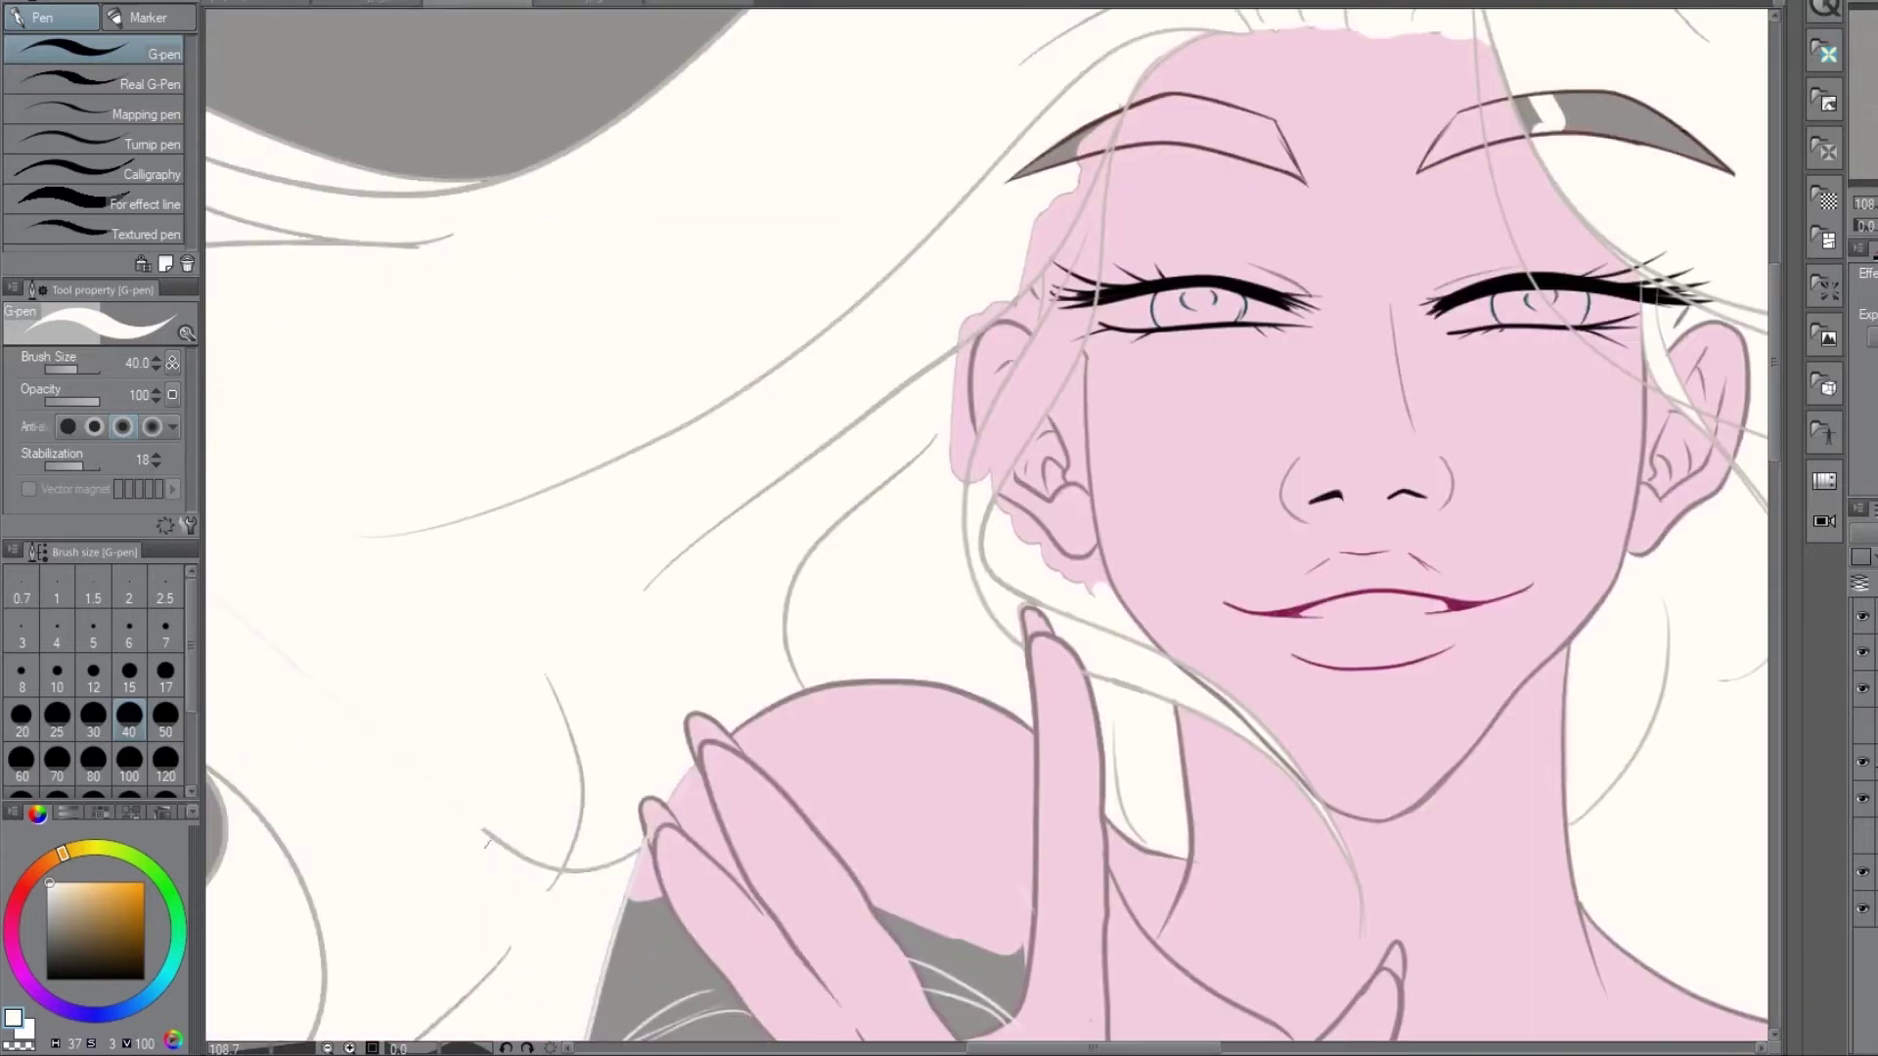
pyautogui.moveTo(966, 517)
pyautogui.mouseDown()
pyautogui.moveTo(1000, 234)
pyautogui.moveTo(1047, 338)
pyautogui.moveTo(1090, 181)
pyautogui.moveTo(1037, 287)
pyautogui.moveTo(978, 518)
pyautogui.moveTo(955, 511)
pyautogui.moveTo(1095, 587)
pyautogui.mouseUp()
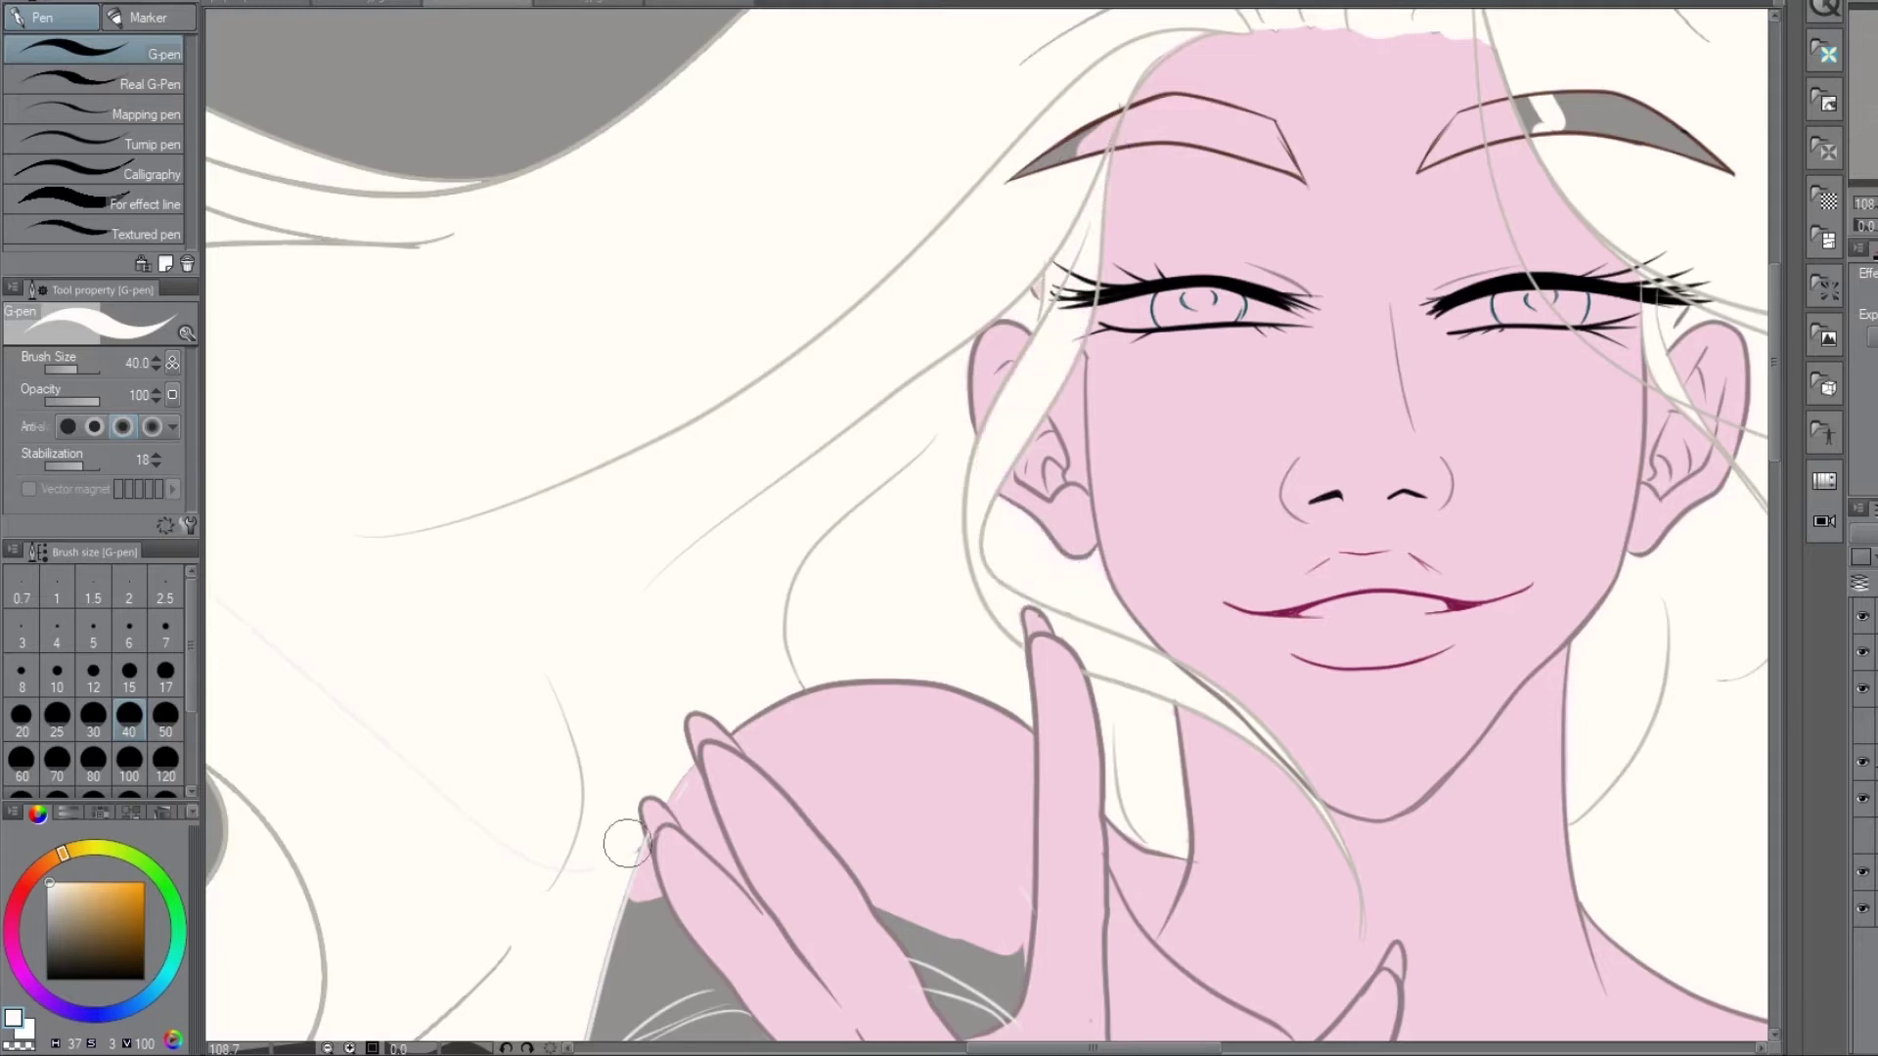
# - Clean up the creamy white fill along the outer edge of the large hair loop on the left
pyautogui.scroll(5, 1076, 587)
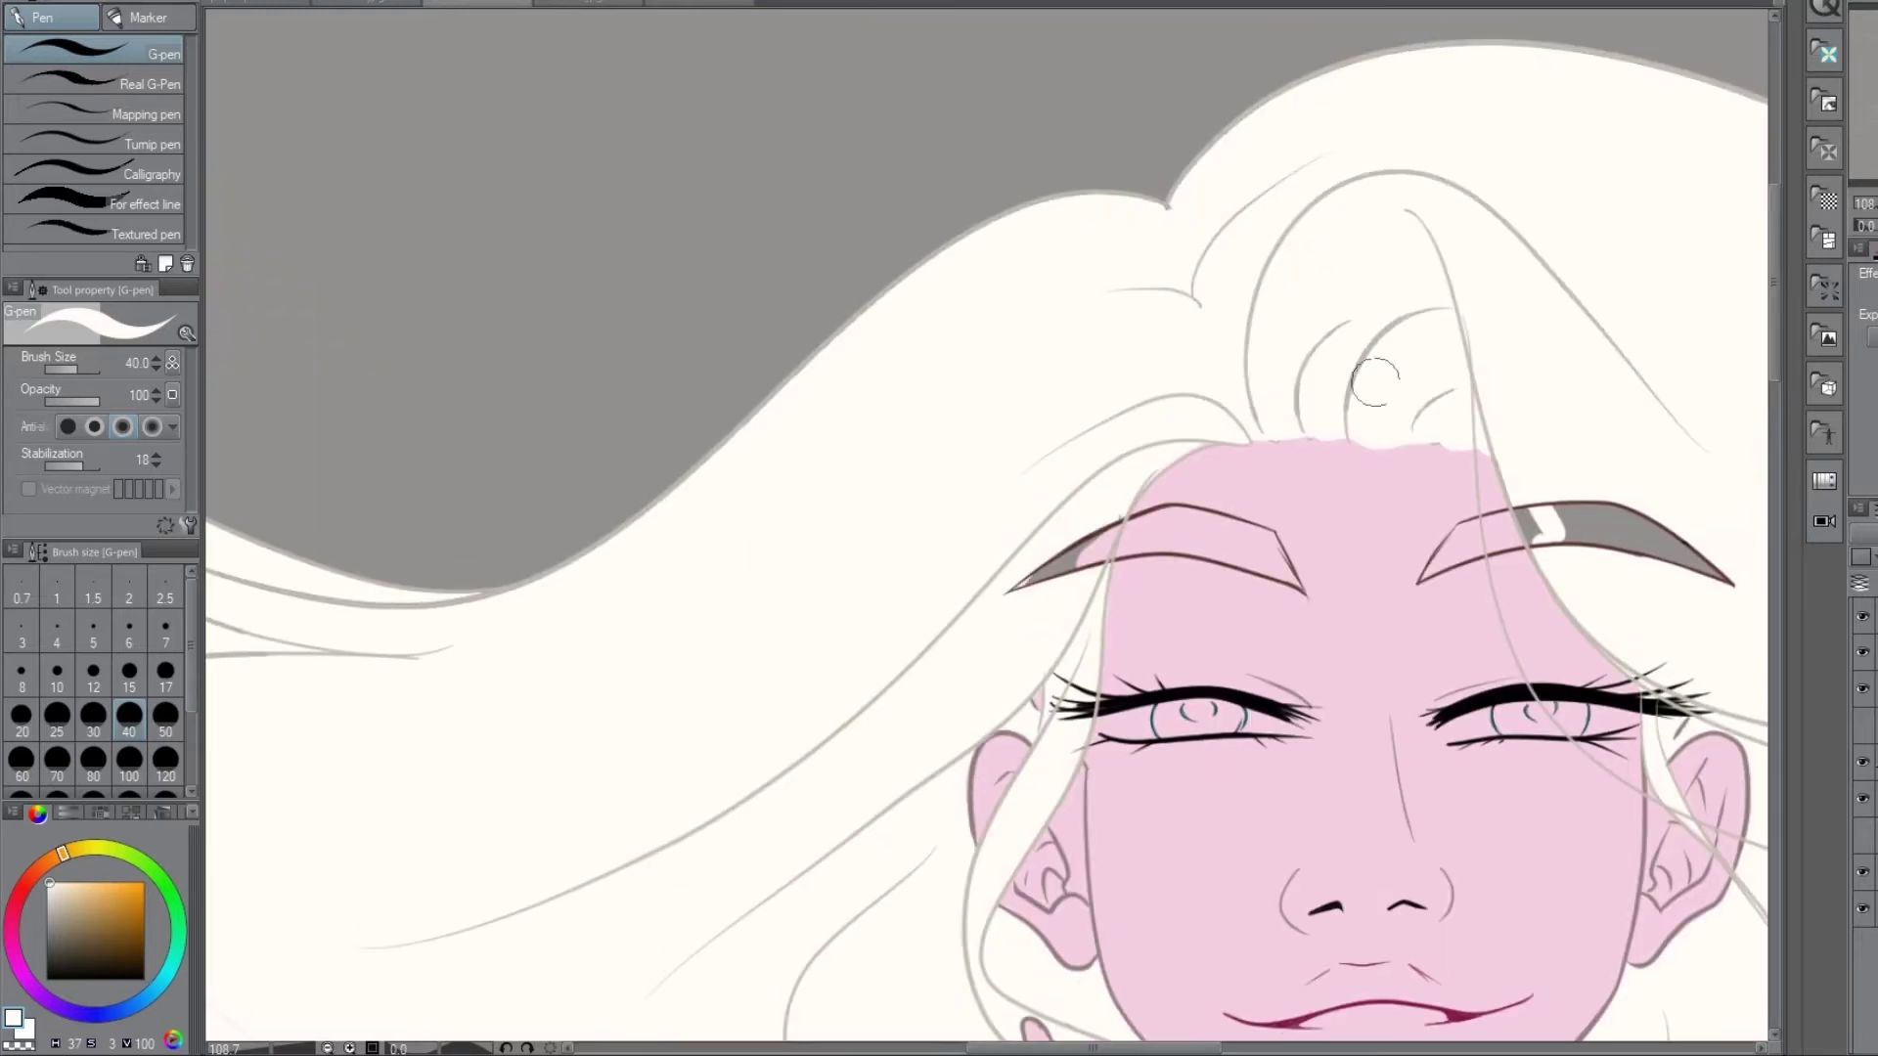
pyautogui.hscroll(-5, 1111, 545)
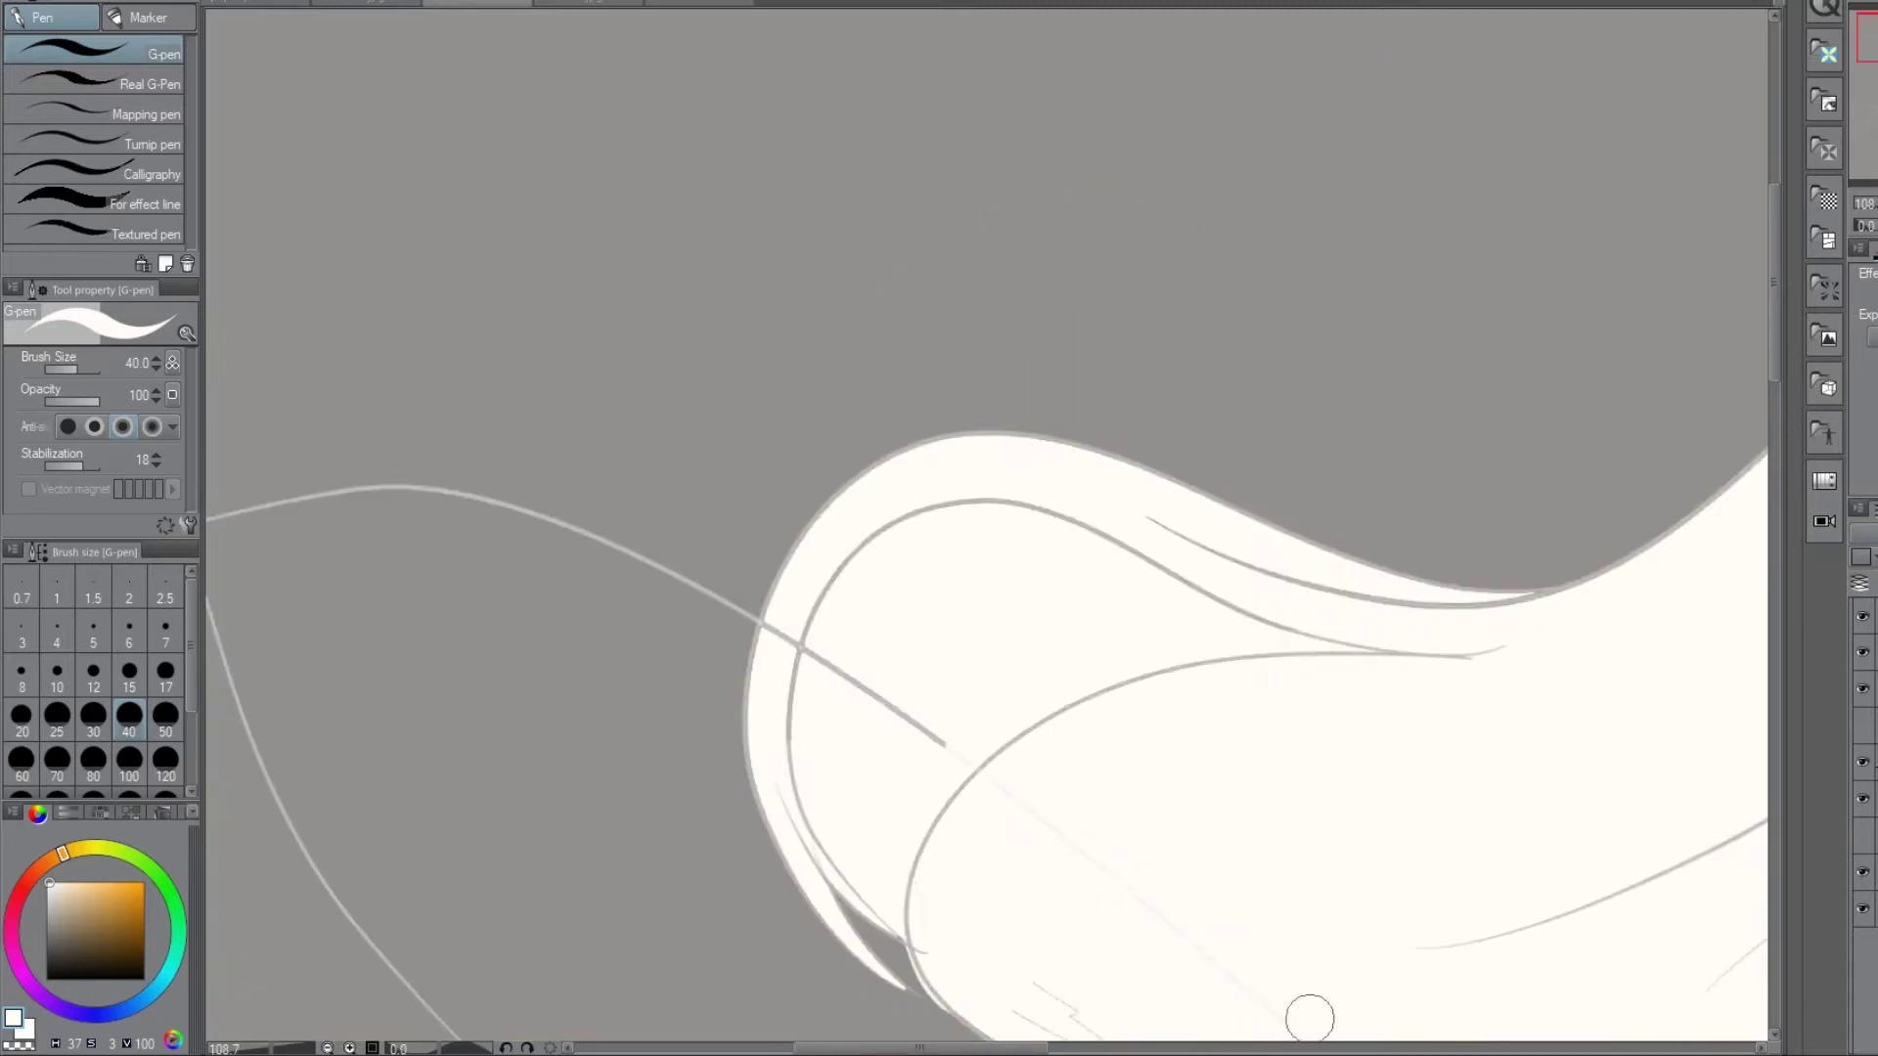
pyautogui.scroll(-2, 1309, 1019)
pyautogui.moveTo(939, 572)
pyautogui.mouseDown()
pyautogui.moveTo(772, 450)
pyautogui.moveTo(782, 626)
pyautogui.moveTo(929, 841)
pyautogui.mouseUp()
pyautogui.moveTo(758, 445)
pyautogui.mouseDown()
pyautogui.moveTo(1500, 431)
pyautogui.moveTo(880, 841)
pyautogui.moveTo(927, 840)
pyautogui.moveTo(859, 747)
pyautogui.moveTo(875, 763)
pyautogui.mouseUp()
pyautogui.hotkey('ctrl', 'z')
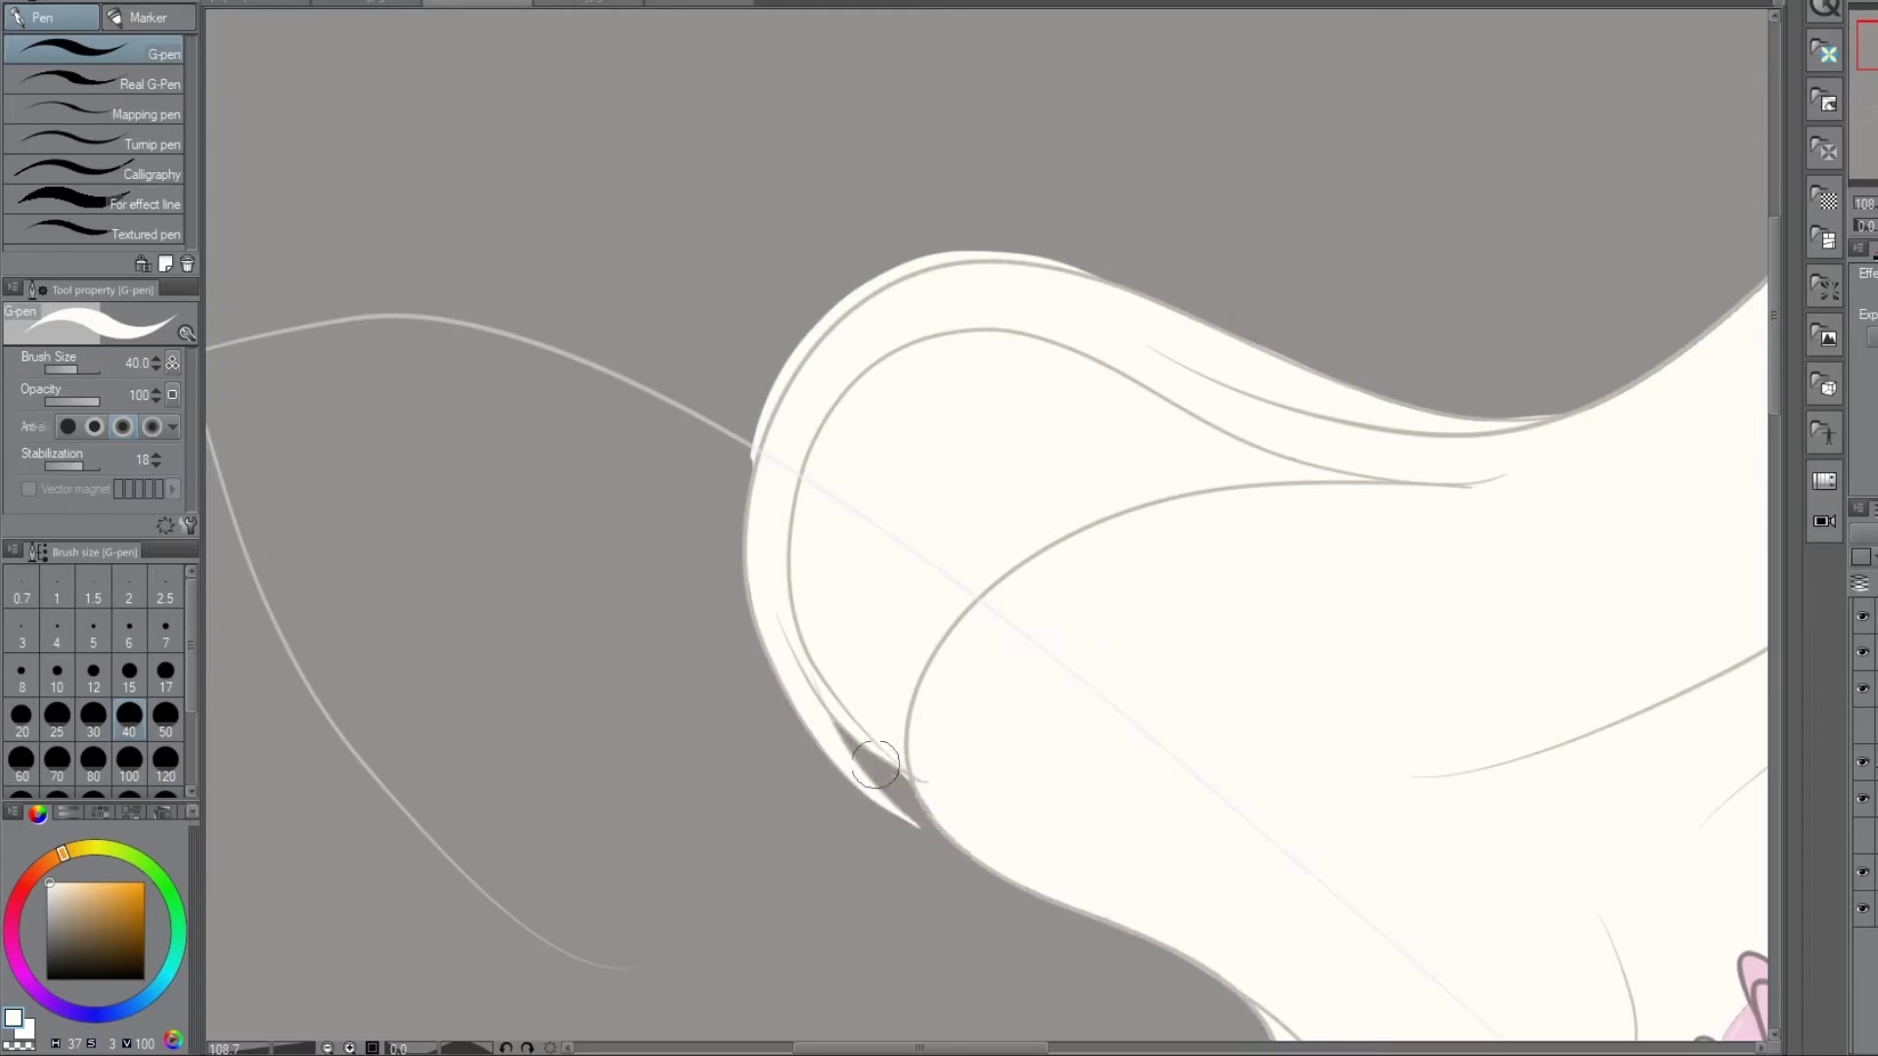
pyautogui.moveTo(765, 399); pyautogui.dragTo(1073, 230)
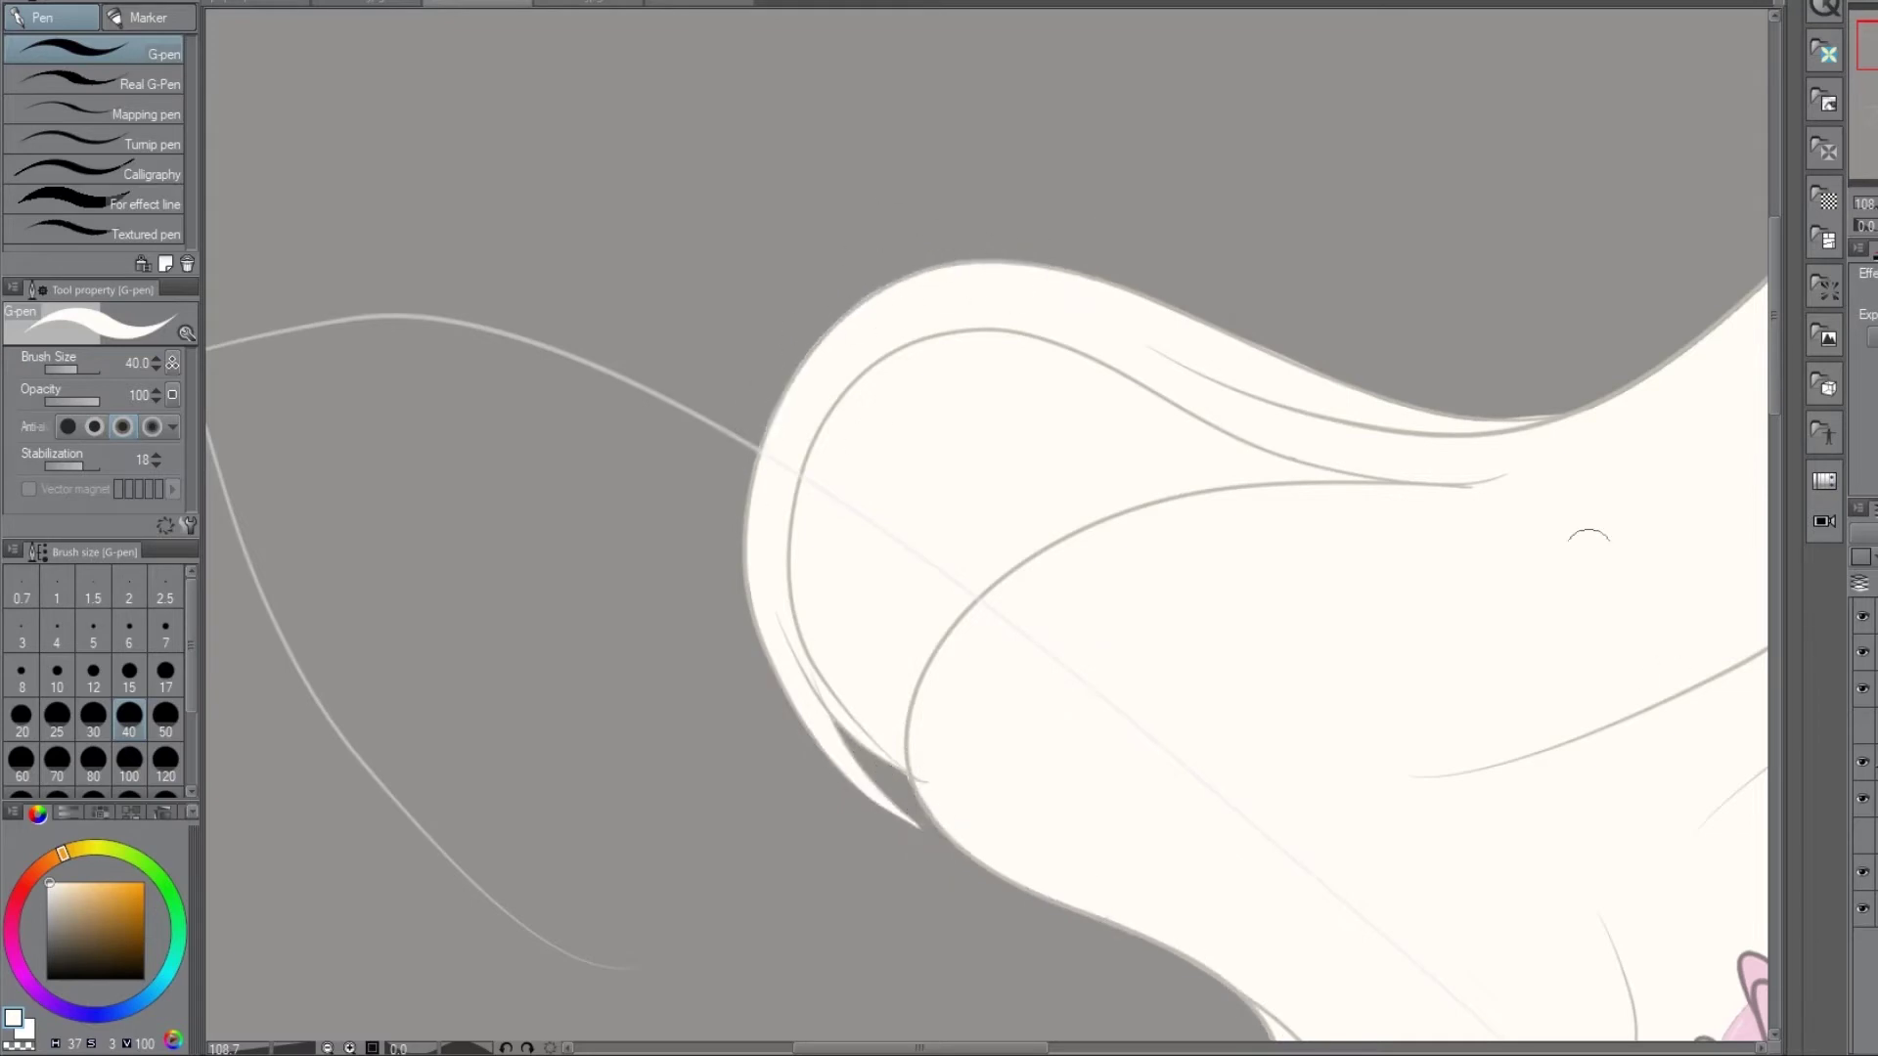
# - Fill and trim the forked tip of the left hair curl so the creamy white follows its outline
pyautogui.scroll(-1, 1367, 342)
pyautogui.scroll(-5, 1245, 684)
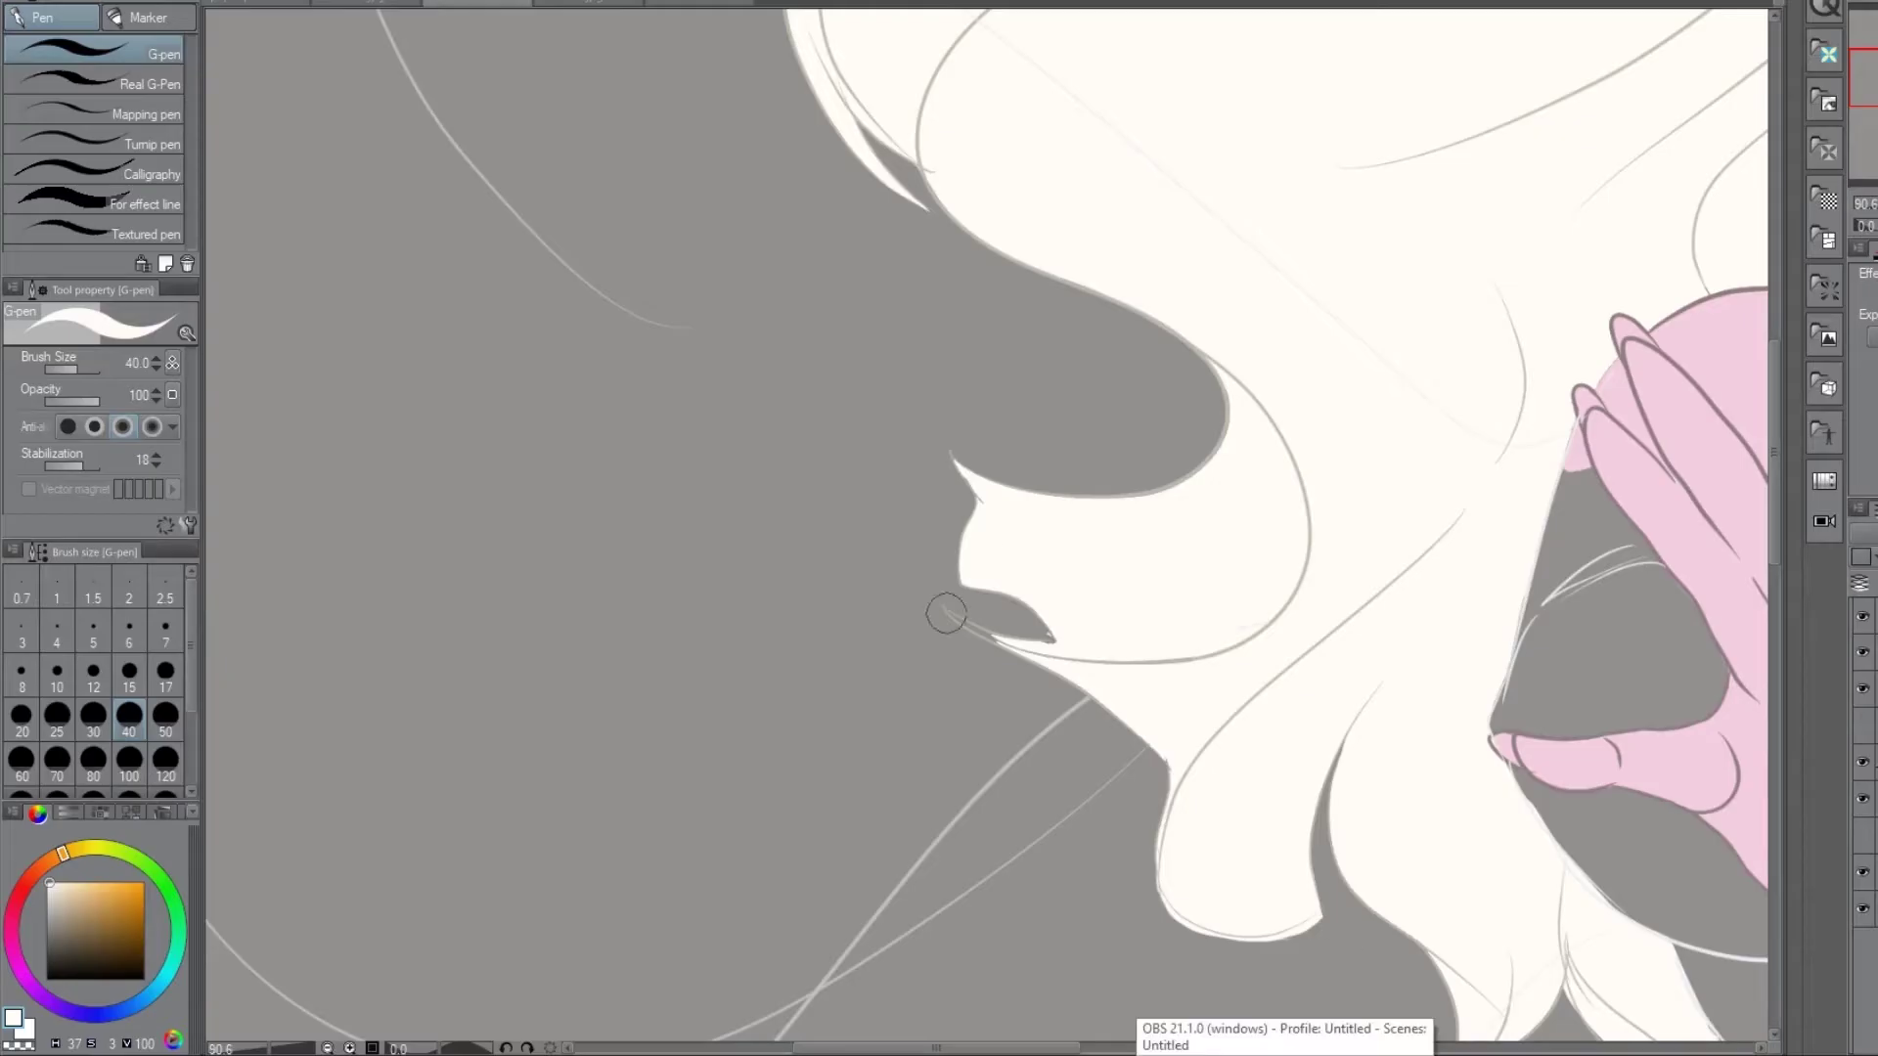
pyautogui.moveTo(943, 616)
pyautogui.mouseDown()
pyautogui.moveTo(988, 547)
pyautogui.moveTo(1081, 662)
pyautogui.moveTo(1358, 750)
pyautogui.mouseUp()
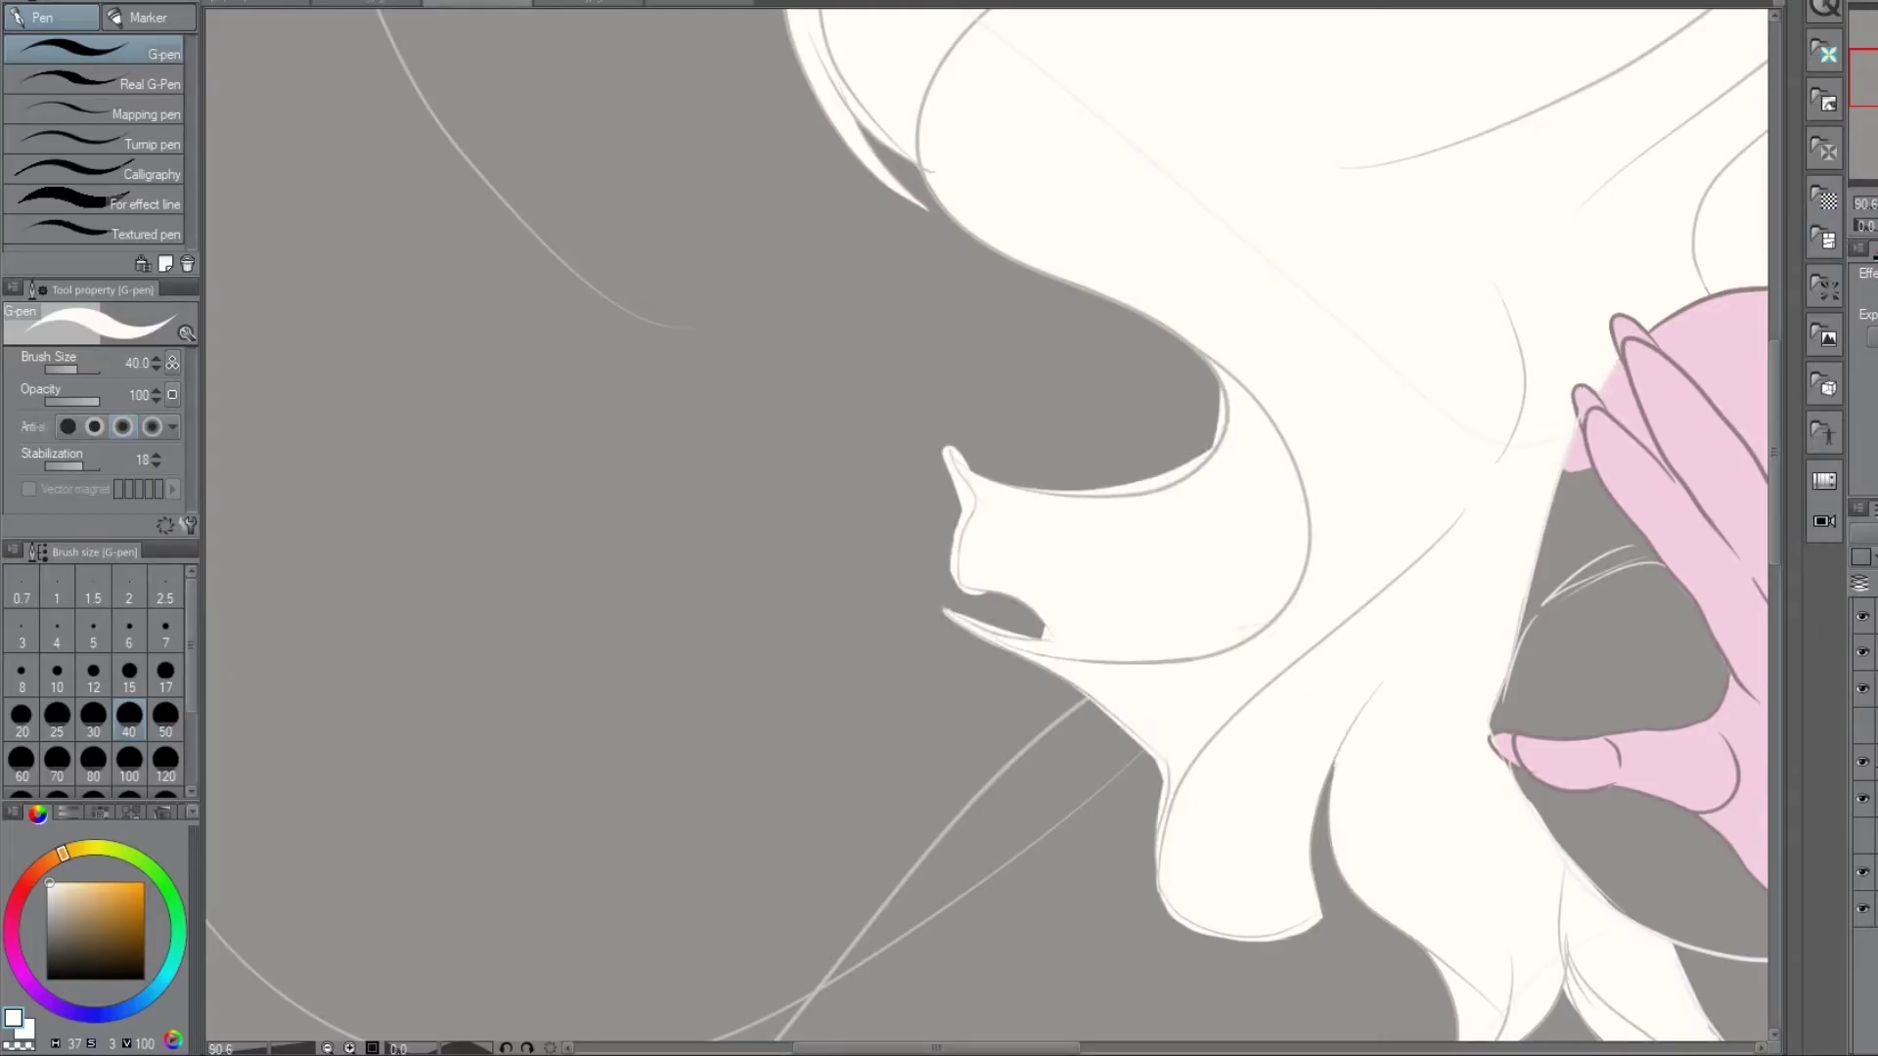
pyautogui.scroll(-3, 1744, 489)
pyautogui.moveTo(1712, 792)
pyautogui.mouseDown()
pyautogui.moveTo(1584, 811)
pyautogui.moveTo(1428, 763)
pyautogui.mouseUp()
pyautogui.scroll(2, 1609, 588)
pyautogui.moveTo(1364, 489); pyautogui.dragTo(1271, 636)
pyautogui.moveTo(913, 557)
pyautogui.mouseDown()
pyautogui.moveTo(1000, 624)
pyautogui.moveTo(1140, 650)
pyautogui.moveTo(1261, 631)
pyautogui.mouseUp()
pyautogui.moveTo(917, 599)
pyautogui.mouseDown()
pyautogui.moveTo(923, 703)
pyautogui.moveTo(962, 672)
pyautogui.moveTo(949, 758)
pyautogui.mouseUp()
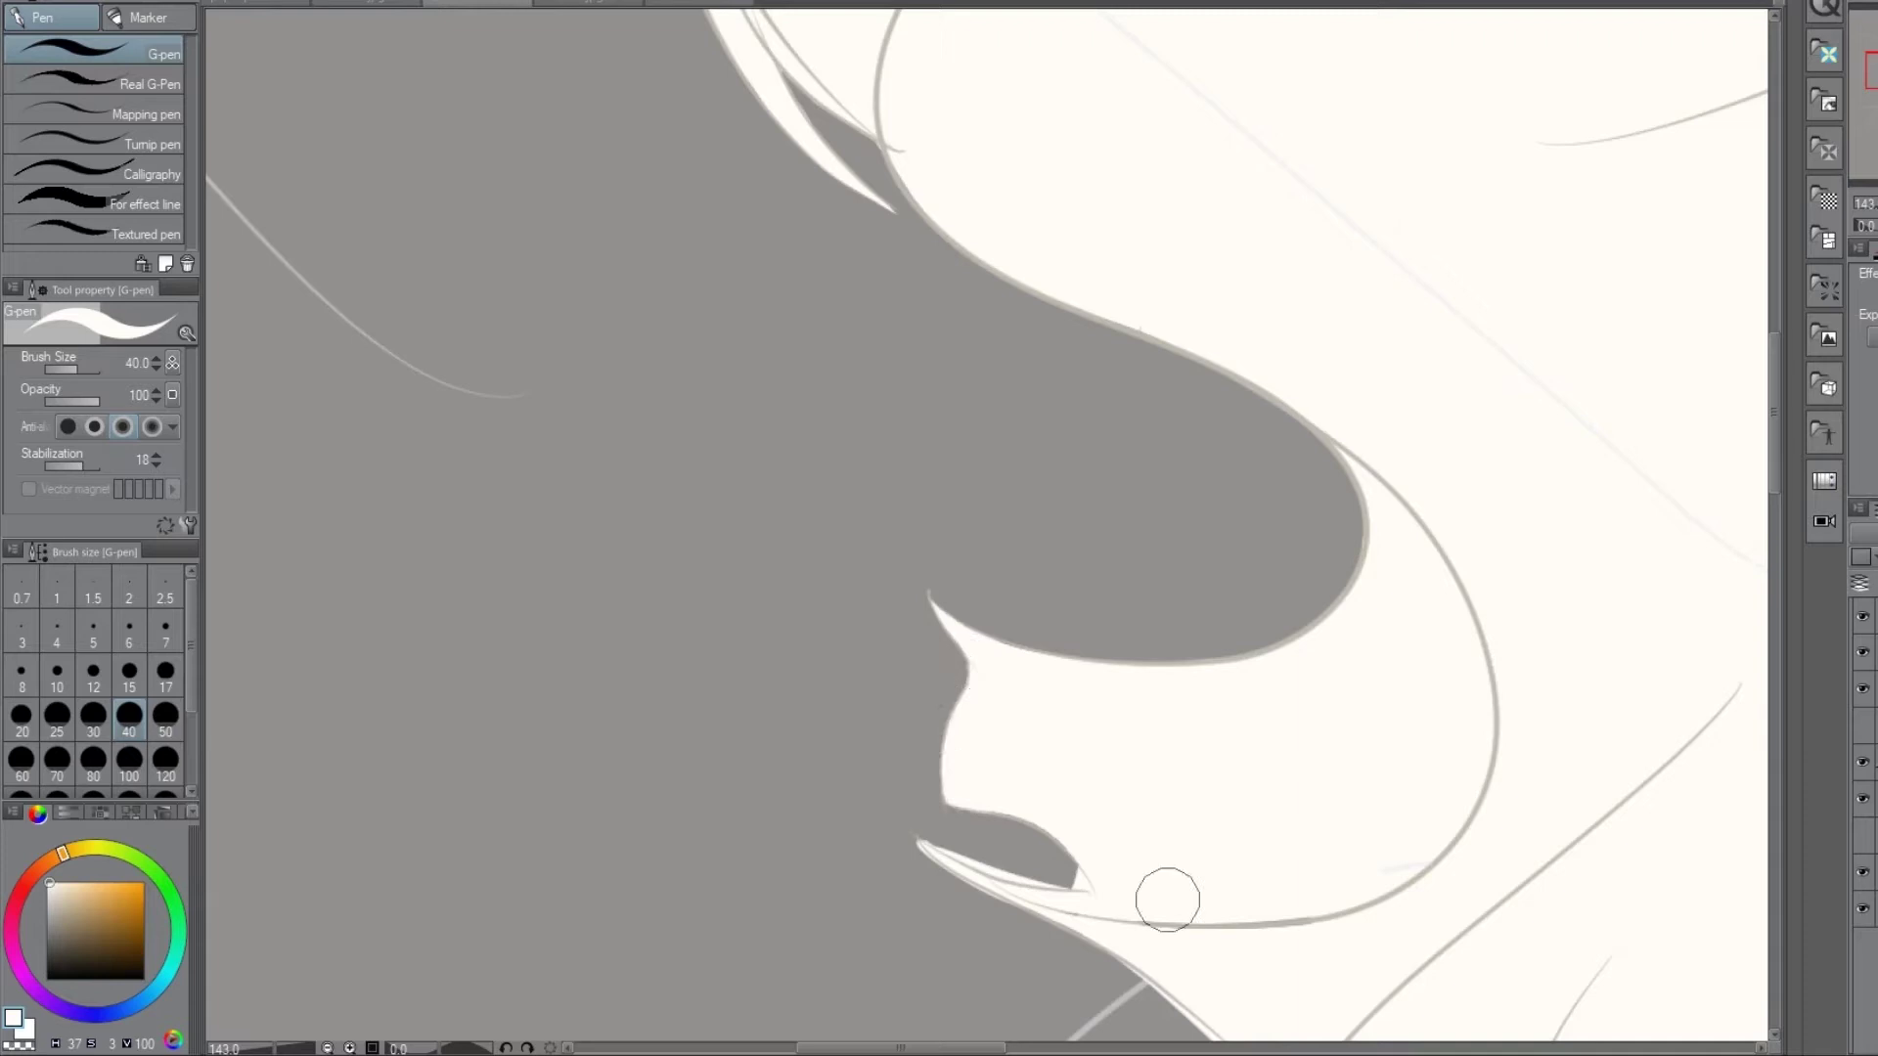
pyautogui.moveTo(1091, 883)
pyautogui.mouseDown()
pyautogui.moveTo(1069, 859)
pyautogui.moveTo(916, 856)
pyautogui.mouseUp()
# - Refine the creamy white edges of the hanging hair locks and pointed tips below the left curl
pyautogui.moveTo(1778, 421); pyautogui.dragTo(1778, 489)
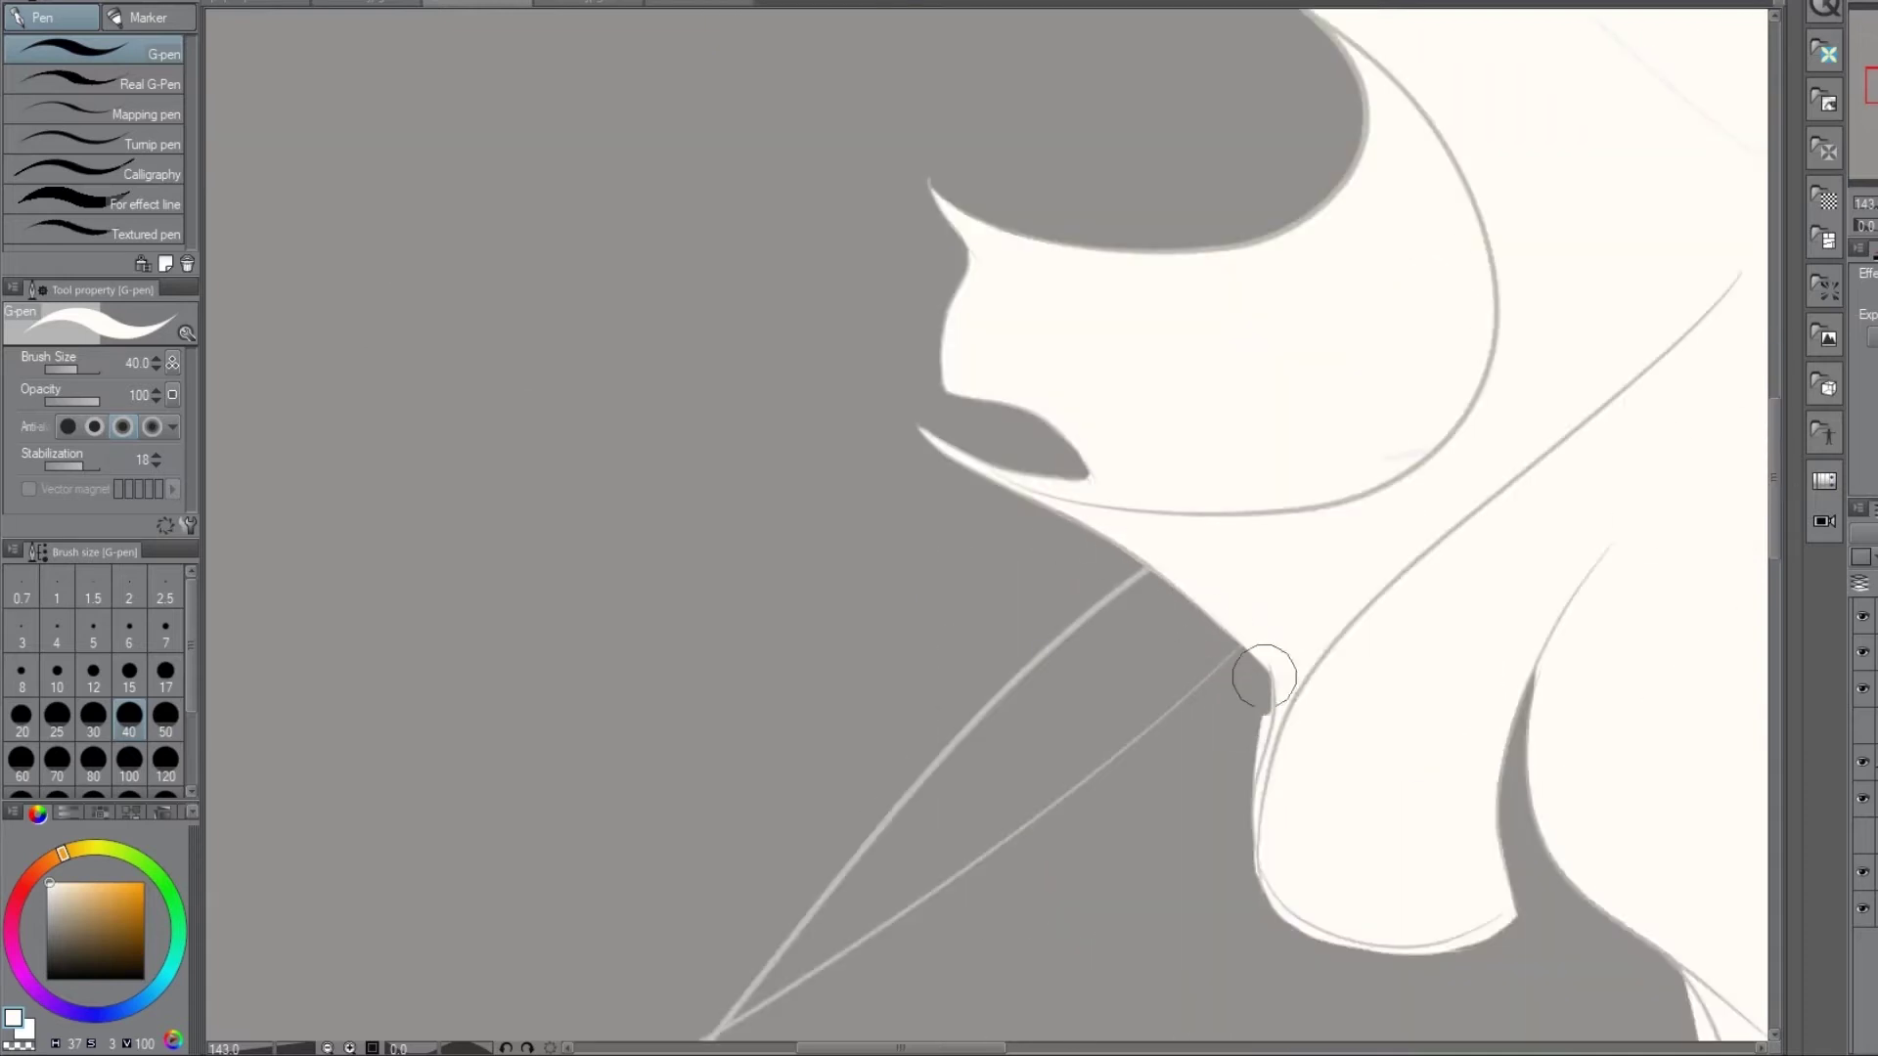
pyautogui.moveTo(1355, 948); pyautogui.dragTo(1459, 952)
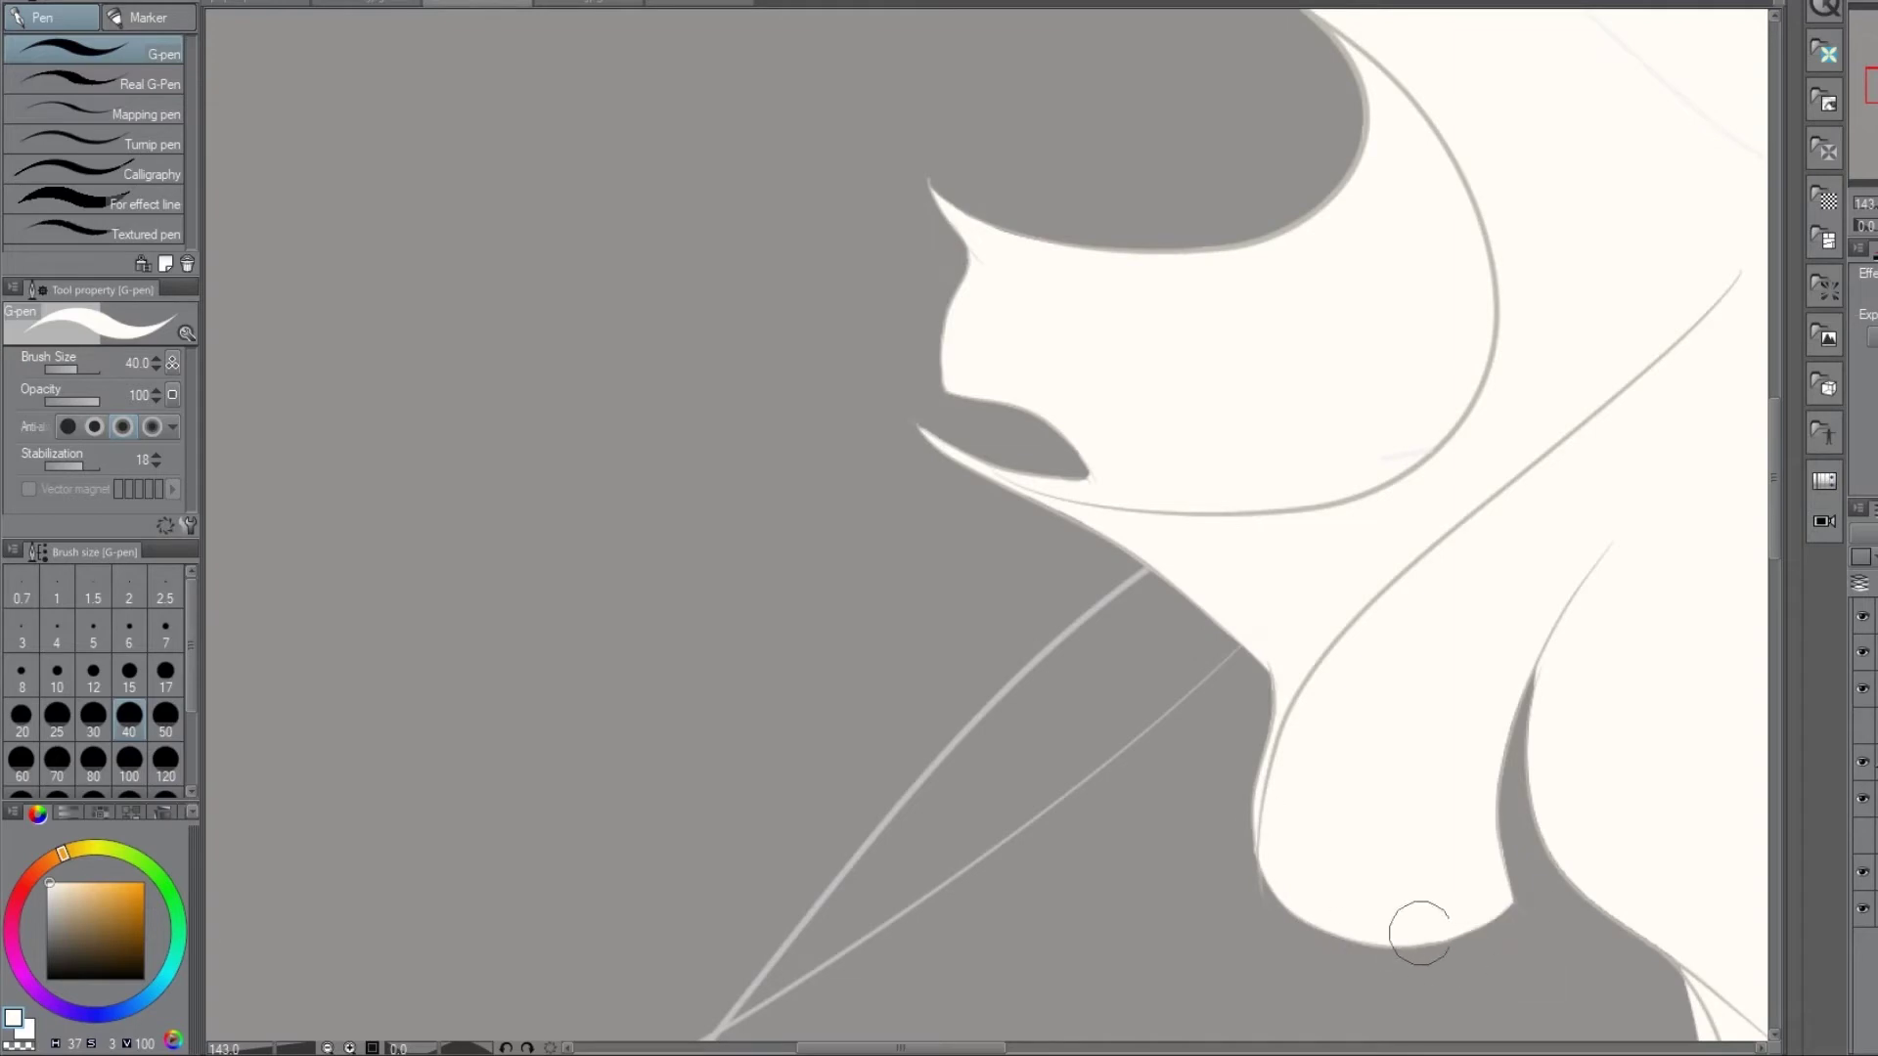
pyautogui.hscroll(5, 1421, 932)
pyautogui.scroll(-5, 1420, 932)
pyautogui.moveTo(1418, 788)
pyautogui.mouseDown()
pyautogui.moveTo(1517, 974)
pyautogui.moveTo(1514, 942)
pyautogui.moveTo(1555, 963)
pyautogui.mouseUp()
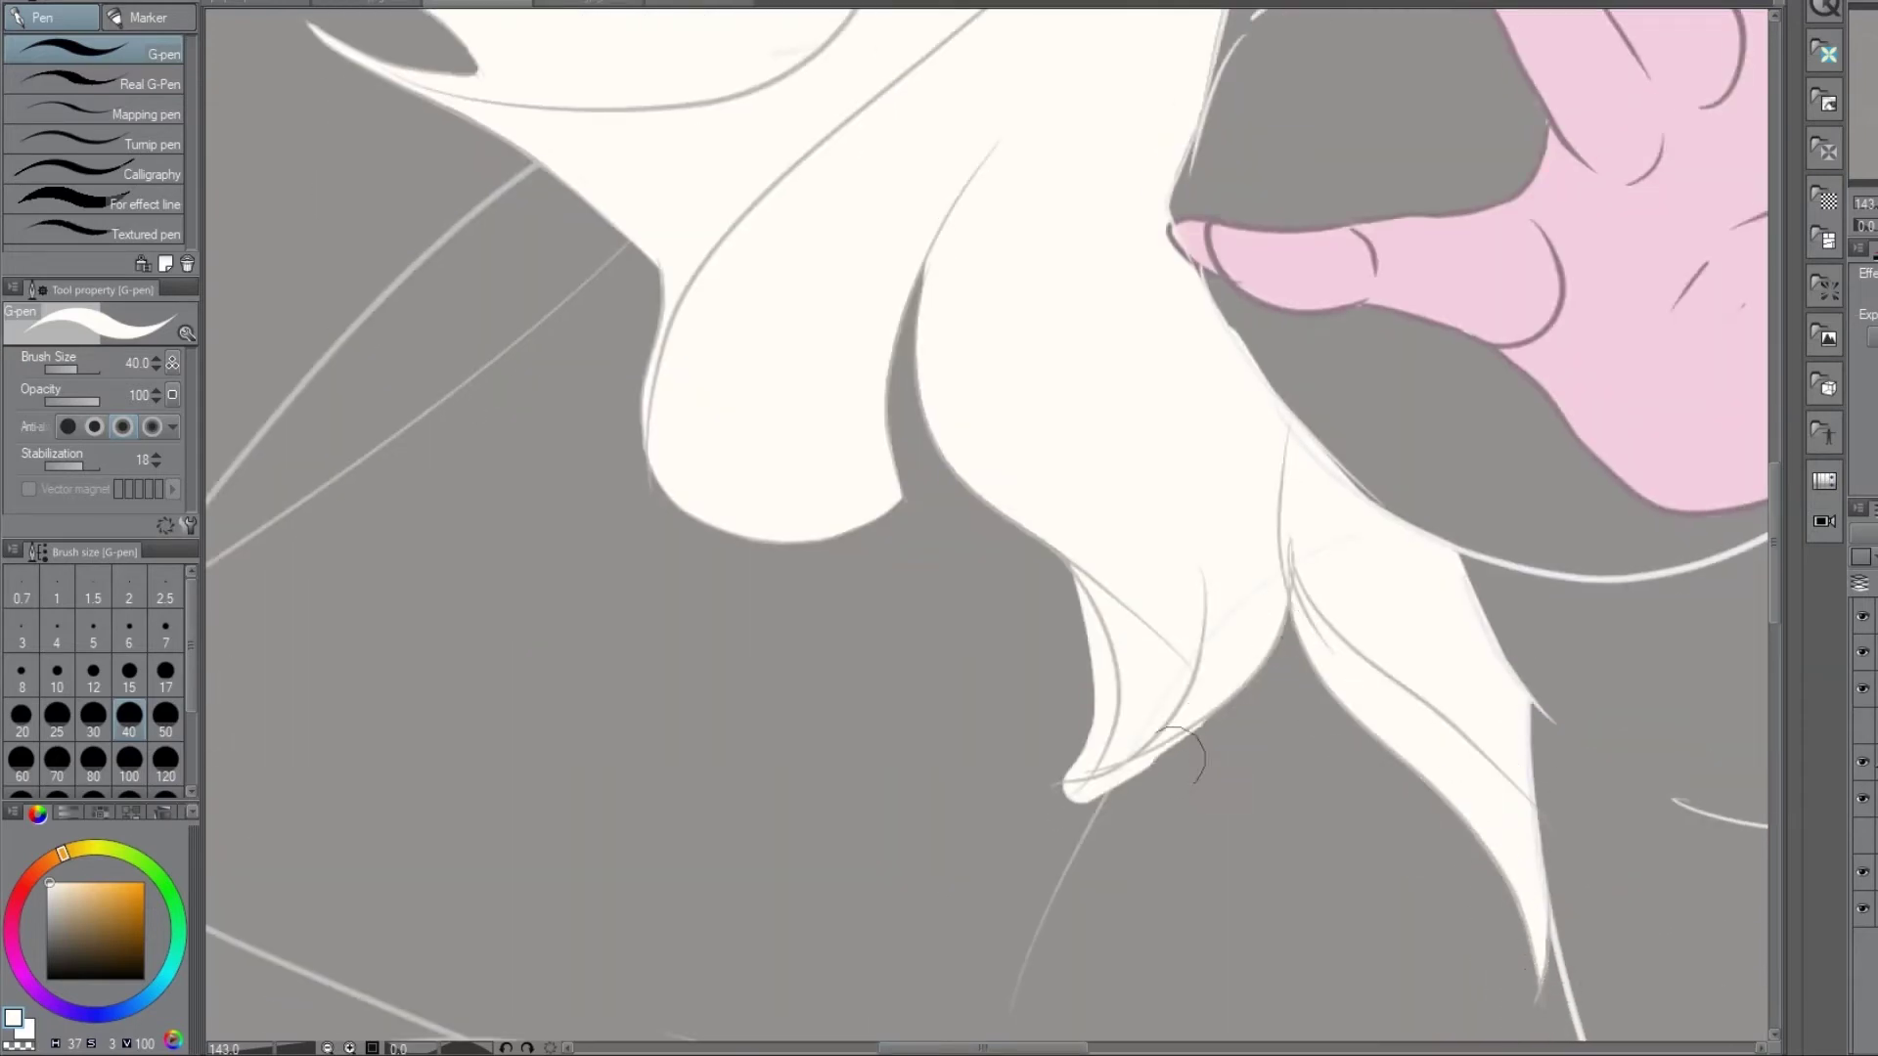
pyautogui.moveTo(1165, 759); pyautogui.dragTo(1219, 650)
pyautogui.moveTo(1034, 547)
pyautogui.mouseDown()
pyautogui.moveTo(1086, 620)
pyautogui.moveTo(1091, 778)
pyautogui.mouseUp()
# - Clean up the creamy white fill along the curled hair tips beside the shoulder on the right
pyautogui.scroll(-5, 1130, 746)
pyautogui.scroll(5, 585, 484)
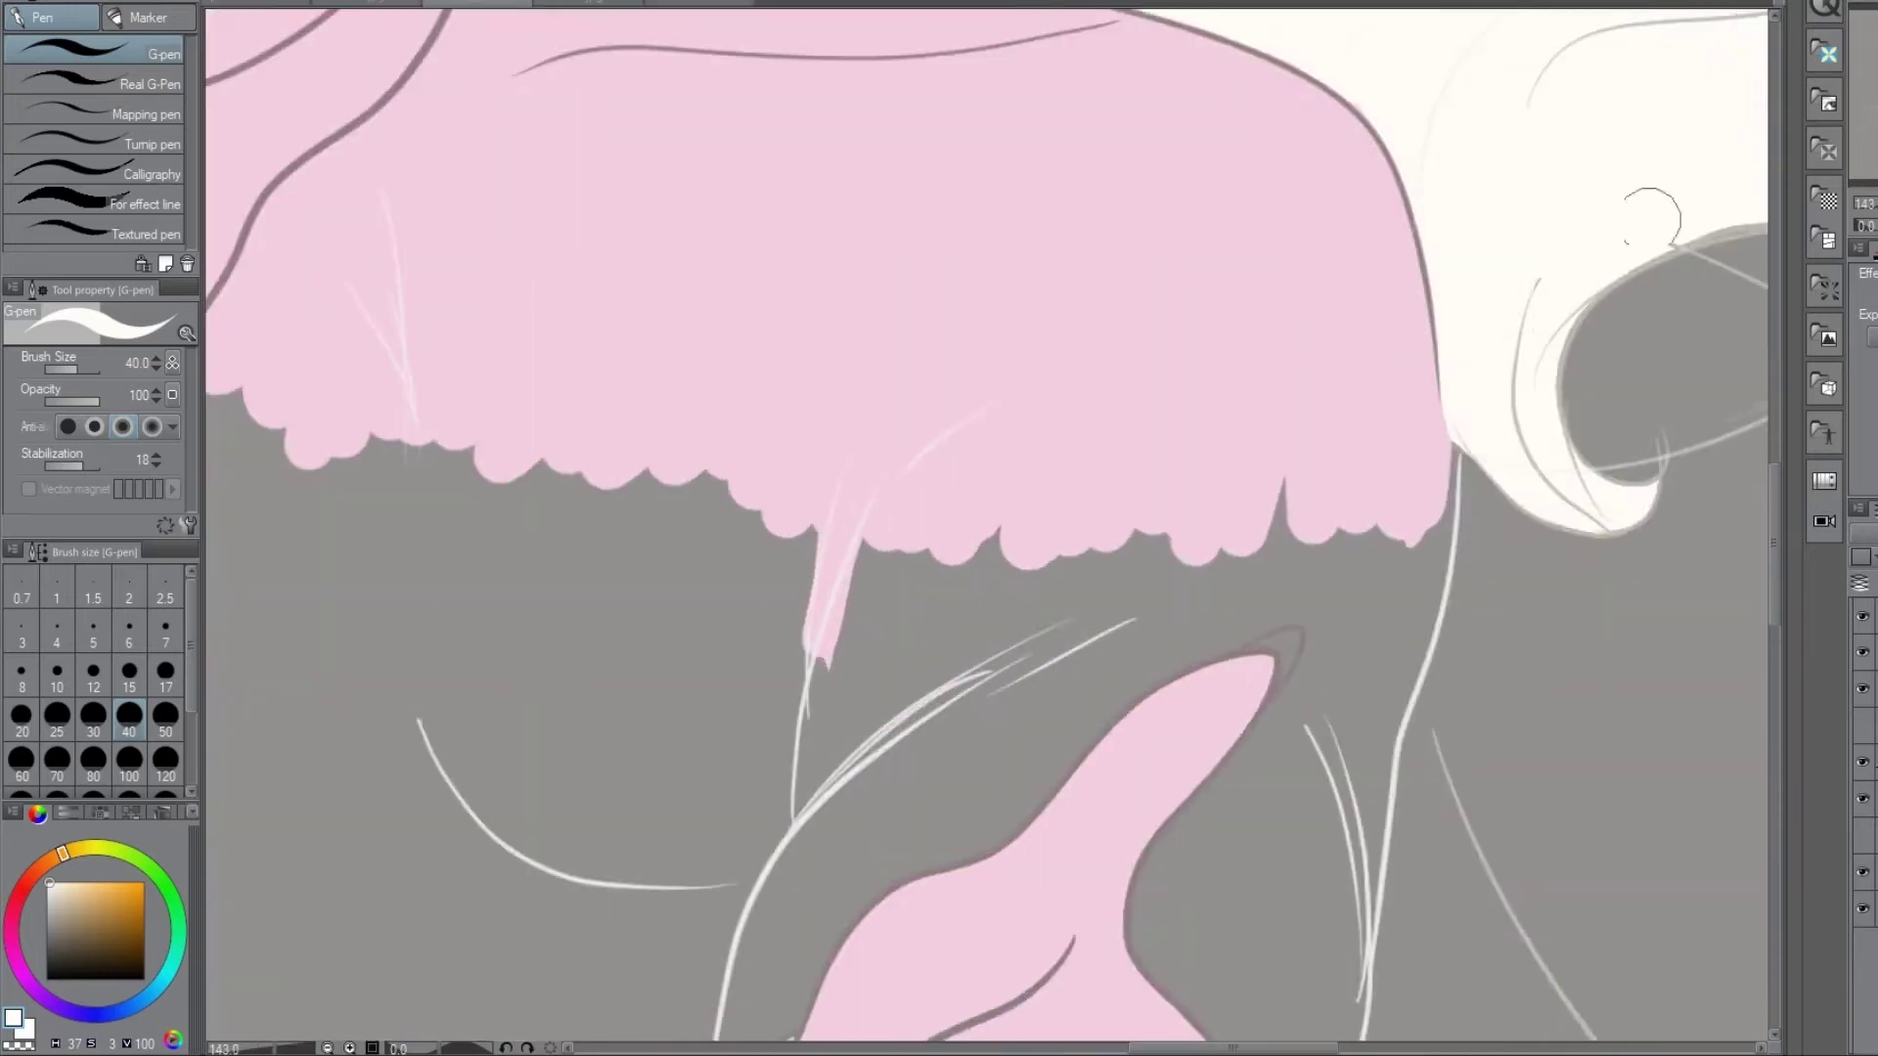
pyautogui.moveTo(916, 355); pyautogui.dragTo(1139, 145)
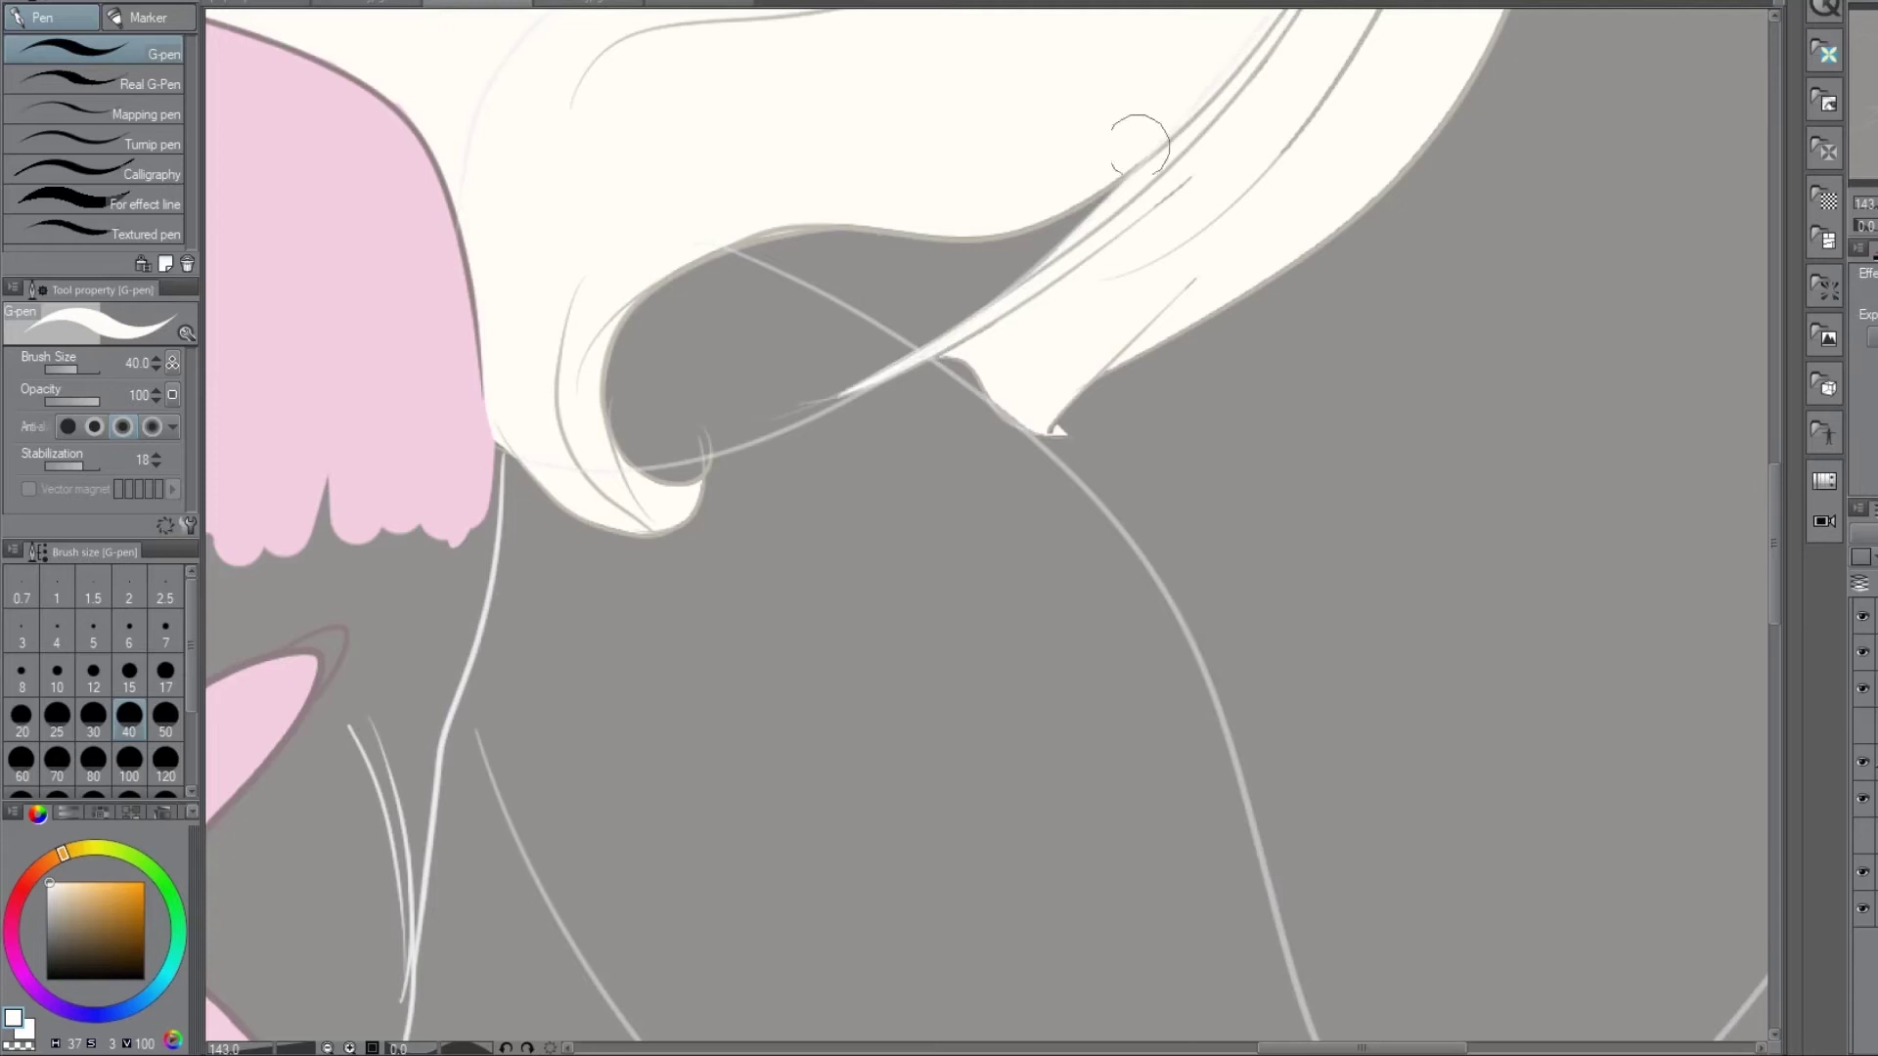
pyautogui.moveTo(1244, 230); pyautogui.dragTo(1360, 29)
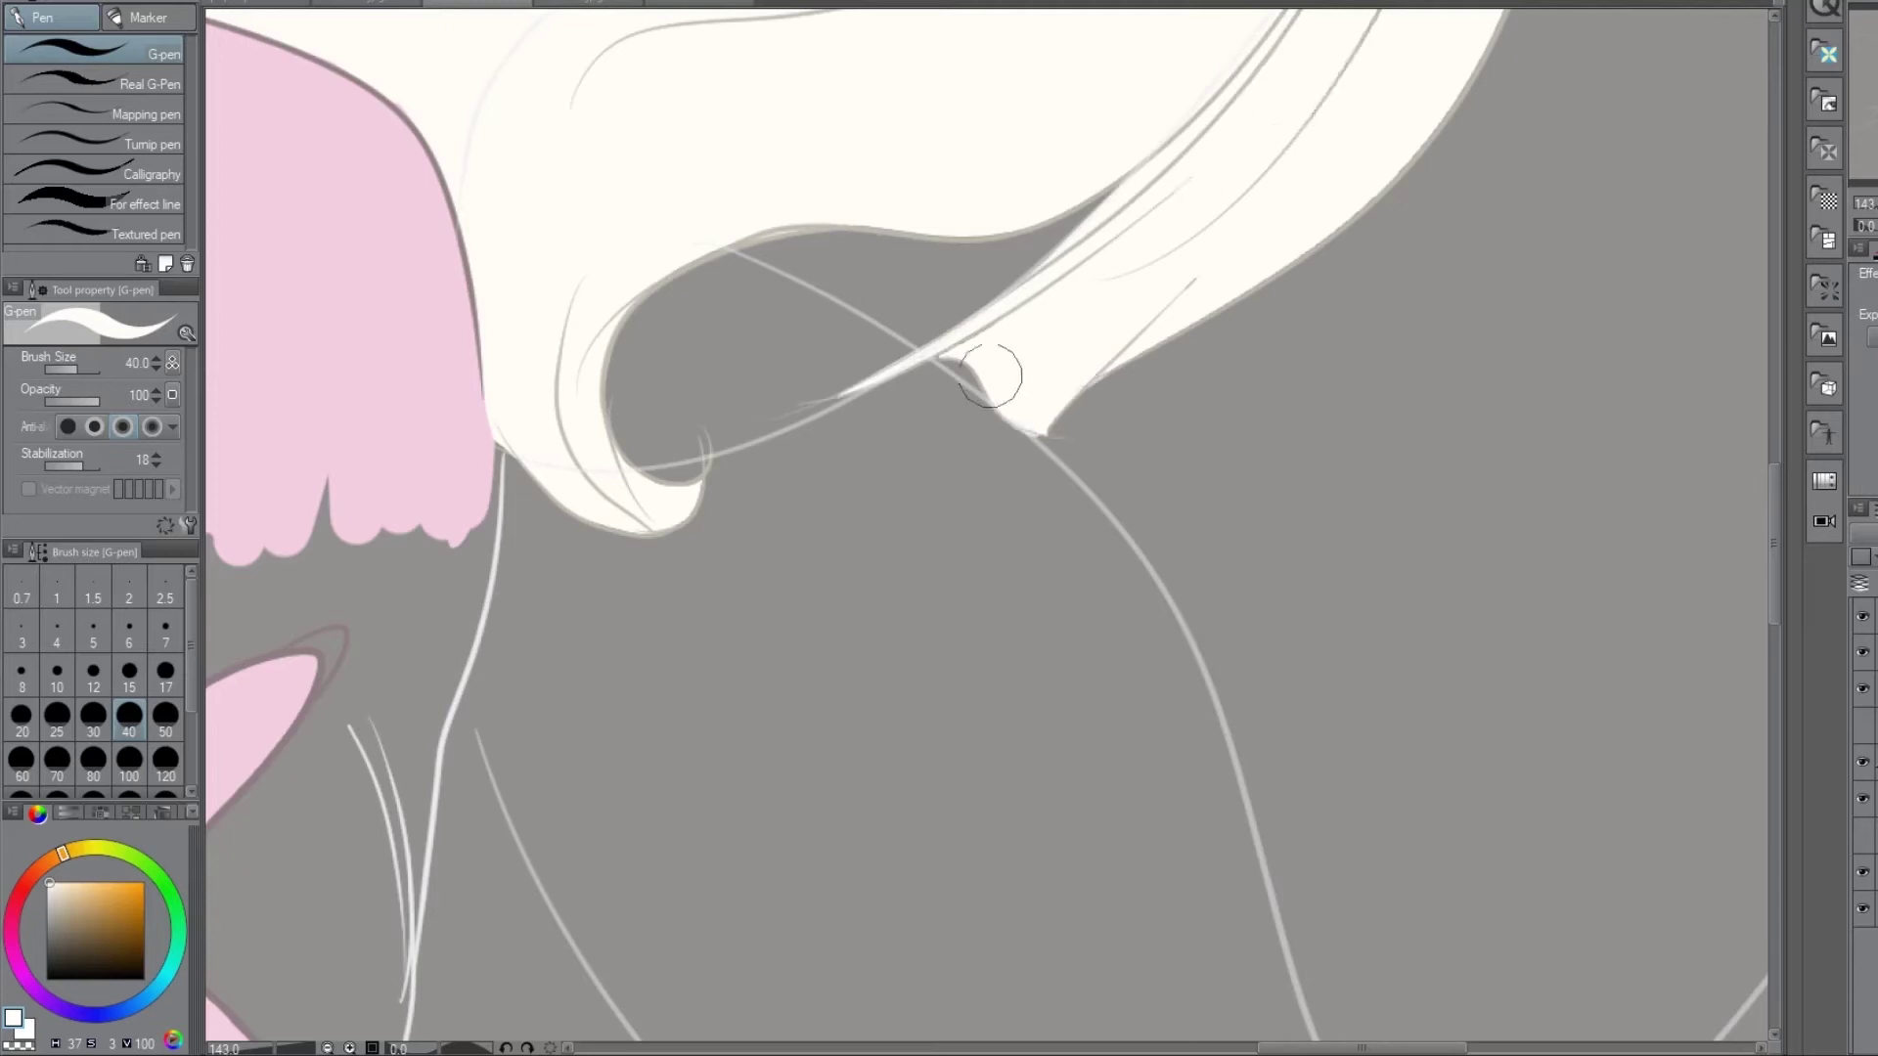
pyautogui.moveTo(1506, 15); pyautogui.dragTo(1457, 98)
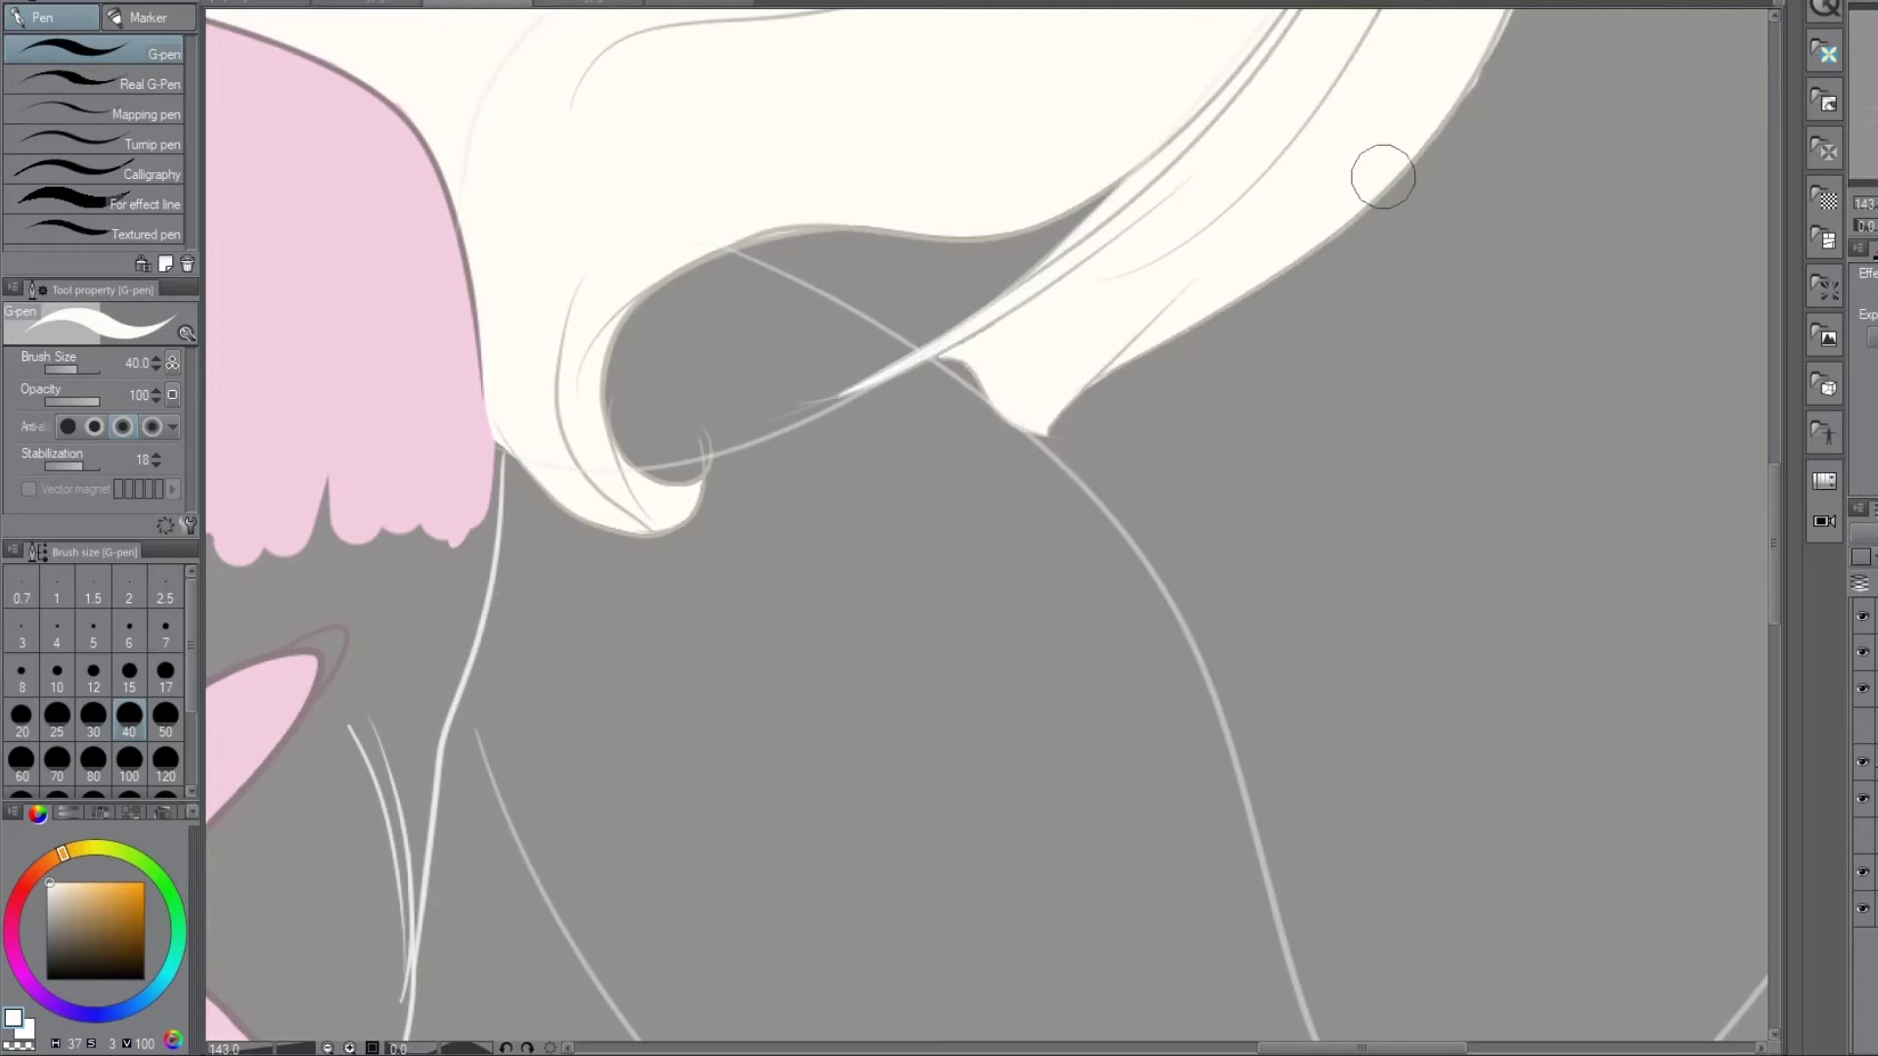
# - Tidy the creamy white edge of the wavy outer hair contour on the right, from the lower lock to the upper curl
pyautogui.scroll(5, 1382, 176)
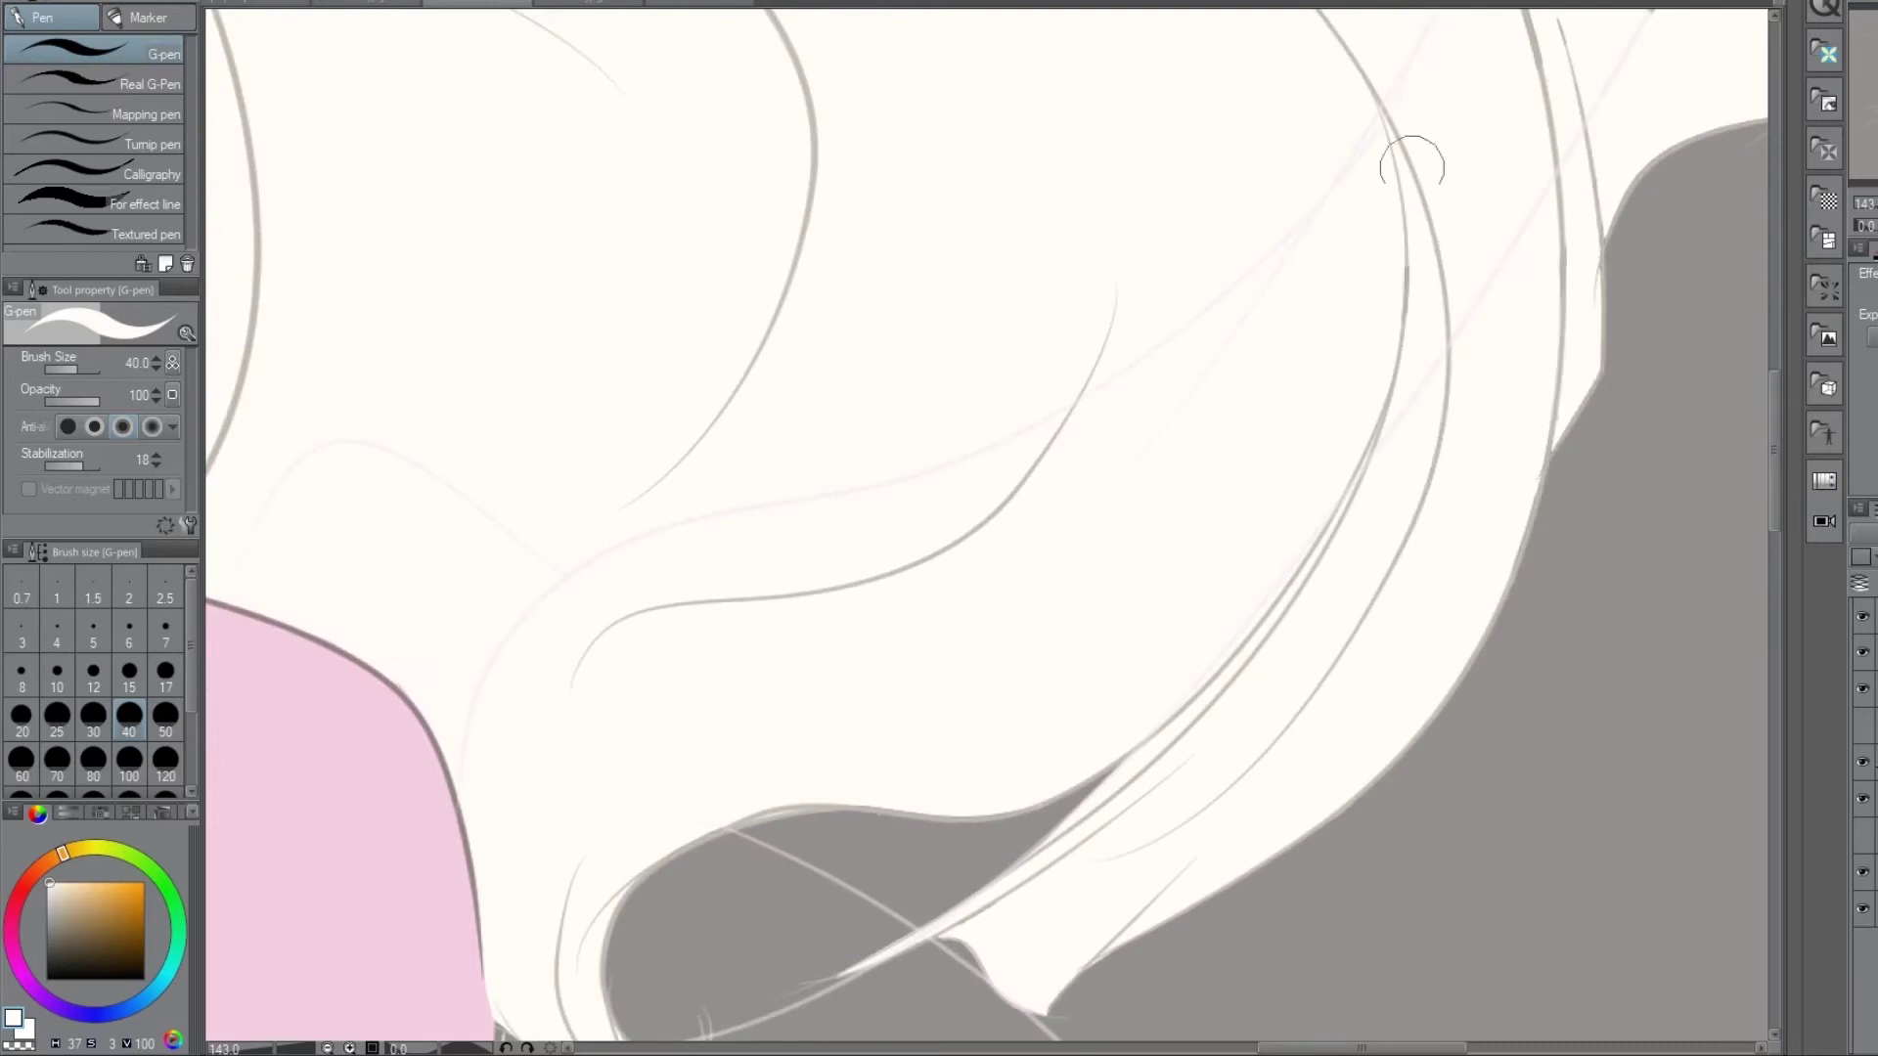
pyautogui.scroll(3, 1411, 167)
pyautogui.moveTo(1271, 1048)
pyautogui.mouseDown()
pyautogui.moveTo(1364, 1048)
pyautogui.moveTo(1341, 1049)
pyautogui.mouseUp()
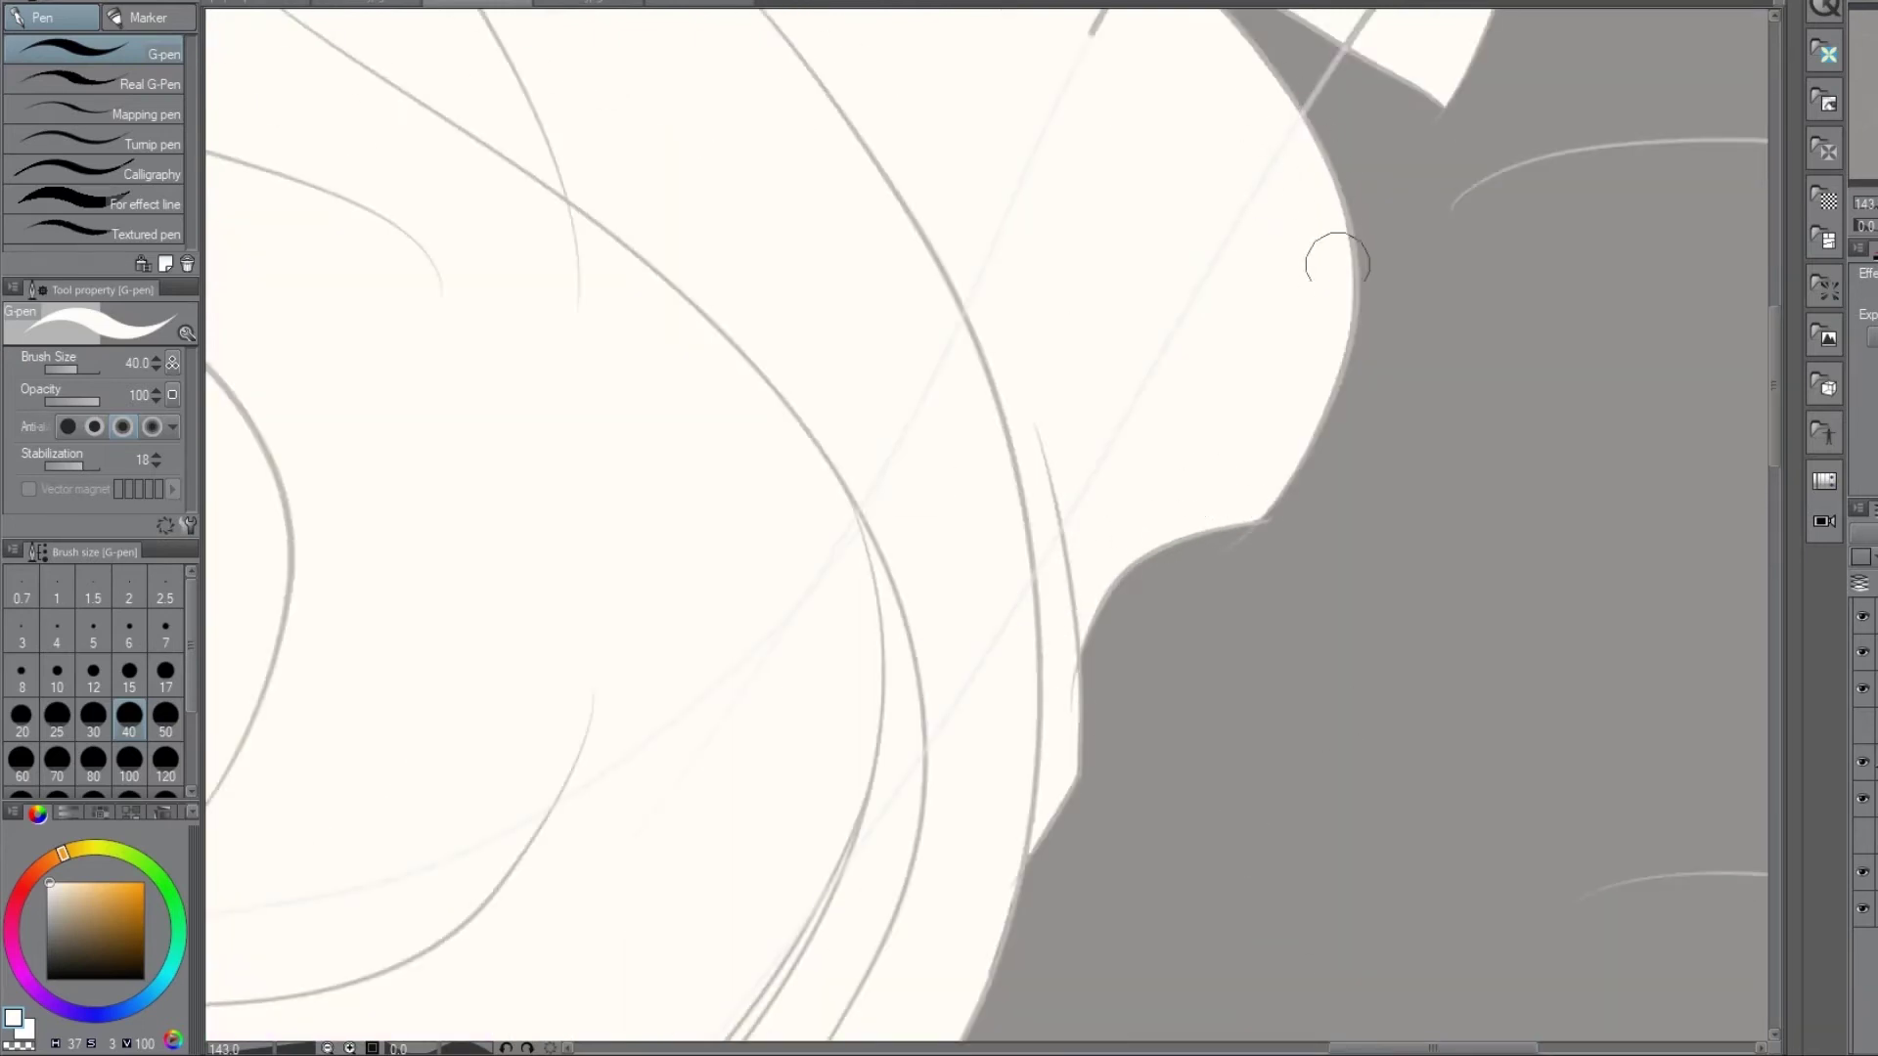
pyautogui.scroll(3, 1124, 326)
pyautogui.moveTo(1181, 335)
pyautogui.mouseDown()
pyautogui.moveTo(1480, 54)
pyautogui.moveTo(1369, 496)
pyautogui.mouseUp()
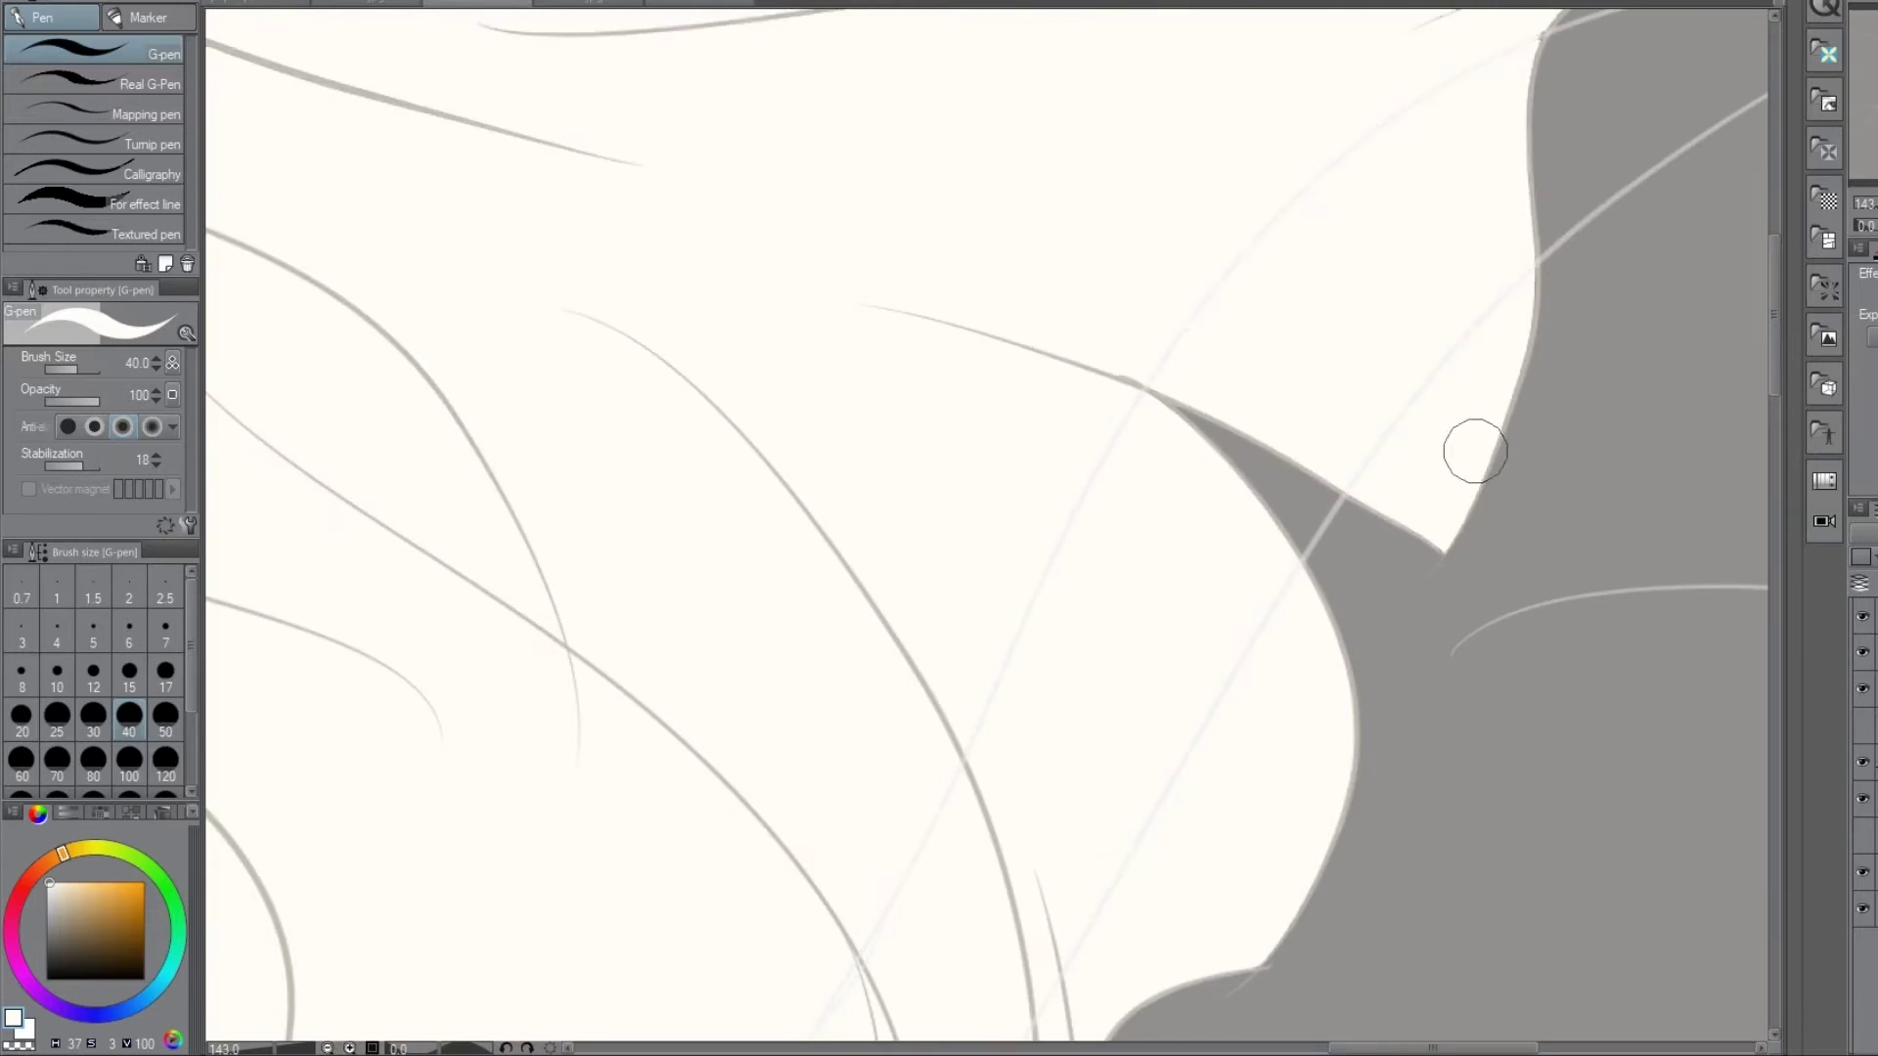
pyautogui.scroll(2, 1475, 451)
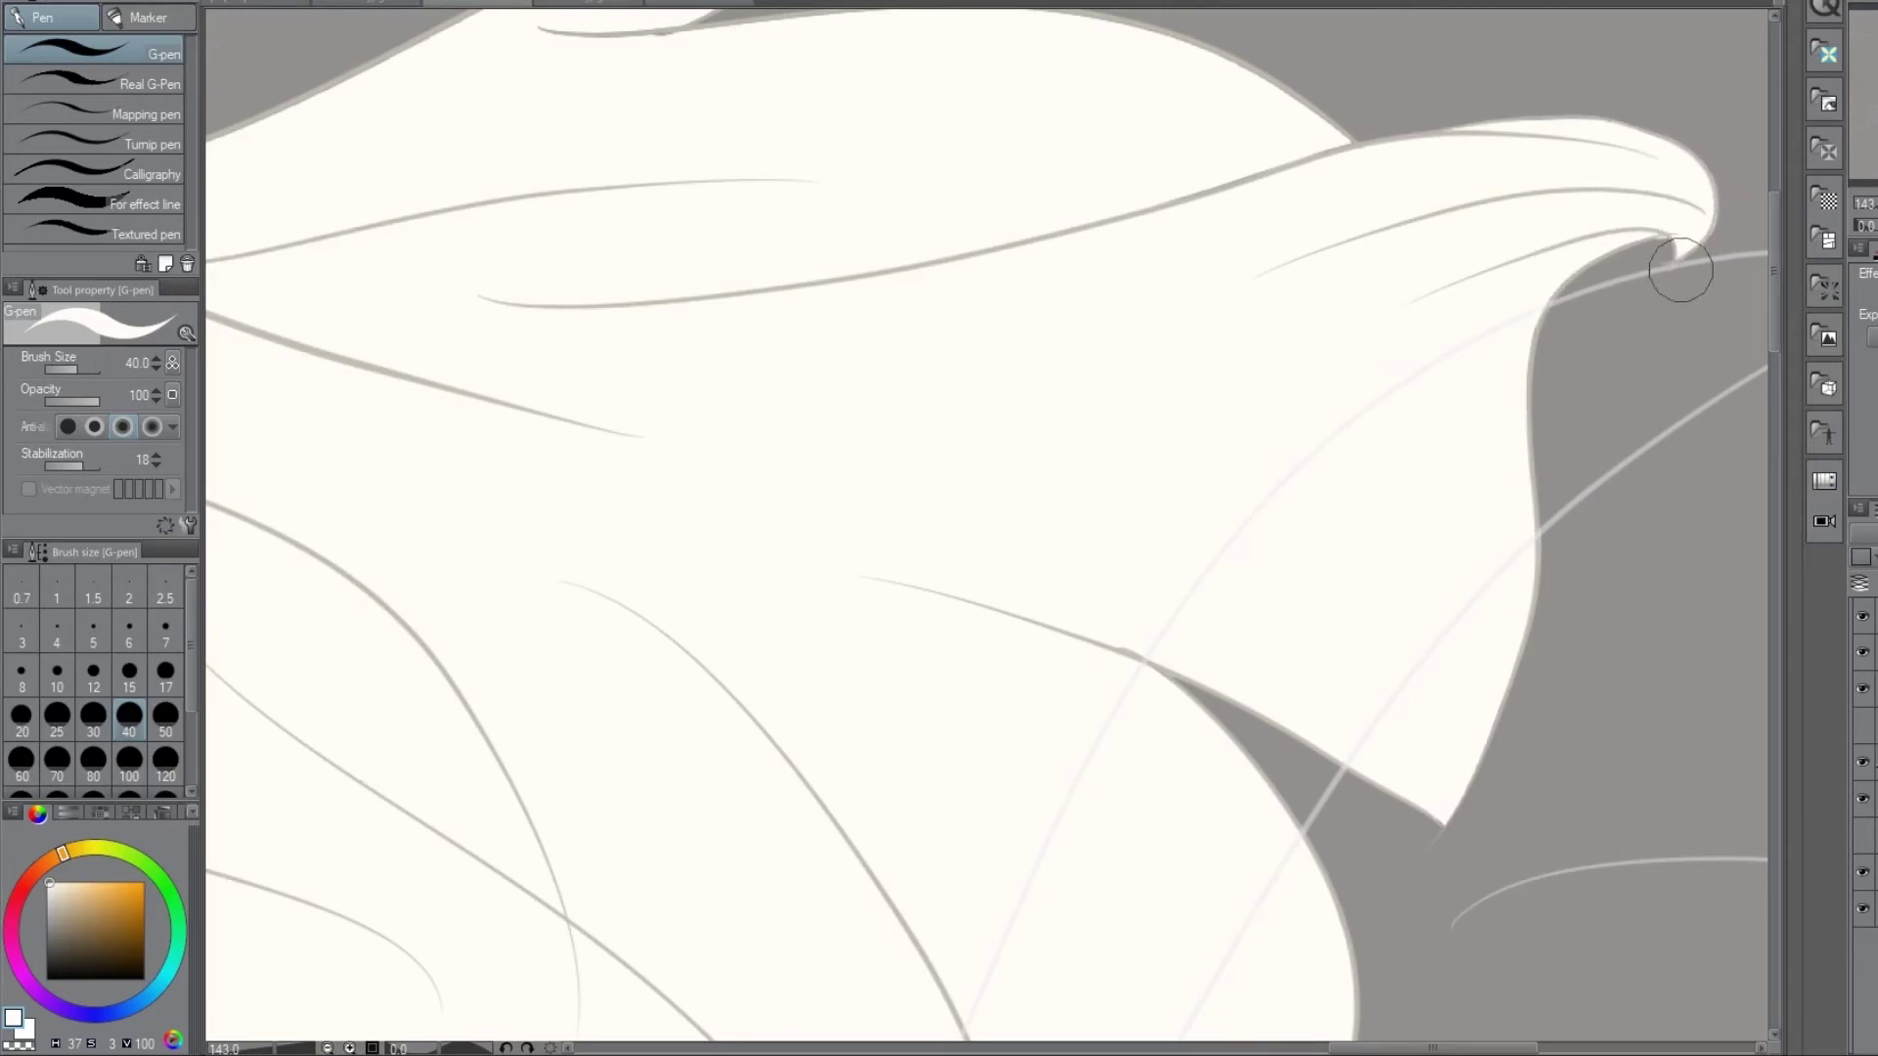
# - Fill the thin flyaway tip at the upper right with creamy white at brush size 25 and tidy the hair's top contour
pyautogui.scroll(4, 407, 444)
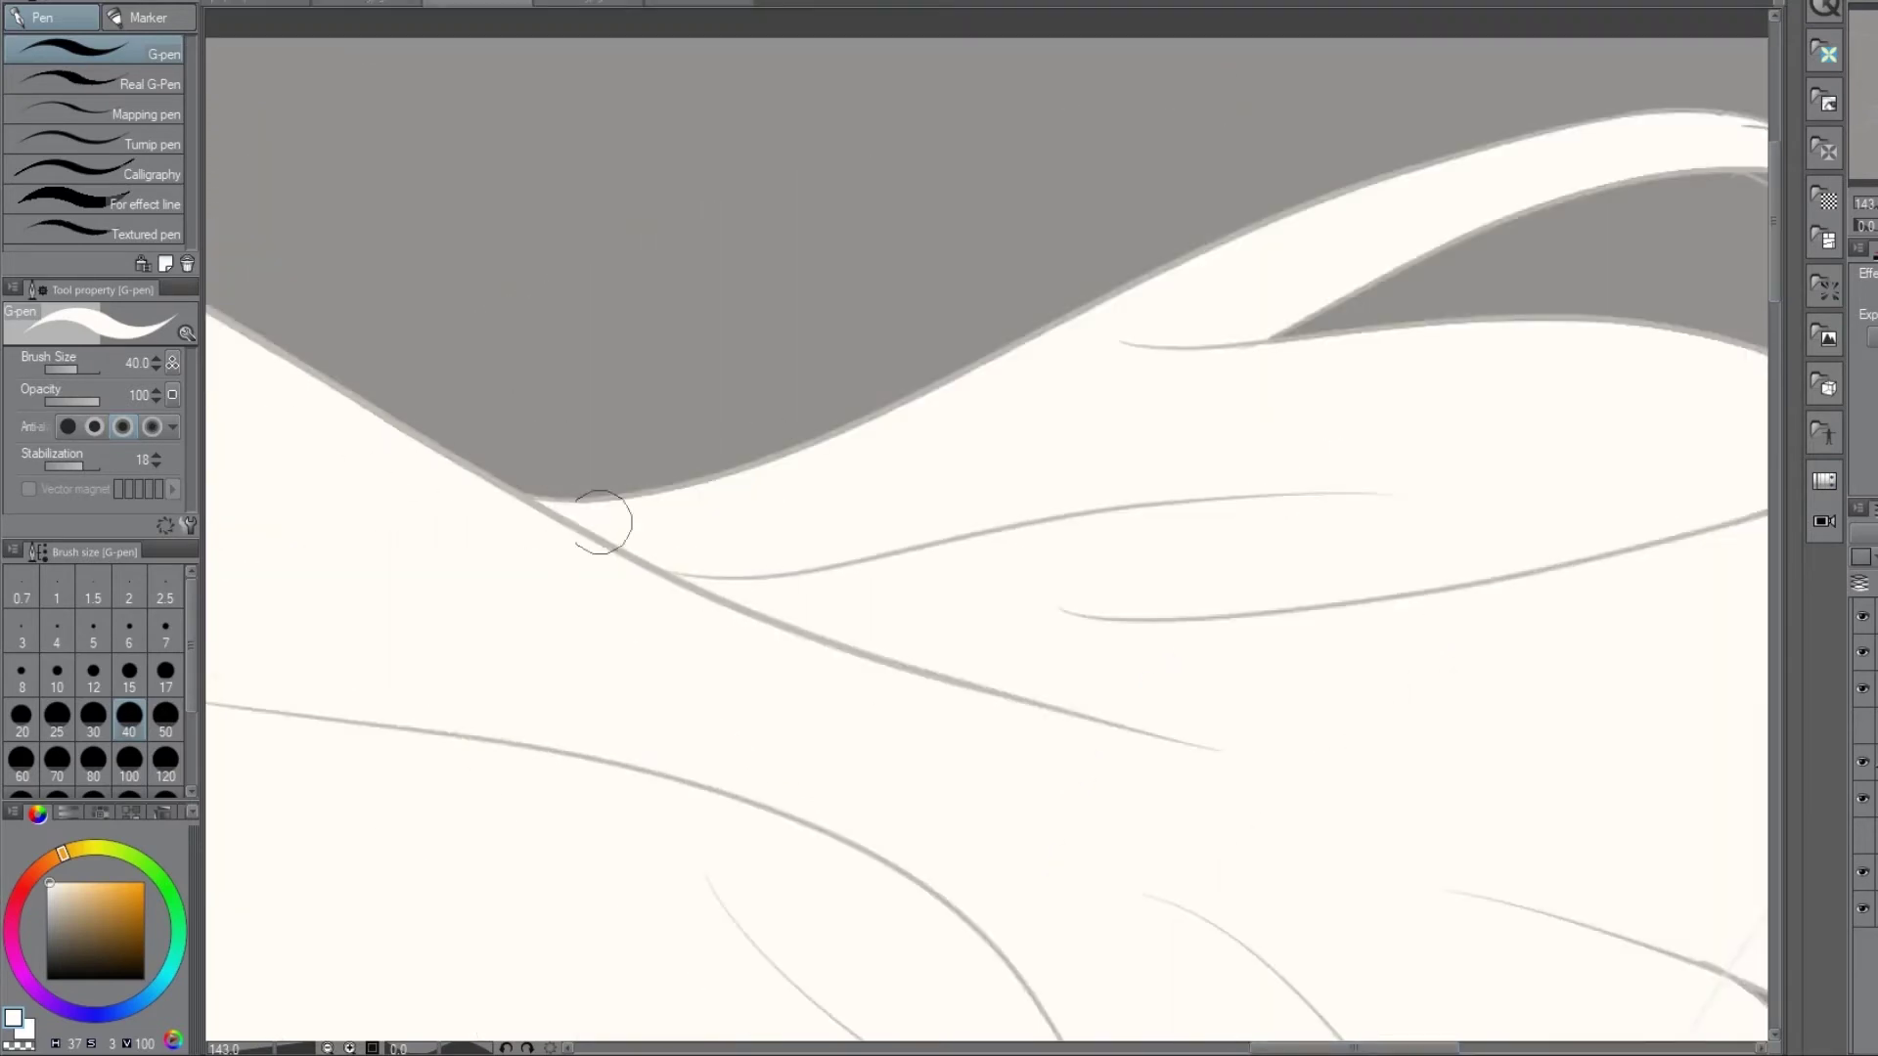
pyautogui.moveTo(1276, 254); pyautogui.dragTo(766, 230)
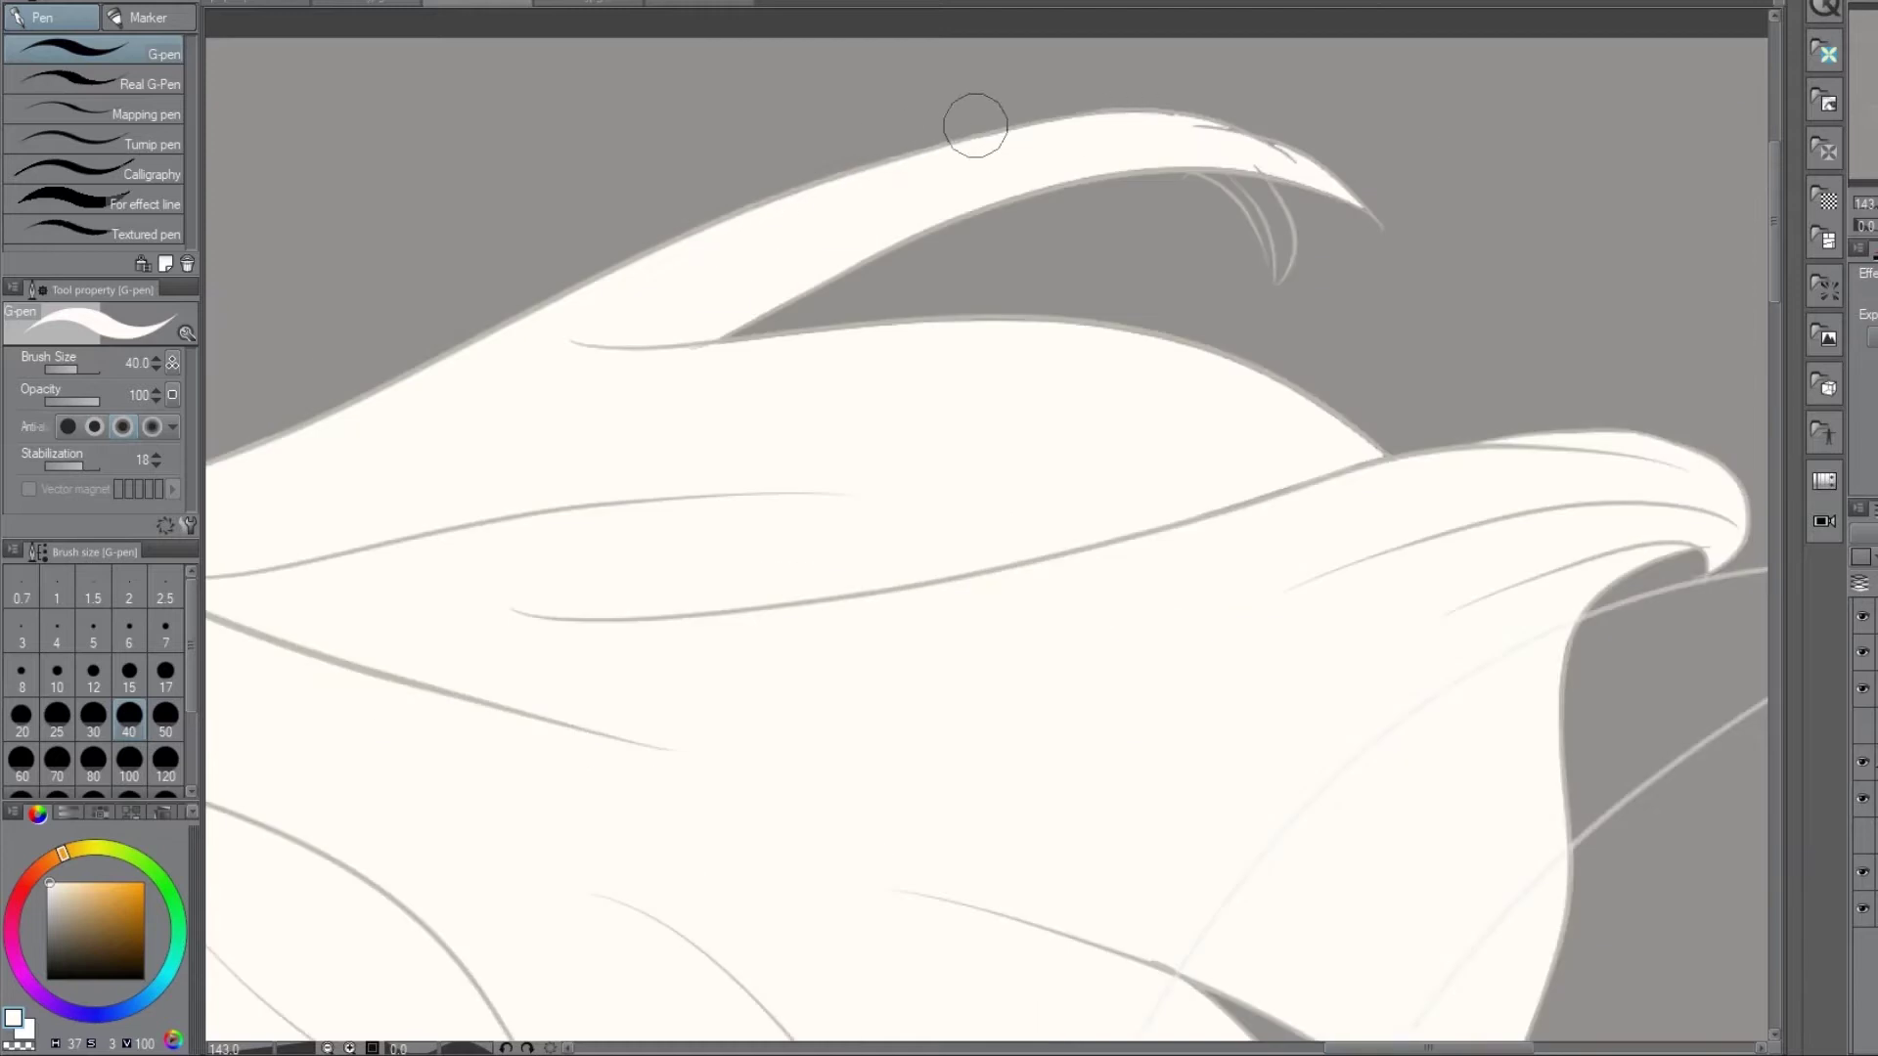
pyautogui.press('[')
pyautogui.press('[')
pyautogui.moveTo(1203, 176); pyautogui.dragTo(1291, 244)
pyautogui.moveTo(1262, 147); pyautogui.dragTo(1374, 210)
pyautogui.moveTo(1271, 186)
pyautogui.mouseDown()
pyautogui.moveTo(1309, 244)
pyautogui.moveTo(1288, 285)
pyautogui.moveTo(1360, 232)
pyautogui.moveTo(1182, 1015)
pyautogui.moveTo(849, 399)
pyautogui.mouseUp()
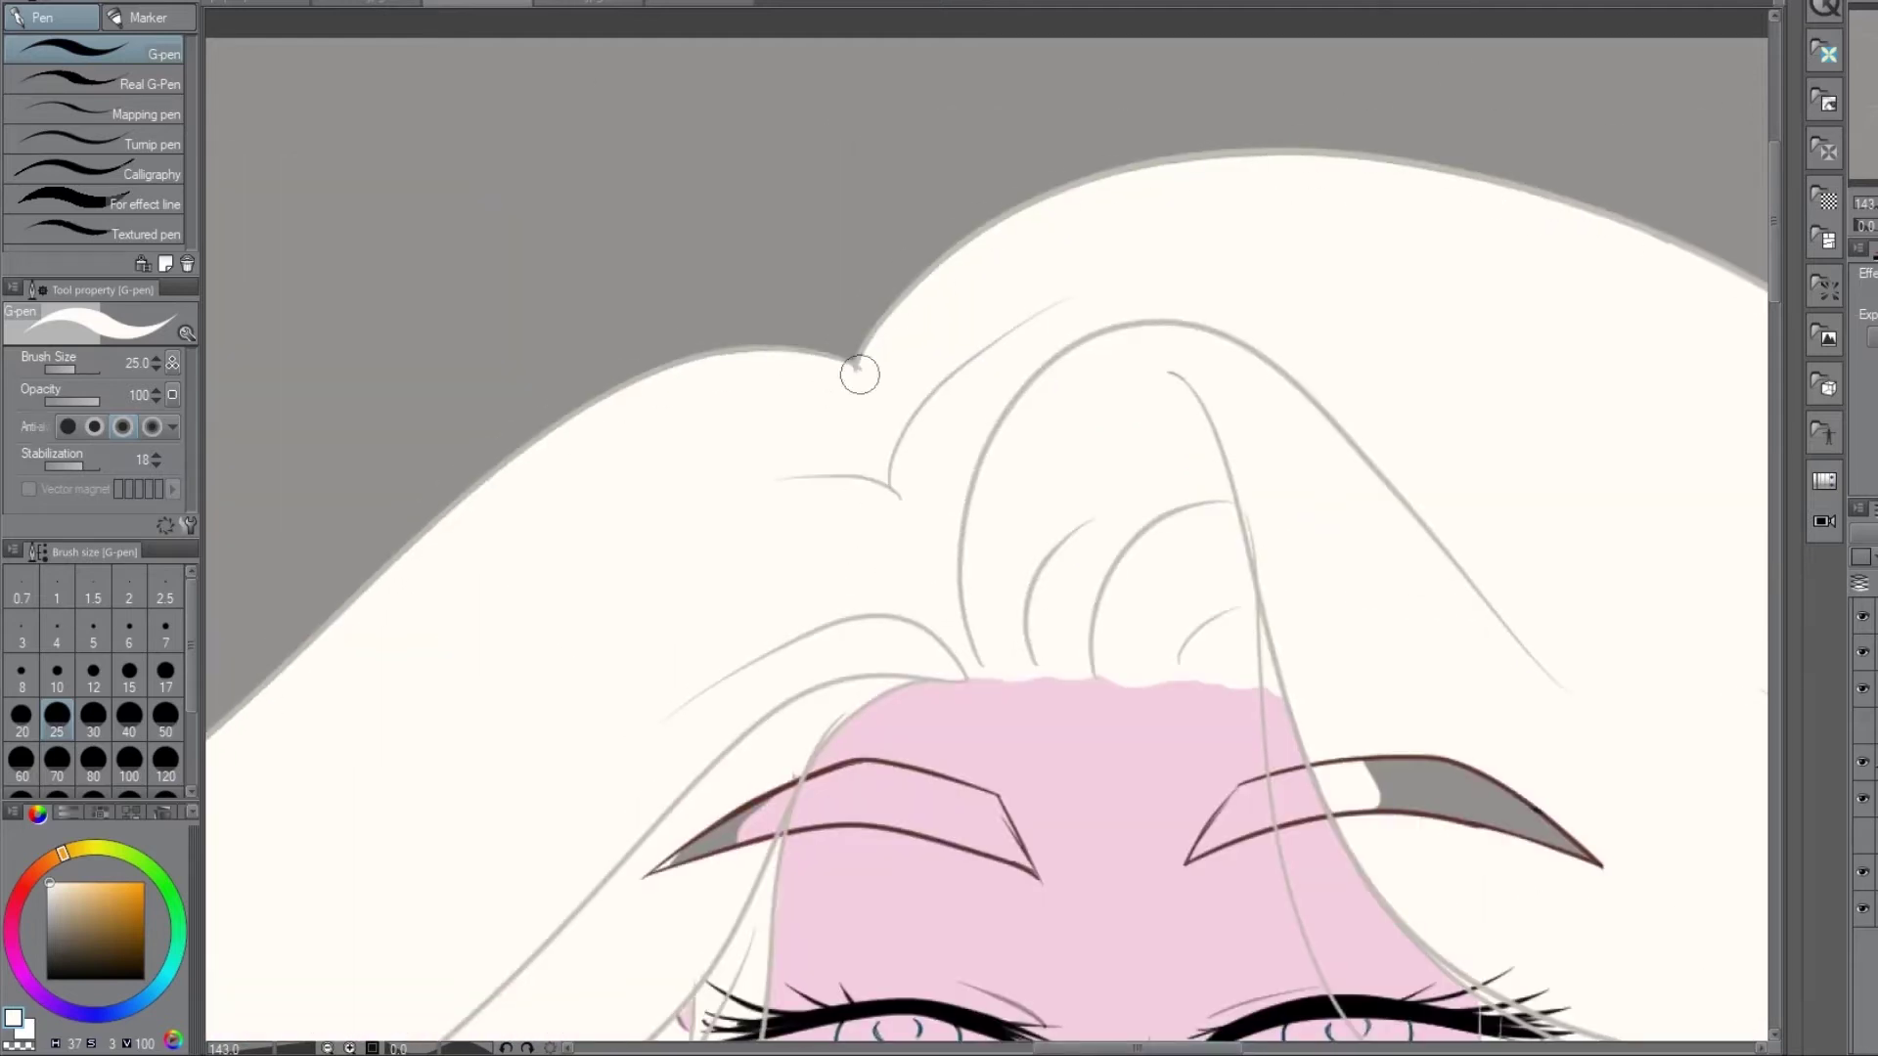
pyautogui.moveTo(861, 362); pyautogui.dragTo(1584, 364)
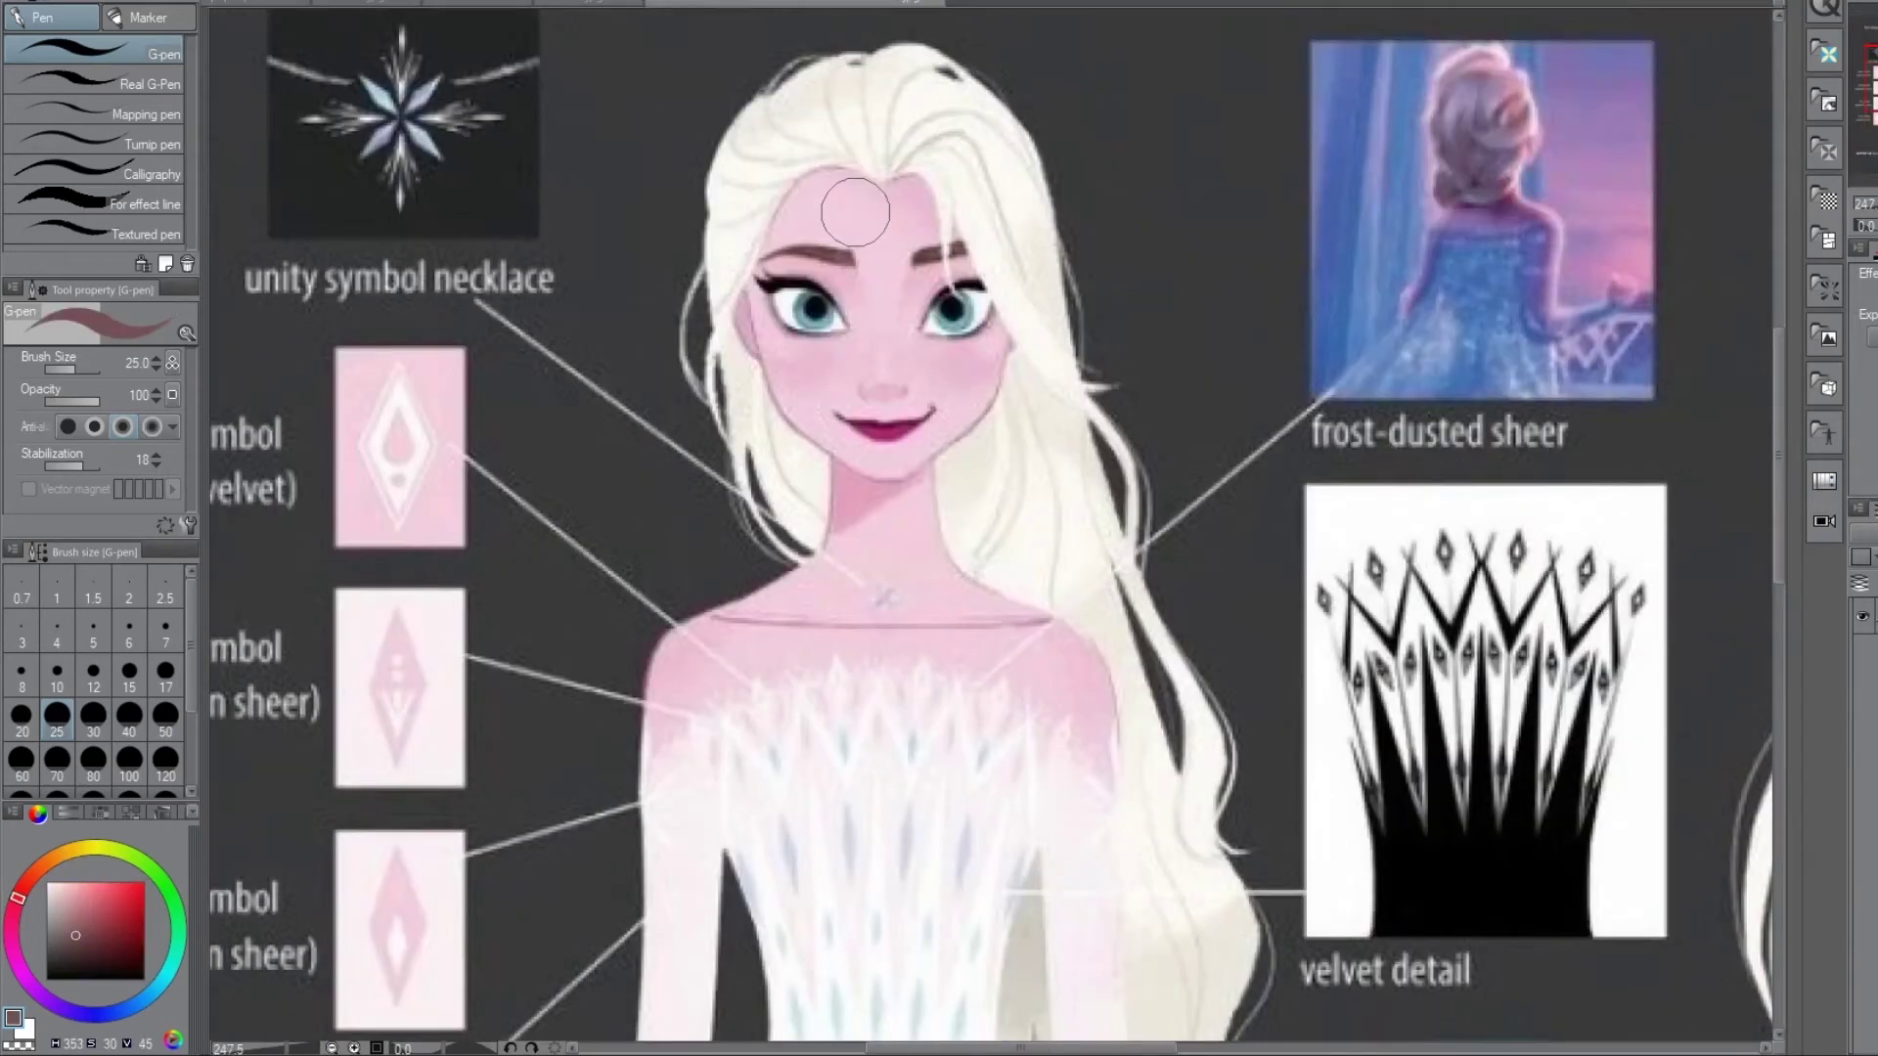
# - Sample the brown eyebrow colour from the Elsa reference and fill both eyebrows with it
pyautogui.click(524, 3)
pyautogui.moveTo(1357, 794); pyautogui.dragTo(1022, 851)
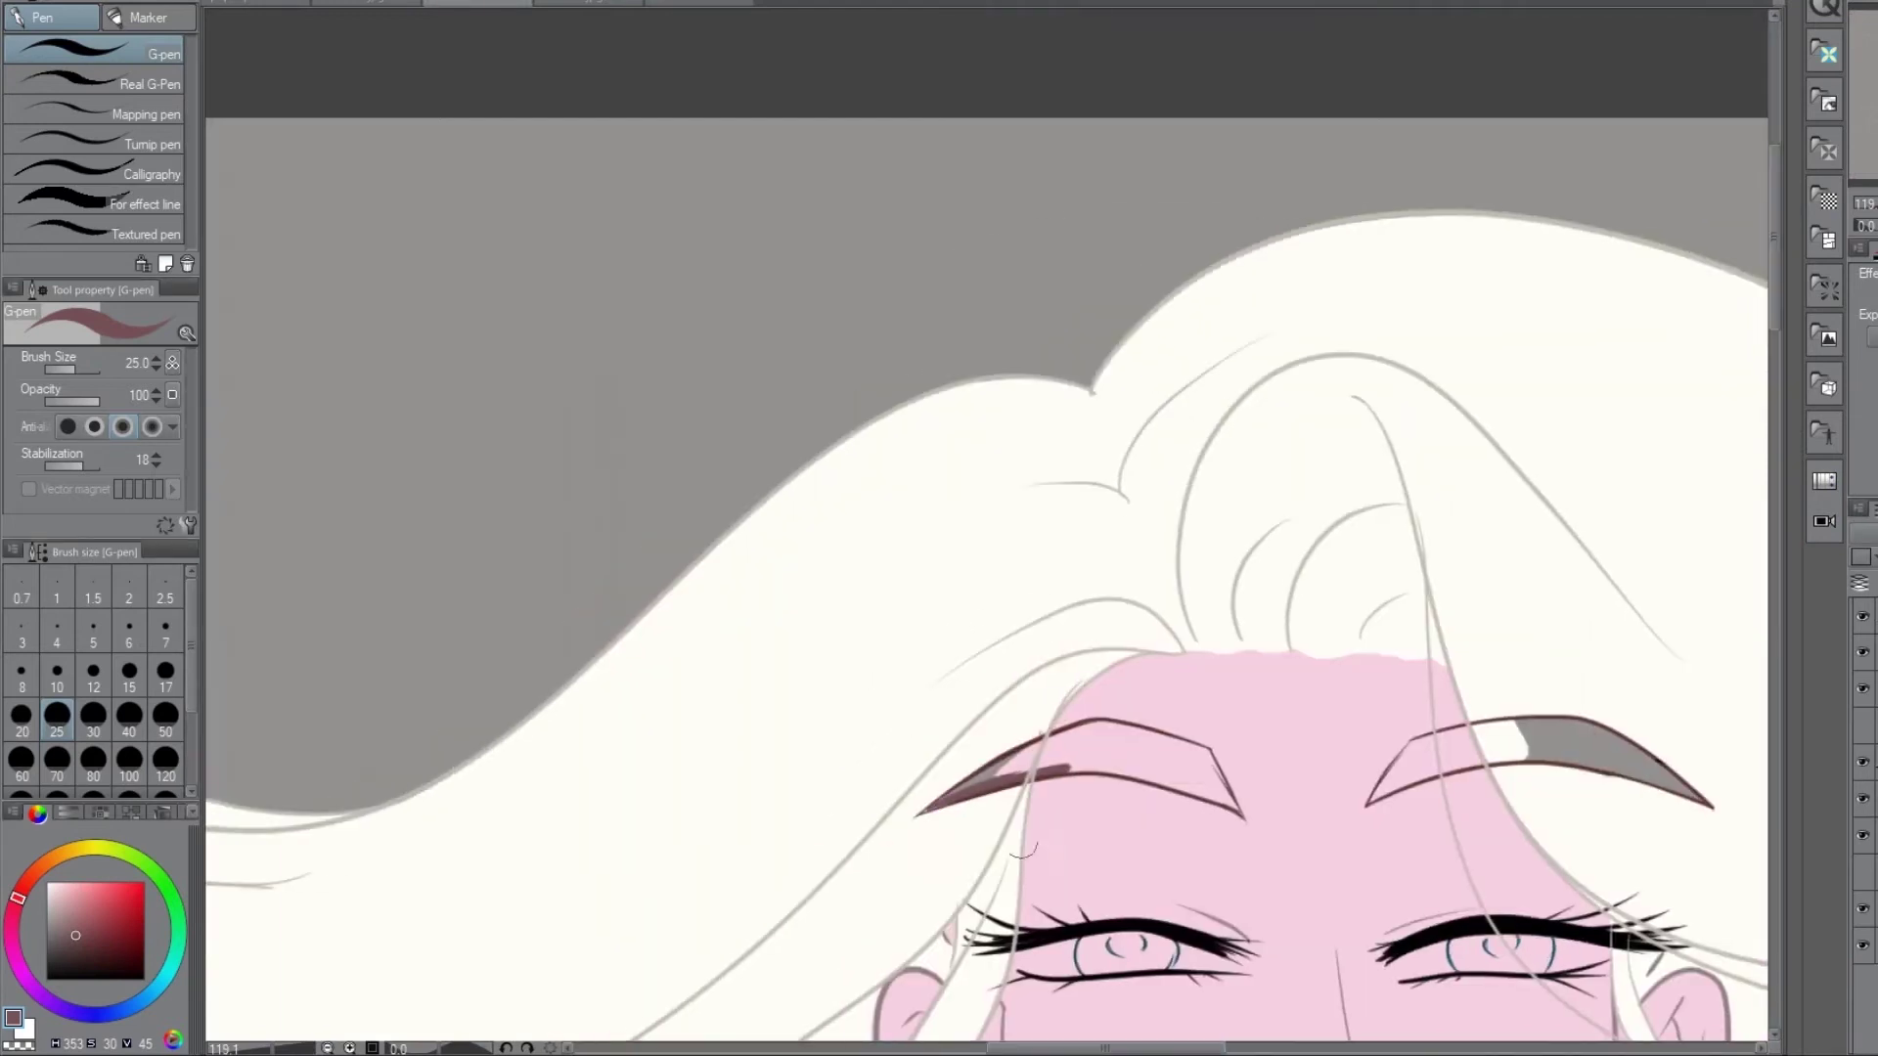
pyautogui.moveTo(979, 779)
pyautogui.mouseDown()
pyautogui.moveTo(1091, 762)
pyautogui.moveTo(1098, 706)
pyautogui.moveTo(1112, 737)
pyautogui.moveTo(1151, 735)
pyautogui.mouseUp()
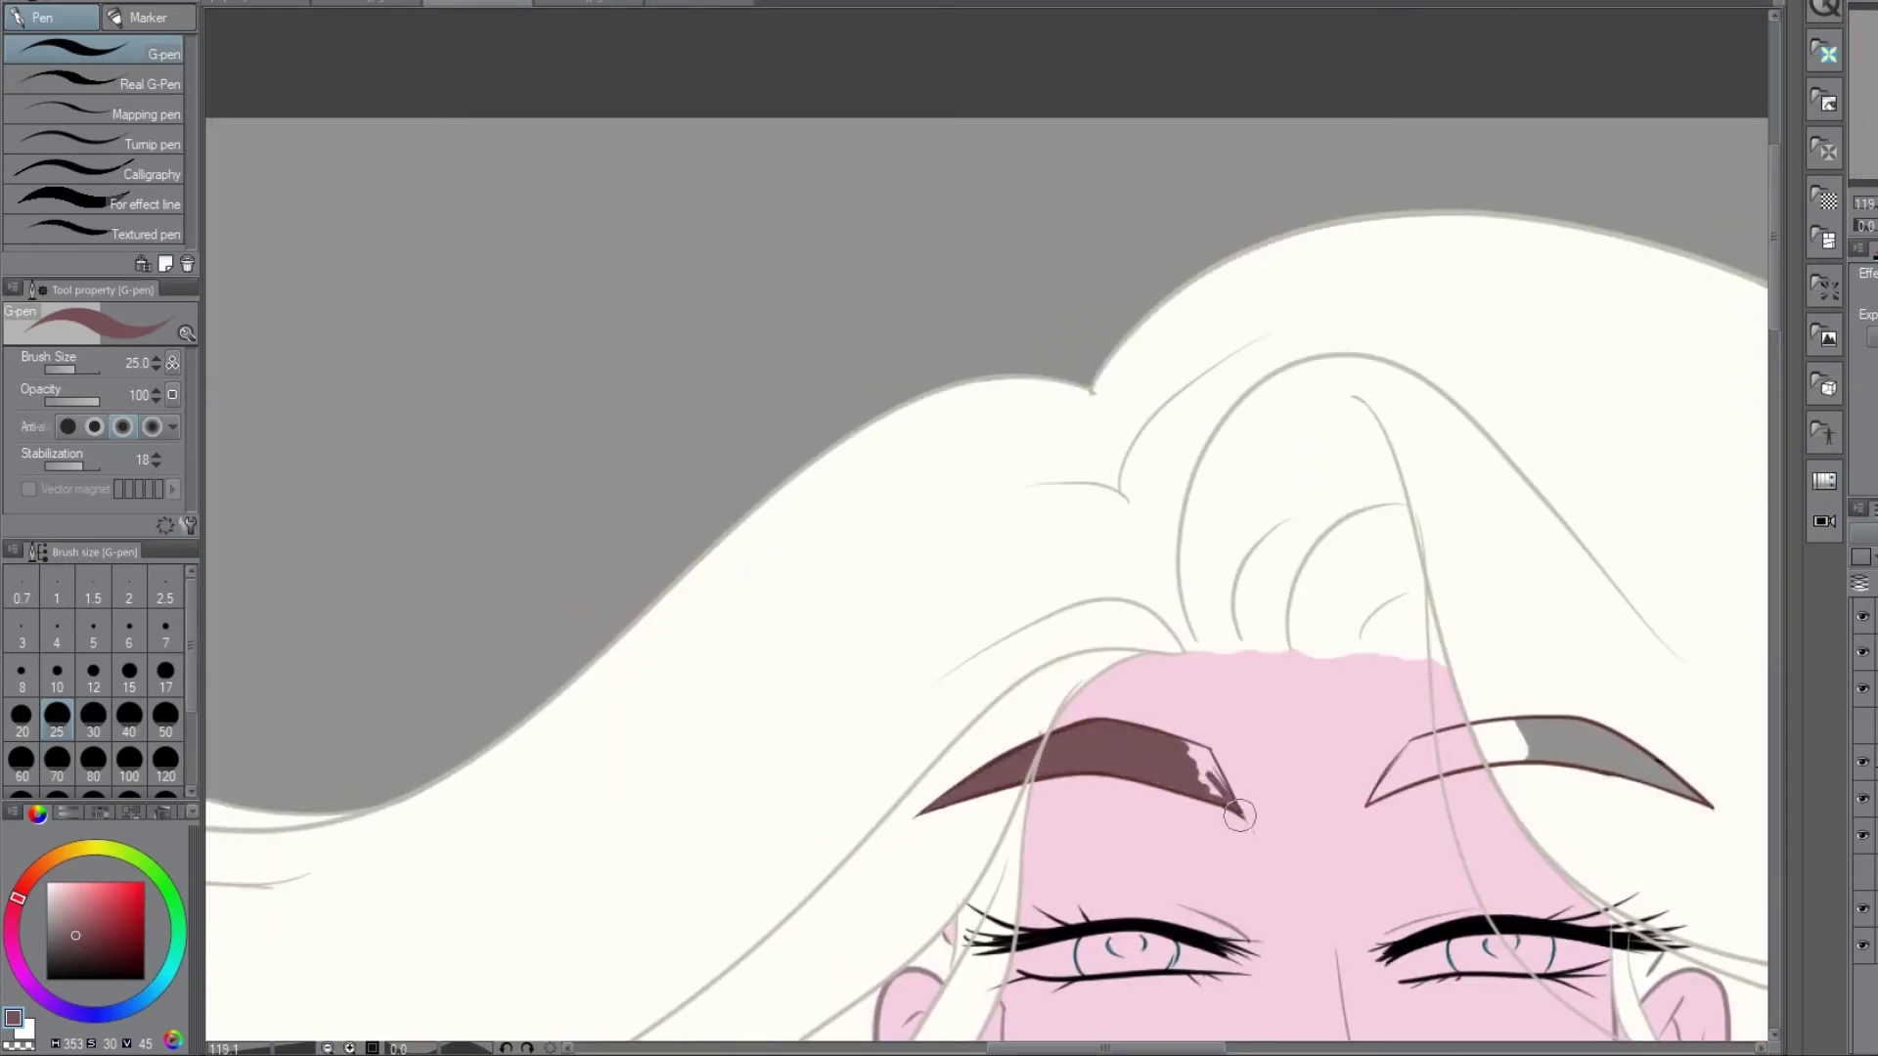
pyautogui.moveTo(1547, 739)
pyautogui.mouseDown()
pyautogui.moveTo(1470, 734)
pyautogui.moveTo(1376, 796)
pyautogui.moveTo(1508, 727)
pyautogui.moveTo(1654, 762)
pyautogui.mouseUp()
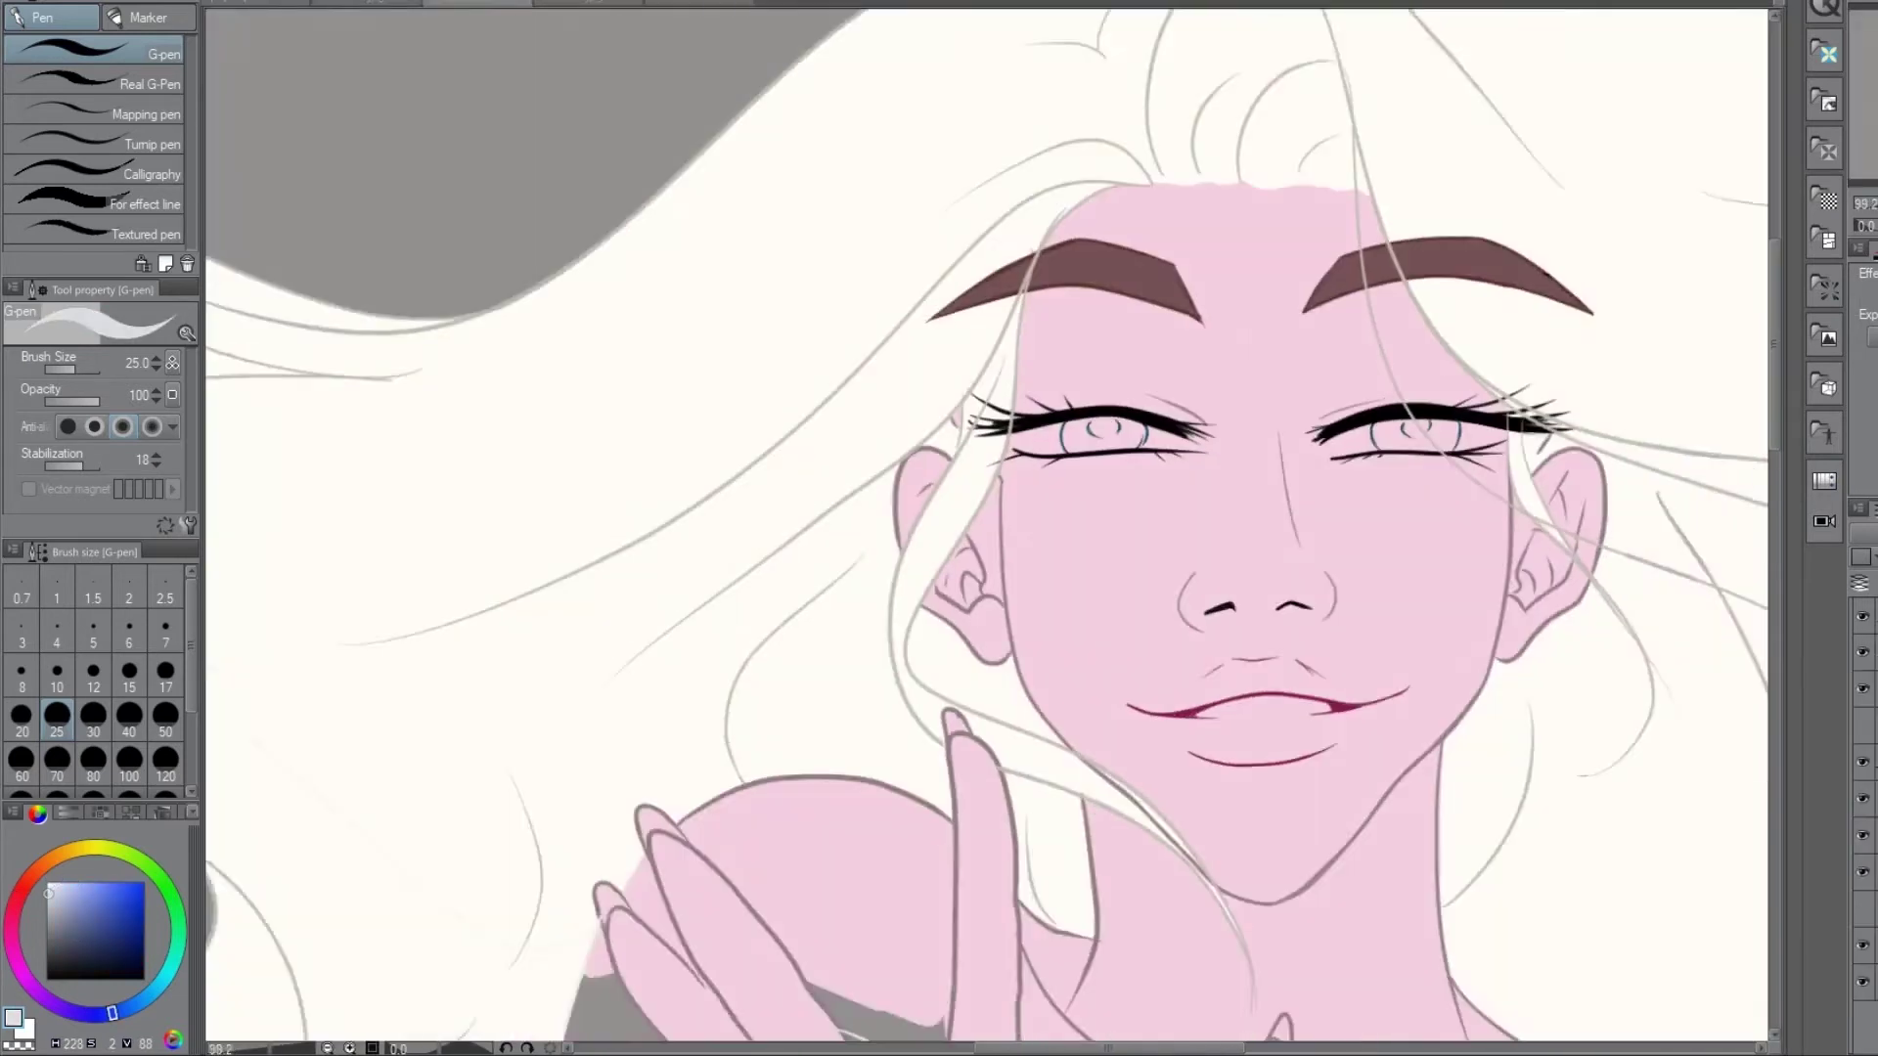
# - Paint the teeth and the whites of both eyes pale grey, and fill the irises teal
pyautogui.moveTo(1388, 809); pyautogui.dragTo(1342, 822)
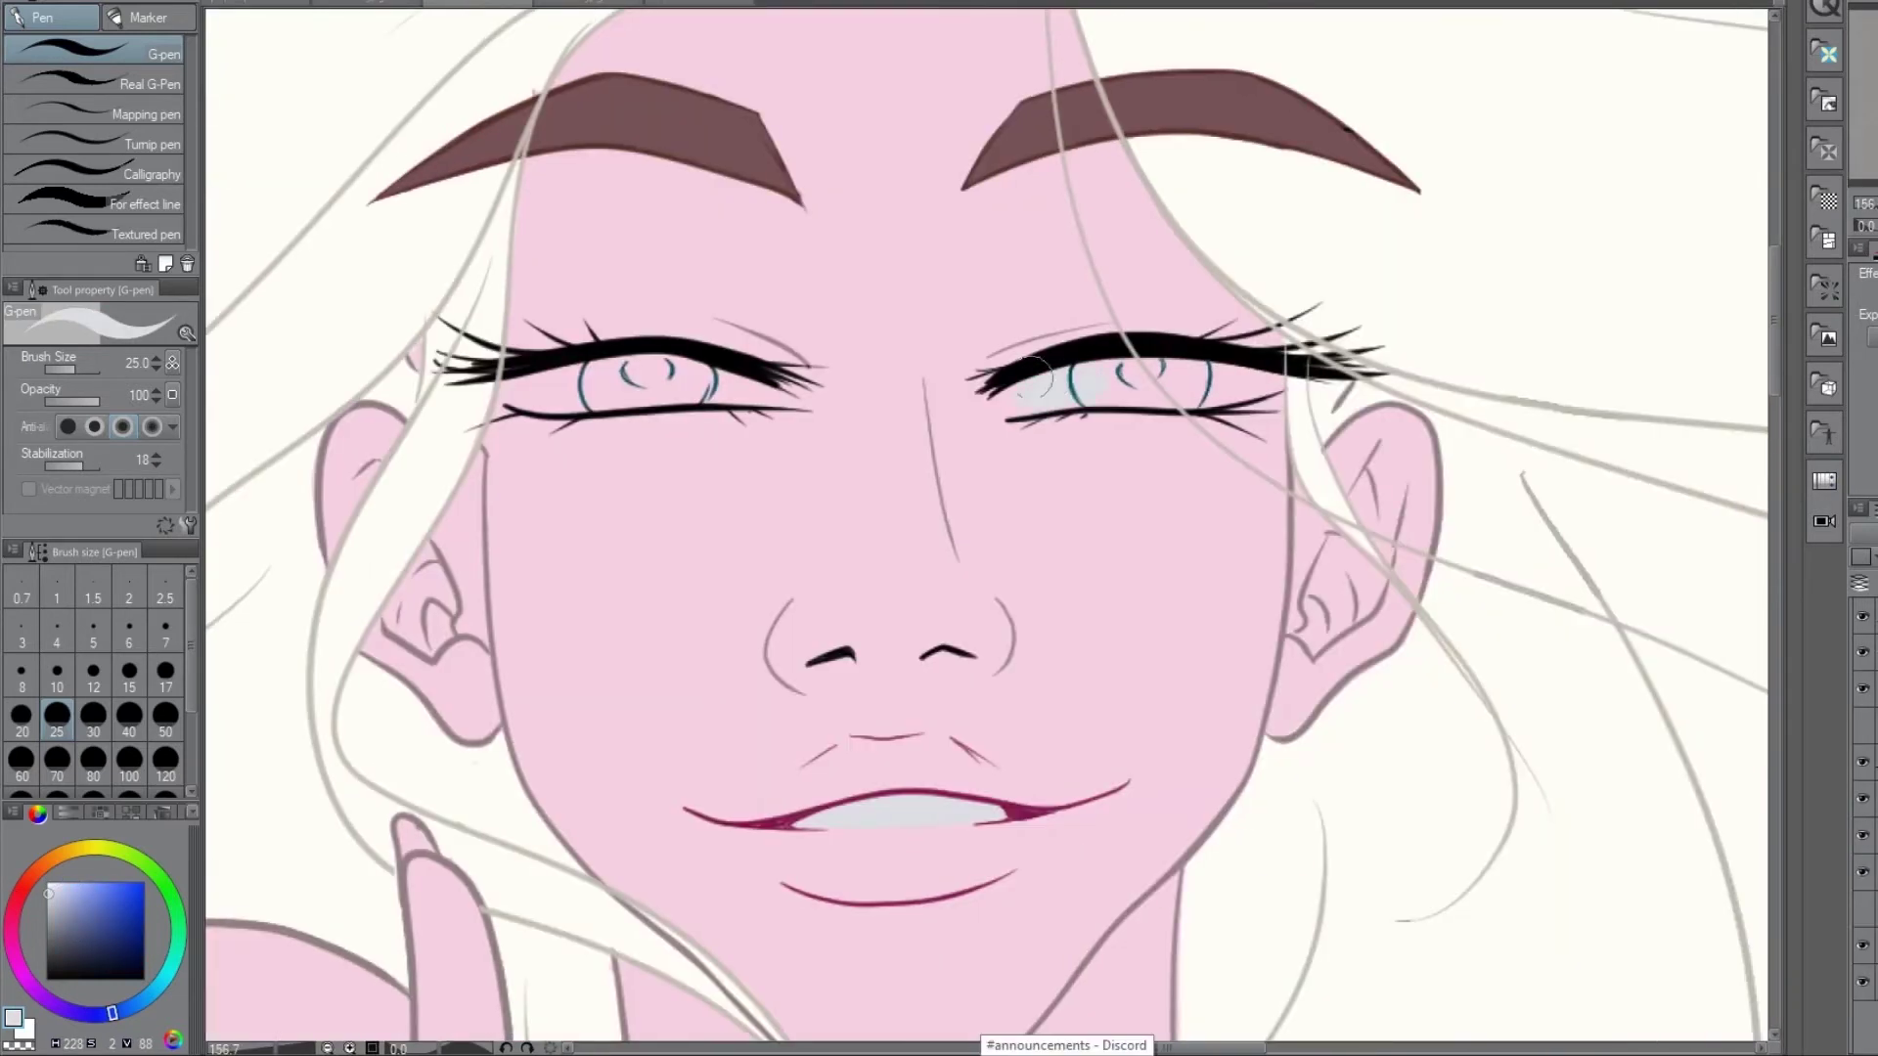
pyautogui.moveTo(1223, 377); pyautogui.dragTo(1261, 371)
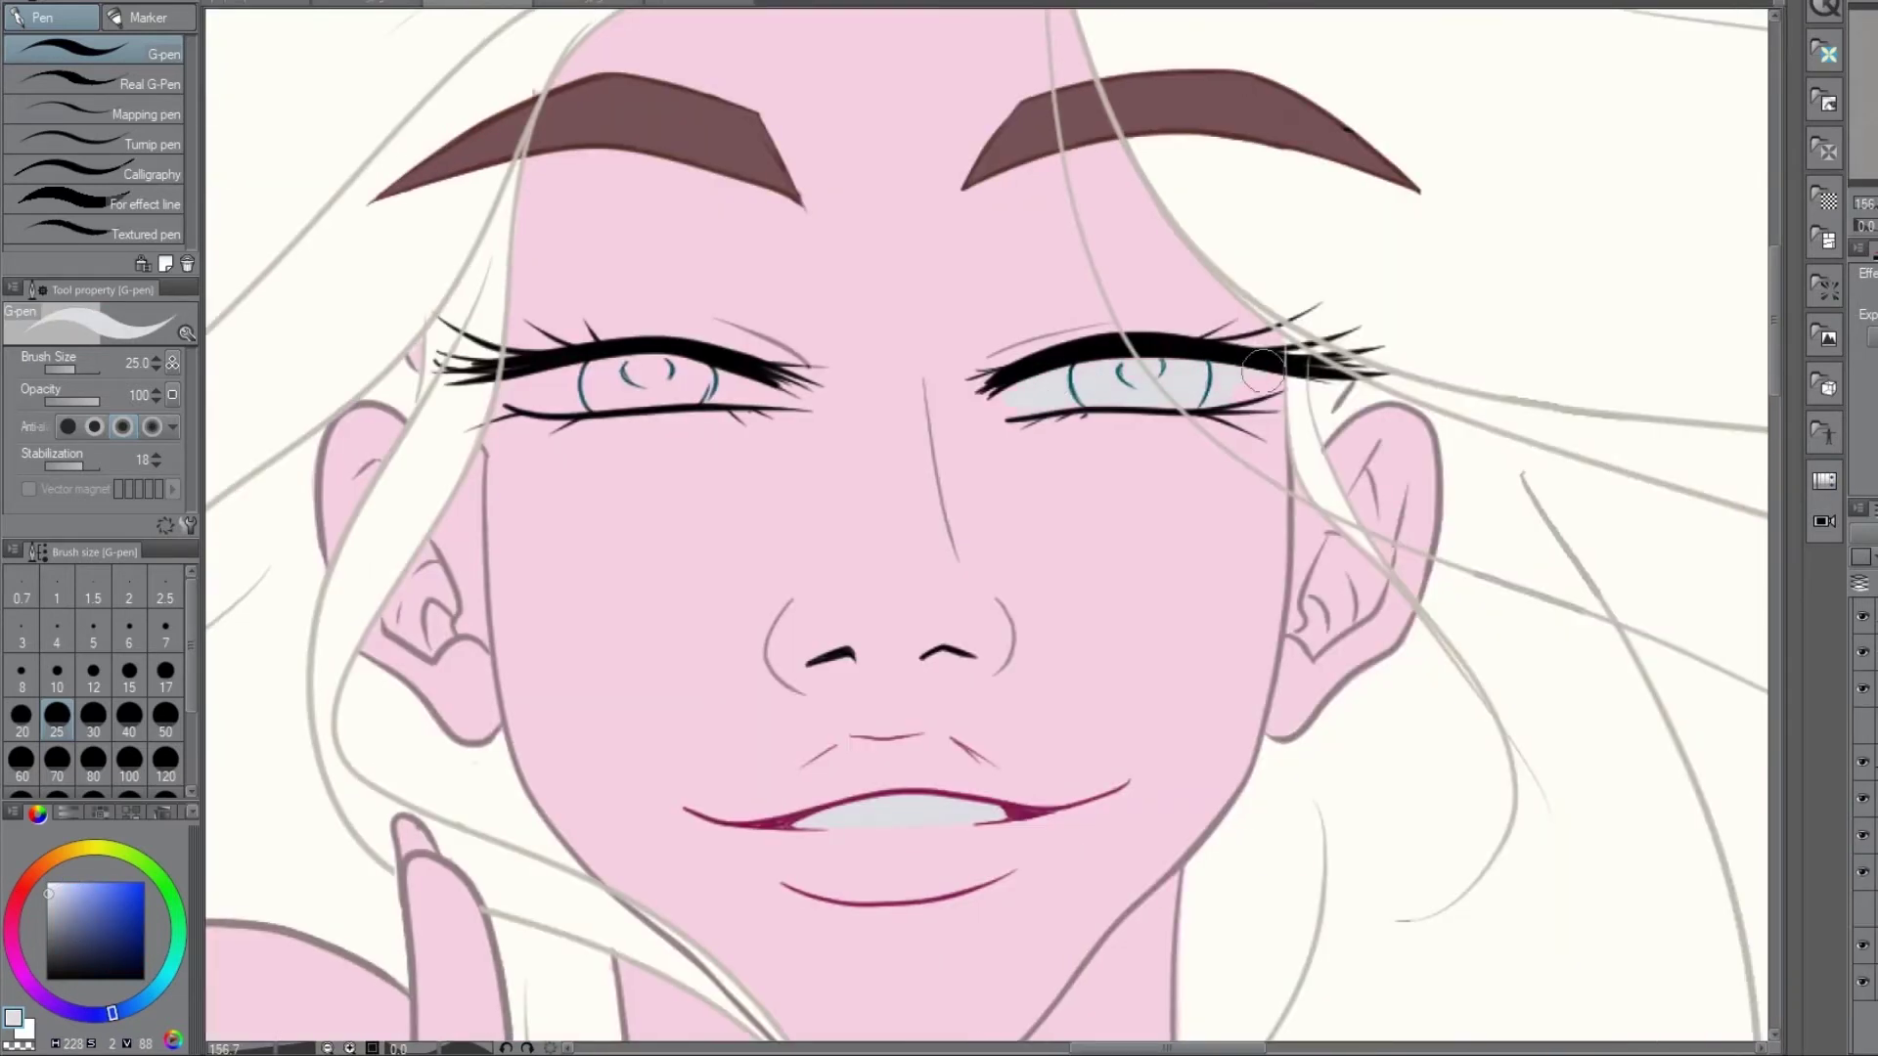
pyautogui.moveTo(1086, 367); pyautogui.dragTo(1198, 391)
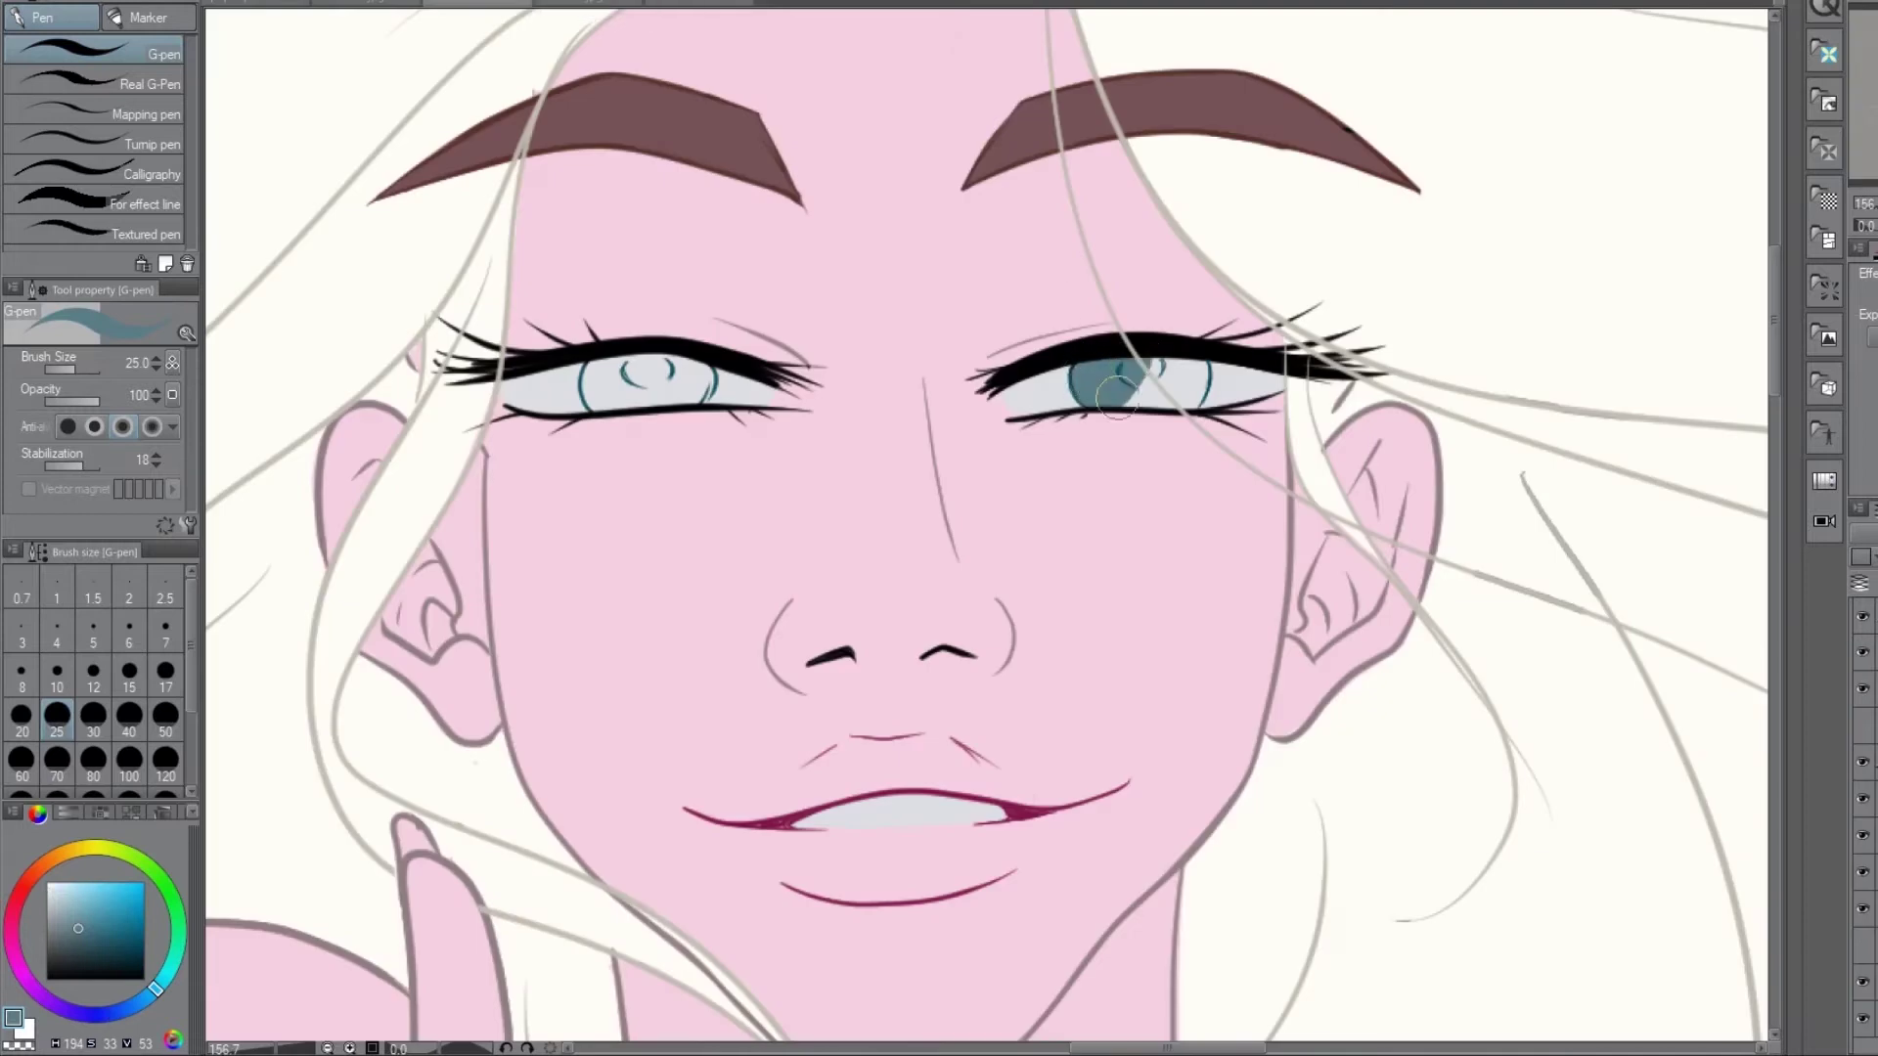
pyautogui.moveTo(602, 372)
pyautogui.mouseDown()
pyautogui.moveTo(630, 386)
pyautogui.moveTo(698, 367)
pyautogui.mouseUp()
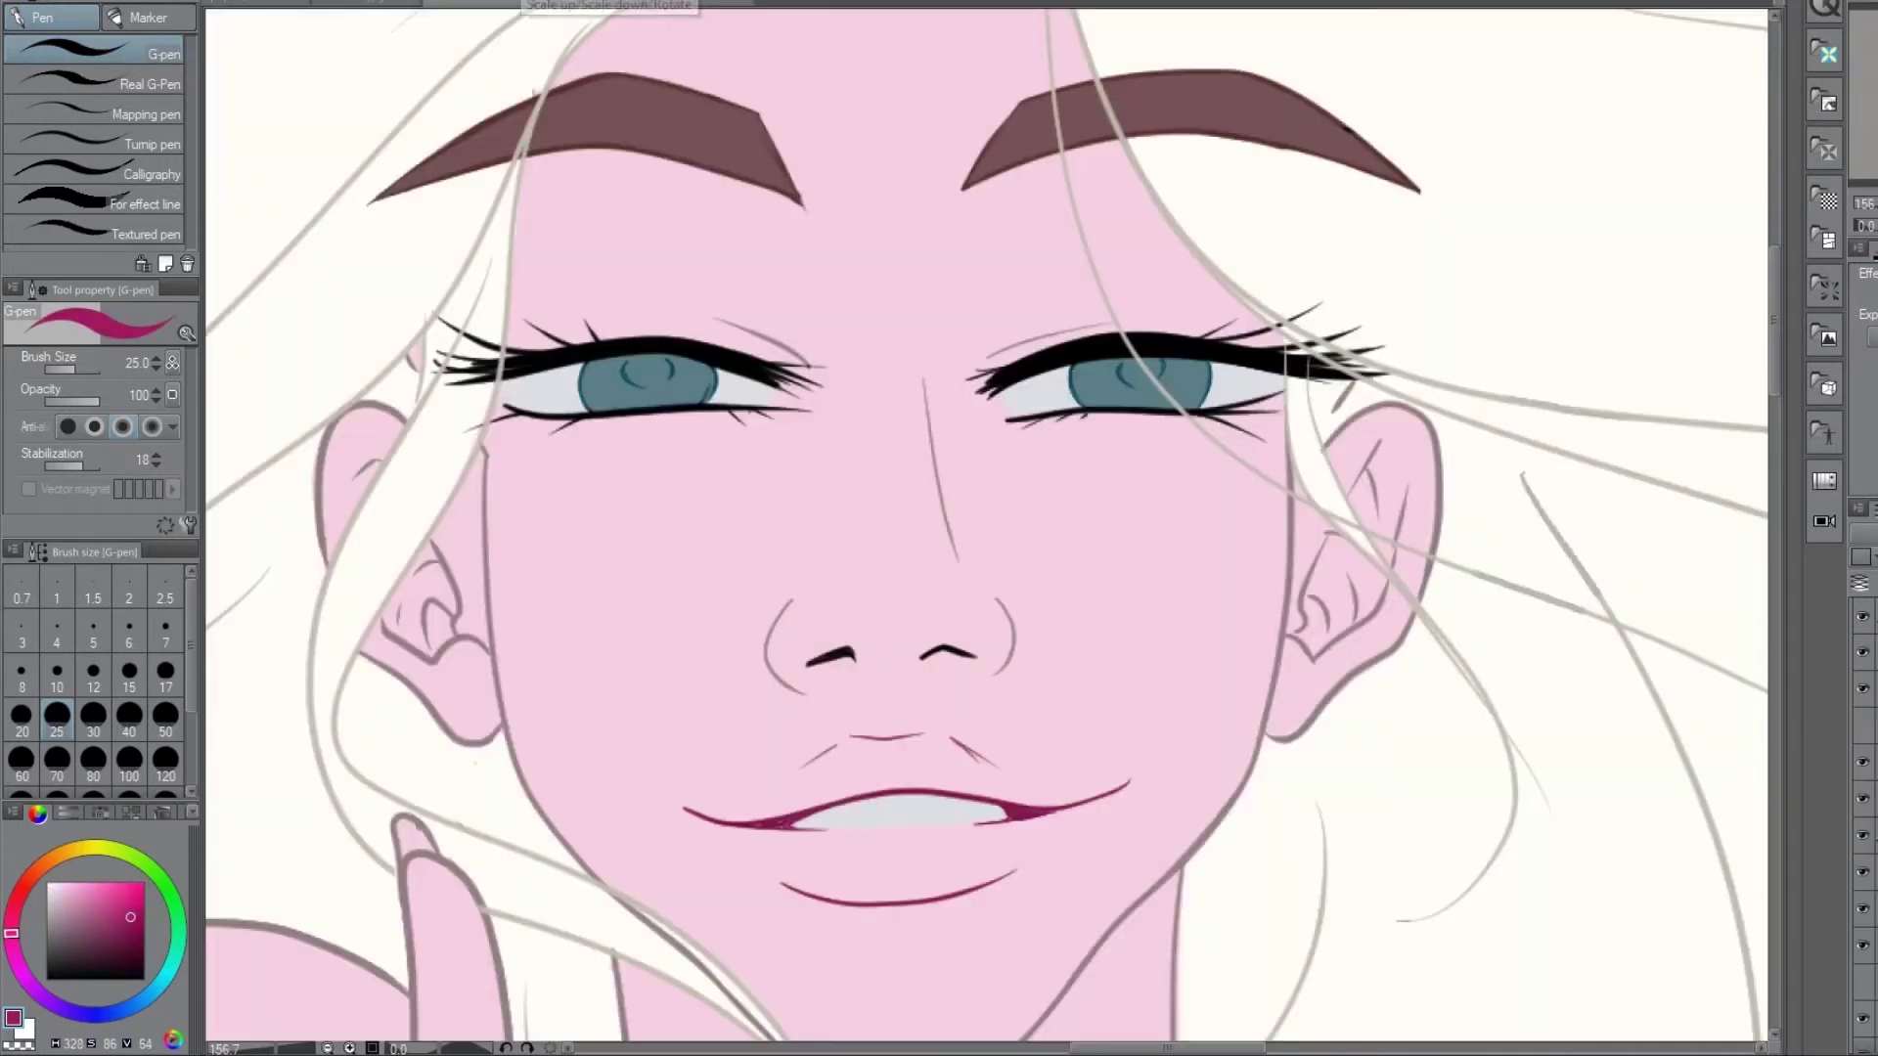
# - Fill the upper and lower lips with magenta, leaving the teeth pale grey
pyautogui.moveTo(700, 812)
pyautogui.mouseDown()
pyautogui.moveTo(768, 808)
pyautogui.moveTo(842, 749)
pyautogui.moveTo(971, 788)
pyautogui.moveTo(958, 751)
pyautogui.moveTo(1013, 795)
pyautogui.moveTo(951, 726)
pyautogui.mouseUp()
pyautogui.moveTo(978, 822)
pyautogui.mouseDown()
pyautogui.moveTo(782, 841)
pyautogui.moveTo(692, 797)
pyautogui.moveTo(984, 870)
pyautogui.moveTo(1086, 812)
pyautogui.mouseUp()
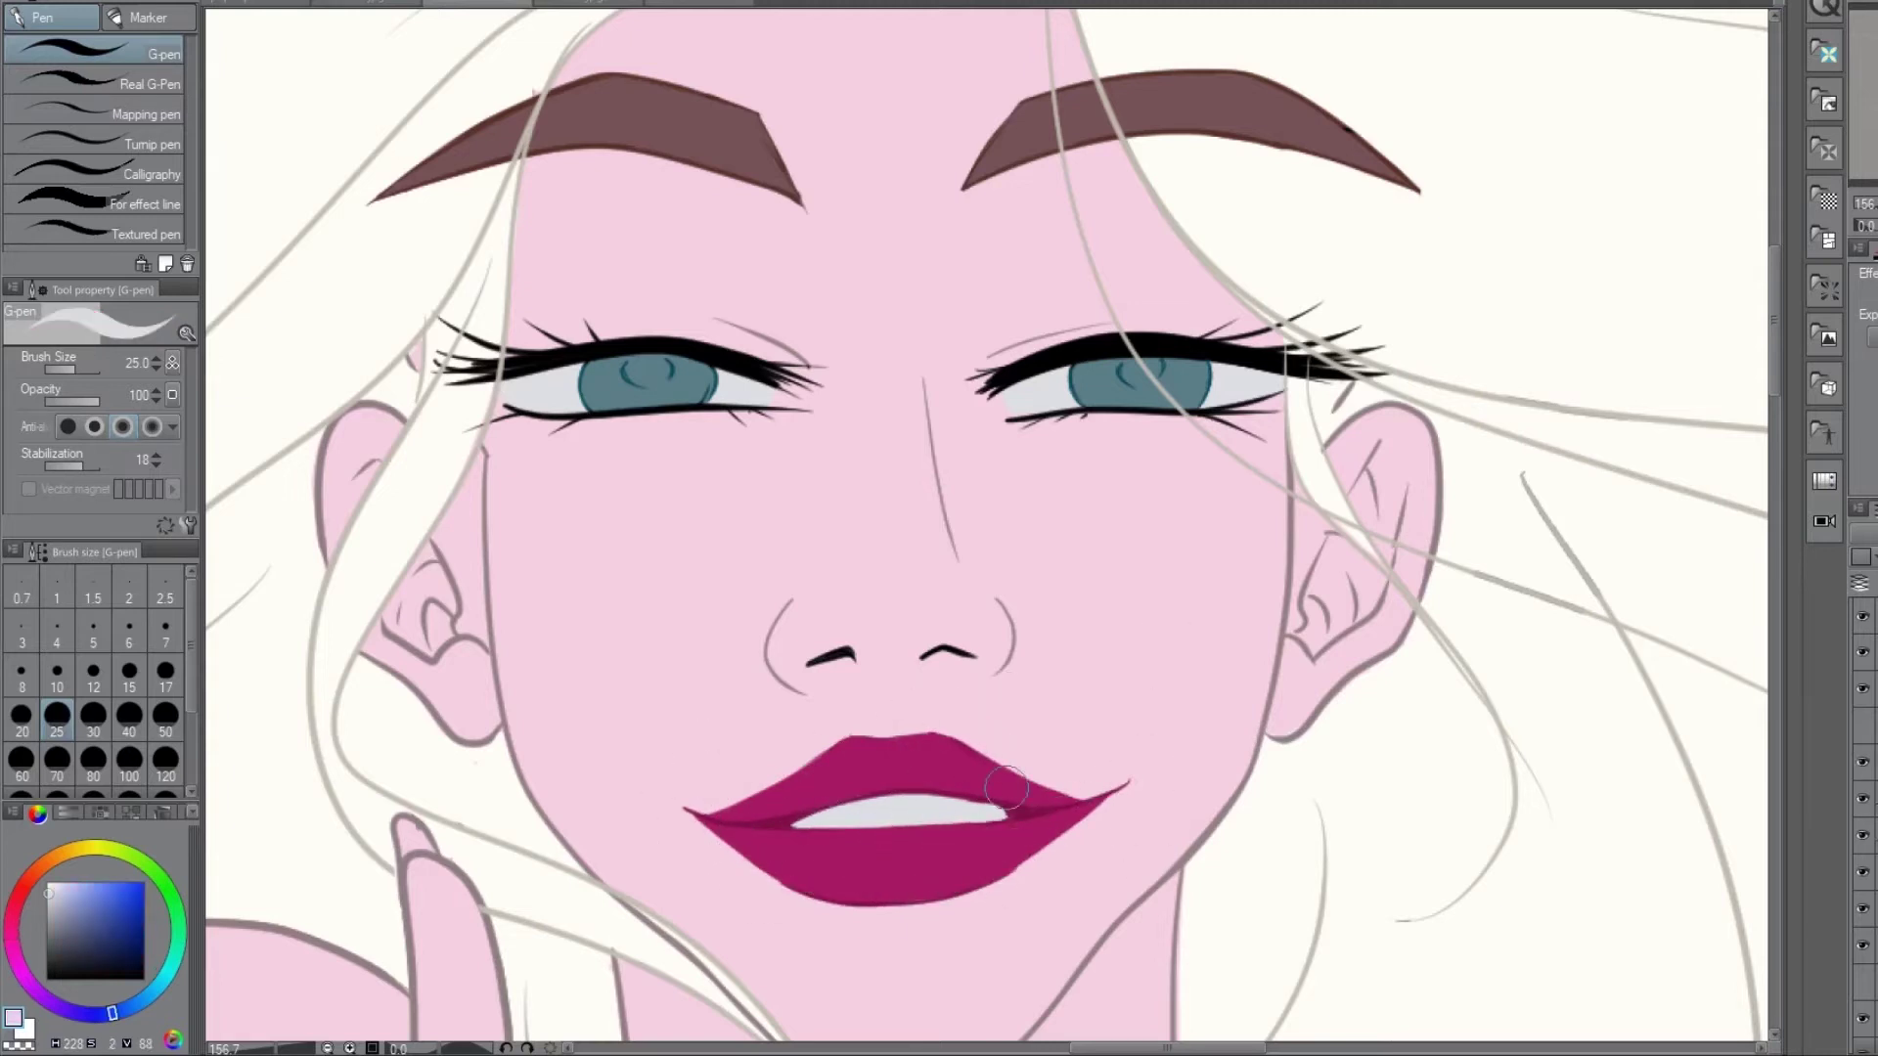
# - Erase the creamy white inside the large hair loop on the left and restore the strand edge at its inner point
pyautogui.scroll(-5, 988, 528)
pyautogui.scroll(4, 899, 841)
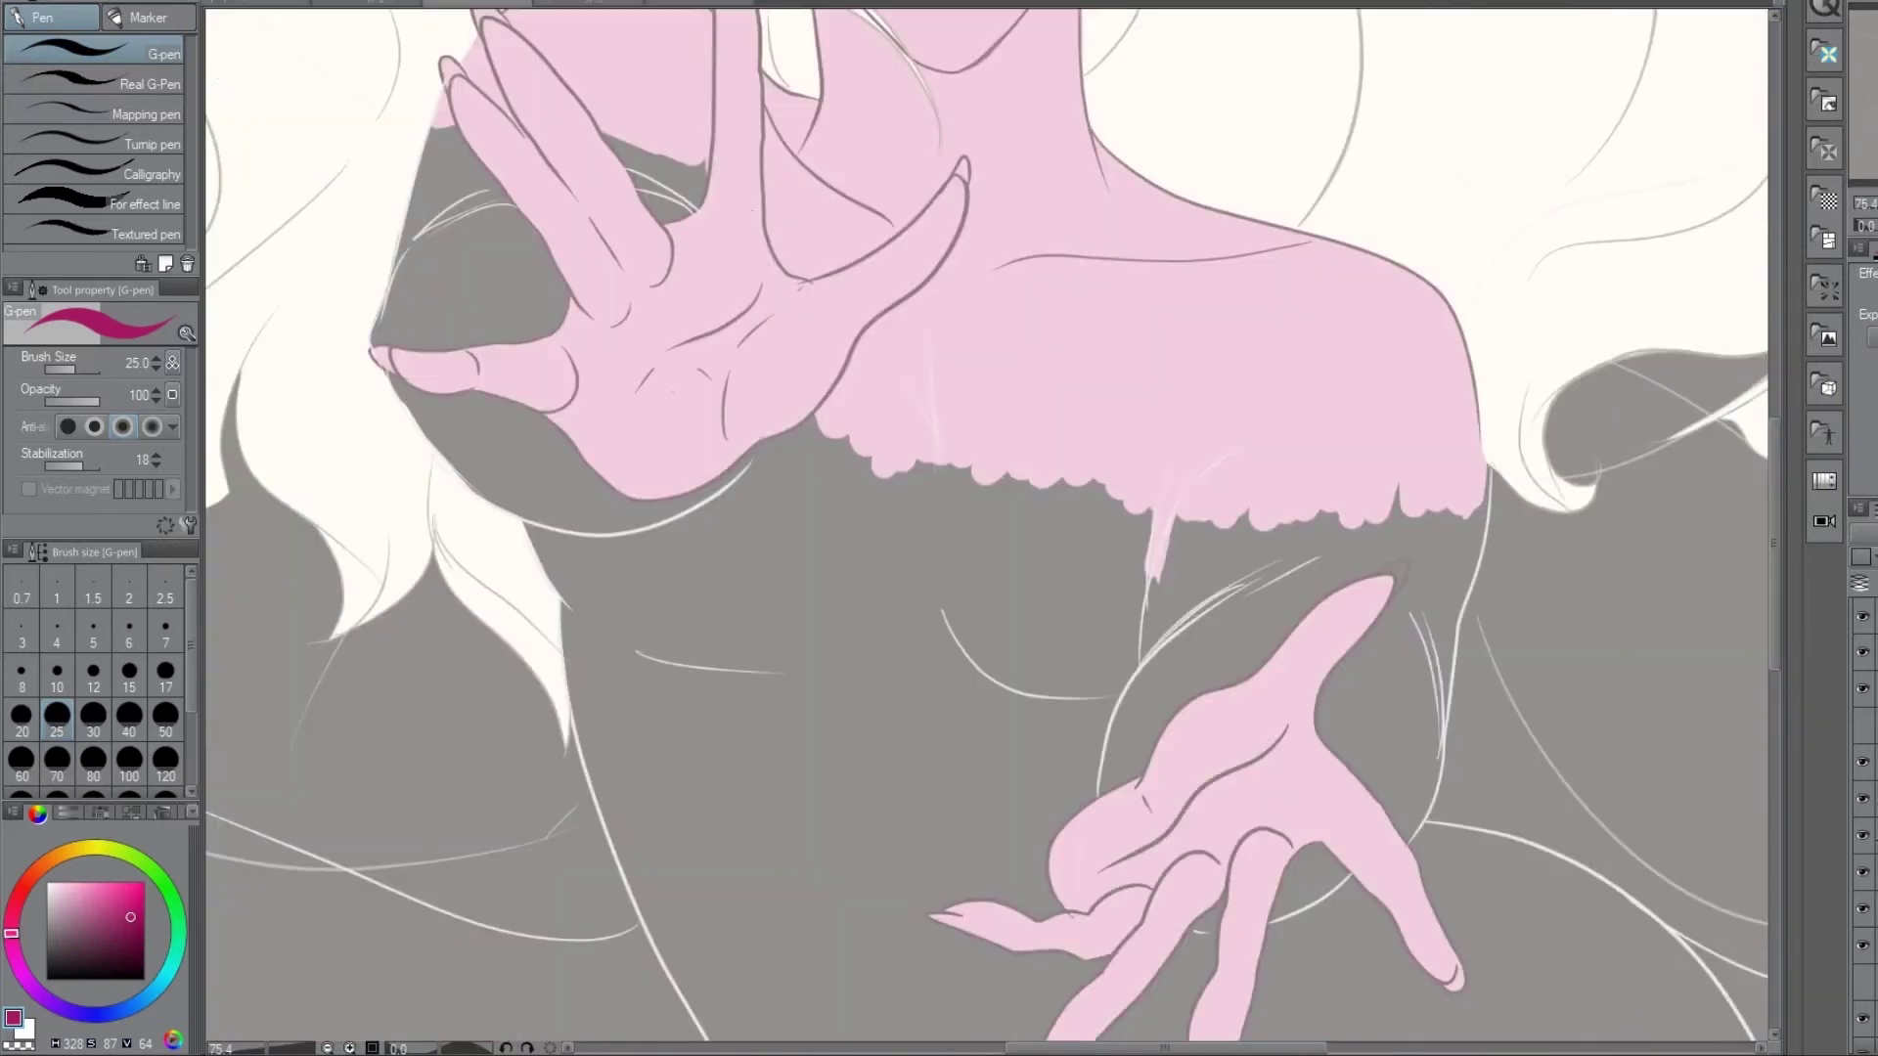
pyautogui.scroll(-5, 987, 529)
pyautogui.scroll(1, 988, 528)
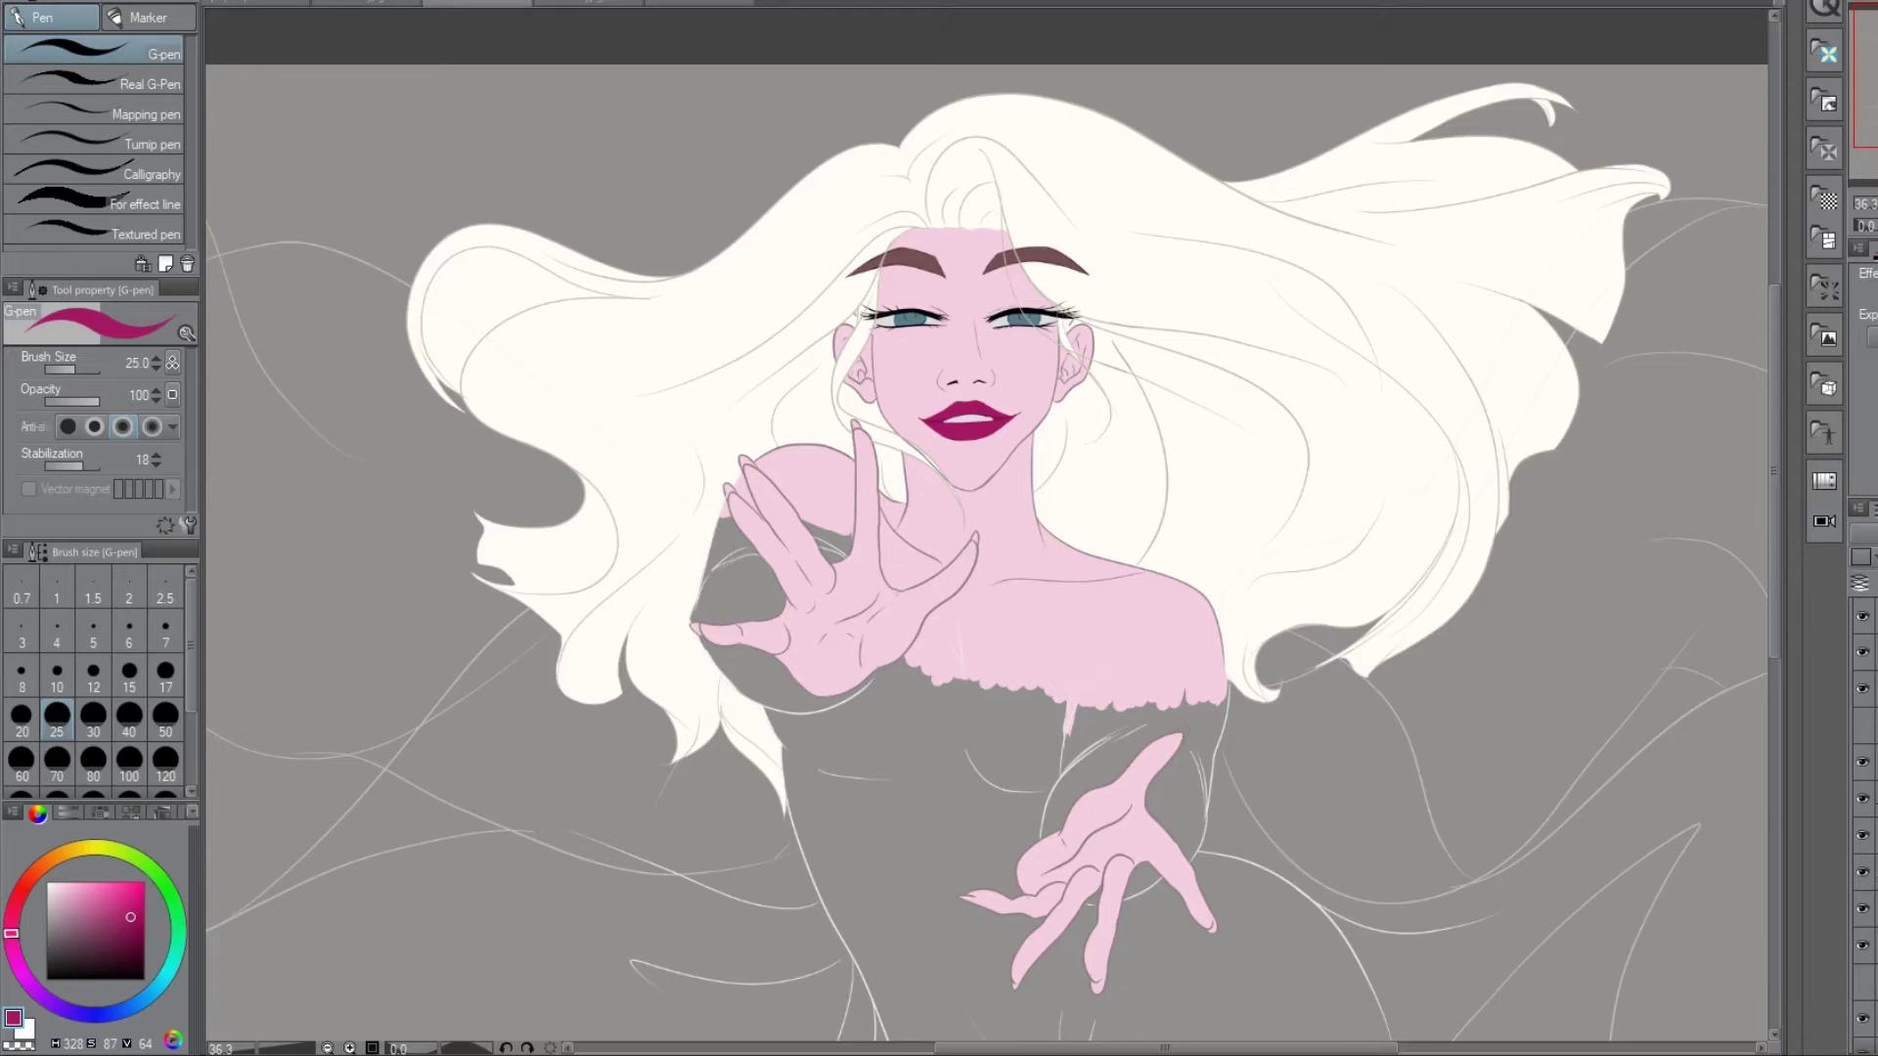
pyautogui.scroll(4, 988, 528)
pyautogui.scroll(-5, 988, 528)
pyautogui.scroll(3, 987, 528)
pyautogui.scroll(-2, 1164, 1014)
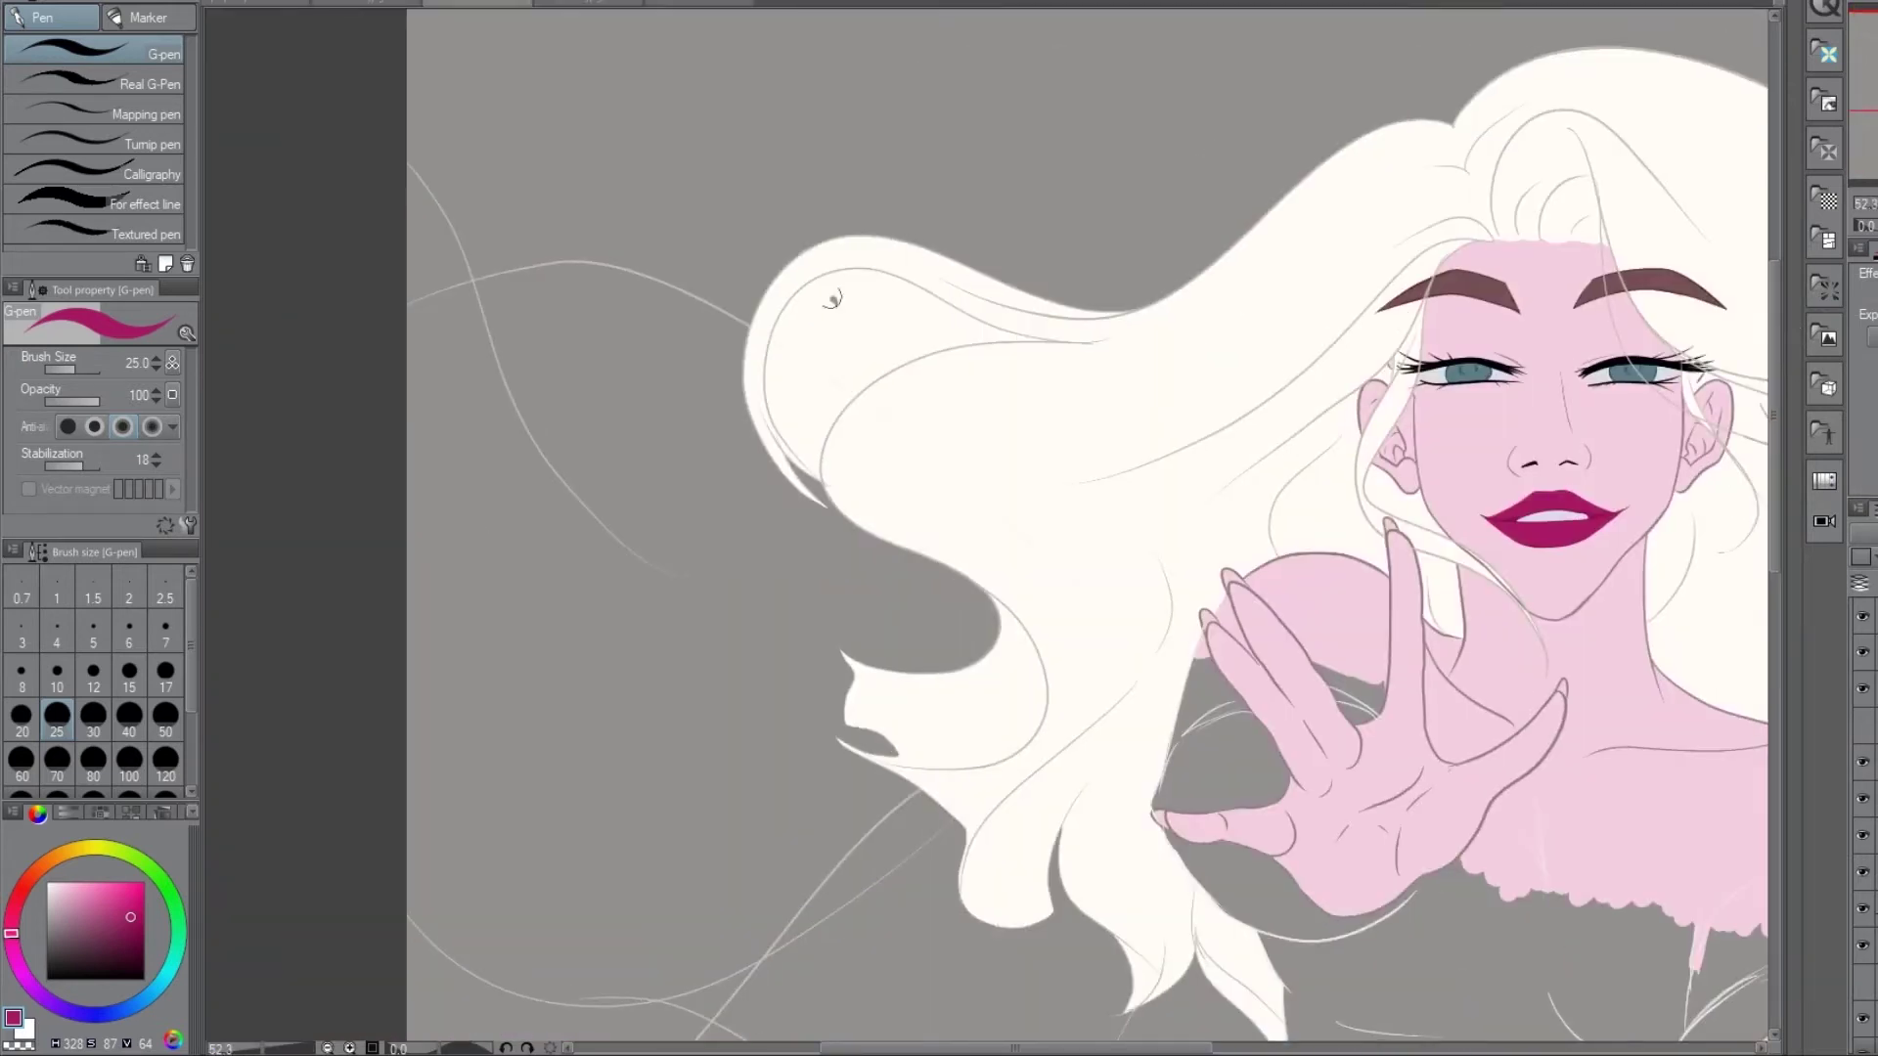
pyautogui.scroll(4, 660, 252)
pyautogui.moveTo(567, 254)
pyautogui.mouseDown()
pyautogui.moveTo(636, 411)
pyautogui.moveTo(660, 251)
pyautogui.moveTo(651, 392)
pyautogui.moveTo(730, 285)
pyautogui.moveTo(642, 352)
pyautogui.moveTo(713, 76)
pyautogui.moveTo(943, 138)
pyautogui.moveTo(841, 195)
pyautogui.moveTo(930, 144)
pyautogui.mouseUp()
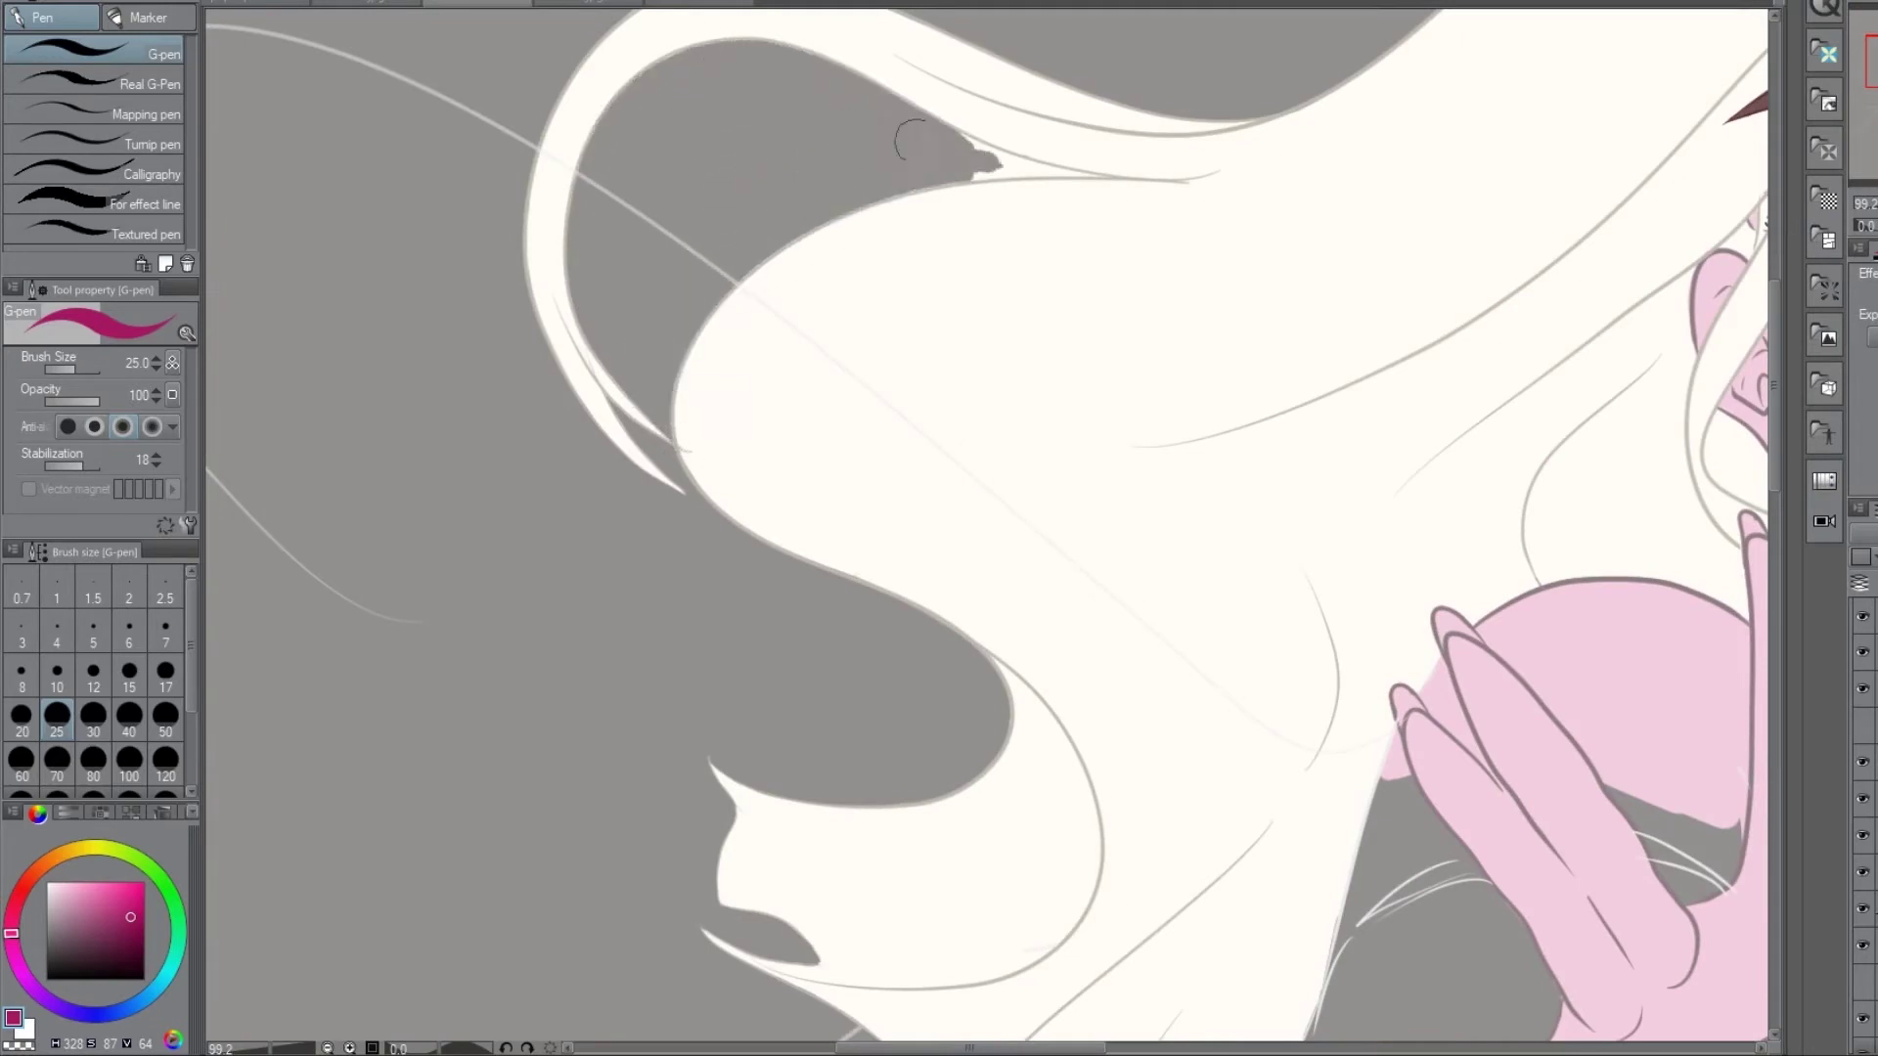
pyautogui.keyDown('alt'); pyautogui.click(1018, 153); pyautogui.keyUp('alt')
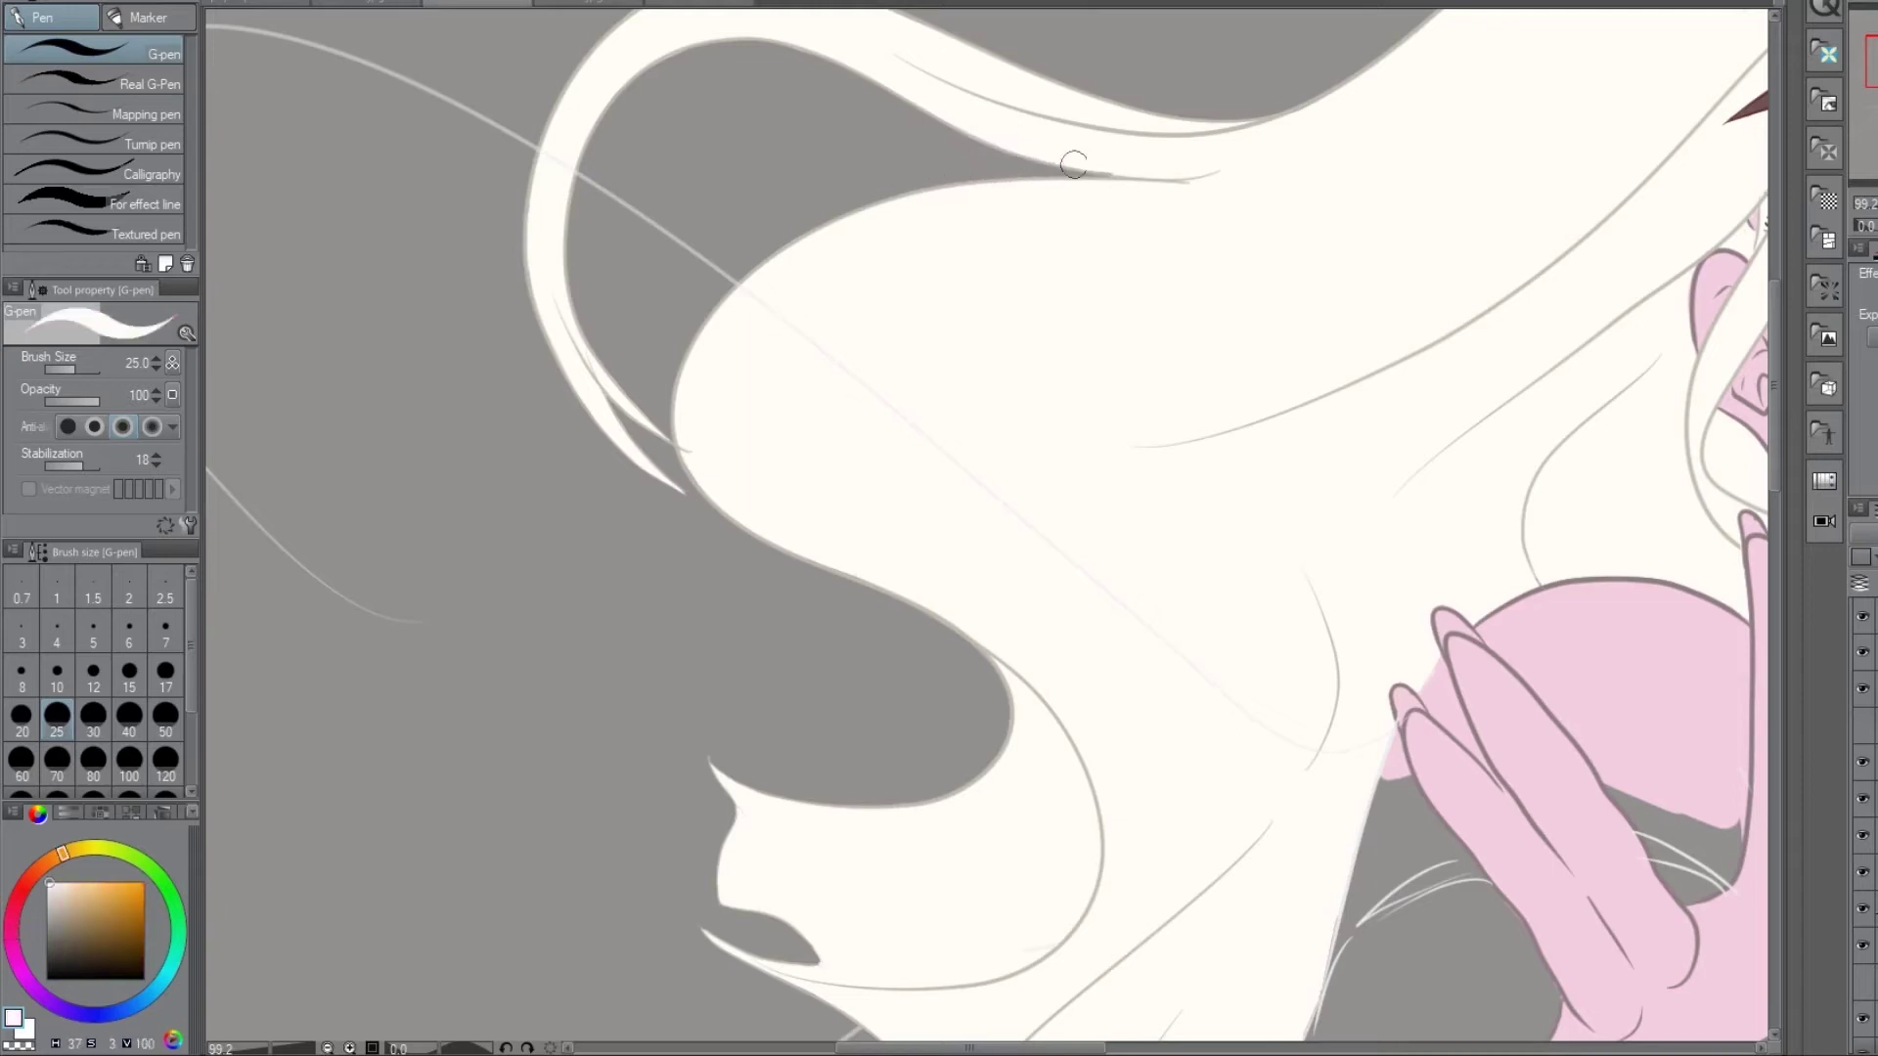
pyautogui.scroll(-5, 1048, 155)
# - Sample the pale sleeve white from the reference and fill the bodice and flowing dress shapes with it, referring to other layers
pyautogui.hotkey('ctrl', 'Tab')
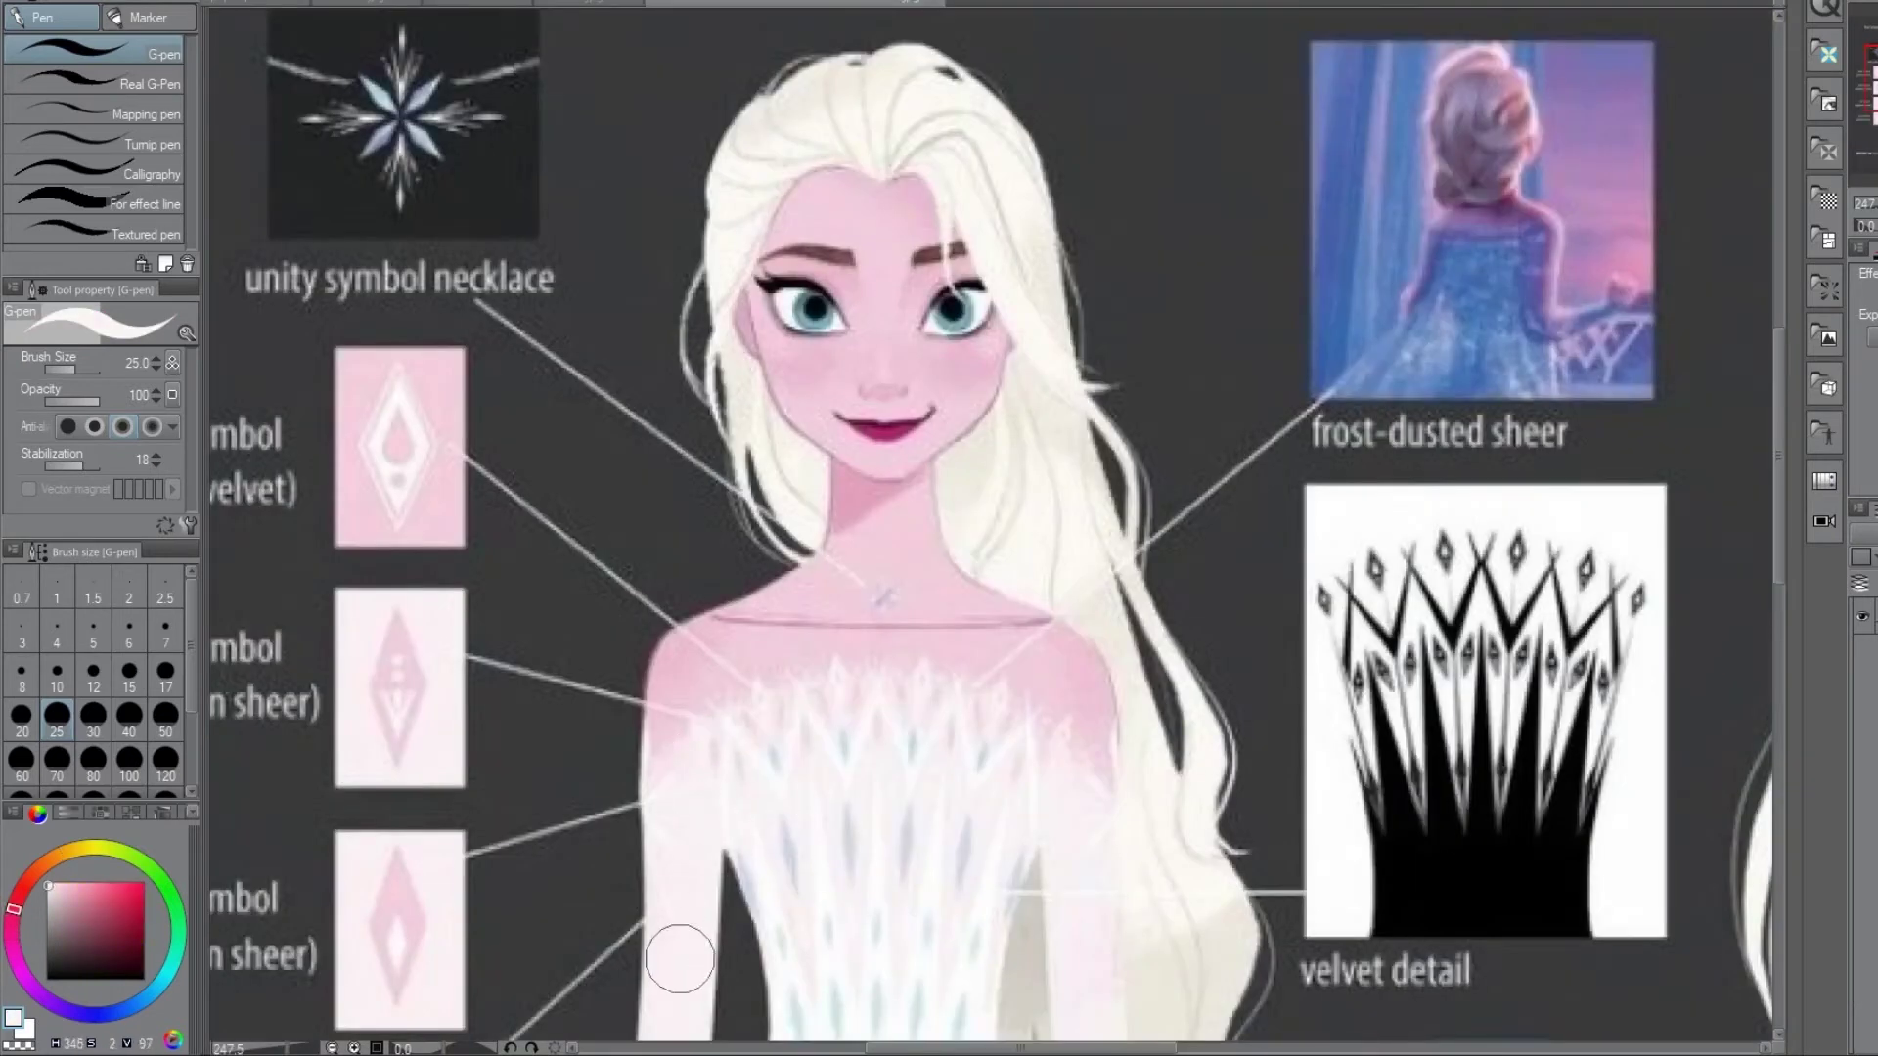
pyautogui.hotkey('ctrl', 'Tab')
pyautogui.scroll(2, 1076, 538)
pyautogui.press('g')
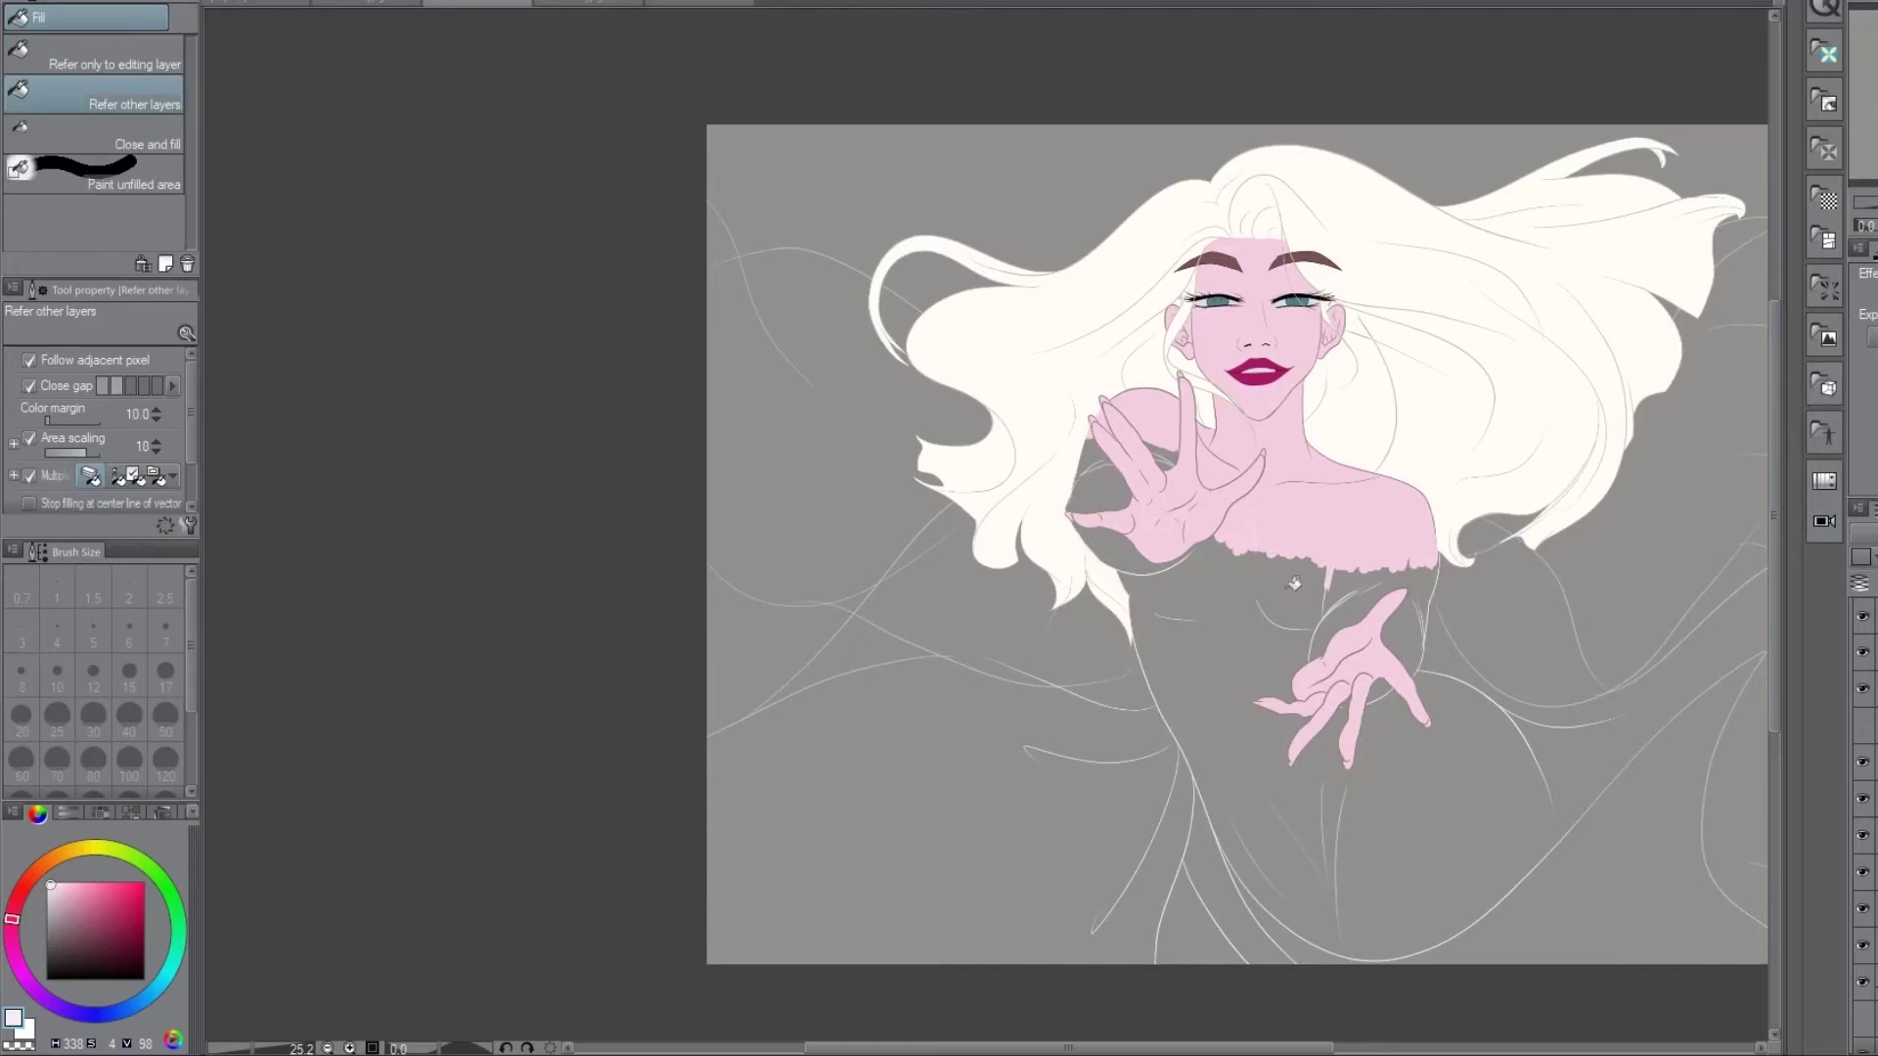
pyautogui.click(1386, 598)
pyautogui.hotkey('ctrl', 'Tab')
pyautogui.keyDown('alt'); pyautogui.click(978, 881); pyautogui.keyUp('alt')
pyautogui.hotkey('ctrl', 'Tab')
pyautogui.hotkey('ctrl', 'Tab')
pyautogui.click(1324, 838)
pyautogui.click(895, 641)
pyautogui.hscroll(5, 1278, 545)
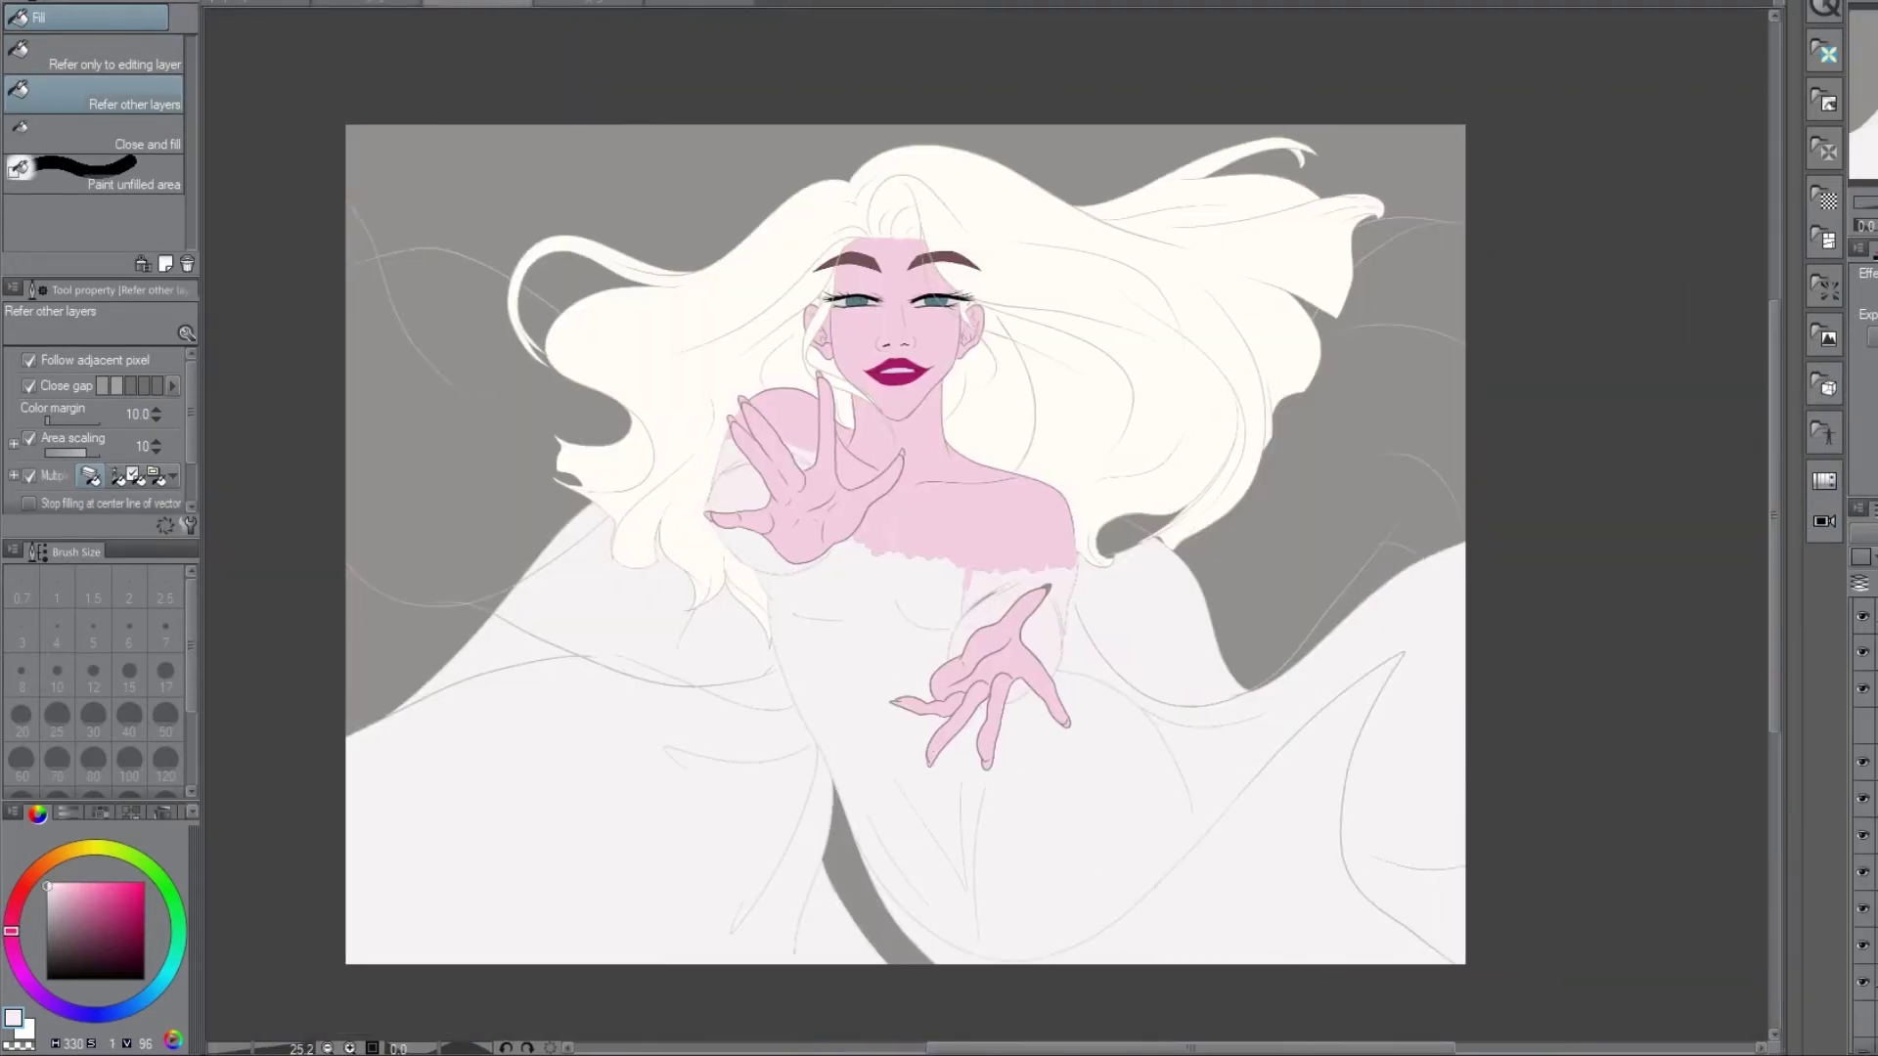
# - Paint over the unfilled gaps and line seams in the dress with pale white, using the G-pen at sizes 250 and 100
pyautogui.press('p')
pyautogui.press(']')
pyautogui.press(']')
pyautogui.press(']')
pyautogui.press(']')
pyautogui.press(']')
pyautogui.moveTo(792, 773)
pyautogui.mouseDown()
pyautogui.moveTo(474, 734)
pyautogui.moveTo(944, 616)
pyautogui.moveTo(1063, 636)
pyautogui.moveTo(1115, 527)
pyautogui.mouseUp()
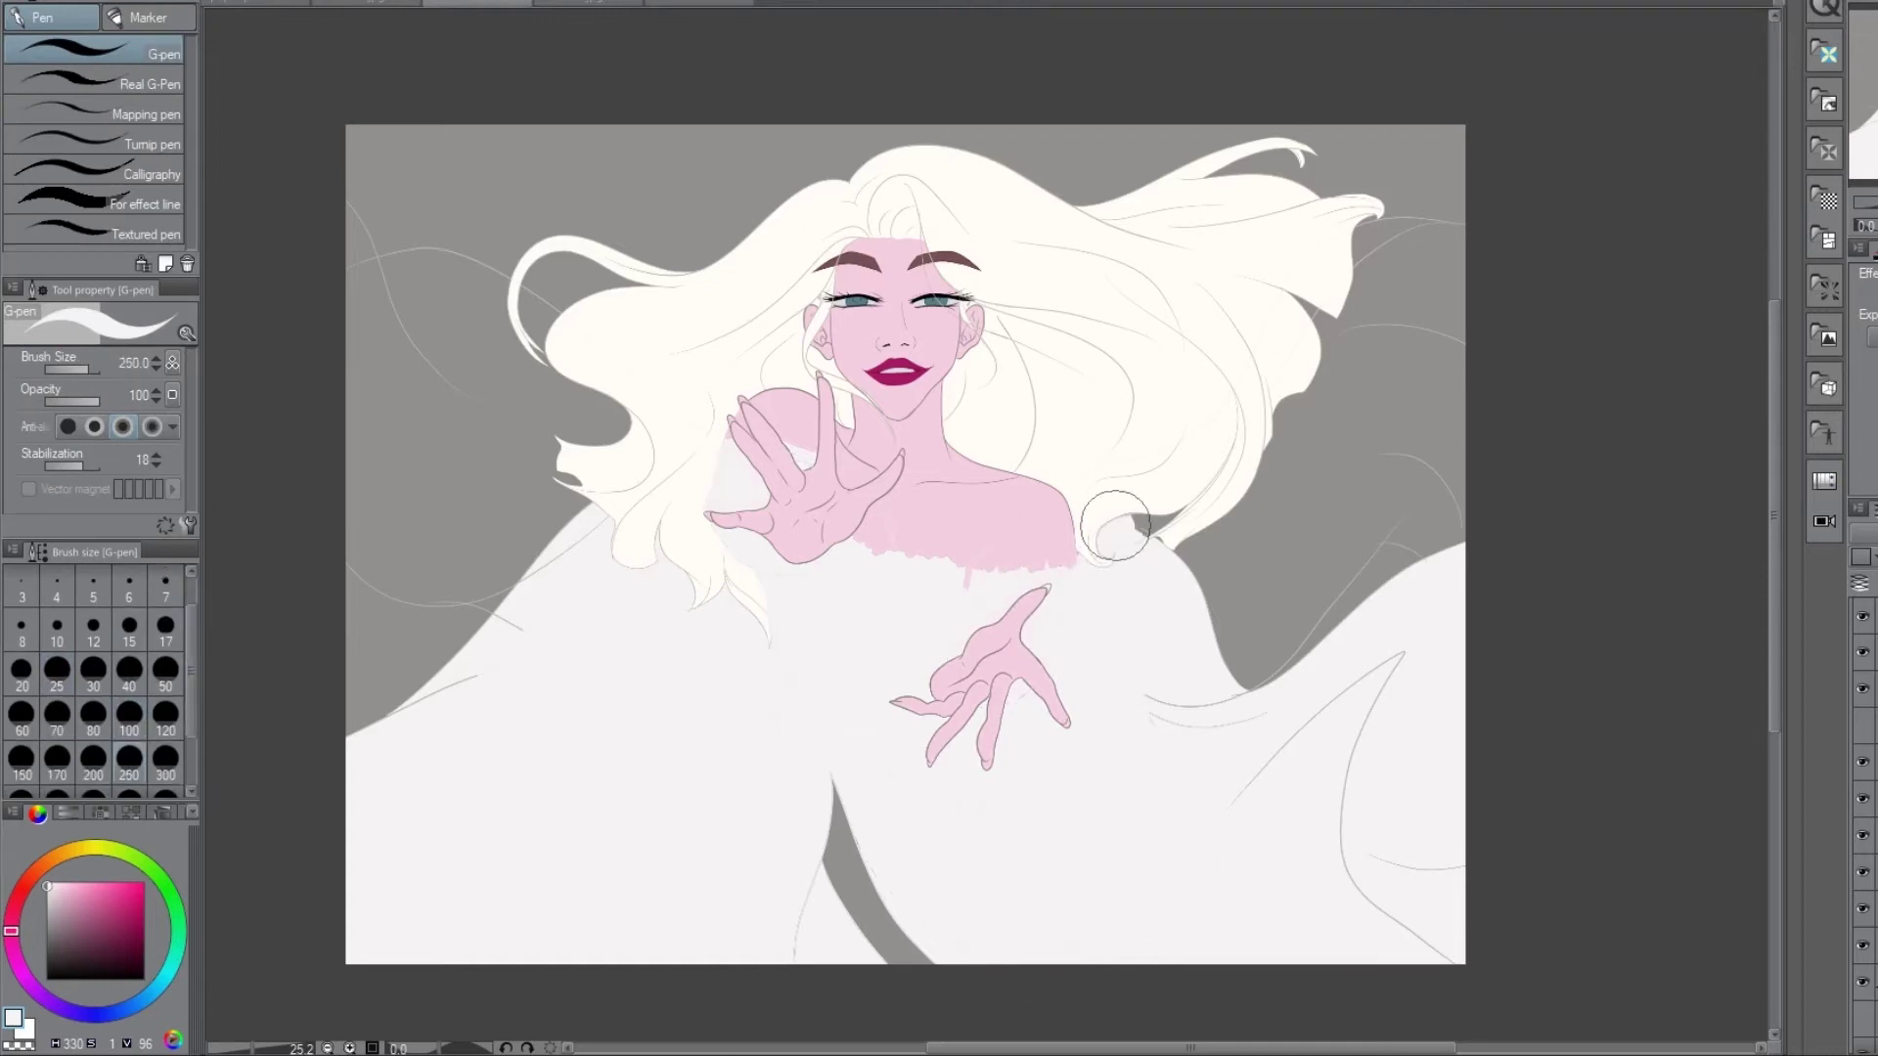
pyautogui.moveTo(1275, 726); pyautogui.dragTo(1389, 861)
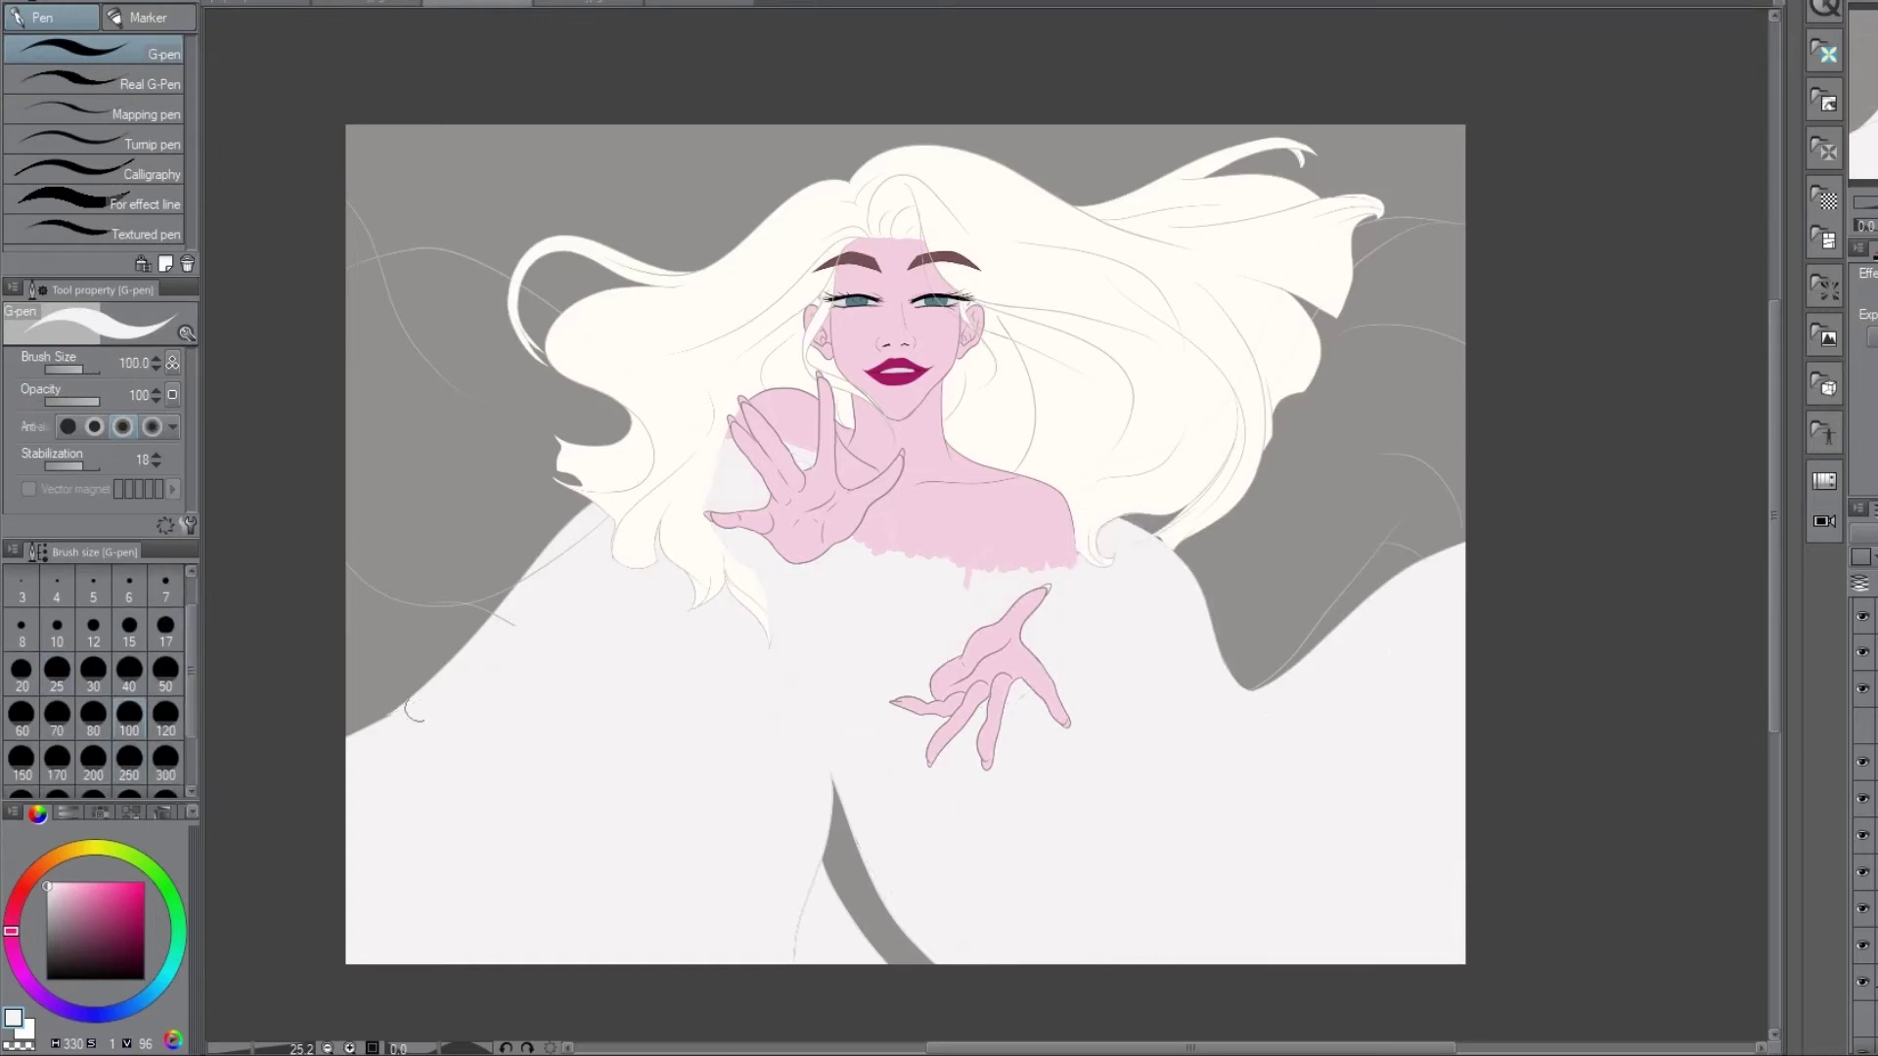
# - Refine the pale white edge of the flowing dress on the left with the G-pen at size 40
pyautogui.scroll(4, 849, 861)
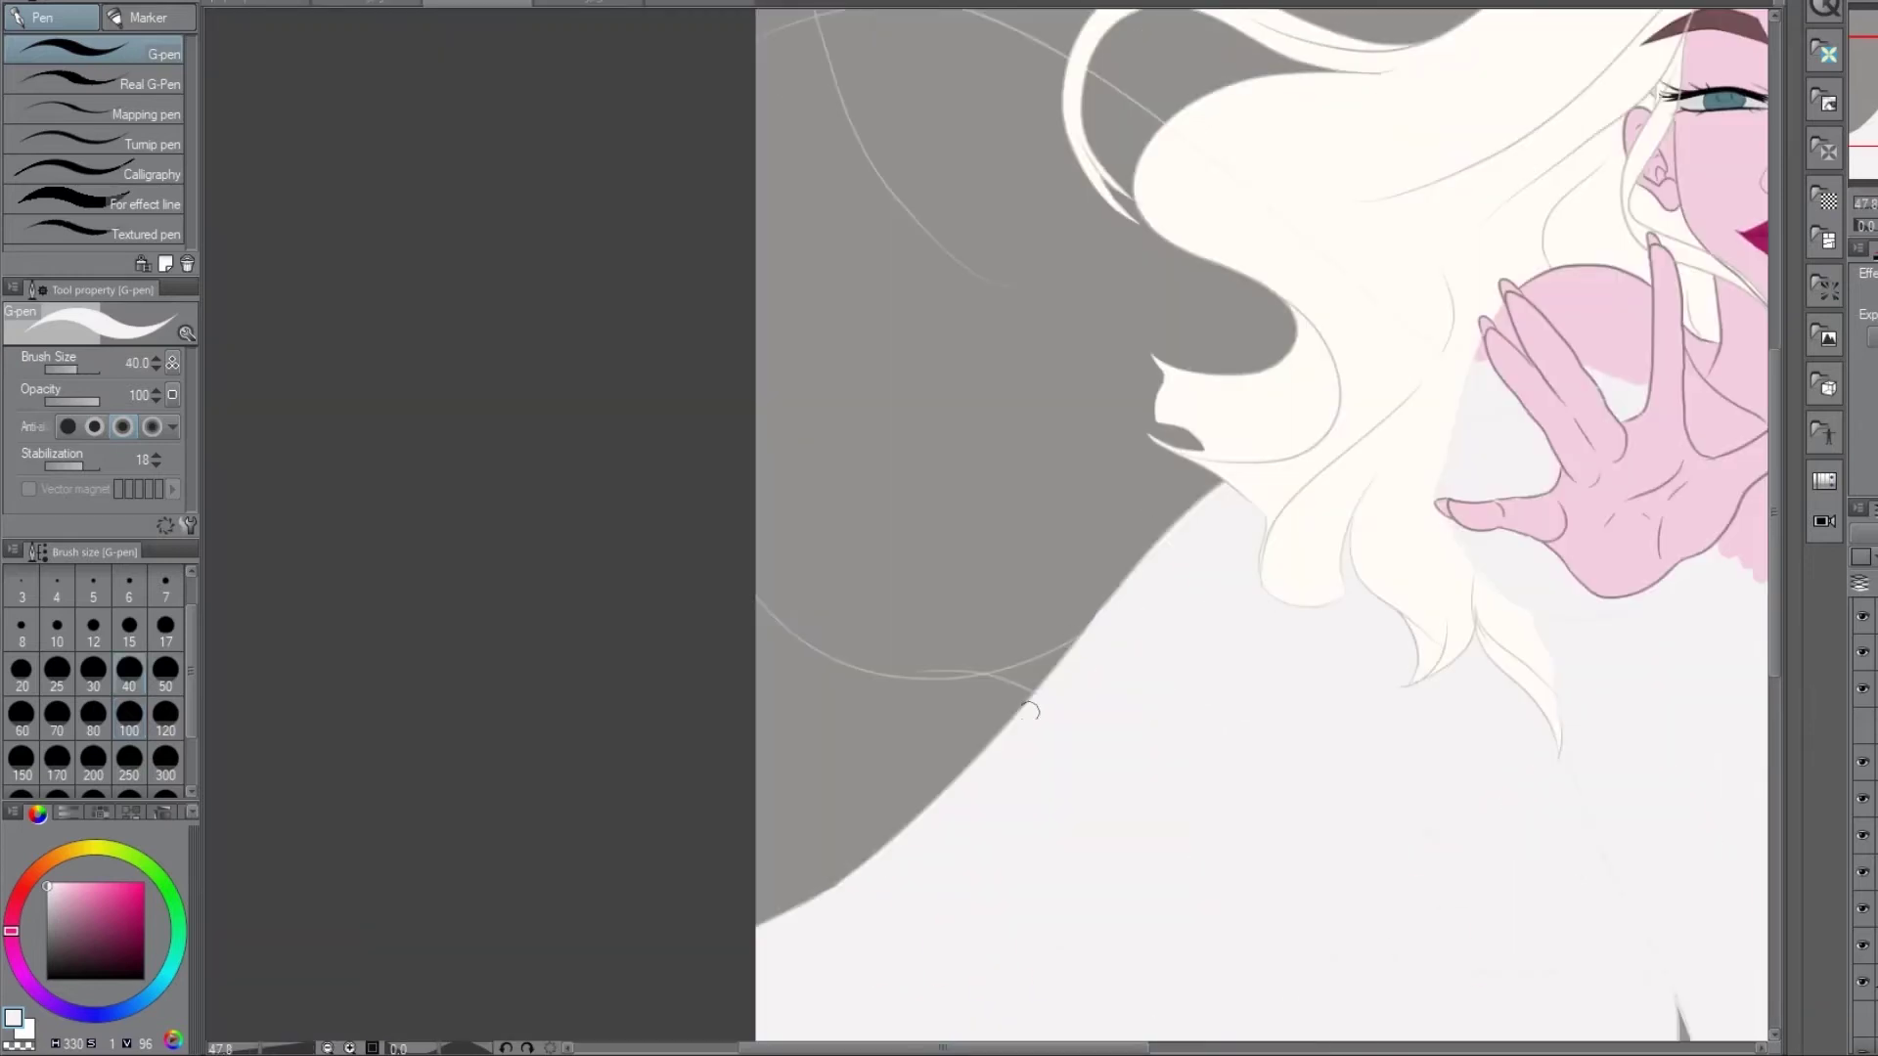
pyautogui.scroll(2, 995, 705)
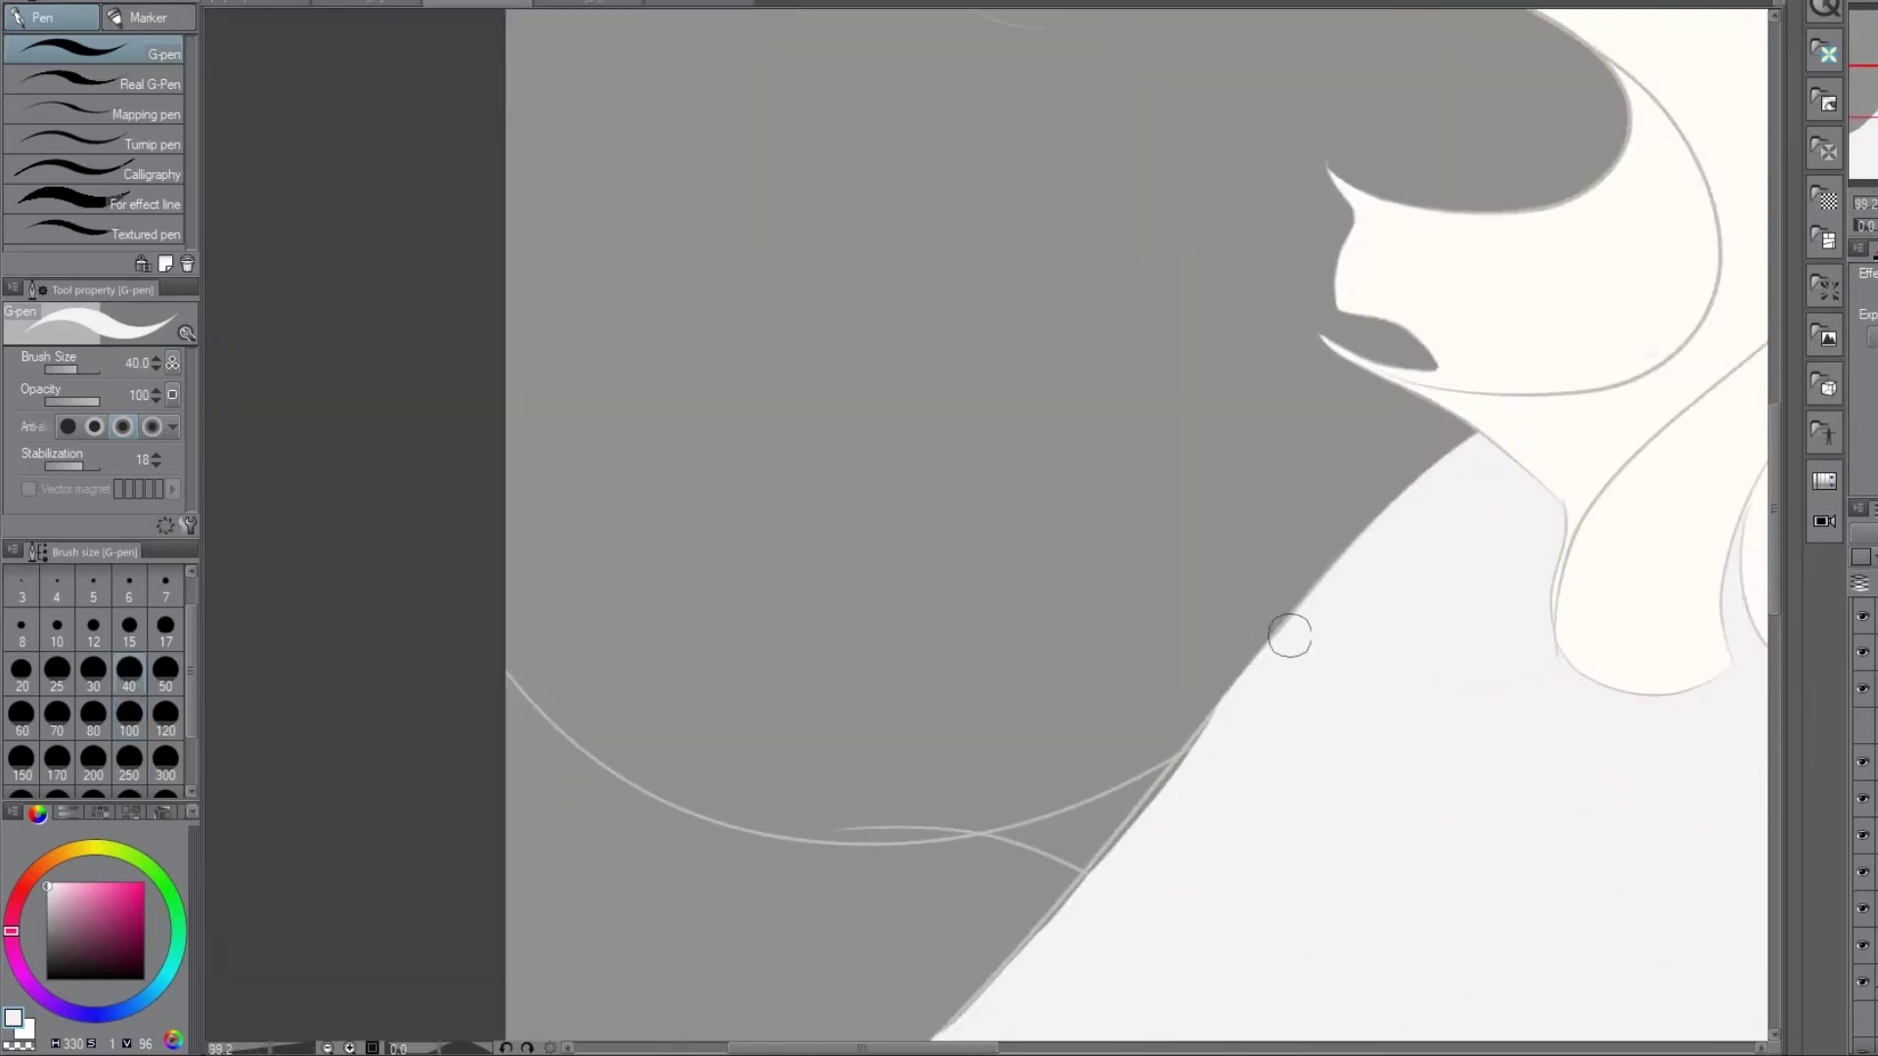
pyautogui.scroll(2, 1125, 782)
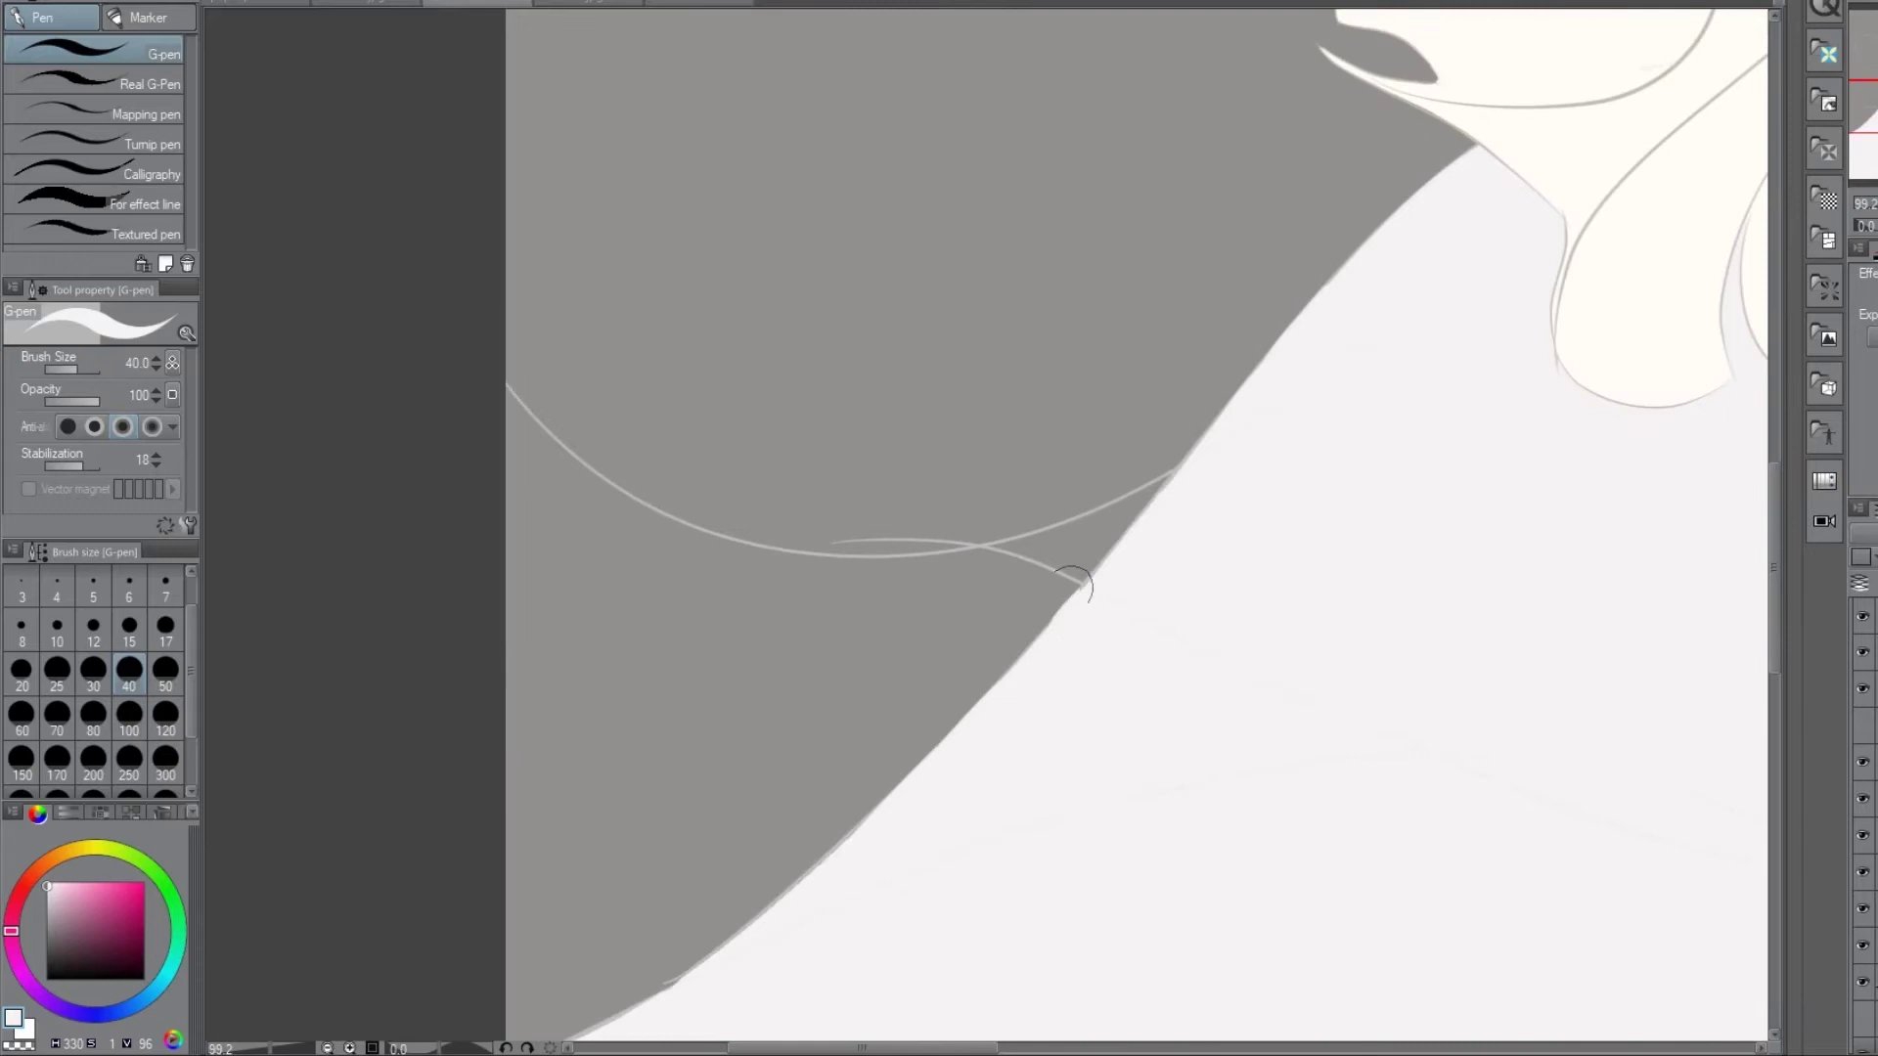
pyautogui.scroll(-4, 1072, 584)
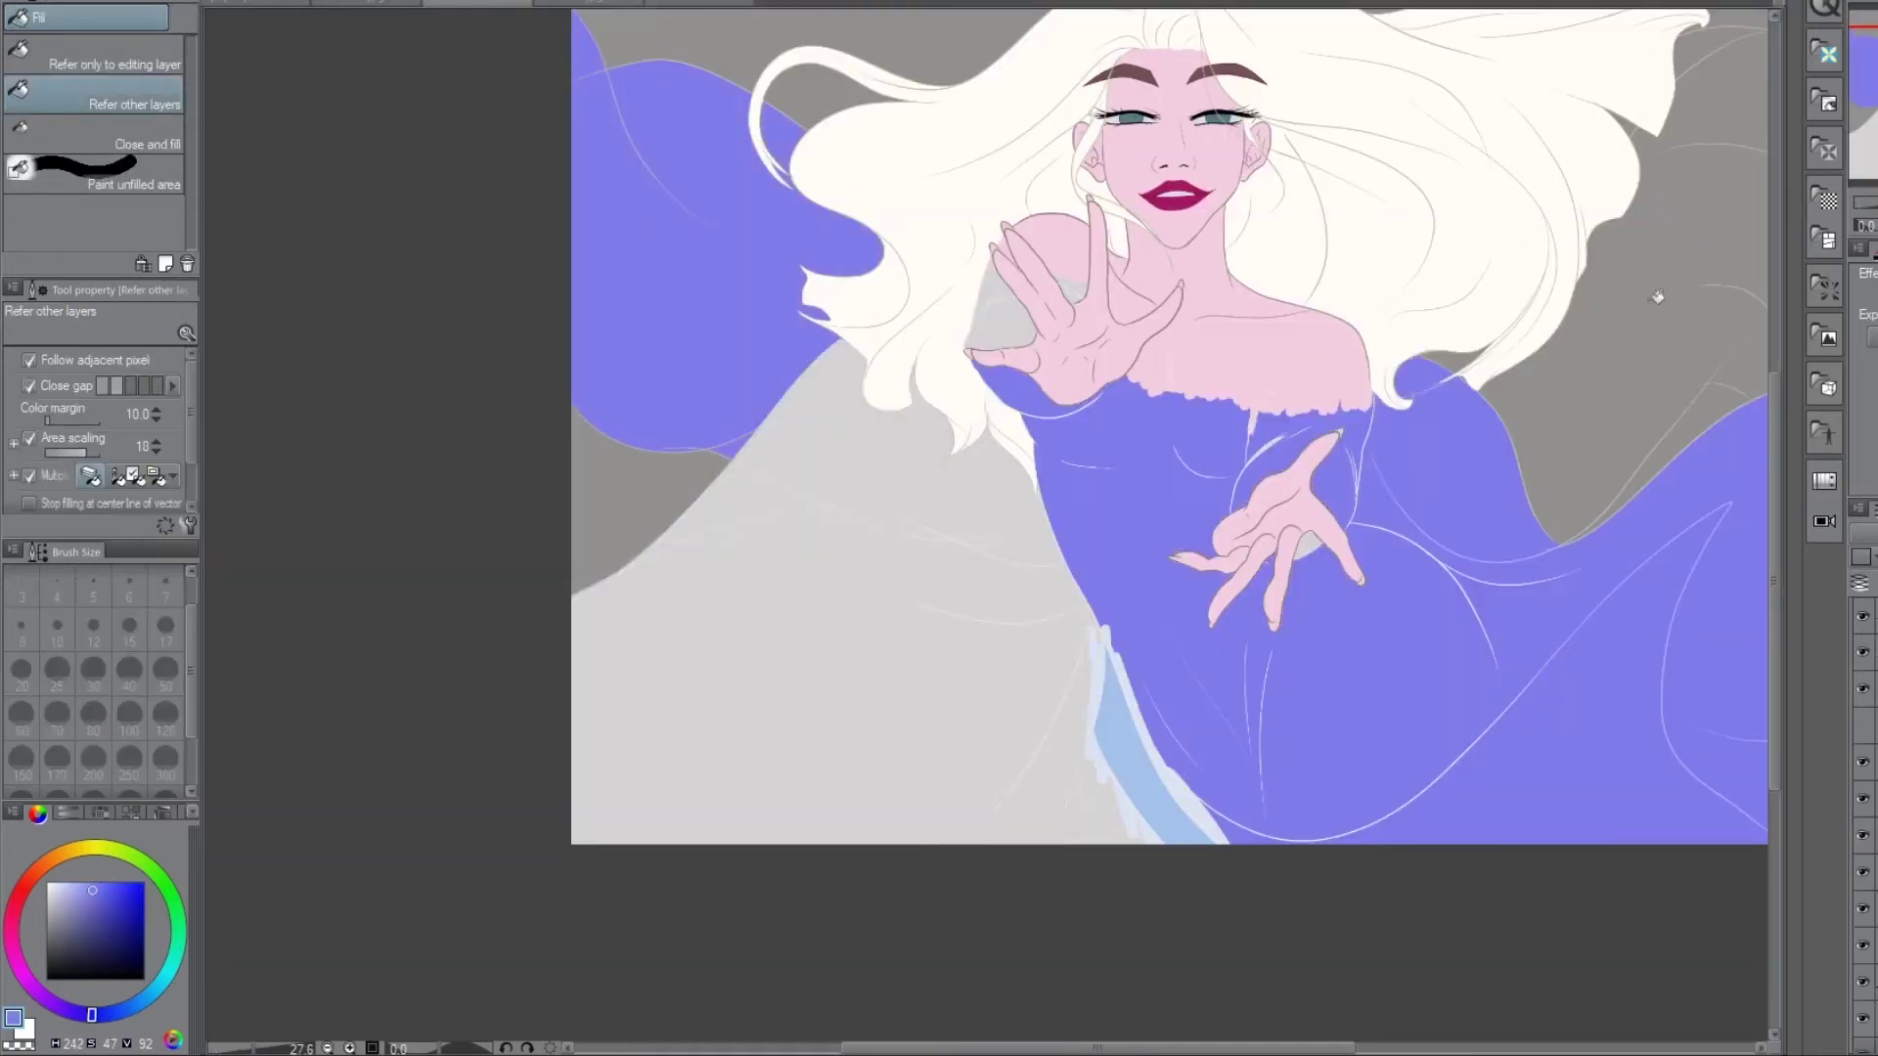
# - Undo the violet fill over the dress and brush violet into the flowing fabric beside it with the G-pen at size 100
pyautogui.hotkey('ctrl', 'z')
pyautogui.hscroll(5, 1271, 391)
pyautogui.press('p')
pyautogui.moveTo(973, 382); pyautogui.dragTo(1054, 546)
pyautogui.moveTo(1027, 430); pyautogui.dragTo(1115, 557)
pyautogui.moveTo(313, 440); pyautogui.dragTo(420, 498)
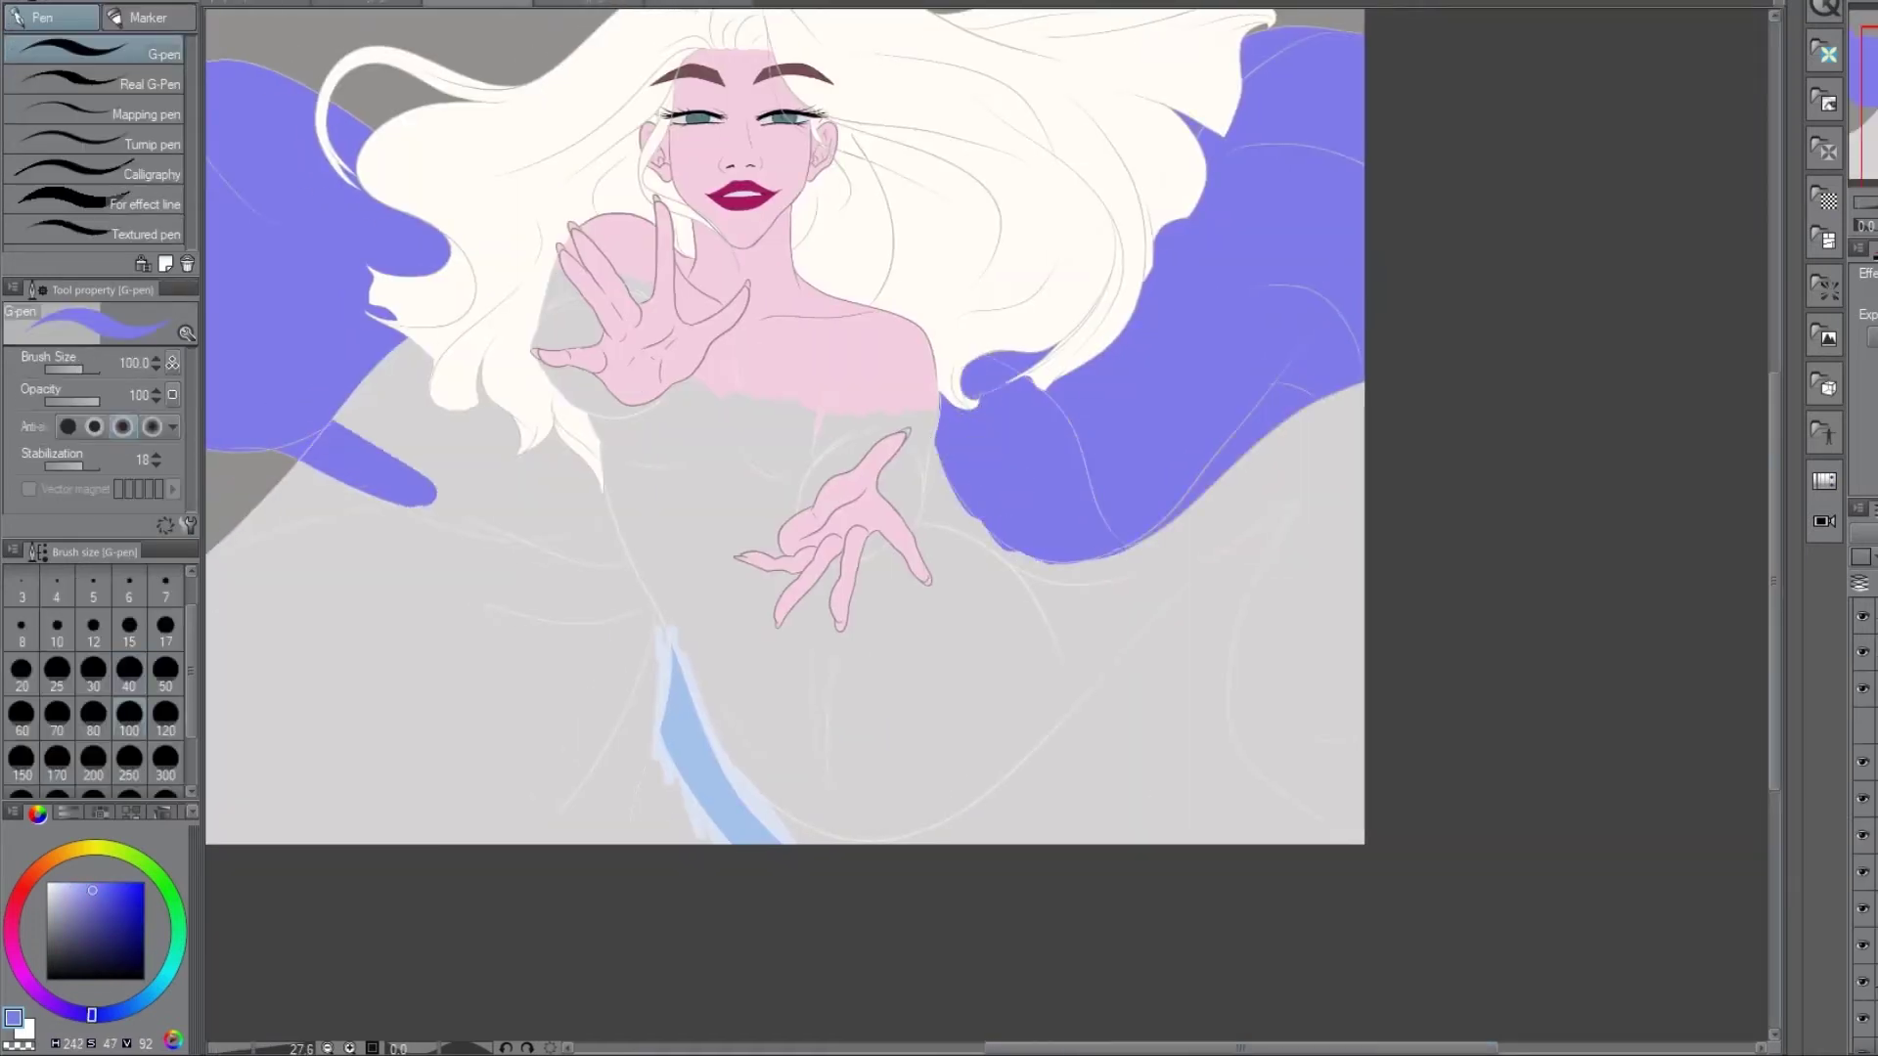
# - Paint both flowing fabric shapes solid violet, covering the hair ends and reaching the shoulders and bodice sides
pyautogui.moveTo(333, 352); pyautogui.dragTo(489, 499)
pyautogui.moveTo(411, 450); pyautogui.dragTo(585, 523)
pyautogui.moveTo(1037, 343); pyautogui.dragTo(968, 391)
pyautogui.moveTo(411, 293)
pyautogui.mouseDown()
pyautogui.moveTo(587, 479)
pyautogui.moveTo(416, 327)
pyautogui.mouseUp()
pyautogui.moveTo(420, 215); pyautogui.dragTo(606, 499)
pyautogui.moveTo(322, 108); pyautogui.dragTo(469, 240)
pyautogui.moveTo(371, 137); pyautogui.dragTo(489, 230)
pyautogui.moveTo(1145, 265); pyautogui.dragTo(1008, 377)
pyautogui.moveTo(1027, 313); pyautogui.dragTo(924, 479)
pyautogui.moveTo(1198, 196); pyautogui.dragTo(1129, 274)
pyautogui.moveTo(983, 480); pyautogui.dragTo(943, 524)
pyautogui.scroll(3, 782, 489)
pyautogui.moveTo(1154, 254); pyautogui.dragTo(924, 411)
pyautogui.moveTo(1203, 303); pyautogui.dragTo(1115, 460)
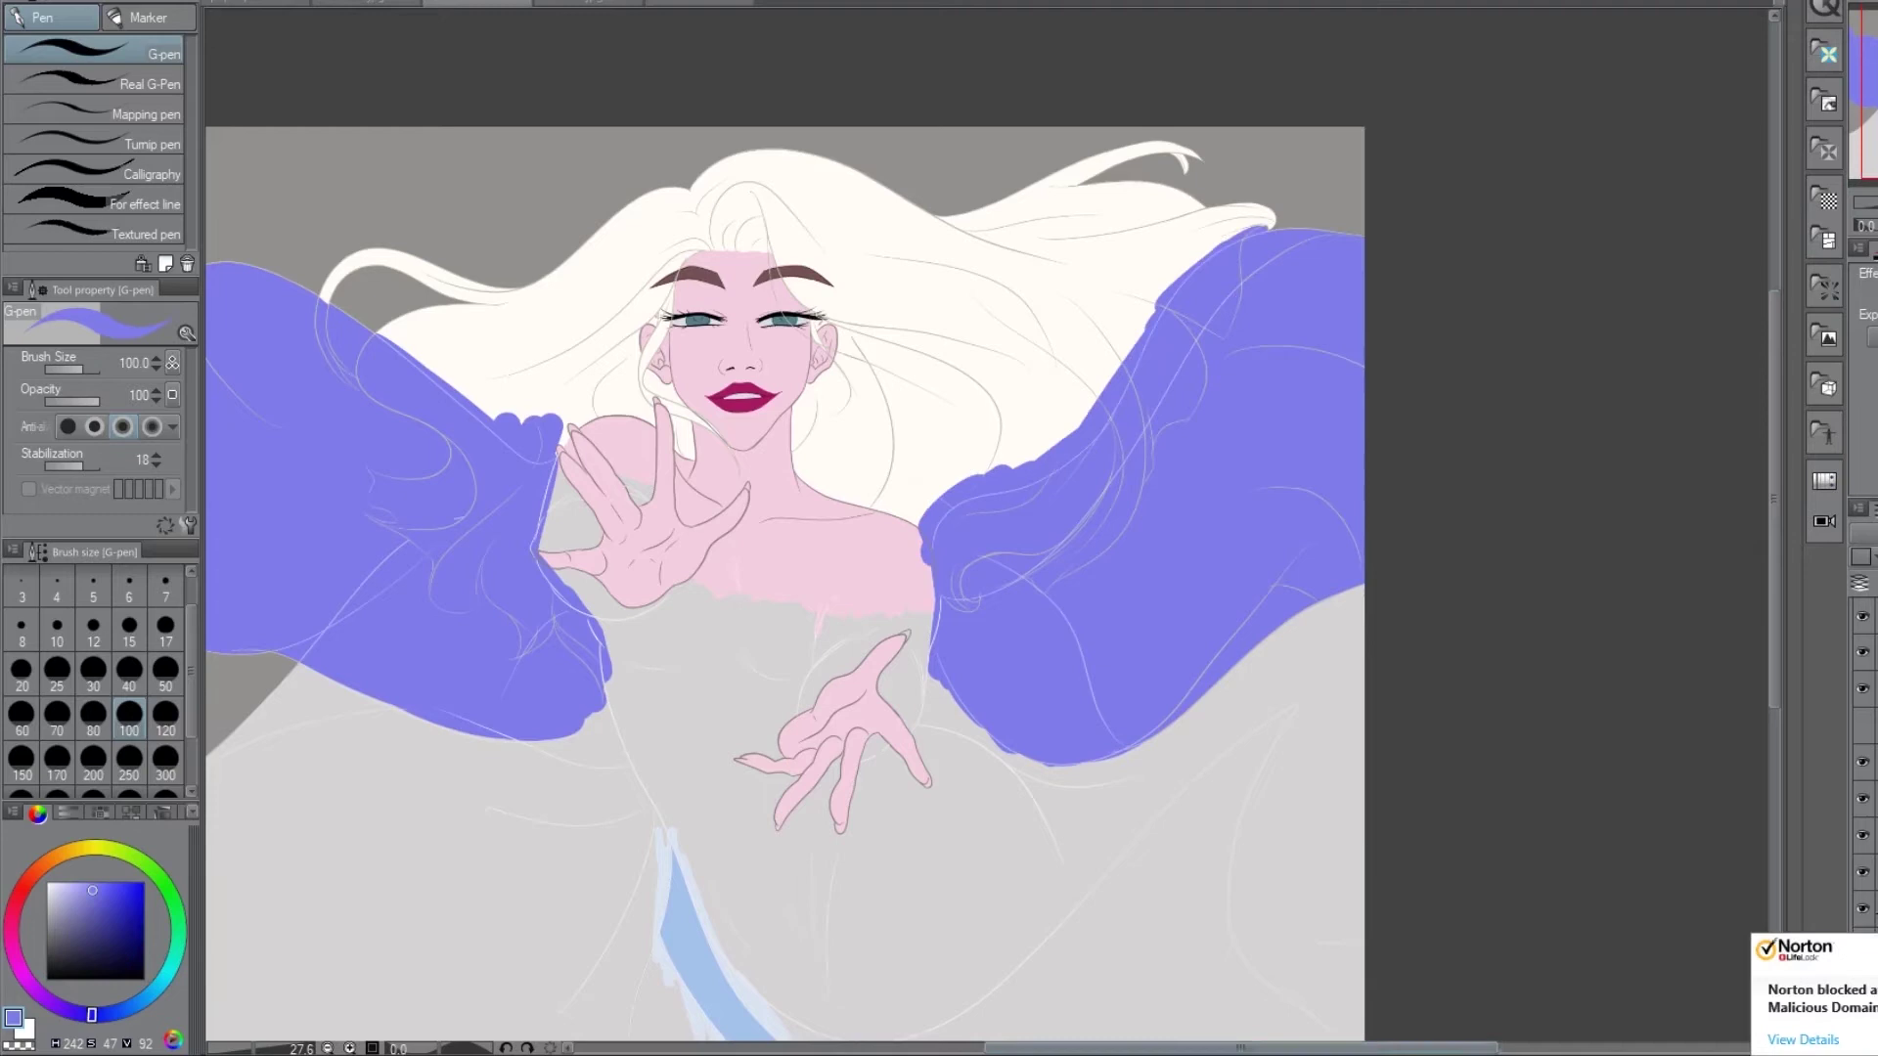
# - Trim the left violet fabric cleanly along the hair, the raised arm's sleeve and the bodice side
pyautogui.hscroll(-3, 780, 712)
pyautogui.scroll(2, 779, 712)
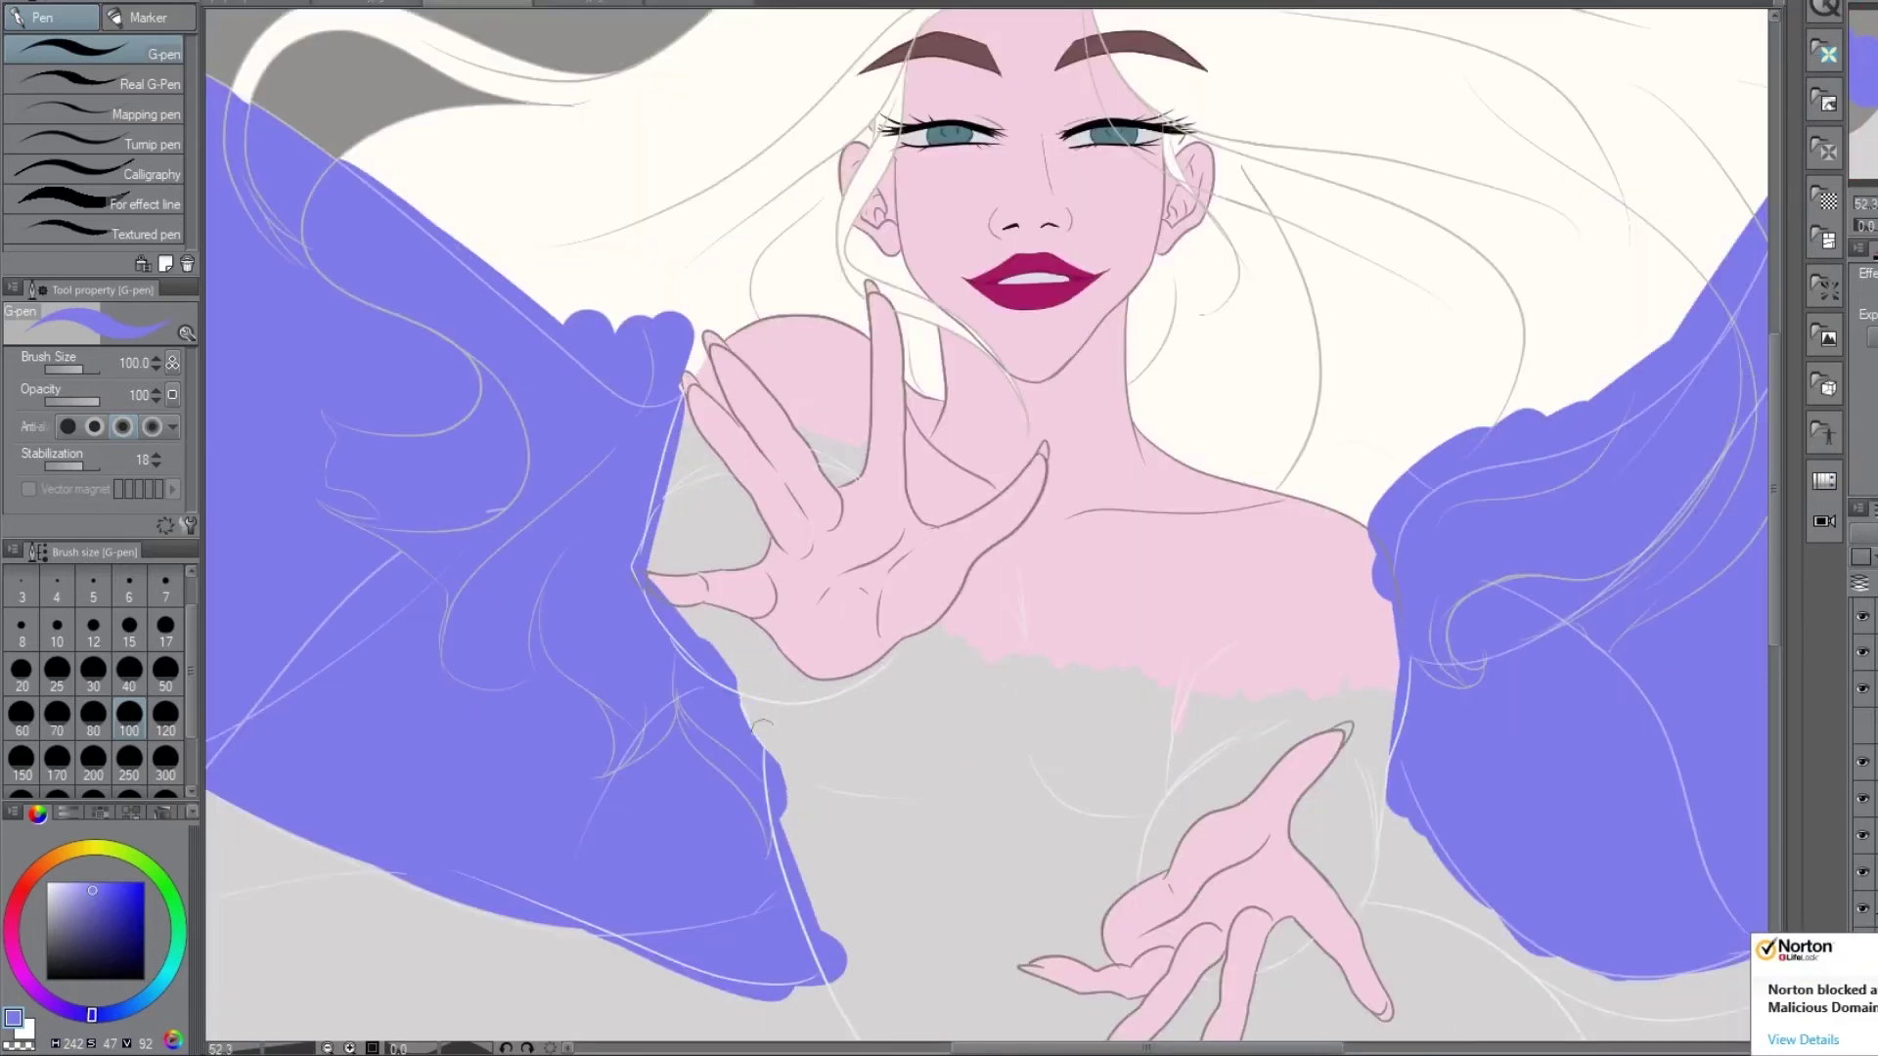
pyautogui.moveTo(646, 586); pyautogui.dragTo(736, 682)
pyautogui.moveTo(343, 165)
pyautogui.mouseDown()
pyautogui.moveTo(582, 333)
pyautogui.moveTo(631, 396)
pyautogui.mouseUp()
pyautogui.moveTo(773, 761)
pyautogui.mouseDown()
pyautogui.moveTo(776, 810)
pyautogui.moveTo(841, 968)
pyautogui.mouseUp()
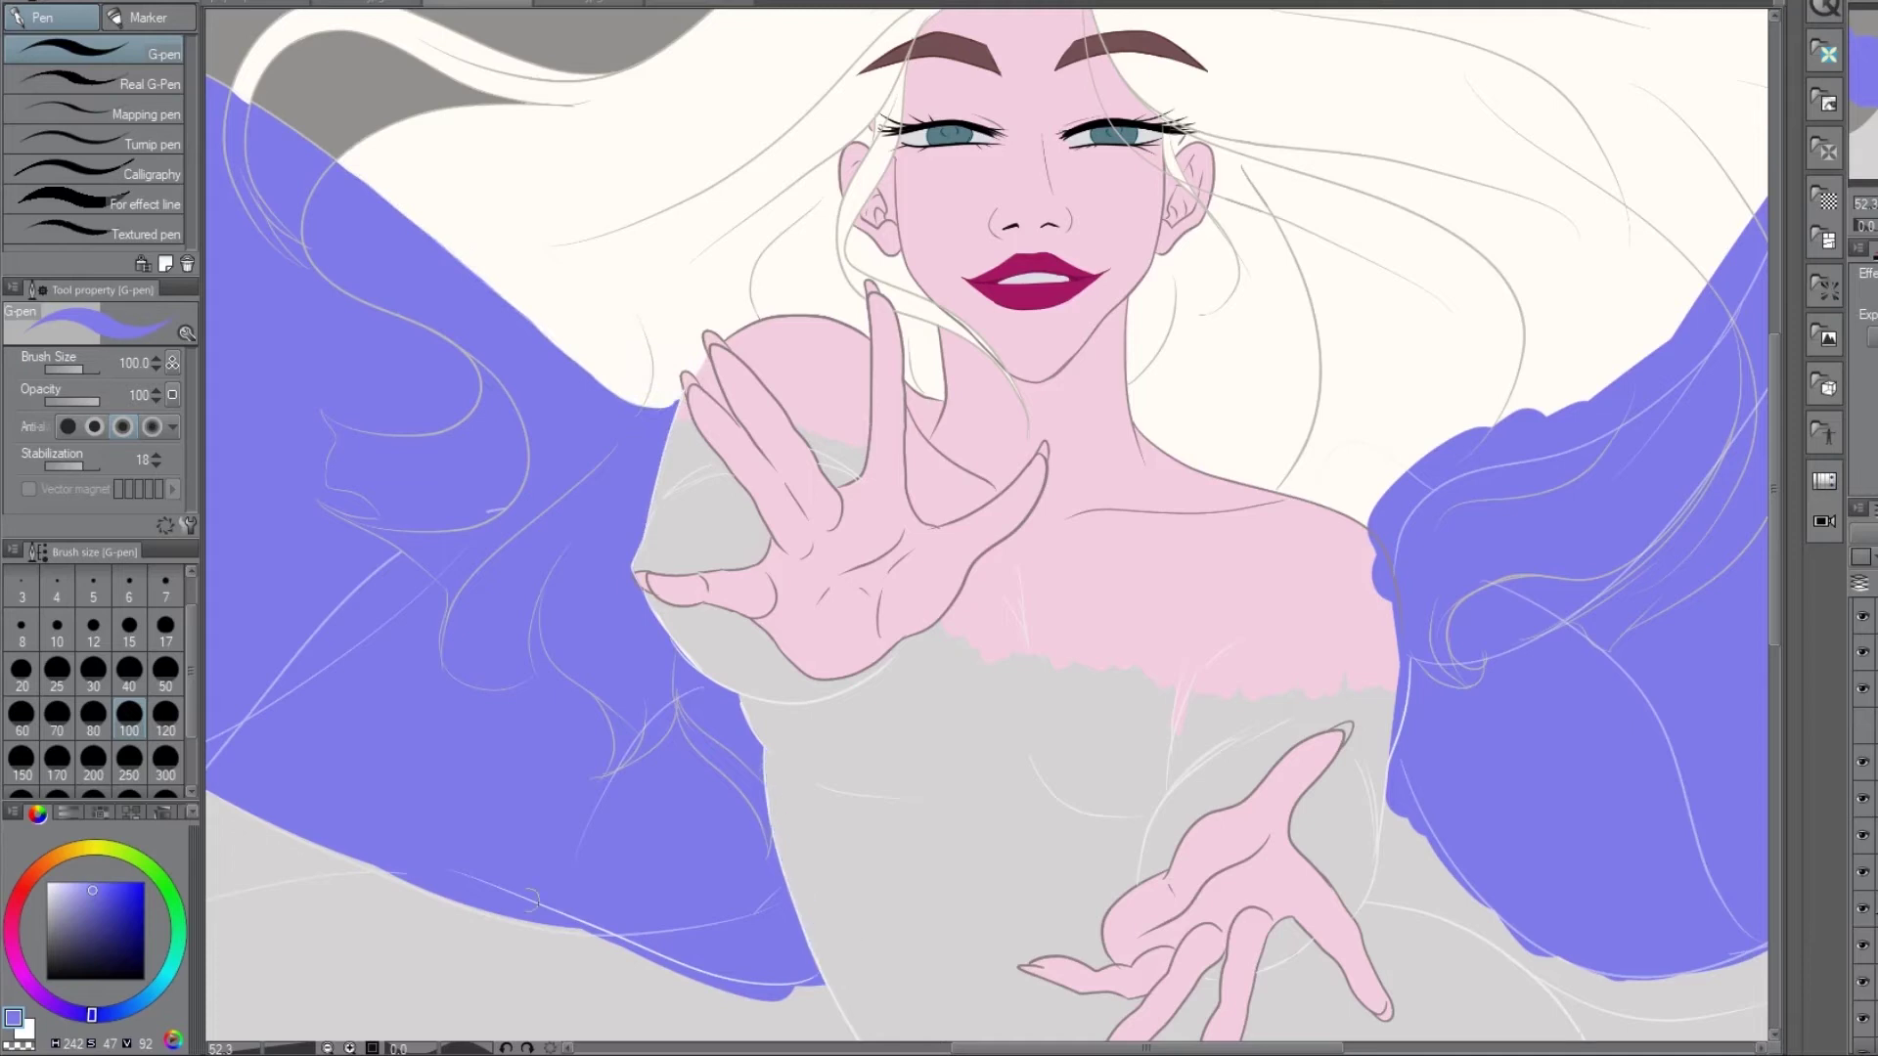
# - Smooth the left violet fabric's lower edge along the skirt line and tidy its edges
pyautogui.hscroll(-3, 782, 880)
pyautogui.moveTo(988, 951); pyautogui.dragTo(598, 830)
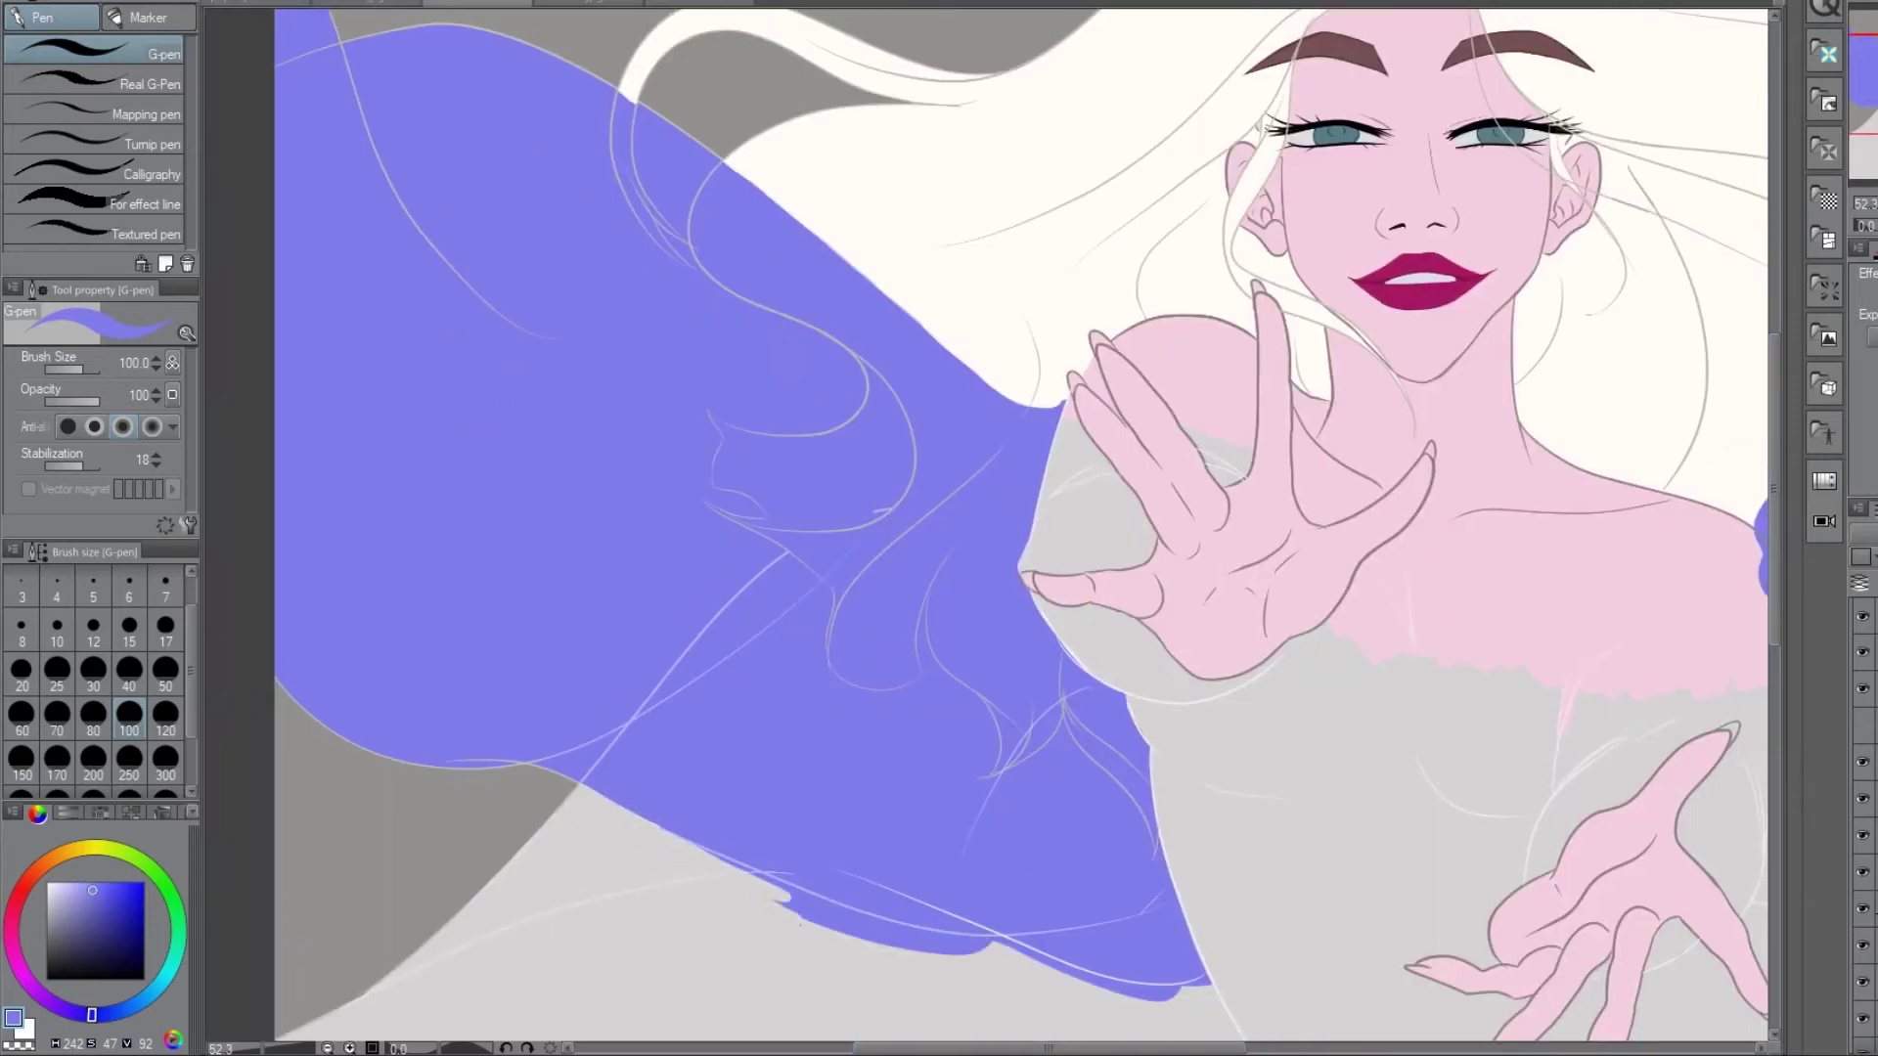
pyautogui.scroll(3, 973, 496)
pyautogui.scroll(3, 978, 489)
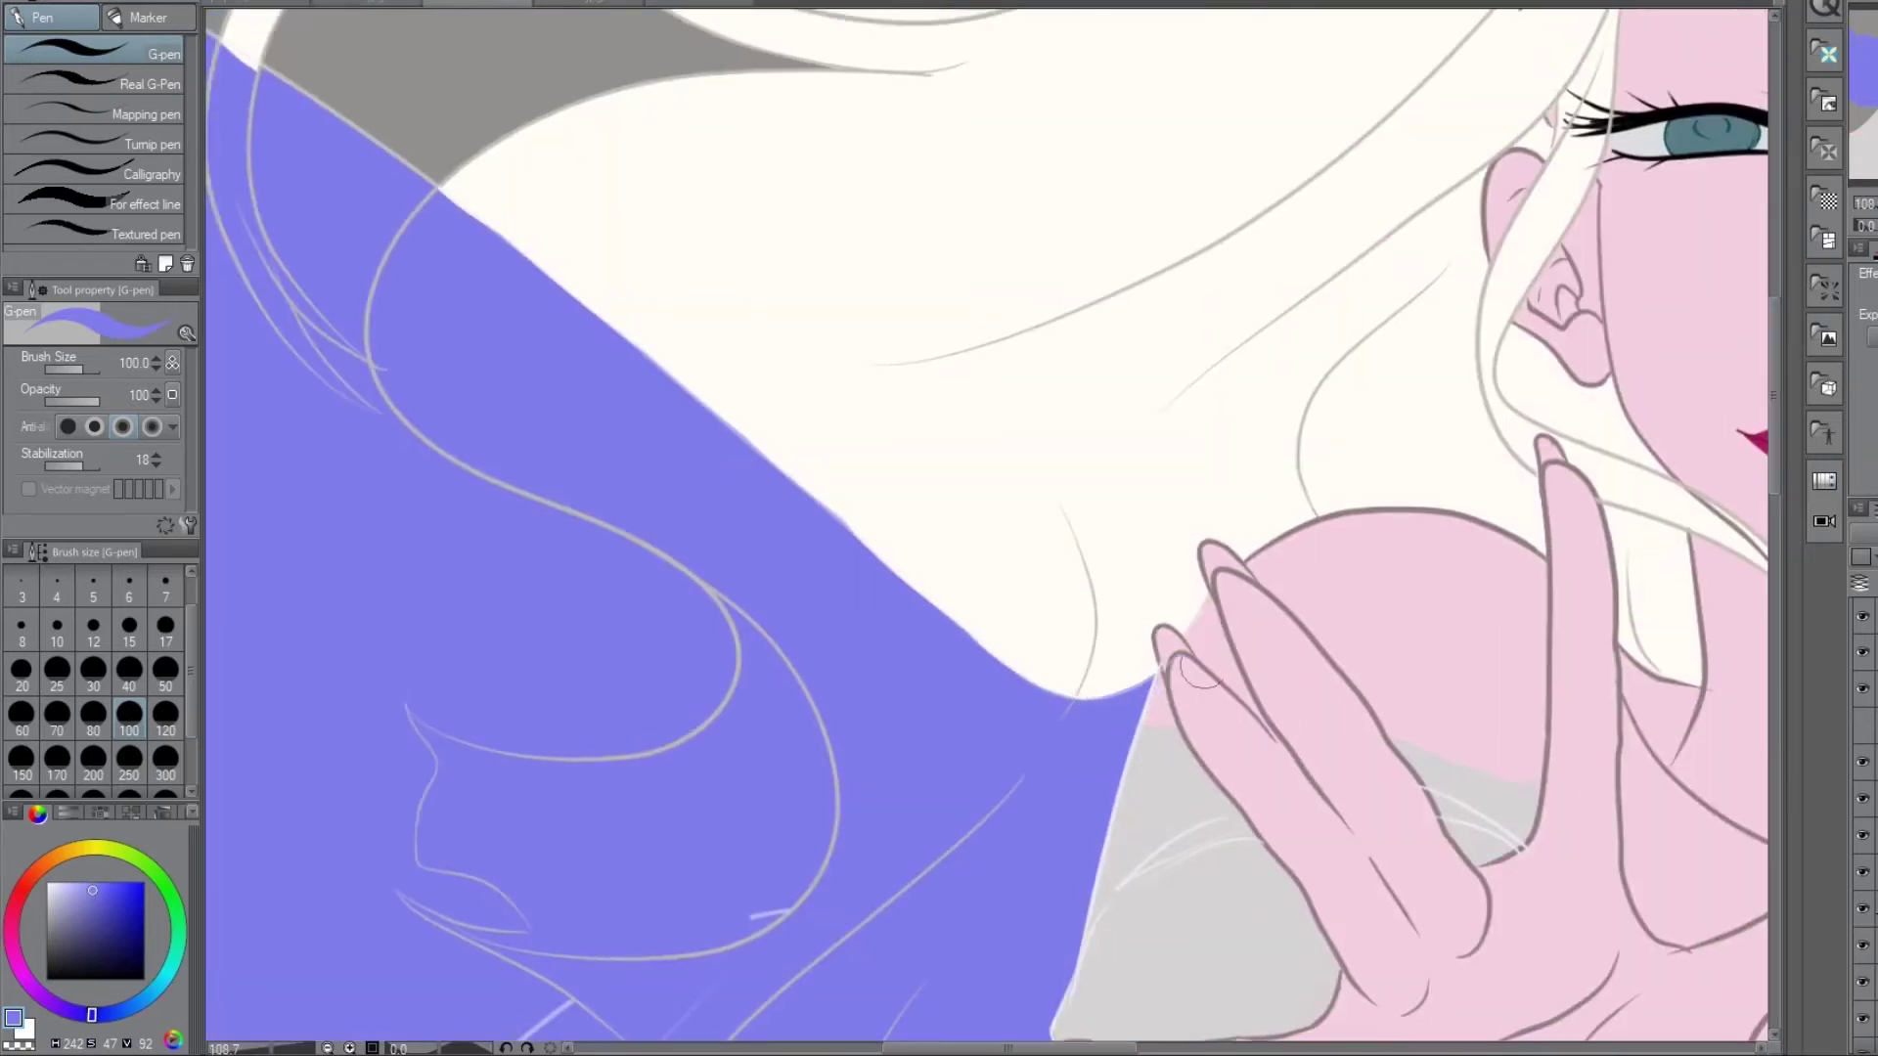
pyautogui.scroll(-5, 696, 382)
pyautogui.moveTo(303, 469)
pyautogui.mouseDown()
pyautogui.moveTo(665, 642)
pyautogui.moveTo(937, 722)
pyautogui.moveTo(857, 685)
pyautogui.moveTo(1043, 695)
pyautogui.moveTo(1165, 772)
pyautogui.moveTo(1185, 735)
pyautogui.moveTo(996, 712)
pyautogui.moveTo(1255, 693)
pyautogui.moveTo(1369, 587)
pyautogui.mouseUp()
# - Clean up the right violet fabric's lower edge so it follows the curved line beside the bodice and skirt
pyautogui.scroll(-5, 1369, 587)
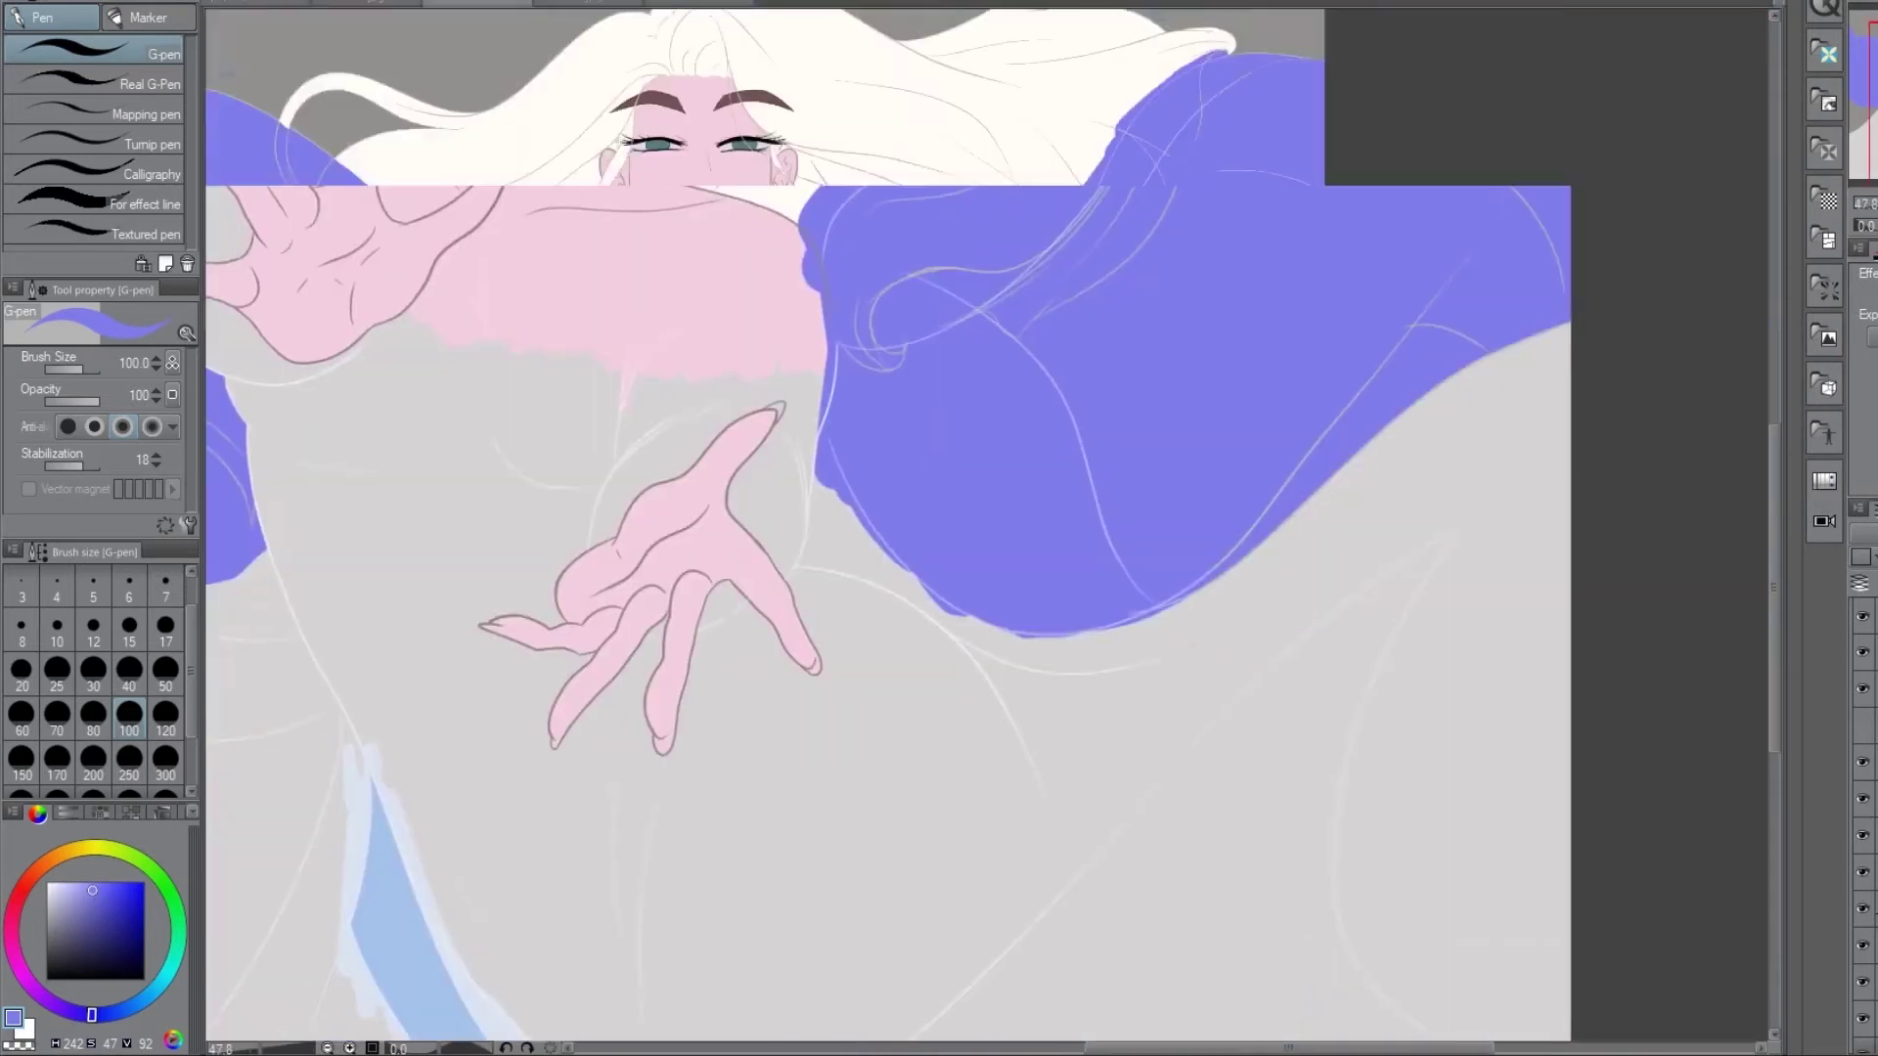
pyautogui.scroll(5, 662, 601)
pyautogui.scroll(-3, 662, 600)
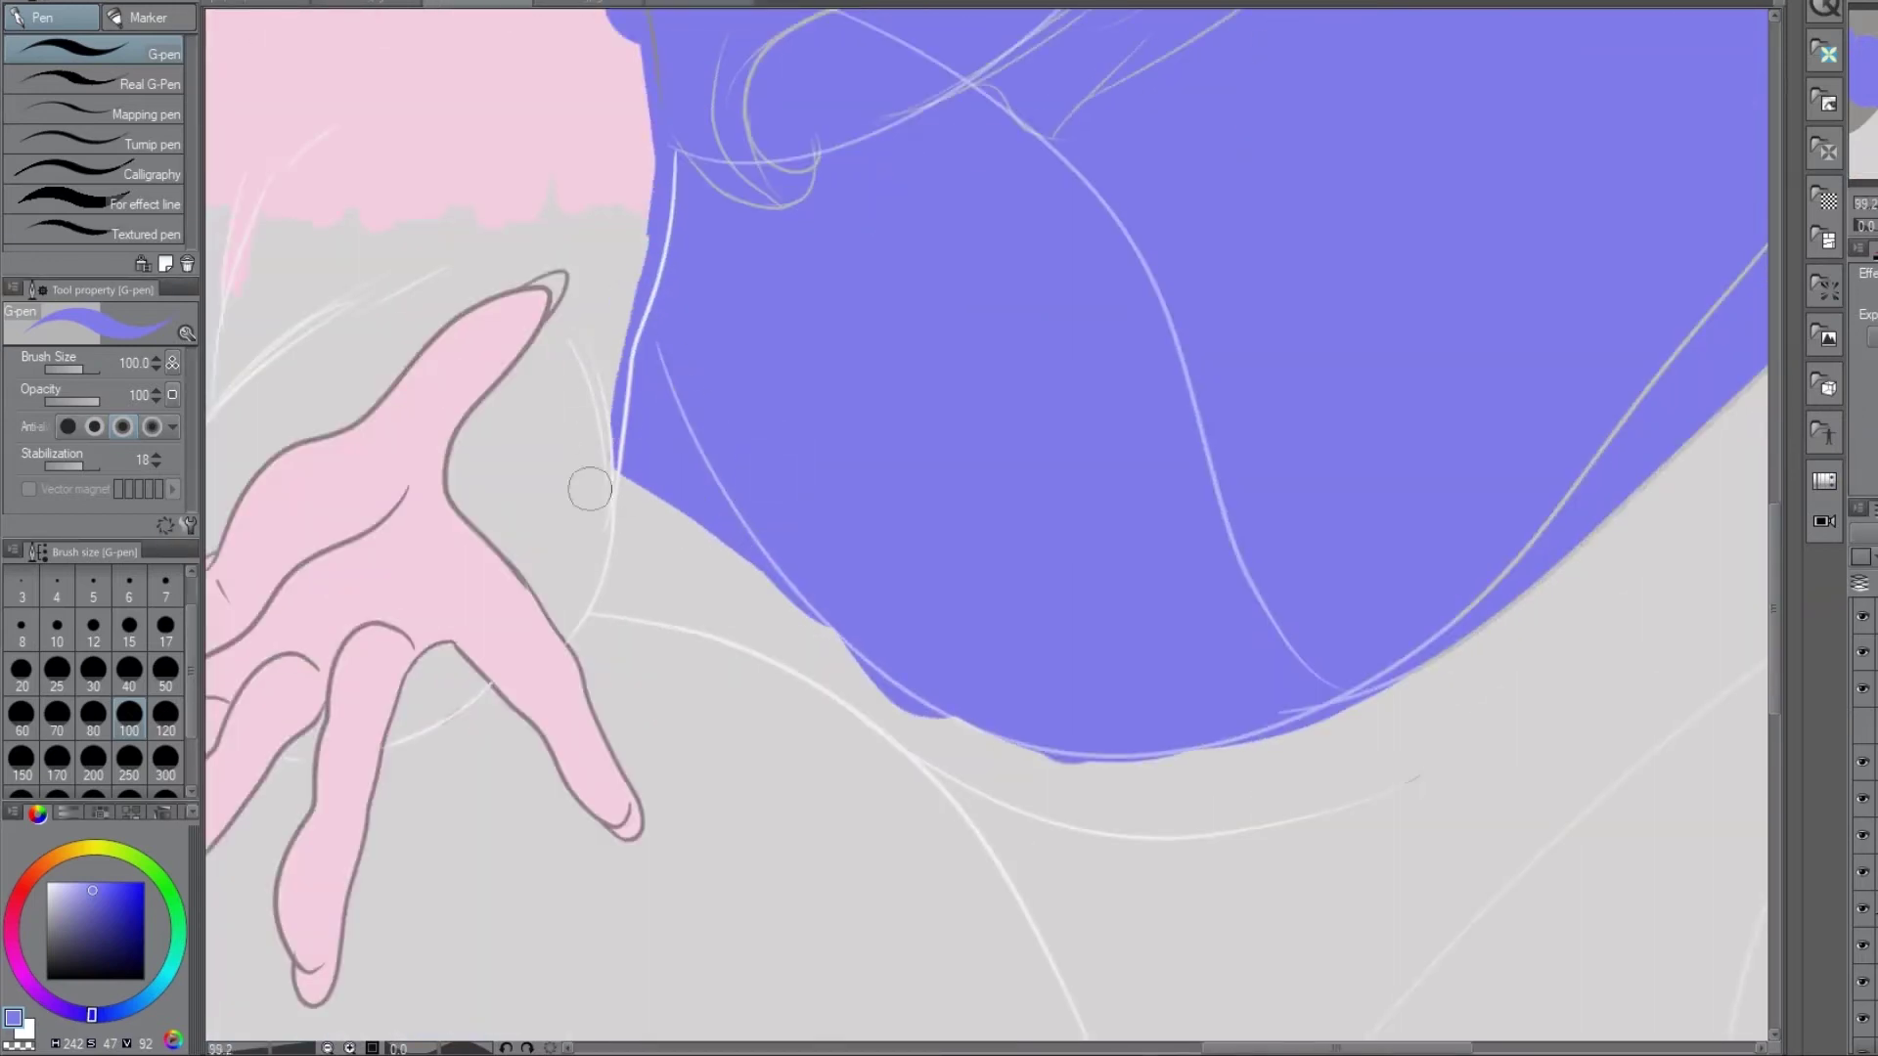
pyautogui.moveTo(636, 509); pyautogui.dragTo(810, 626)
pyautogui.moveTo(1039, 704)
pyautogui.mouseDown()
pyautogui.moveTo(1272, 719)
pyautogui.moveTo(1388, 695)
pyautogui.mouseUp()
# - Clear the violet from the narrow background gap between the right fabric's lower edge and the skirt
pyautogui.hscroll(2, 978, 528)
pyautogui.scroll(5, 978, 528)
pyautogui.moveTo(509, 186)
pyautogui.mouseDown()
pyautogui.moveTo(336, 310)
pyautogui.moveTo(398, 176)
pyautogui.moveTo(489, 200)
pyautogui.moveTo(545, 189)
pyautogui.moveTo(583, 281)
pyautogui.moveTo(684, 233)
pyautogui.moveTo(606, 246)
pyautogui.moveTo(963, 102)
pyautogui.moveTo(748, 227)
pyautogui.moveTo(988, 98)
pyautogui.moveTo(1056, 29)
pyautogui.mouseUp()
pyautogui.scroll(-5, 1173, 746)
pyautogui.moveTo(1173, 747); pyautogui.dragTo(1232, 714)
pyautogui.hscroll(3, 1232, 714)
pyautogui.moveTo(1257, 470); pyautogui.dragTo(1271, 448)
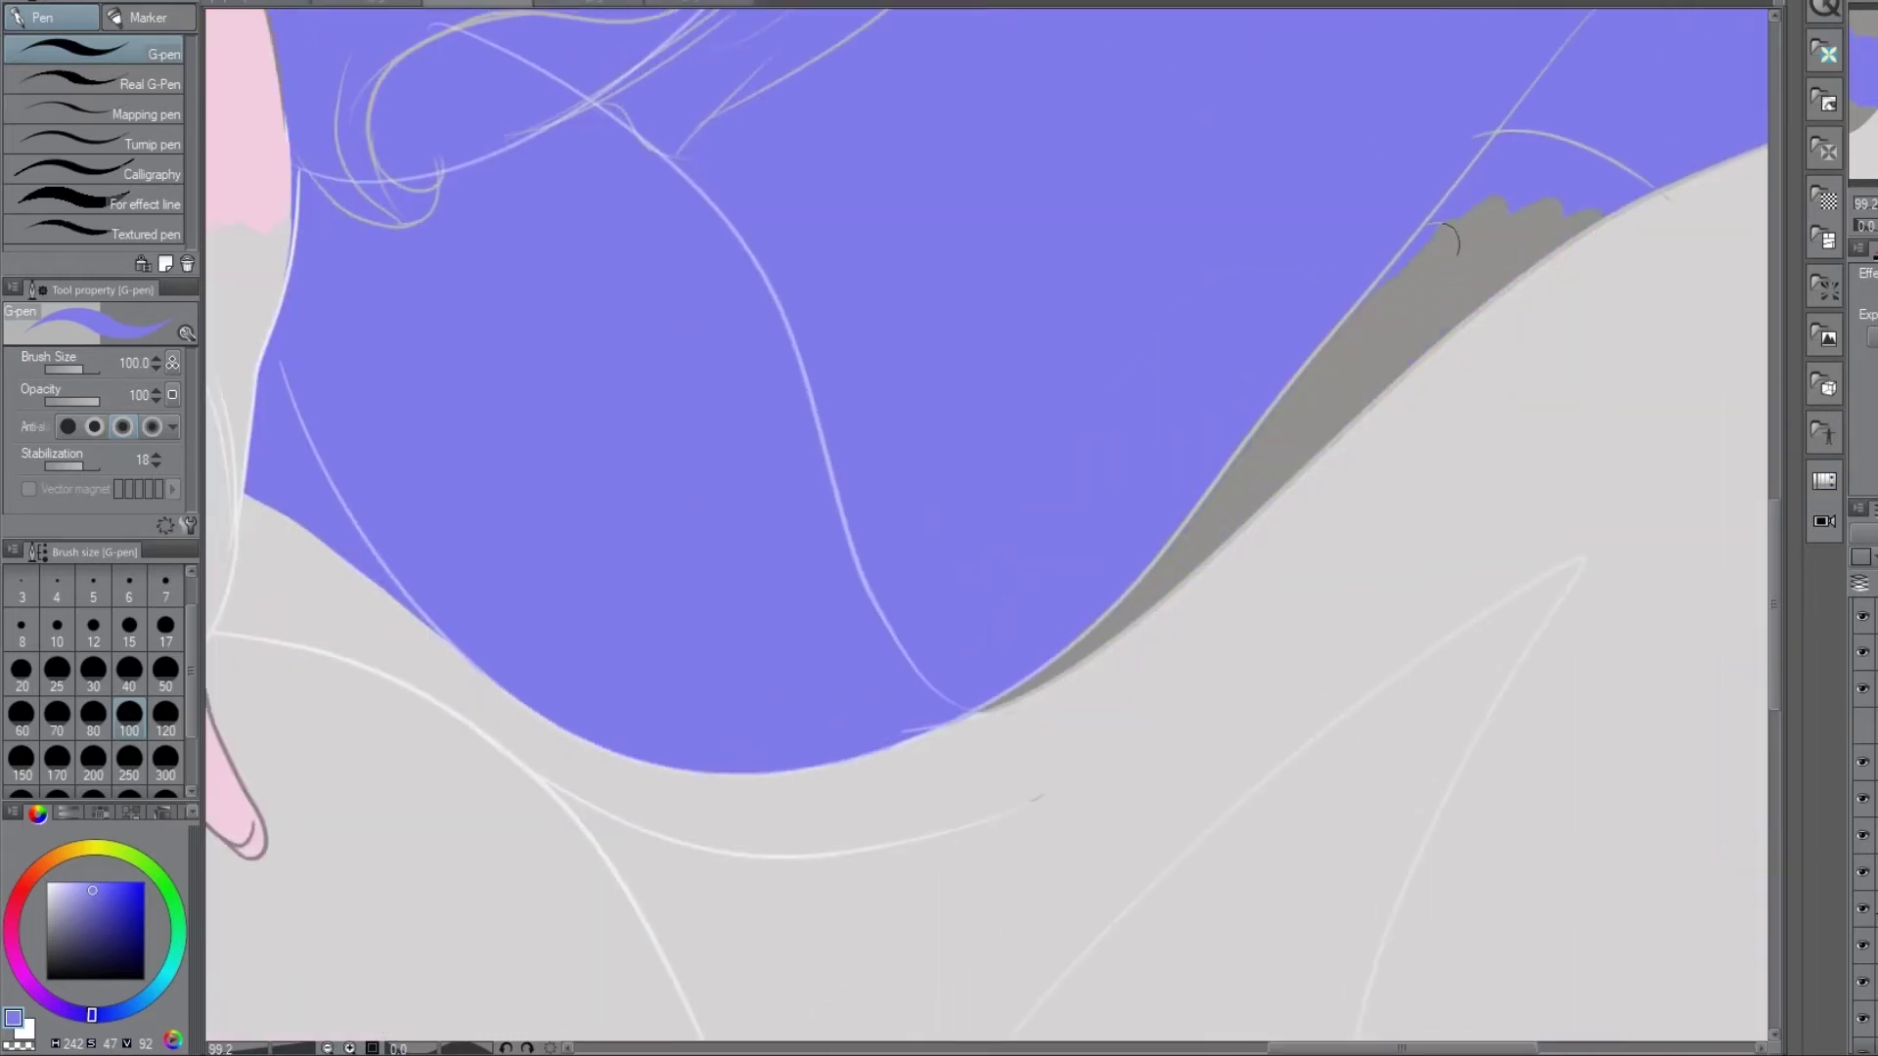
# - Refine the violet fabric's upper edge across the hair on the right and make the fabric semi-transparent
pyautogui.scroll(3, 1448, 240)
pyautogui.scroll(7, 1619, 518)
pyautogui.moveTo(880, 420)
pyautogui.mouseDown()
pyautogui.moveTo(830, 600)
pyautogui.moveTo(930, 343)
pyautogui.moveTo(923, 481)
pyautogui.mouseUp()
pyautogui.scroll(4, 924, 481)
pyautogui.moveTo(1349, 293)
pyautogui.mouseDown()
pyautogui.moveTo(1090, 494)
pyautogui.moveTo(919, 927)
pyautogui.mouseUp()
pyautogui.scroll(-5, 1062, 588)
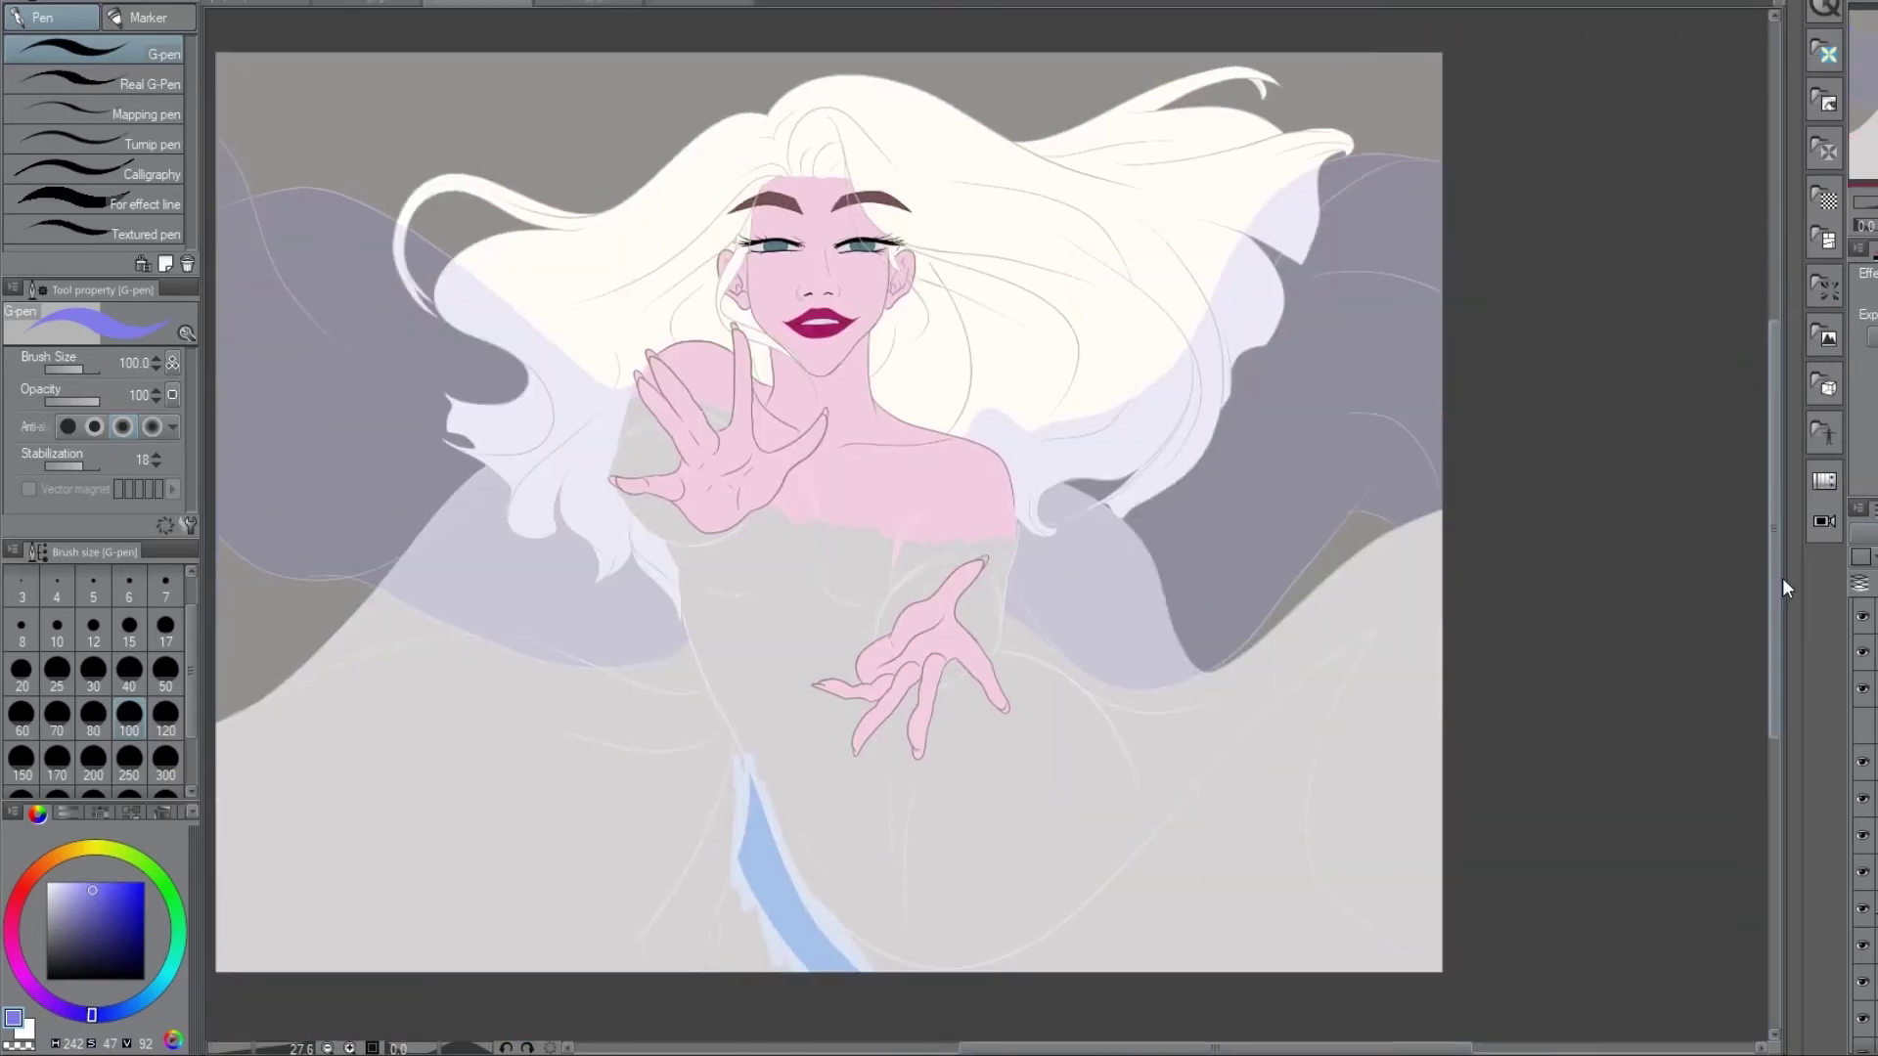
pyautogui.scroll(-1, 1783, 587)
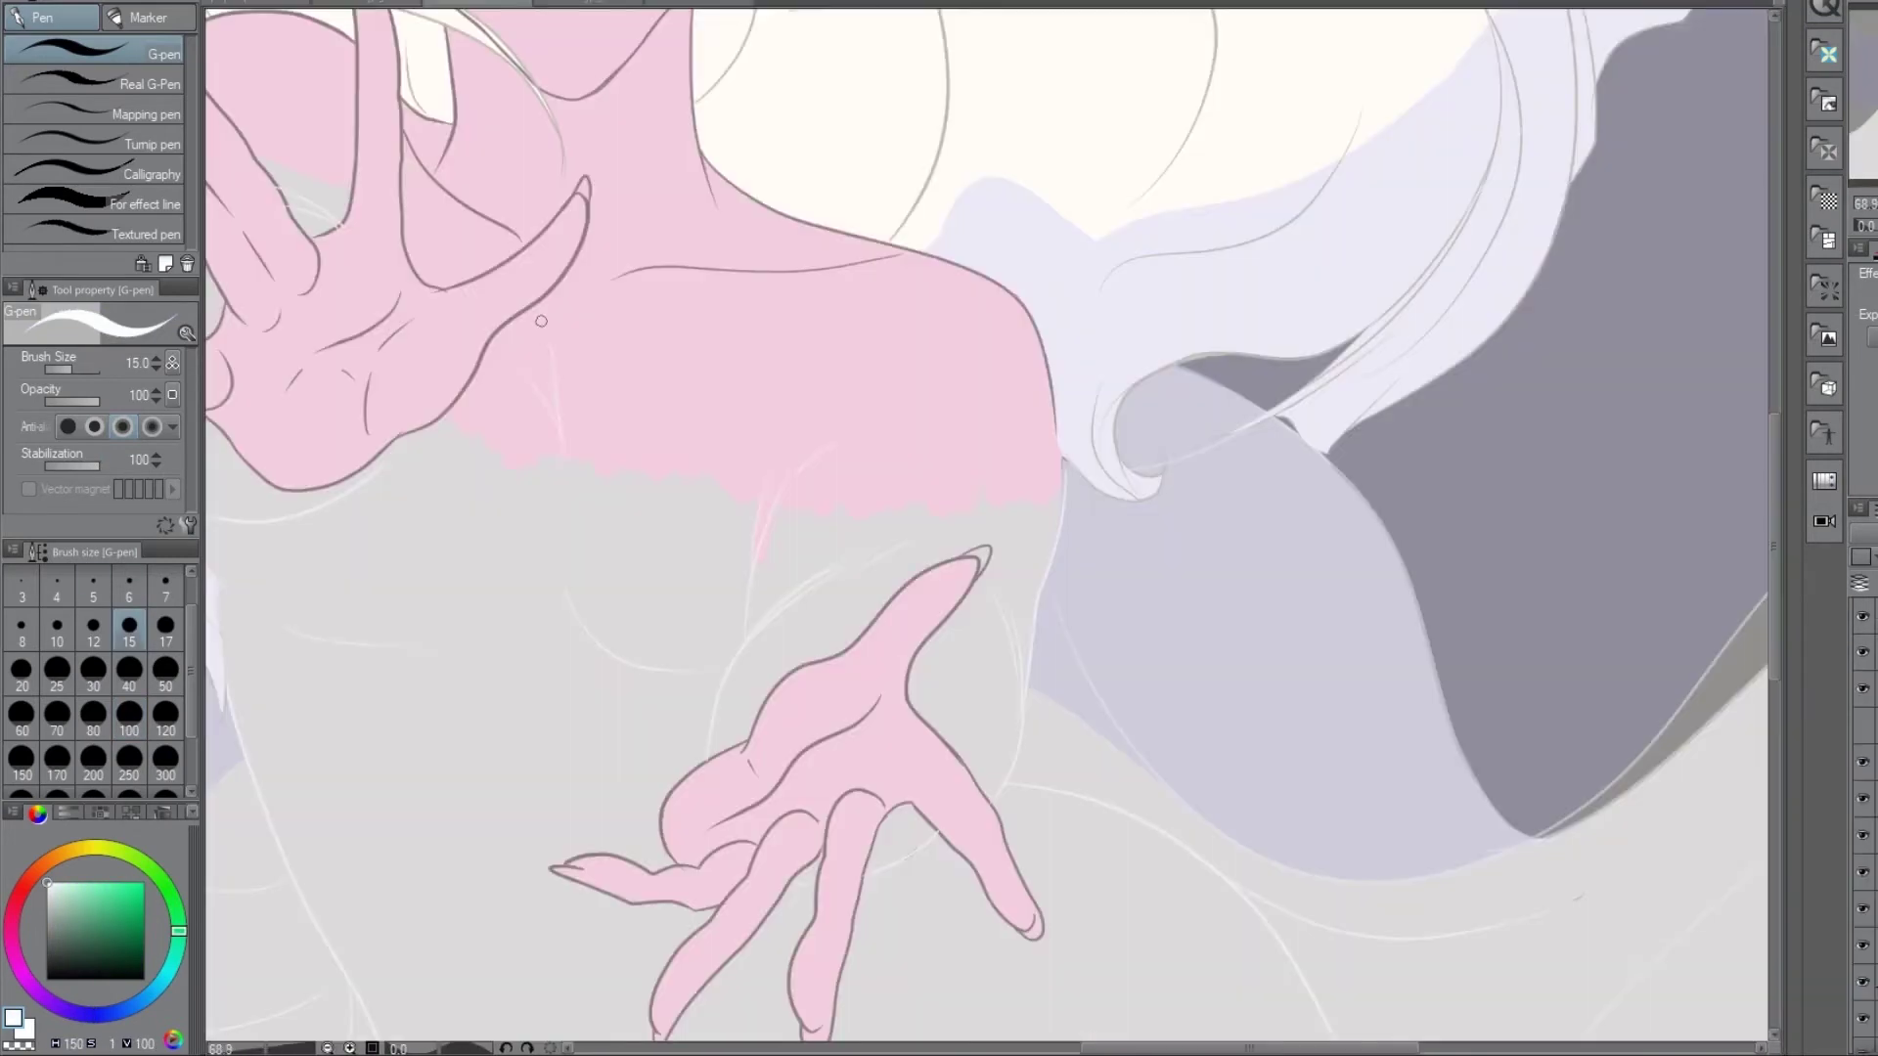
# - Draw a white crisscross zigzag across the chest neckline with the G-pen at size 15 and stabilization 100
pyautogui.moveTo(539, 306); pyautogui.dragTo(637, 522)
pyautogui.moveTo(595, 303); pyautogui.dragTo(440, 506)
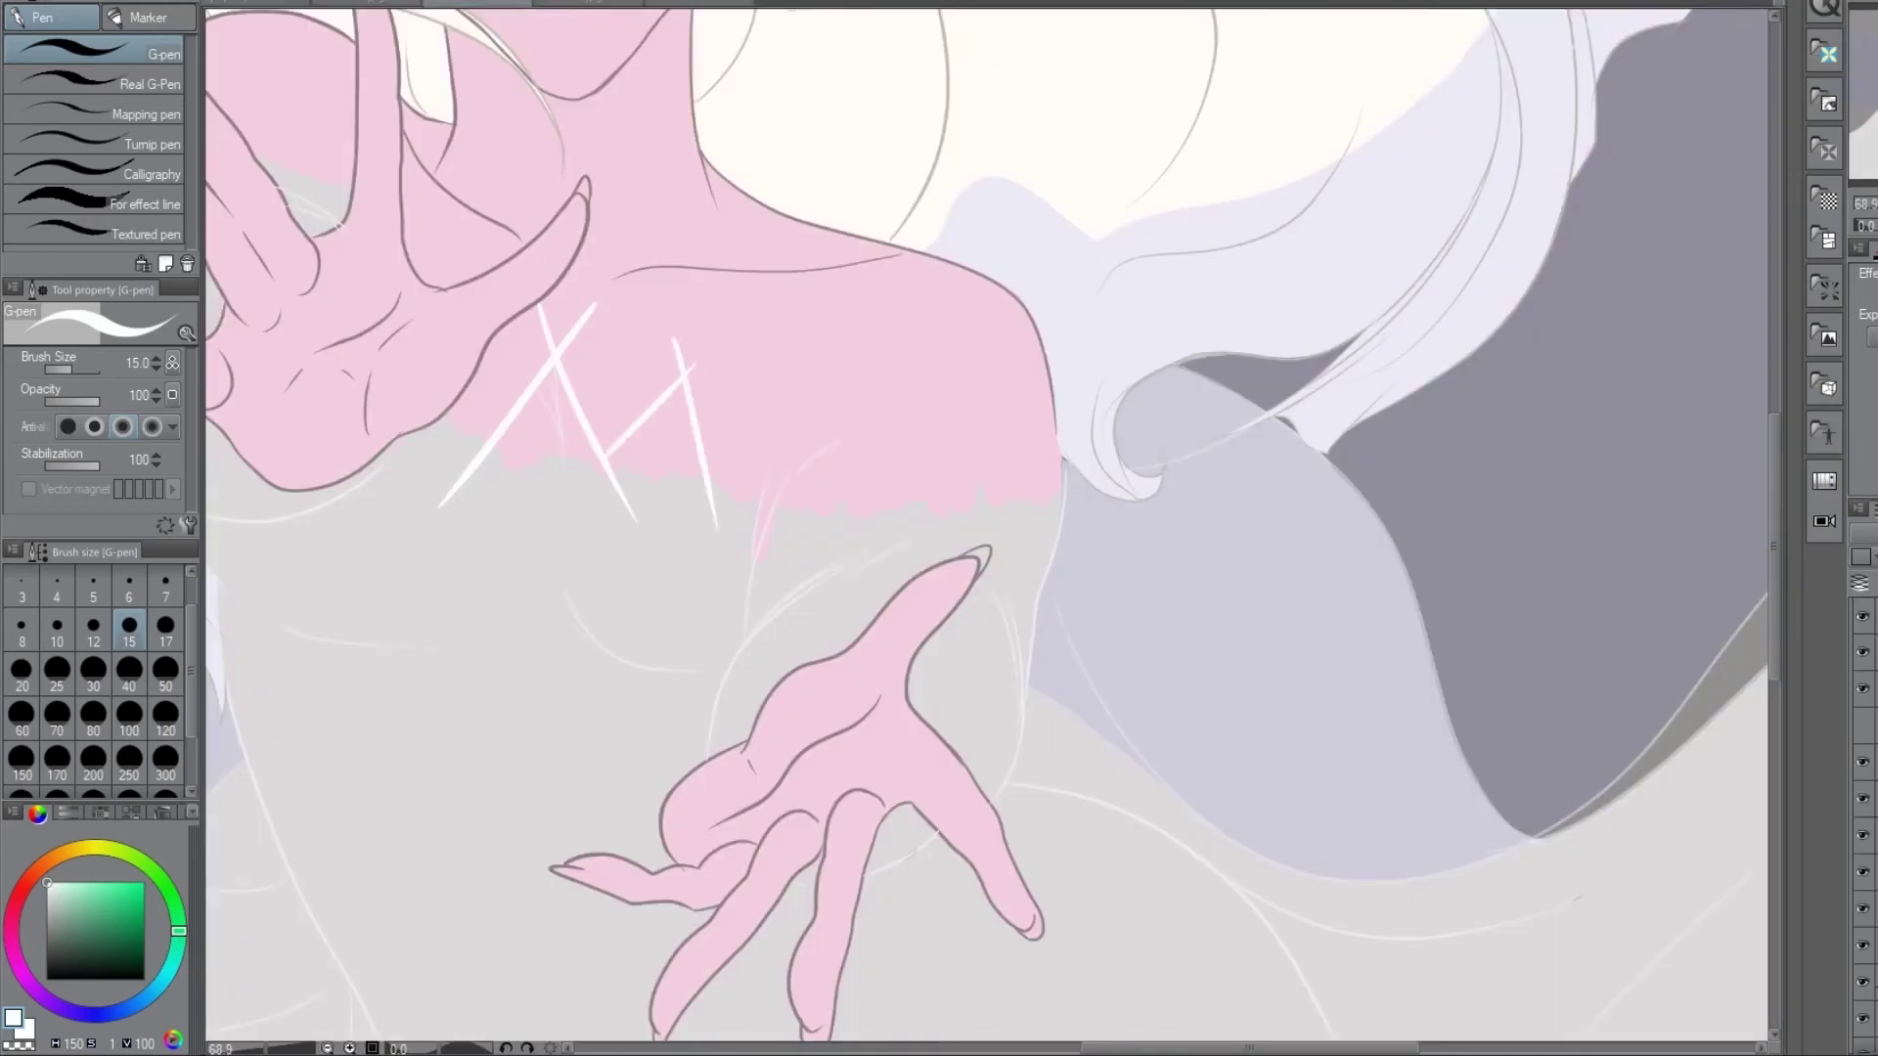
pyautogui.hotkey('ctrl', 'z')
pyautogui.moveTo(663, 354); pyautogui.dragTo(709, 524)
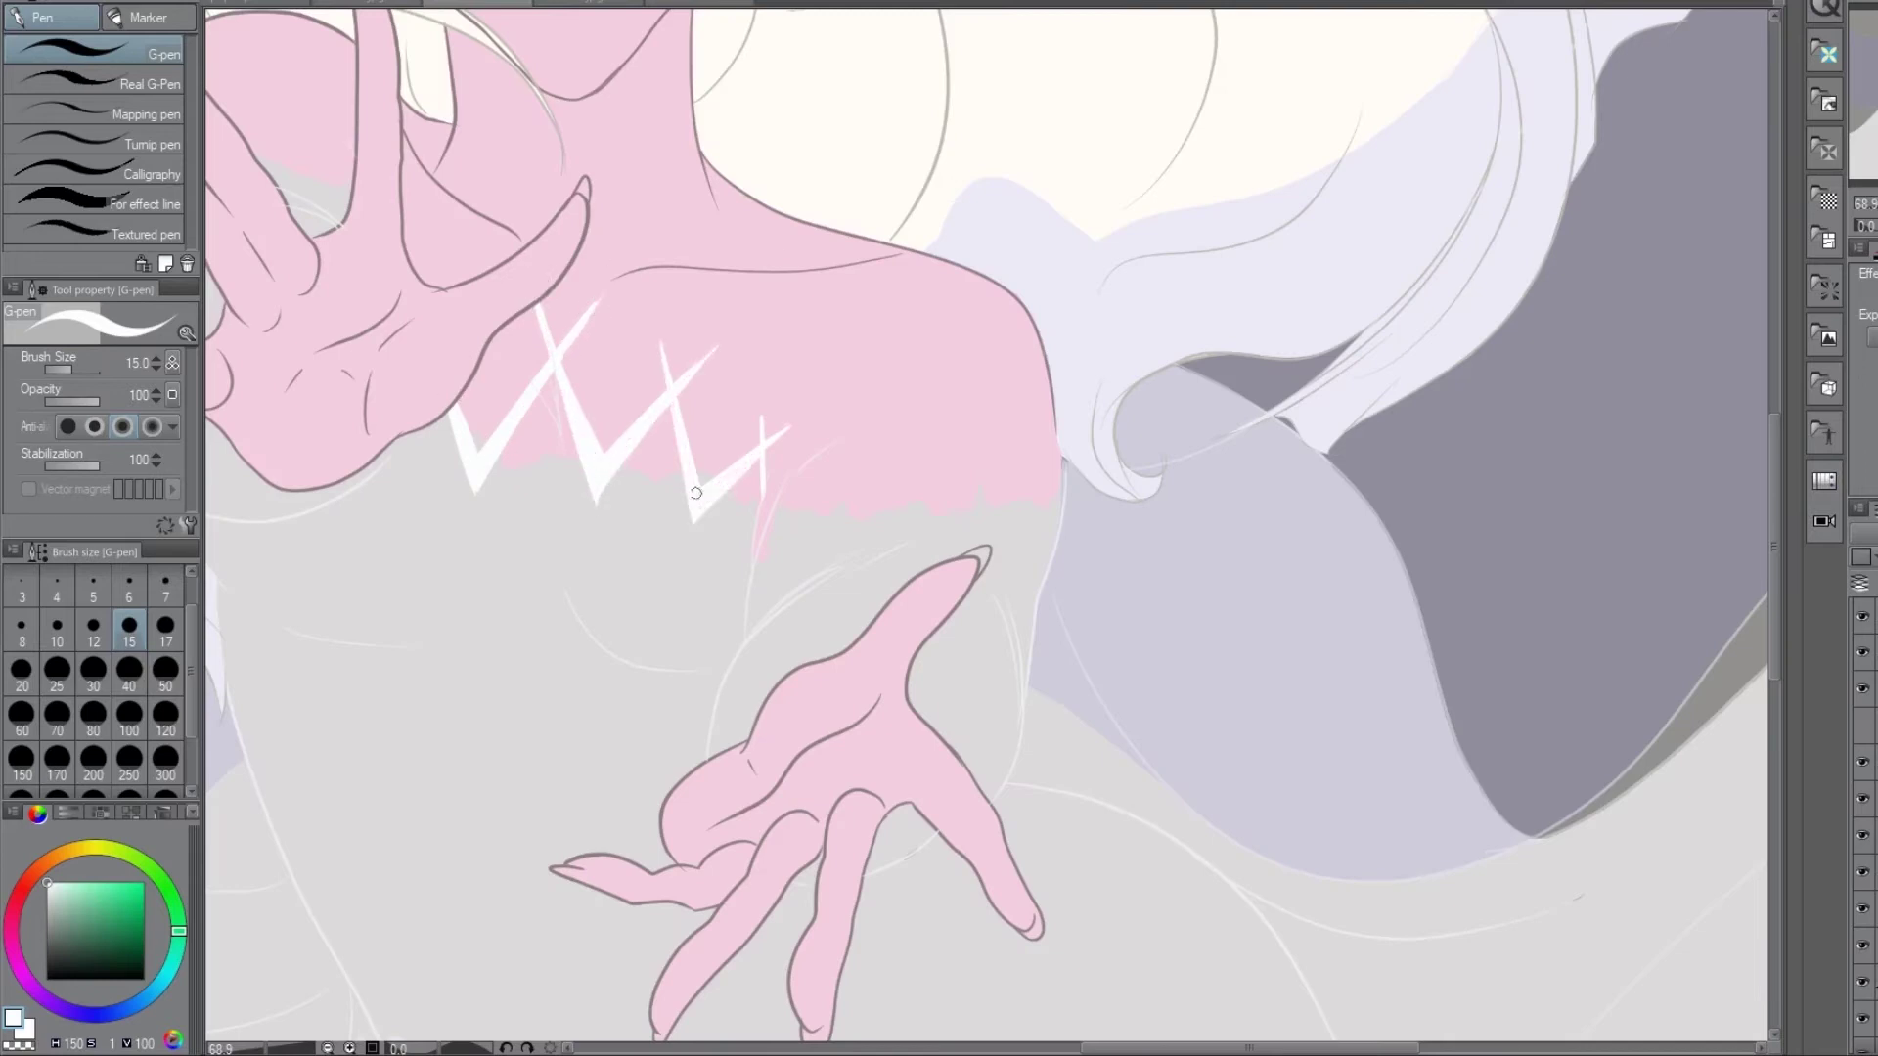
# - Draw long curved white lines down the bodice below the zigzag, following the velvet detail in the reference
pyautogui.hotkey('ctrl', 'Tab')
pyautogui.hotkey('ctrl', 'Tab')
pyautogui.hotkey('ctrl', 'Tab')
pyautogui.scroll(3, 988, 528)
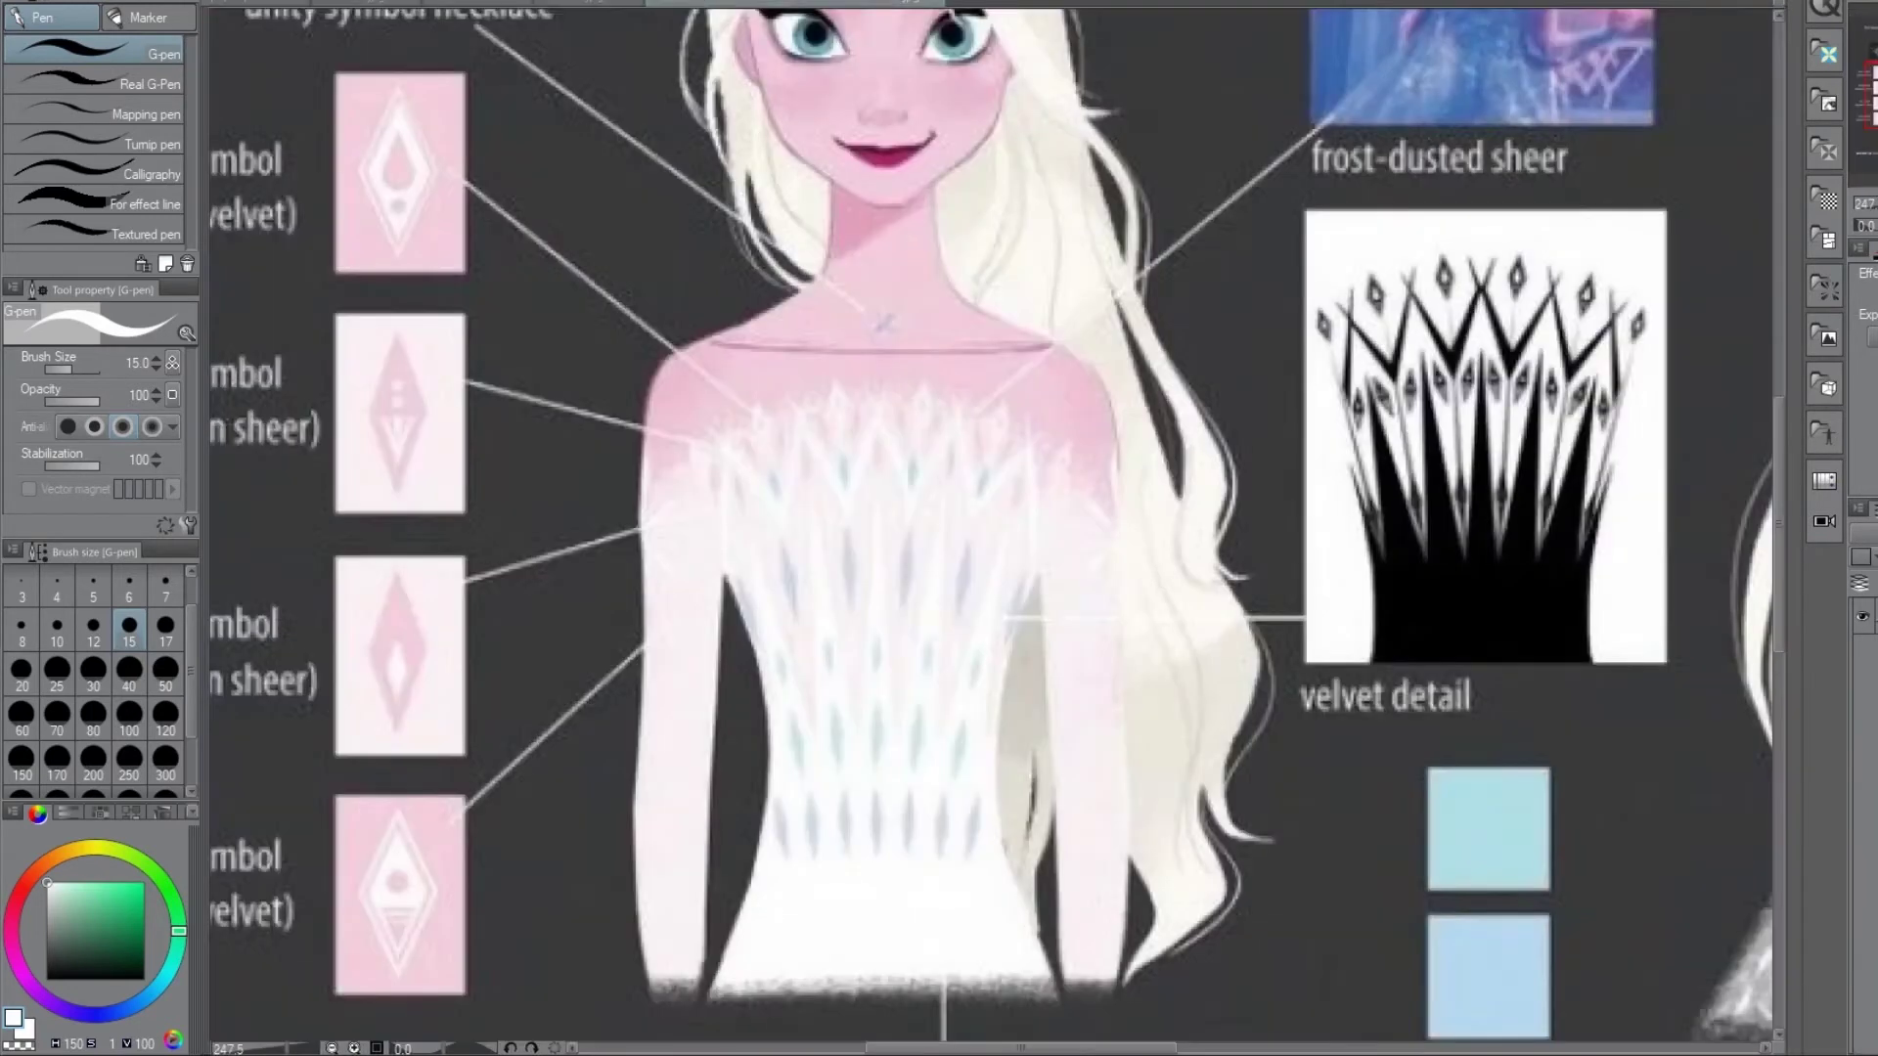
pyautogui.hotkey('ctrl', 'Tab')
pyautogui.moveTo(508, 137); pyautogui.dragTo(548, 684)
pyautogui.moveTo(640, 132); pyautogui.dragTo(660, 607)
pyautogui.moveTo(294, 166); pyautogui.dragTo(381, 679)
pyautogui.moveTo(755, 164); pyautogui.dragTo(747, 272)
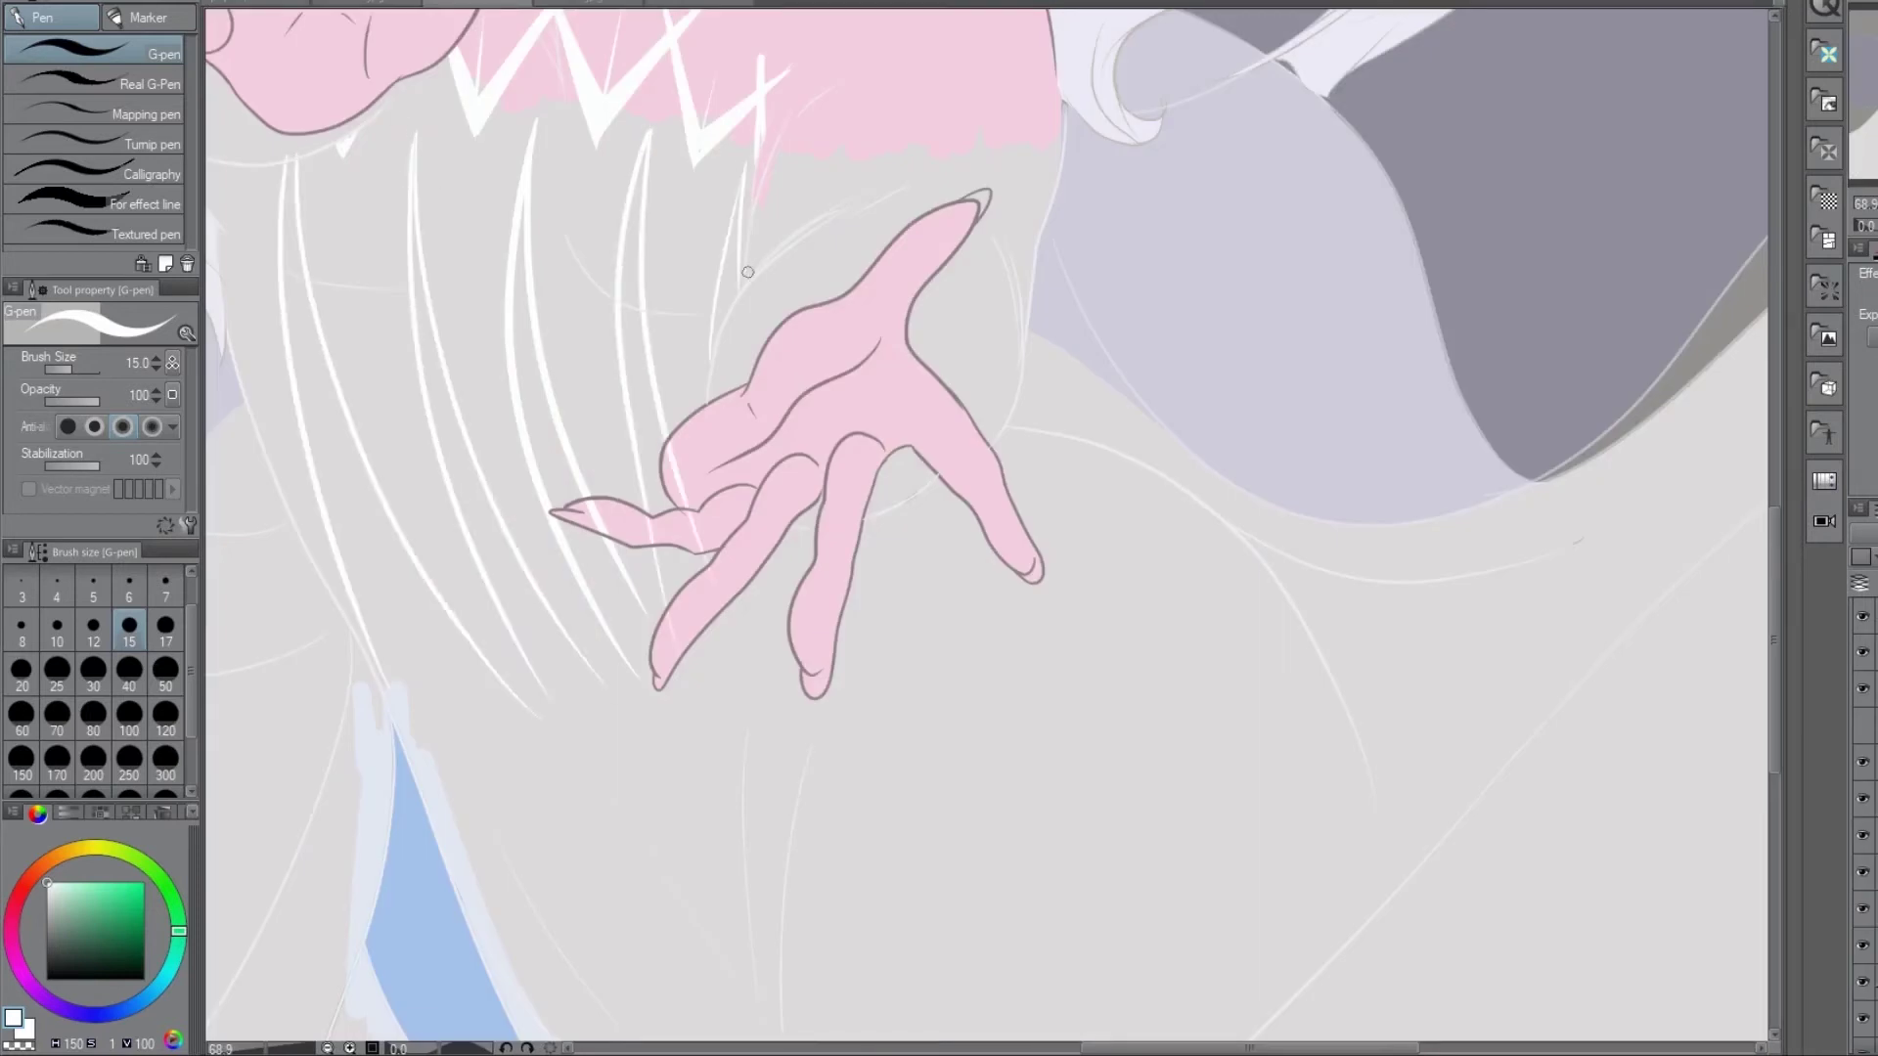
# - Join the curved bodice lines at their lower ends into pointed shapes, checking them against the velvet detail reference
pyautogui.click(492, 3)
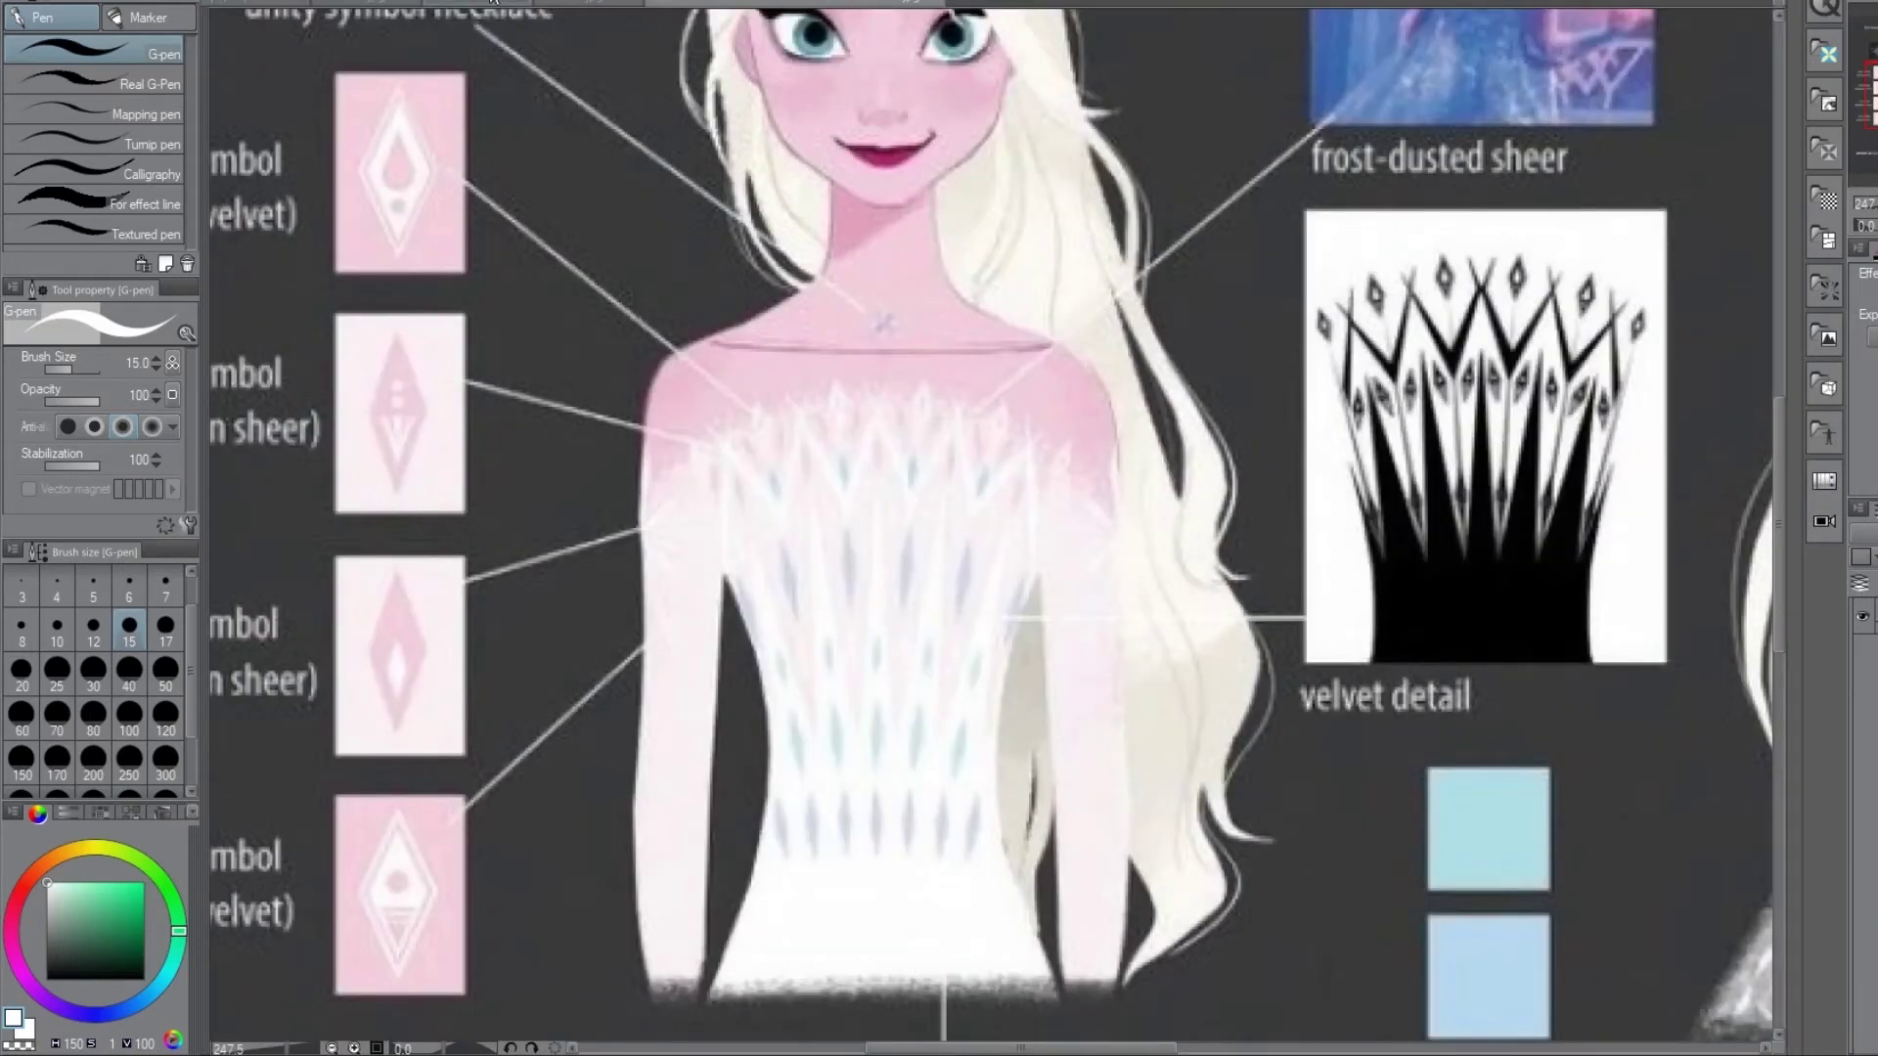
pyautogui.click(477, 3)
pyautogui.moveTo(412, 136); pyautogui.dragTo(459, 627)
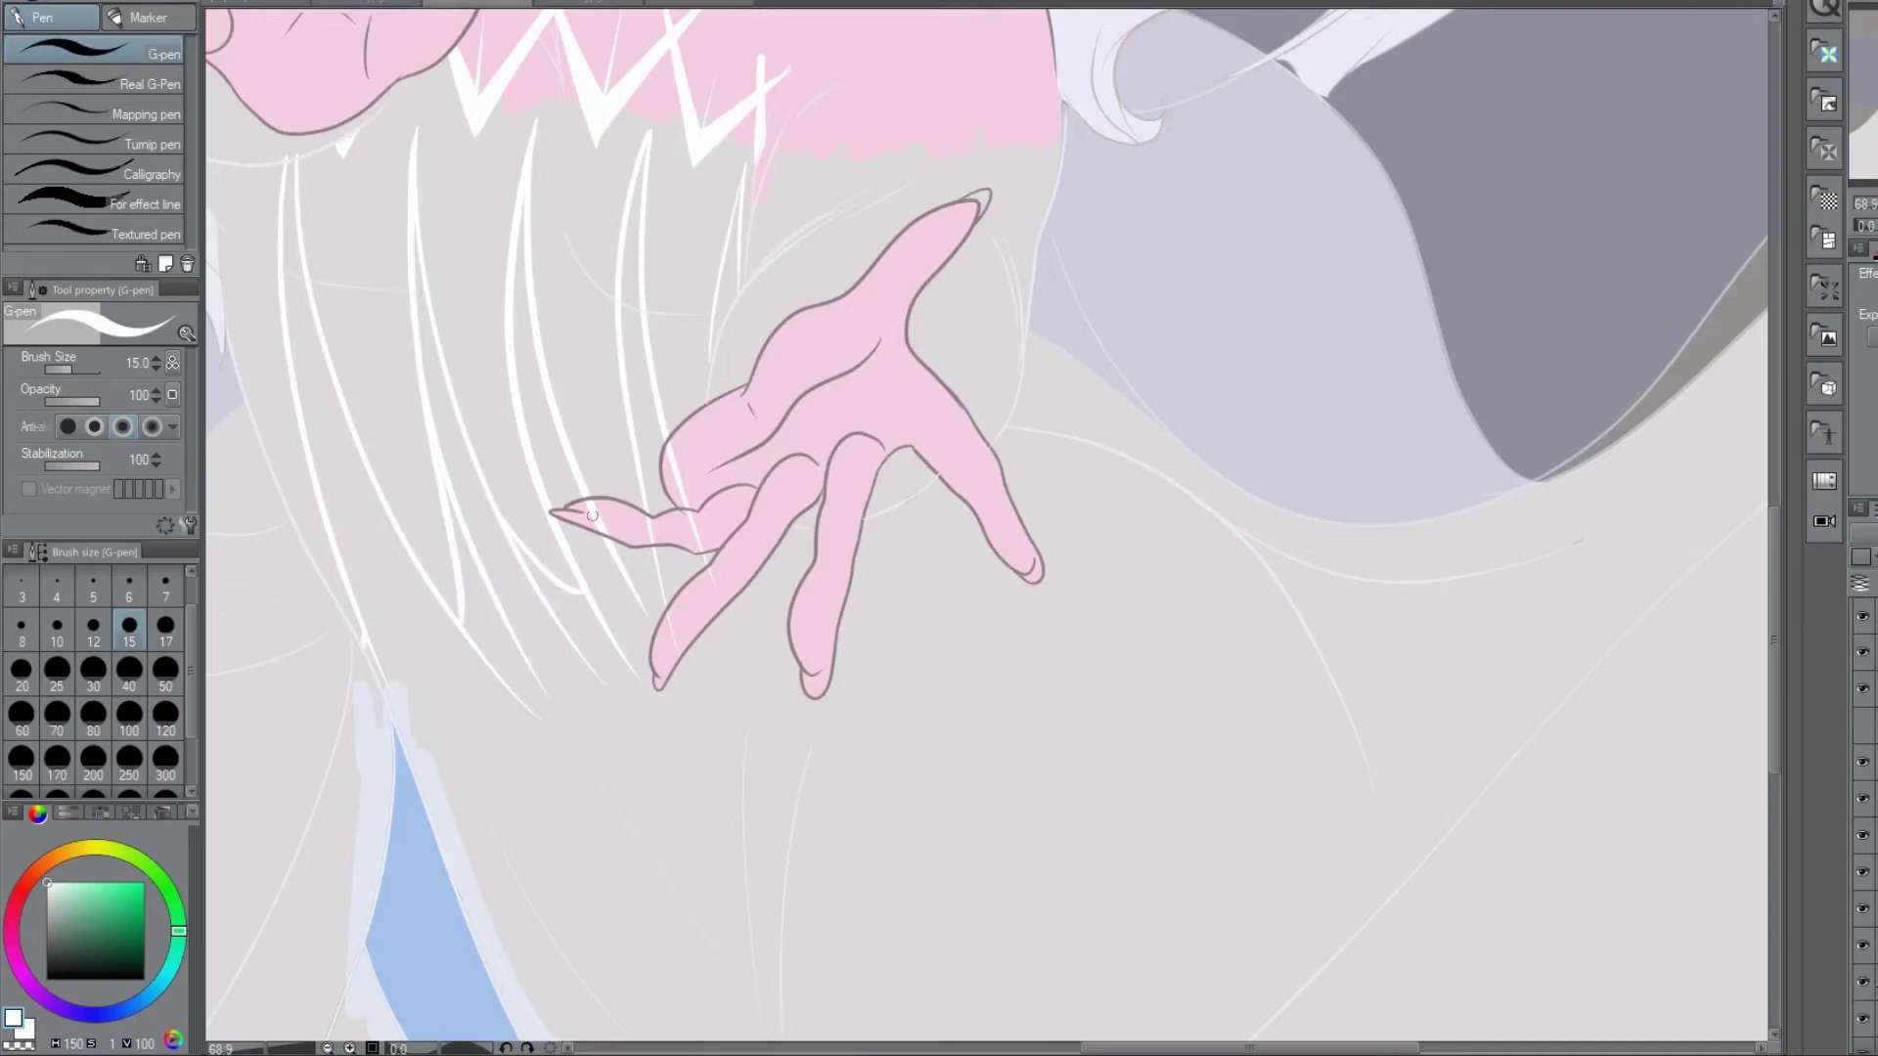
# - Fill the middle and right bodice spikes with white down to the lower hand, using the G-pen at size 40
pyautogui.press(']')
pyautogui.press(']')
pyautogui.press(']')
pyautogui.press(']')
pyautogui.press(']')
pyautogui.moveTo(515, 211); pyautogui.dragTo(621, 607)
pyautogui.moveTo(557, 431); pyautogui.dragTo(675, 660)
pyautogui.moveTo(645, 181); pyautogui.dragTo(675, 601)
pyautogui.moveTo(748, 191); pyautogui.dragTo(734, 288)
pyautogui.moveTo(415, 231); pyautogui.dragTo(450, 435)
pyautogui.moveTo(431, 319); pyautogui.dragTo(582, 630)
pyautogui.moveTo(445, 489); pyautogui.dragTo(528, 746)
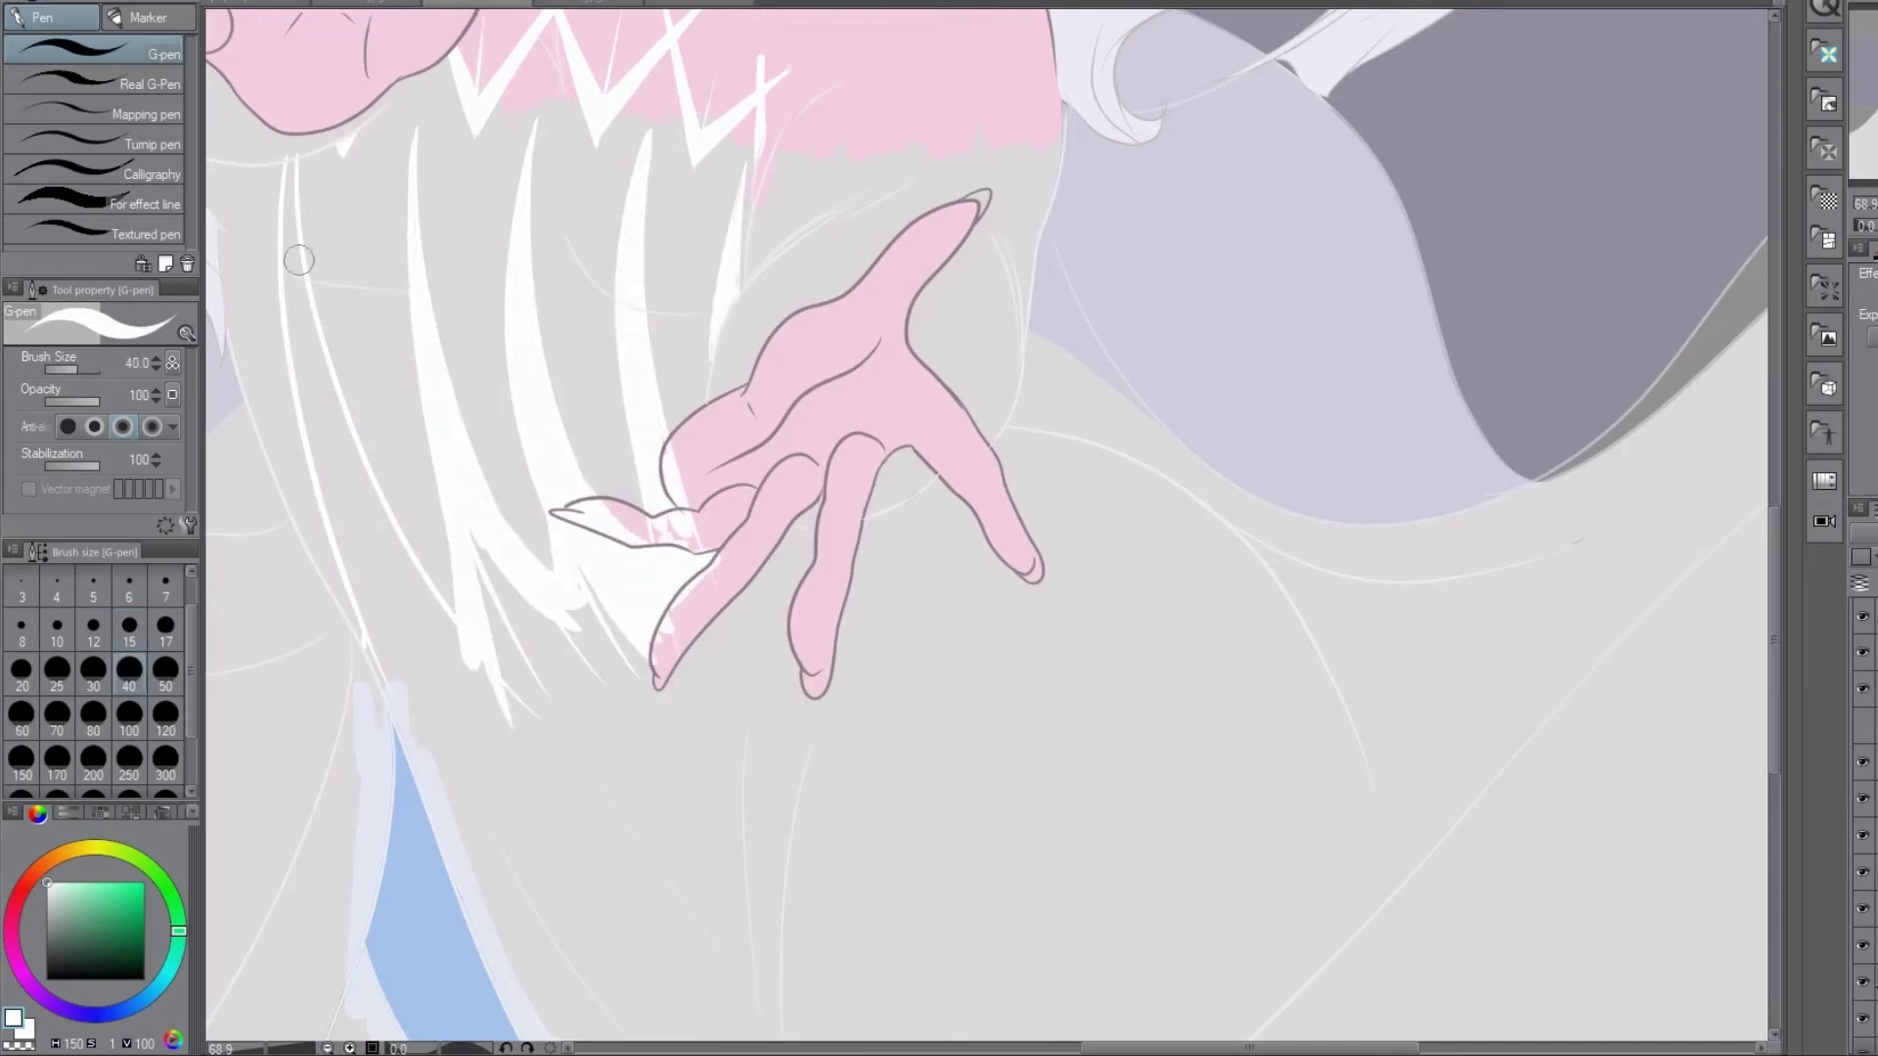
# - Fill the leftmost bodice spike with white and merge the spike bases down toward the blue slit
pyautogui.moveTo(283, 165); pyautogui.dragTo(379, 561)
pyautogui.moveTo(285, 262); pyautogui.dragTo(421, 722)
pyautogui.moveTo(323, 346); pyautogui.dragTo(391, 533)
pyautogui.moveTo(338, 411); pyautogui.dragTo(409, 628)
pyautogui.moveTo(386, 547); pyautogui.dragTo(475, 788)
pyautogui.moveTo(465, 528); pyautogui.dragTo(567, 773)
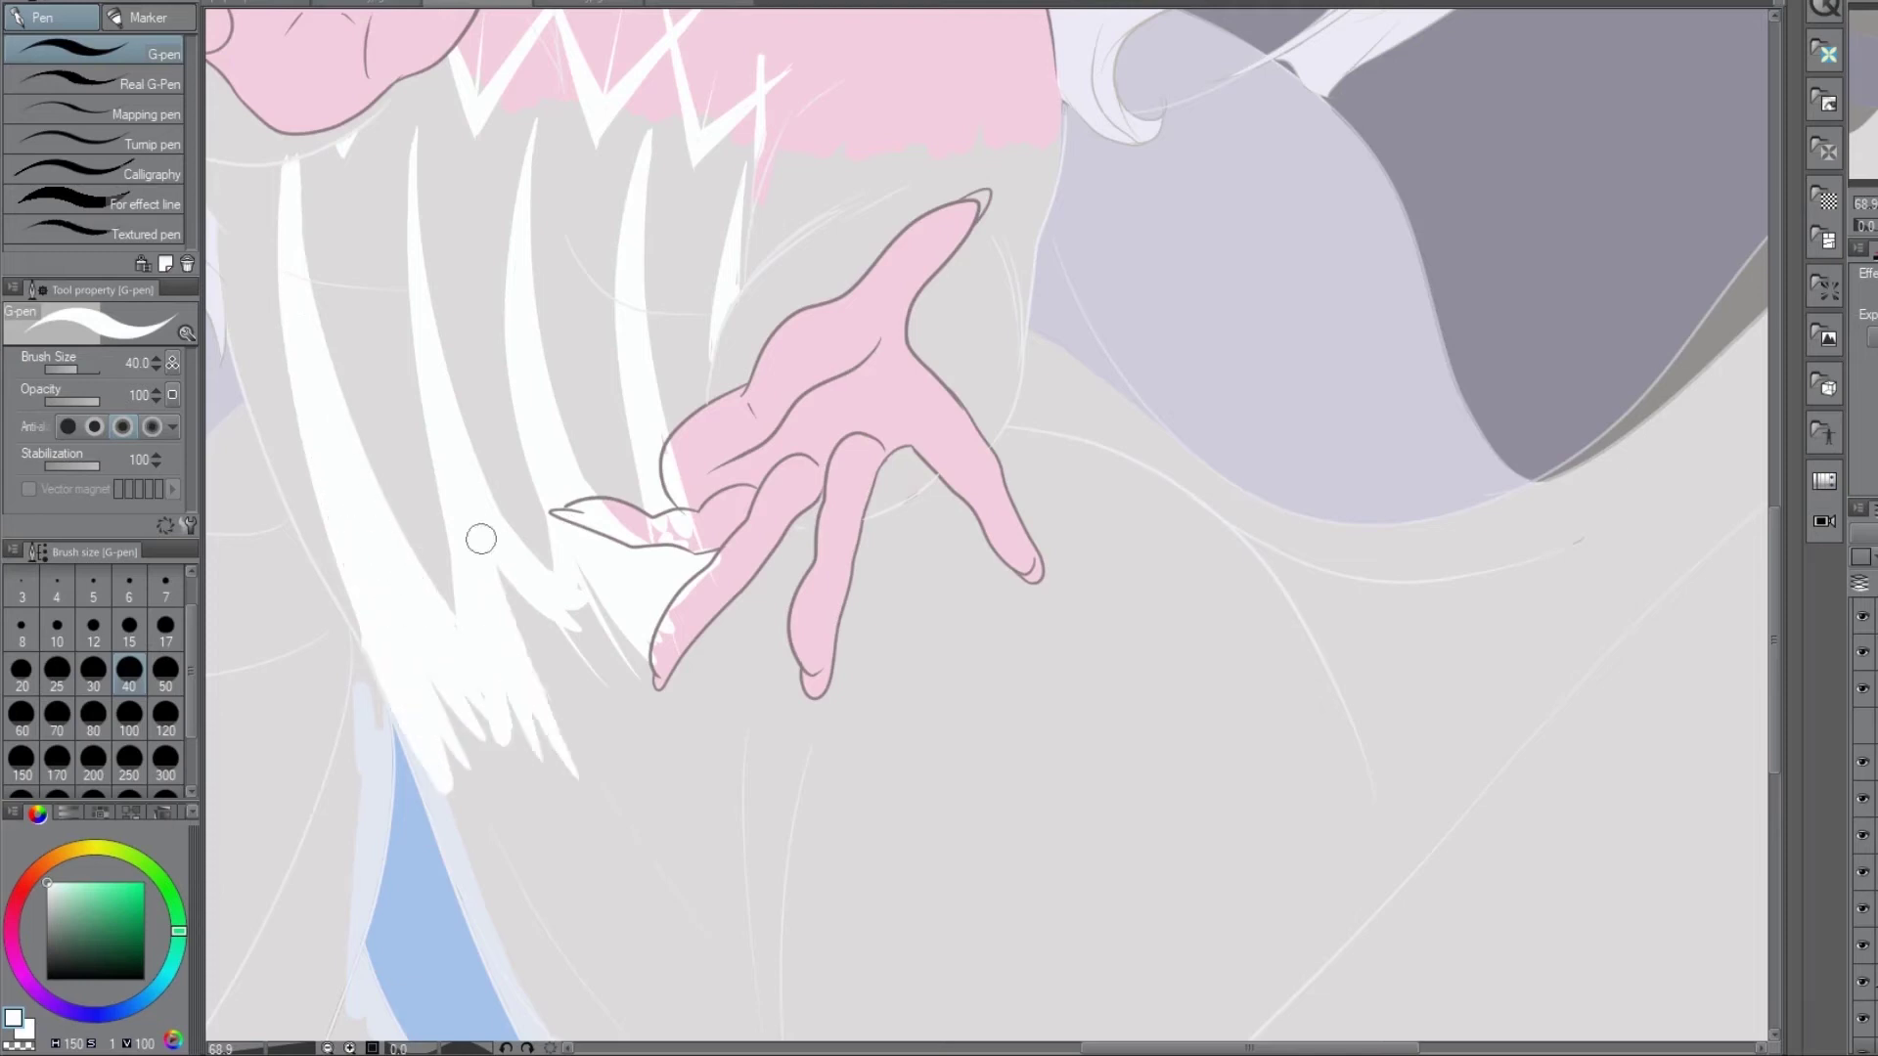
# - Paint the waist area solid white below the spikes and behind the fingers of the lower hand
pyautogui.moveTo(489, 542); pyautogui.dragTo(587, 748)
pyautogui.moveTo(533, 572); pyautogui.dragTo(675, 729)
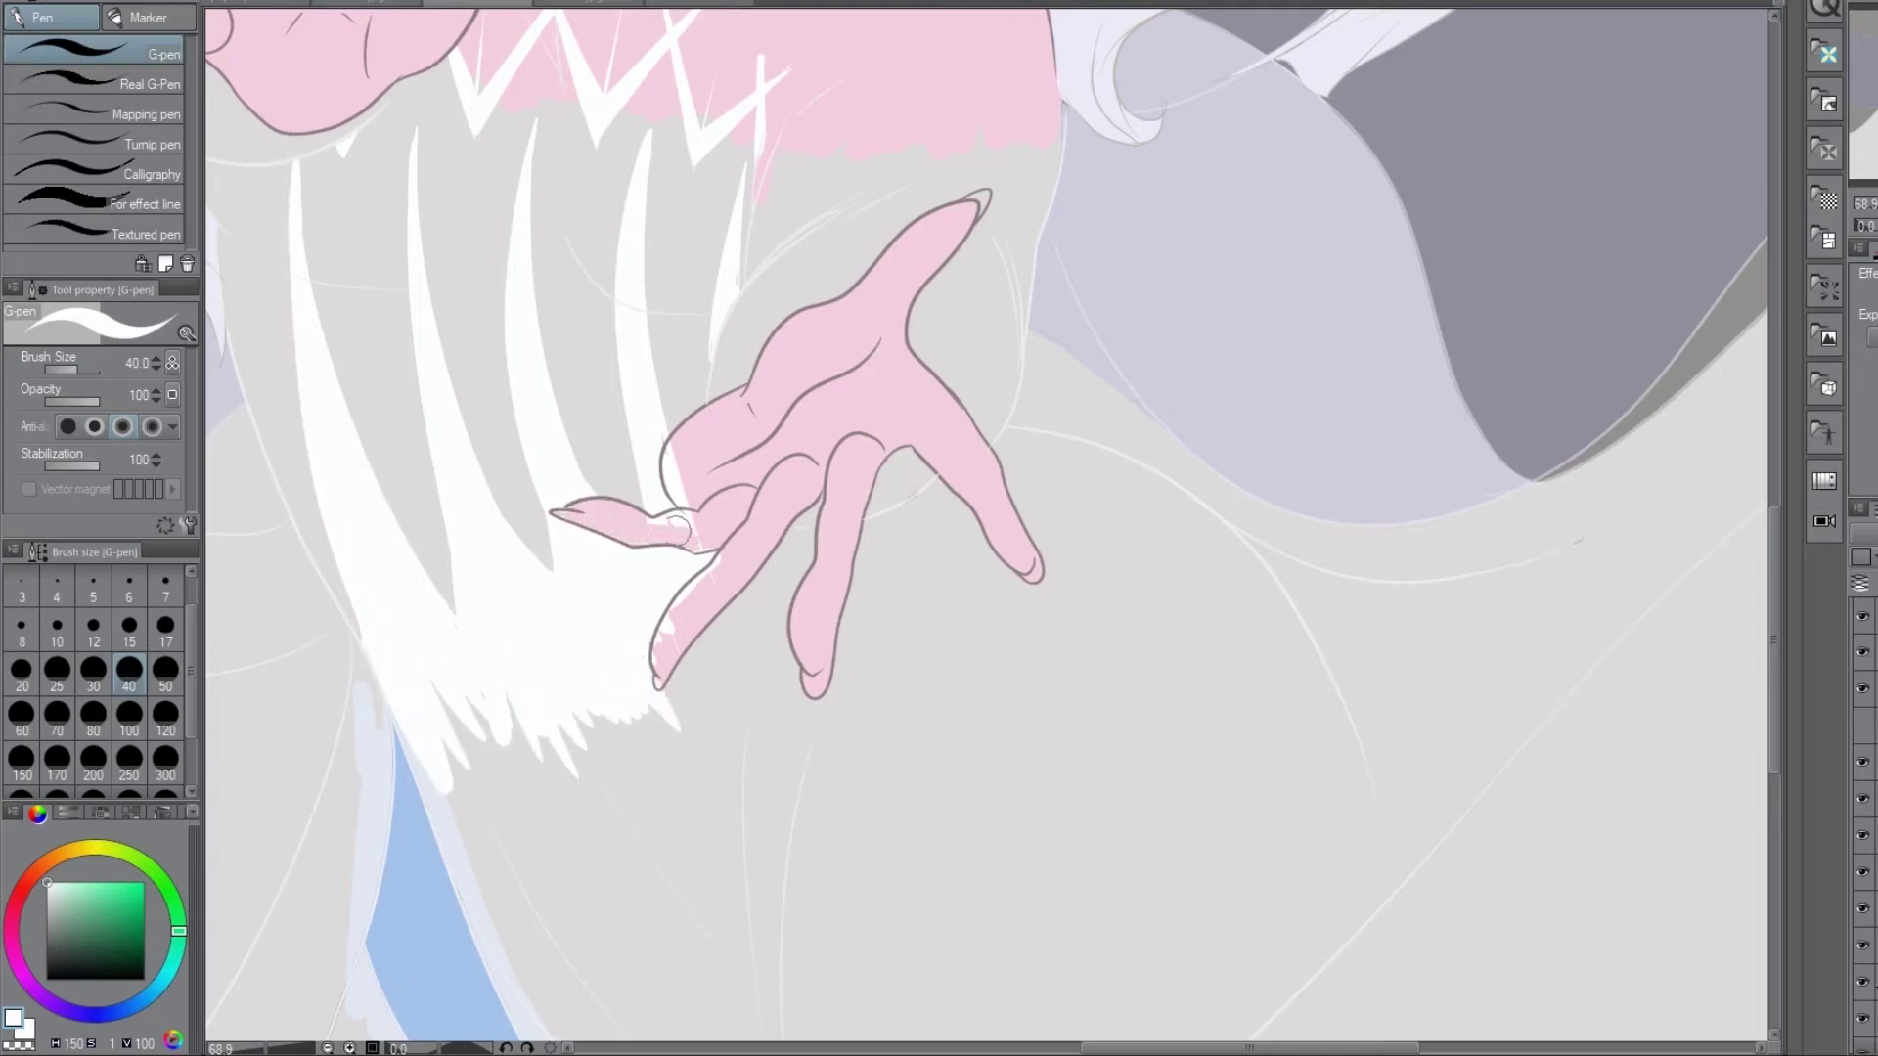
pyautogui.moveTo(670, 611); pyautogui.dragTo(705, 690)
pyautogui.moveTo(817, 529); pyautogui.dragTo(729, 674)
pyautogui.moveTo(806, 586); pyautogui.dragTo(777, 670)
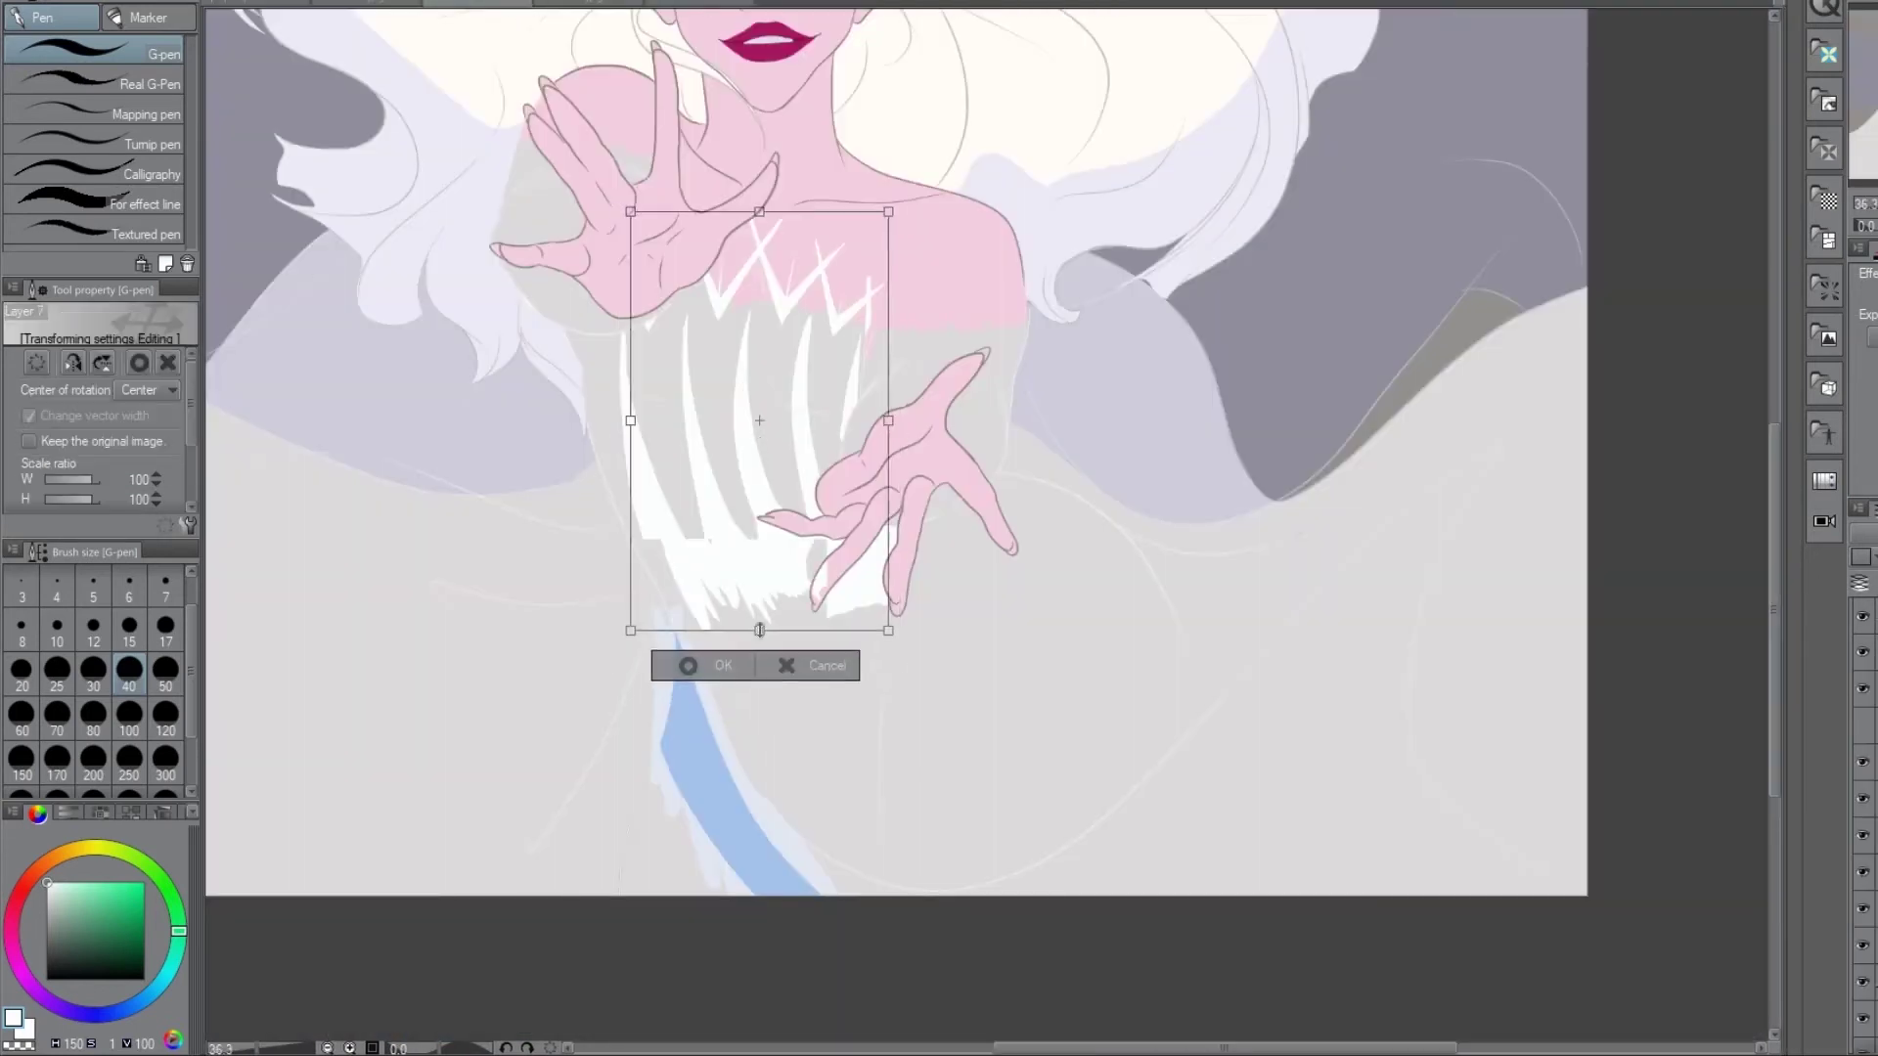
# - Transform the white bodice pattern, shortening and slanting it to follow the torso, and undo the extra change
pyautogui.moveTo(888, 628)
pyautogui.mouseDown()
pyautogui.moveTo(890, 662)
pyautogui.moveTo(901, 583)
pyautogui.moveTo(867, 405)
pyautogui.mouseUp()
pyautogui.press('Return')
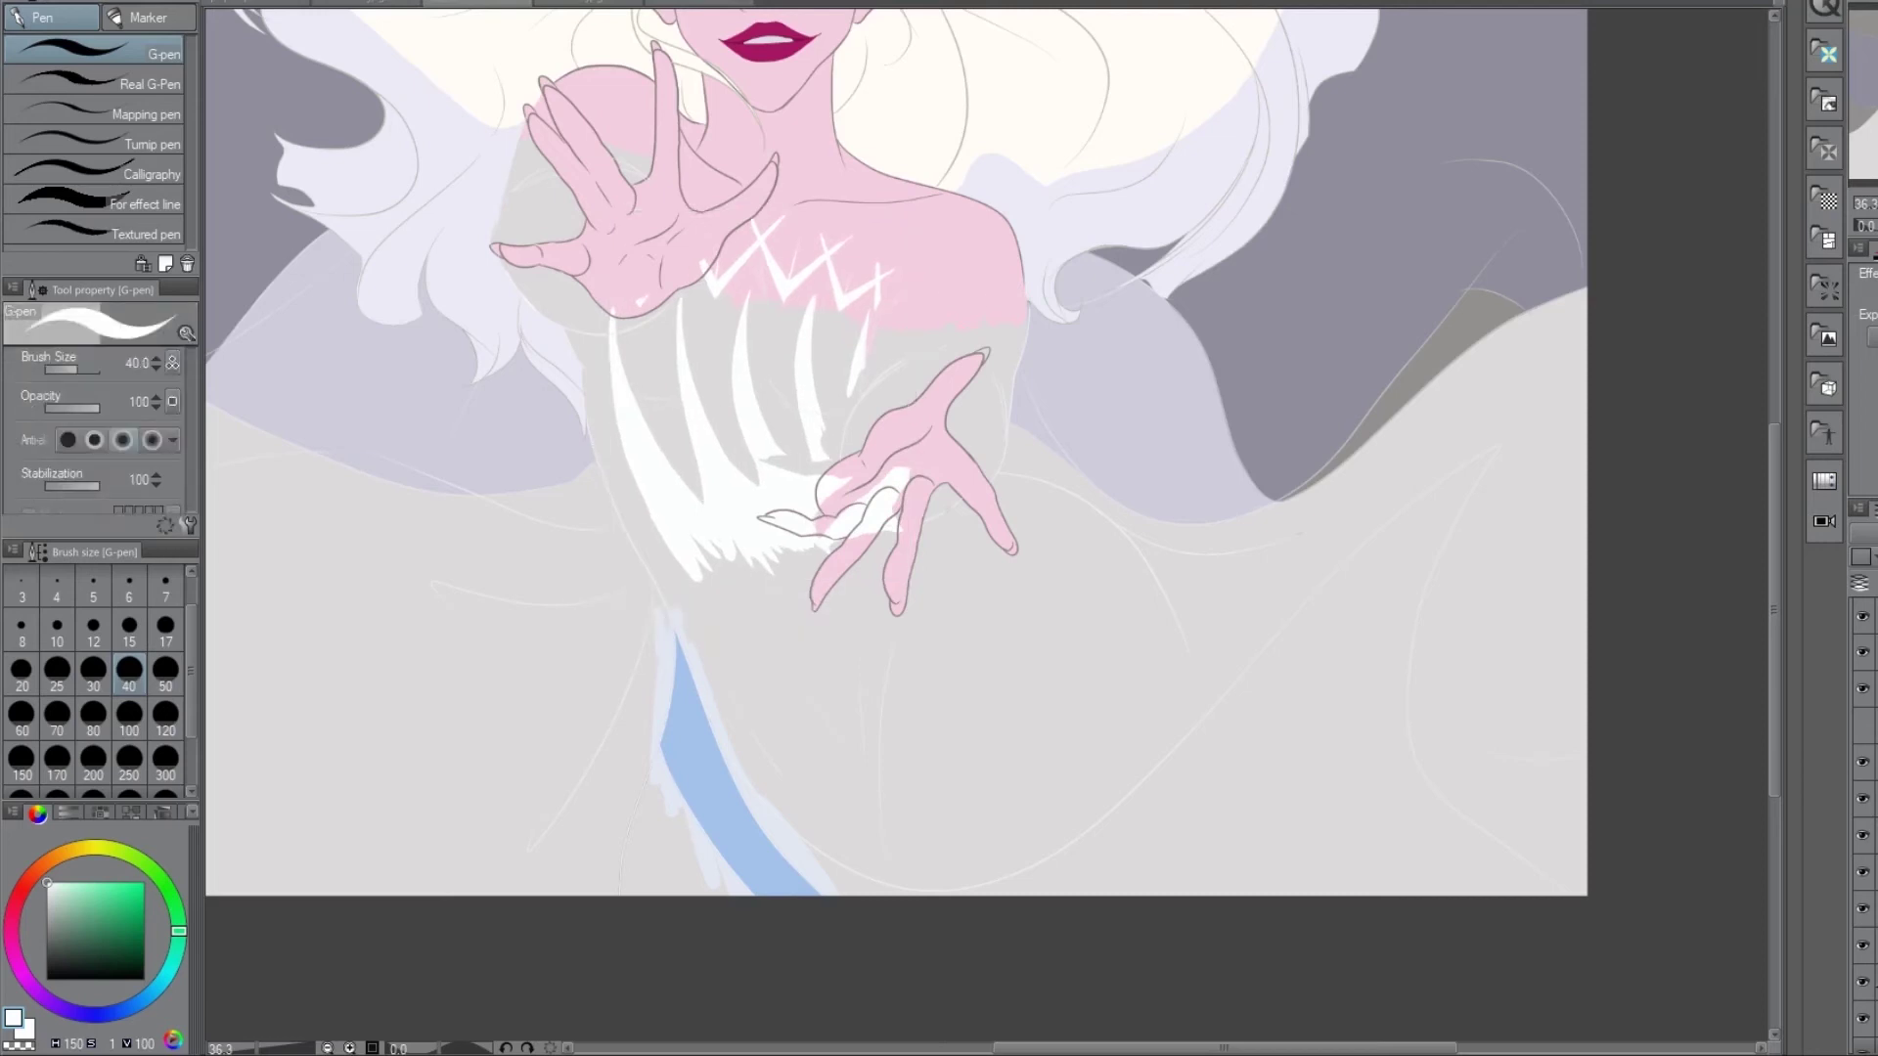
pyautogui.hotkey('ctrl', 'z')
pyautogui.hotkey('ctrl', '+')
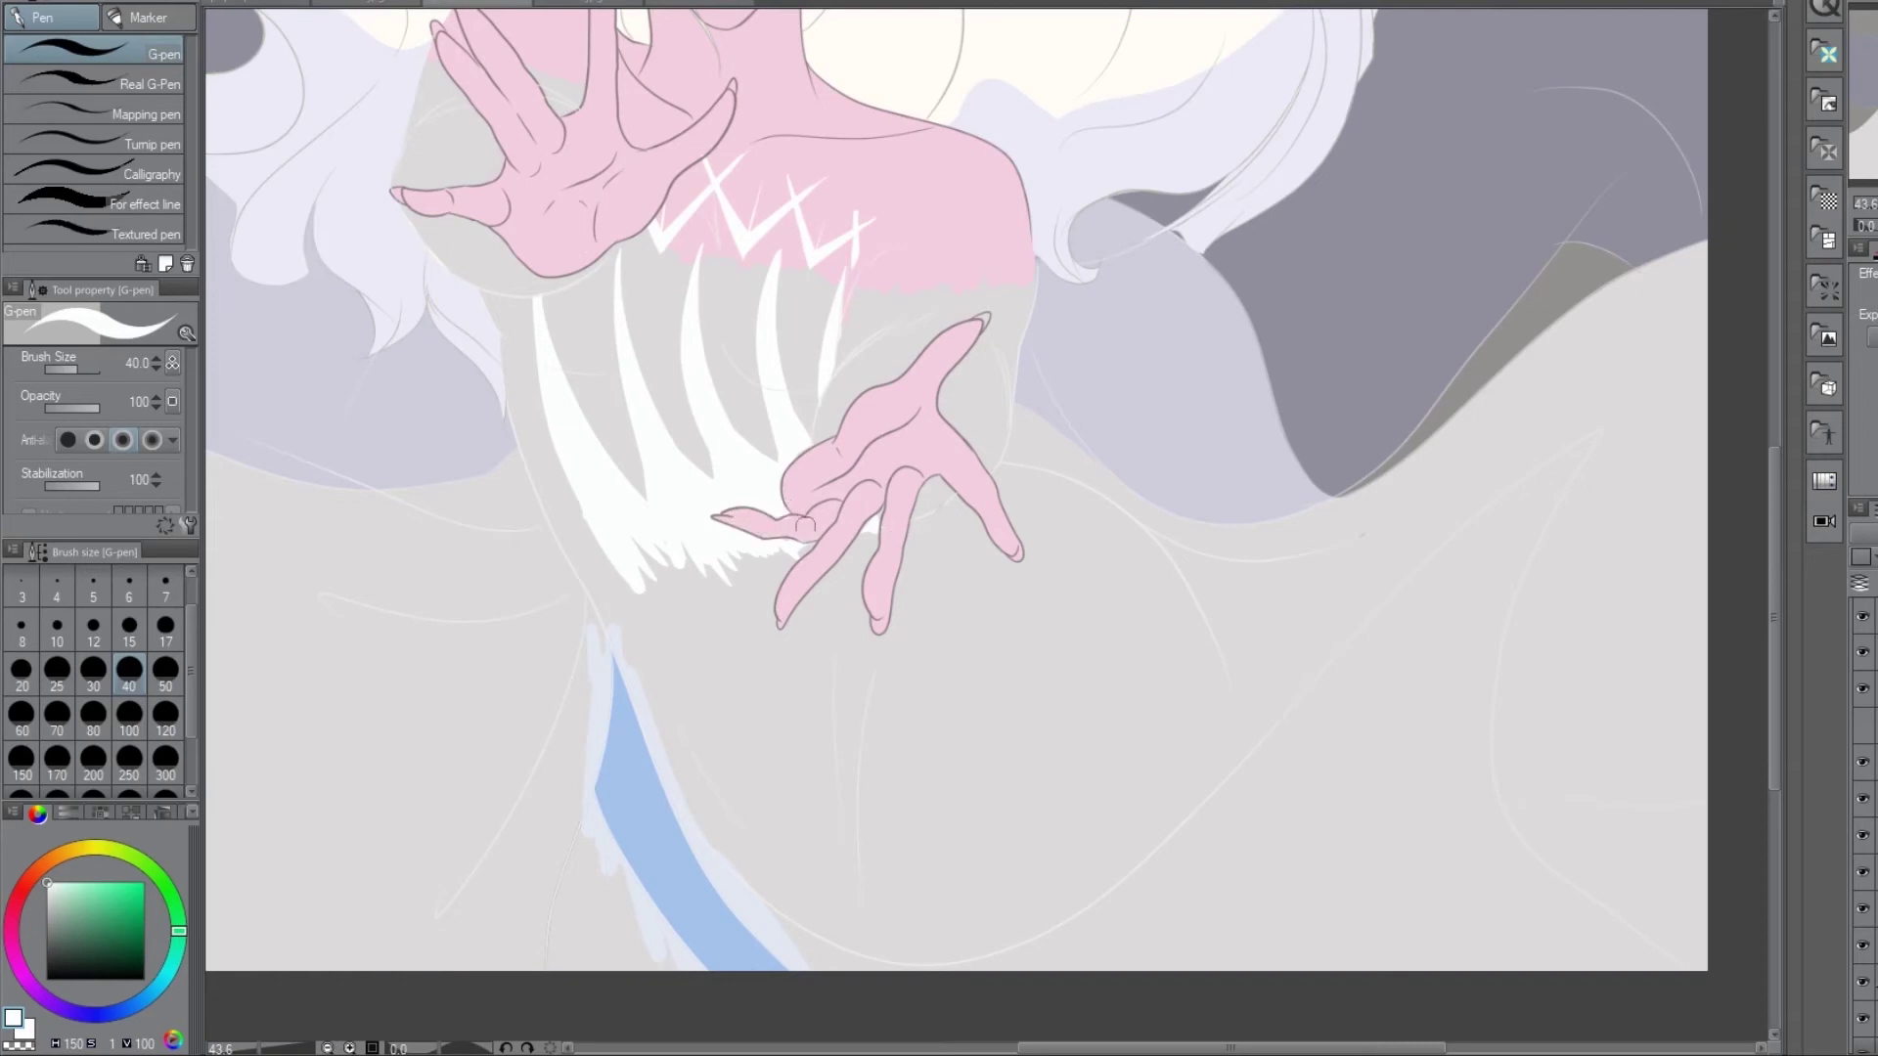
# - Extend the white along the bodice's left edge and add thin white lines between the spikes at size 25, checking the reference
pyautogui.click(587, 4)
pyautogui.click(477, 4)
pyautogui.moveTo(583, 467); pyautogui.dragTo(550, 518)
pyautogui.moveTo(510, 366); pyautogui.dragTo(563, 548)
pyautogui.moveTo(533, 445)
pyautogui.mouseDown()
pyautogui.moveTo(607, 563)
pyautogui.moveTo(622, 636)
pyautogui.mouseUp()
pyautogui.moveTo(637, 550); pyautogui.dragTo(729, 588)
pyautogui.click(587, 4)
pyautogui.click(478, 4)
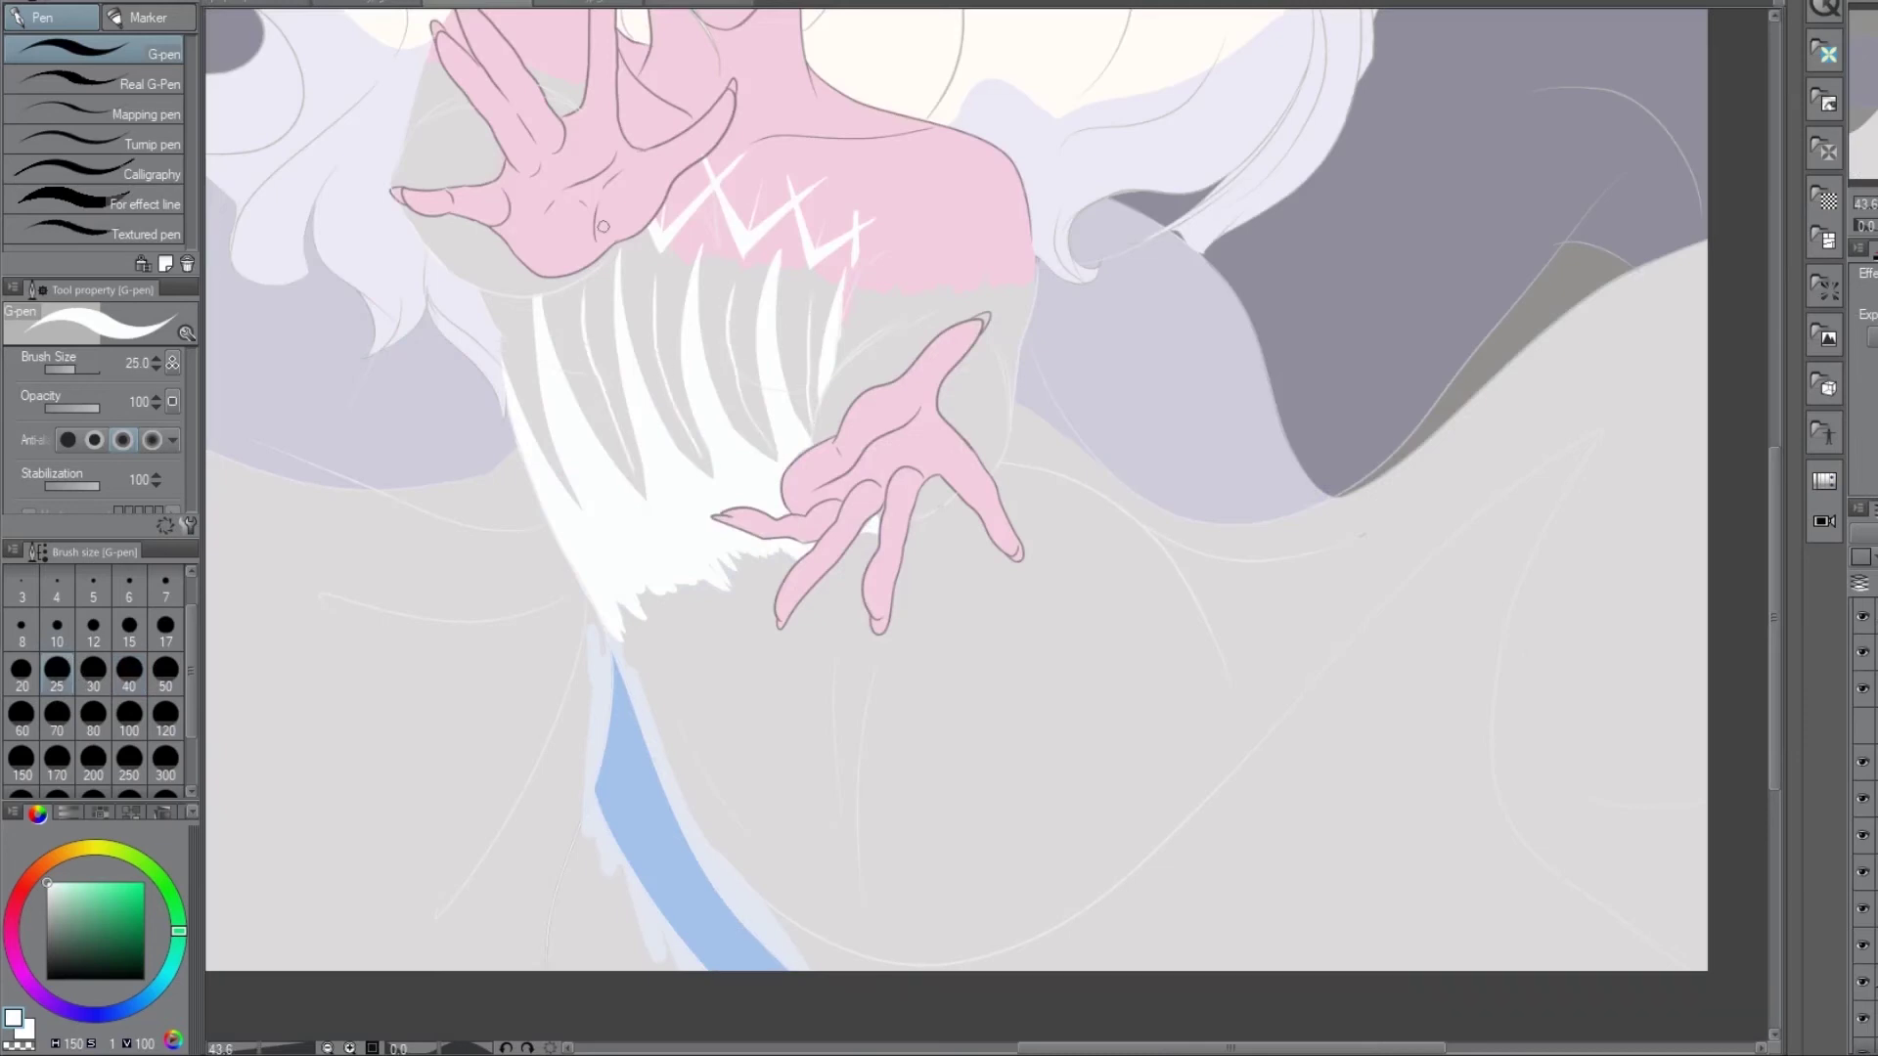
# - Add small white diamond ornaments between the bodice spikes, following the reference
pyautogui.click(698, 4)
pyautogui.click(477, 4)
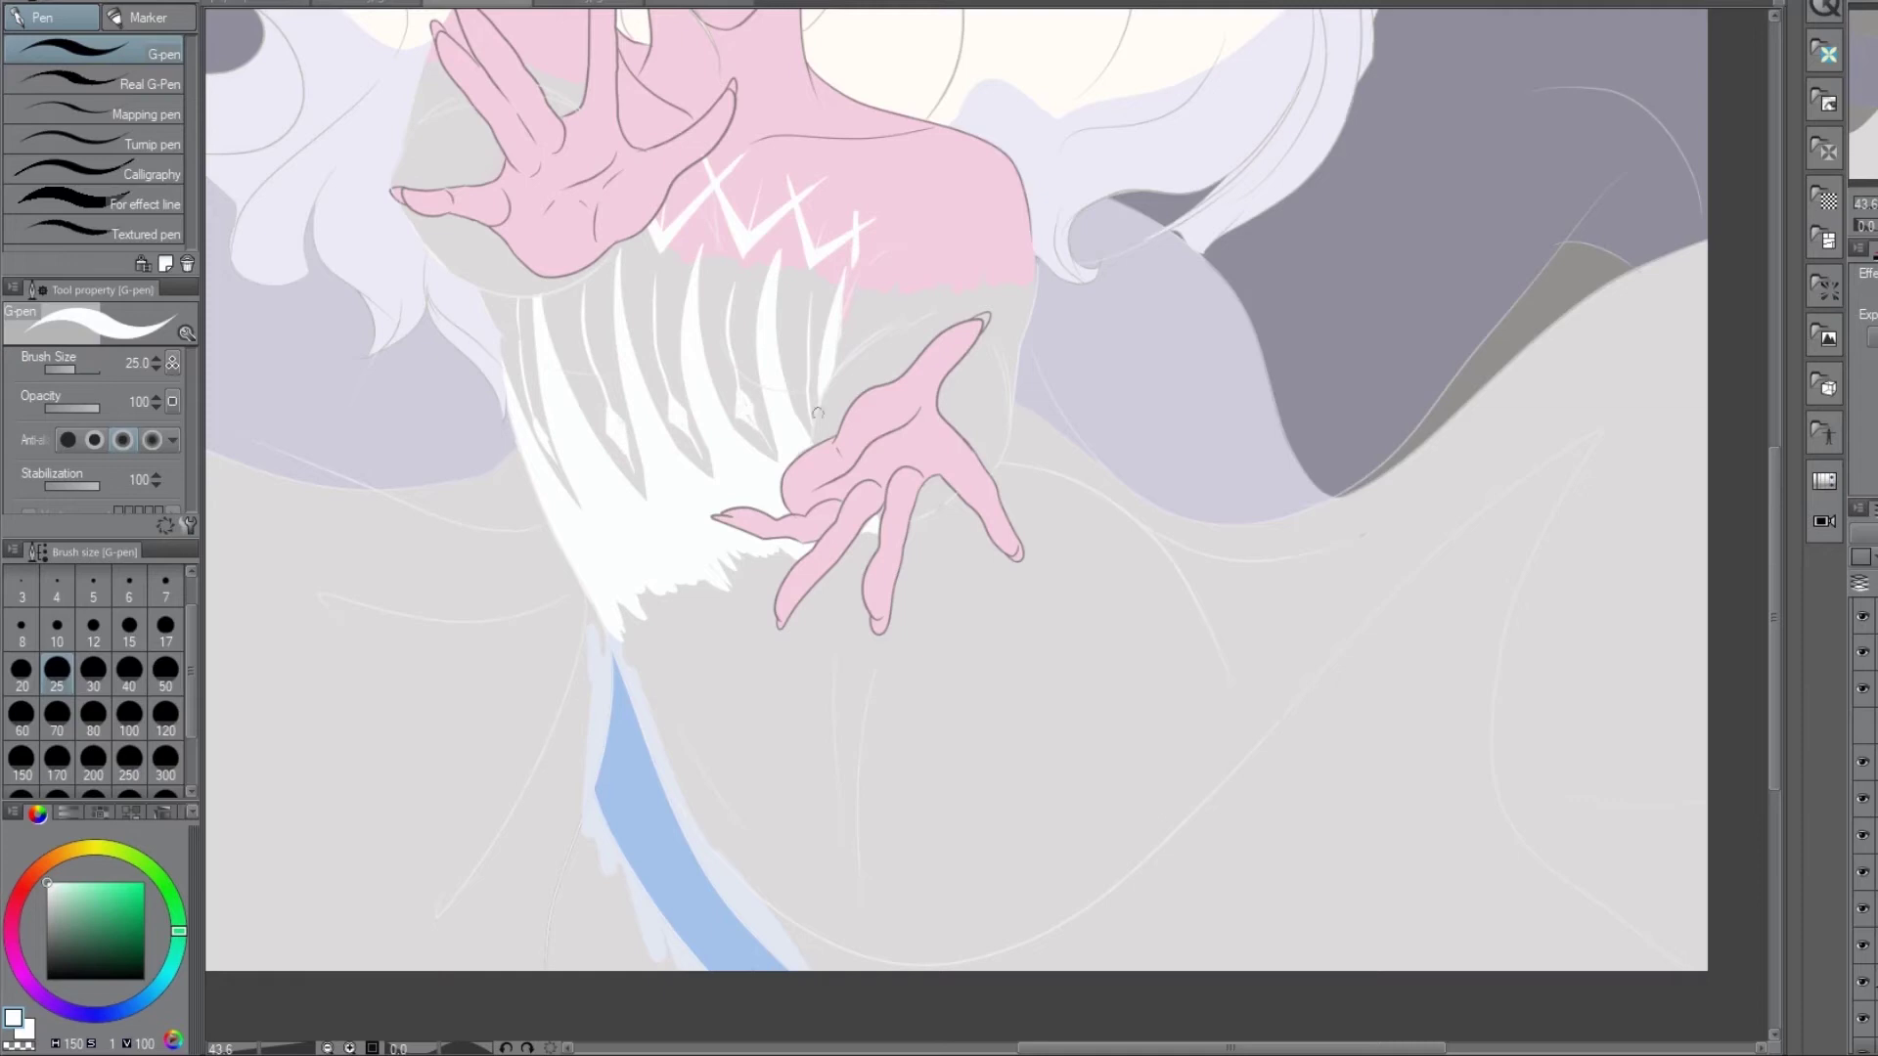
pyautogui.click(699, 4)
pyautogui.hscroll(5, 1373, 1030)
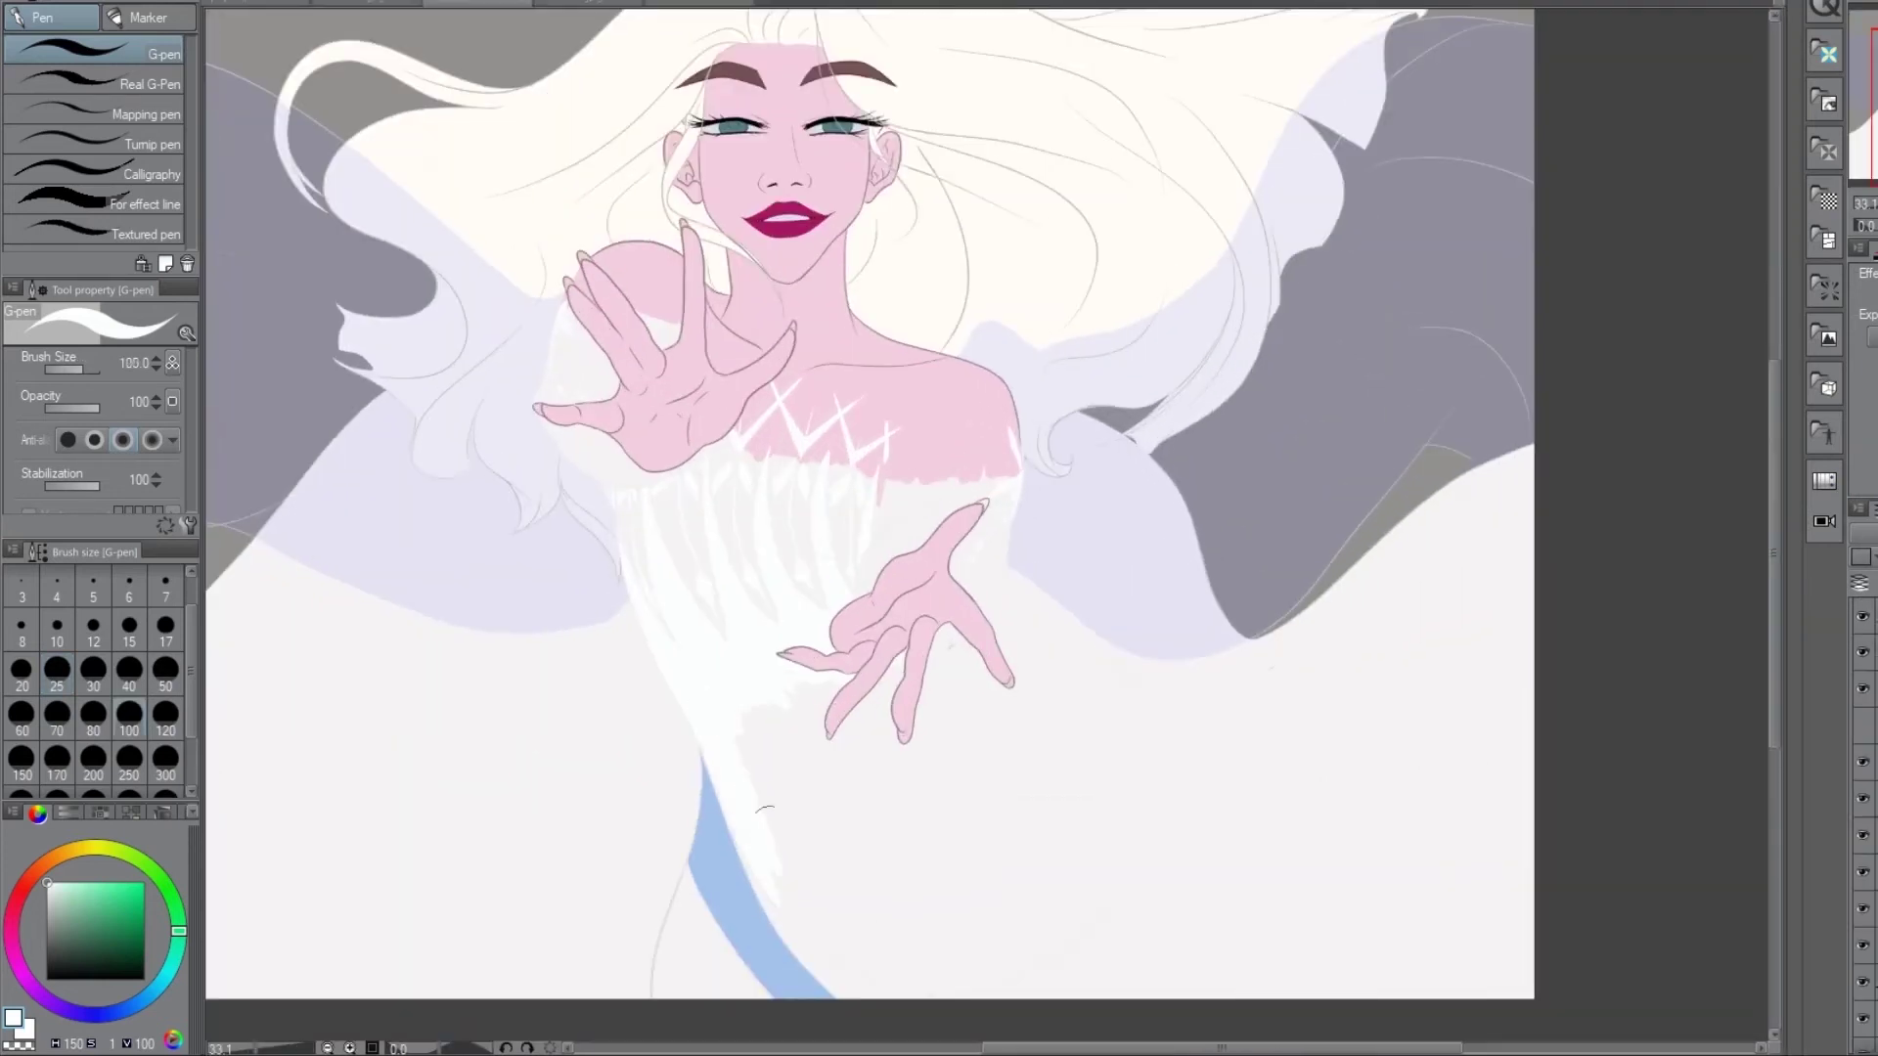
# - Paint broad white over the upper skirt on both sides of the blue slit with the G-pen at size 100
pyautogui.moveTo(797, 885)
pyautogui.mouseDown()
pyautogui.moveTo(906, 759)
pyautogui.moveTo(989, 746)
pyautogui.moveTo(1115, 651)
pyautogui.mouseUp()
pyautogui.moveTo(693, 711)
pyautogui.mouseDown()
pyautogui.moveTo(591, 659)
pyautogui.moveTo(629, 725)
pyautogui.moveTo(867, 809)
pyautogui.moveTo(1100, 822)
pyautogui.moveTo(1219, 713)
pyautogui.mouseUp()
pyautogui.moveTo(621, 963); pyautogui.dragTo(536, 671)
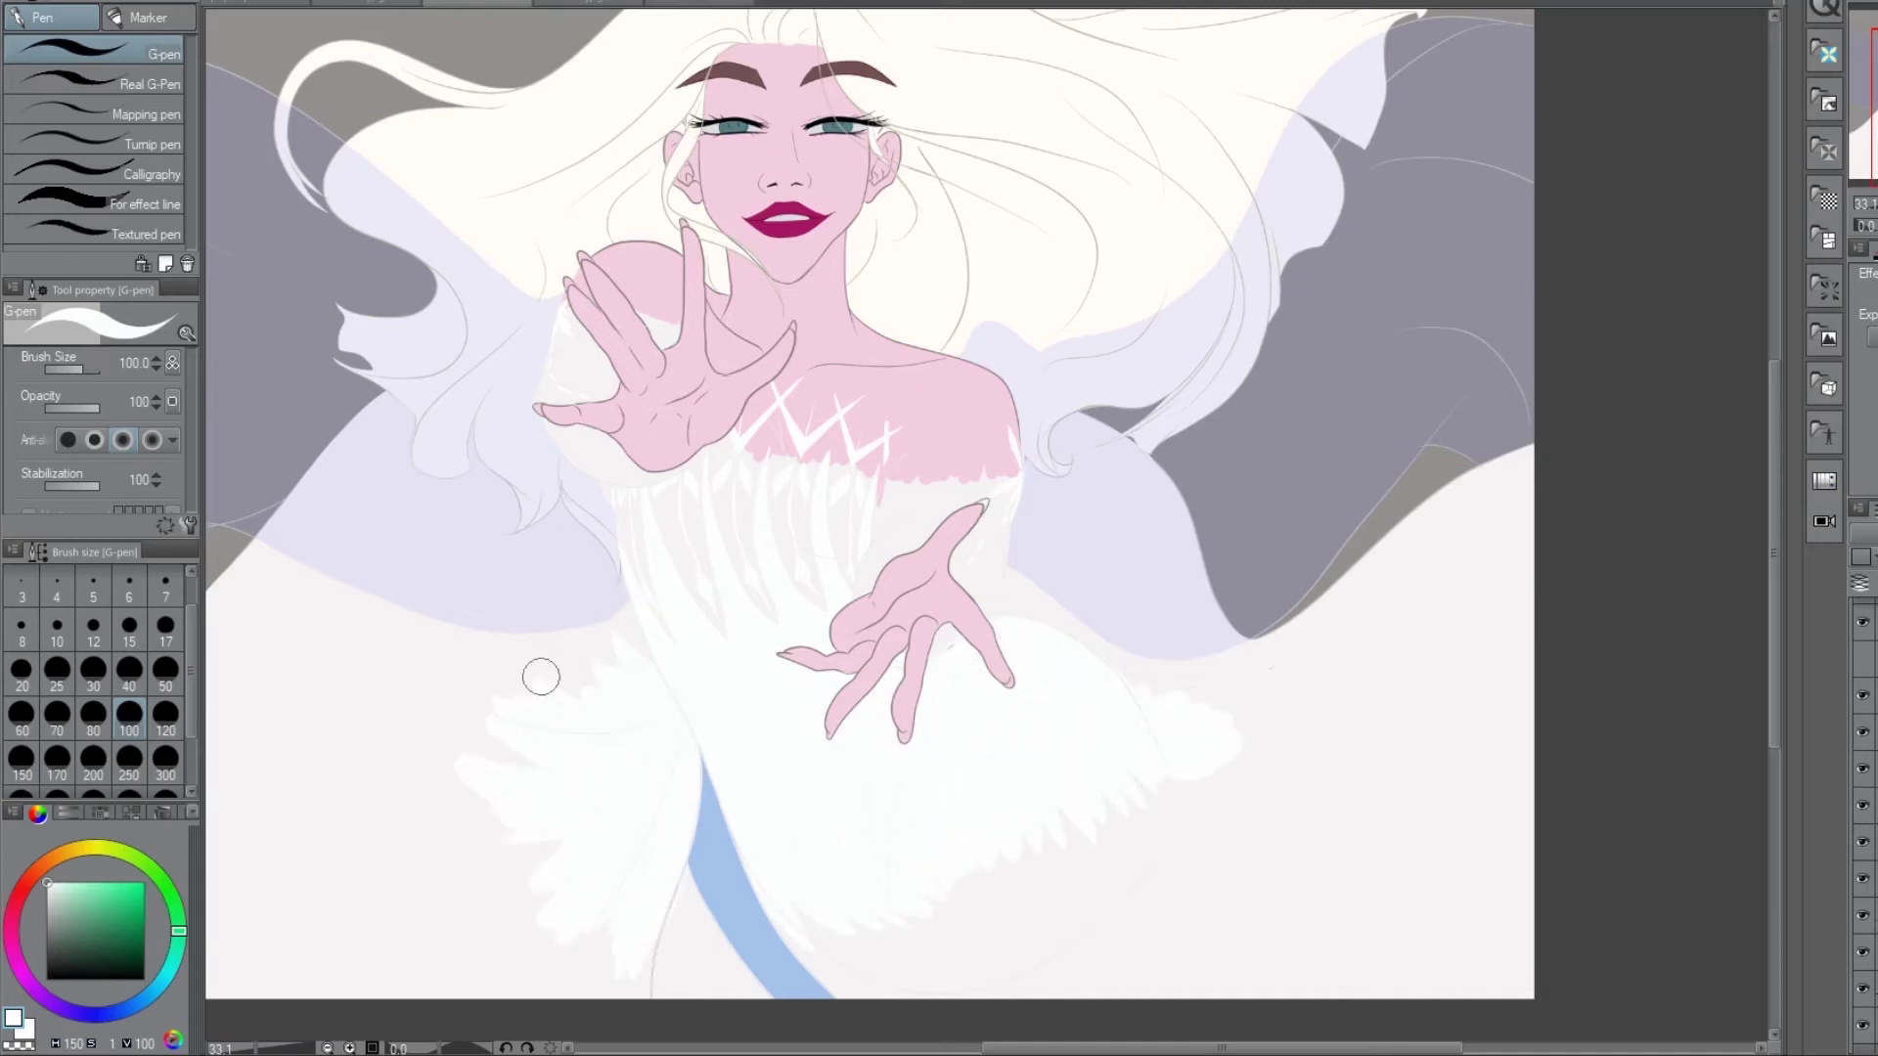
# - Soften the outer edges of the white skirt area into the pale dress colour with the Blend tool at size 150
pyautogui.press('j')
pyautogui.moveTo(503, 893); pyautogui.dragTo(484, 753)
pyautogui.moveTo(858, 933); pyautogui.dragTo(1157, 843)
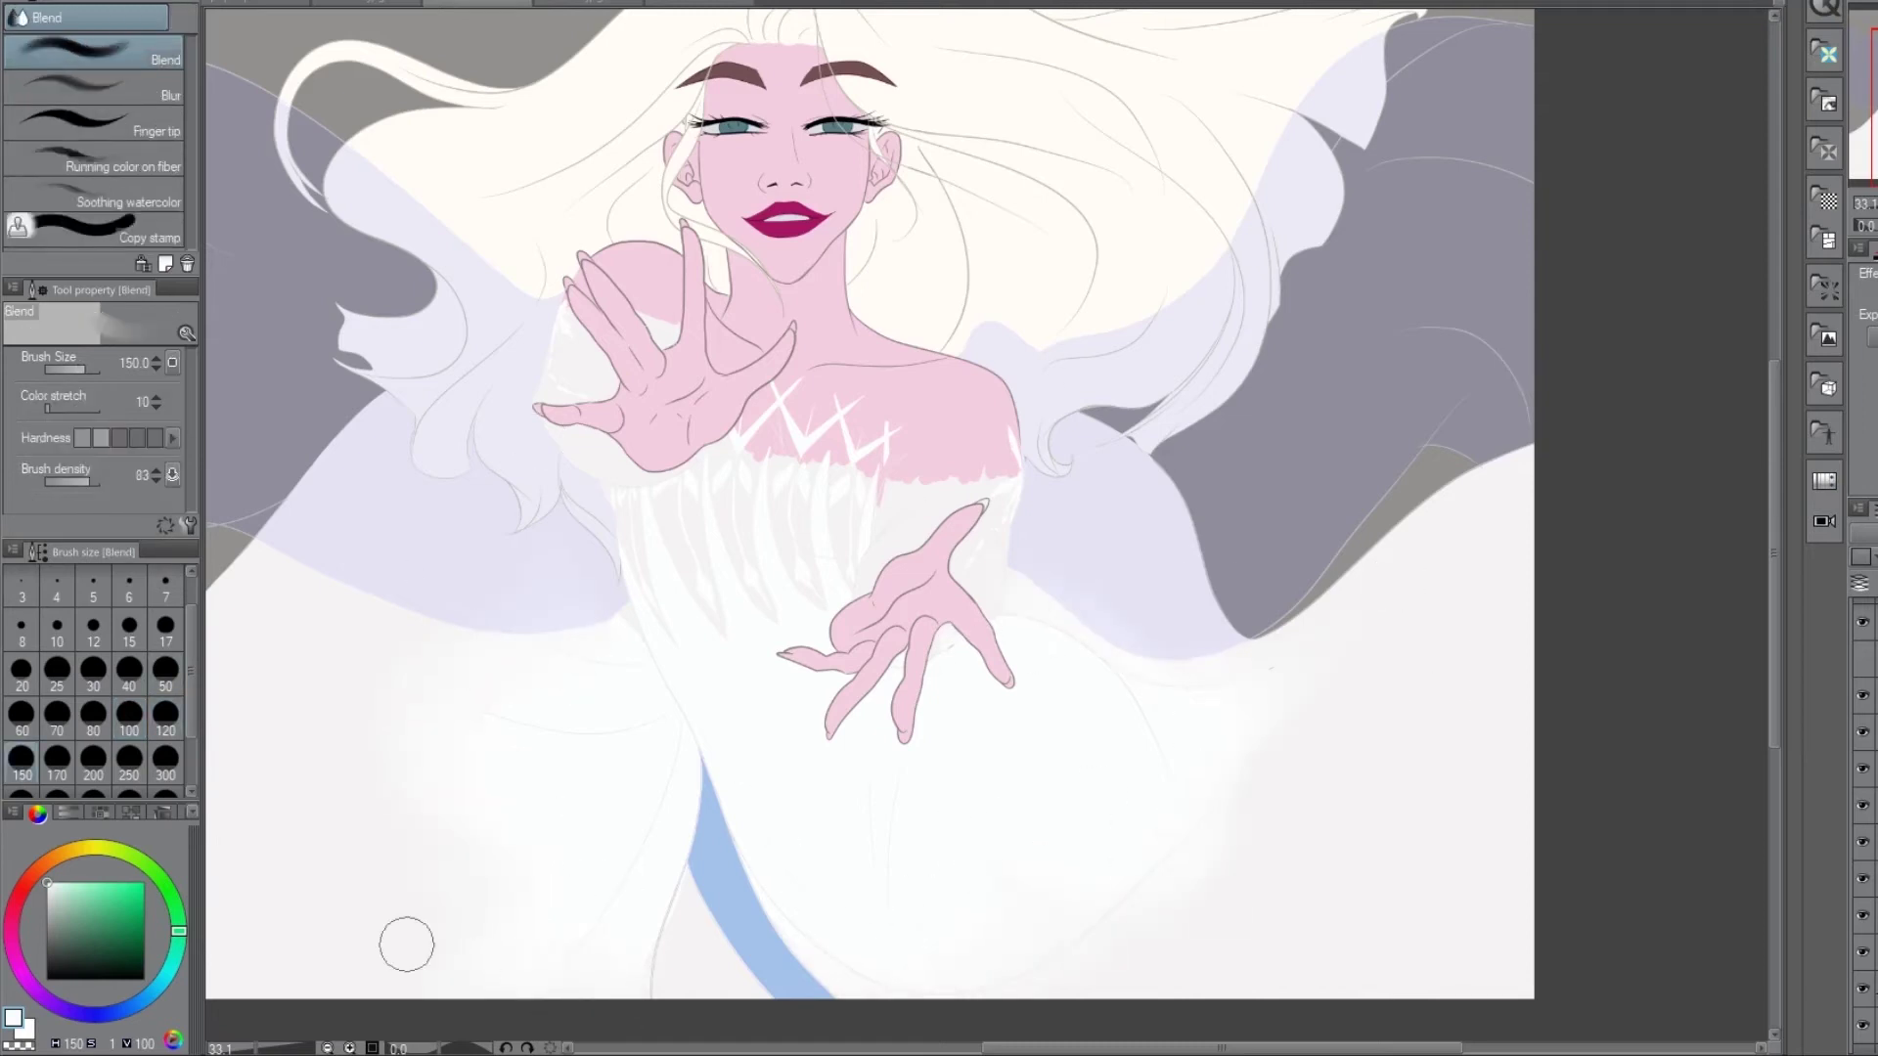
# - Paint white over the neckline and shoulders with the G-pen at size 100 and blend it softly into the skin
pyautogui.press('p')
pyautogui.moveTo(763, 430)
pyautogui.mouseDown()
pyautogui.moveTo(860, 489)
pyautogui.moveTo(724, 415)
pyautogui.moveTo(885, 423)
pyautogui.mouseUp()
pyautogui.moveTo(650, 313); pyautogui.dragTo(563, 294)
pyautogui.moveTo(988, 445); pyautogui.dragTo(885, 440)
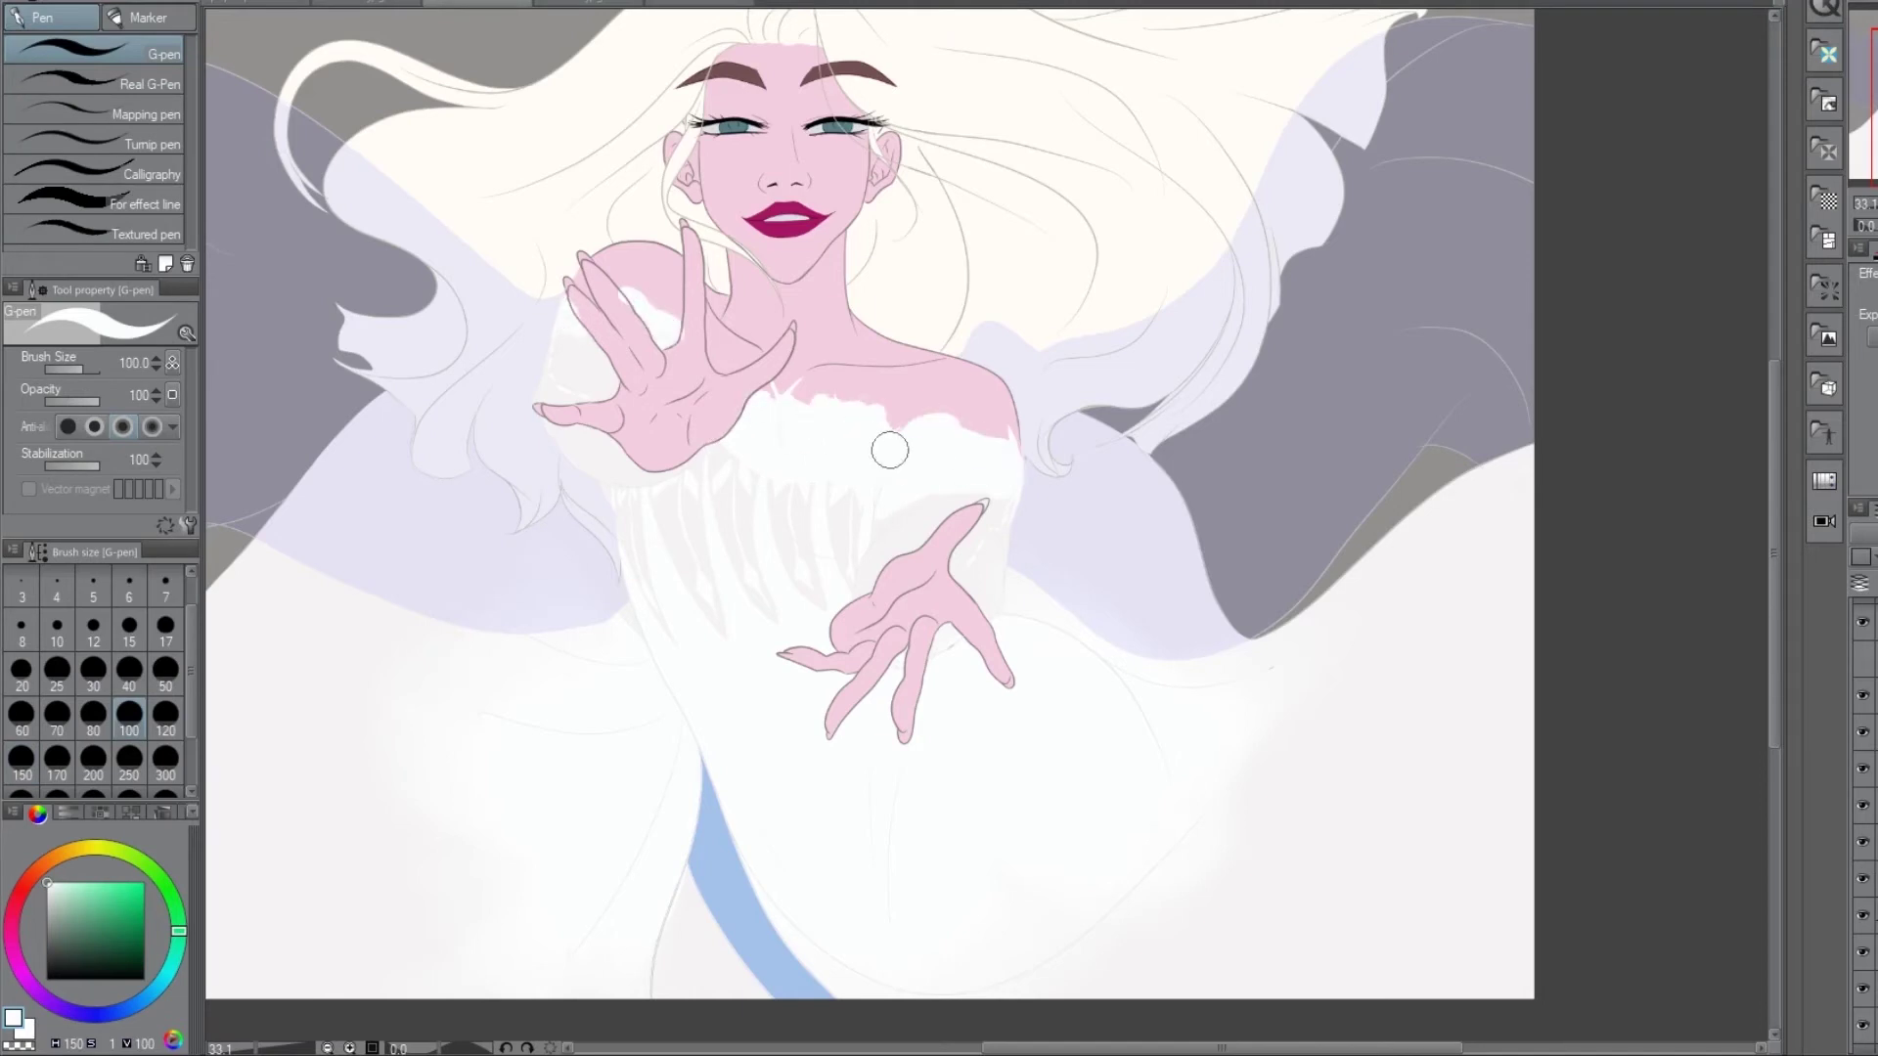
pyautogui.press('j')
pyautogui.moveTo(1089, 423)
pyautogui.mouseDown()
pyautogui.moveTo(802, 394)
pyautogui.moveTo(944, 432)
pyautogui.mouseUp()
pyautogui.moveTo(892, 493)
pyautogui.mouseDown()
pyautogui.moveTo(792, 473)
pyautogui.moveTo(572, 335)
pyautogui.mouseUp()
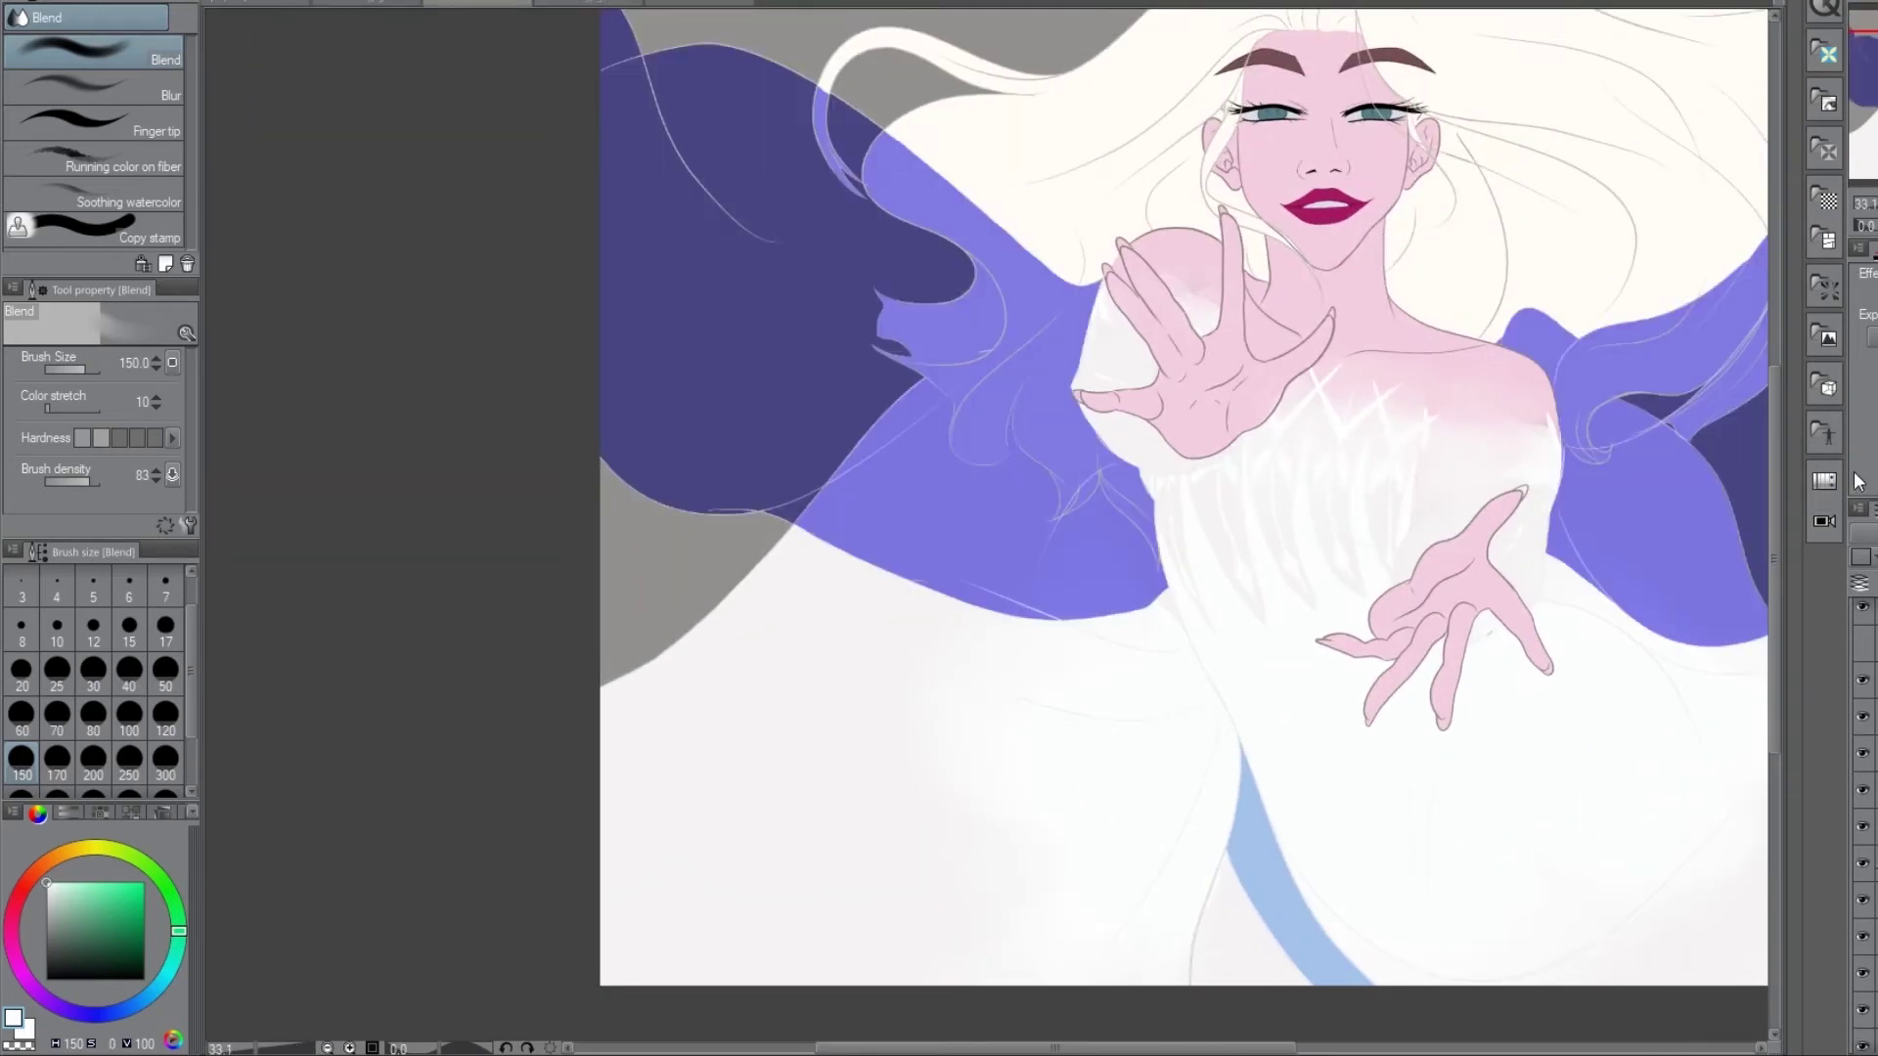
# - Apply the Sunset 4 gradient to the flowing fabric and draw pale lavender dashed lines along its folds at size 15
pyautogui.click(150, 238)
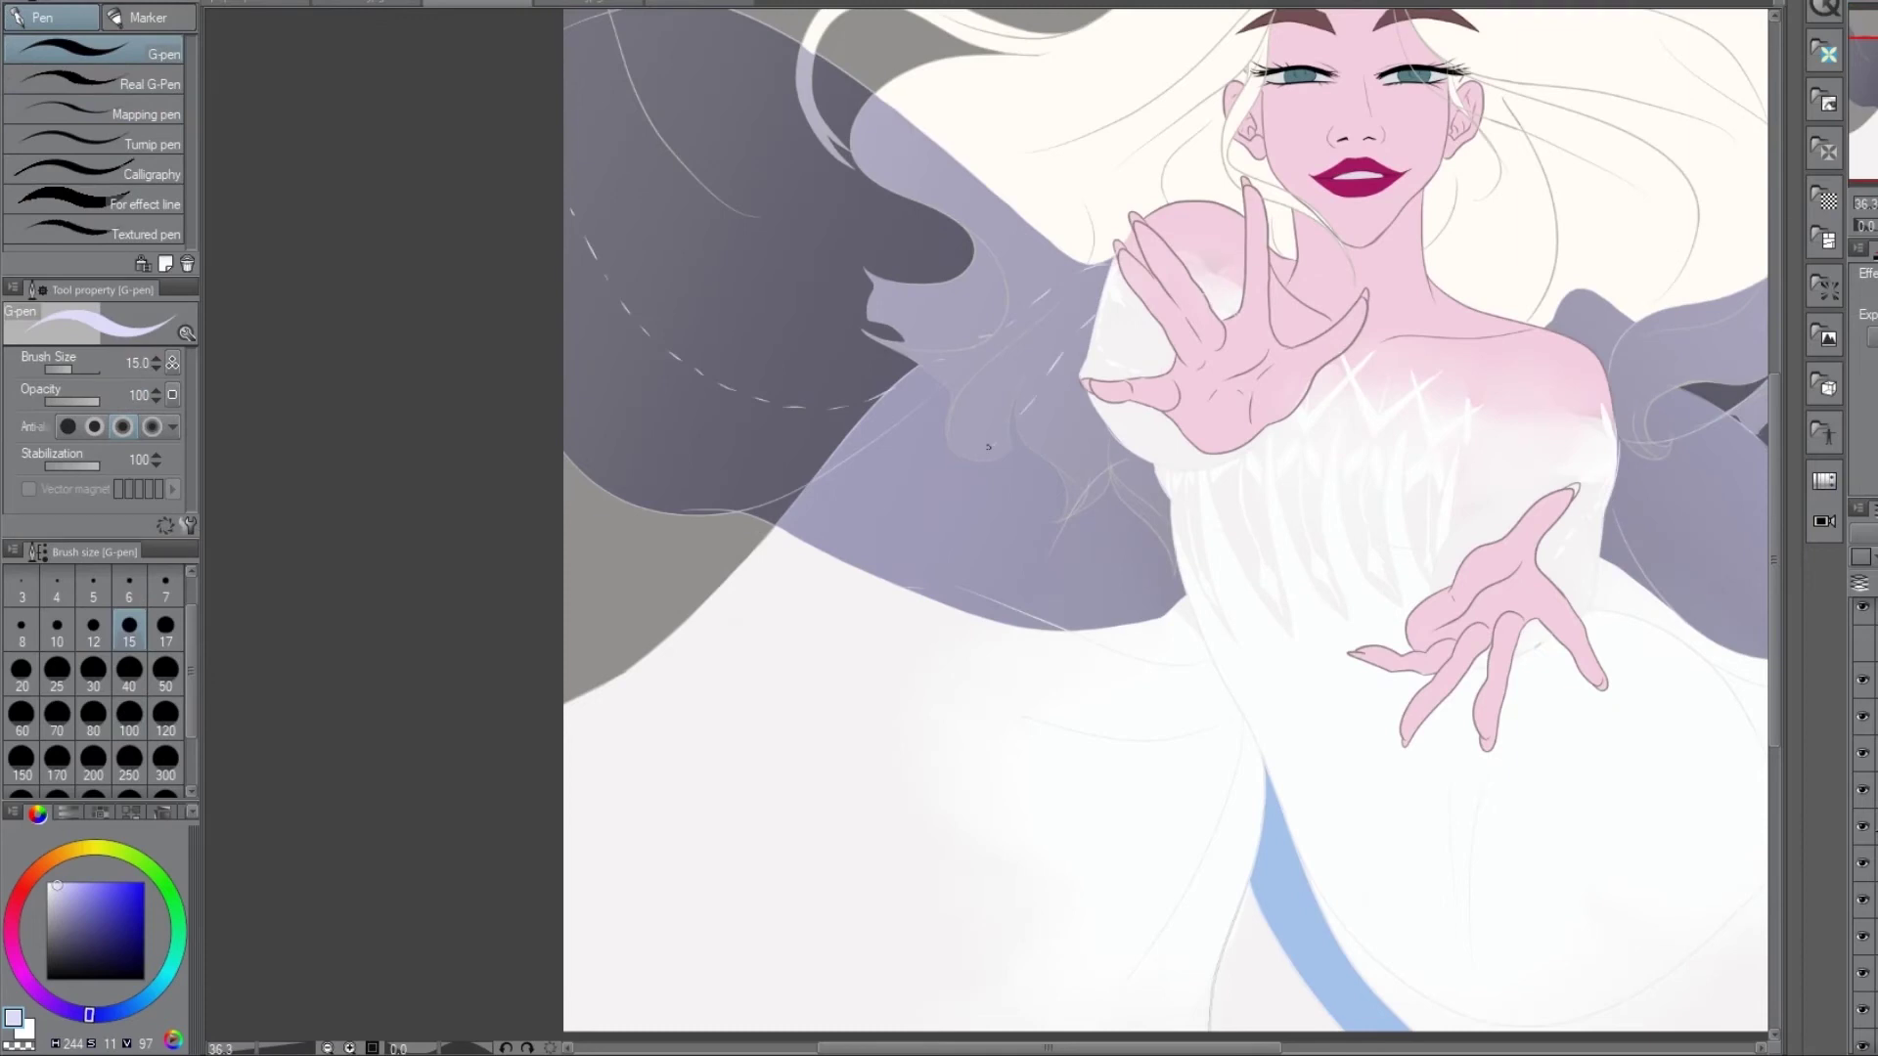
pyautogui.scroll(3, 1165, 525)
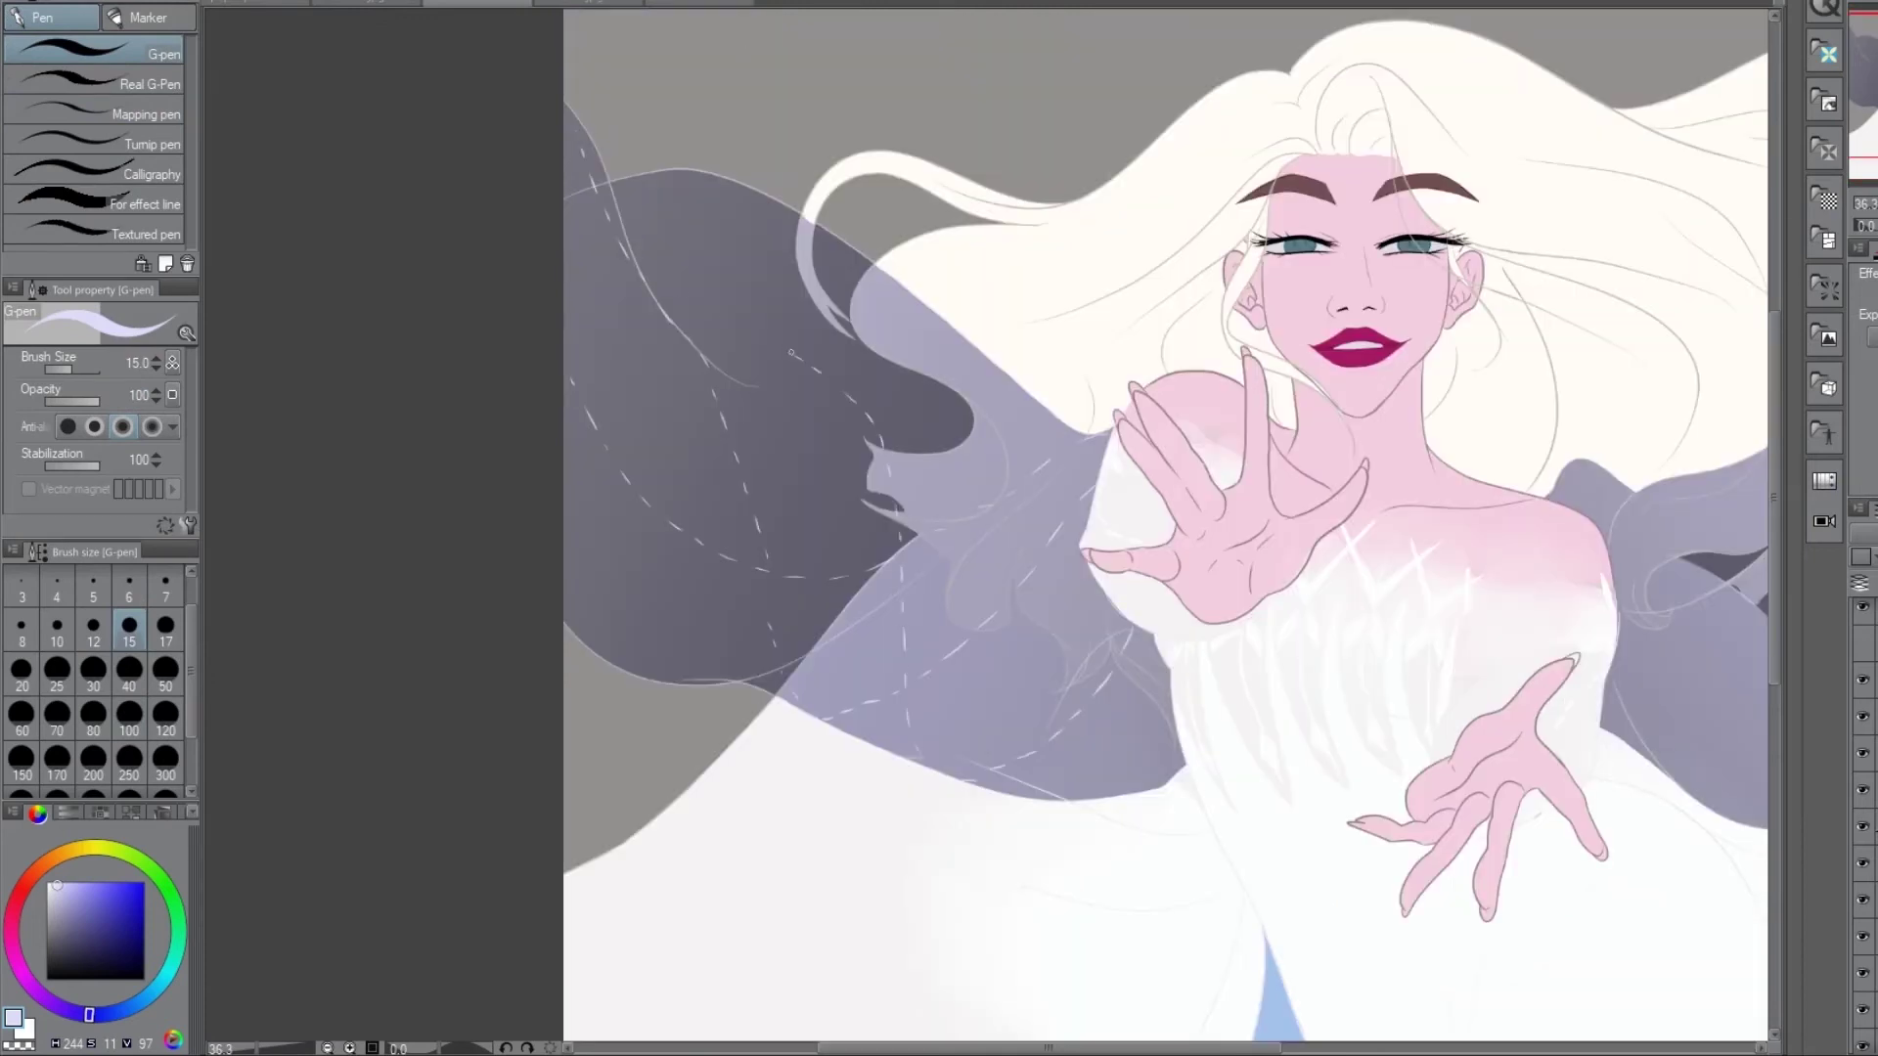
pyautogui.hscroll(10, 1170, 717)
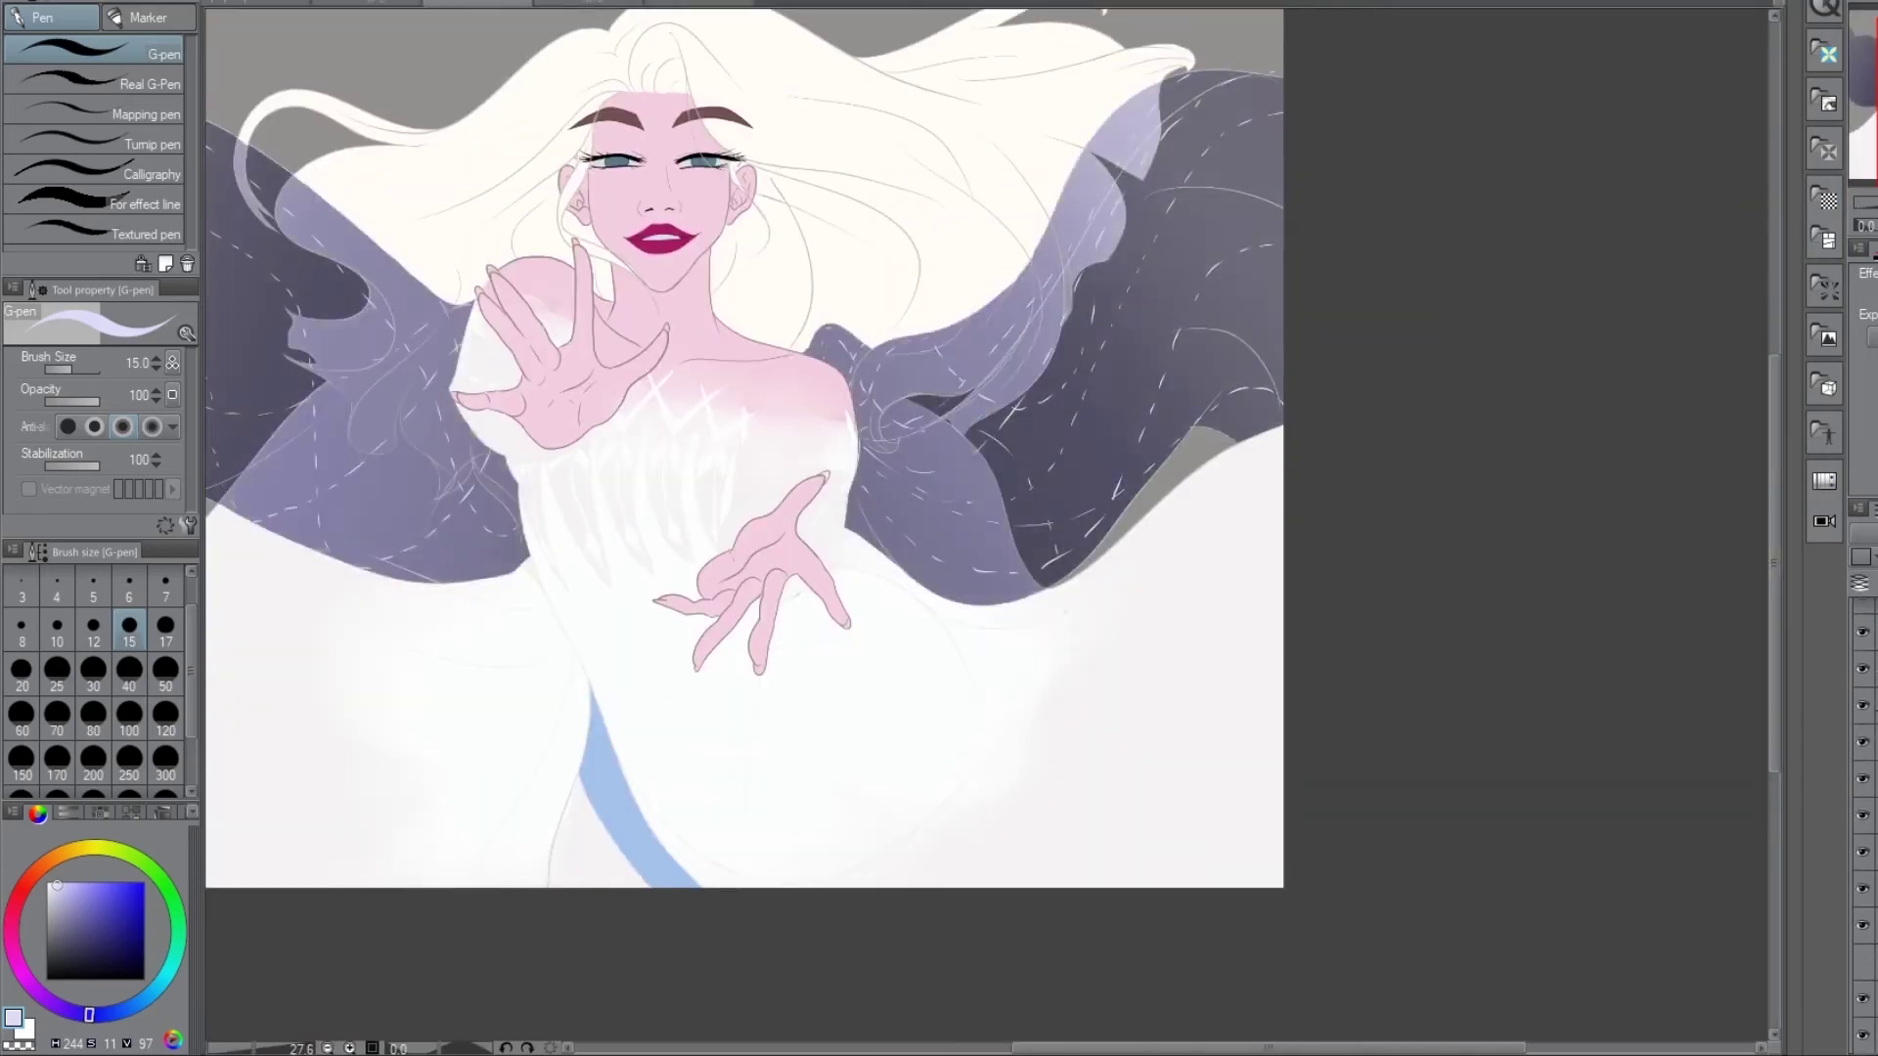
# - Try the Sunset 4 gradient across the outer skirt on both sides within a lasso selection
pyautogui.press('m')
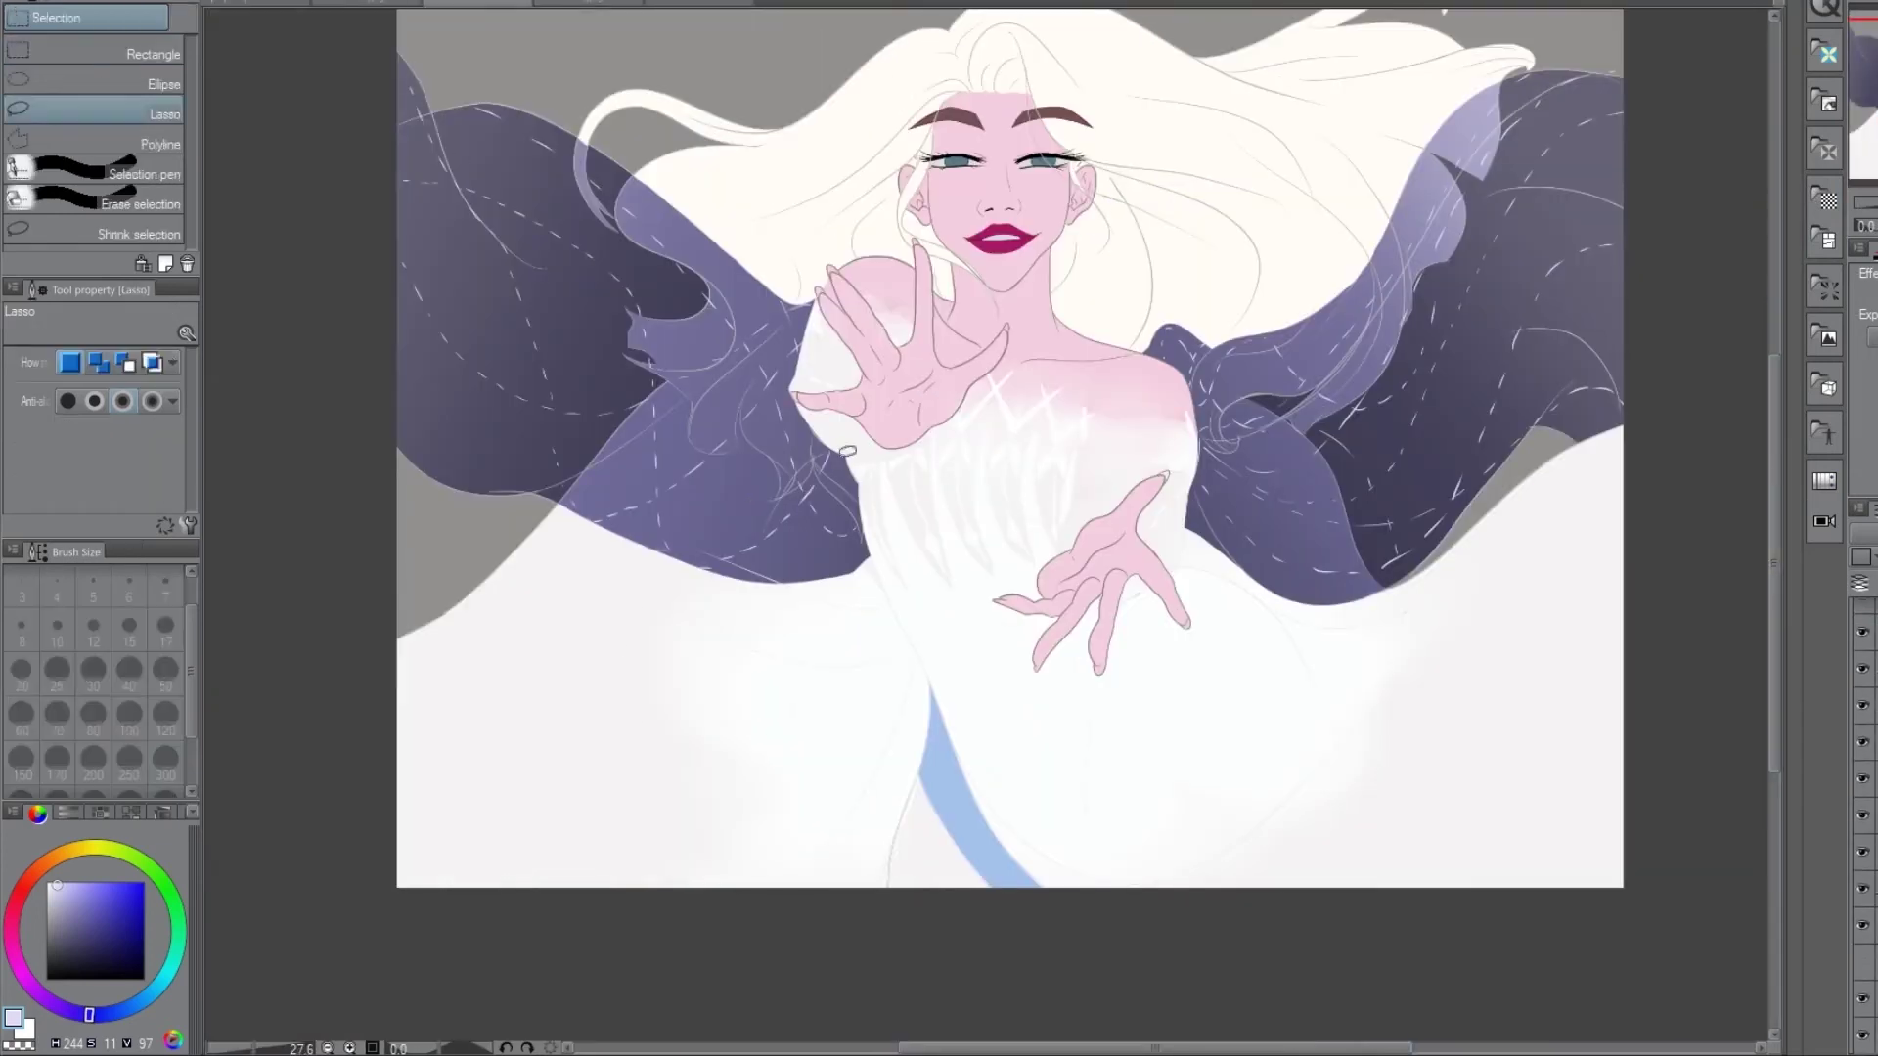
pyautogui.moveTo(856, 467)
pyautogui.mouseDown()
pyautogui.moveTo(1242, 555)
pyautogui.moveTo(870, 501)
pyautogui.moveTo(1361, 712)
pyautogui.moveTo(1189, 352)
pyautogui.moveTo(804, 244)
pyautogui.mouseUp()
pyautogui.press('g')
pyautogui.moveTo(670, 861); pyautogui.dragTo(391, 1007)
pyautogui.hotkey('ctrl', 'z')
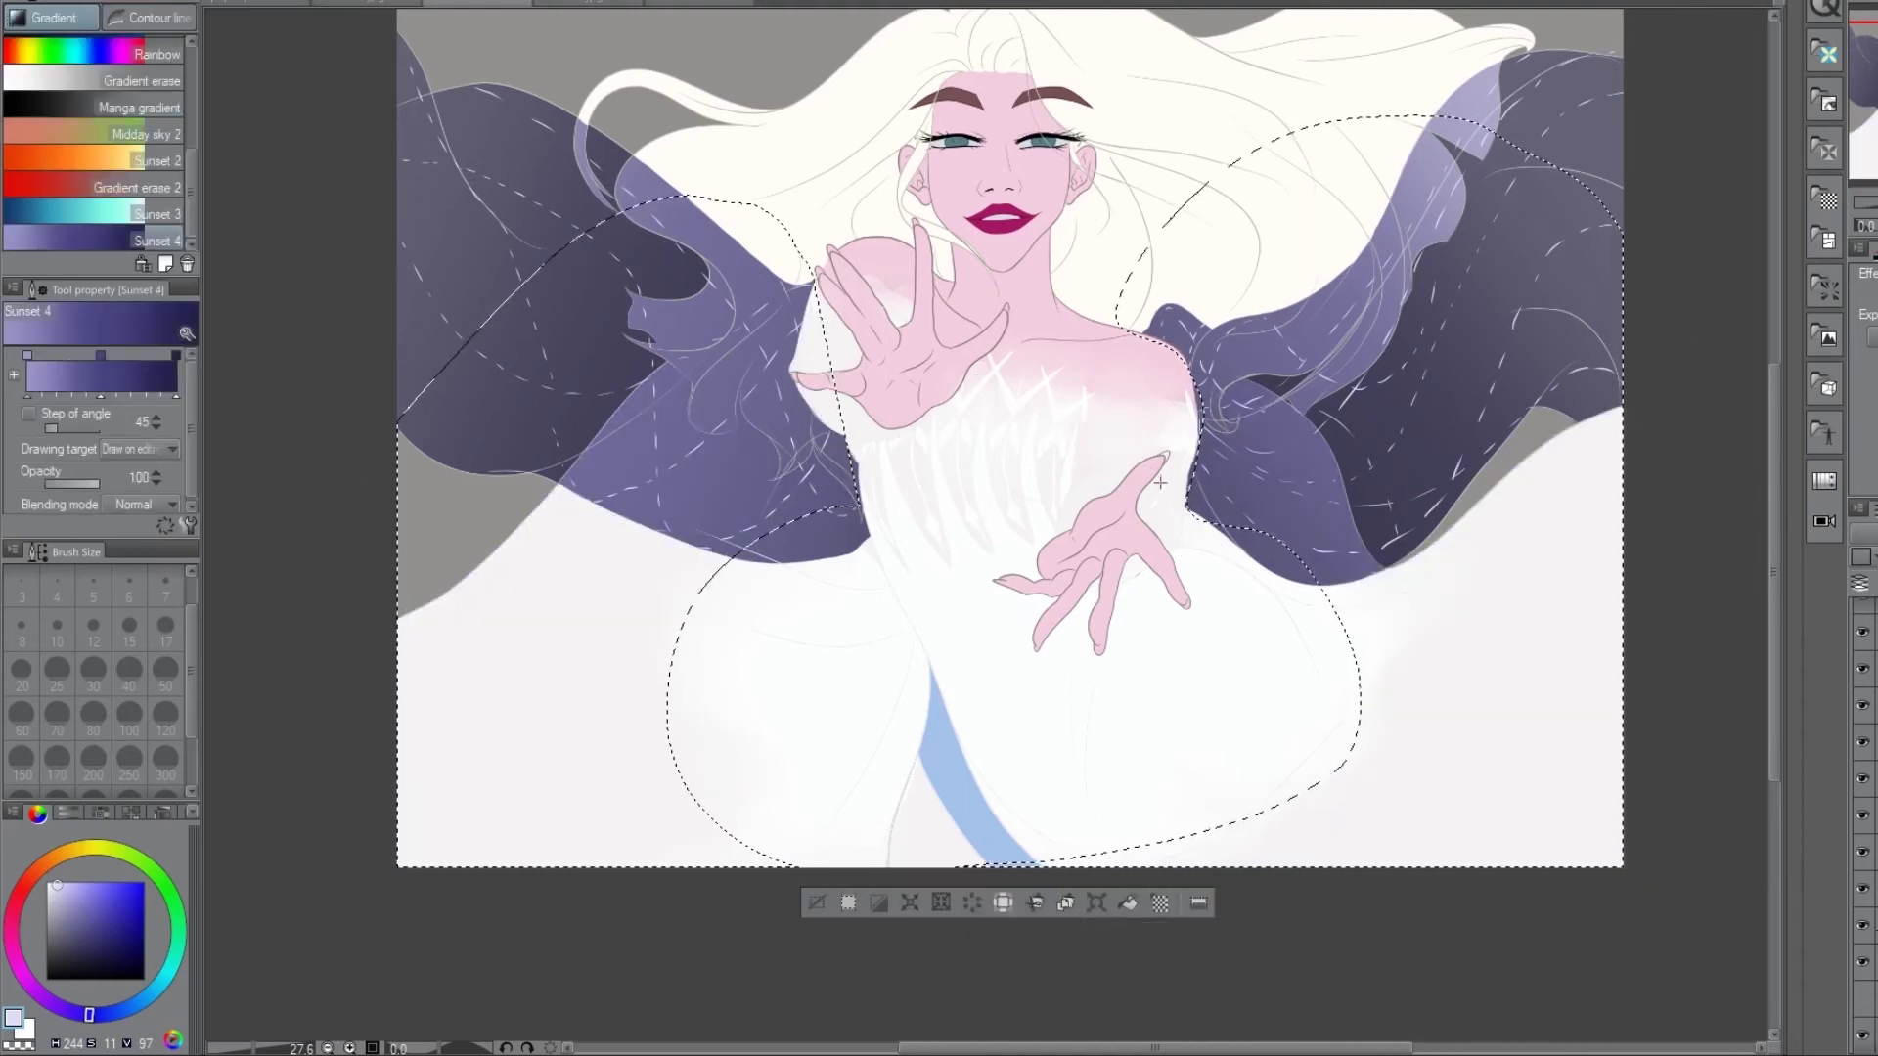
# - Lasso the left half of the picture and apply the Sunset 4 gradient to the outer skirt there
pyautogui.press('m')
pyautogui.moveTo(346, 244)
pyautogui.mouseDown()
pyautogui.moveTo(778, 126)
pyautogui.moveTo(392, 900)
pyautogui.mouseUp()
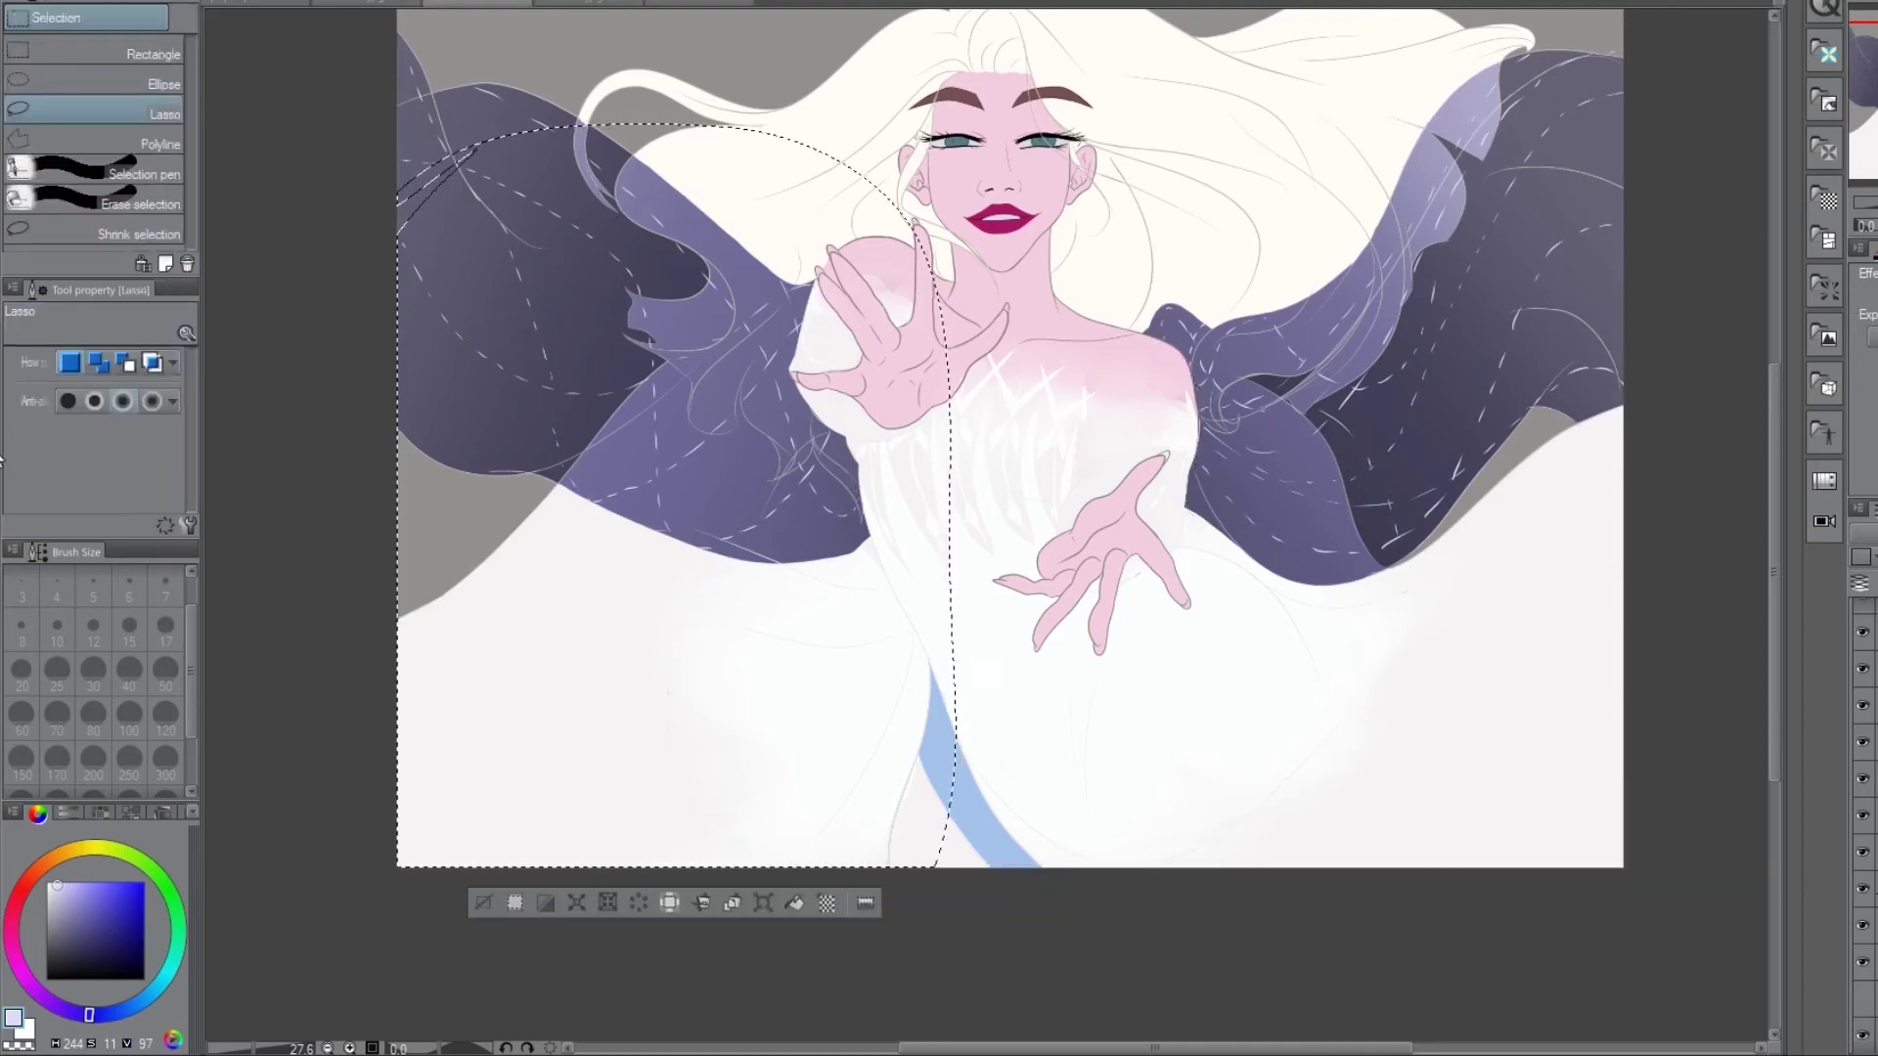
pyautogui.press('g')
pyautogui.moveTo(421, 744); pyautogui.dragTo(763, 720)
pyautogui.moveTo(421, 782); pyautogui.dragTo(782, 743)
# - Lasso the right half of the picture and apply the Sunset 4 gradient to the outer skirt on that side
pyautogui.press('m')
pyautogui.moveTo(1691, 338); pyautogui.dragTo(1702, 411)
pyautogui.press('g')
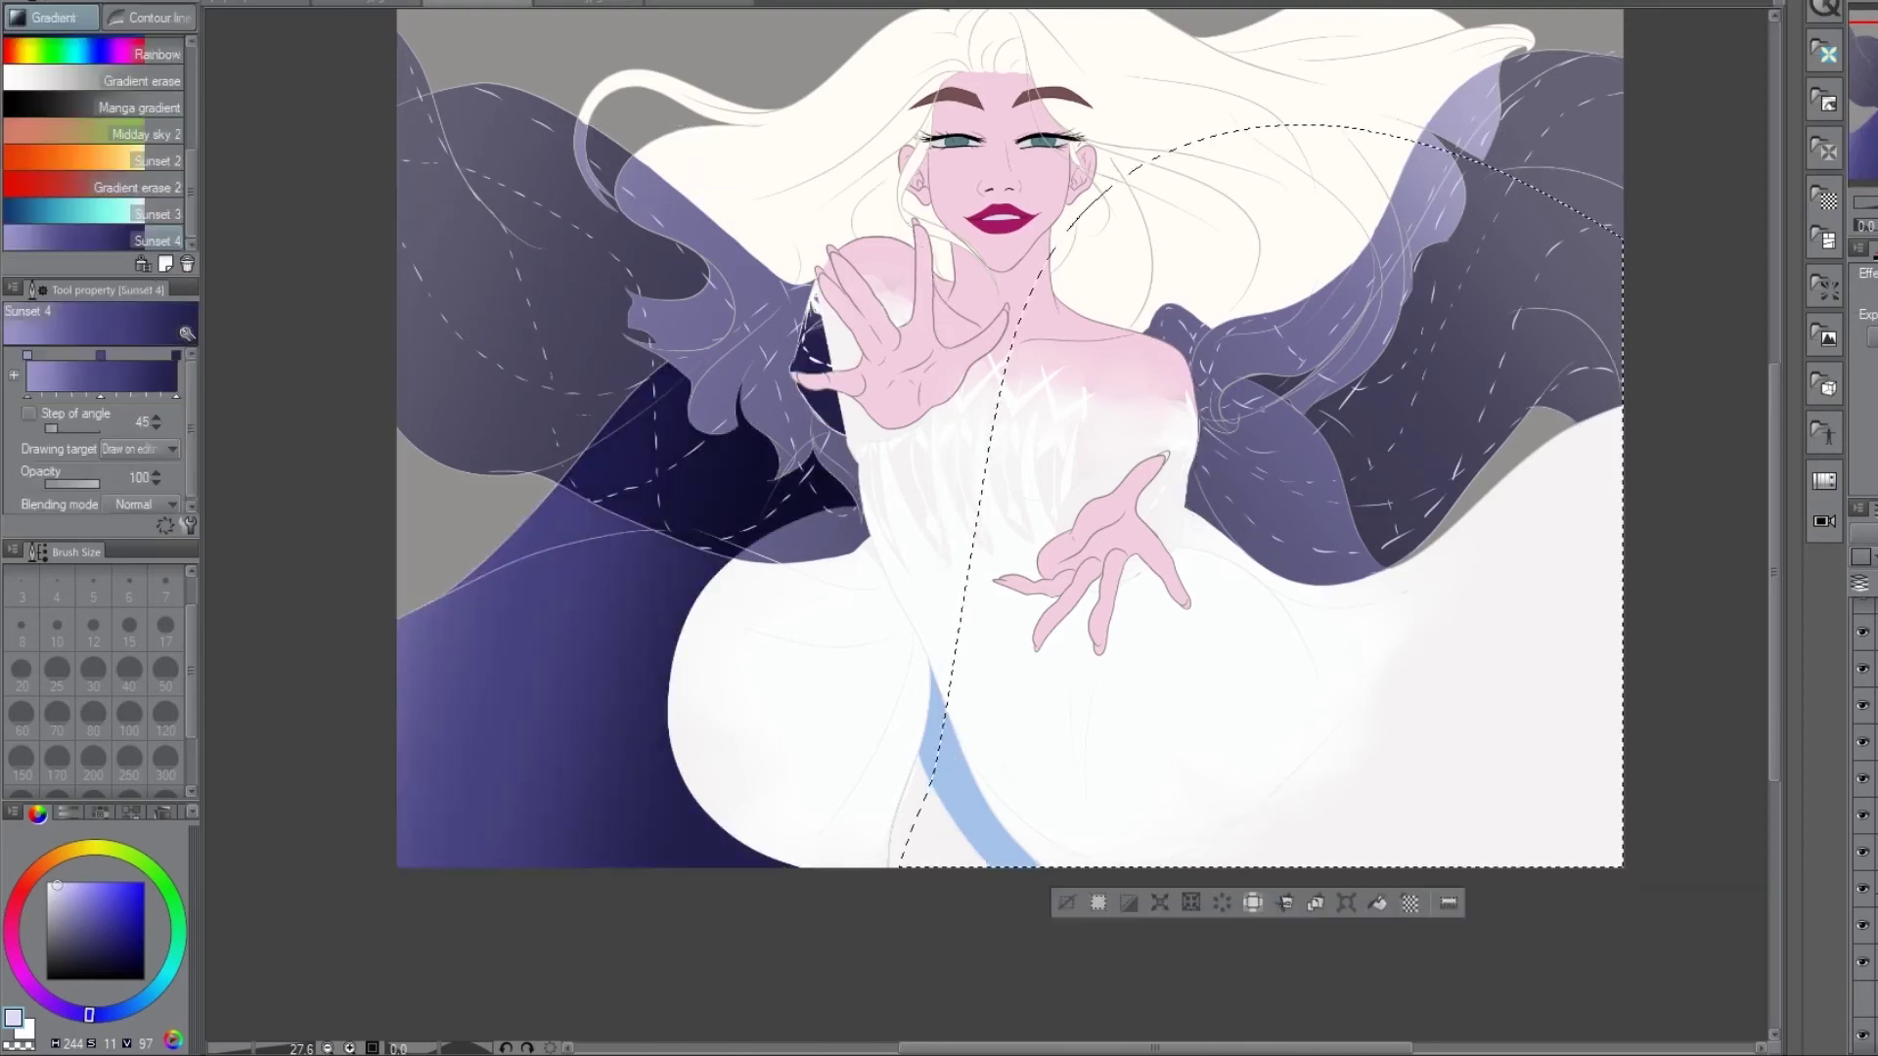
pyautogui.moveTo(1565, 801); pyautogui.dragTo(1320, 441)
pyautogui.hotkey('ctrl', 'z')
pyautogui.moveTo(1564, 802); pyautogui.dragTo(1321, 440)
pyautogui.hotkey('ctrl', 'z')
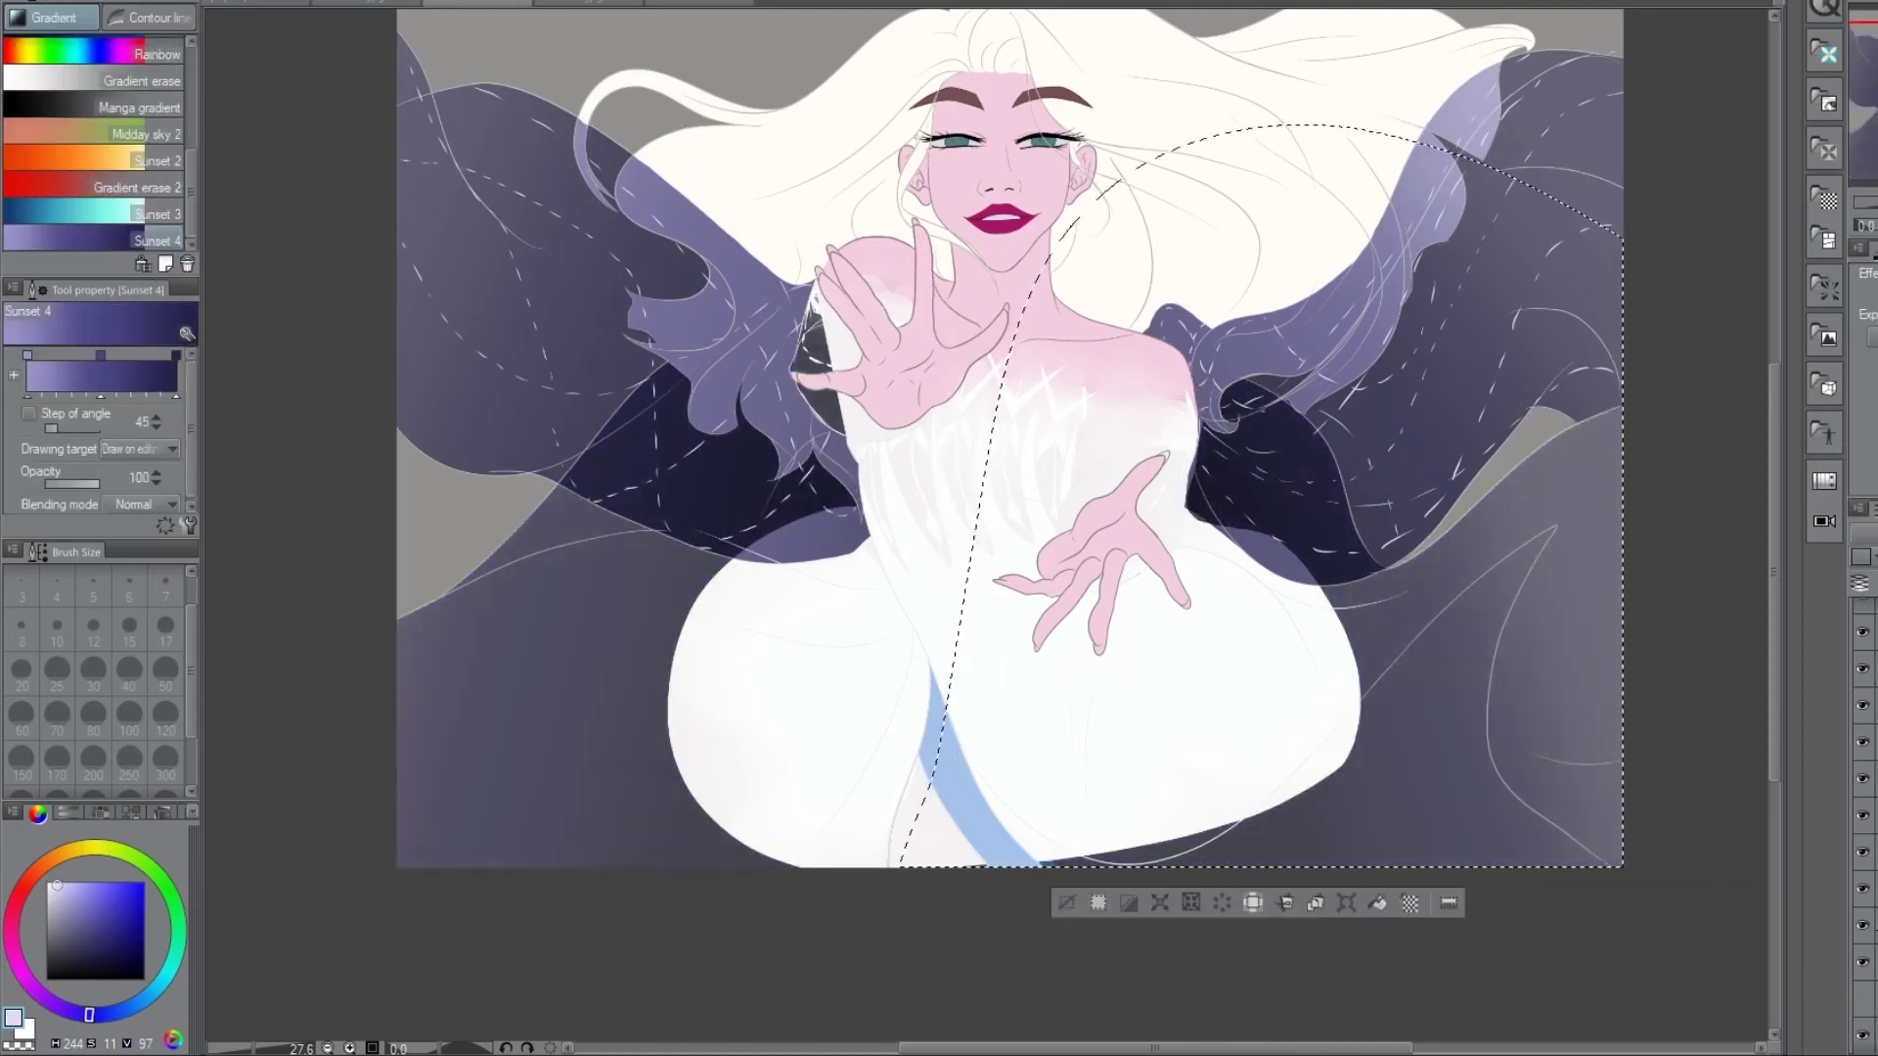
# - Deselect and extend the white central skirt outward on both sides with the G-pen at size 250
pyautogui.press('p')
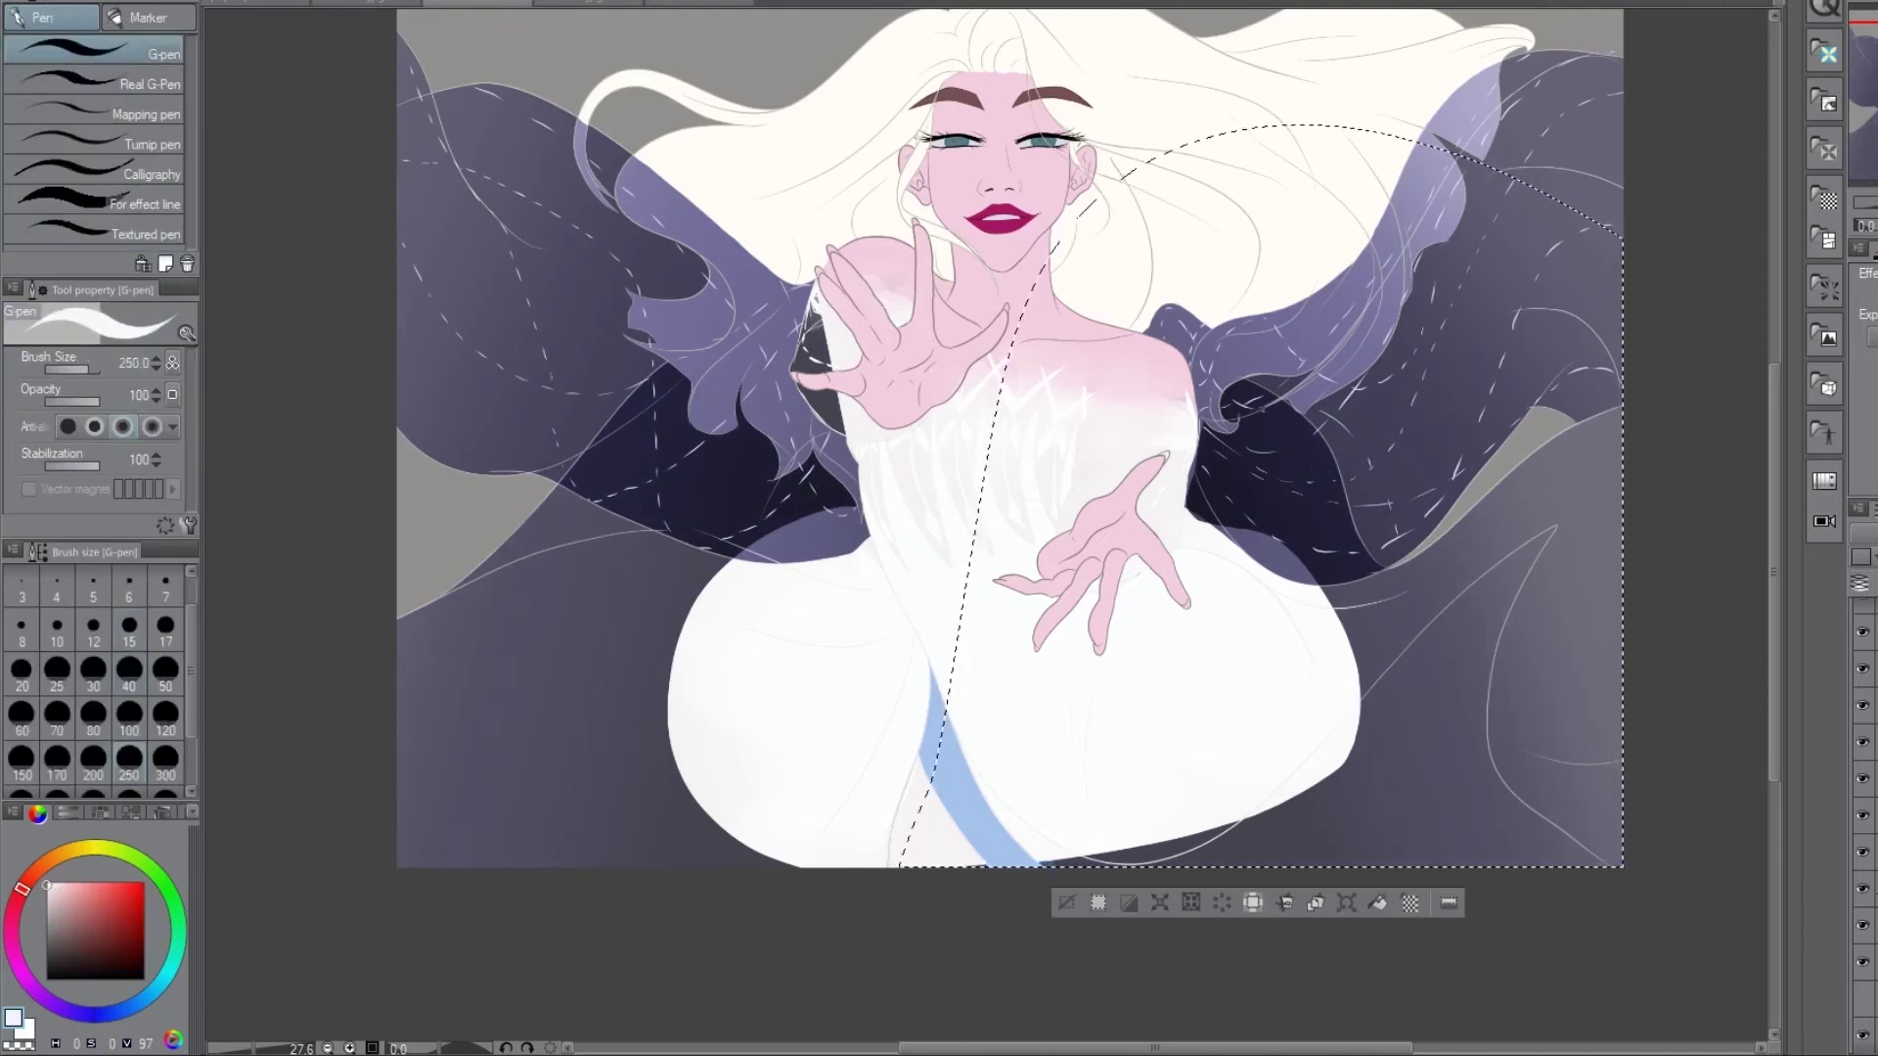
pyautogui.hotkey('ctrl', 'd')
pyautogui.moveTo(675, 548); pyautogui.dragTo(818, 796)
pyautogui.moveTo(1059, 844)
pyautogui.mouseDown()
pyautogui.moveTo(1134, 874)
pyautogui.moveTo(1255, 825)
pyautogui.moveTo(1355, 607)
pyautogui.mouseUp()
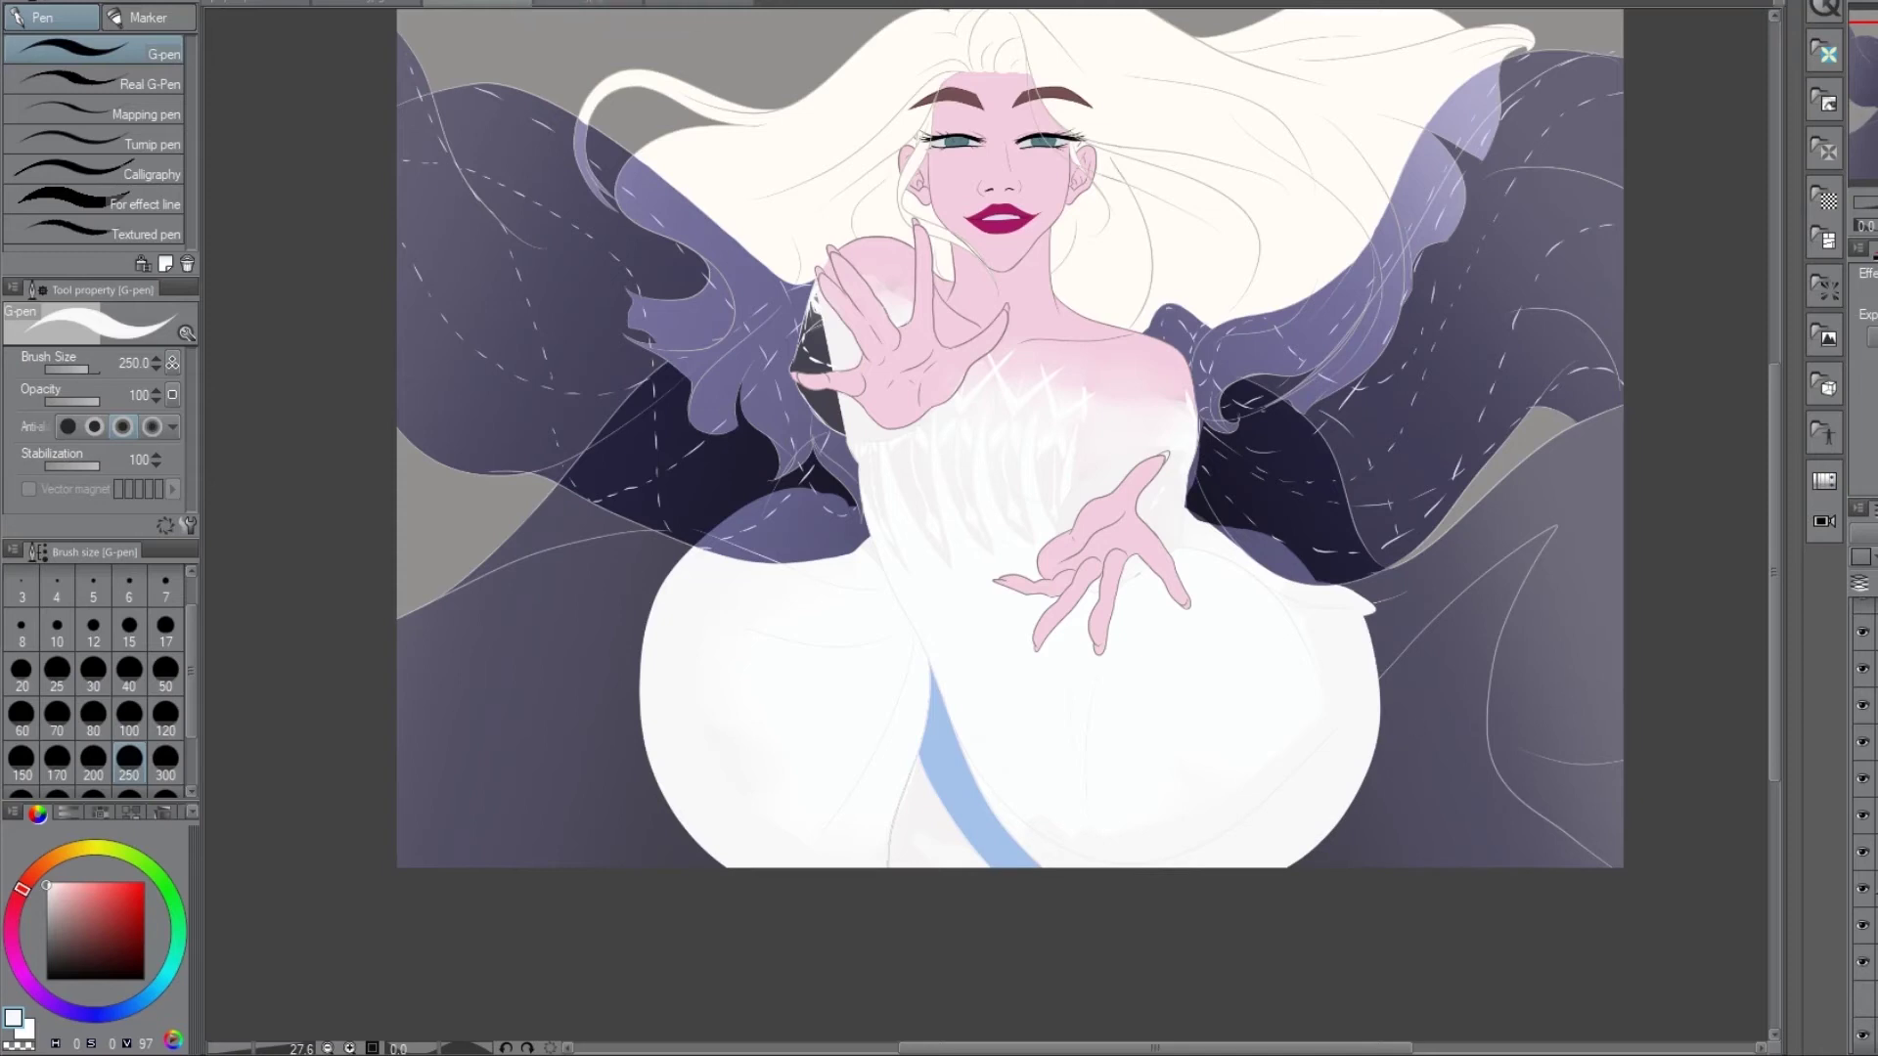
# - Soften the white skirt's outer edges into the violet gradient on both sides with the Blend tool, using sizes 150 and 600
pyautogui.press('j')
pyautogui.moveTo(1241, 884); pyautogui.dragTo(1300, 796)
pyautogui.moveTo(1300, 703)
pyautogui.mouseDown()
pyautogui.moveTo(1389, 635)
pyautogui.moveTo(1271, 509)
pyautogui.moveTo(1408, 587)
pyautogui.moveTo(1401, 645)
pyautogui.mouseUp()
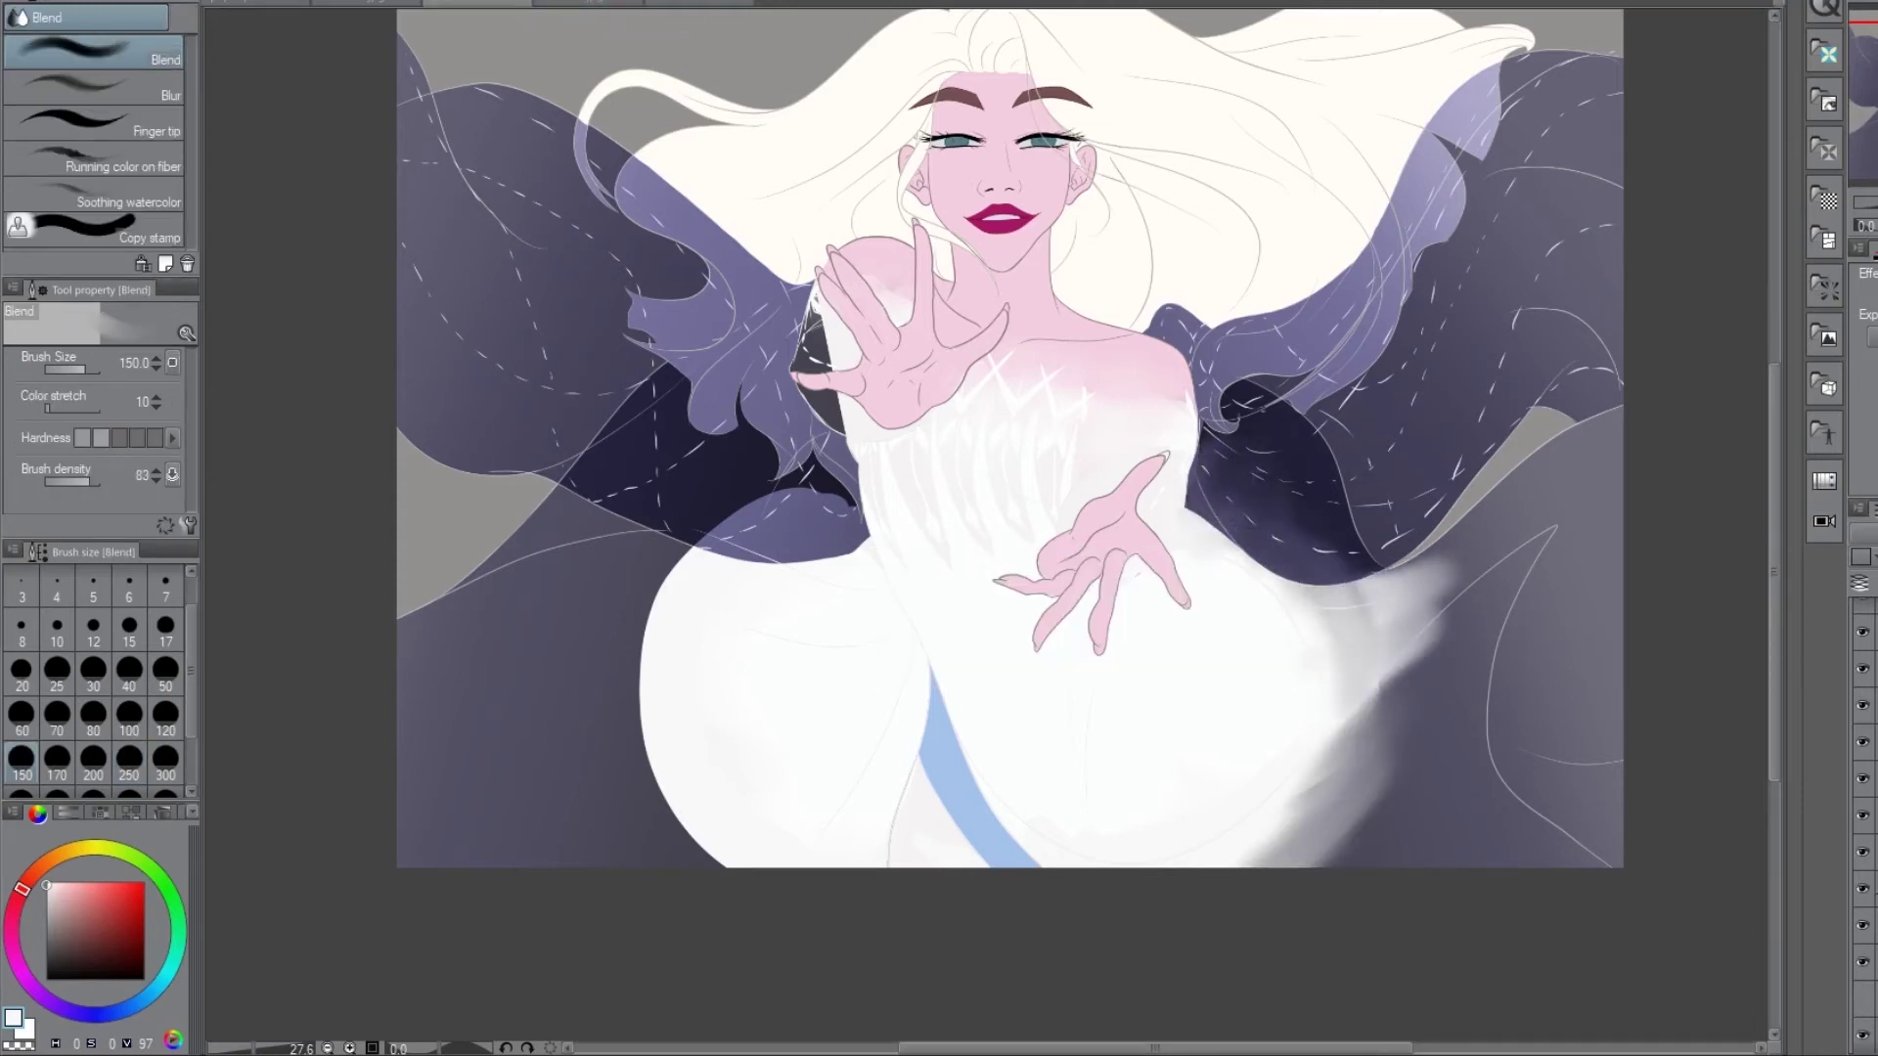
pyautogui.press(']')
pyautogui.moveTo(665, 567)
pyautogui.mouseDown()
pyautogui.moveTo(738, 836)
pyautogui.moveTo(626, 548)
pyautogui.moveTo(1311, 851)
pyautogui.moveTo(1437, 704)
pyautogui.moveTo(508, 762)
pyautogui.mouseUp()
pyautogui.scroll(-2, 152, 736)
pyautogui.click(93, 741)
pyautogui.moveTo(964, 532)
pyautogui.mouseDown()
pyautogui.moveTo(1698, 766)
pyautogui.moveTo(629, 503)
pyautogui.moveTo(609, 704)
pyautogui.mouseUp()
# - Paint white over the sleeve behind the raised hand and the upper right skirt with the G-pen at size 250
pyautogui.press('p')
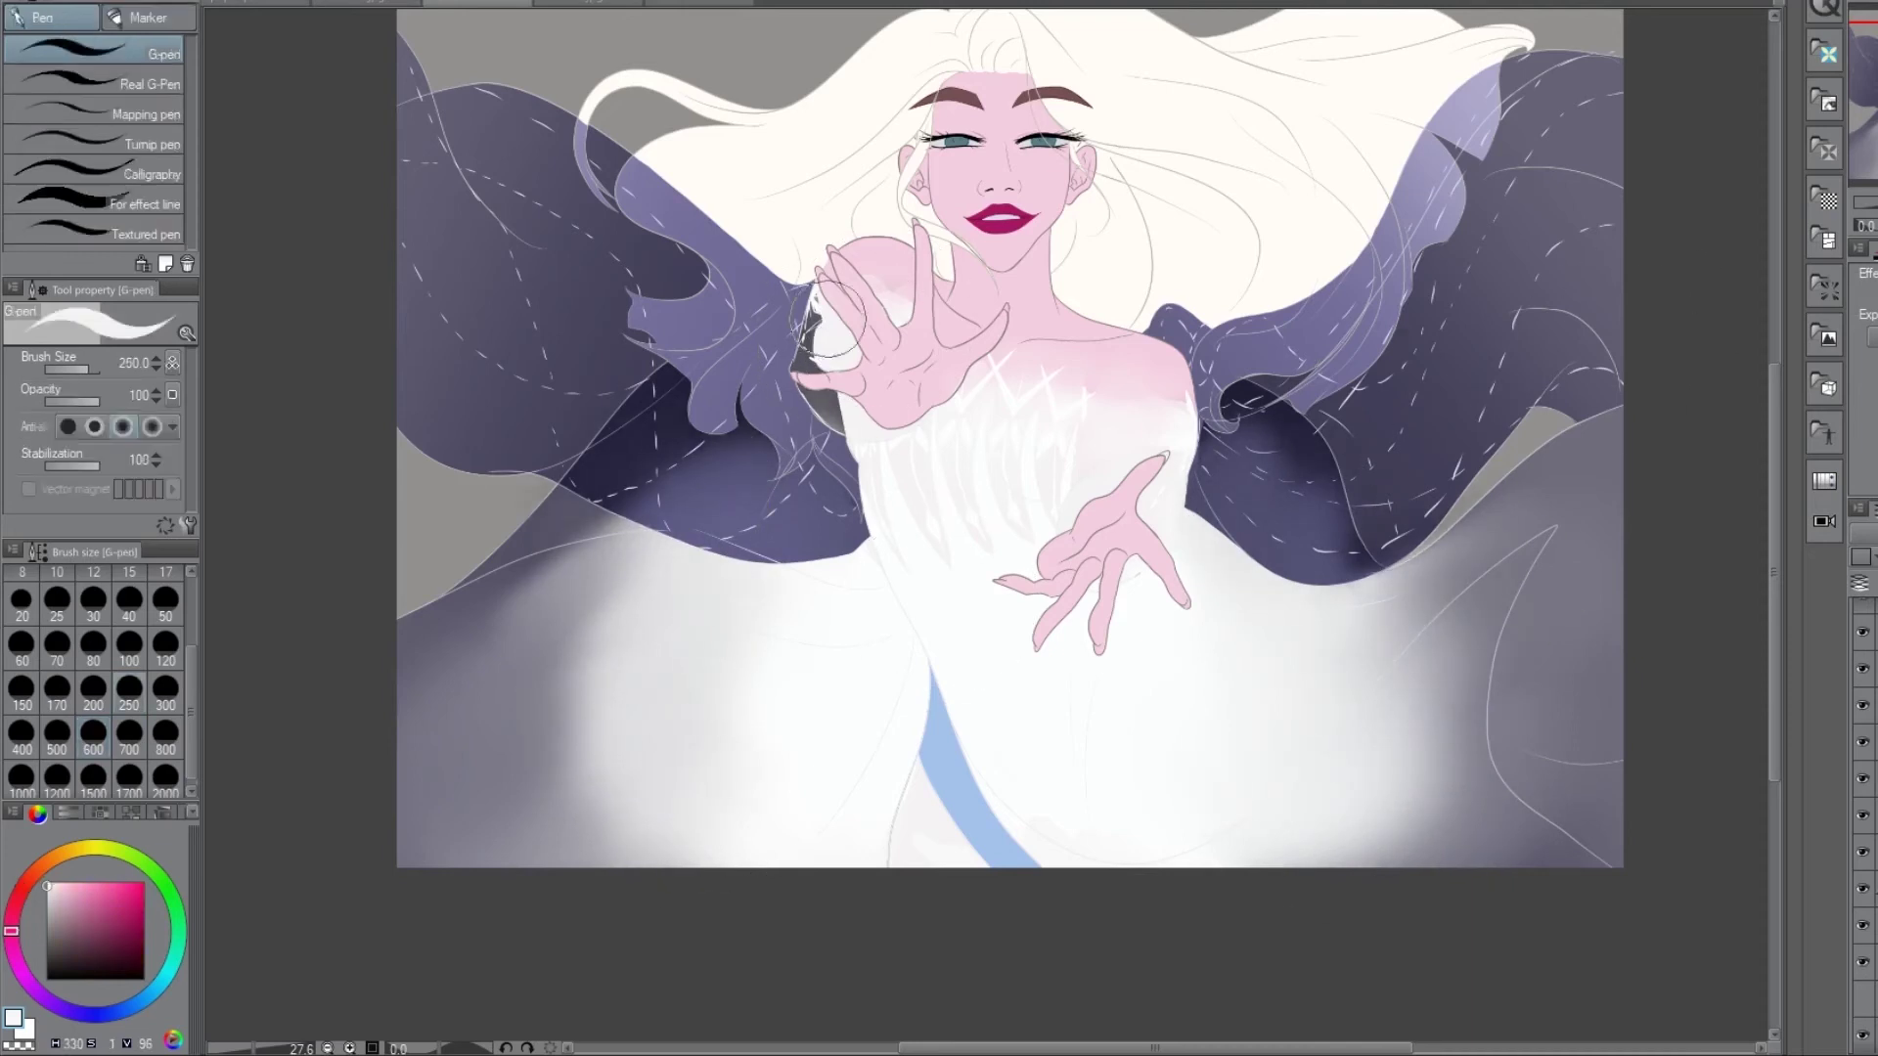
pyautogui.moveTo(817, 352); pyautogui.dragTo(846, 410)
pyautogui.keyDown('alt'); pyautogui.click(1164, 587); pyautogui.keyUp('alt')
pyautogui.moveTo(1188, 508); pyautogui.dragTo(1320, 682)
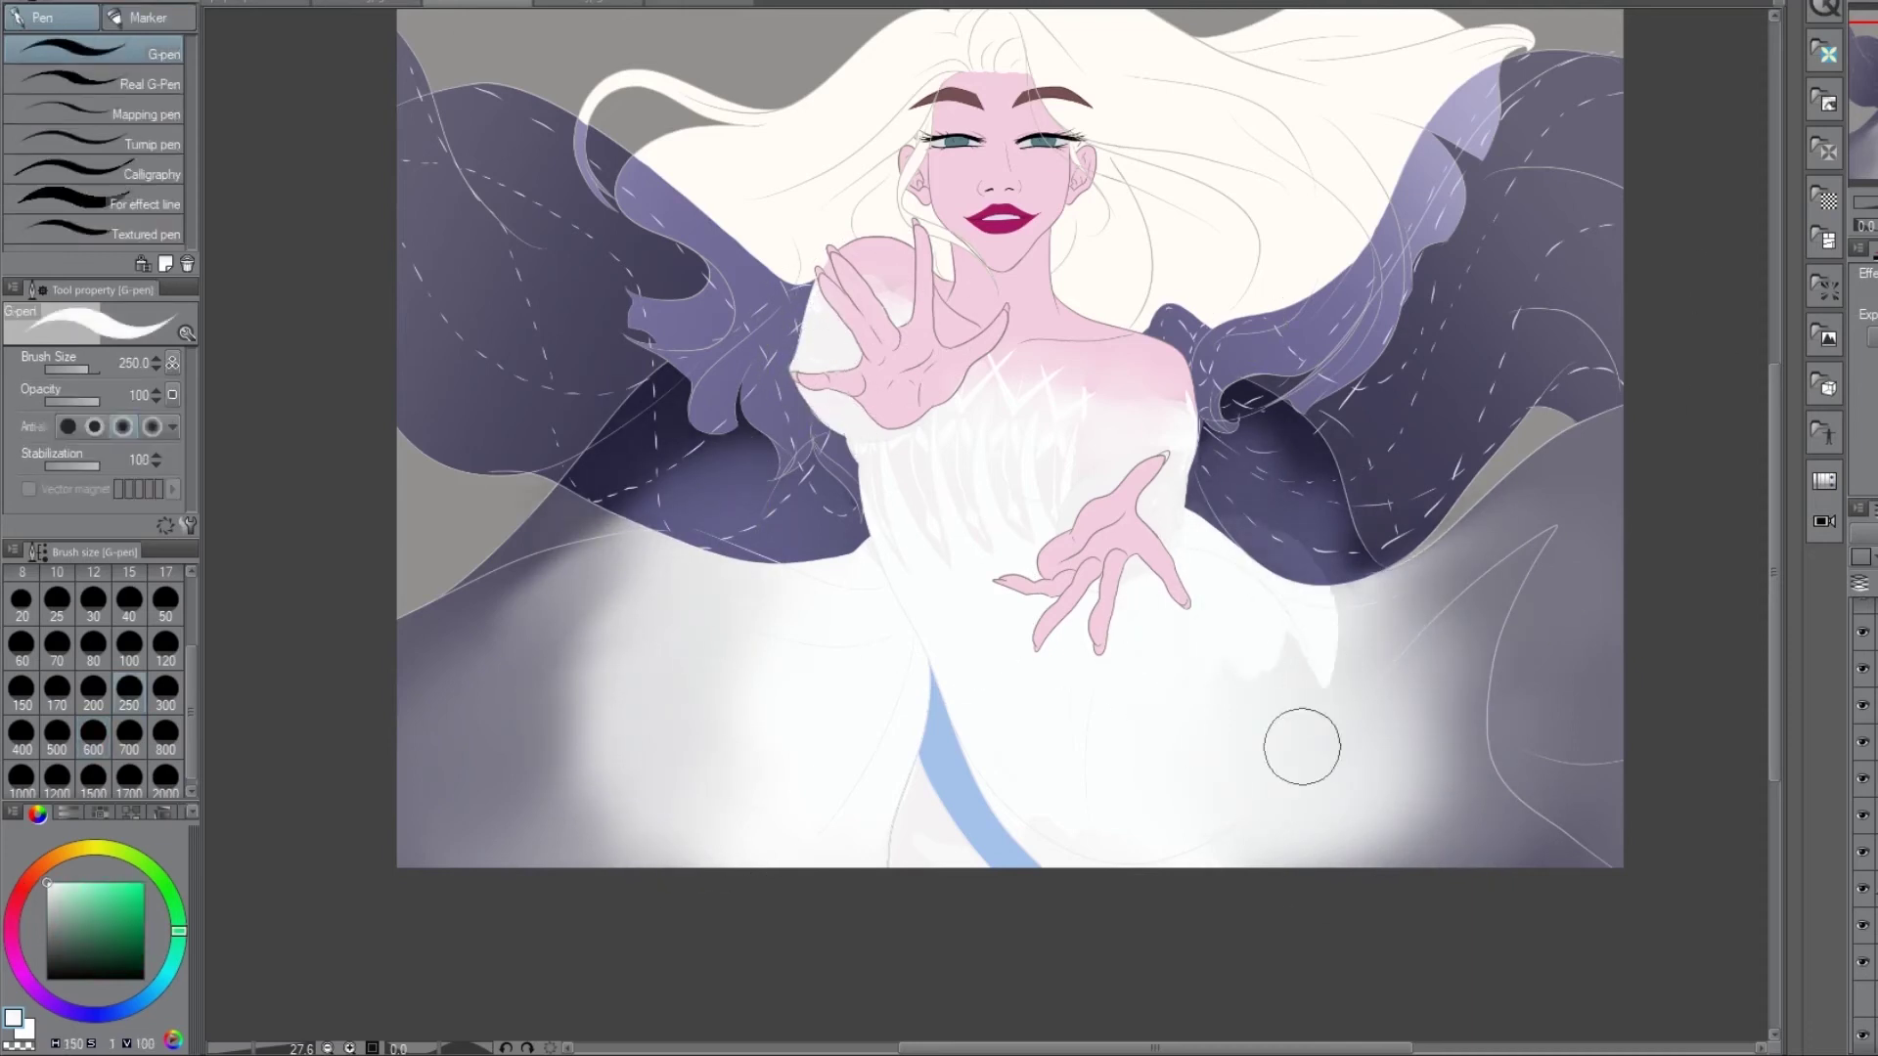
# - Blend the fresh white into the skirt and pull soft light along its outer folds with the Blend tool at size 250
pyautogui.press('j')
pyautogui.press(']')
pyautogui.press(']')
pyautogui.press(']')
pyautogui.press(']')
pyautogui.press(']')
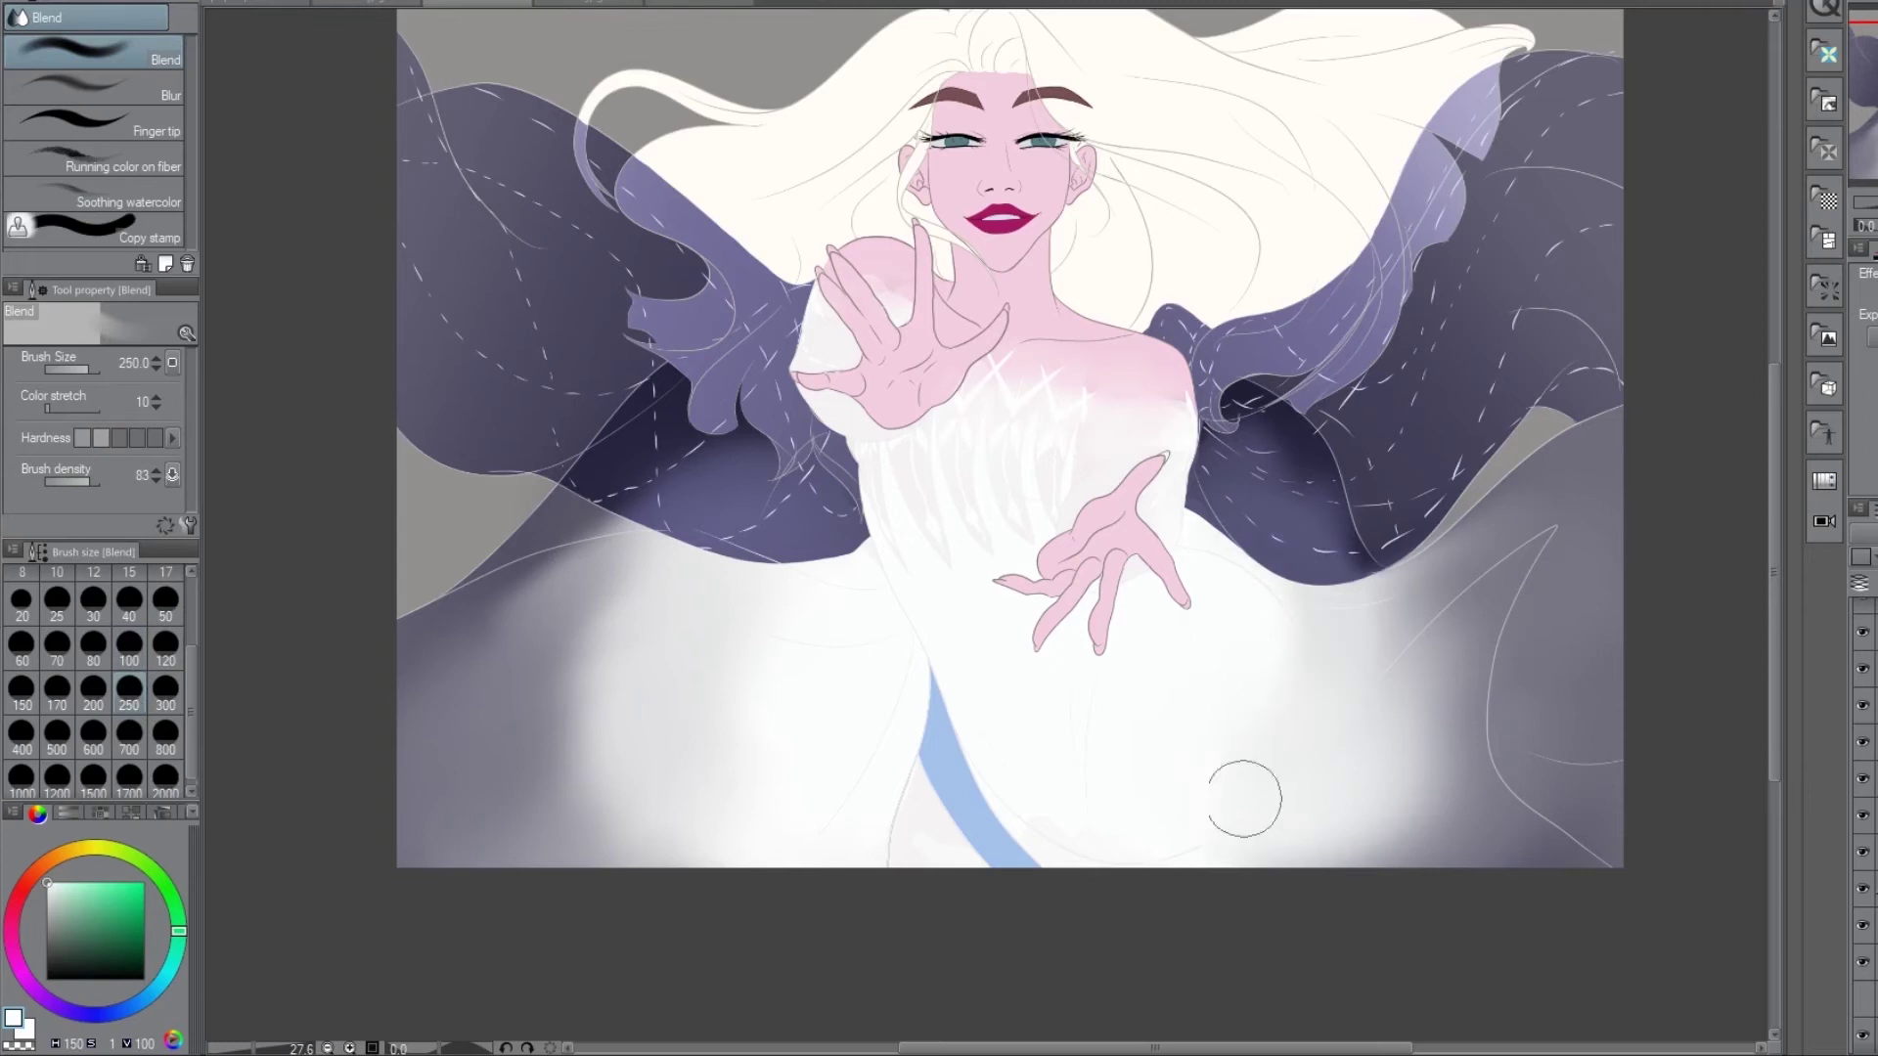
pyautogui.moveTo(1282, 783); pyautogui.dragTo(964, 892)
pyautogui.moveTo(1018, 685)
pyautogui.mouseDown()
pyautogui.moveTo(999, 838)
pyautogui.moveTo(949, 760)
pyautogui.moveTo(1017, 870)
pyautogui.mouseUp()
pyautogui.moveTo(607, 685)
pyautogui.mouseDown()
pyautogui.moveTo(529, 782)
pyautogui.moveTo(548, 587)
pyautogui.mouseUp()
pyautogui.moveTo(1408, 743)
pyautogui.mouseDown()
pyautogui.moveTo(1354, 826)
pyautogui.moveTo(1445, 629)
pyautogui.moveTo(1402, 595)
pyautogui.moveTo(1294, 713)
pyautogui.moveTo(1526, 743)
pyautogui.moveTo(1457, 537)
pyautogui.moveTo(1425, 617)
pyautogui.moveTo(1572, 511)
pyautogui.moveTo(1506, 851)
pyautogui.moveTo(1382, 880)
pyautogui.moveTo(1626, 809)
pyautogui.moveTo(1521, 566)
pyautogui.moveTo(1399, 821)
pyautogui.moveTo(1447, 626)
pyautogui.mouseUp()
pyautogui.click(129, 777)
pyautogui.click(129, 689)
# - Cut back the white below the right skirt fold with the Hard eraser at size 250 and smooth the skirt with Blend at size 700
pyautogui.press('e')
pyautogui.moveTo(1550, 523)
pyautogui.mouseDown()
pyautogui.moveTo(1439, 629)
pyautogui.moveTo(1383, 807)
pyautogui.mouseUp()
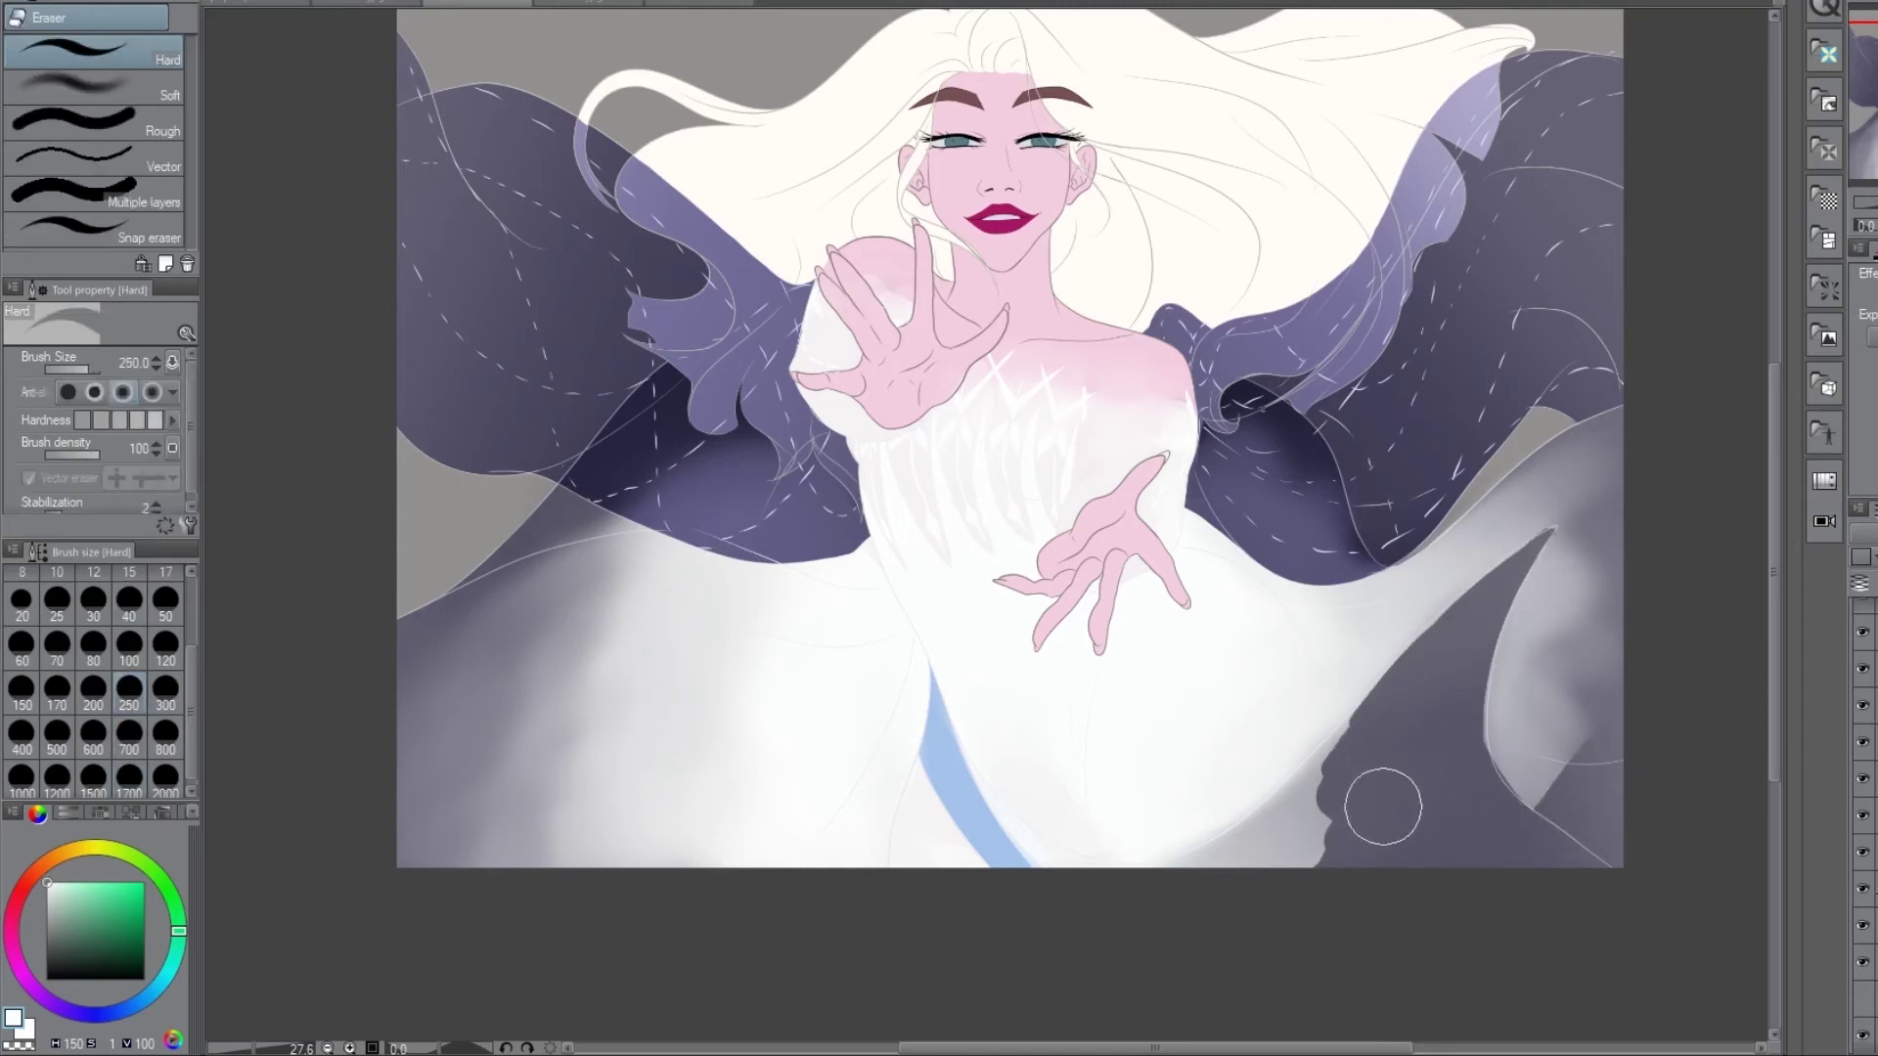
pyautogui.press('j')
pyautogui.moveTo(490, 754)
pyautogui.mouseDown()
pyautogui.moveTo(483, 695)
pyautogui.moveTo(427, 731)
pyautogui.moveTo(684, 587)
pyautogui.mouseUp()
pyautogui.press(']')
pyautogui.press(']')
pyautogui.press(']')
pyautogui.press(']')
pyautogui.press(']')
pyautogui.moveTo(1608, 772)
pyautogui.mouseDown()
pyautogui.moveTo(1447, 743)
pyautogui.moveTo(913, 720)
pyautogui.mouseUp()
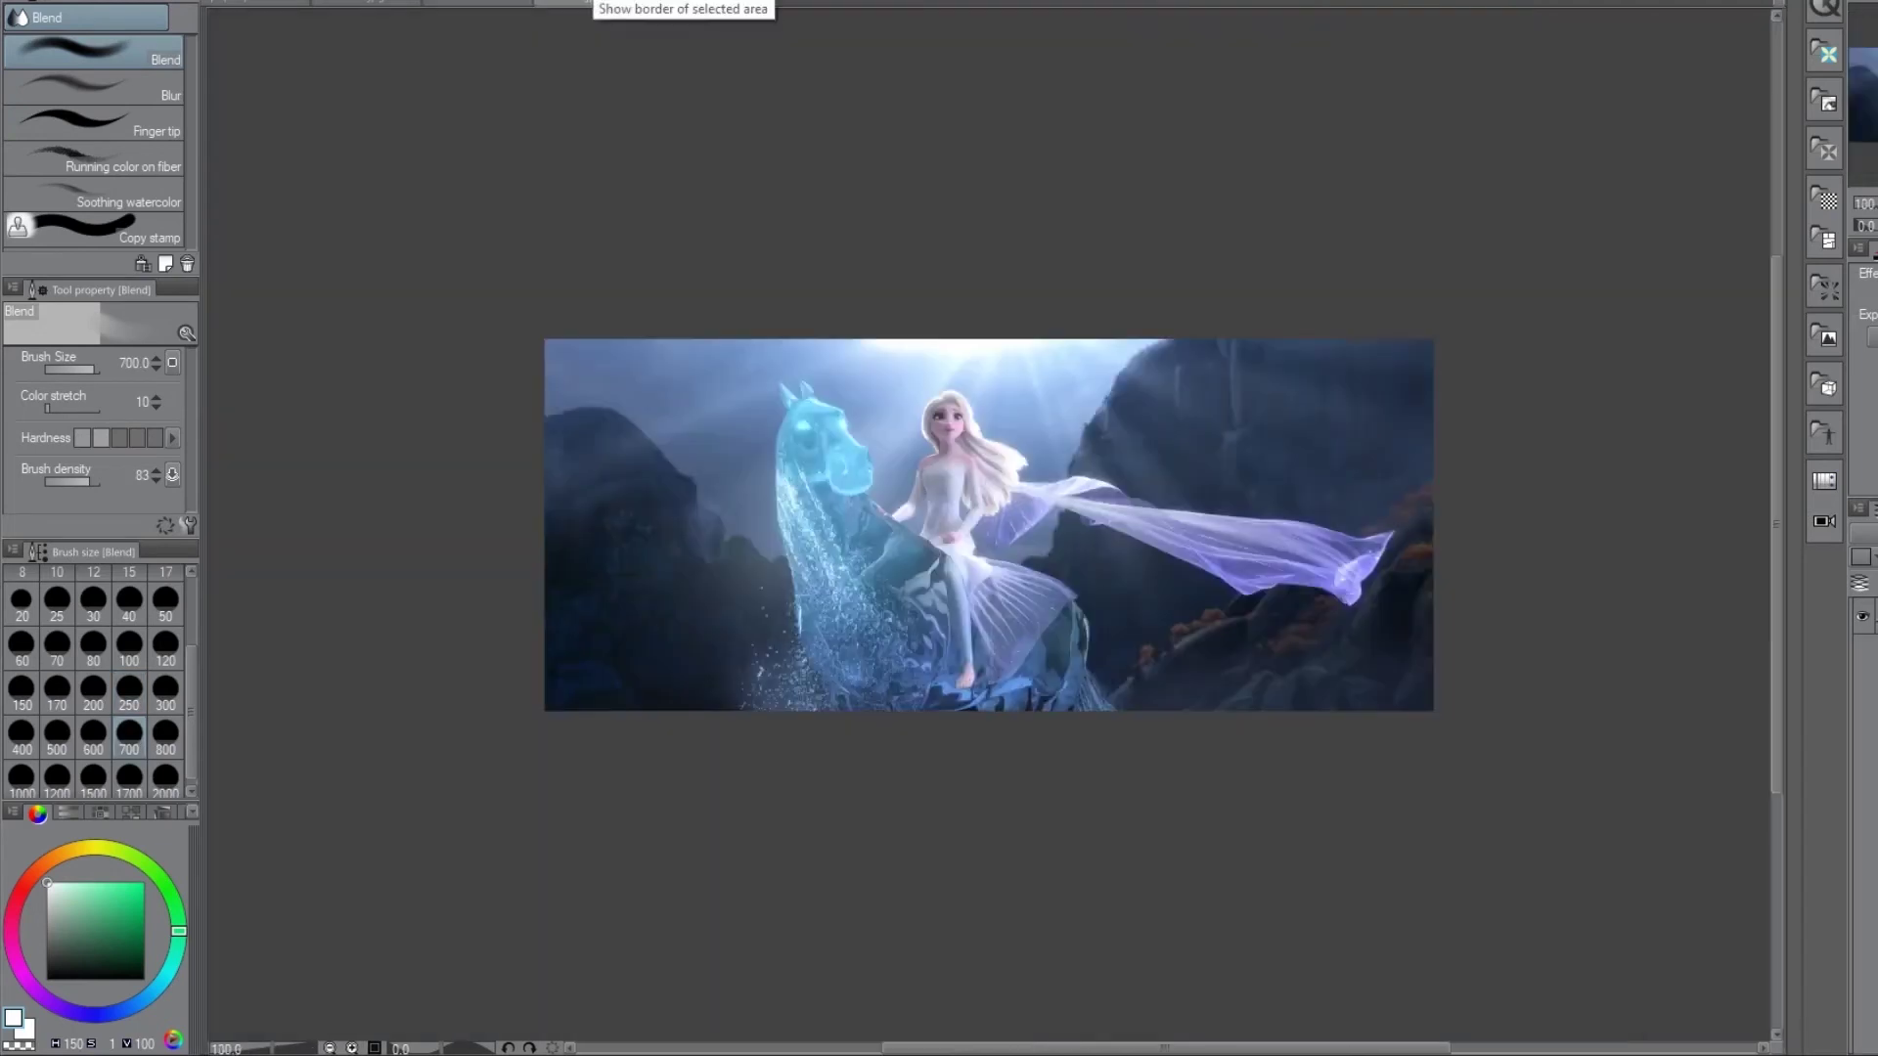
# - Draw tapered violet-blue streaks along the skirt's left folds with the G-pen at size 100
pyautogui.hotkey('ctrl', 'Tab')
pyautogui.press('p')
pyautogui.moveTo(839, 743)
pyautogui.mouseDown()
pyautogui.moveTo(763, 800)
pyautogui.moveTo(401, 849)
pyautogui.mouseUp()
pyautogui.hotkey('ctrl', 'z')
pyautogui.click(129, 643)
pyautogui.click(94, 885)
pyautogui.click(91, 882)
pyautogui.moveTo(728, 823); pyautogui.dragTo(666, 866)
pyautogui.moveTo(723, 728); pyautogui.dragTo(396, 865)
pyautogui.moveTo(612, 703); pyautogui.dragTo(396, 704)
pyautogui.moveTo(616, 584); pyautogui.dragTo(396, 621)
pyautogui.moveTo(625, 528); pyautogui.dragTo(494, 549)
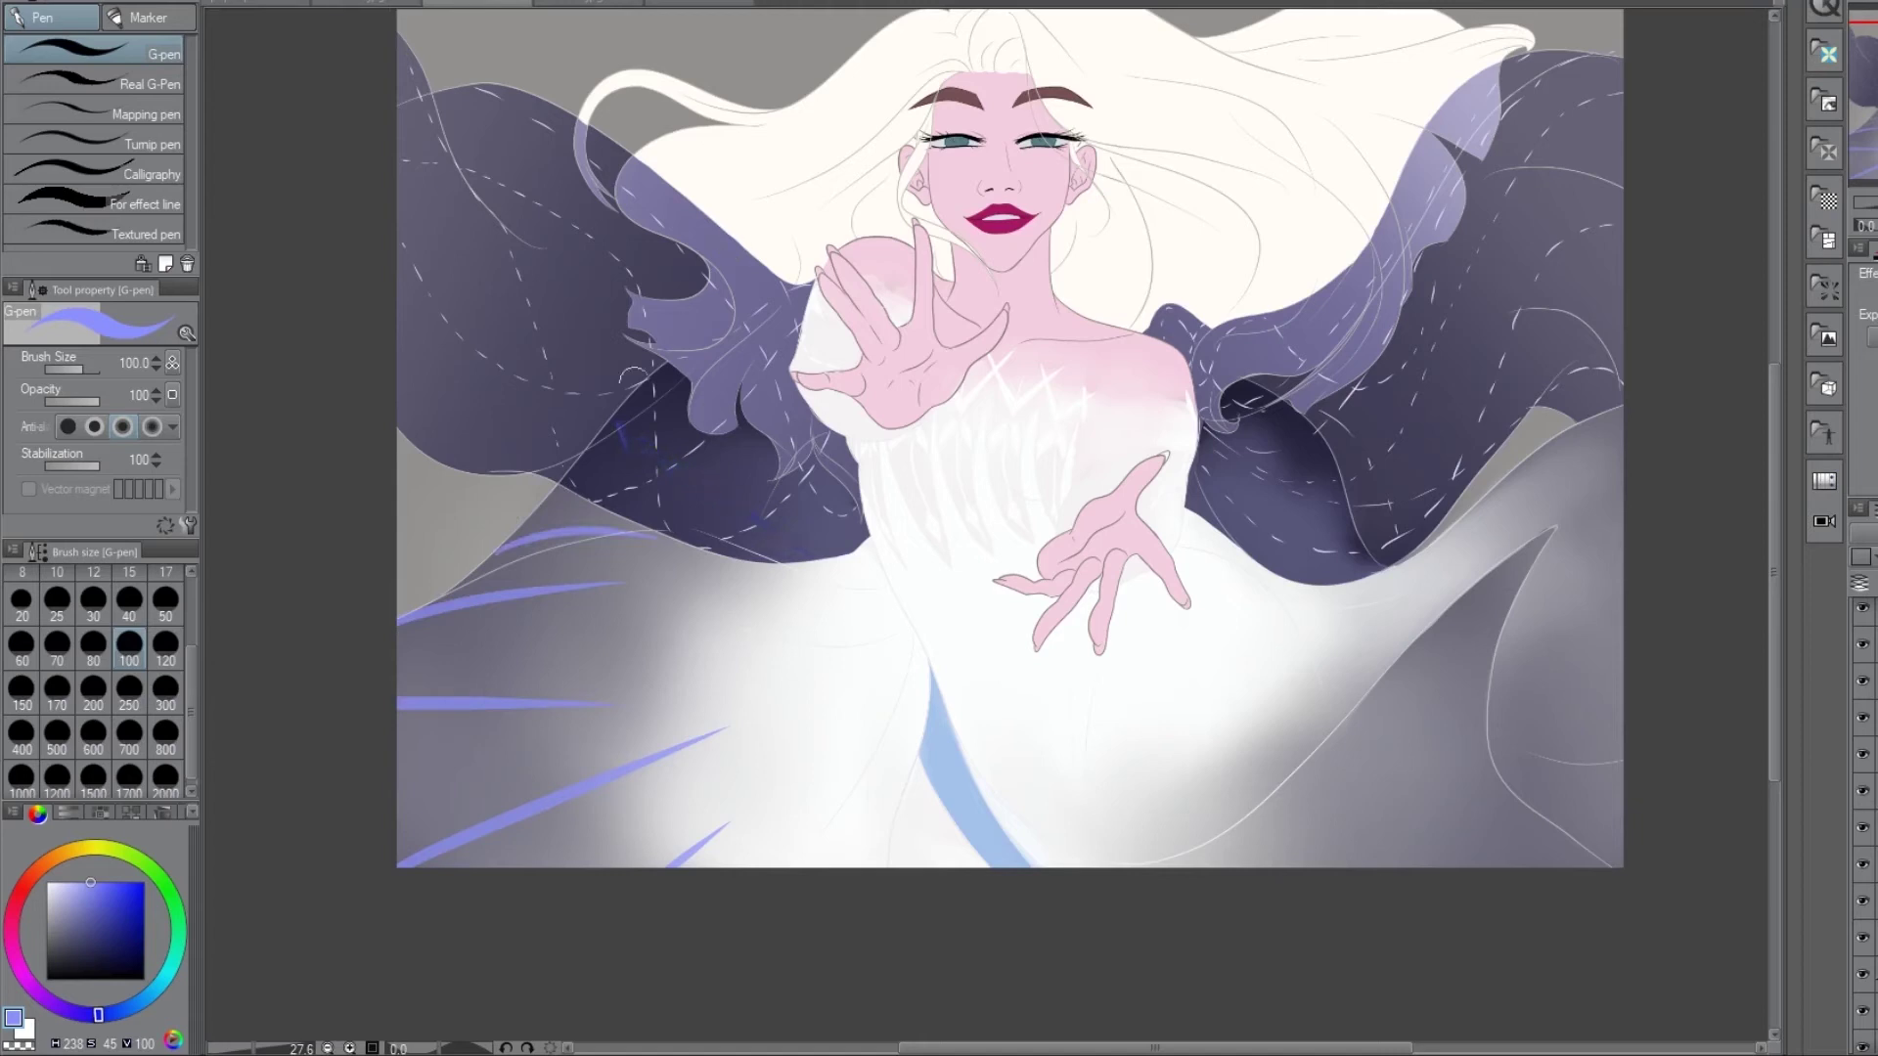
# - Draw matching violet-blue streaks along the outer folds of the skirt's right side at size 100
pyautogui.moveTo(1369, 866)
pyautogui.mouseDown()
pyautogui.moveTo(1472, 792)
pyautogui.moveTo(1457, 812)
pyautogui.mouseUp()
pyautogui.moveTo(1619, 794); pyautogui.dragTo(1514, 790)
pyautogui.moveTo(1621, 675); pyautogui.dragTo(1546, 690)
pyautogui.moveTo(1621, 510); pyautogui.dragTo(1555, 545)
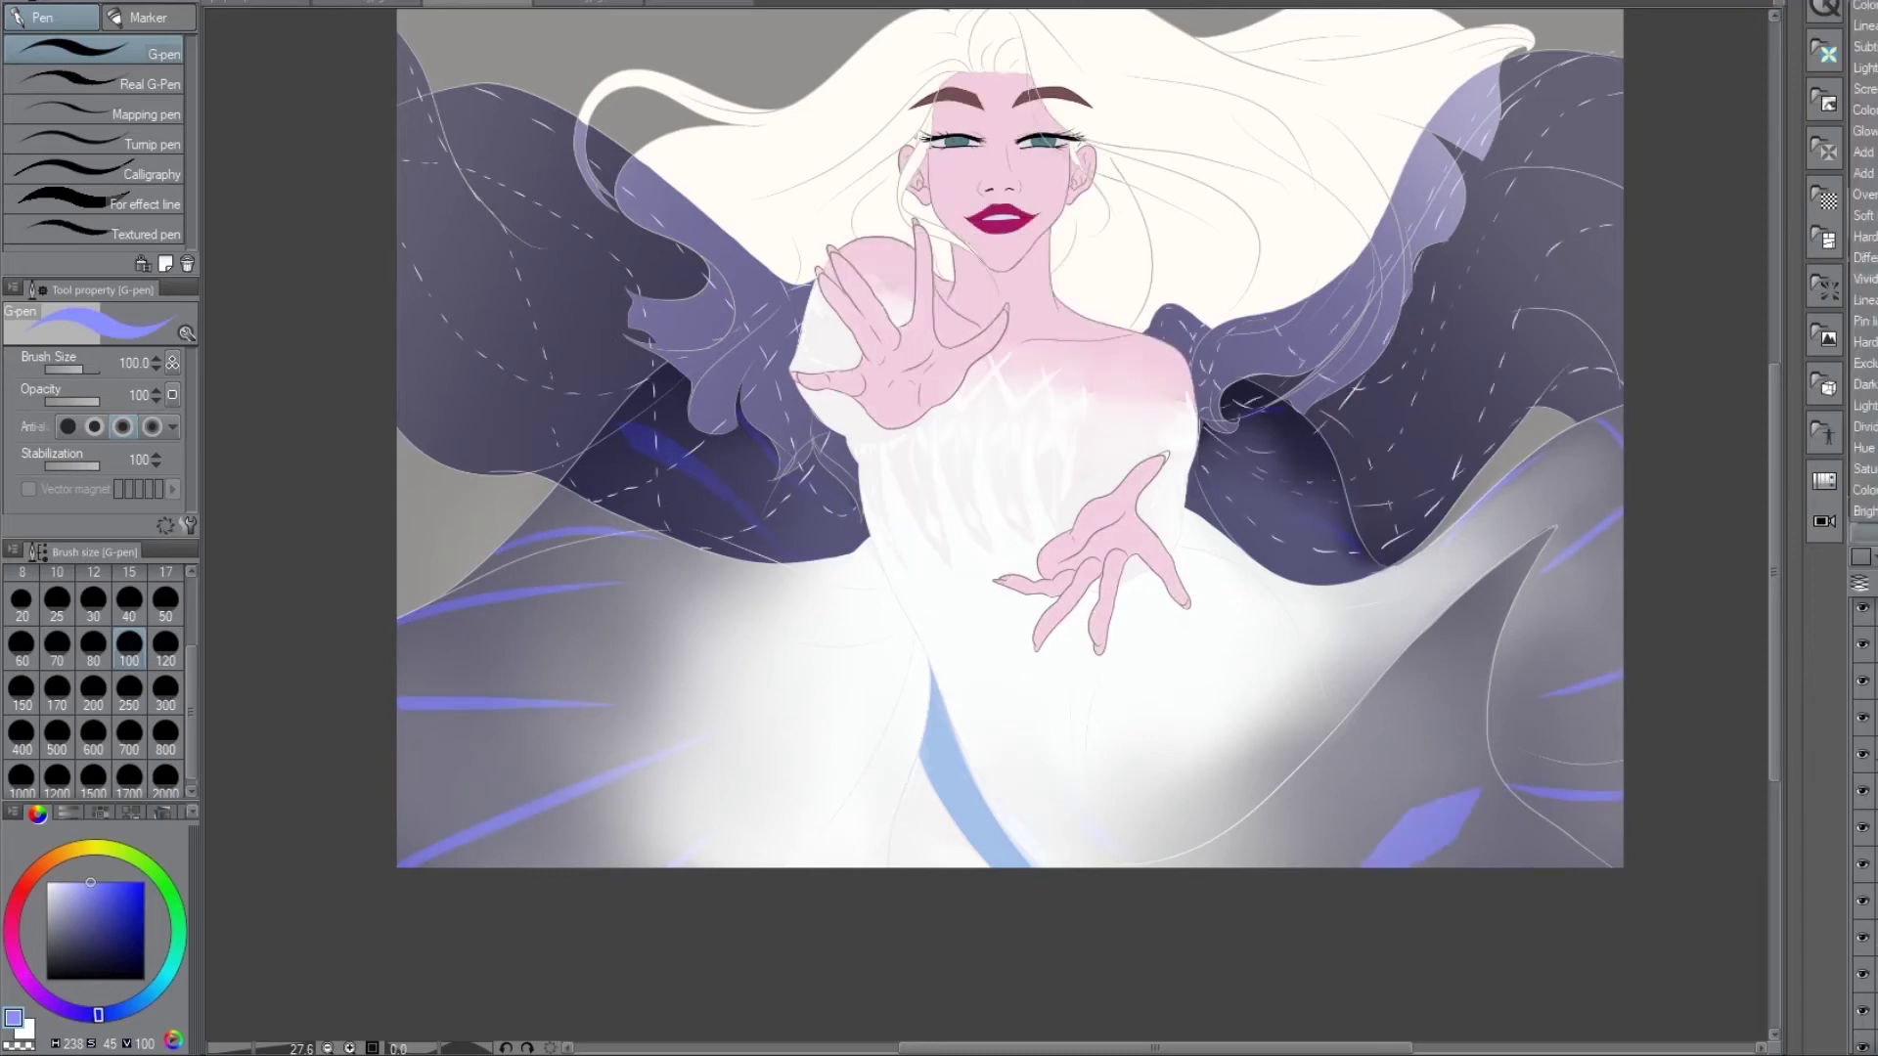
# - Scatter small sparkle dots over the skirt, the dark fabric and the neckline with the G-pen
pyautogui.scroll(-1, 1010, 459)
pyautogui.scroll(2, 1009, 460)
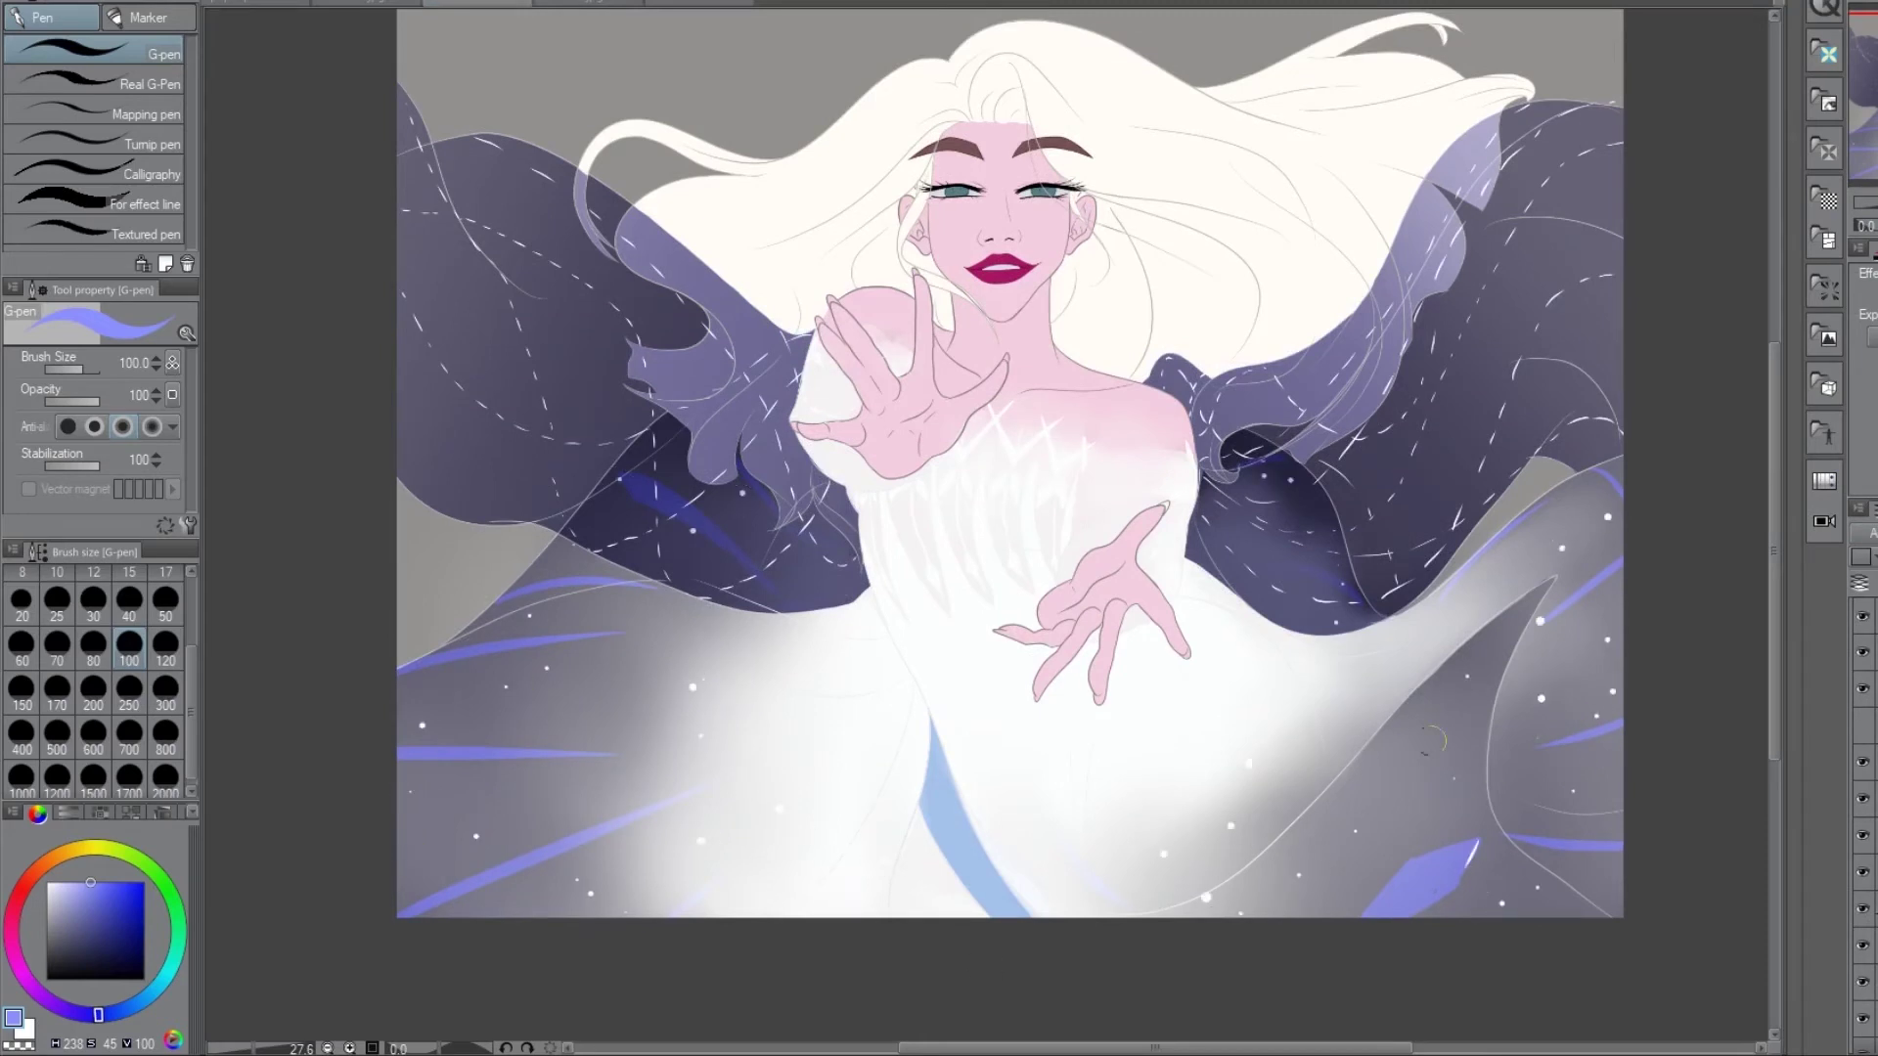
pyautogui.hotkey('ctrl', 'Tab')
pyautogui.hotkey('ctrl', 'Tab')
pyautogui.scroll(3, 1200, 599)
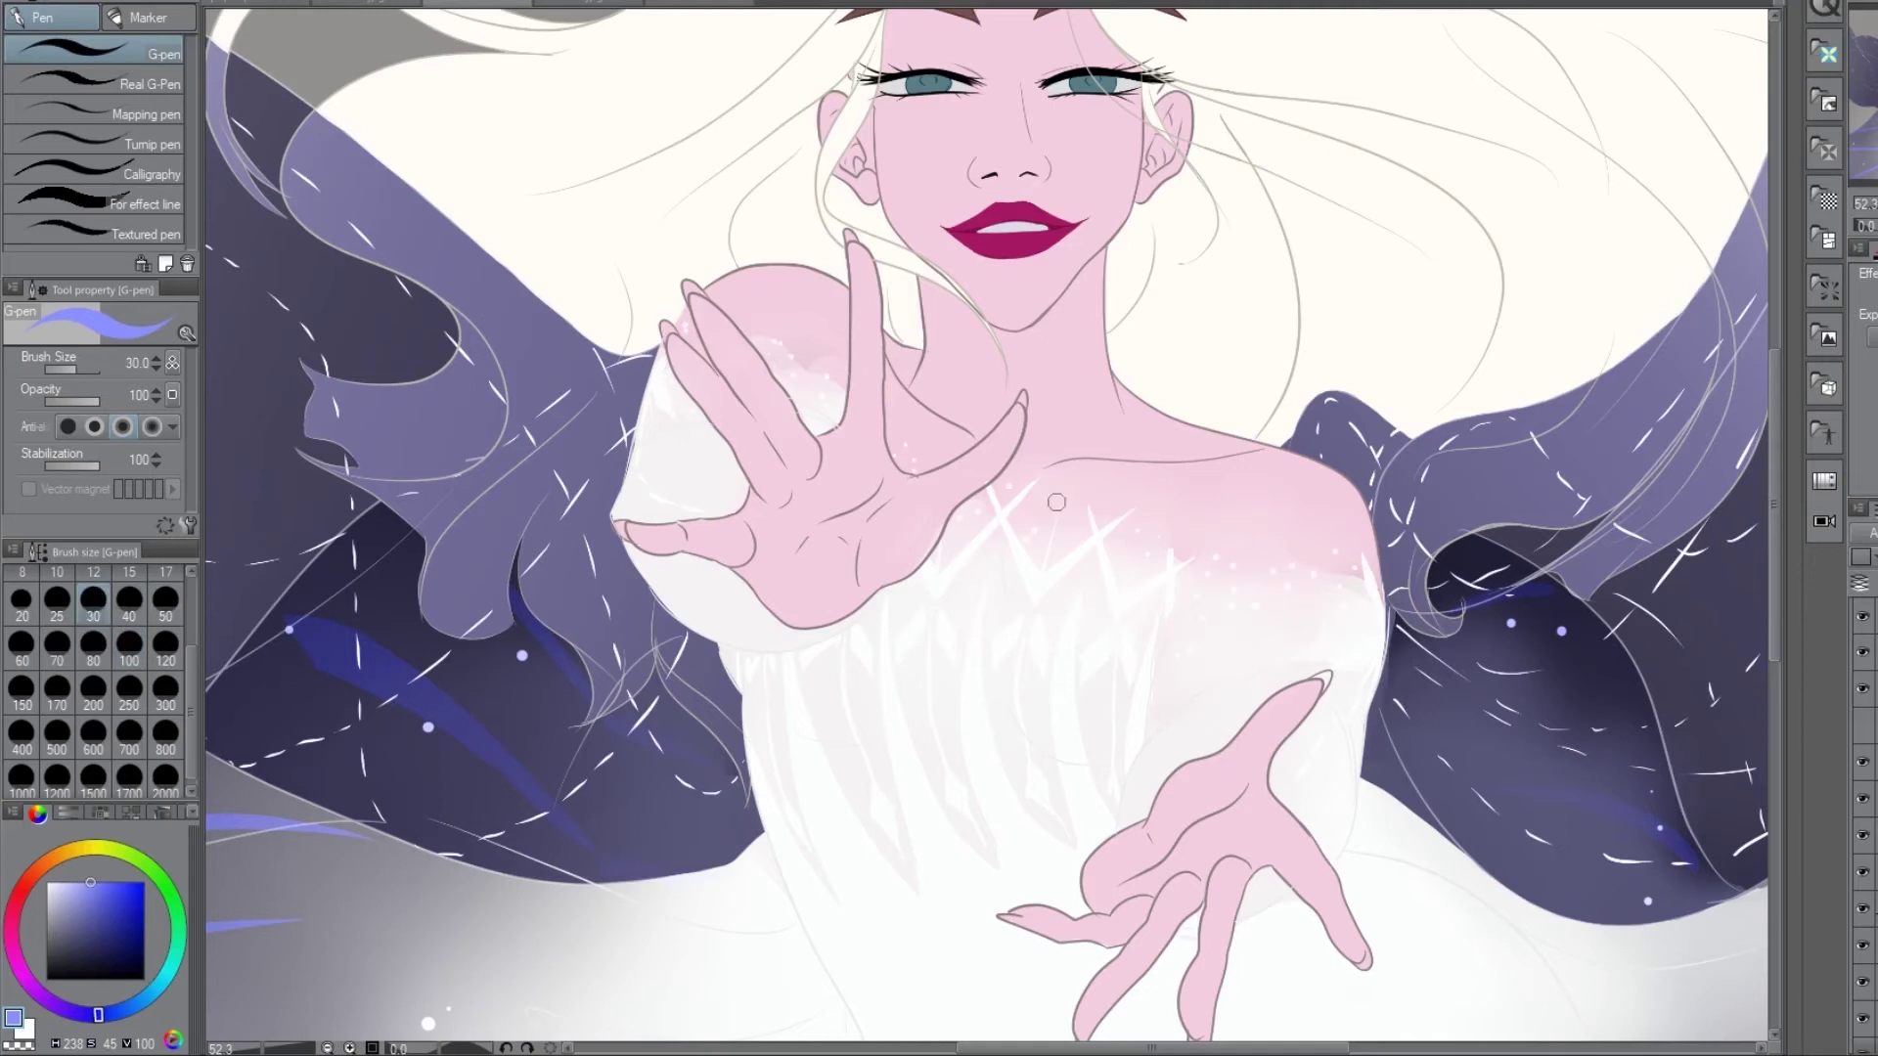
# - Sample the pale blue gem hue from the Elsa dress reference sheet and check the bodice gem layout
pyautogui.click(735, 10)
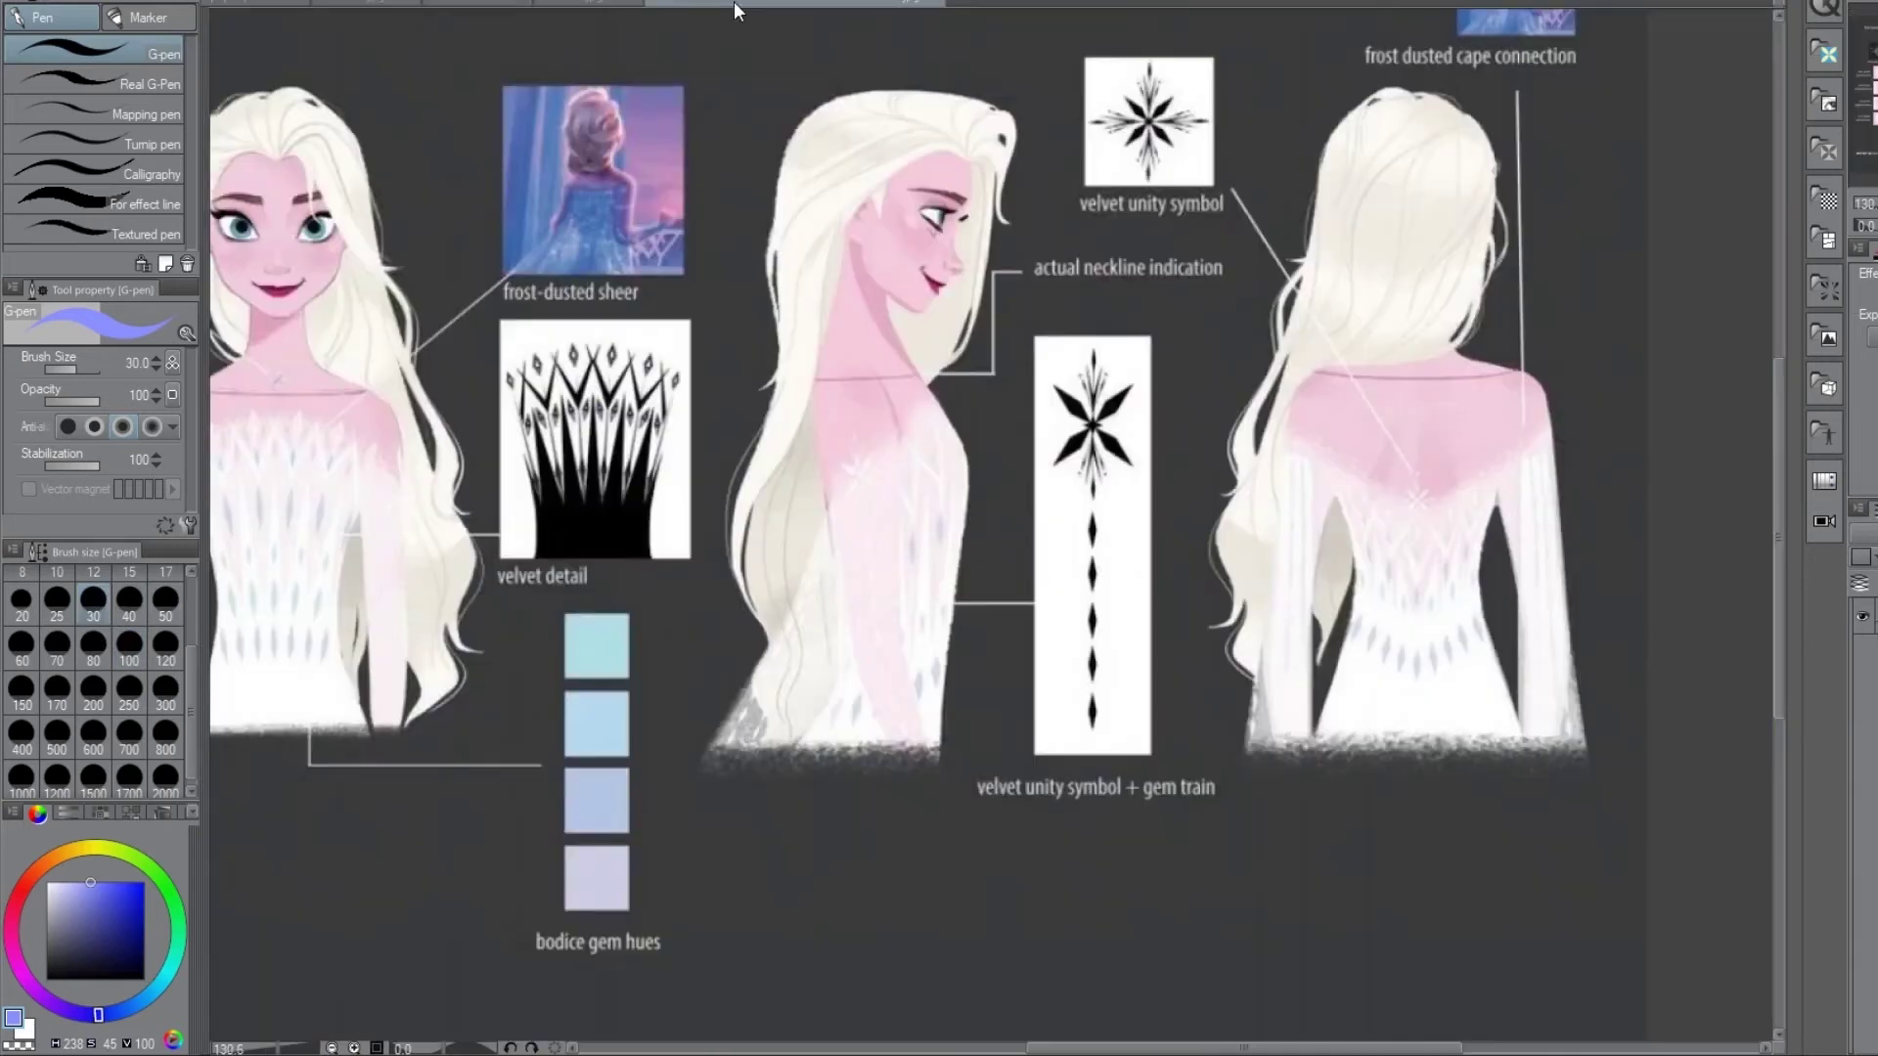
pyautogui.scroll(-3, 597, 682)
pyautogui.keyDown('alt'); pyautogui.click(843, 636); pyautogui.keyUp('alt')
pyautogui.hotkey('ctrl', 'Tab')
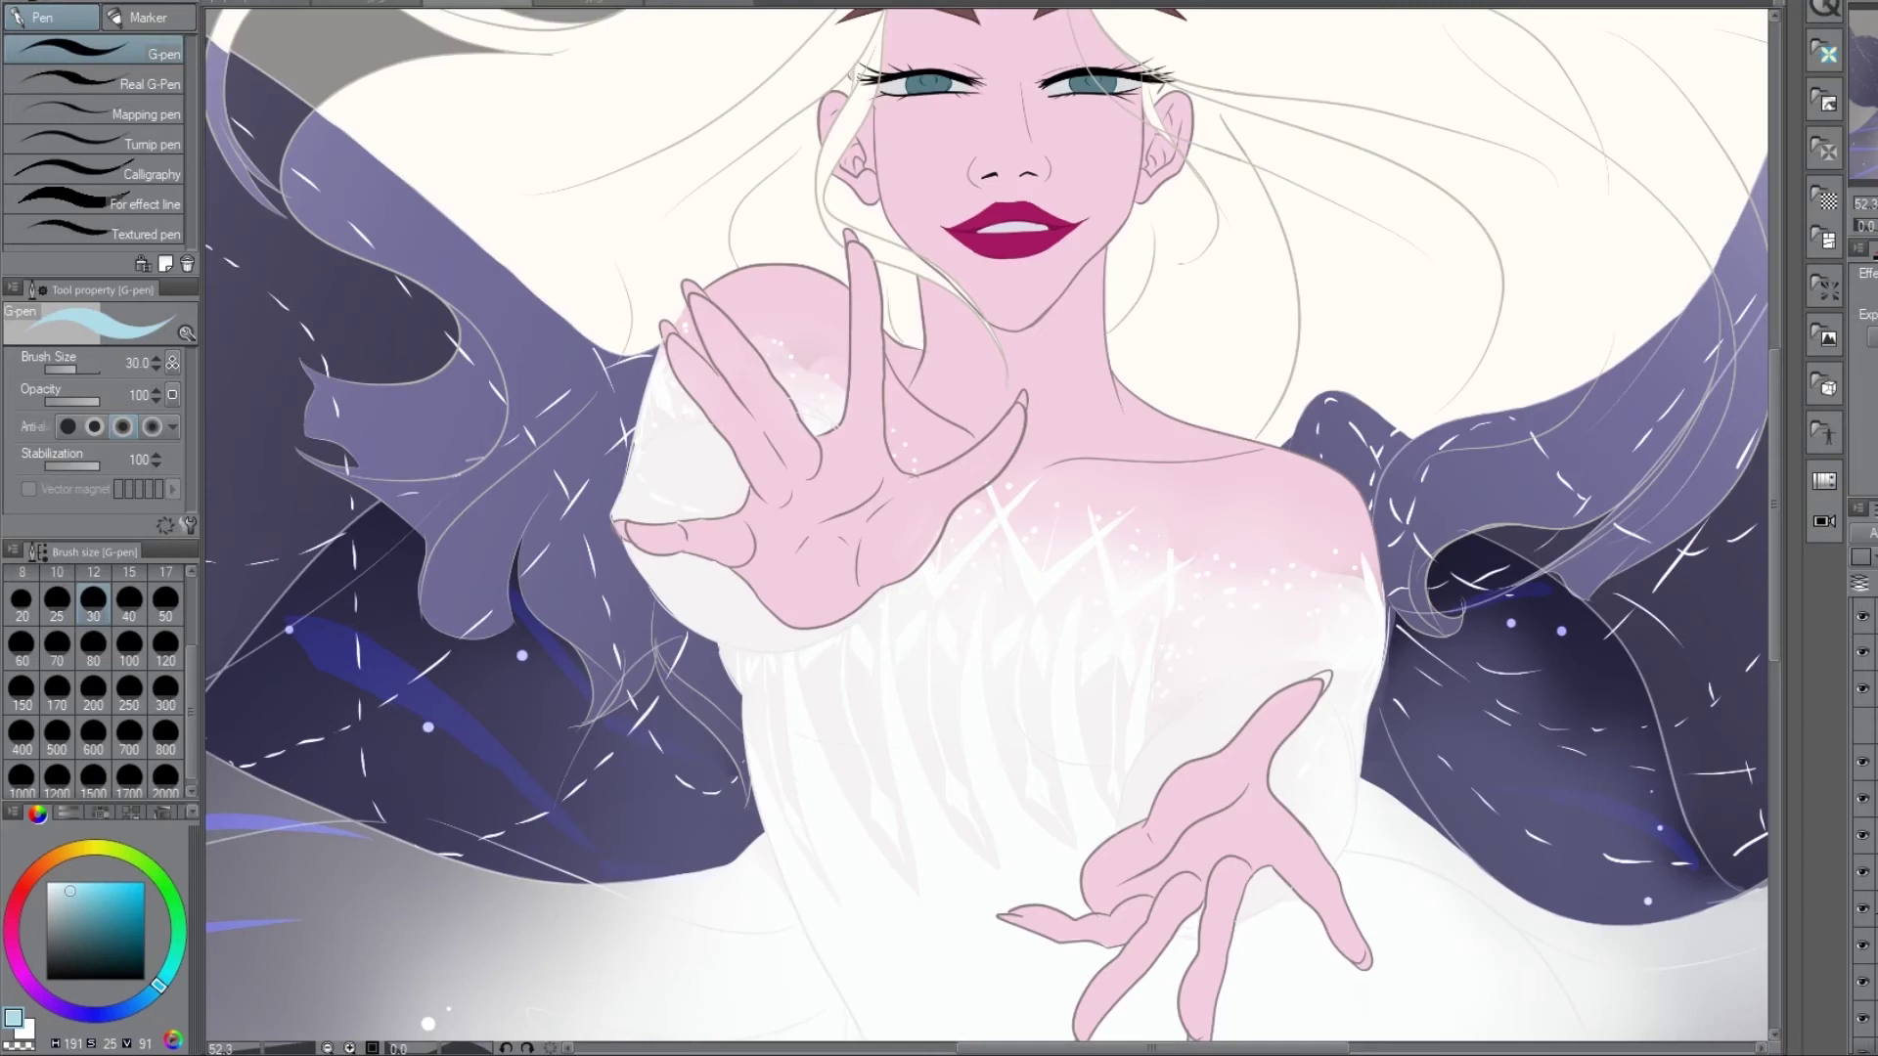
pyautogui.hotkey('ctrl', 'Tab')
pyautogui.hotkey('ctrl', 'Tab')
pyautogui.hotkey('ctrl', 'Tab')
pyautogui.hotkey('ctrl', 'Tab')
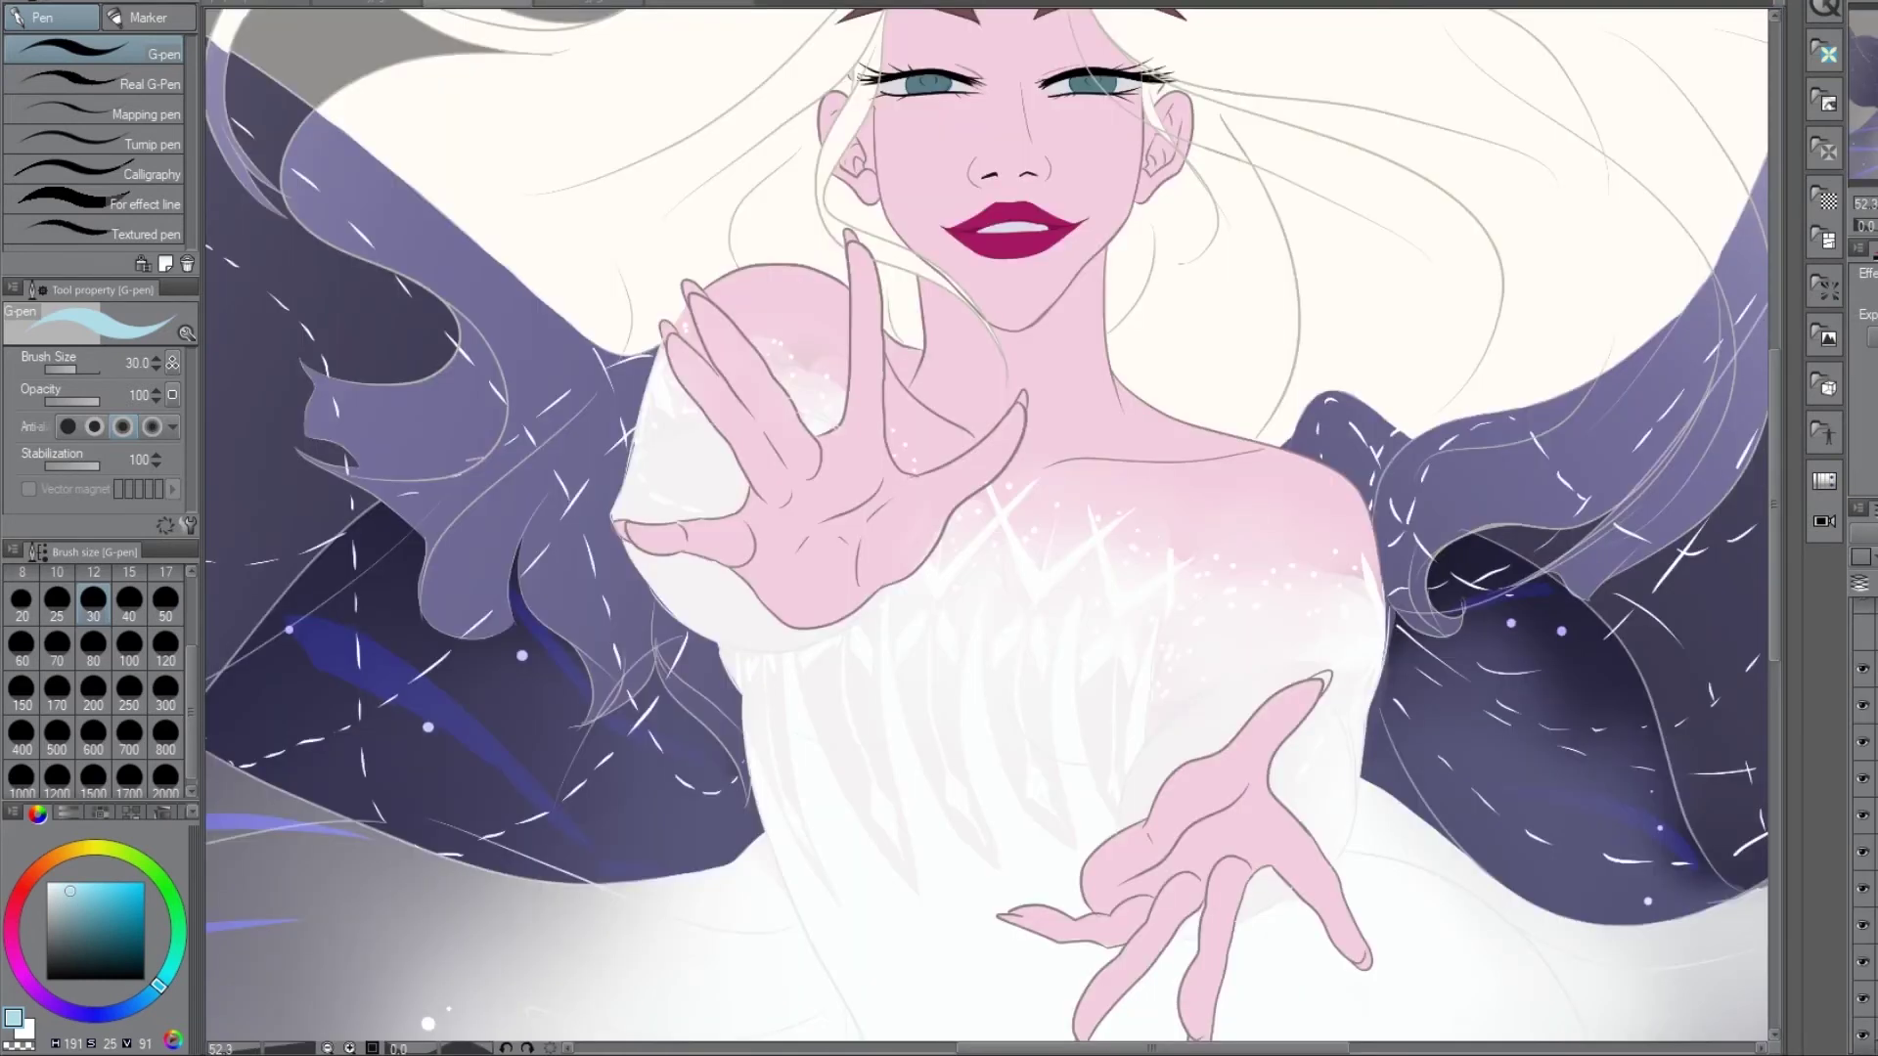
# - Paint pale blue diamond gems in rows below the neckline and across the middle of the bodice with the G-pen at size 15
pyautogui.click(129, 573)
pyautogui.hotkey('ctrl', 'z')
pyautogui.moveTo(1037, 583); pyautogui.dragTo(1127, 590)
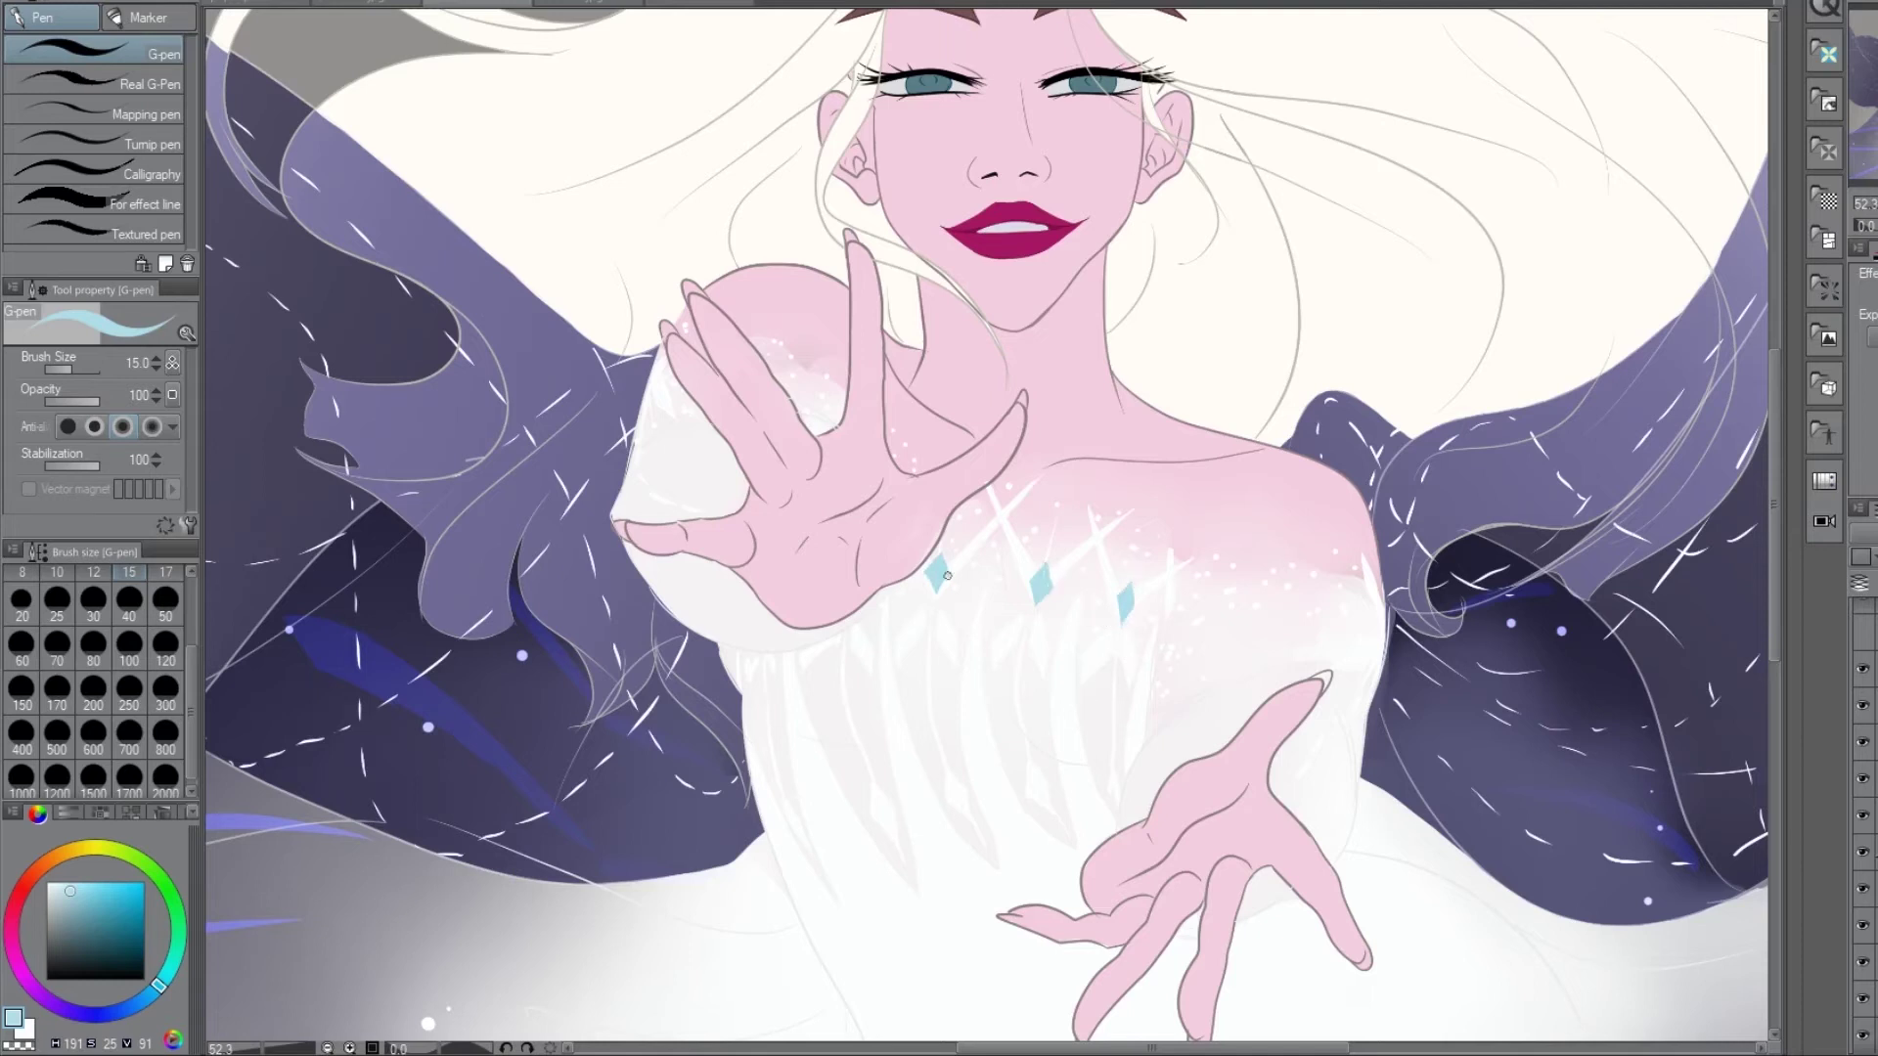
pyautogui.click(792, 4)
pyautogui.click(489, 8)
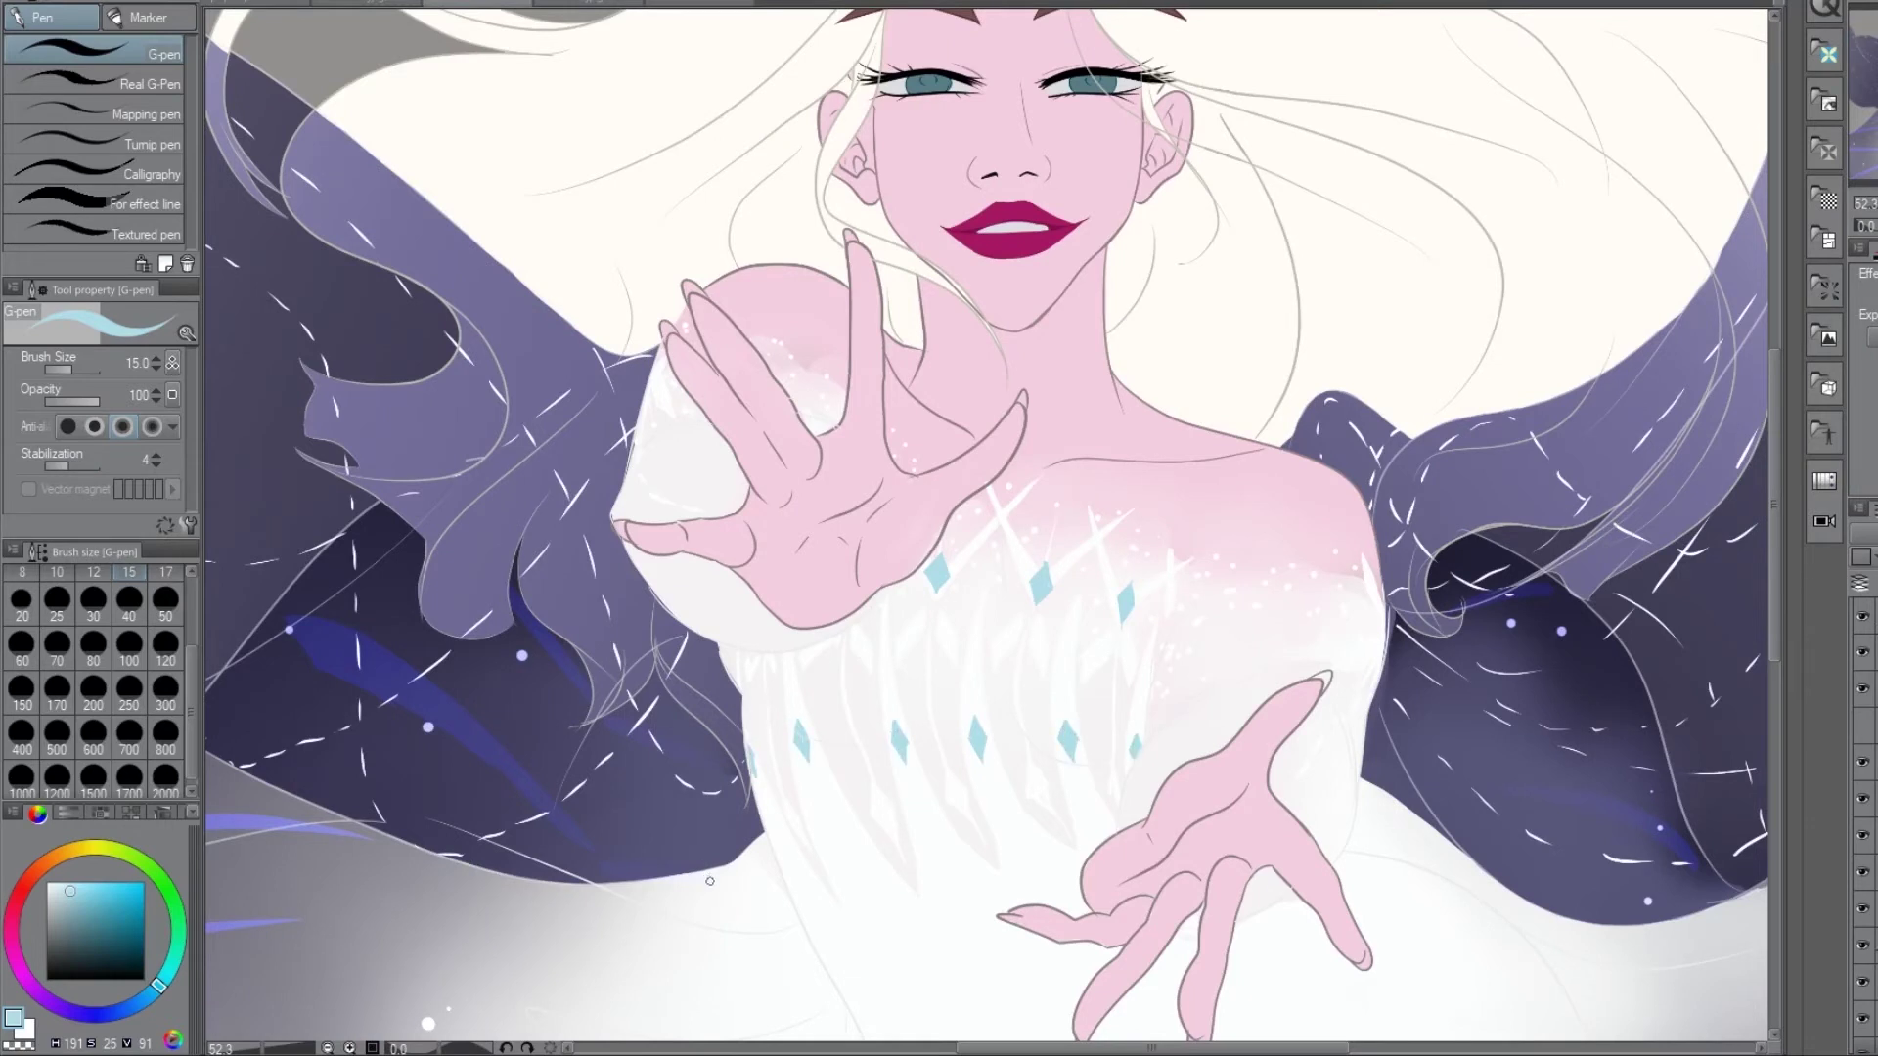
# - Sample the lavender gem hue from the reference and paint tall lavender diamonds between the two pale blue rows
pyautogui.hotkey('ctrl', 'Tab')
pyautogui.keyDown('alt'); pyautogui.click(852, 874); pyautogui.keyUp('alt')
pyautogui.hotkey('ctrl', 'Tab')
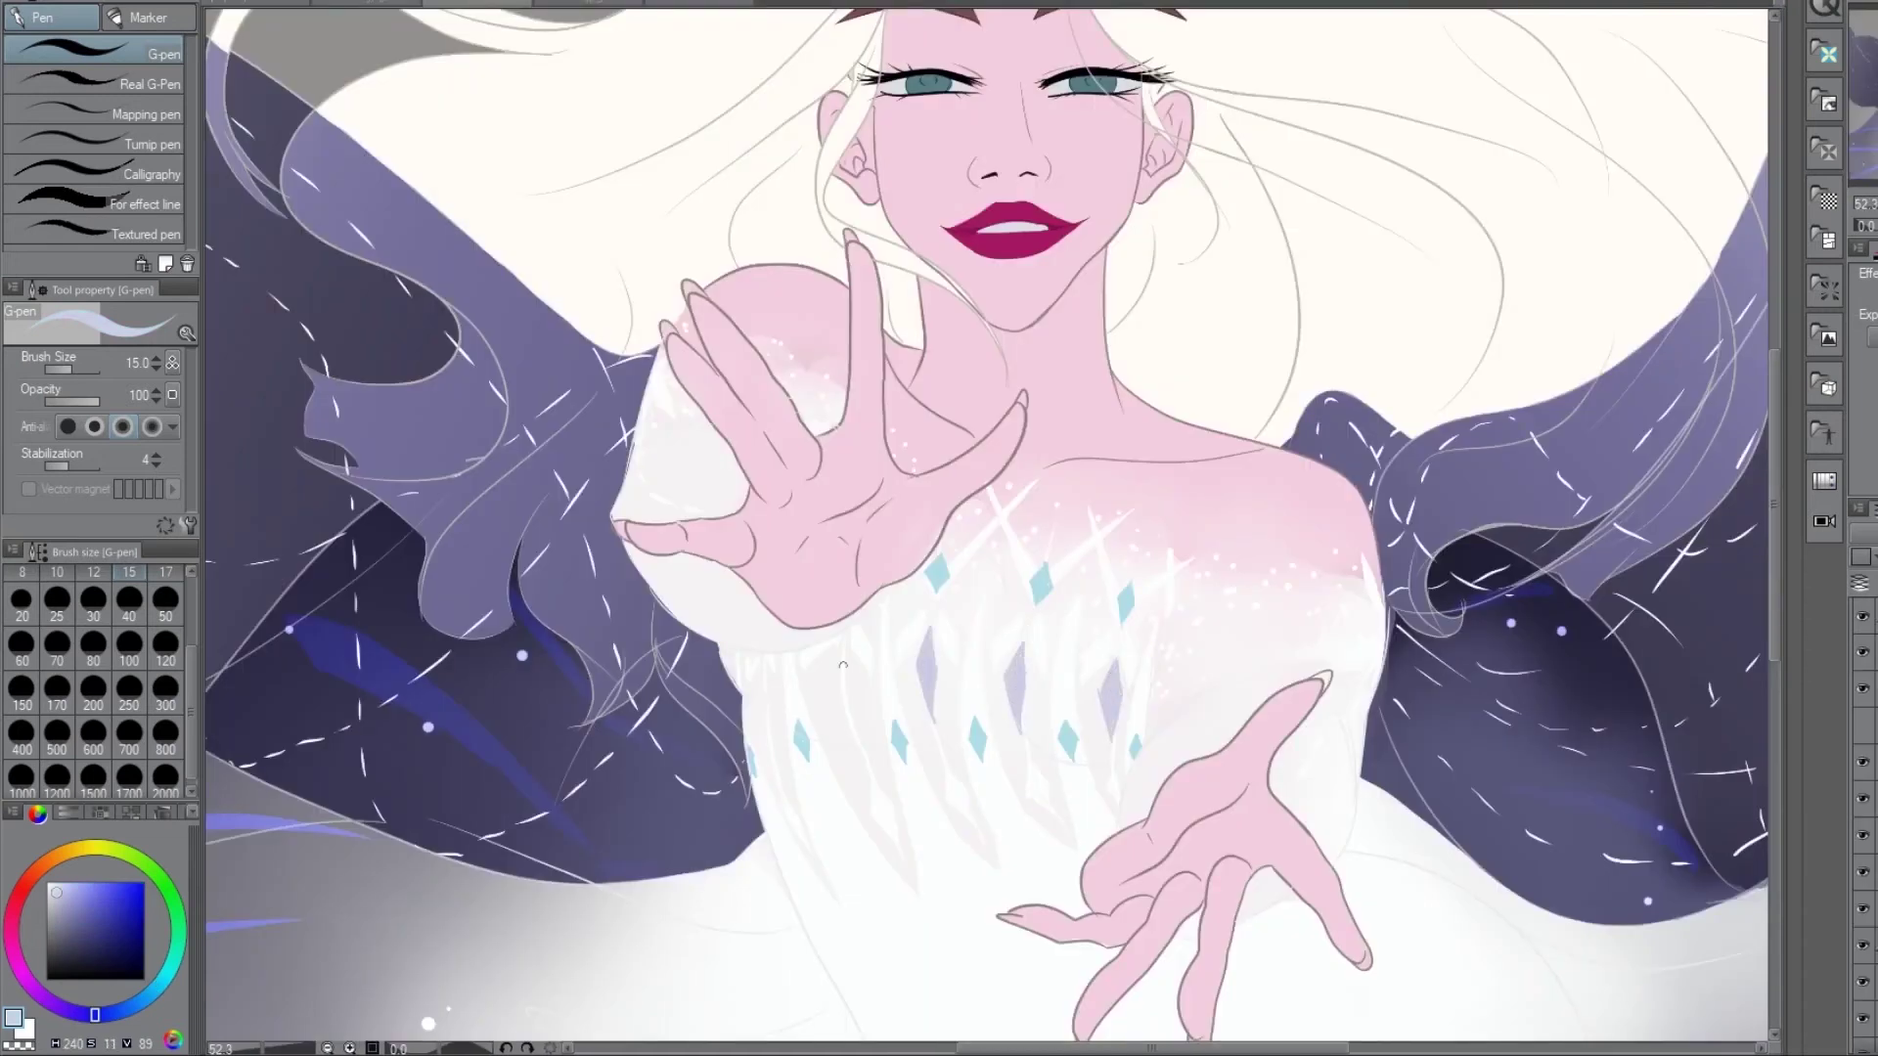
# - Sample the light sky blue gem hue from the reference, paint a diamond row across the lower bodice, and save the file
pyautogui.hotkey('ctrl', 'Tab')
pyautogui.keyDown('alt'); pyautogui.click(939, 657); pyautogui.keyUp('alt')
pyautogui.hotkey('ctrl', 'Tab')
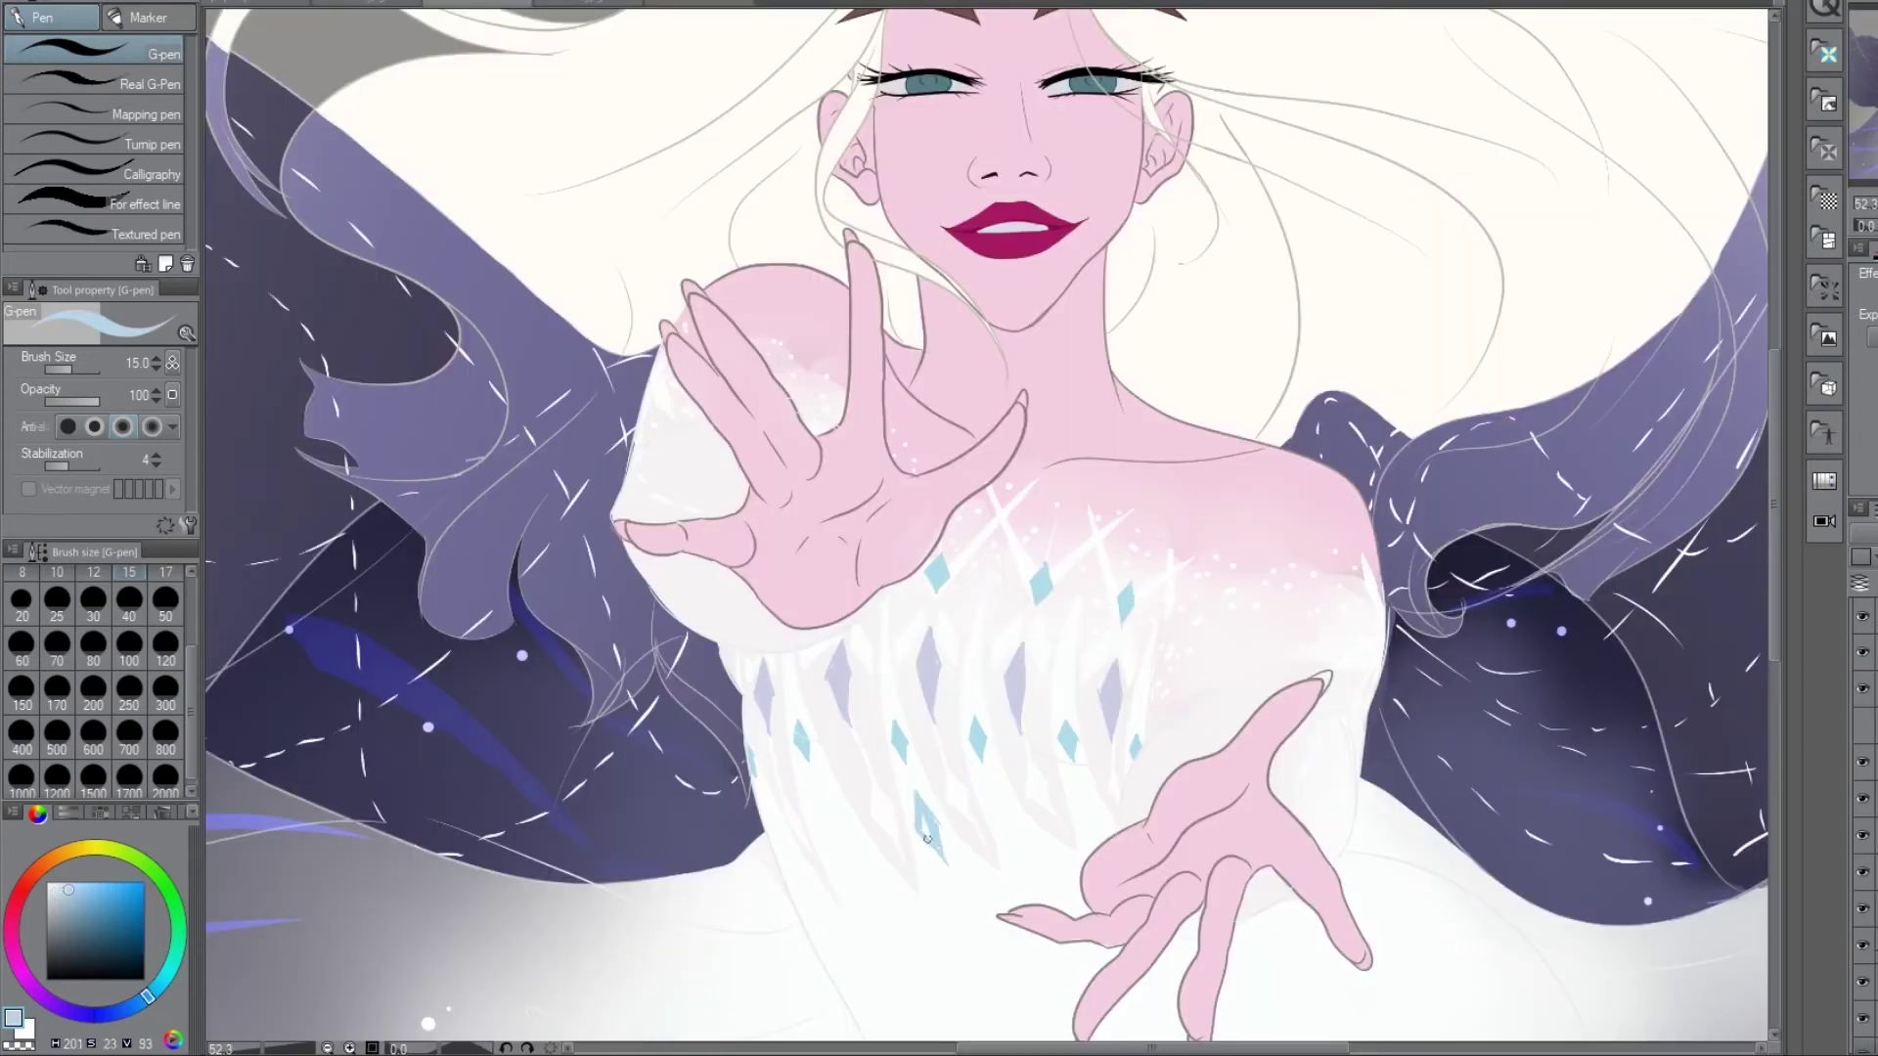
pyautogui.hotkey('ctrl', 's')
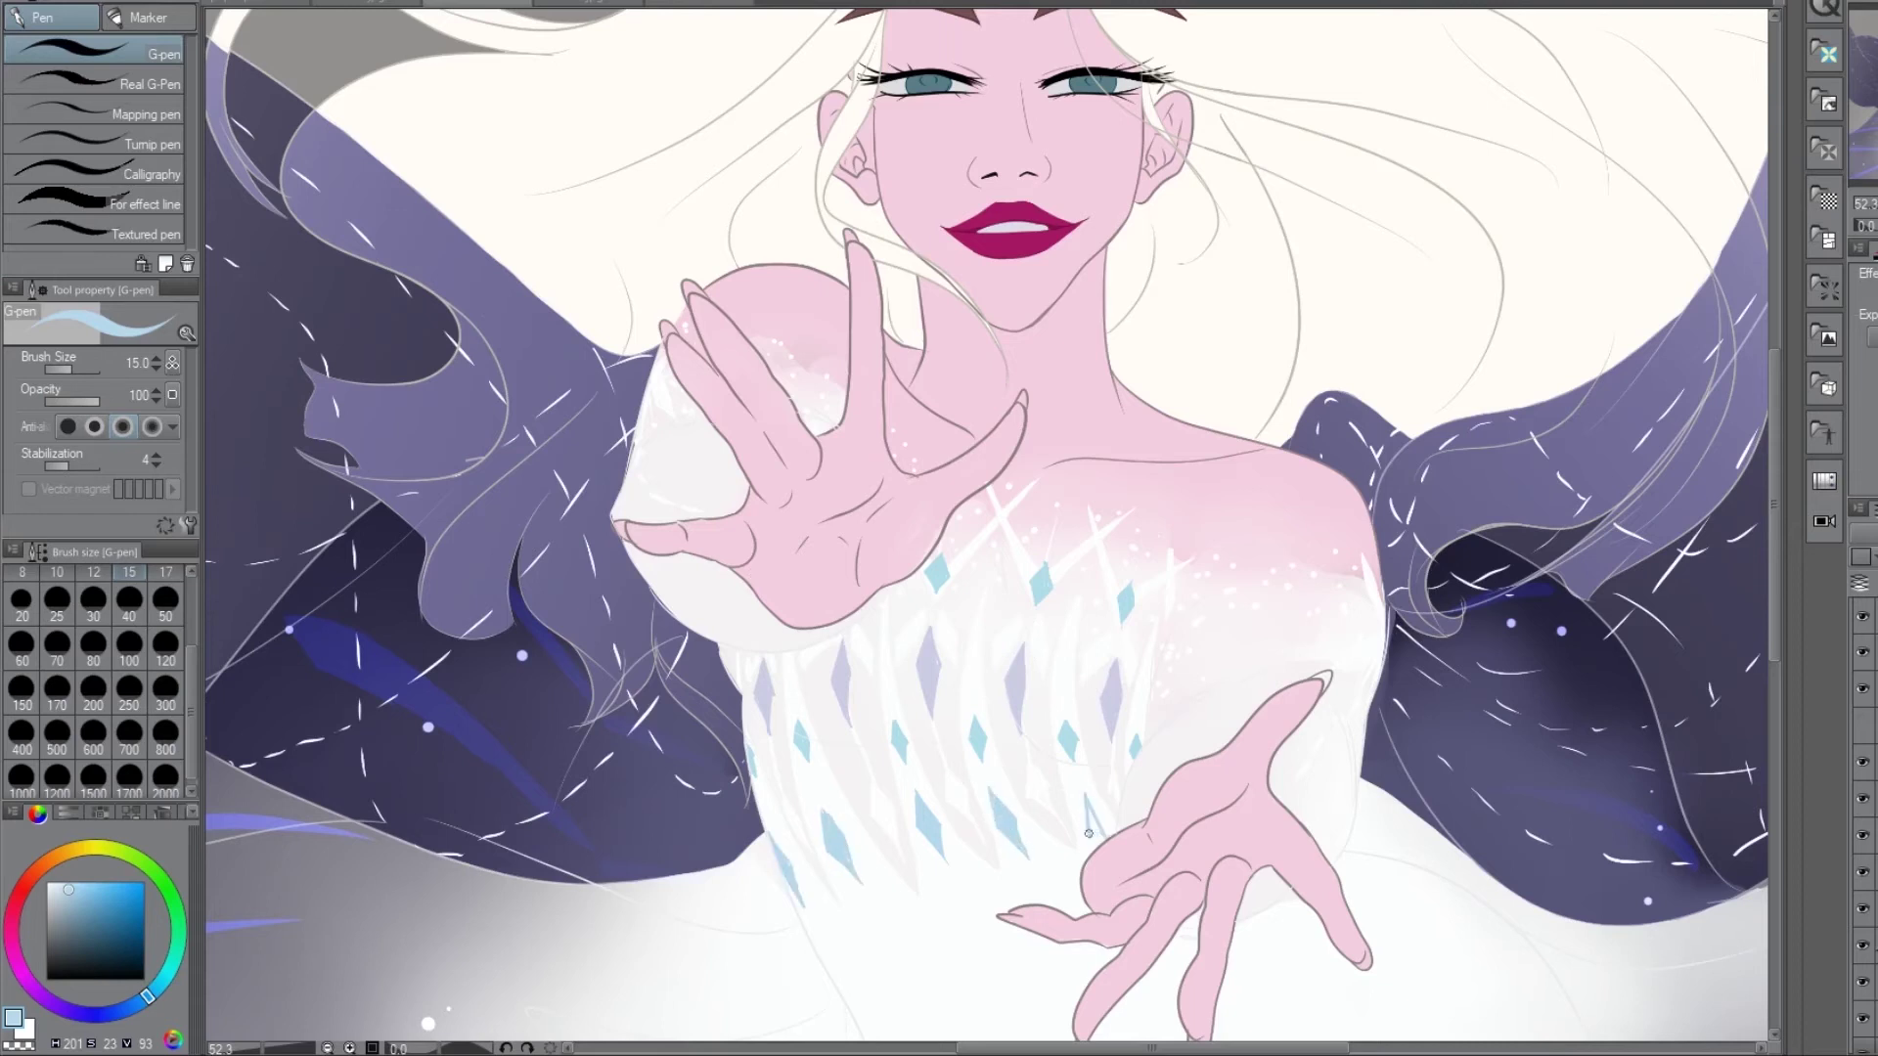
# - Sample lavender from the reference again and paint a bottom row of large slanted diamonds across the waist
pyautogui.hotkey('ctrl', 'Tab')
pyautogui.keyDown('alt'); pyautogui.click(859, 782); pyautogui.keyUp('alt')
pyautogui.hotkey('ctrl', 'Tab')
pyautogui.scroll(-3, 906, 715)
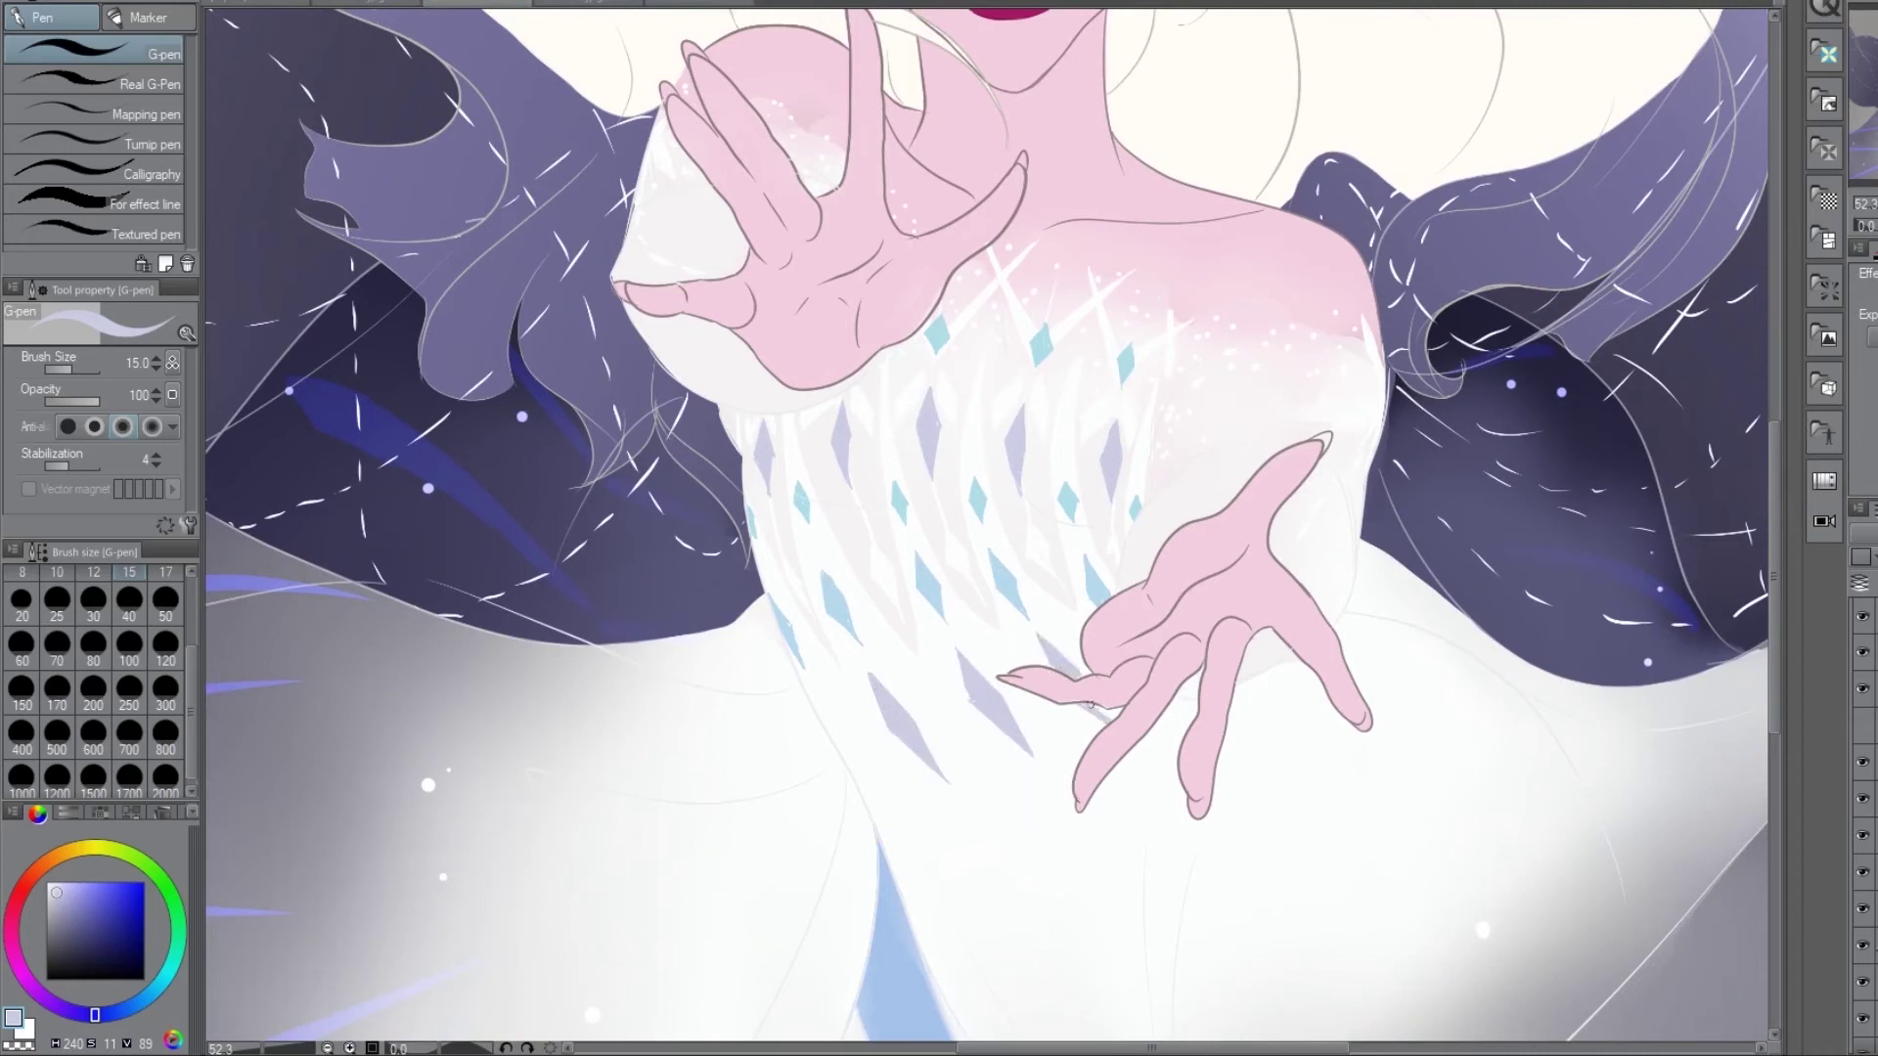
pyautogui.hotkey('ctrl', 'Tab')
pyautogui.hotkey('ctrl', 'Tab')
pyautogui.scroll(5, 939, 528)
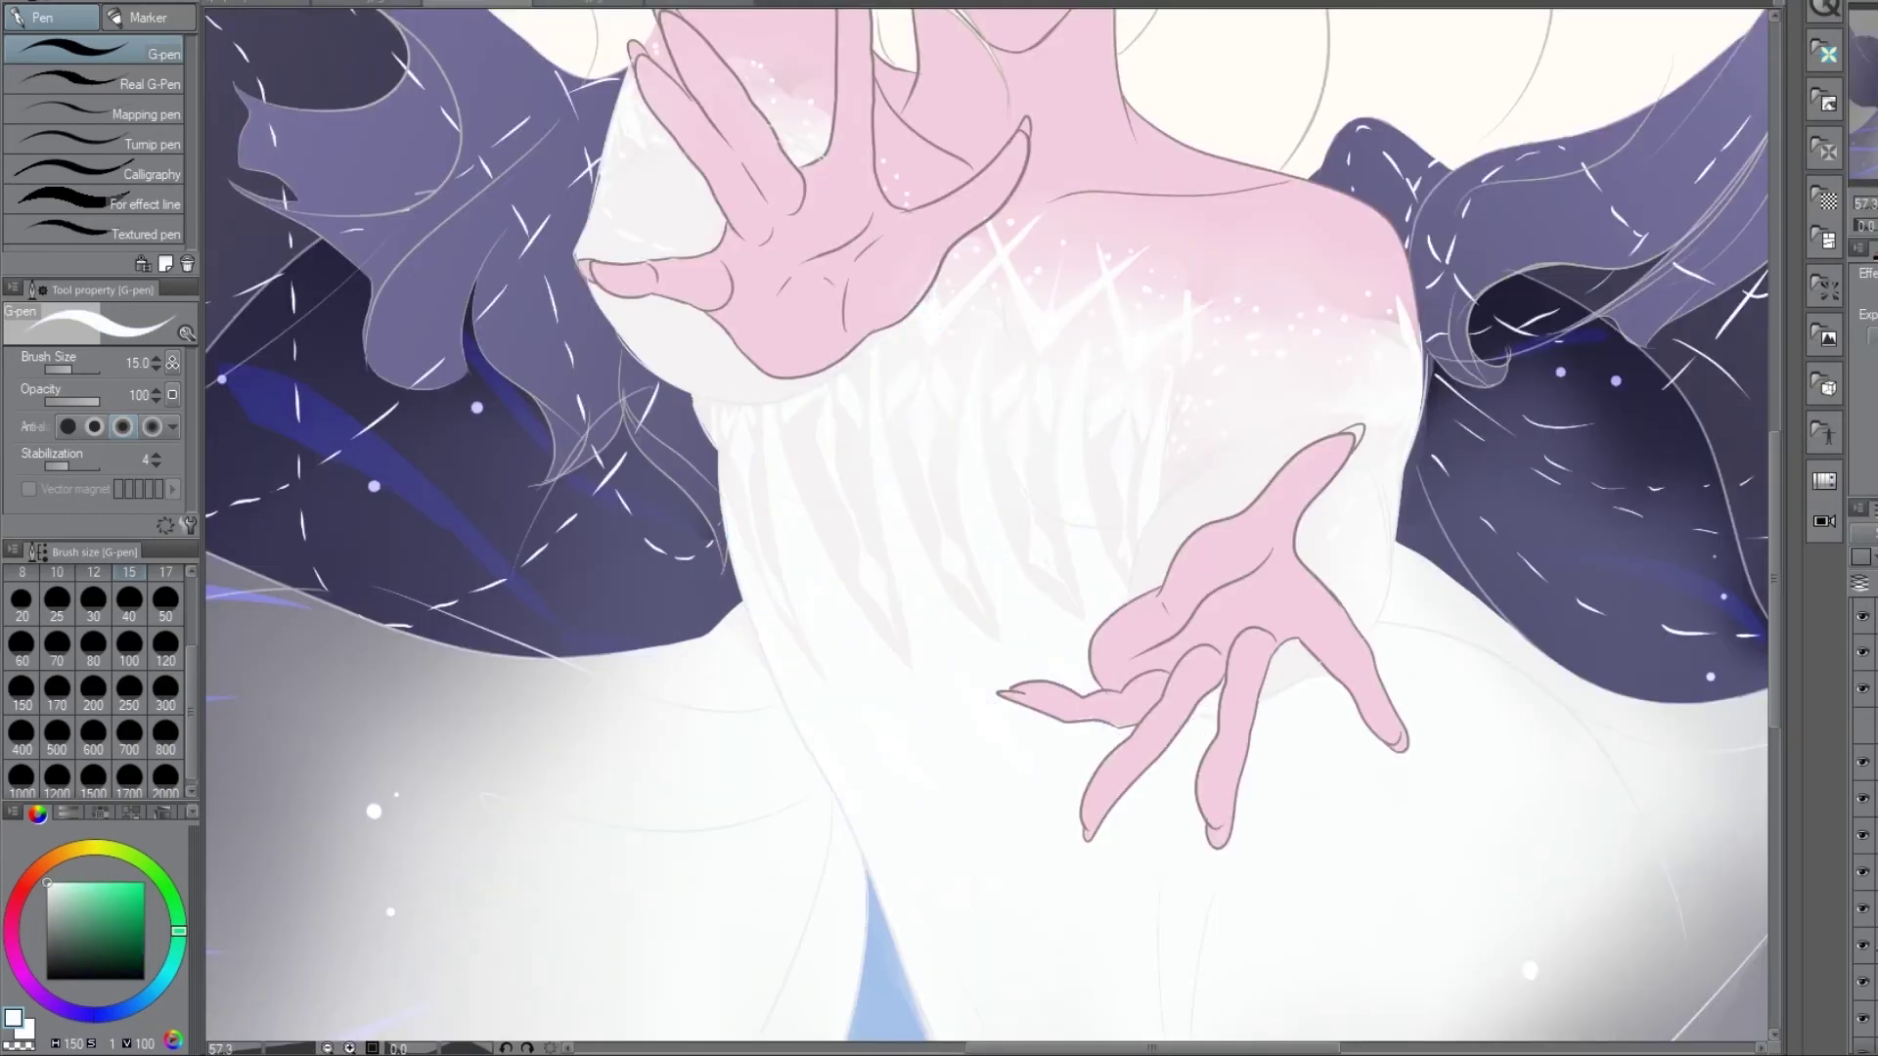
# - Try different blending modes on the bodice gem layer
pyautogui.hotkey('ctrl', 'z')
pyautogui.hotkey('ctrl', 'y')
pyautogui.hotkey('ctrl', 'z')
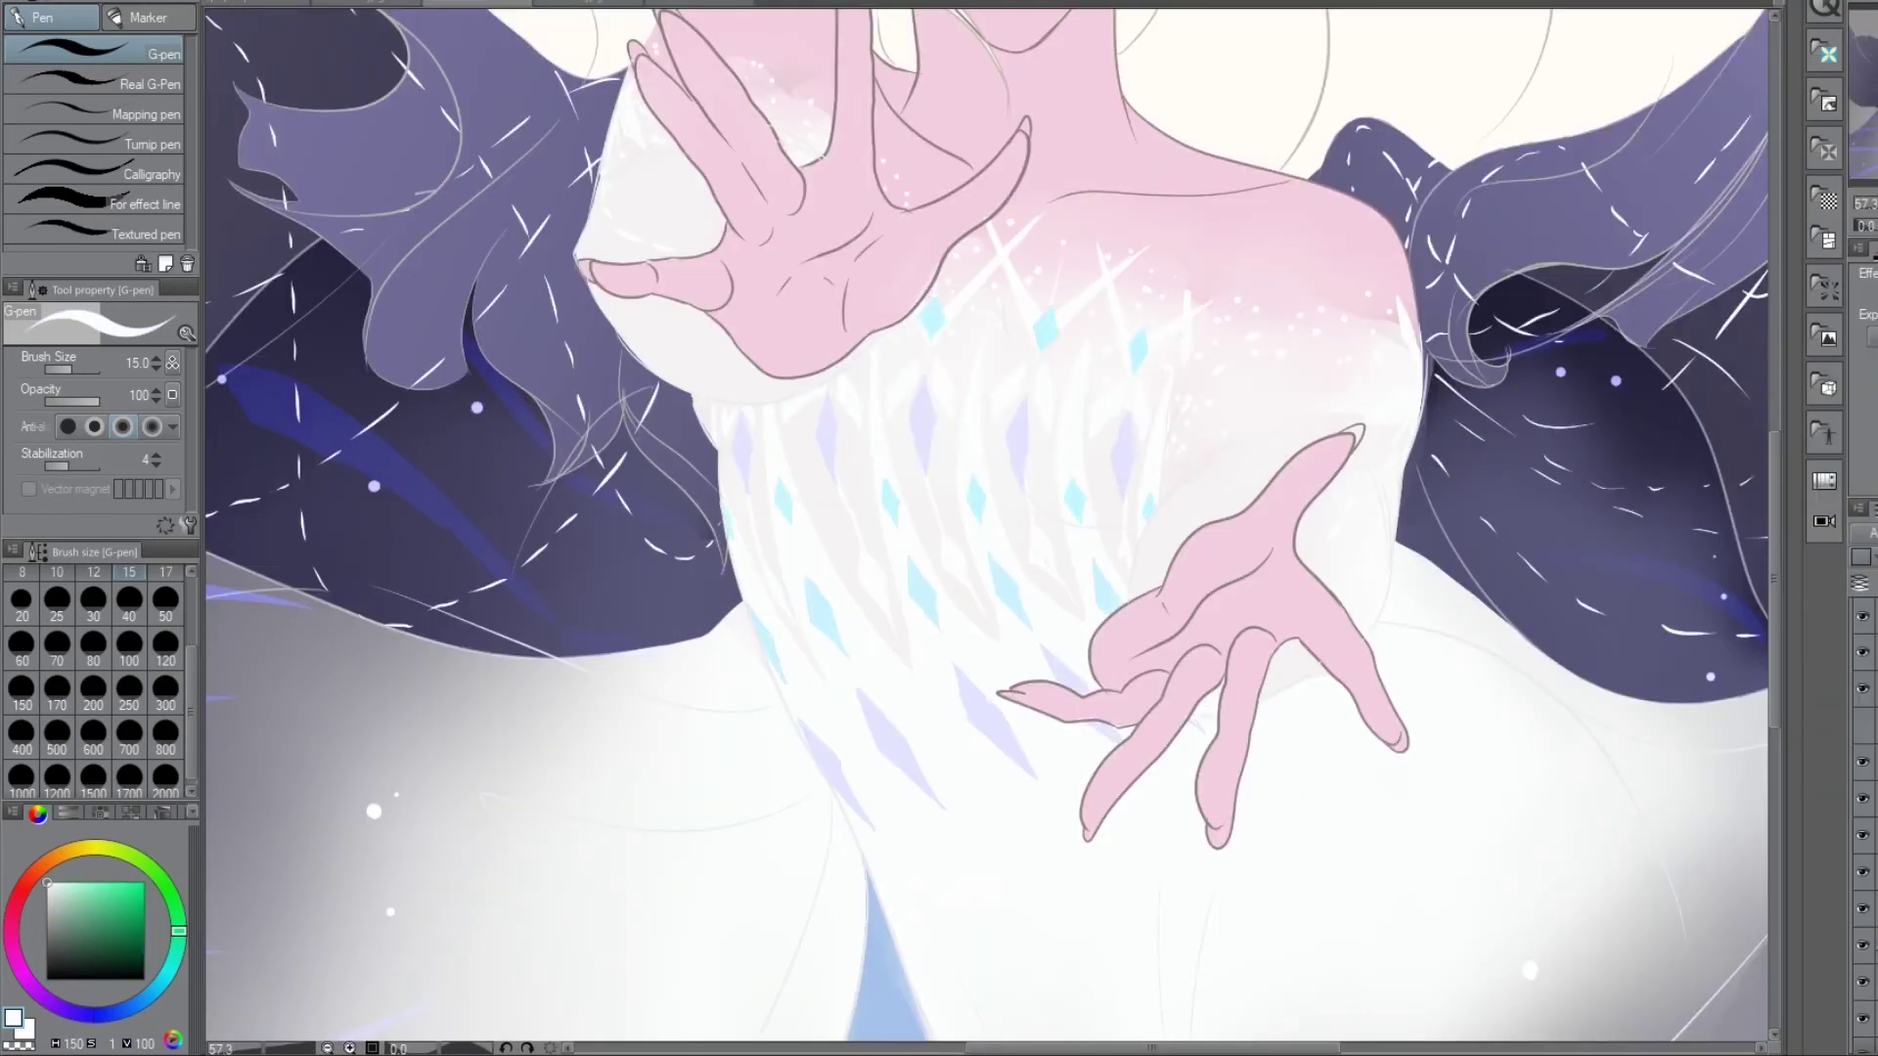
pyautogui.scroll(-4, 939, 528)
pyautogui.scroll(1, 1011, 467)
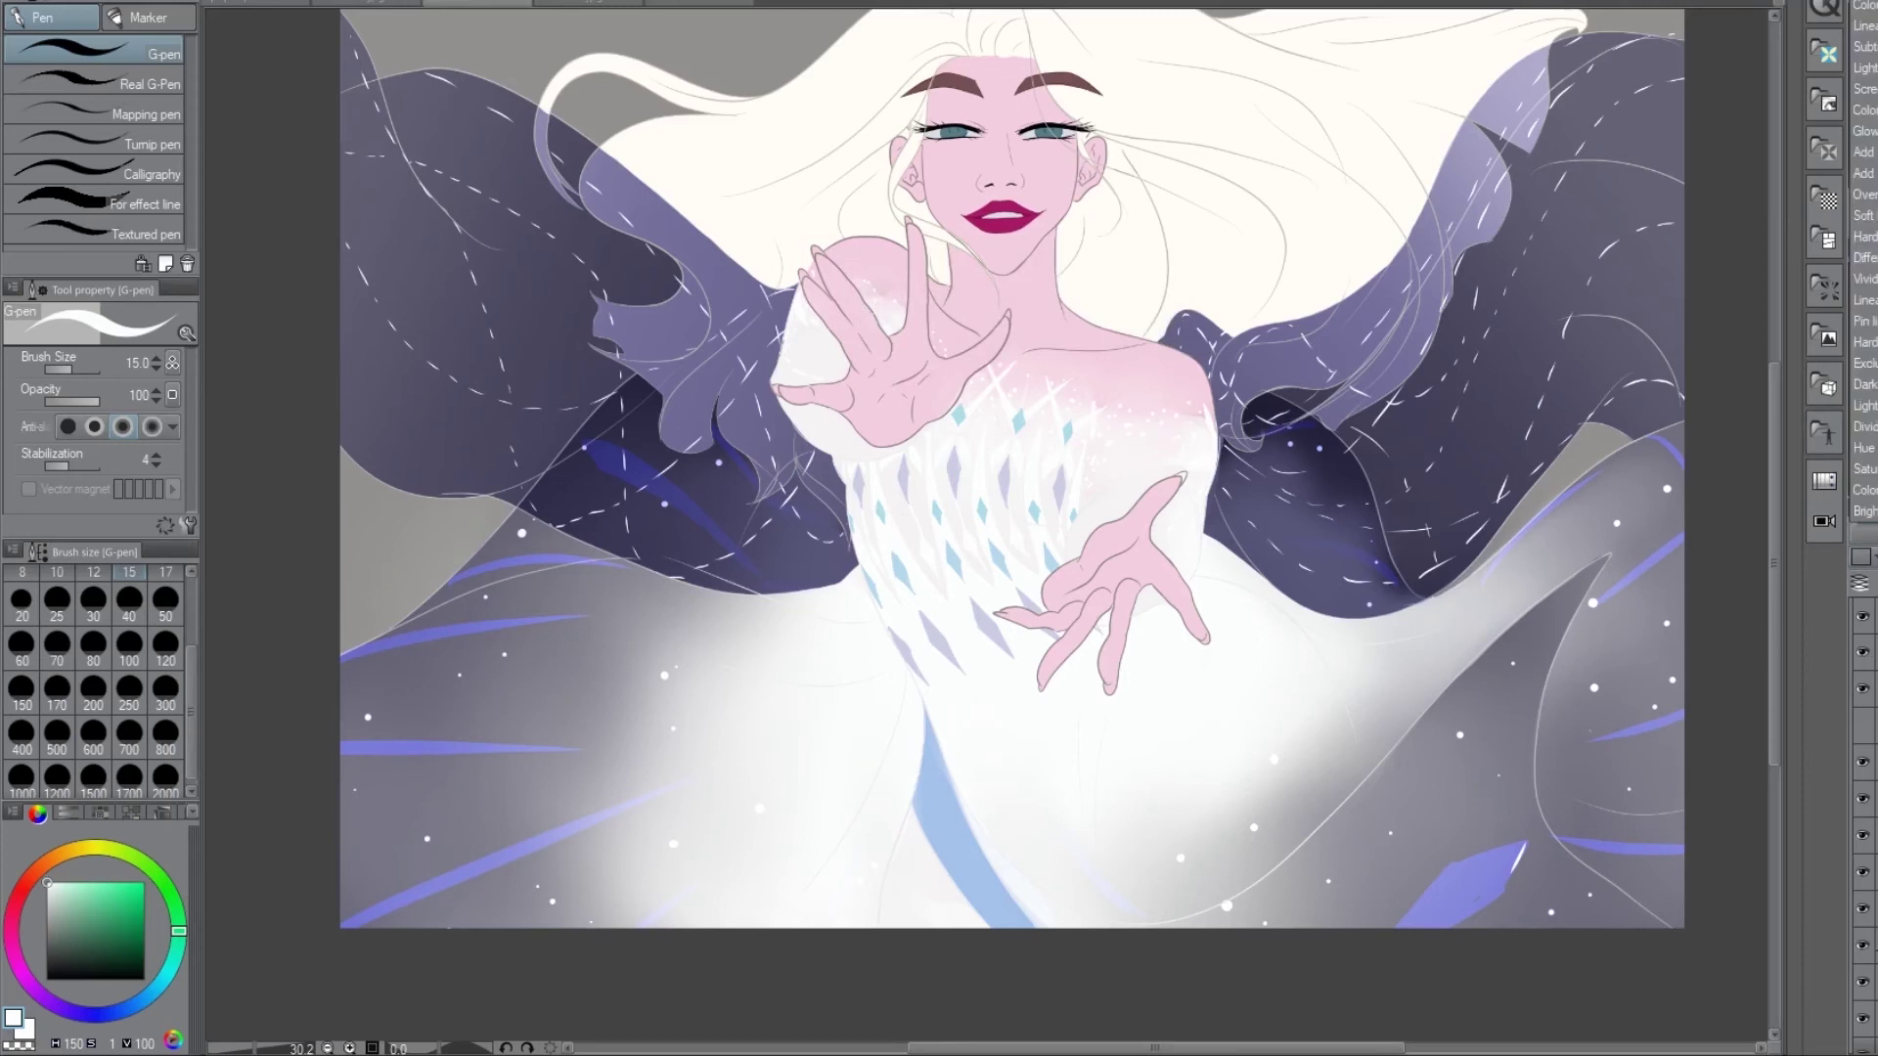
# - Draw small white outlined diamonds along the neckline and the raised arm's shoulder with the G-pen at size 15
pyautogui.scroll(3, 1168, 44)
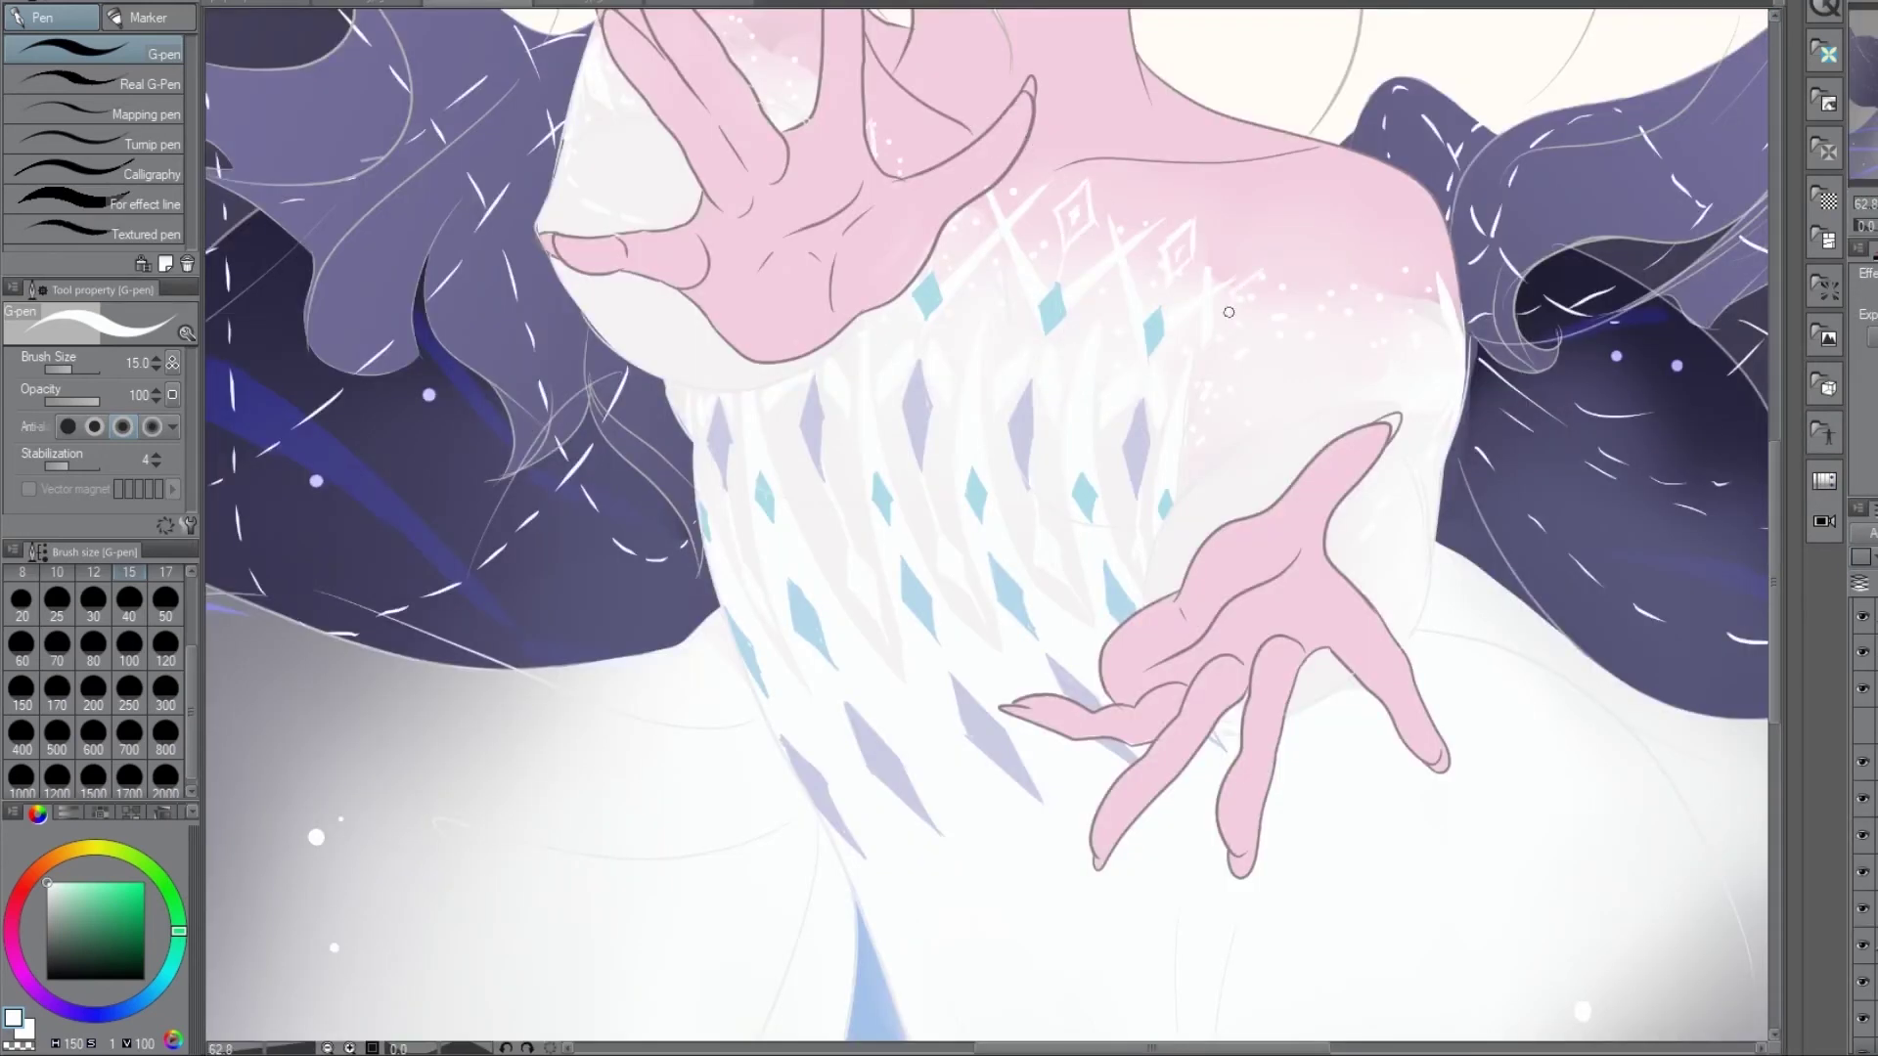
pyautogui.scroll(3, 1228, 312)
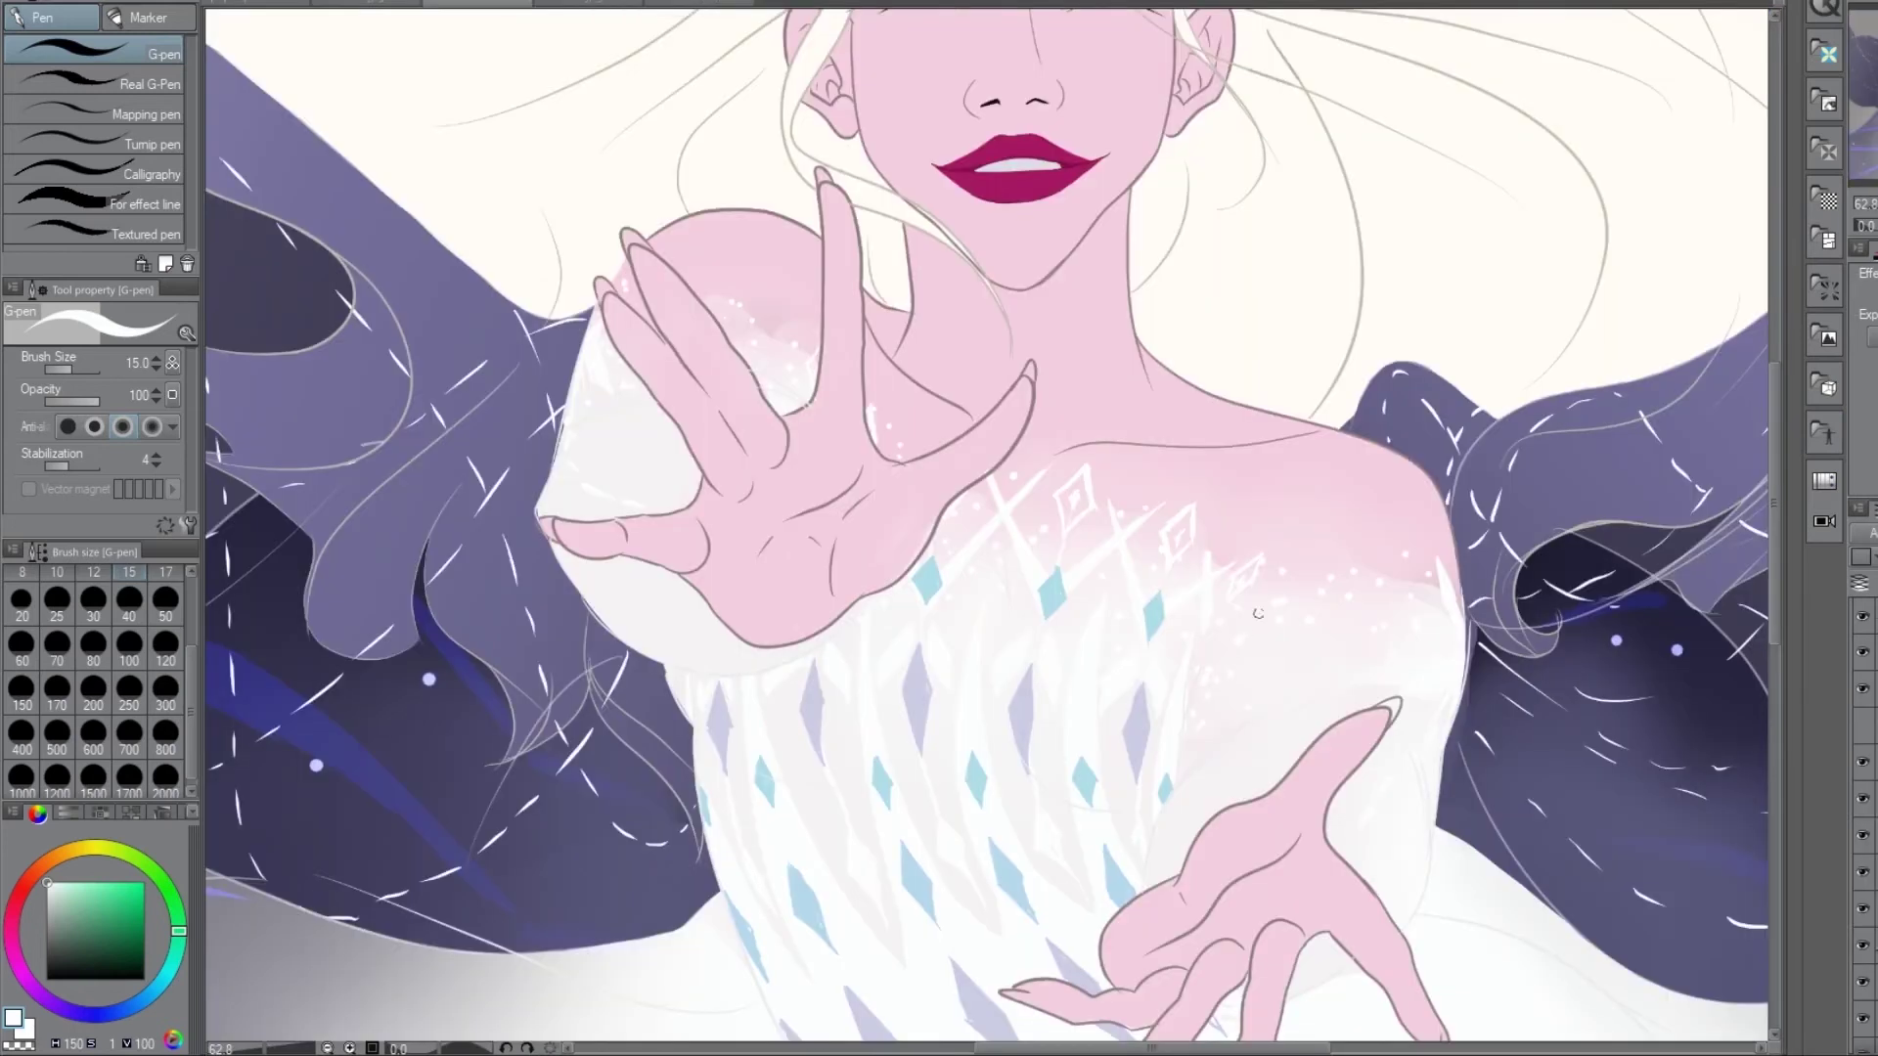
pyautogui.scroll(-3, 791, 340)
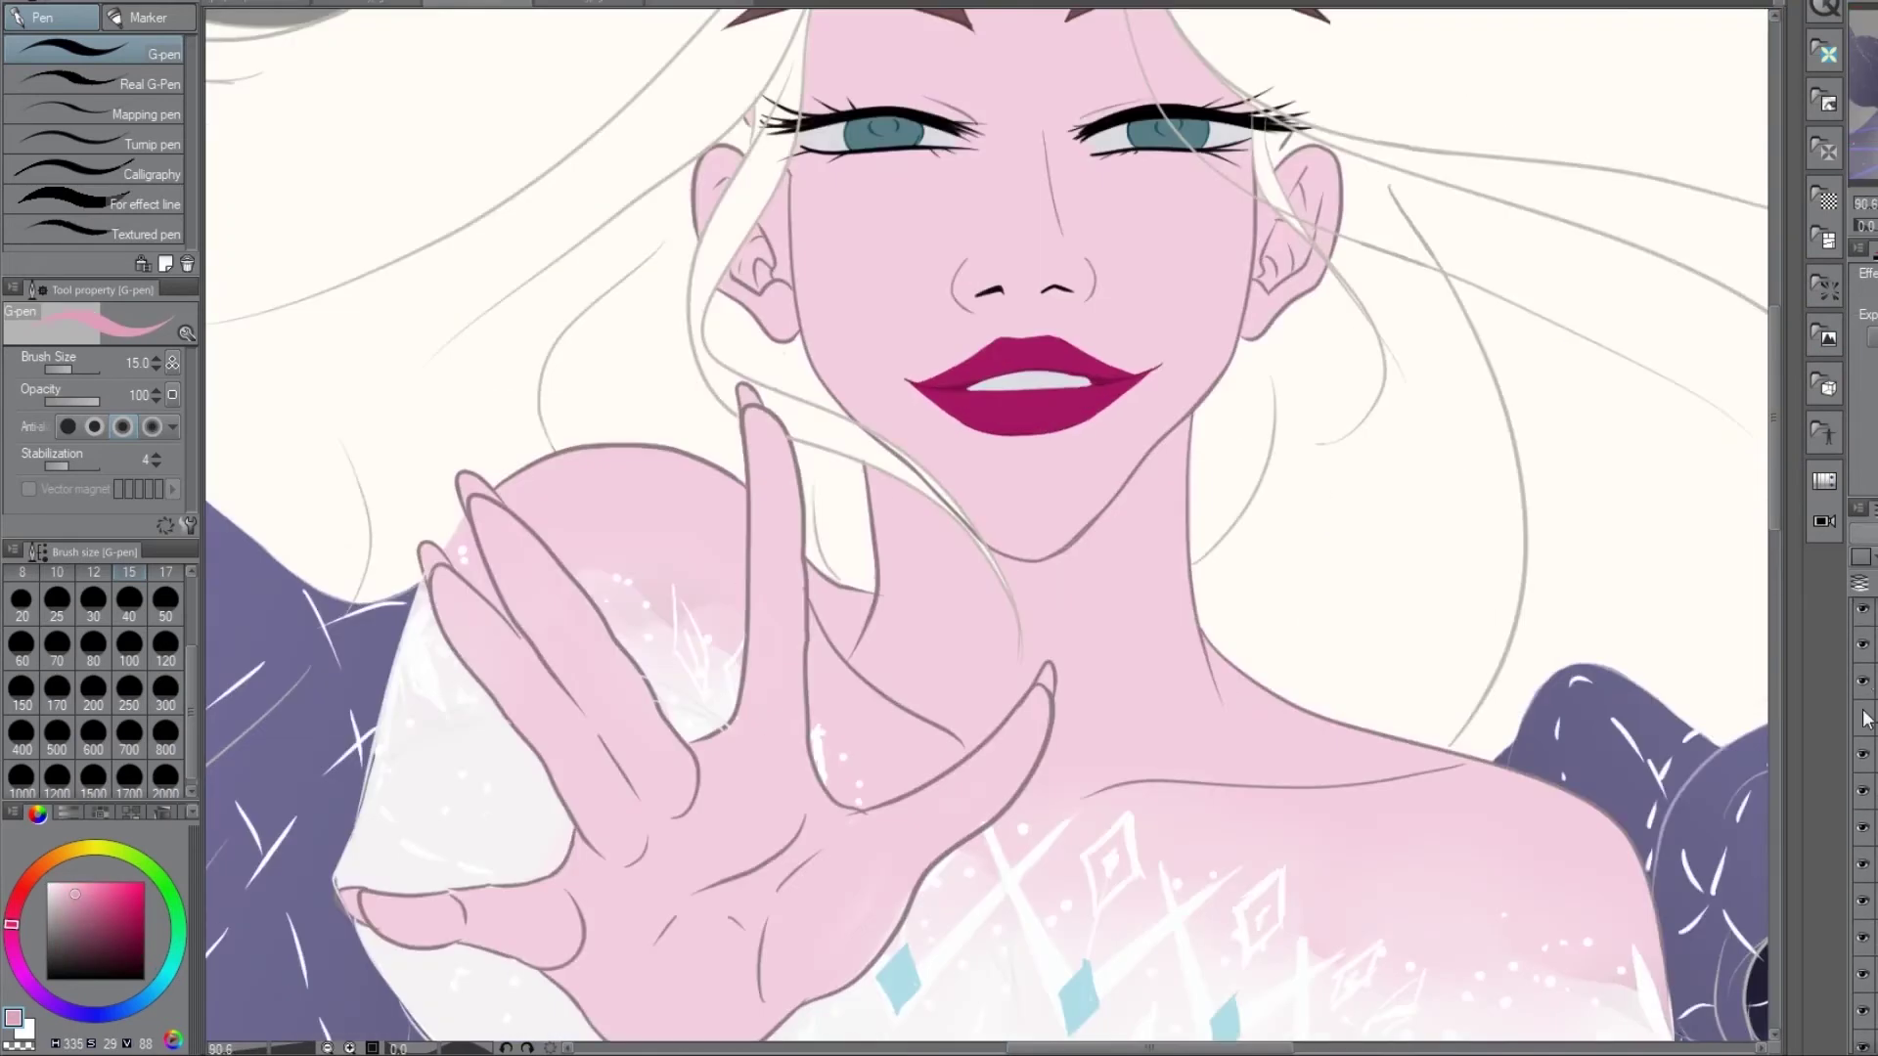
# - Paint darker pink shadows under the jaw and along the fingers and palm of the raised hand with the G-pen at size 40
pyautogui.click(1863, 719)
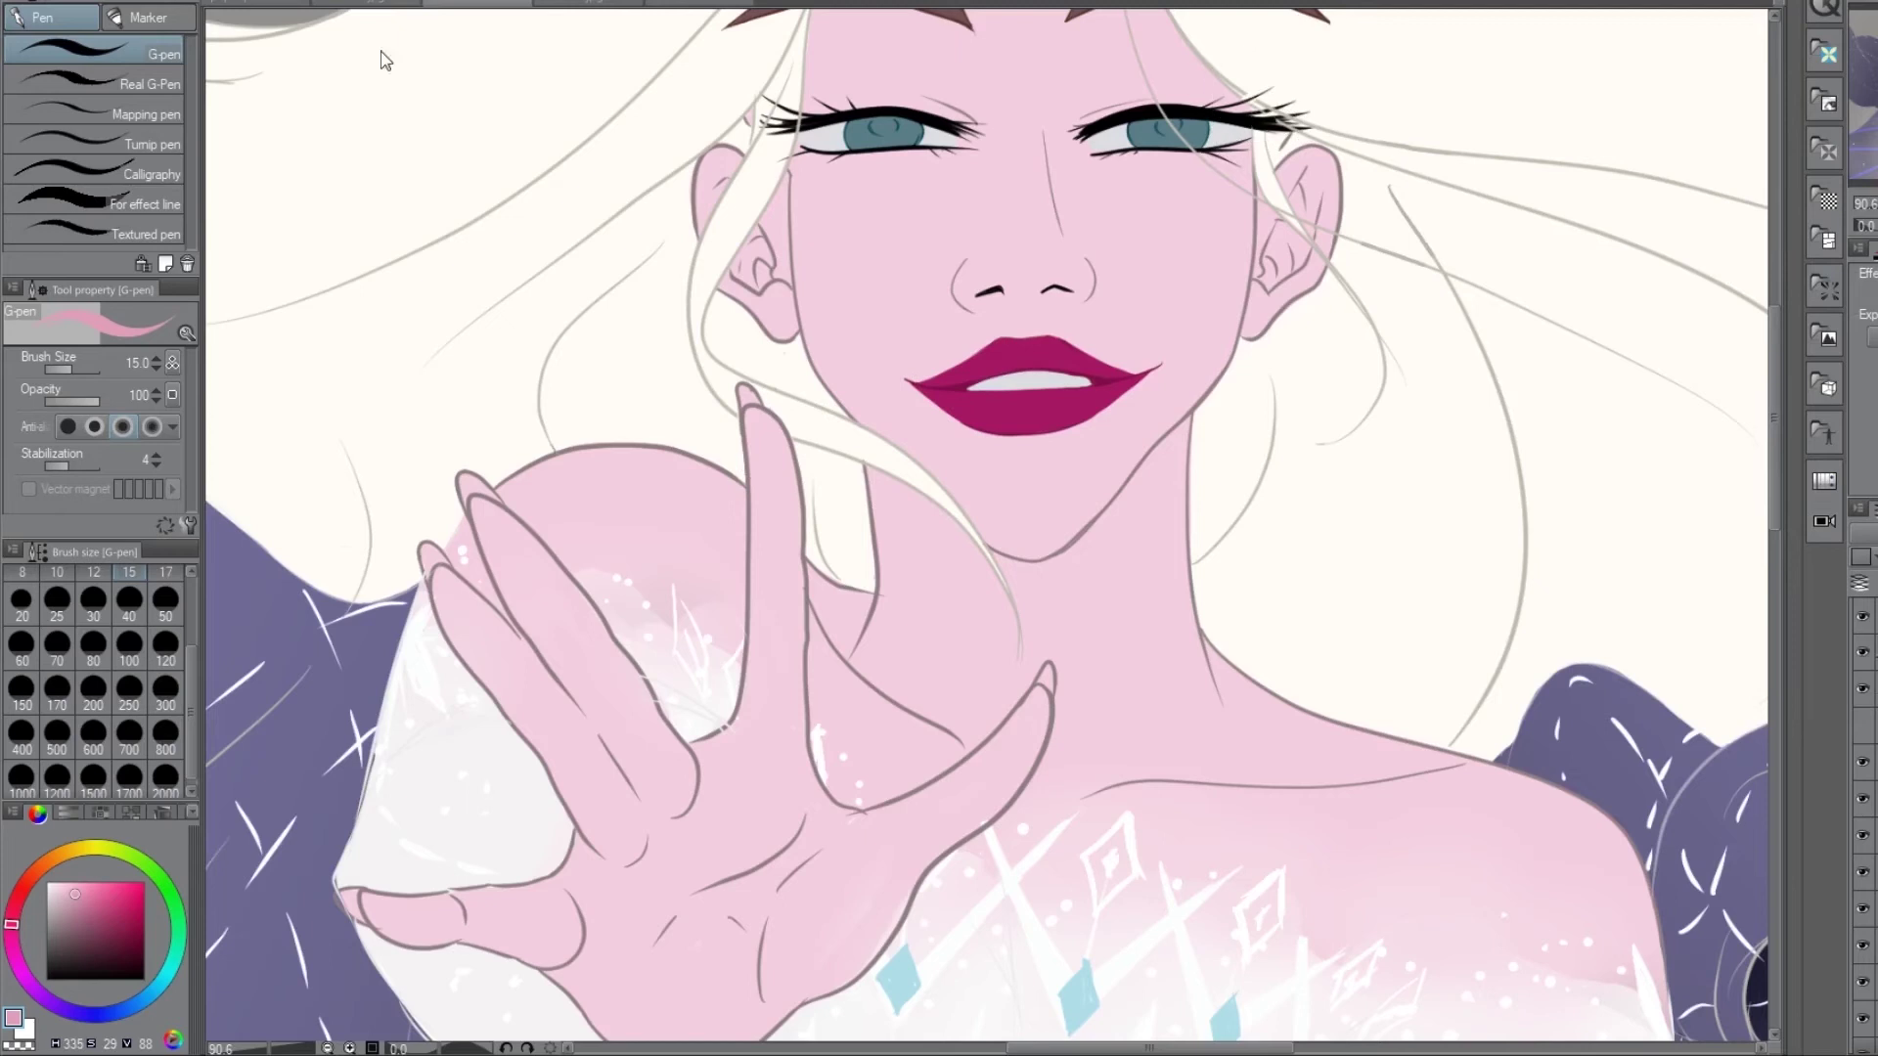
pyautogui.press('e')
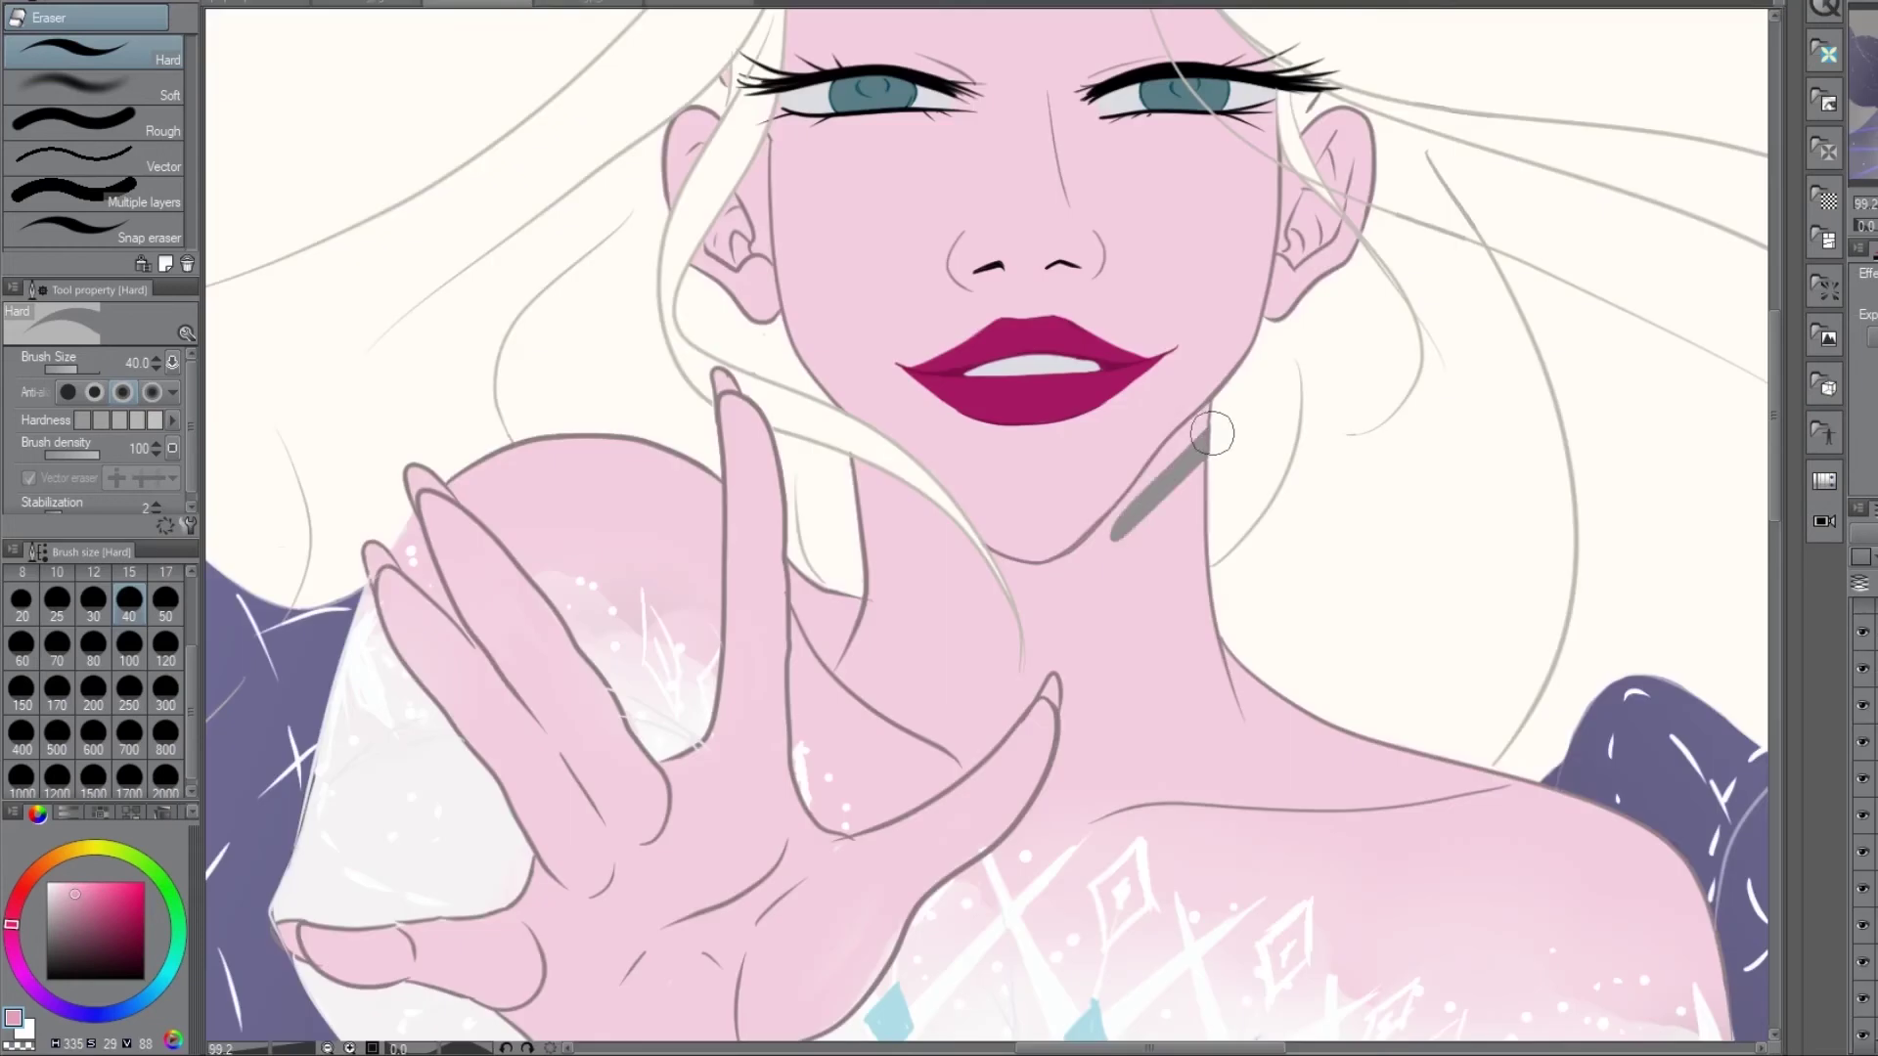
pyautogui.press('p')
pyautogui.moveTo(1107, 566)
pyautogui.mouseDown()
pyautogui.moveTo(1201, 440)
pyautogui.moveTo(929, 587)
pyautogui.moveTo(1026, 567)
pyautogui.moveTo(861, 616)
pyautogui.moveTo(1193, 489)
pyautogui.mouseUp()
pyautogui.moveTo(396, 485)
pyautogui.mouseDown()
pyautogui.moveTo(626, 846)
pyautogui.moveTo(729, 728)
pyautogui.mouseUp()
pyautogui.moveTo(729, 362); pyautogui.dragTo(729, 723)
pyautogui.moveTo(372, 538); pyautogui.dragTo(596, 905)
pyautogui.scroll(-5, 597, 880)
pyautogui.moveTo(797, 719)
pyautogui.mouseDown()
pyautogui.moveTo(875, 641)
pyautogui.moveTo(372, 646)
pyautogui.moveTo(833, 664)
pyautogui.moveTo(489, 320)
pyautogui.moveTo(947, 463)
pyautogui.mouseUp()
pyautogui.moveTo(489, 171); pyautogui.dragTo(415, 235)
# - Paint darker pink shadows on the neck, collarbone, shoulders and lower hand with the G-pen at size 40
pyautogui.moveTo(1062, 504)
pyautogui.mouseDown()
pyautogui.moveTo(1516, 460)
pyautogui.moveTo(1256, 511)
pyautogui.mouseUp()
pyautogui.scroll(-7, 1341, 377)
pyautogui.moveTo(1467, 225); pyautogui.dragTo(1384, 293)
pyautogui.moveTo(1588, 470)
pyautogui.mouseDown()
pyautogui.moveTo(1276, 802)
pyautogui.moveTo(1159, 890)
pyautogui.moveTo(1408, 870)
pyautogui.mouseUp()
pyautogui.scroll(-5, 1408, 870)
pyautogui.moveTo(1413, 792)
pyautogui.mouseDown()
pyautogui.moveTo(1444, 509)
pyautogui.moveTo(1408, 536)
pyautogui.mouseUp()
pyautogui.moveTo(1616, 592); pyautogui.dragTo(1632, 665)
pyautogui.moveTo(1272, 687); pyautogui.dragTo(1230, 706)
pyautogui.moveTo(1310, 616); pyautogui.dragTo(1286, 631)
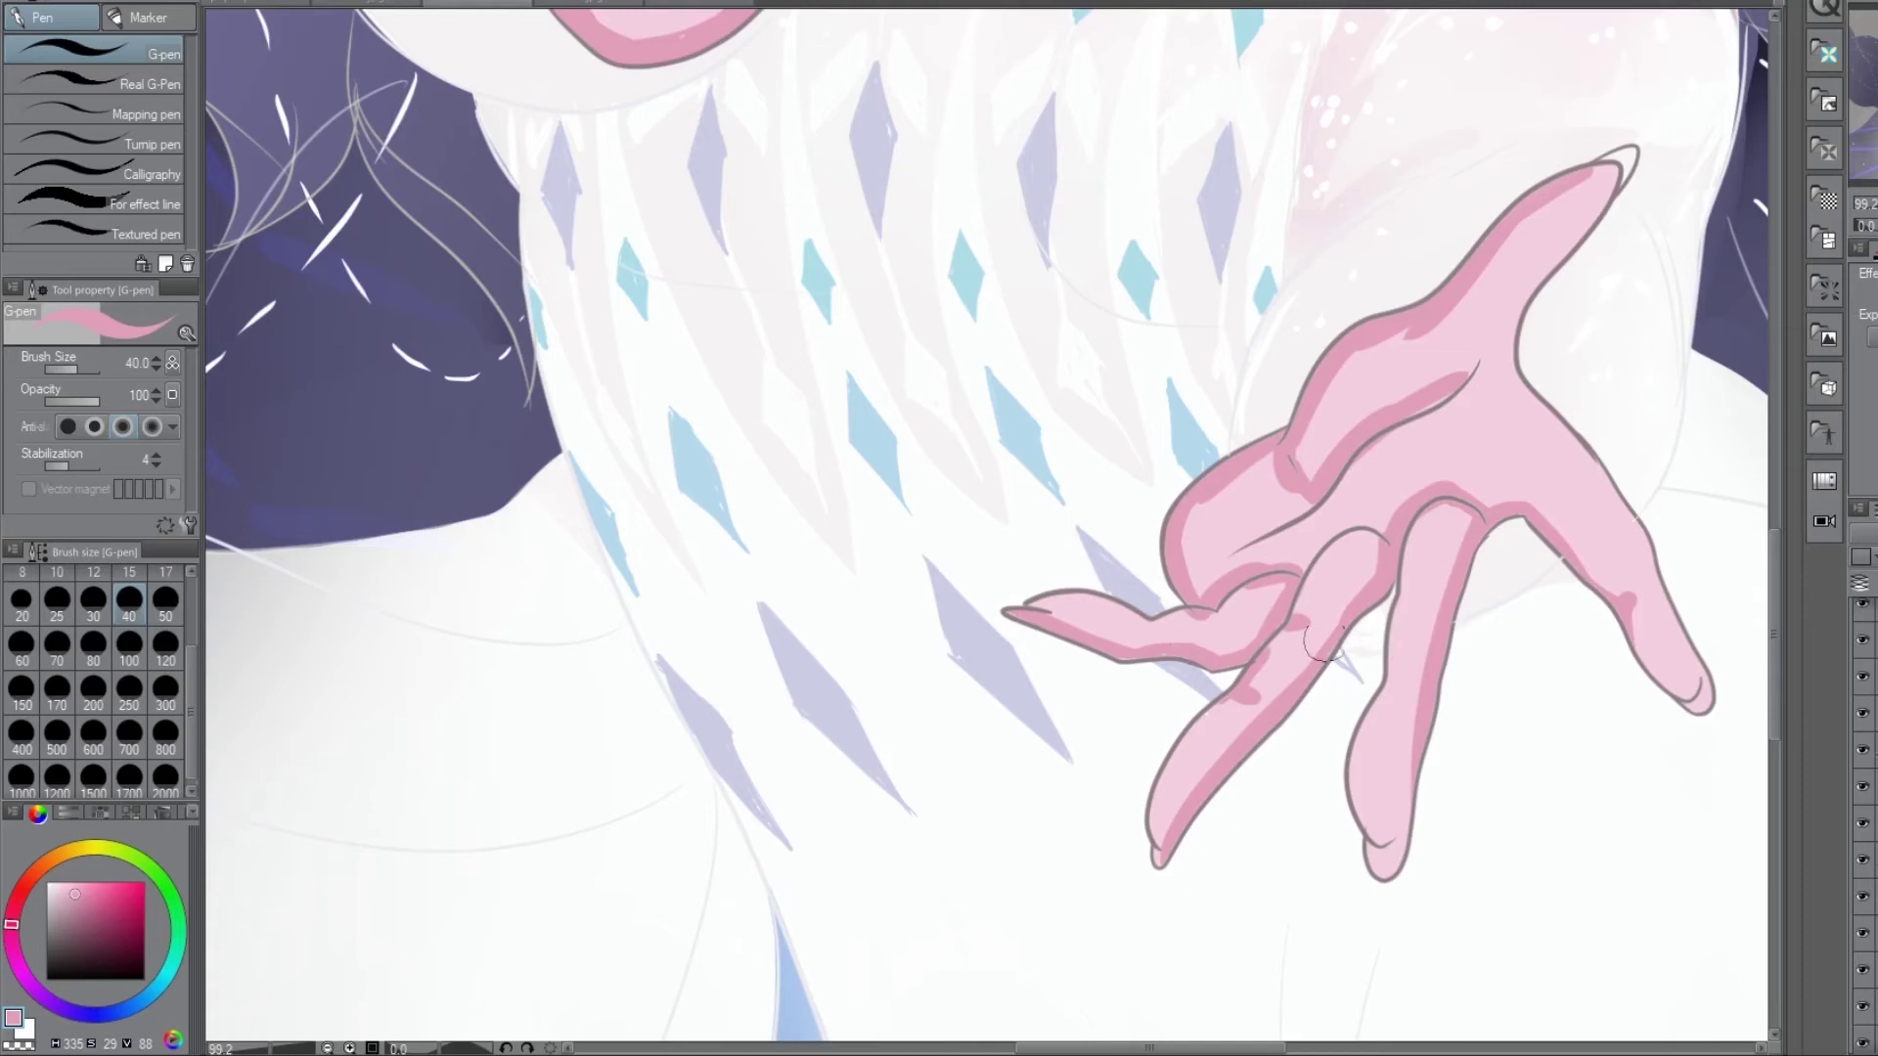
# - Soften the pink shadows on both hands, the shoulders, collarbone and neck with the Blend tool at size 40
pyautogui.press('j')
pyautogui.moveTo(1238, 698)
pyautogui.mouseDown()
pyautogui.moveTo(1224, 756)
pyautogui.moveTo(1267, 625)
pyautogui.moveTo(1261, 473)
pyautogui.moveTo(1271, 566)
pyautogui.moveTo(1382, 546)
pyautogui.moveTo(1414, 401)
pyautogui.mouseUp()
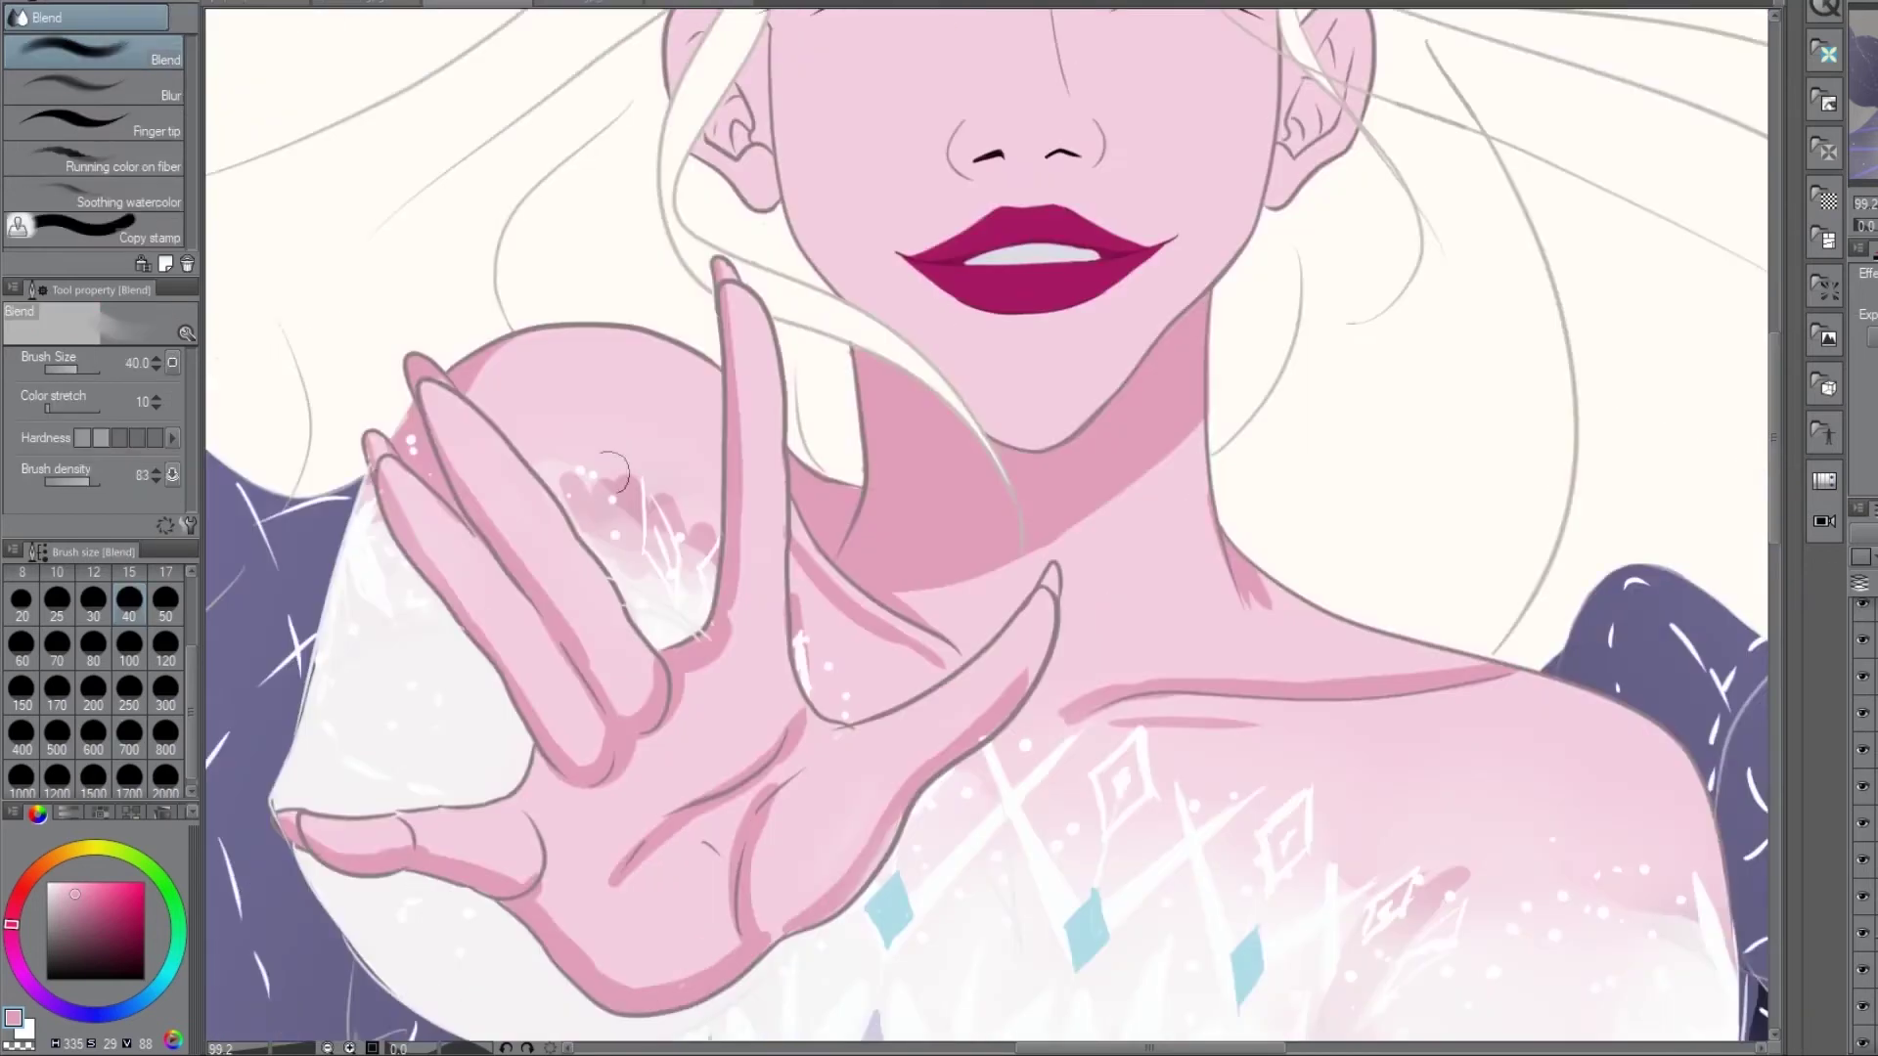
pyautogui.moveTo(538, 587)
pyautogui.mouseDown()
pyautogui.moveTo(724, 469)
pyautogui.moveTo(842, 587)
pyautogui.moveTo(999, 572)
pyautogui.moveTo(861, 822)
pyautogui.moveTo(509, 920)
pyautogui.mouseUp()
pyautogui.moveTo(1076, 695); pyautogui.dragTo(1476, 675)
pyautogui.moveTo(1427, 851); pyautogui.dragTo(1486, 880)
pyautogui.moveTo(1027, 392); pyautogui.dragTo(889, 545)
# - Paint pink shadows in the ears, along the face edges, around the eyes and nose, and under the lower lip with the G-pen at size 40
pyautogui.press('p')
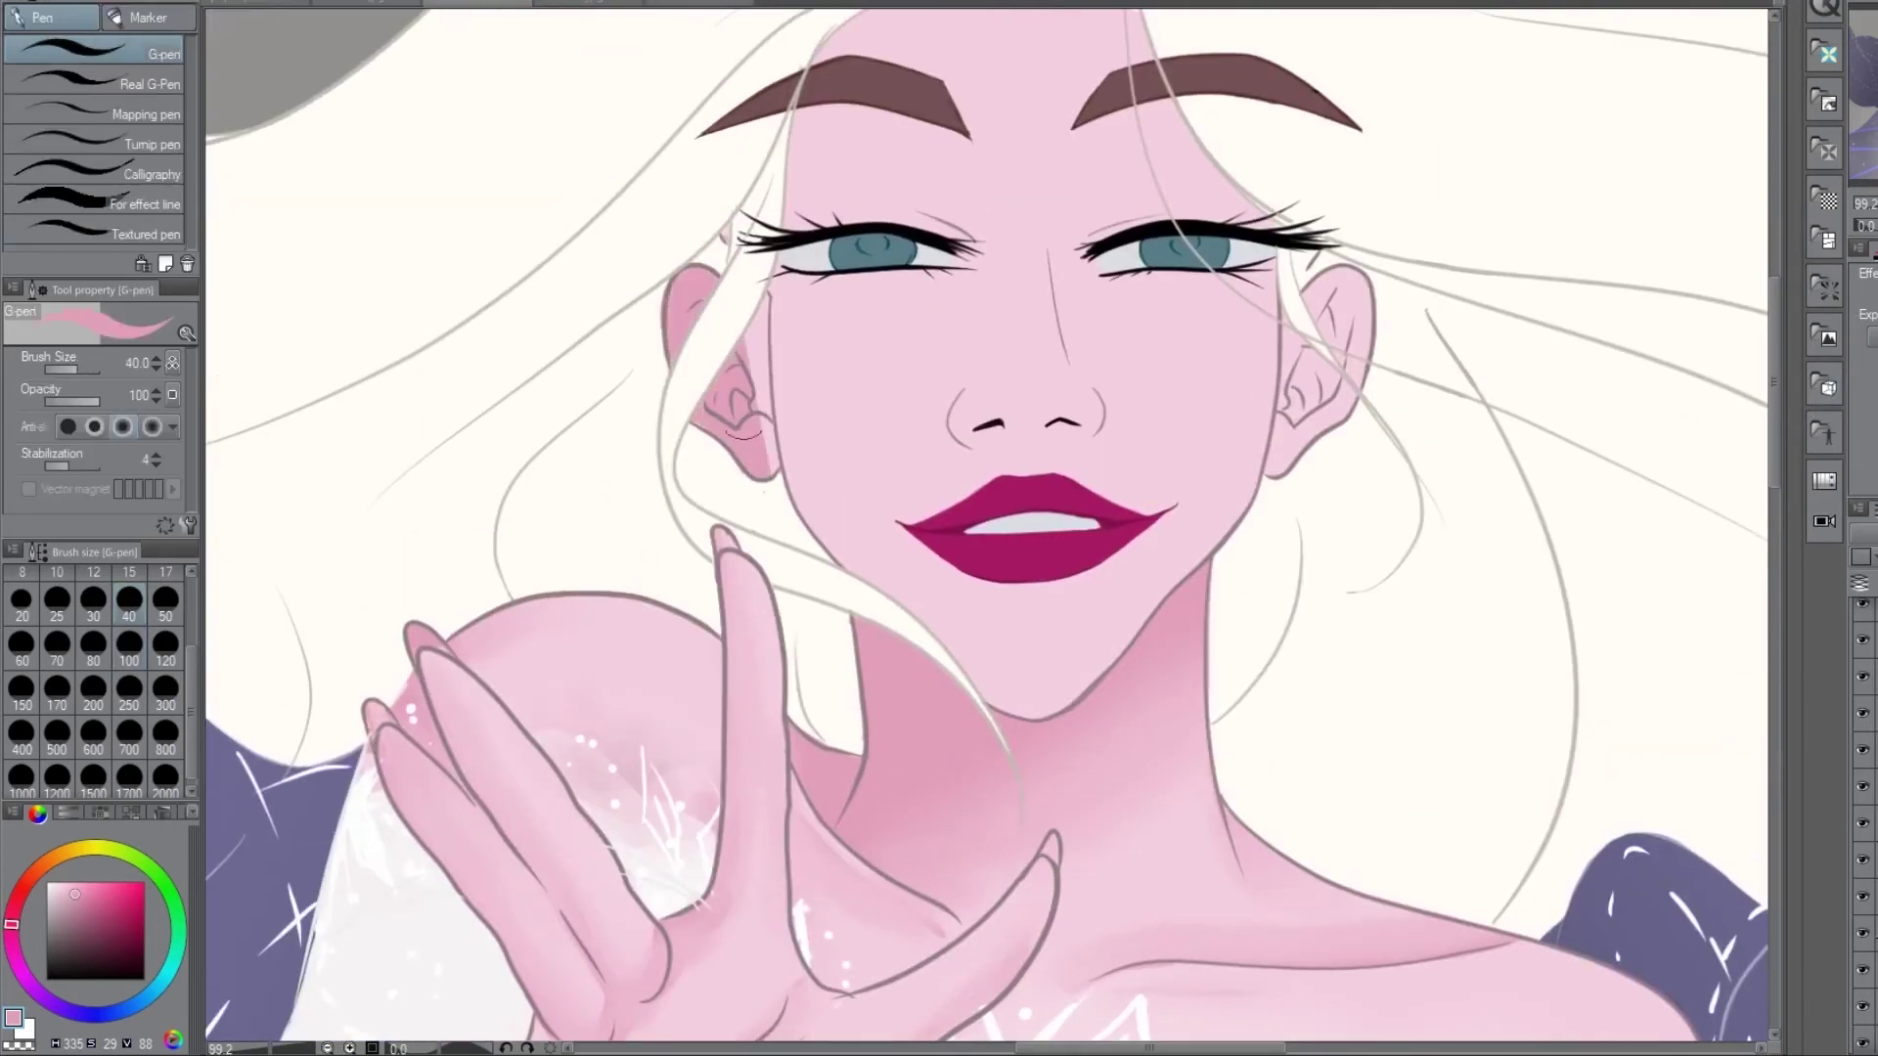
pyautogui.moveTo(782, 269)
pyautogui.mouseDown()
pyautogui.moveTo(851, 577)
pyautogui.moveTo(1047, 606)
pyautogui.mouseUp()
pyautogui.moveTo(958, 391)
pyautogui.mouseDown()
pyautogui.moveTo(1096, 411)
pyautogui.moveTo(983, 250)
pyautogui.mouseUp()
pyautogui.moveTo(1272, 264); pyautogui.dragTo(1300, 460)
pyautogui.moveTo(1340, 323); pyautogui.dragTo(1280, 293)
pyautogui.moveTo(1261, 230); pyautogui.dragTo(1198, 147)
pyautogui.moveTo(1091, 205); pyautogui.dragTo(1125, 283)
pyautogui.moveTo(983, 249); pyautogui.dragTo(959, 191)
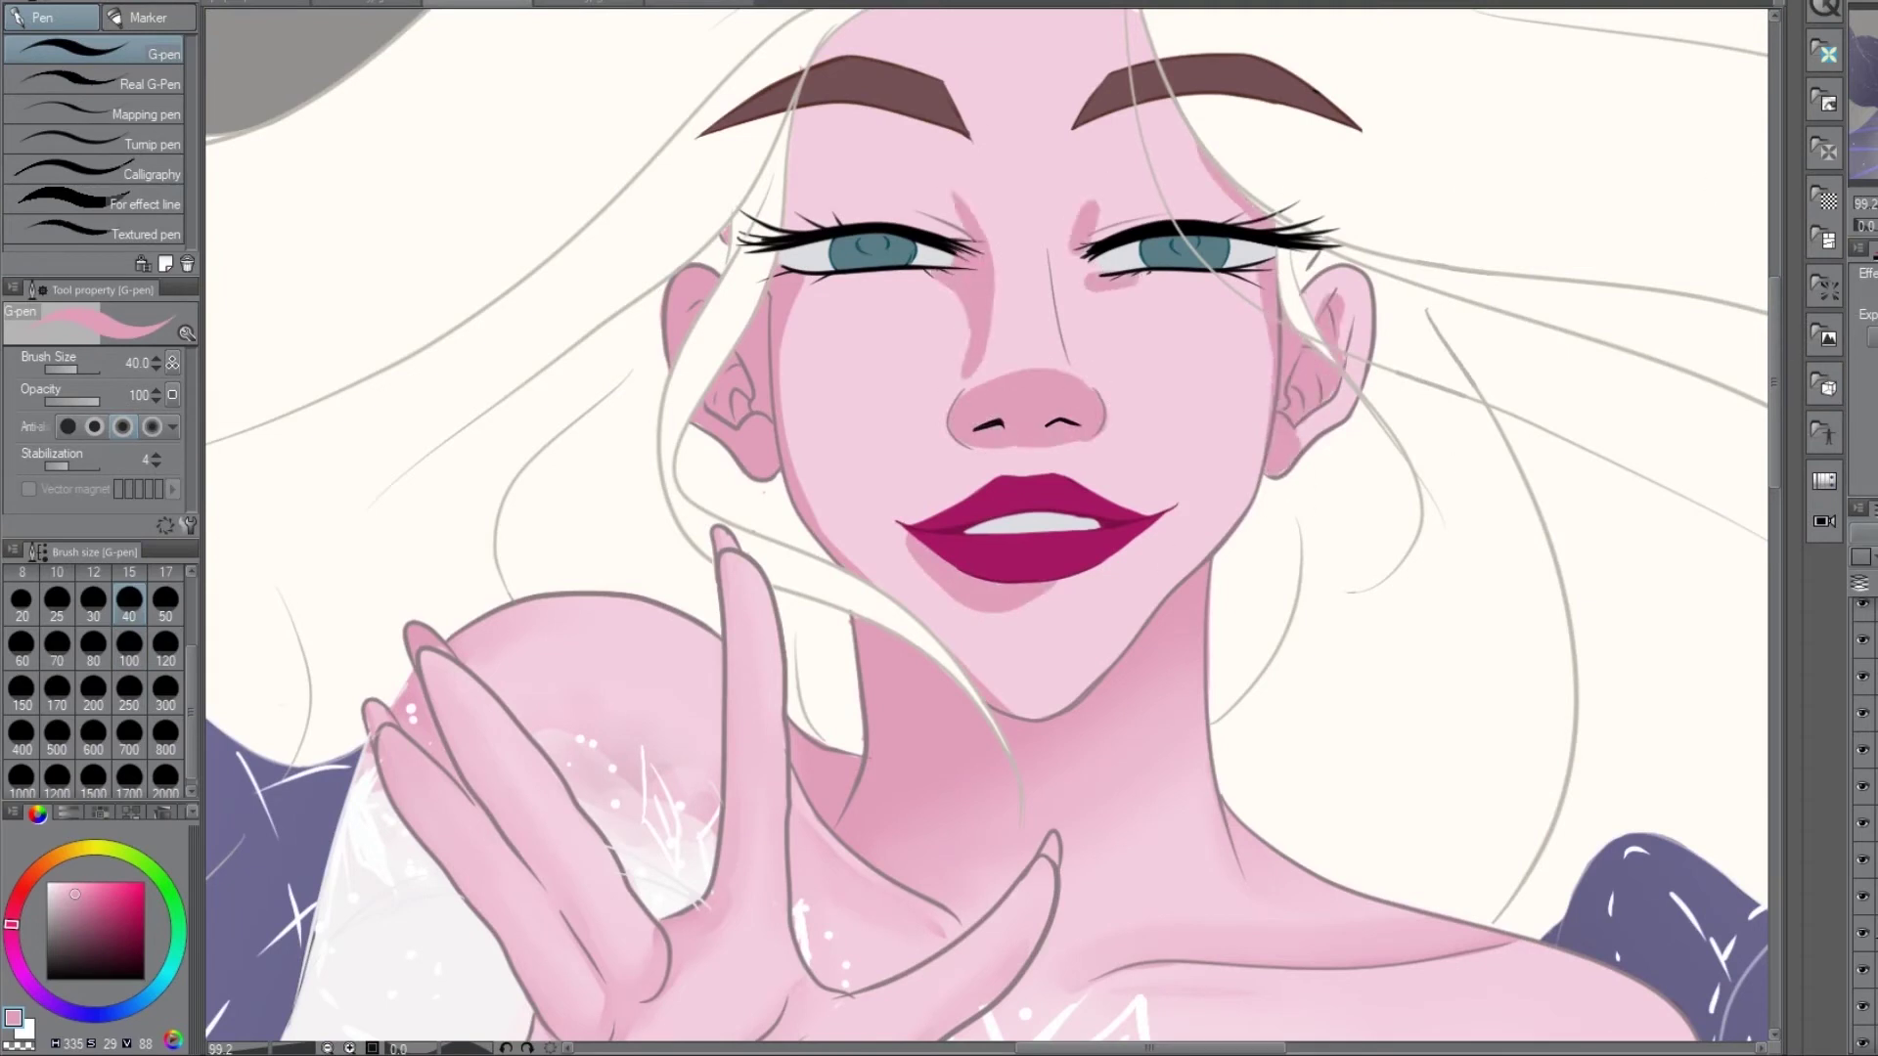
pyautogui.scroll(3, 1332, 389)
pyautogui.moveTo(1198, 313); pyautogui.dragTo(1213, 426)
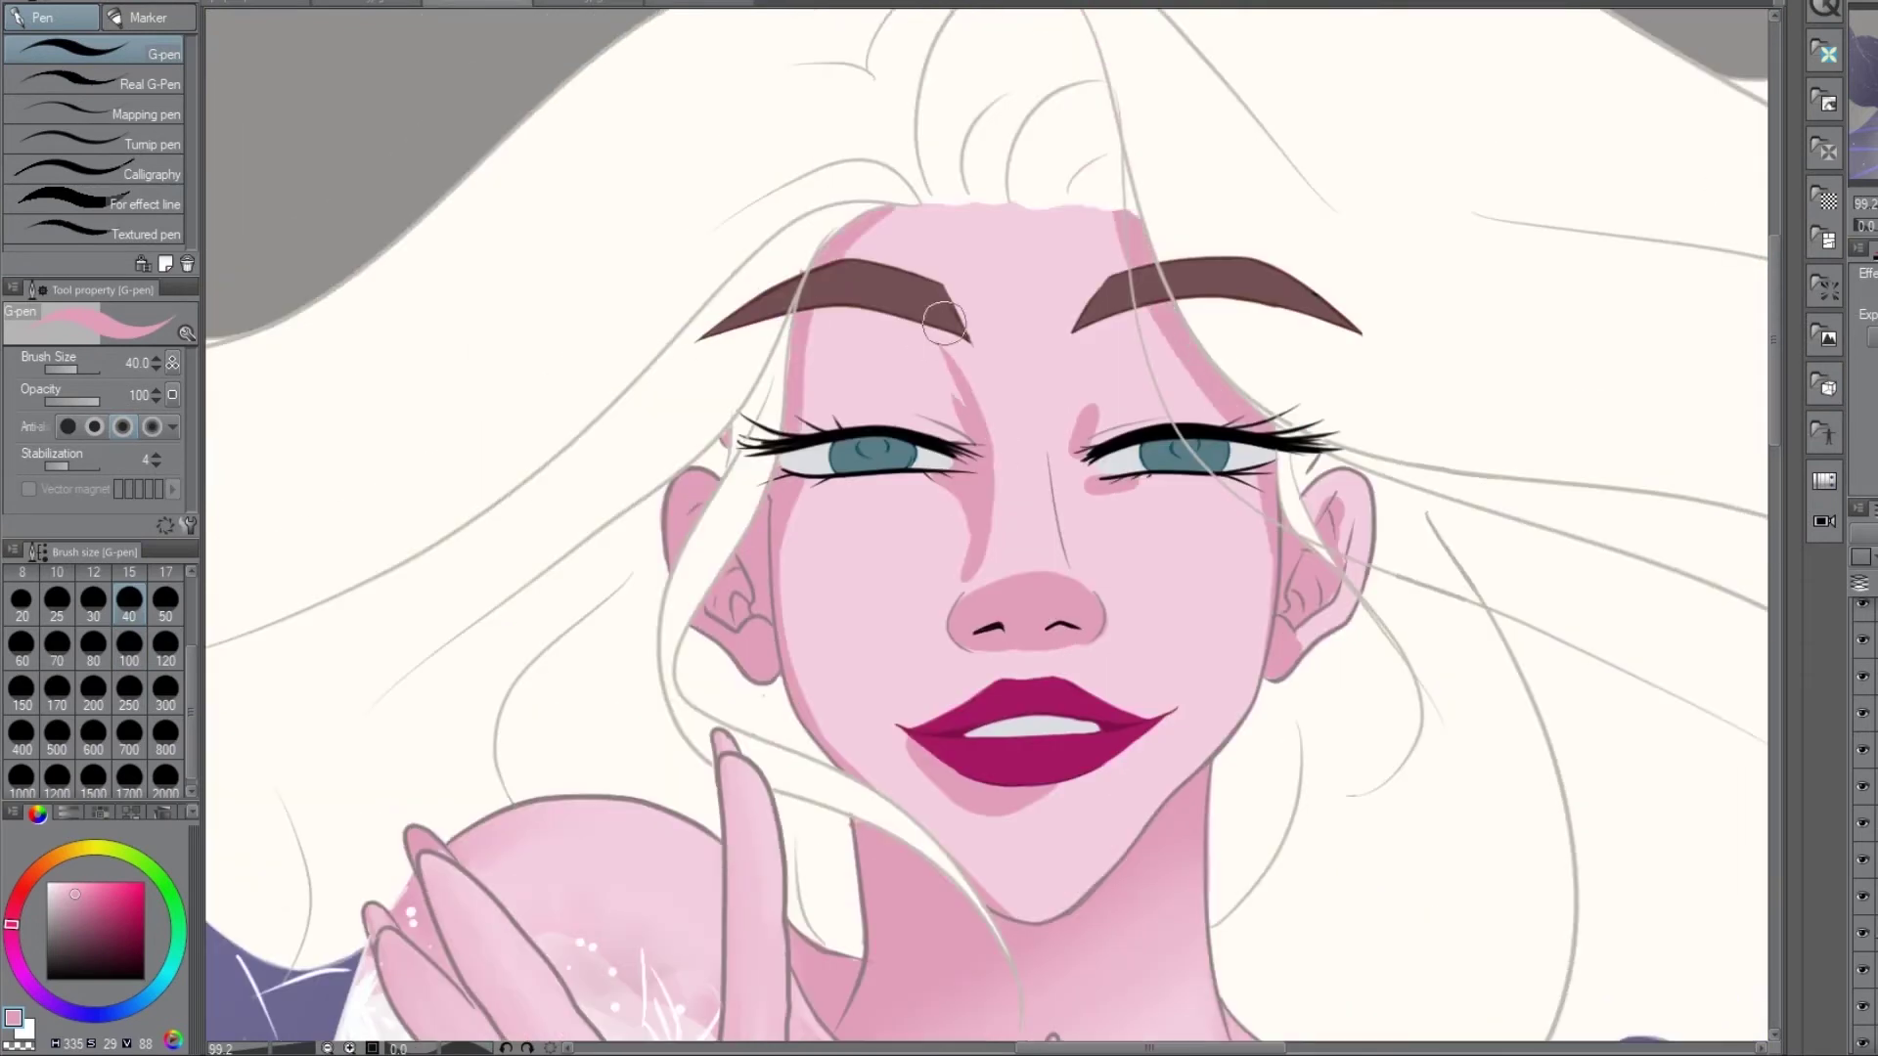
pyautogui.moveTo(978, 308); pyautogui.dragTo(949, 455)
# - Soften the pink shadows on the cheeks, nose, eyelids and forehead with the Blend tool at size 40
pyautogui.press('j')
pyautogui.moveTo(792, 484); pyautogui.dragTo(1017, 797)
pyautogui.moveTo(978, 587)
pyautogui.mouseDown()
pyautogui.moveTo(1086, 621)
pyautogui.moveTo(939, 342)
pyautogui.mouseUp()
pyautogui.moveTo(1056, 401); pyautogui.dragTo(1125, 484)
pyautogui.moveTo(1154, 323); pyautogui.dragTo(1227, 421)
pyautogui.moveTo(1056, 586); pyautogui.dragTo(1088, 611)
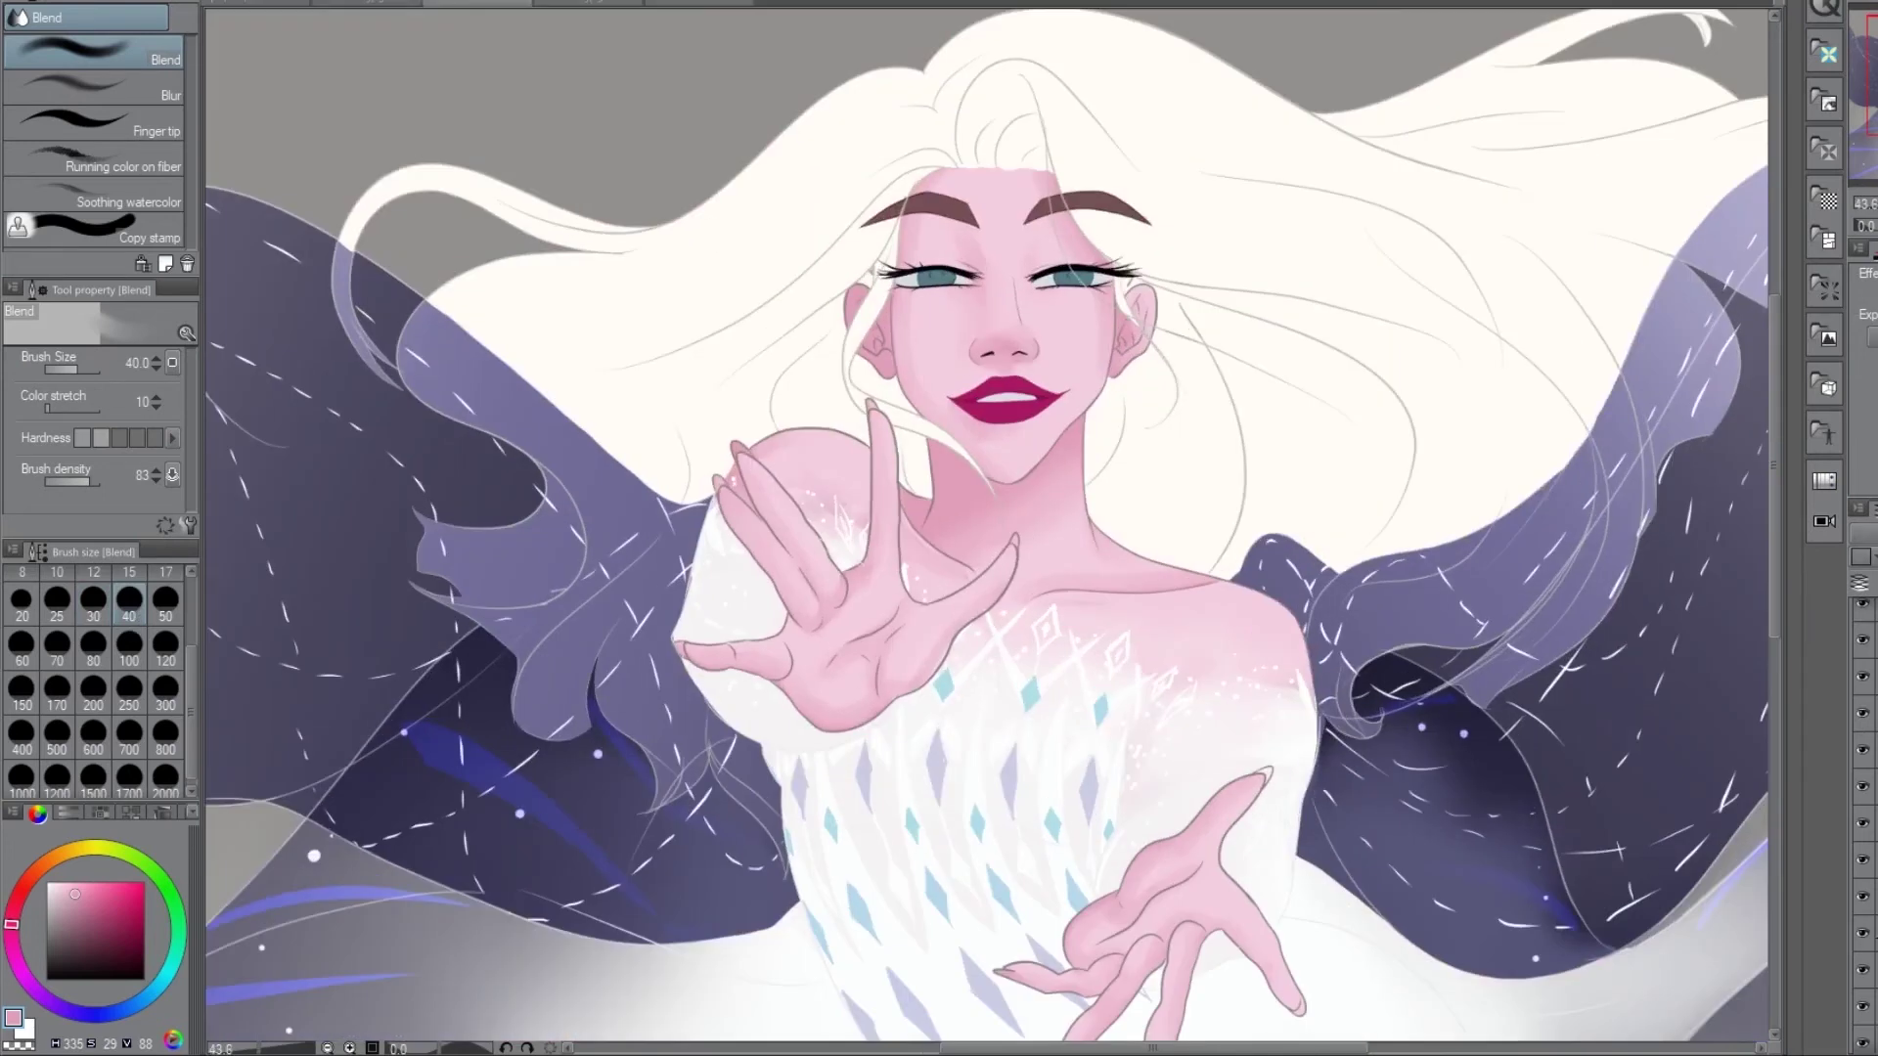
# - Add deeper pink shadows in the ears, under the nose and beneath the jaw, and blend them into the skin
pyautogui.click(718, 2)
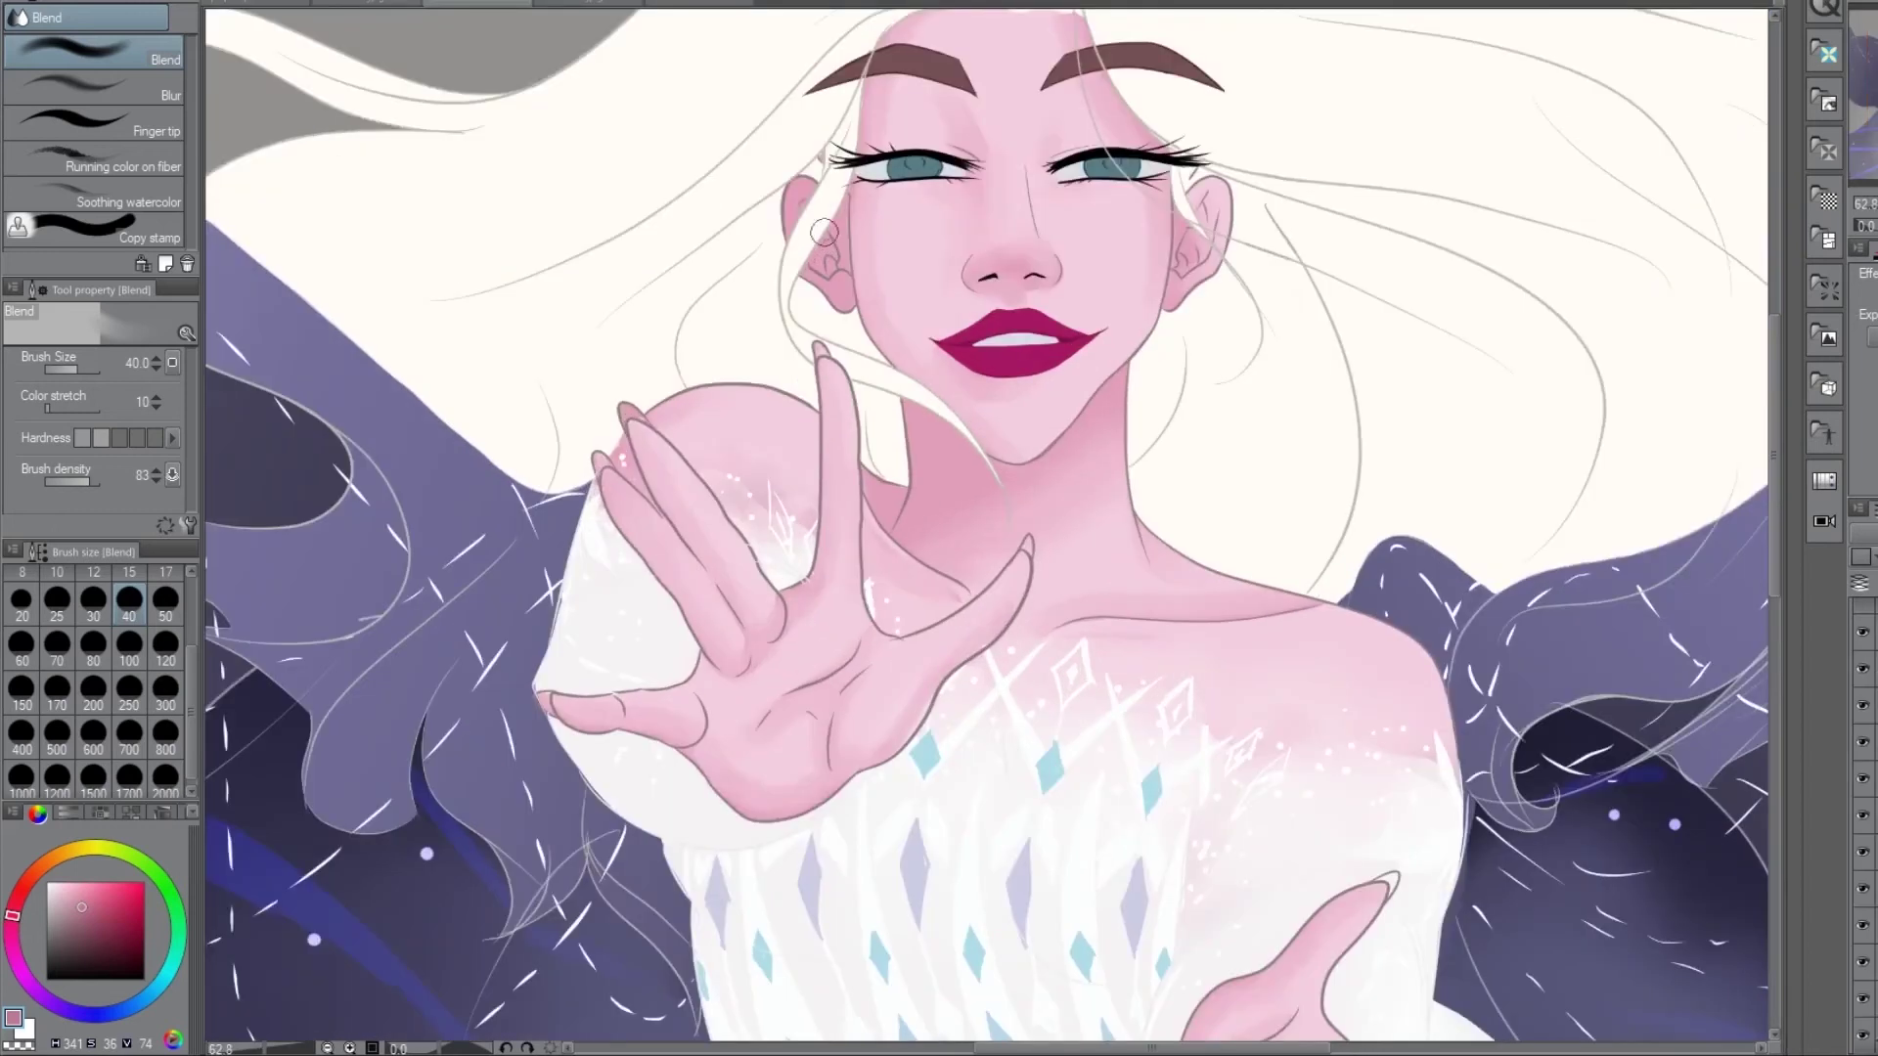
pyautogui.press('p')
pyautogui.moveTo(826, 201); pyautogui.dragTo(842, 279)
pyautogui.moveTo(1125, 371); pyautogui.dragTo(998, 504)
pyautogui.moveTo(1017, 391); pyautogui.dragTo(929, 499)
pyautogui.press('j')
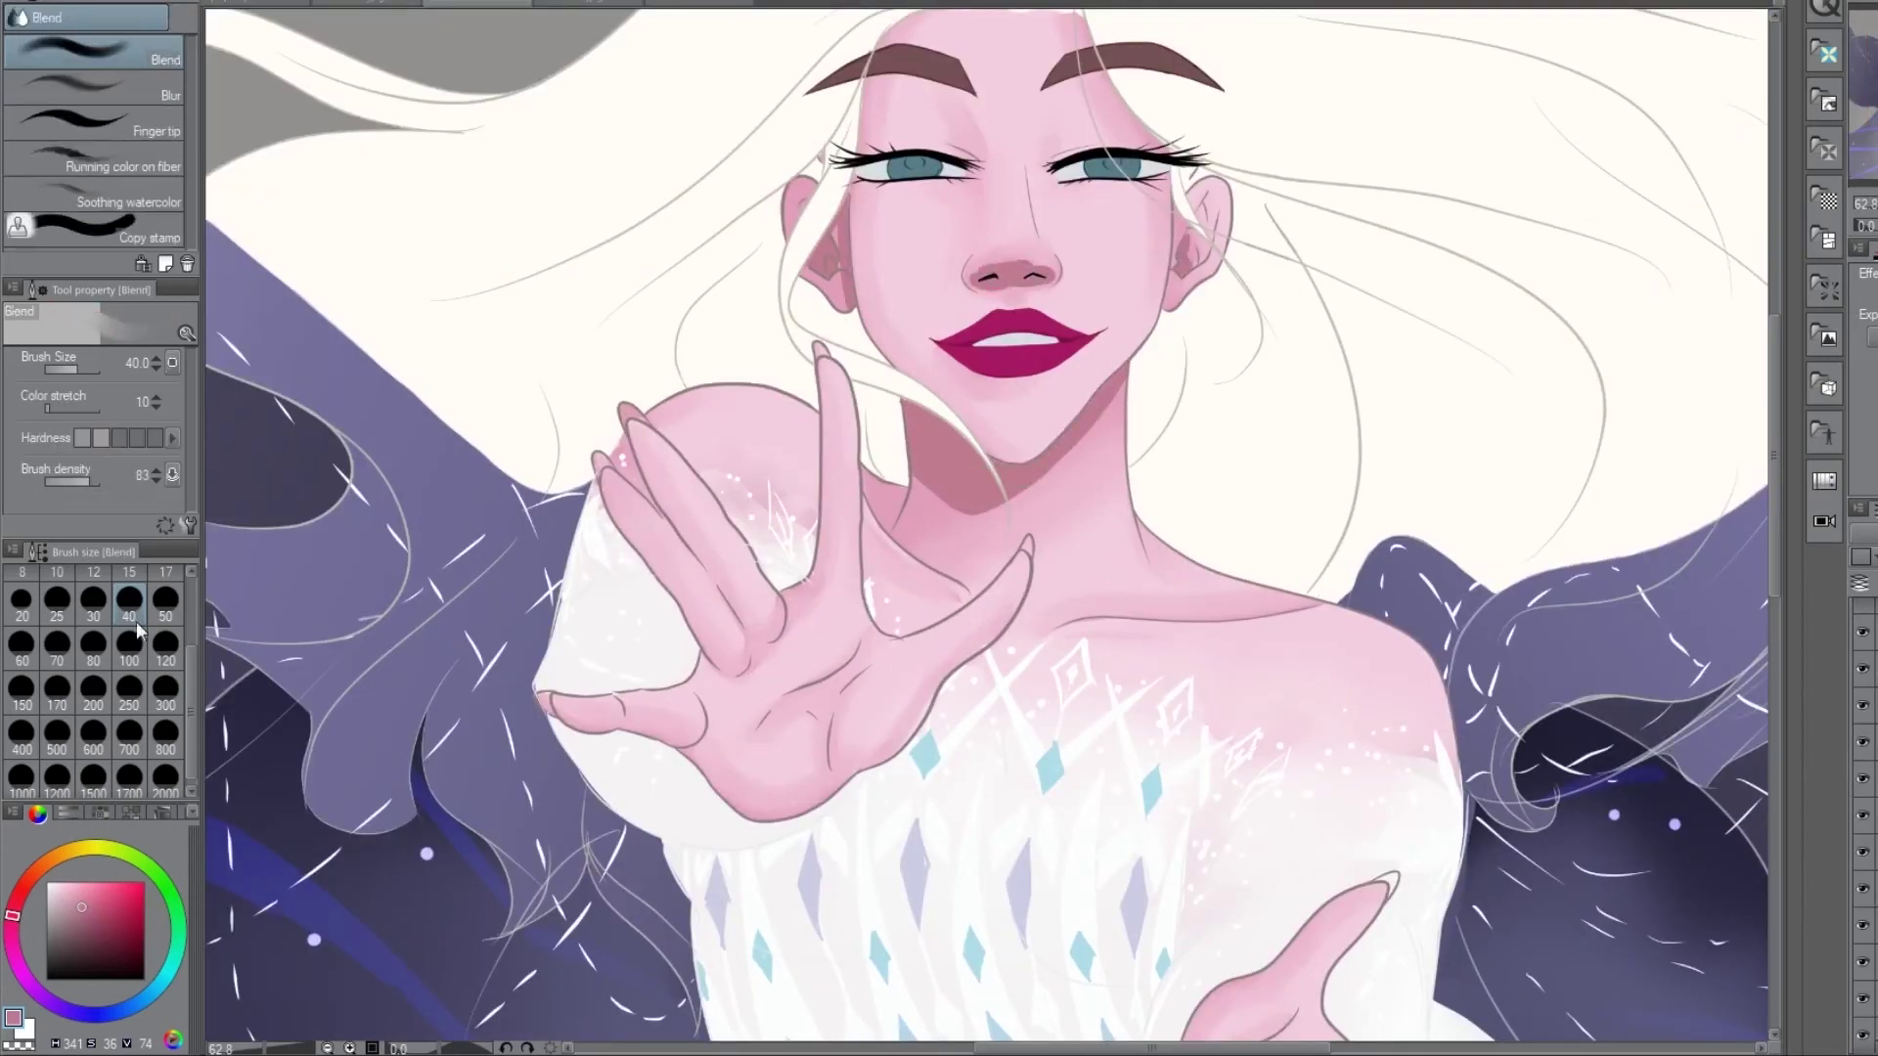
pyautogui.moveTo(978, 254); pyautogui.dragTo(1056, 283)
pyautogui.moveTo(1076, 392); pyautogui.dragTo(978, 508)
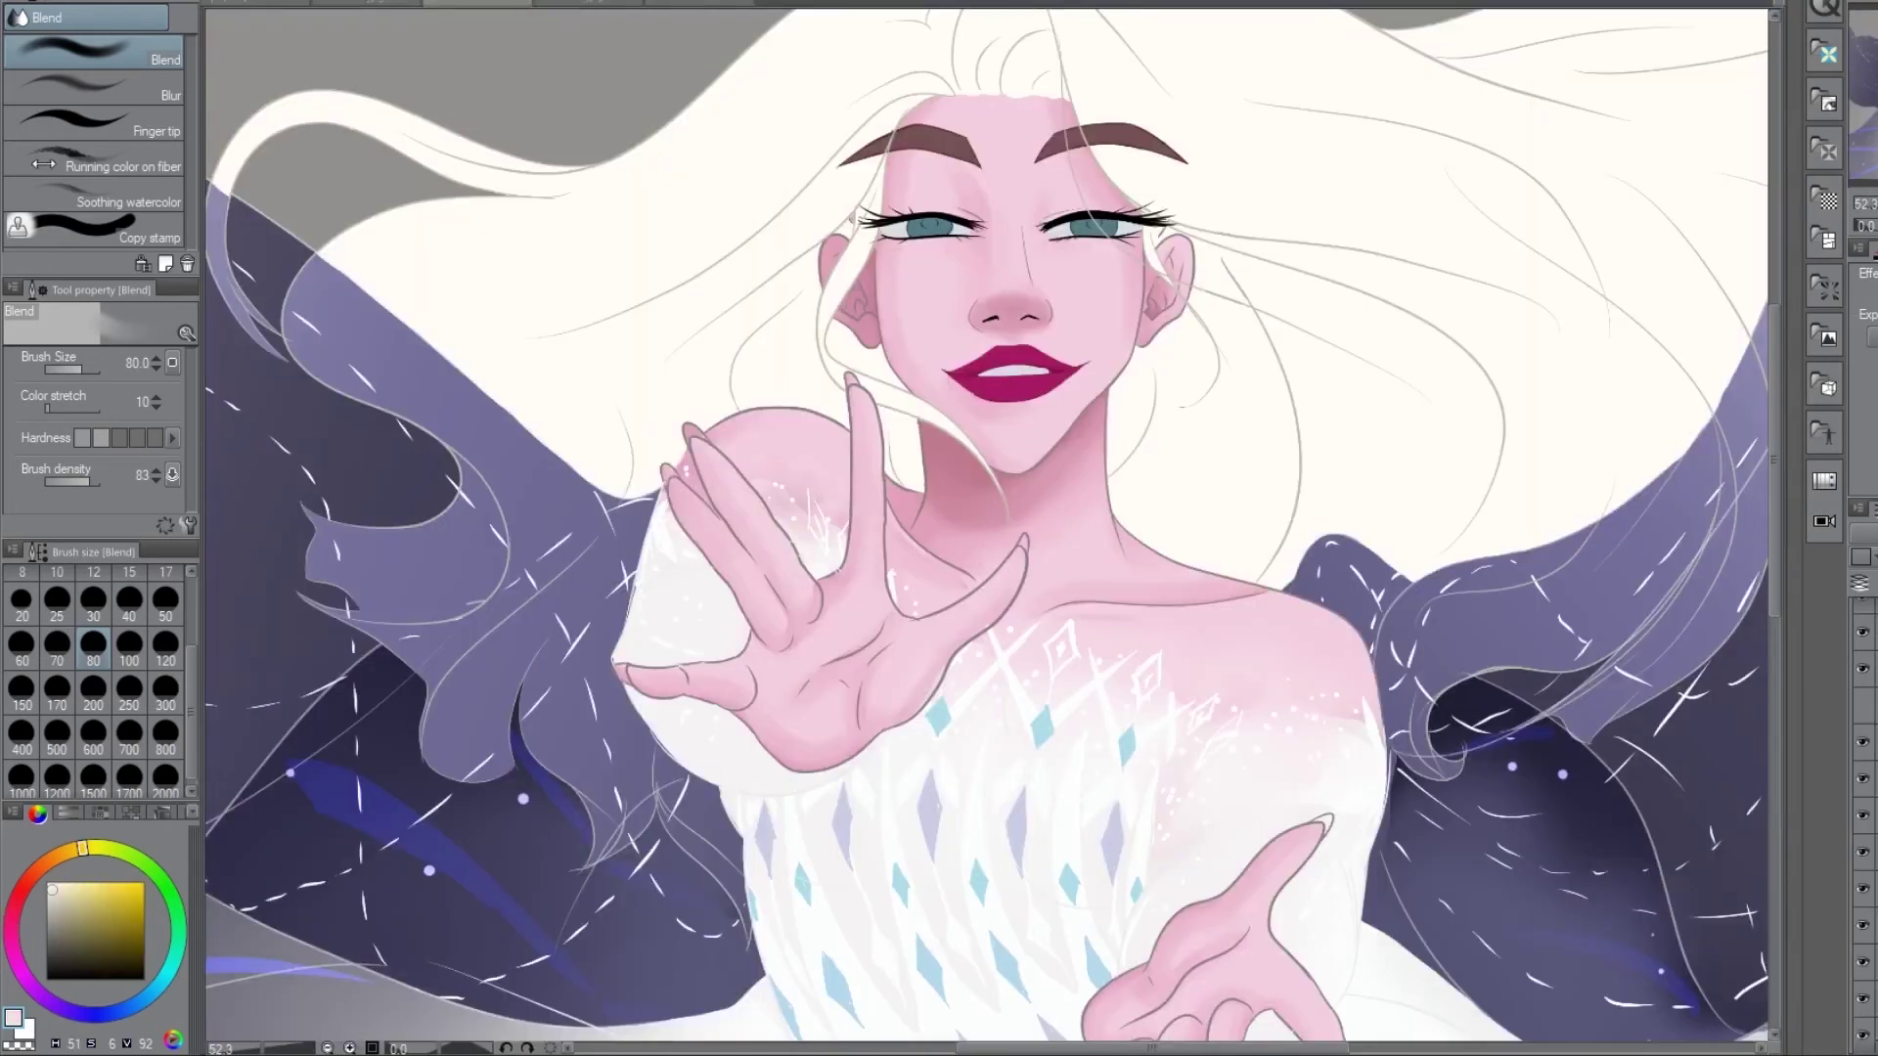
# - Paint pale grey-beige shadow shapes along the hair strands with the G-pen at size 120
pyautogui.press('p')
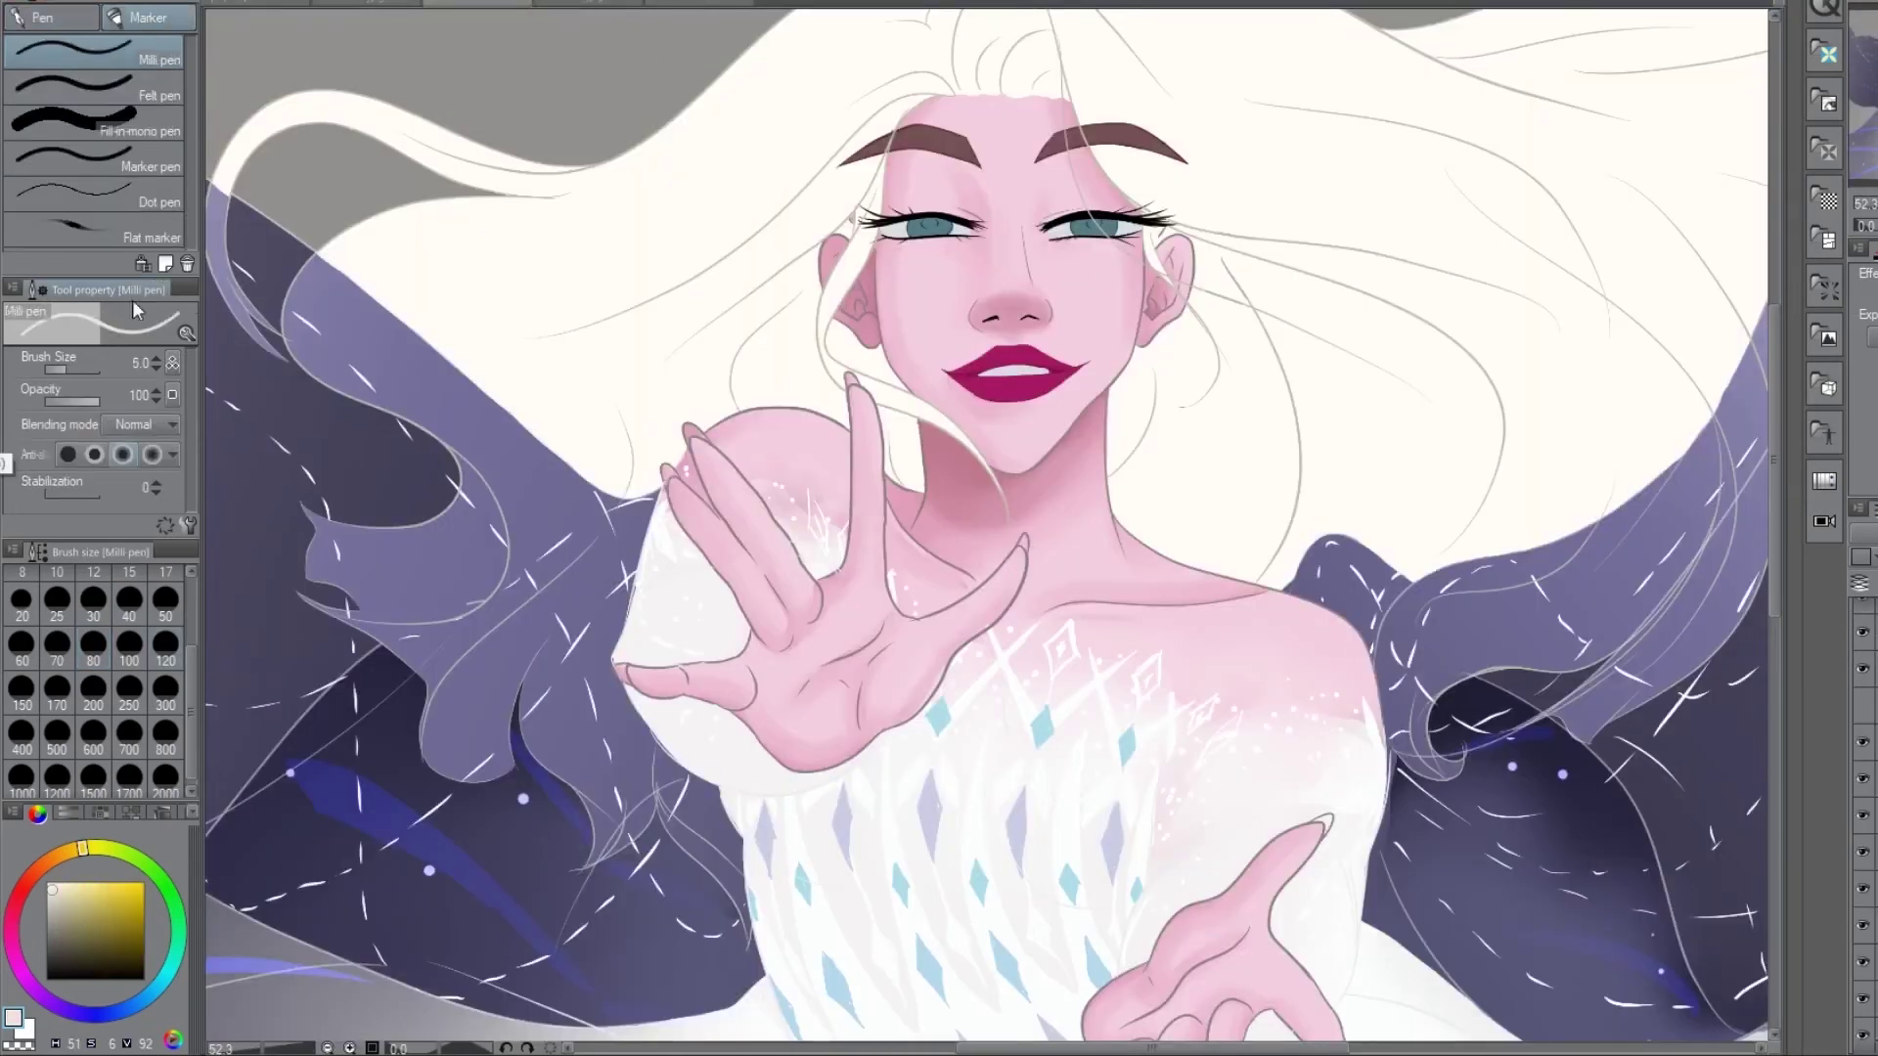
pyautogui.scroll(3, 1038, 103)
pyautogui.press('p')
pyautogui.moveTo(1184, 377)
pyautogui.mouseDown()
pyautogui.moveTo(1574, 450)
pyautogui.moveTo(1487, 548)
pyautogui.mouseUp()
pyautogui.moveTo(1212, 372); pyautogui.dragTo(1173, 665)
pyautogui.moveTo(862, 443)
pyautogui.mouseDown()
pyautogui.moveTo(900, 587)
pyautogui.moveTo(607, 547)
pyautogui.moveTo(440, 391)
pyautogui.moveTo(724, 293)
pyautogui.mouseUp()
pyautogui.hscroll(5, 1521, 146)
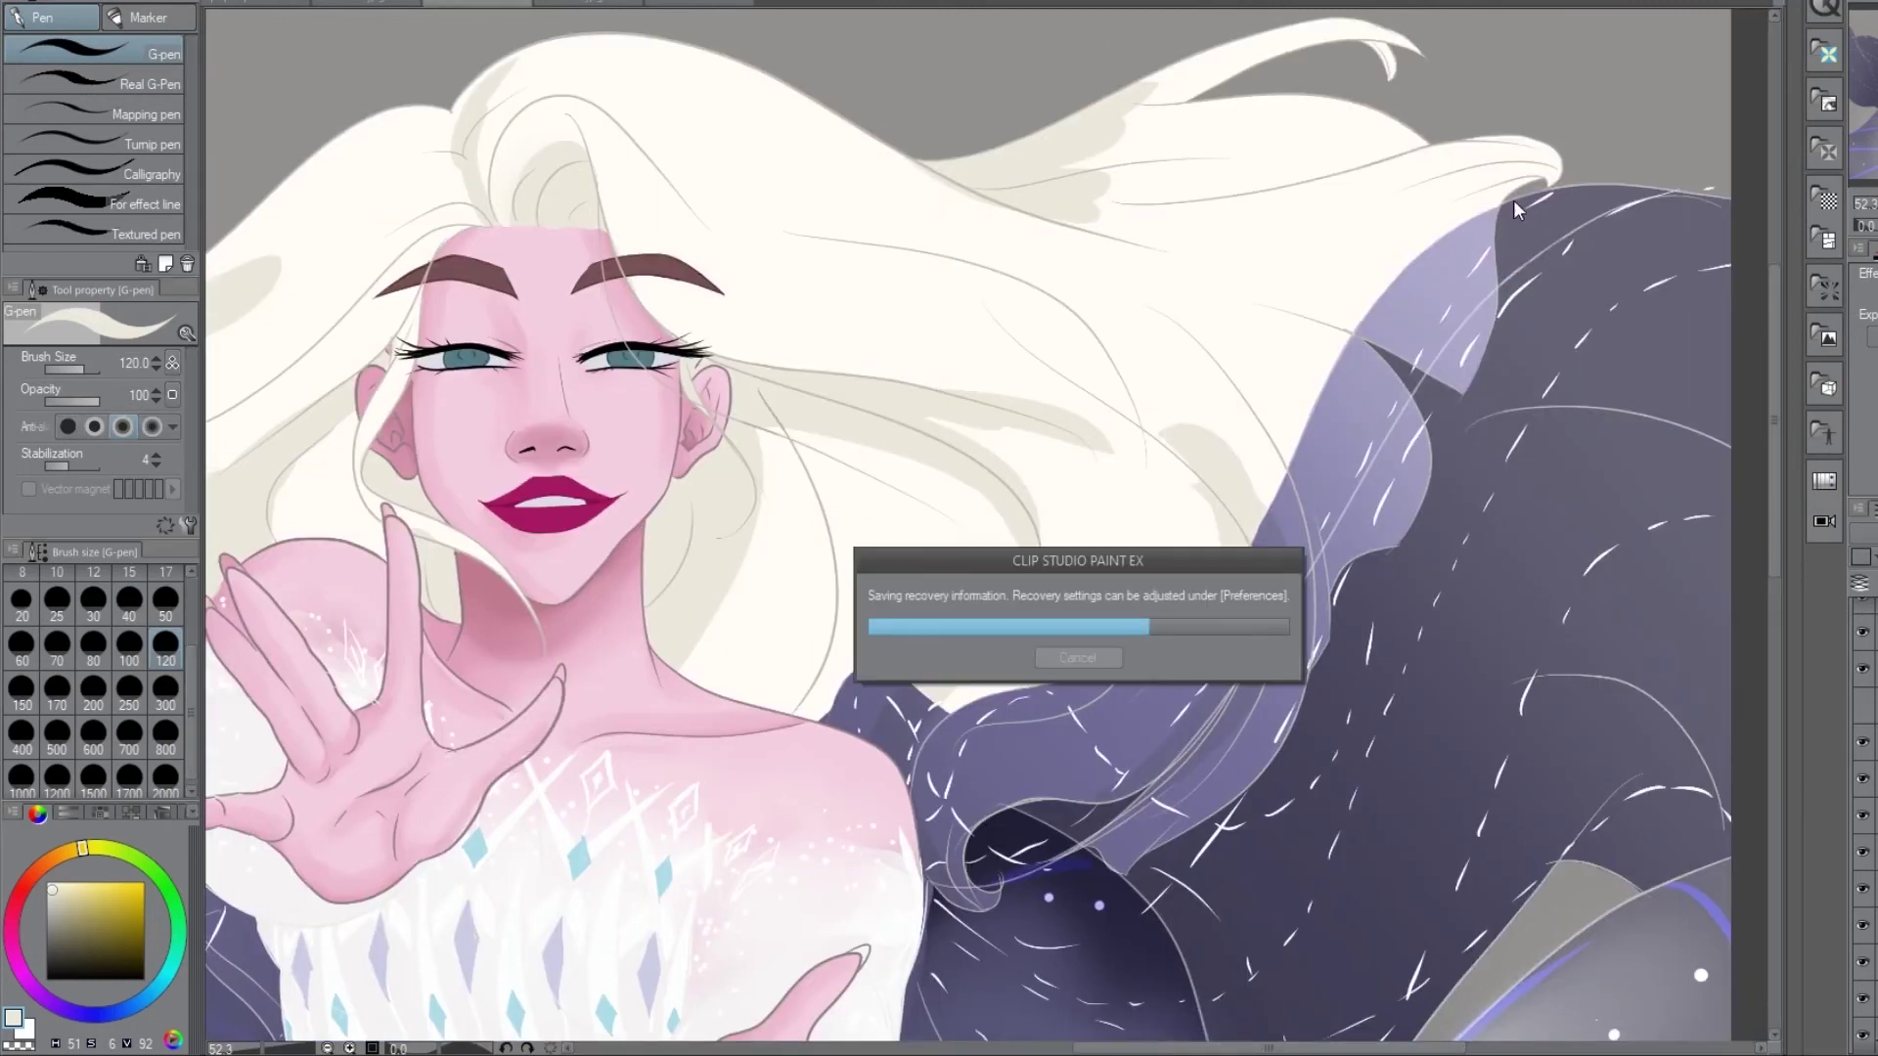
# - Soften the hair shadows with the Design pencil at size 120 and Running color on fiber at size 100
pyautogui.press('p')
pyautogui.press('p')
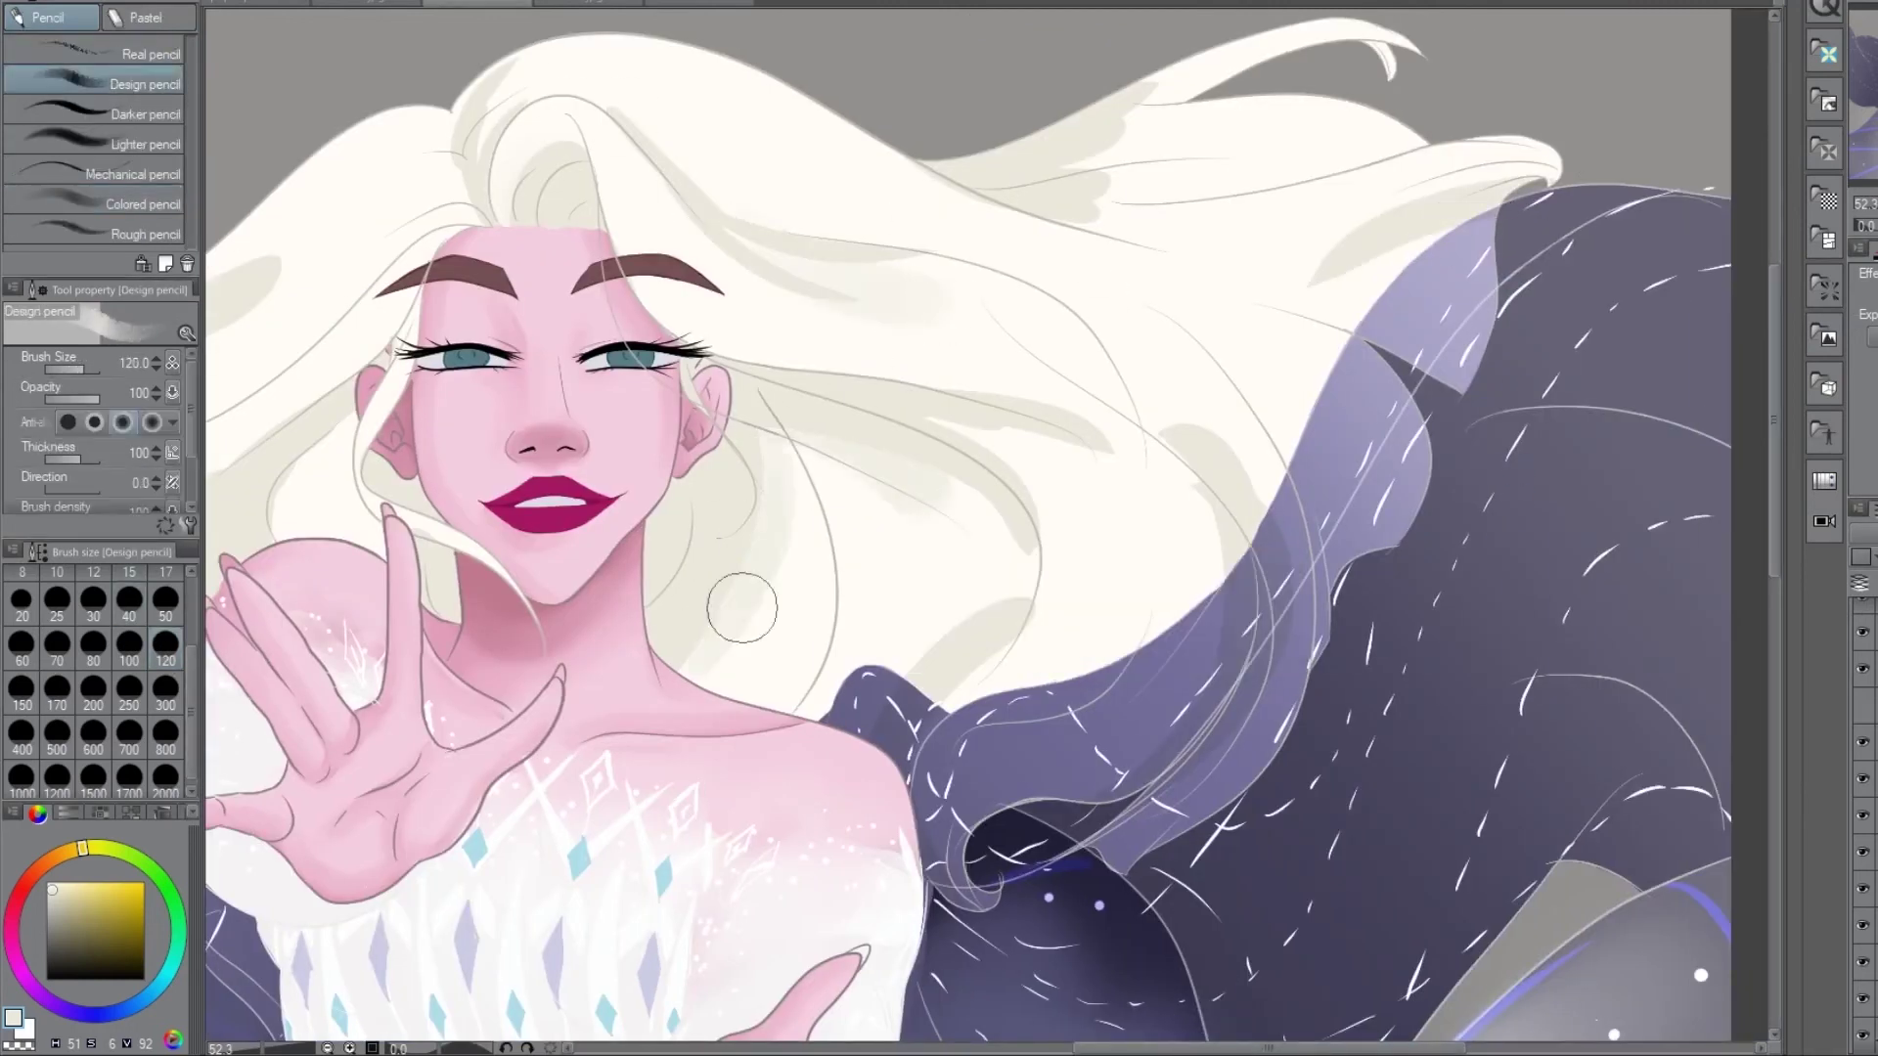
pyautogui.click(73, 461)
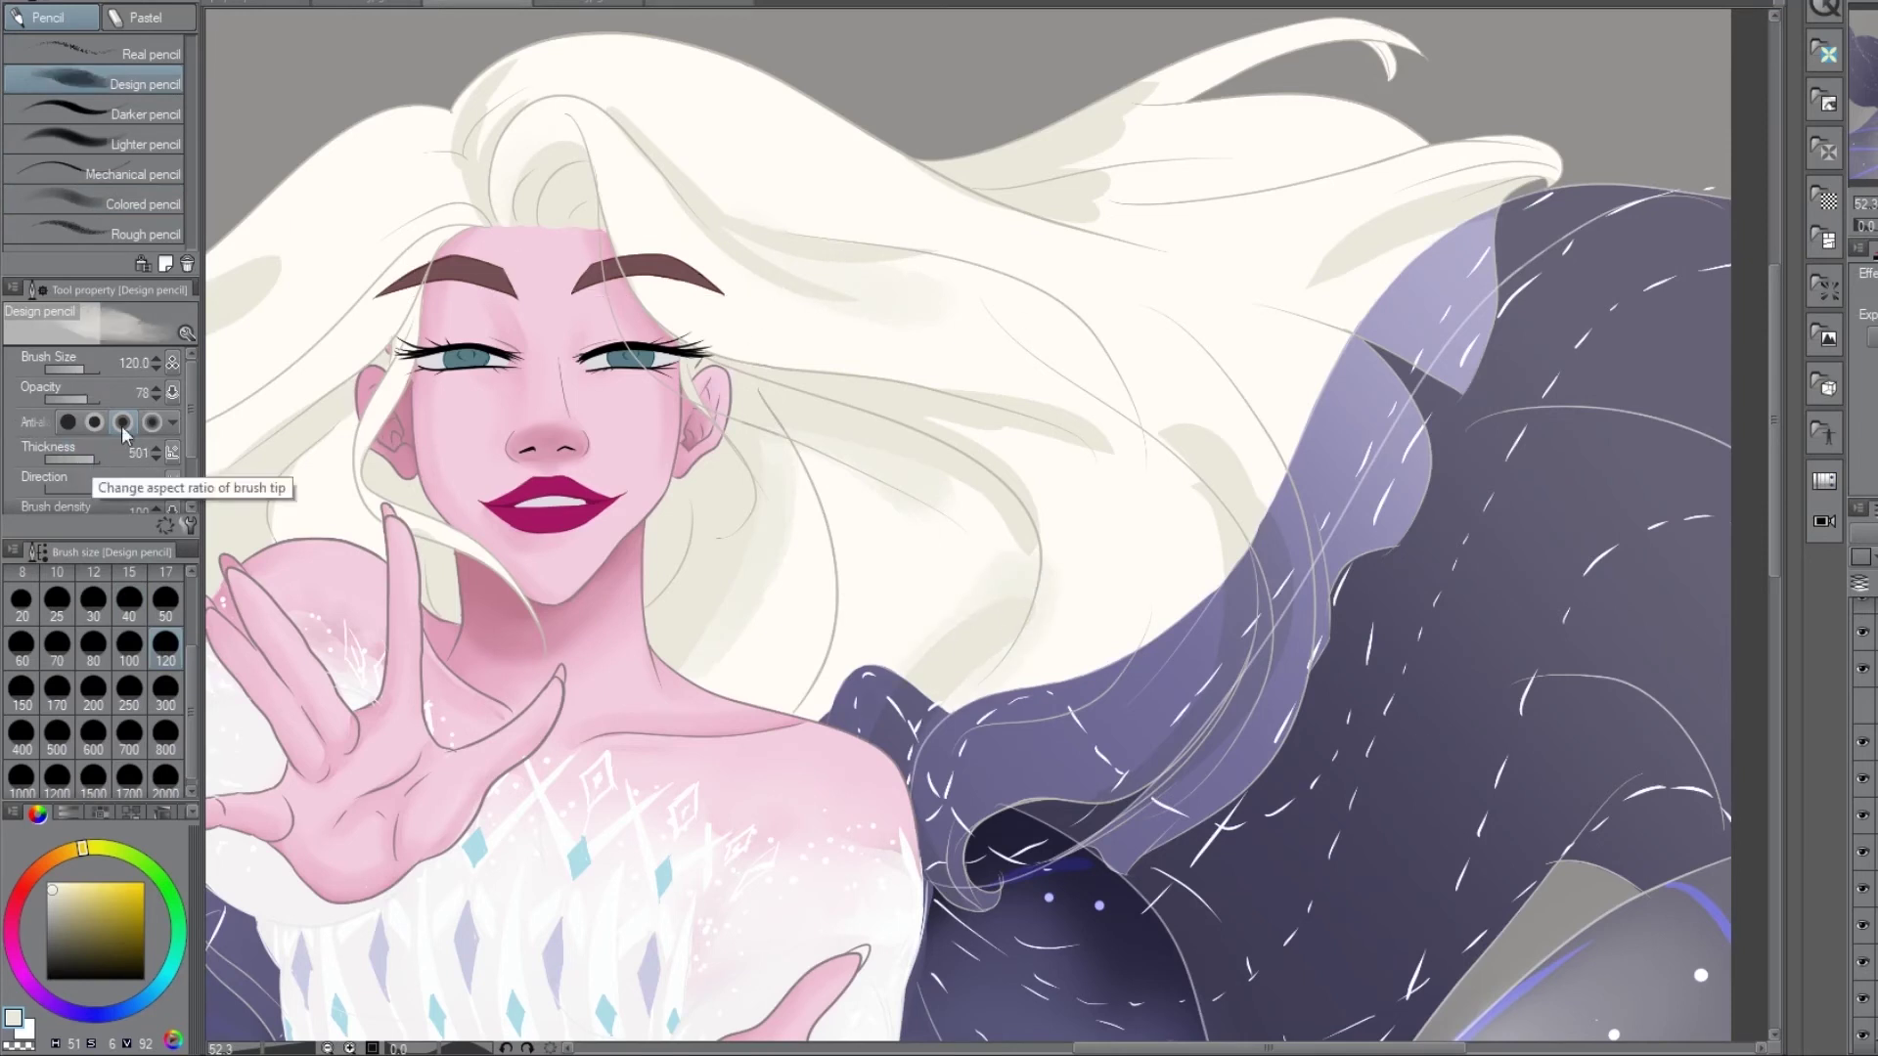
pyautogui.press('j')
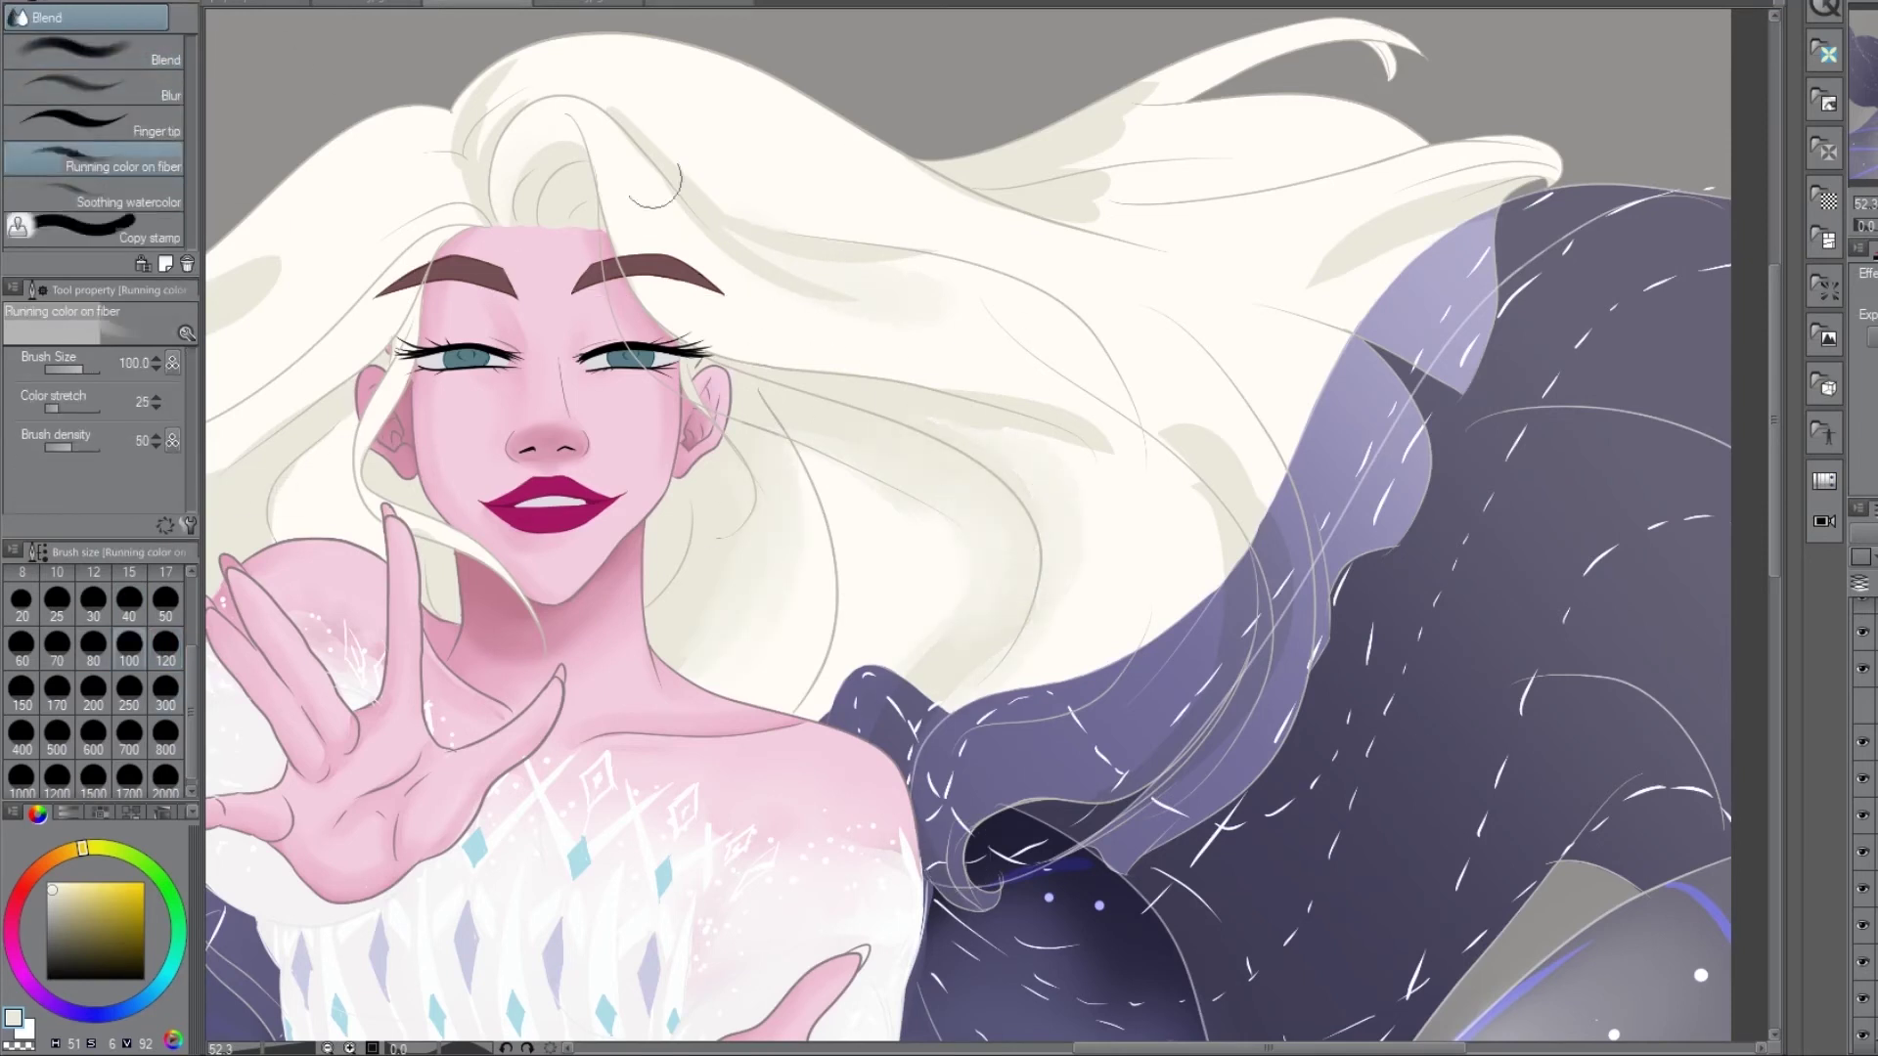
pyautogui.moveTo(1506, 190); pyautogui.dragTo(1320, 274)
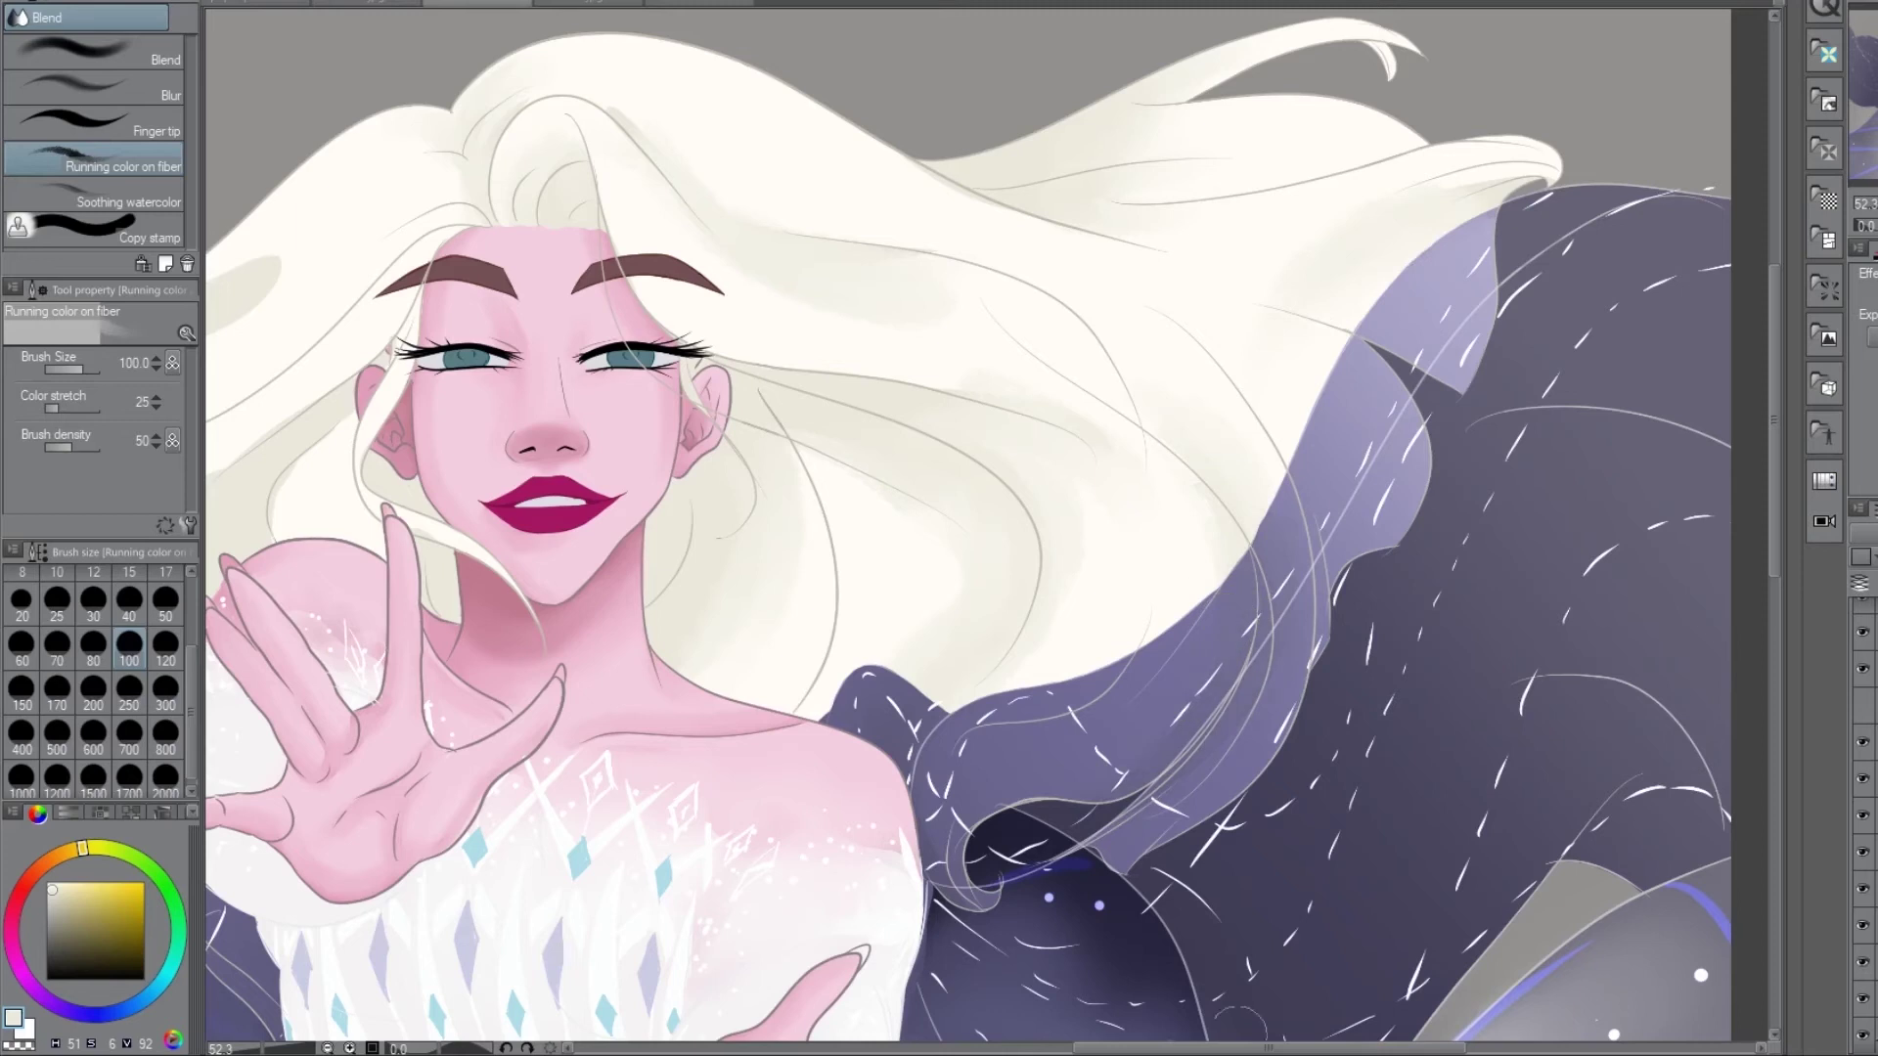
pyautogui.hscroll(-5, 988, 528)
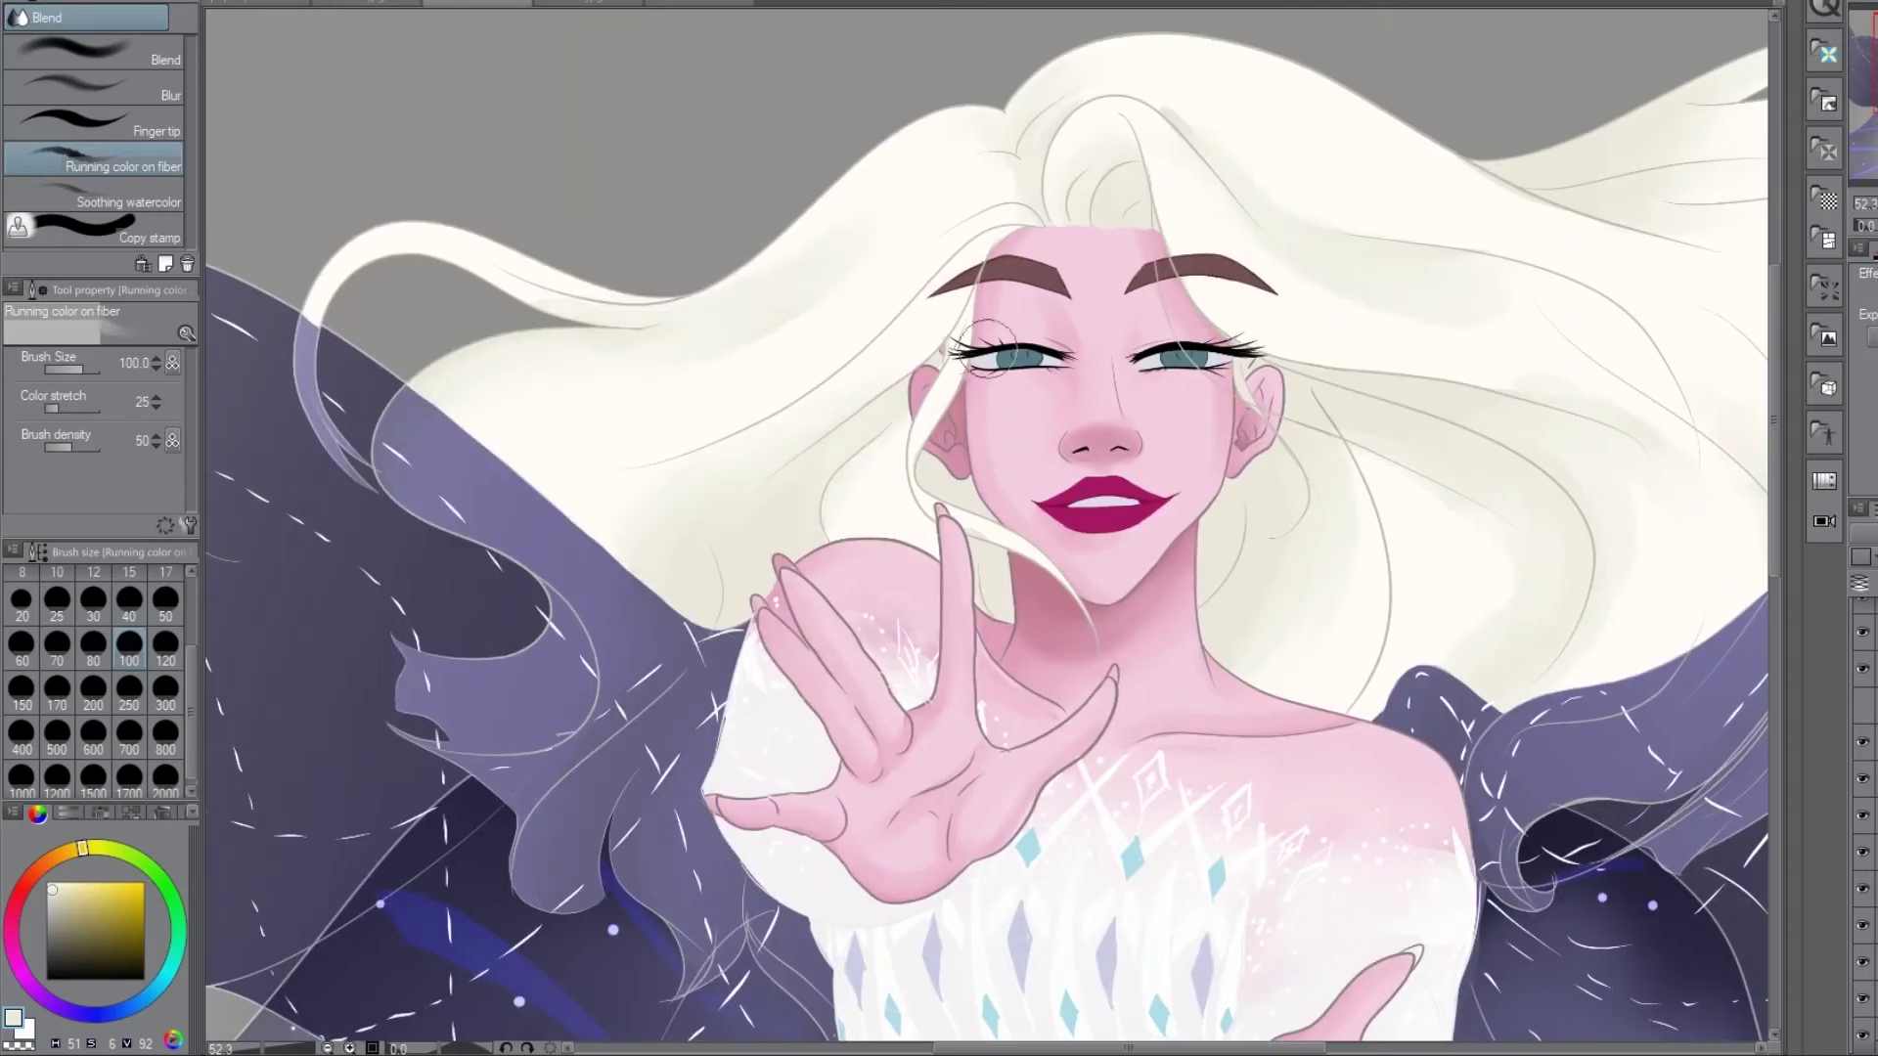
# - Paint a second, darker layer of grey-beige shadows at the hairline and through the hair strands with the G-pen at size 120
pyautogui.press('p')
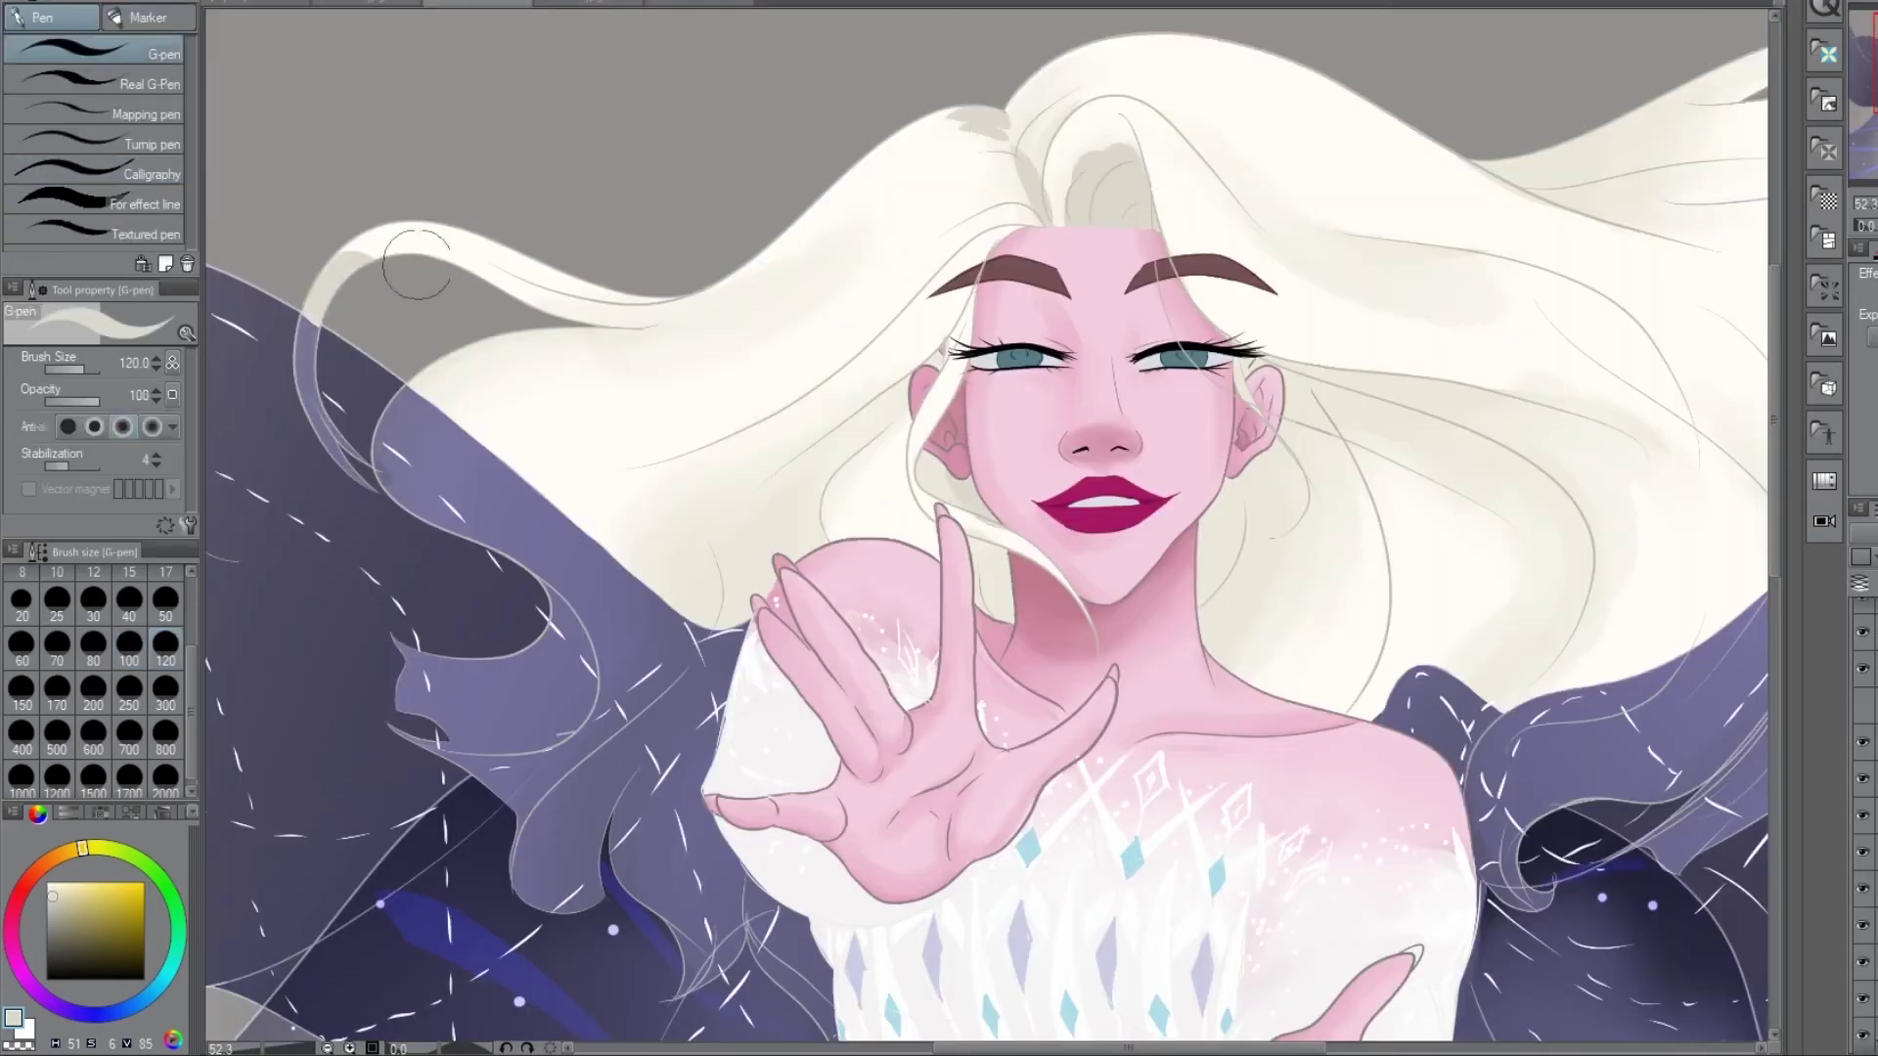
pyautogui.moveTo(1271, 440); pyautogui.dragTo(1660, 524)
pyautogui.hscroll(3, 988, 528)
pyautogui.moveTo(1662, 322); pyautogui.dragTo(1328, 288)
pyautogui.hscroll(4, 987, 528)
# - Blend the darker hair shadows with Running color on fiber at size 100
pyautogui.press('j')
pyautogui.moveTo(929, 509)
pyautogui.mouseDown()
pyautogui.moveTo(655, 587)
pyautogui.moveTo(899, 322)
pyautogui.moveTo(636, 372)
pyautogui.moveTo(1174, 157)
pyautogui.moveTo(1006, 307)
pyautogui.moveTo(692, 430)
pyautogui.moveTo(450, 440)
pyautogui.moveTo(572, 735)
pyautogui.mouseUp()
pyautogui.hscroll(-5, 693, 431)
pyautogui.scroll(-5, 572, 736)
pyautogui.scroll(3, 1198, 450)
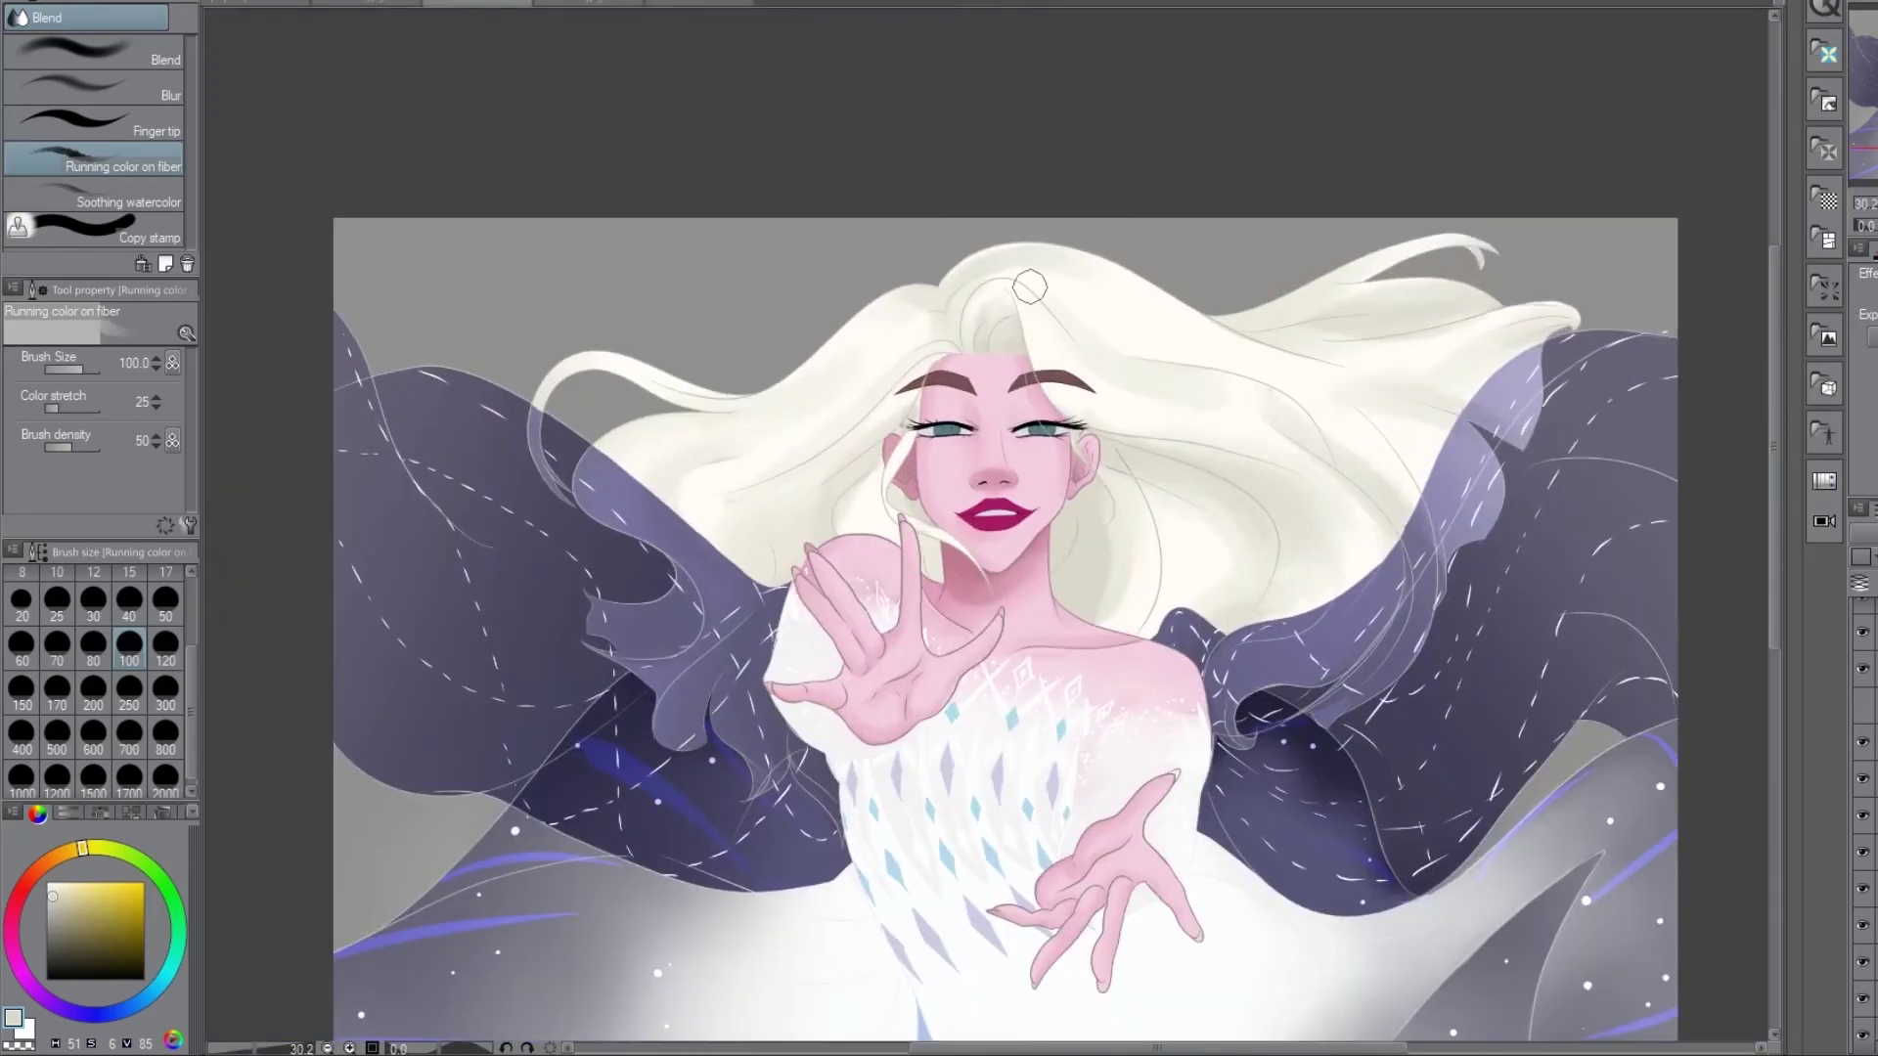
# - Add blended near-white highlights to the hair and shade the eyebrows
pyautogui.hotkey('ctrl', 'Tab')
pyautogui.hotkey('ctrl', 'Tab')
pyautogui.press('p')
pyautogui.press('j')
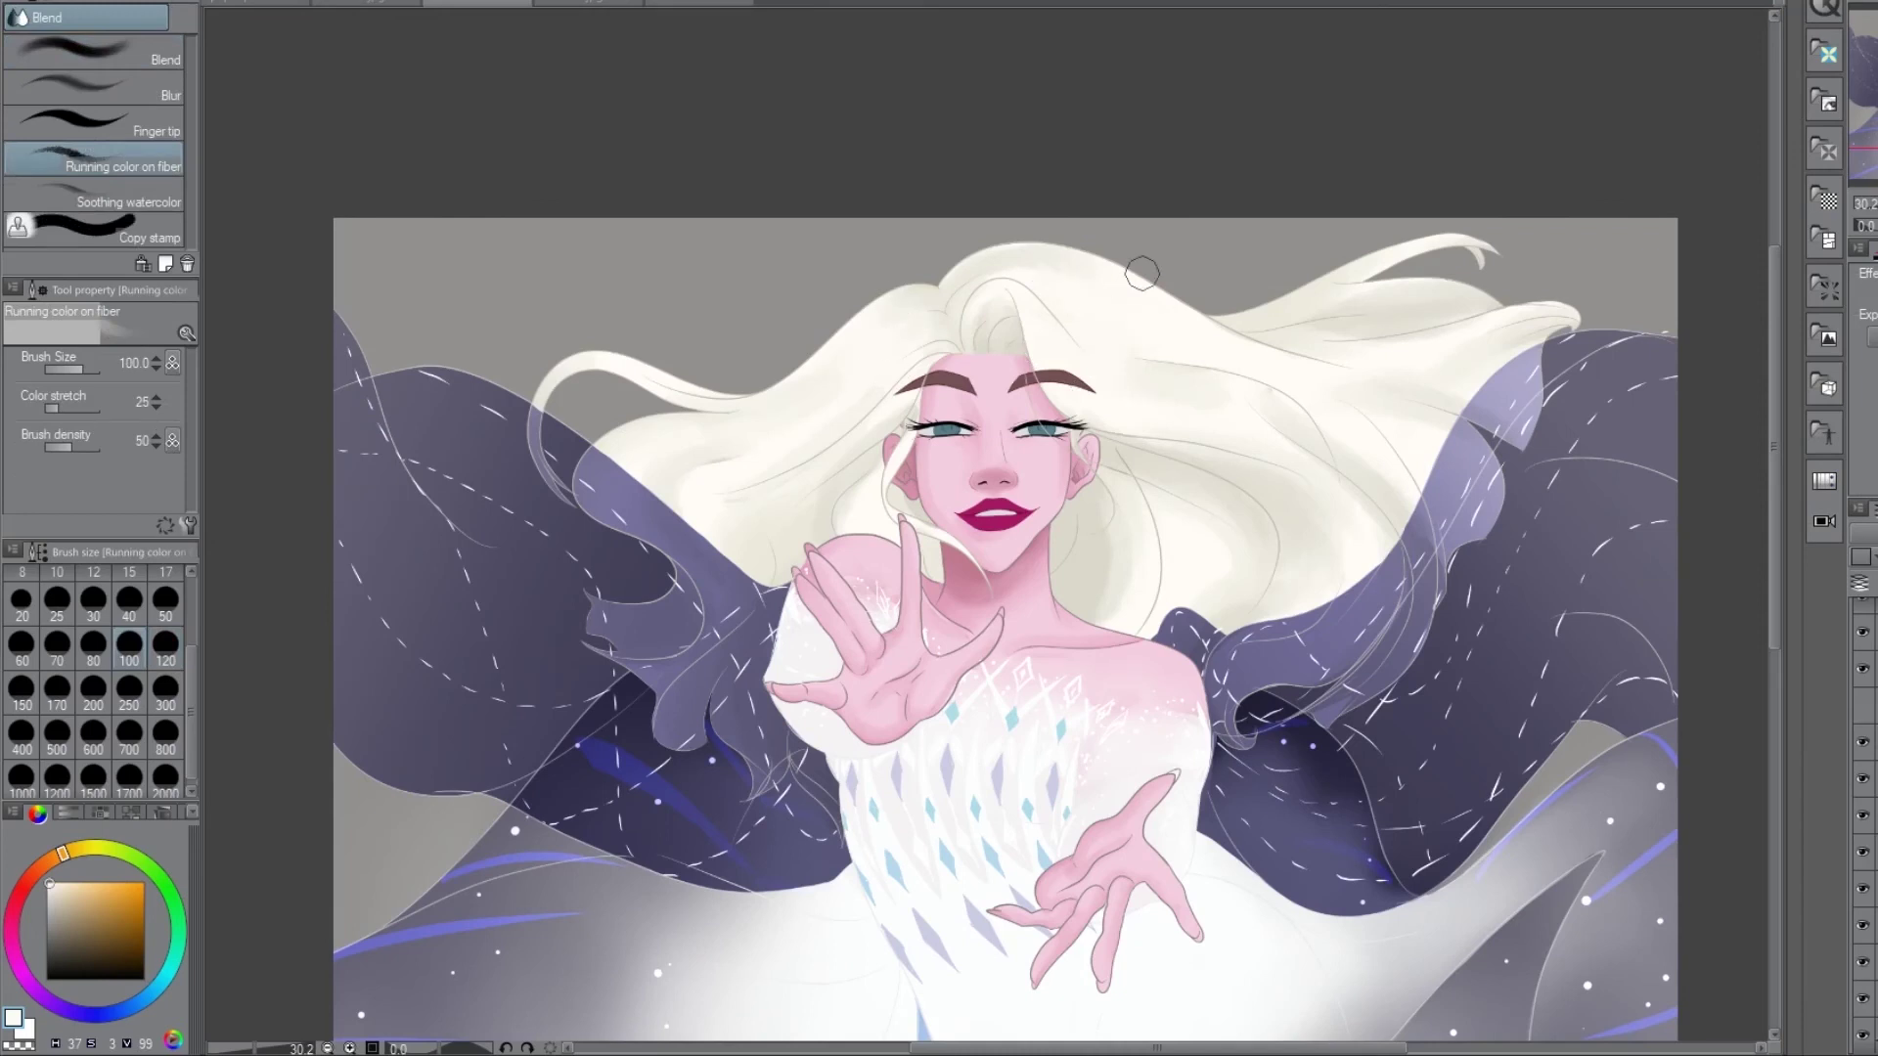
pyautogui.keyDown('alt'); pyautogui.click(955, 376); pyautogui.keyUp('alt')
pyautogui.hotkey('ctrl', '+')
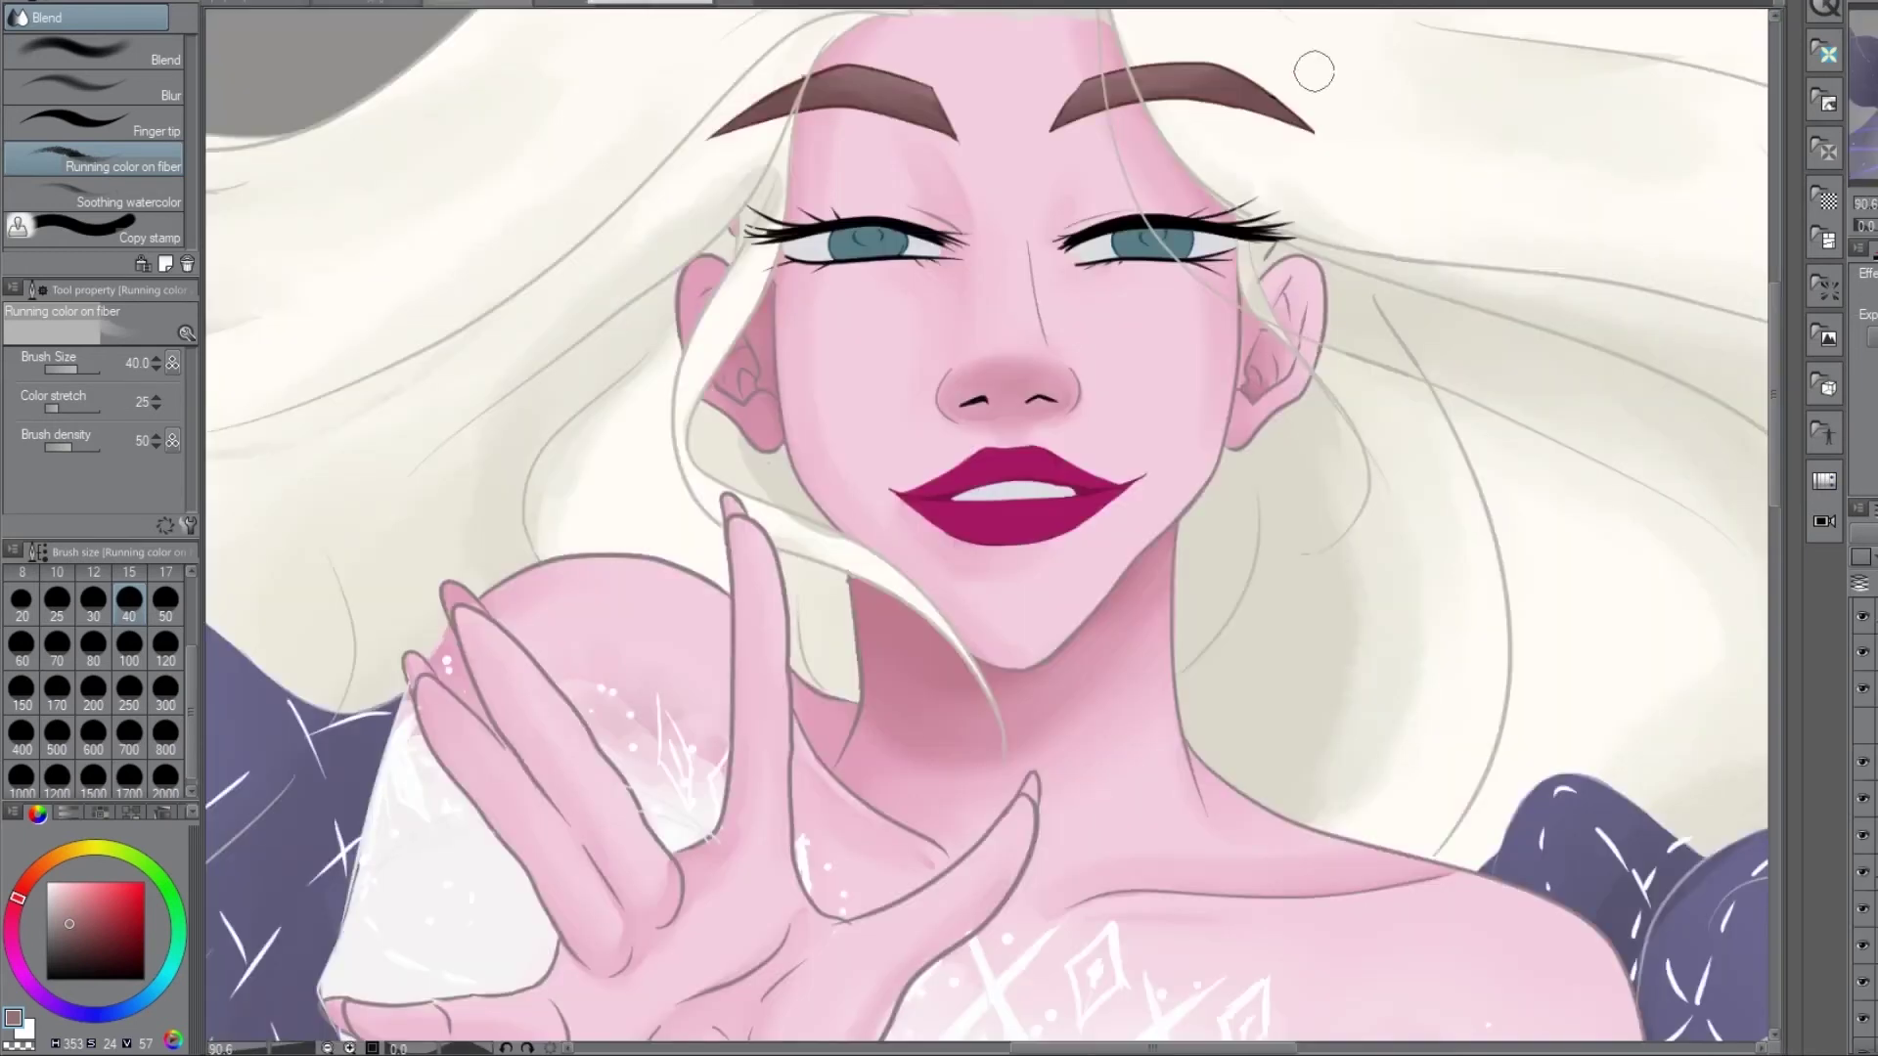
# - Shade the teeth and eye whites with pale blue-grey, blending with Running color on fiber at size 20
pyautogui.keyDown('alt'); pyautogui.click(948, 499); pyautogui.keyUp('alt')
pyautogui.press('[')
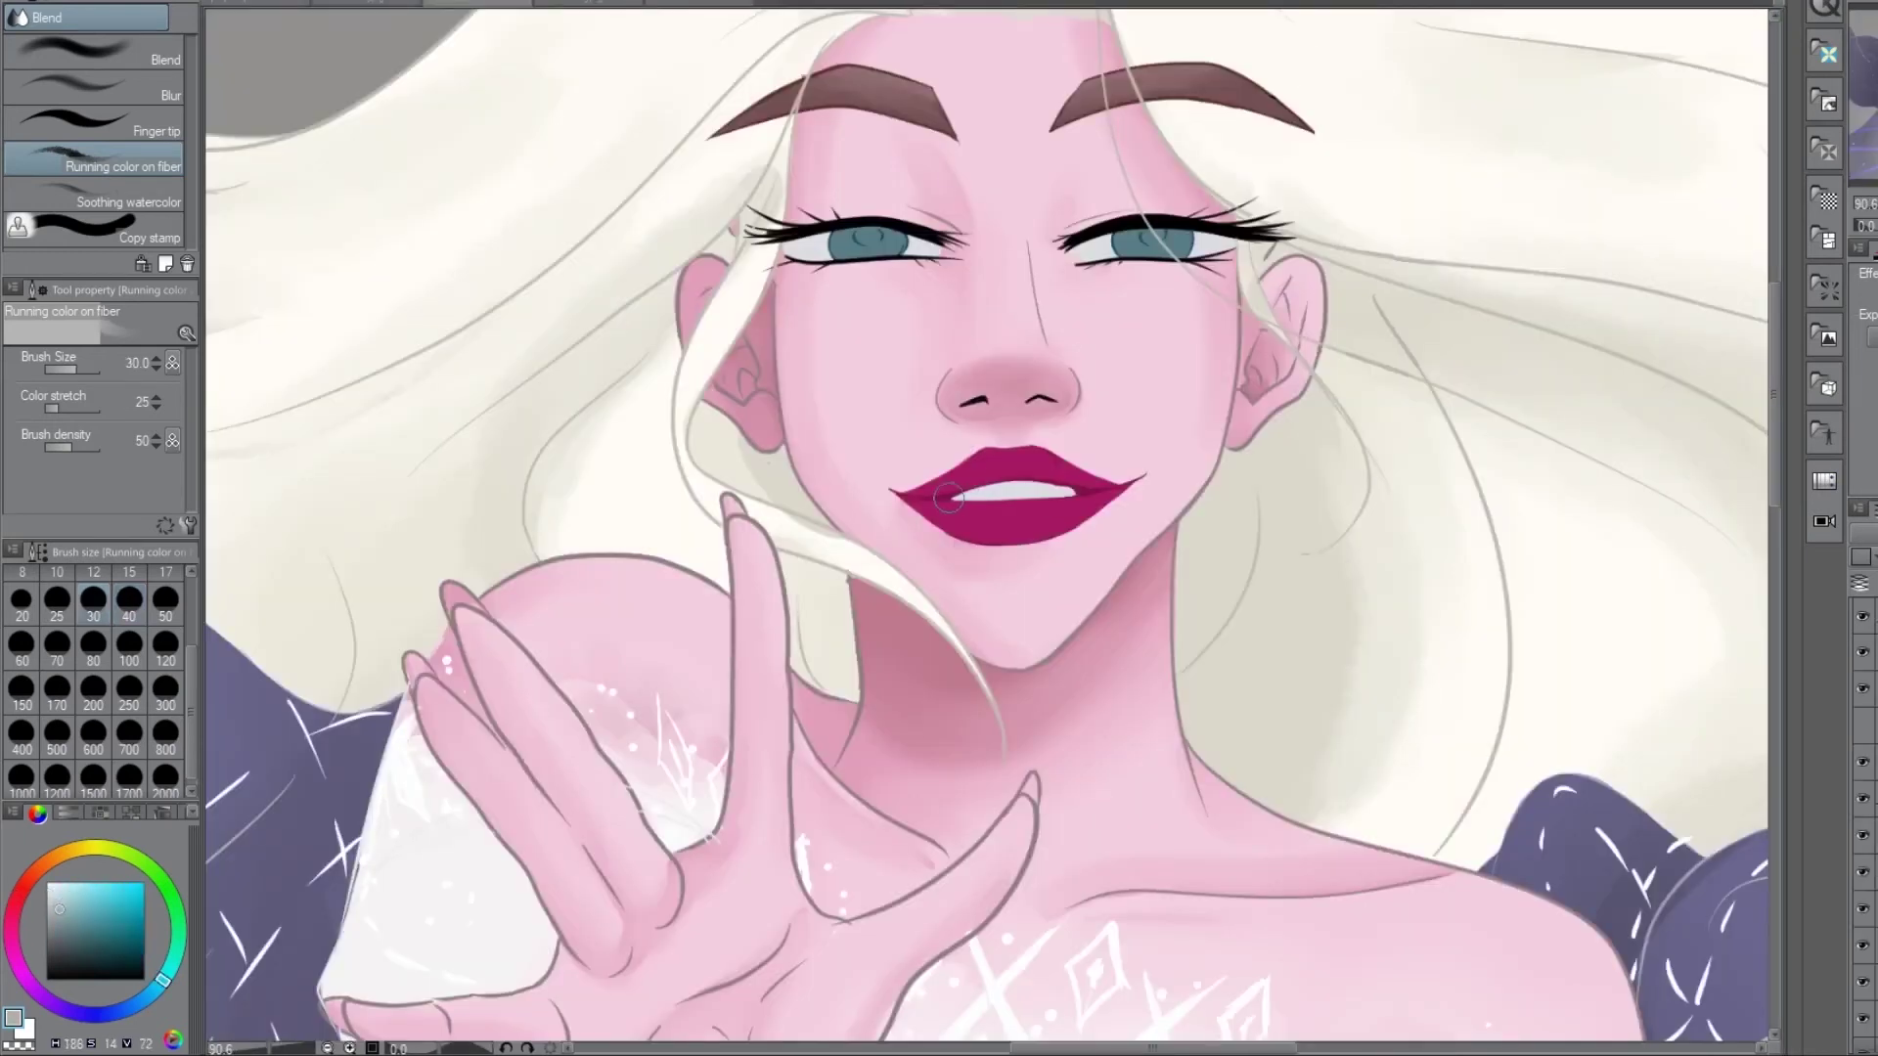
pyautogui.press('p')
pyautogui.press('j')
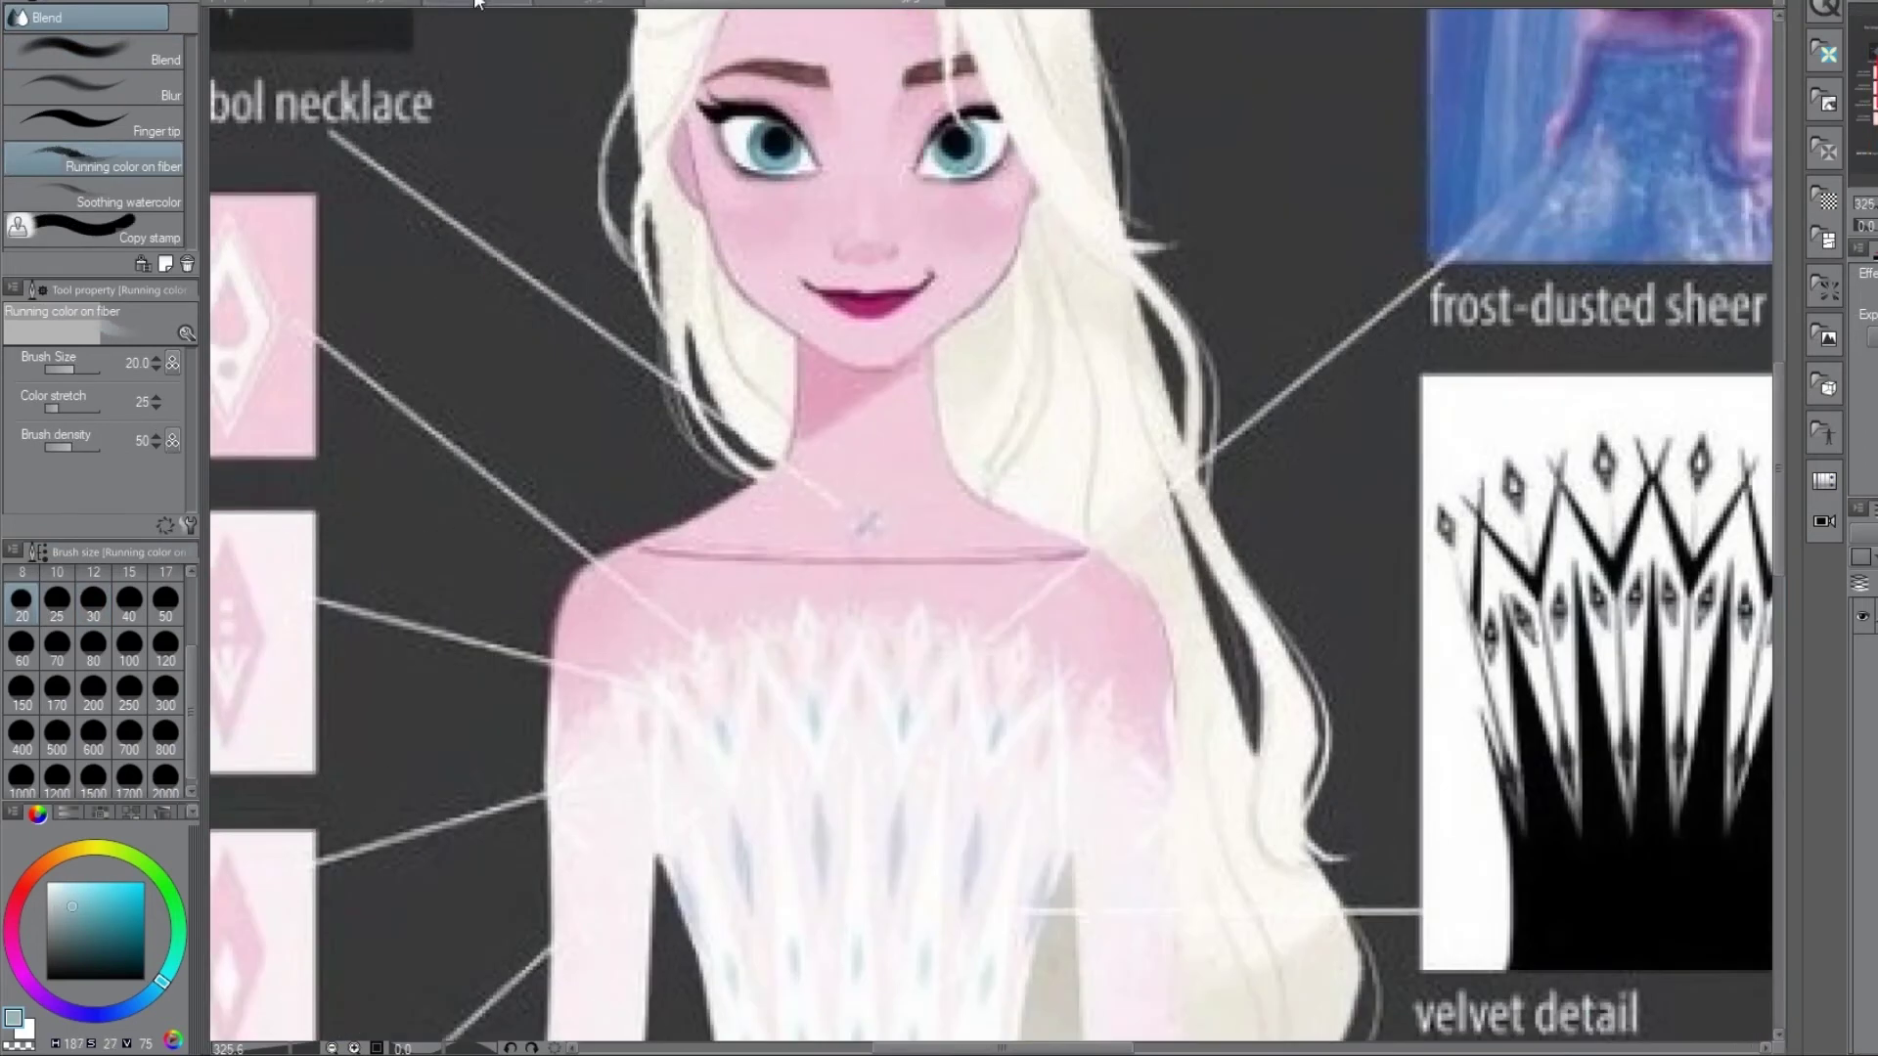
# - Paint dark teal shading in both irises with the G-pen at size 30 and blend it at size 15
pyautogui.press('p')
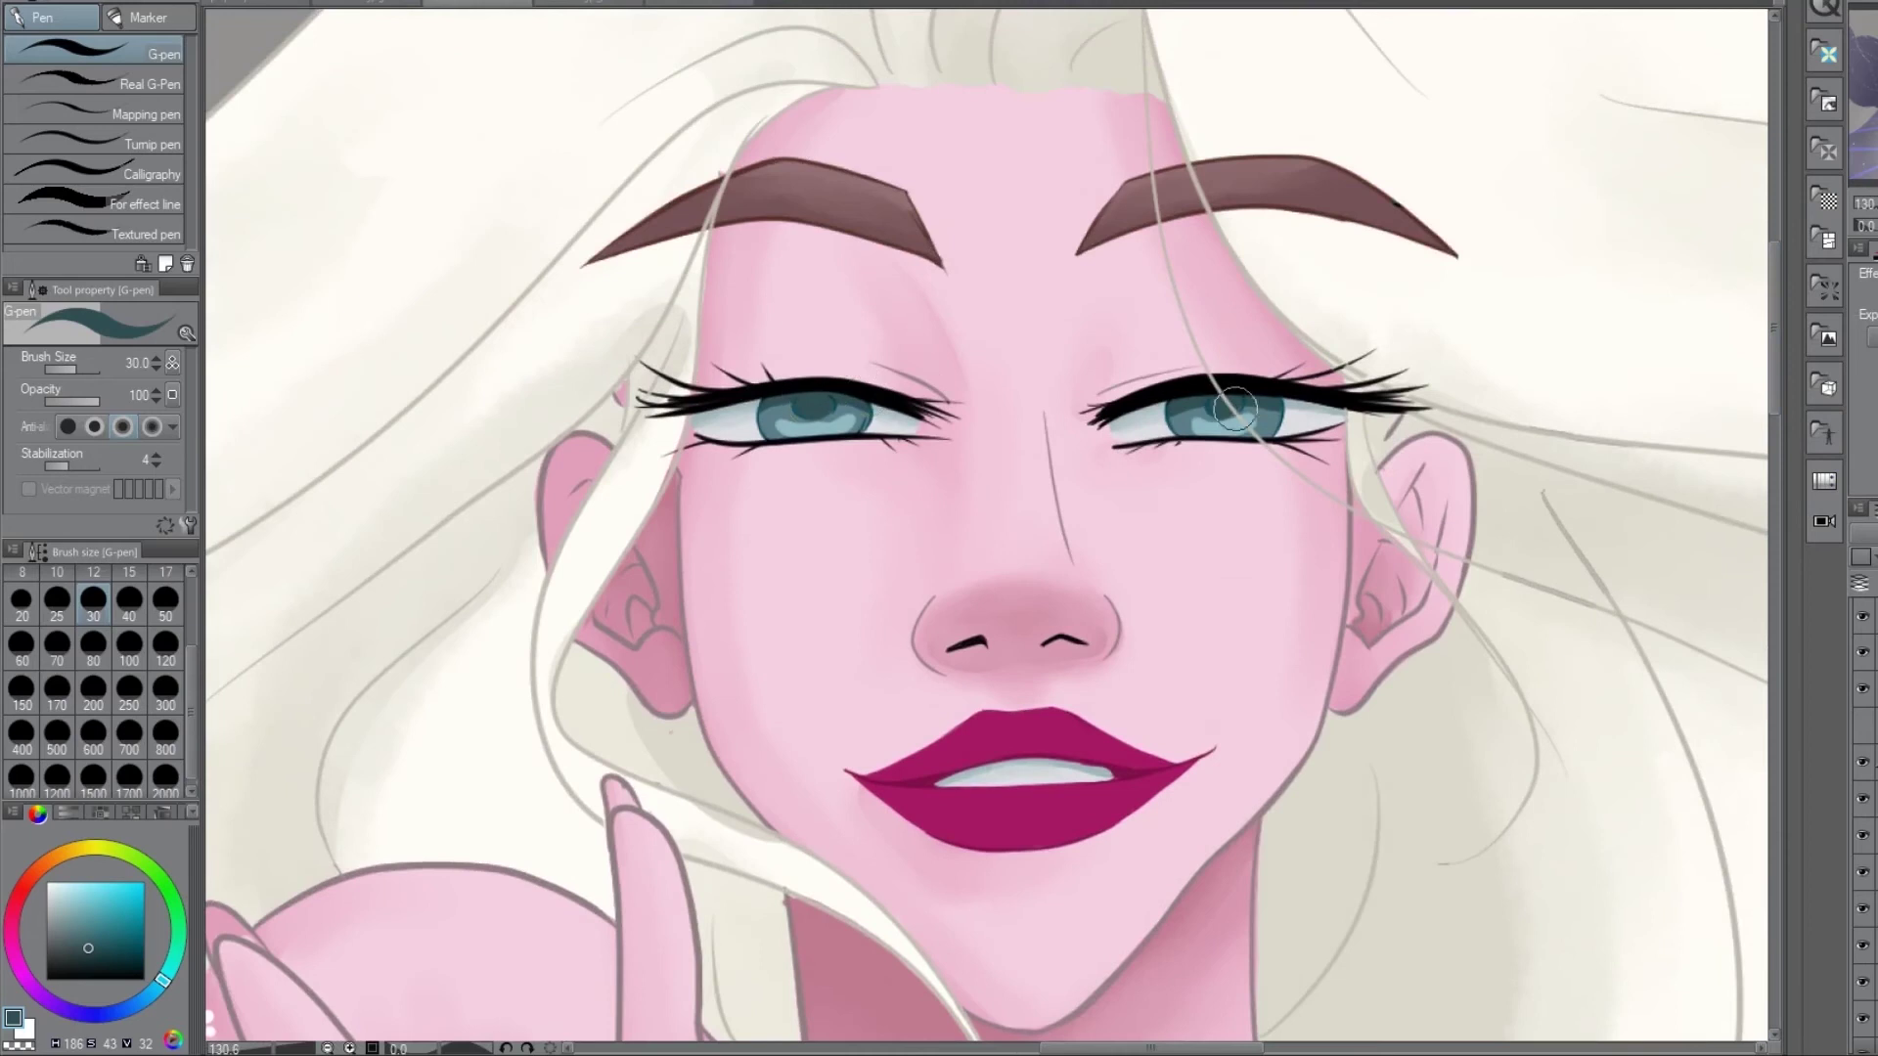
pyautogui.press('j')
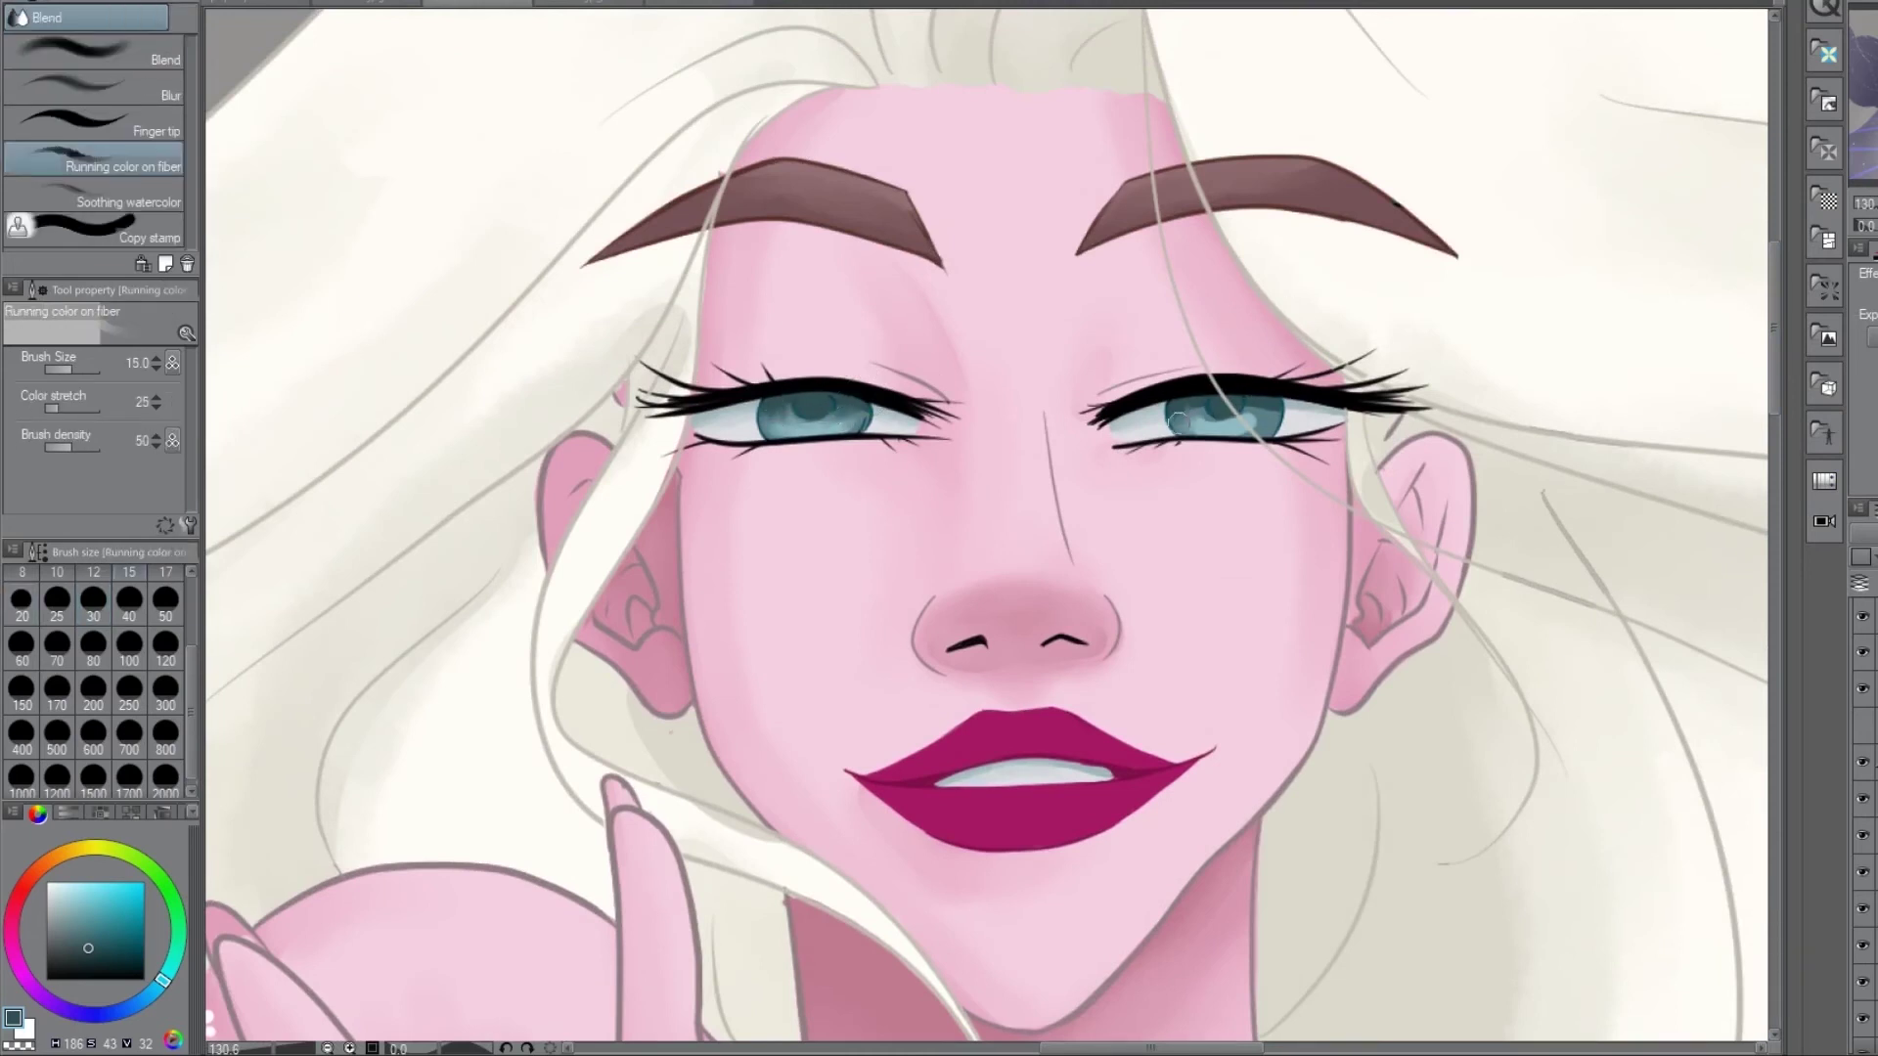
pyautogui.keyDown('alt'); pyautogui.click(1274, 405); pyautogui.keyUp('alt')
# - Add light cyan highlights to both irises, blend them at size 12, and darken the pupils with near-black teal
pyautogui.press('p')
pyautogui.keyDown('alt'); pyautogui.click(783, 440); pyautogui.keyUp('alt')
pyautogui.keyDown('alt'); pyautogui.click(815, 429); pyautogui.keyUp('alt')
pyautogui.press('j')
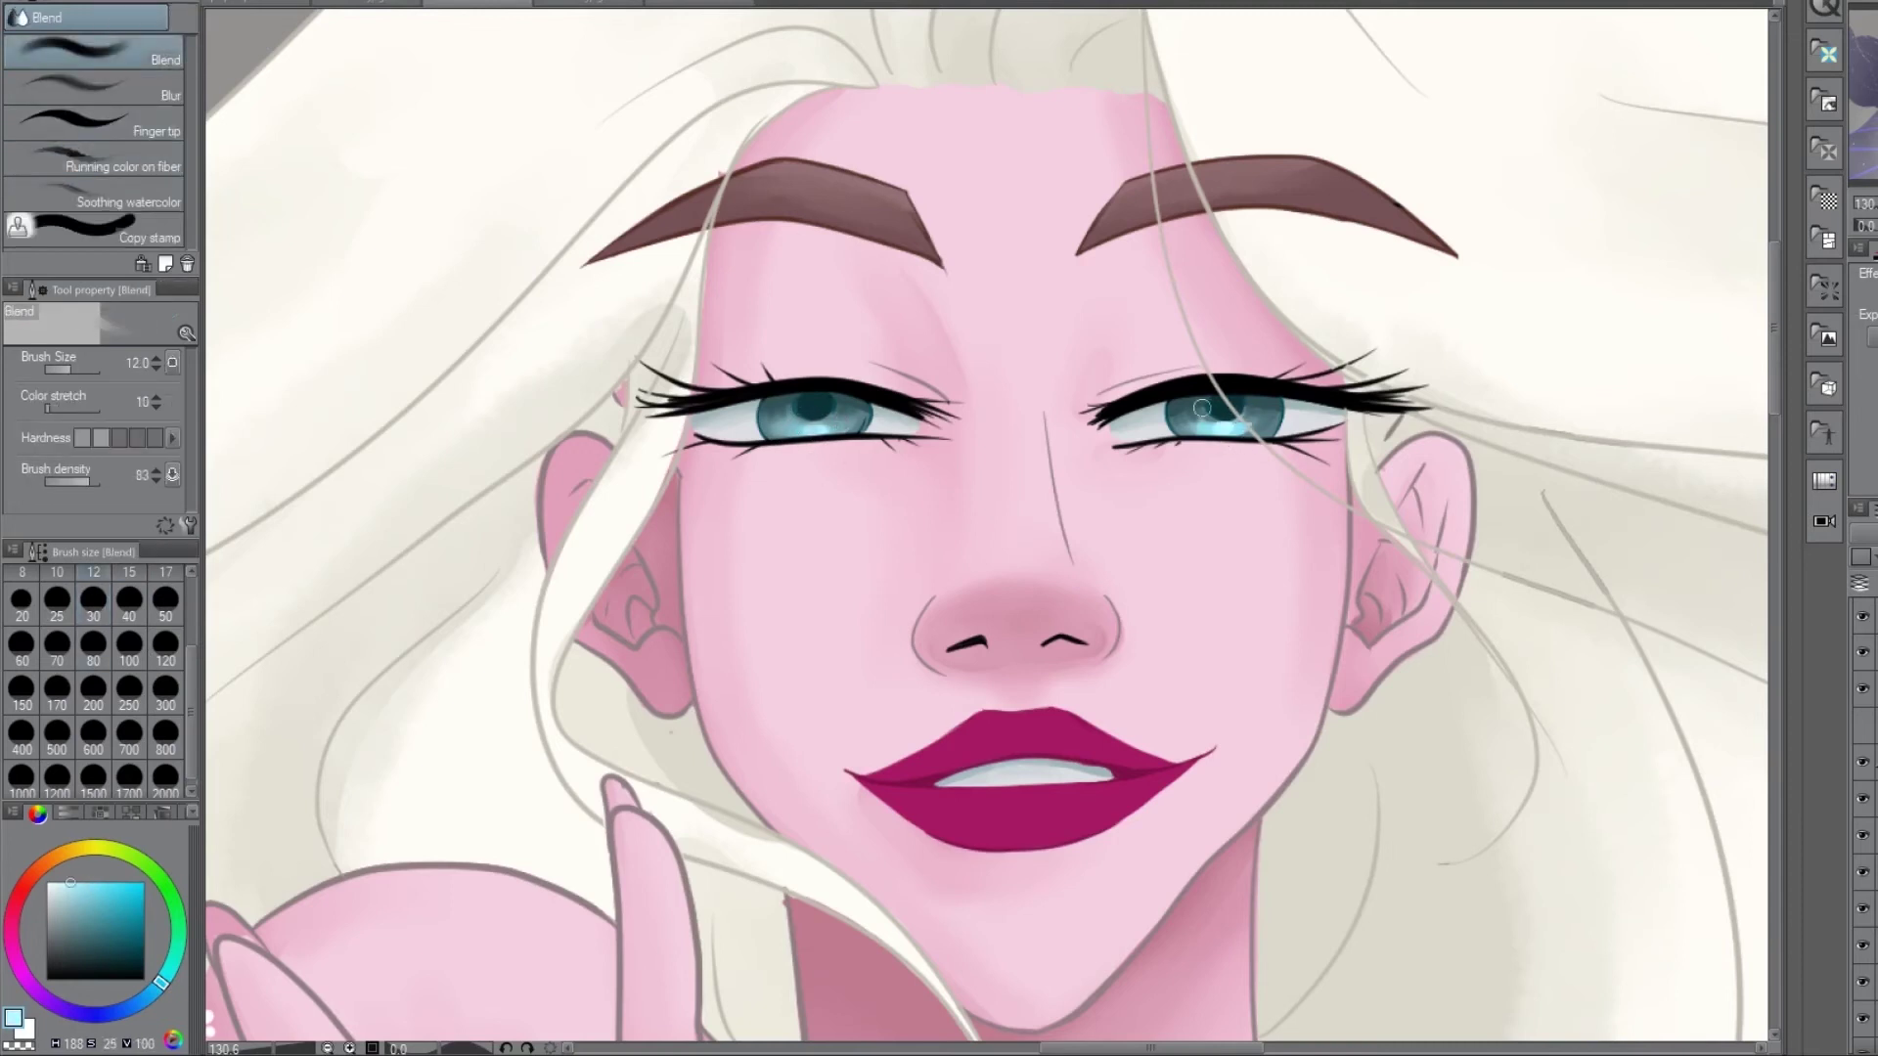
pyautogui.moveTo(1188, 406); pyautogui.dragTo(1227, 421)
pyautogui.moveTo(783, 420); pyautogui.dragTo(818, 422)
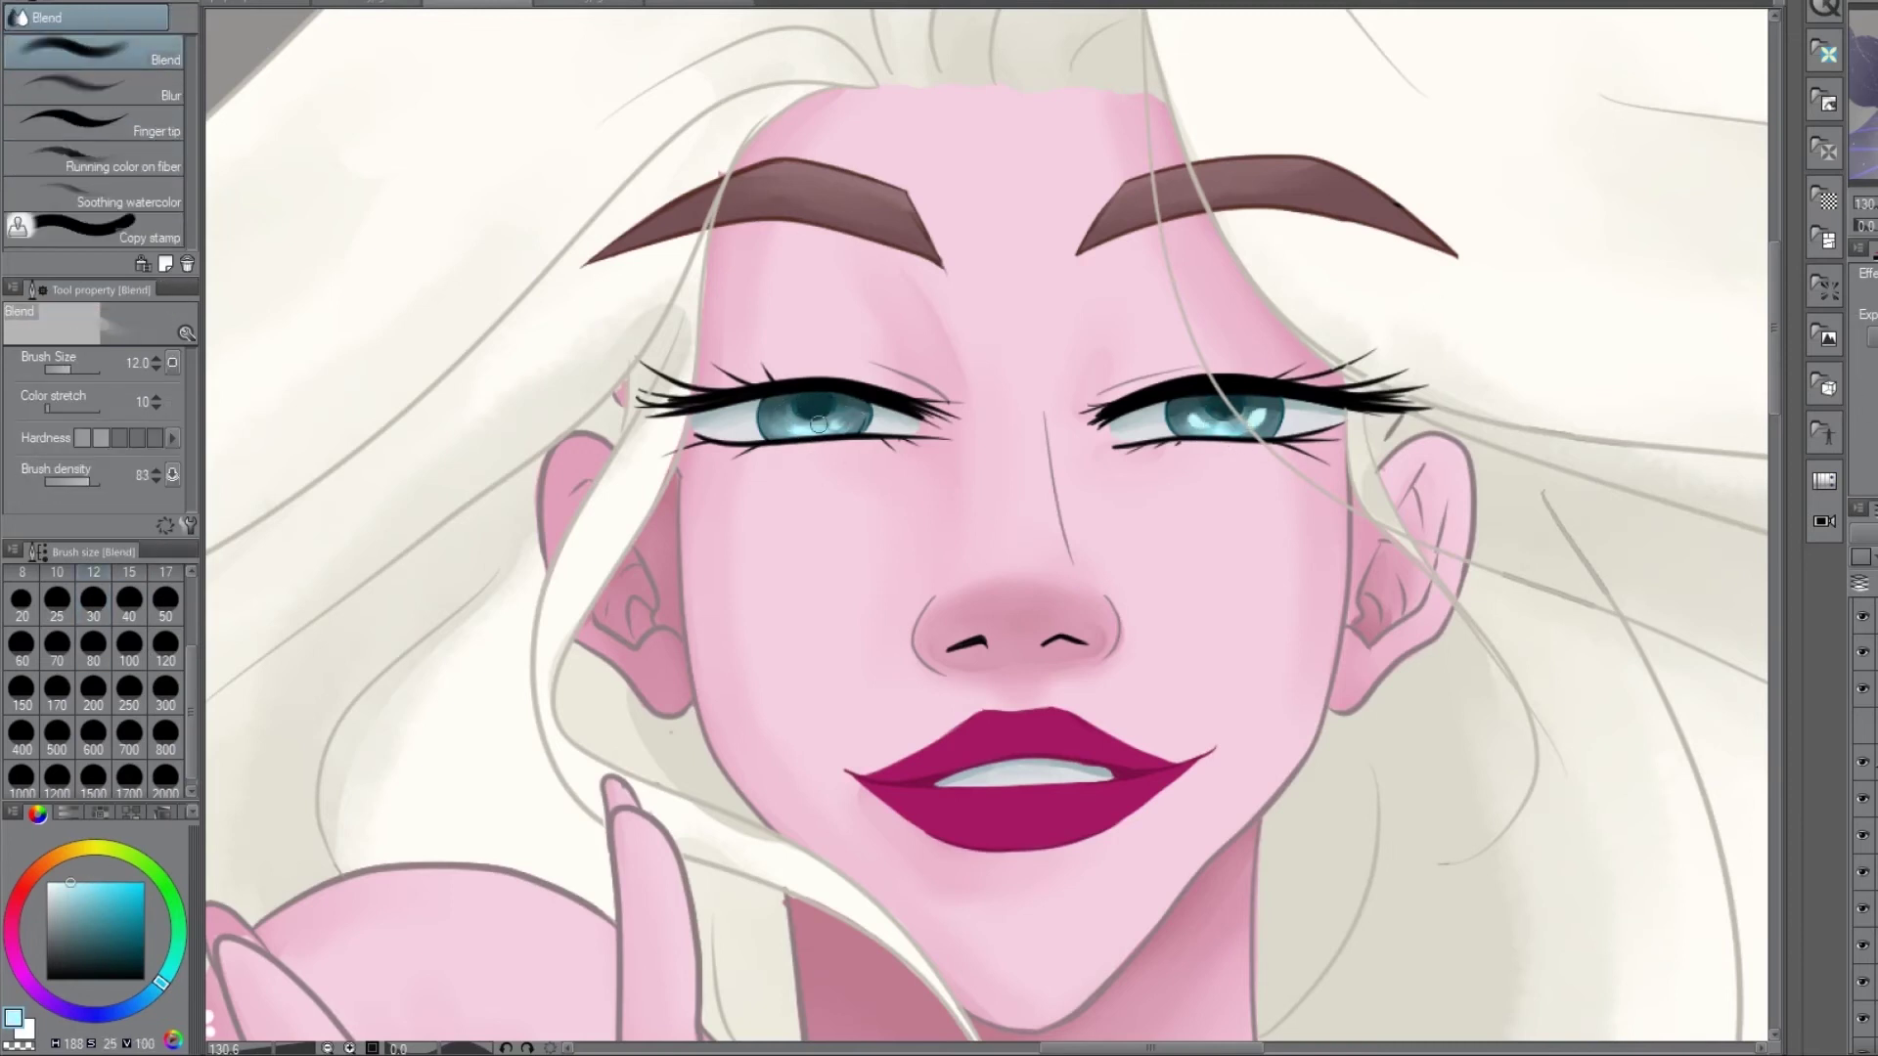
pyautogui.keyDown('alt'); pyautogui.click(797, 406); pyautogui.keyUp('alt')
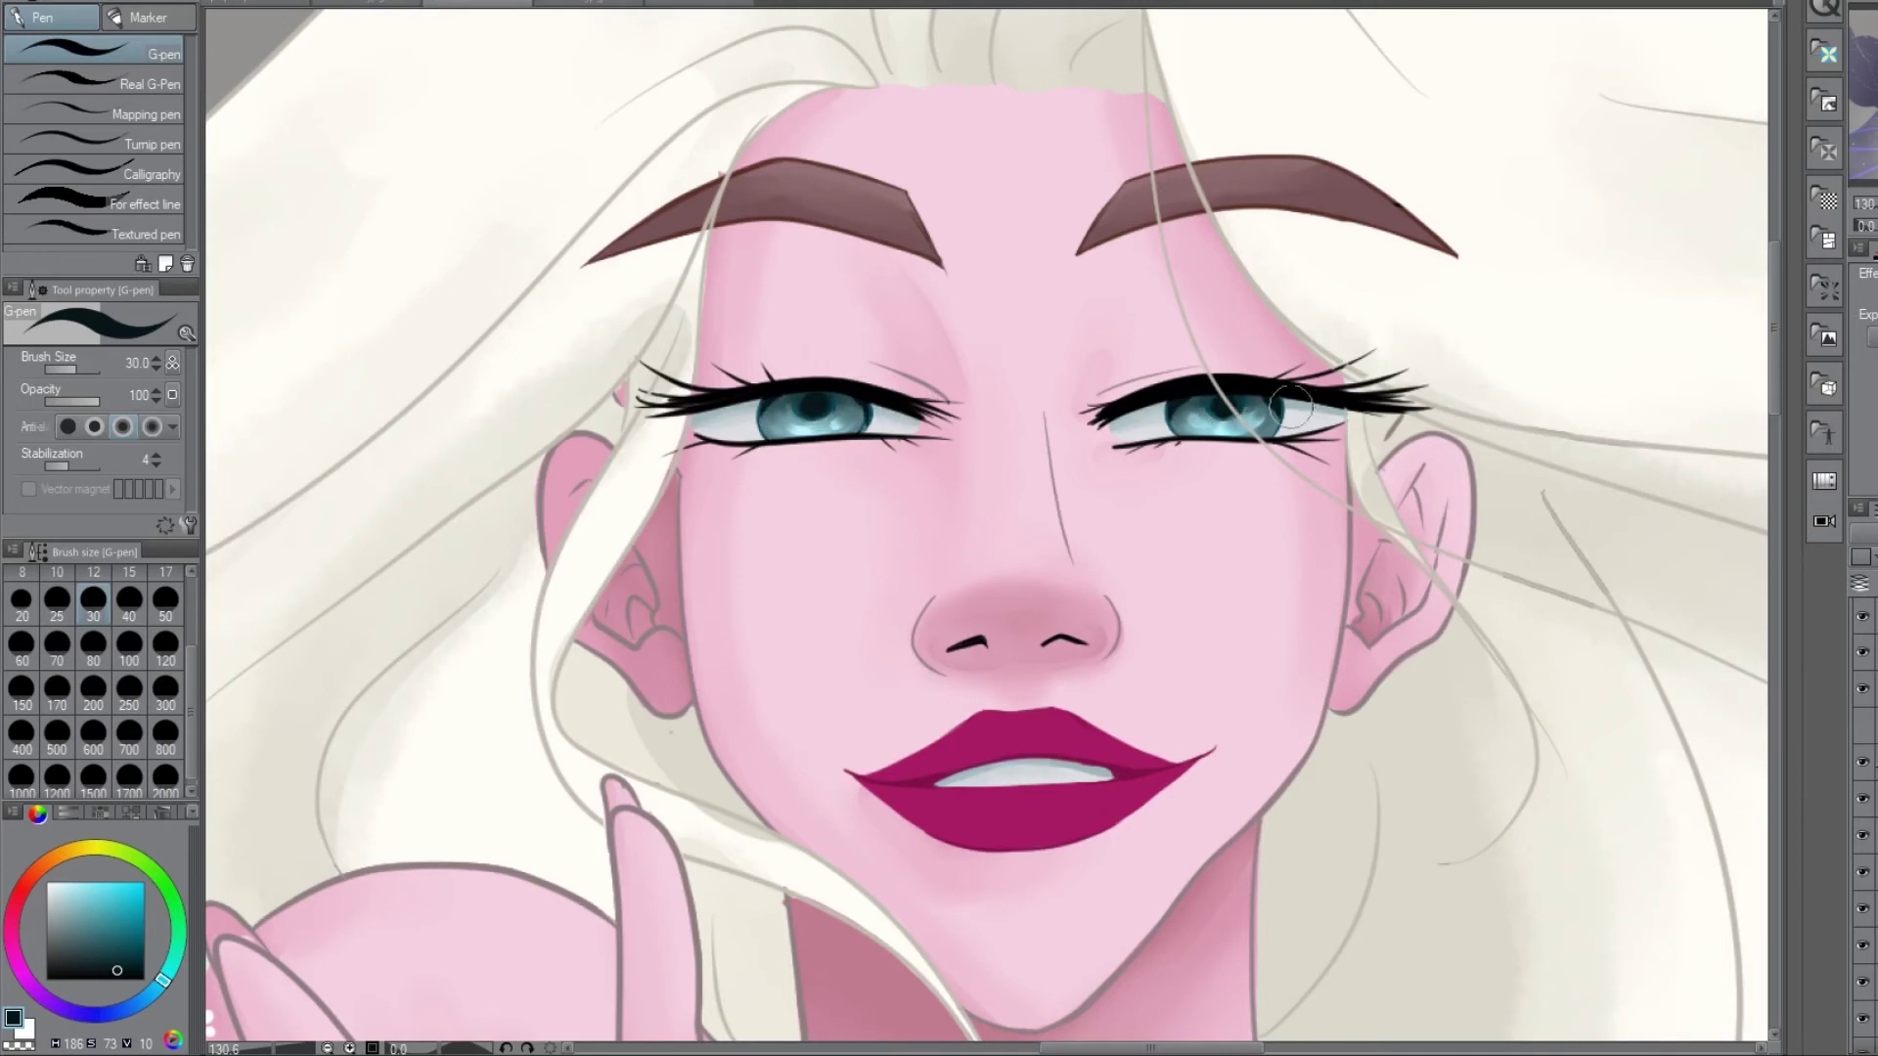
# - Paint dark plum shadows on the upper lip and the lower lip's edges, and blend them
pyautogui.keyDown('alt'); pyautogui.click(1154, 775); pyautogui.keyUp('alt')
pyautogui.press('p')
pyautogui.moveTo(870, 772)
pyautogui.mouseDown()
pyautogui.moveTo(1036, 728)
pyautogui.moveTo(1129, 776)
pyautogui.moveTo(948, 831)
pyautogui.mouseUp()
pyautogui.keyDown('alt'); pyautogui.click(1131, 775); pyautogui.keyUp('alt')
pyautogui.moveTo(1213, 755); pyautogui.dragTo(1110, 816)
pyautogui.press('j')
pyautogui.moveTo(910, 861)
pyautogui.mouseDown()
pyautogui.moveTo(986, 808)
pyautogui.moveTo(1119, 787)
pyautogui.mouseUp()
# - Add a pink highlight to the lower lip and soften it with the Blend tool at size 20
pyautogui.press('p')
pyautogui.press('j')
pyautogui.moveTo(934, 811); pyautogui.dragTo(1130, 783)
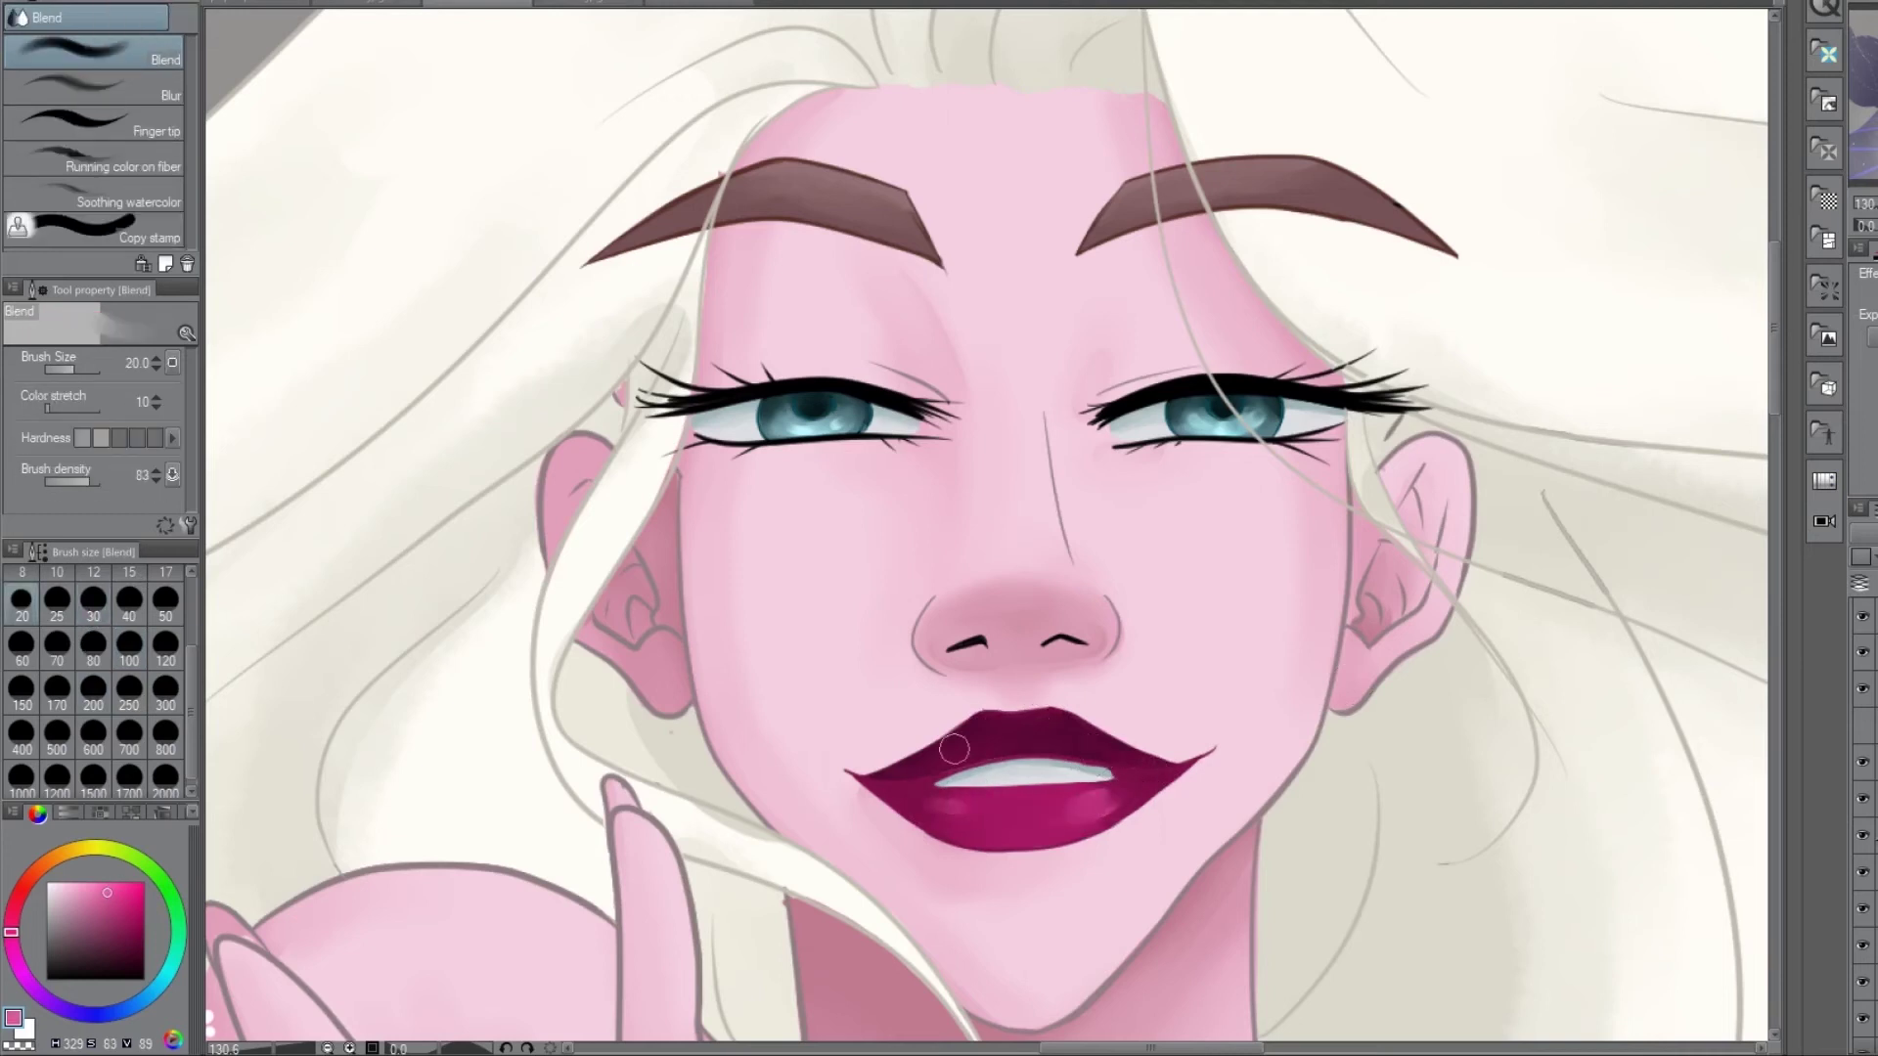
# - Deepen the corners of the mouth with very dark plum and blend the strokes at size 20
pyautogui.press('p')
pyautogui.moveTo(860, 777); pyautogui.dragTo(915, 798)
pyautogui.moveTo(1189, 748); pyautogui.dragTo(1120, 797)
pyautogui.press('j')
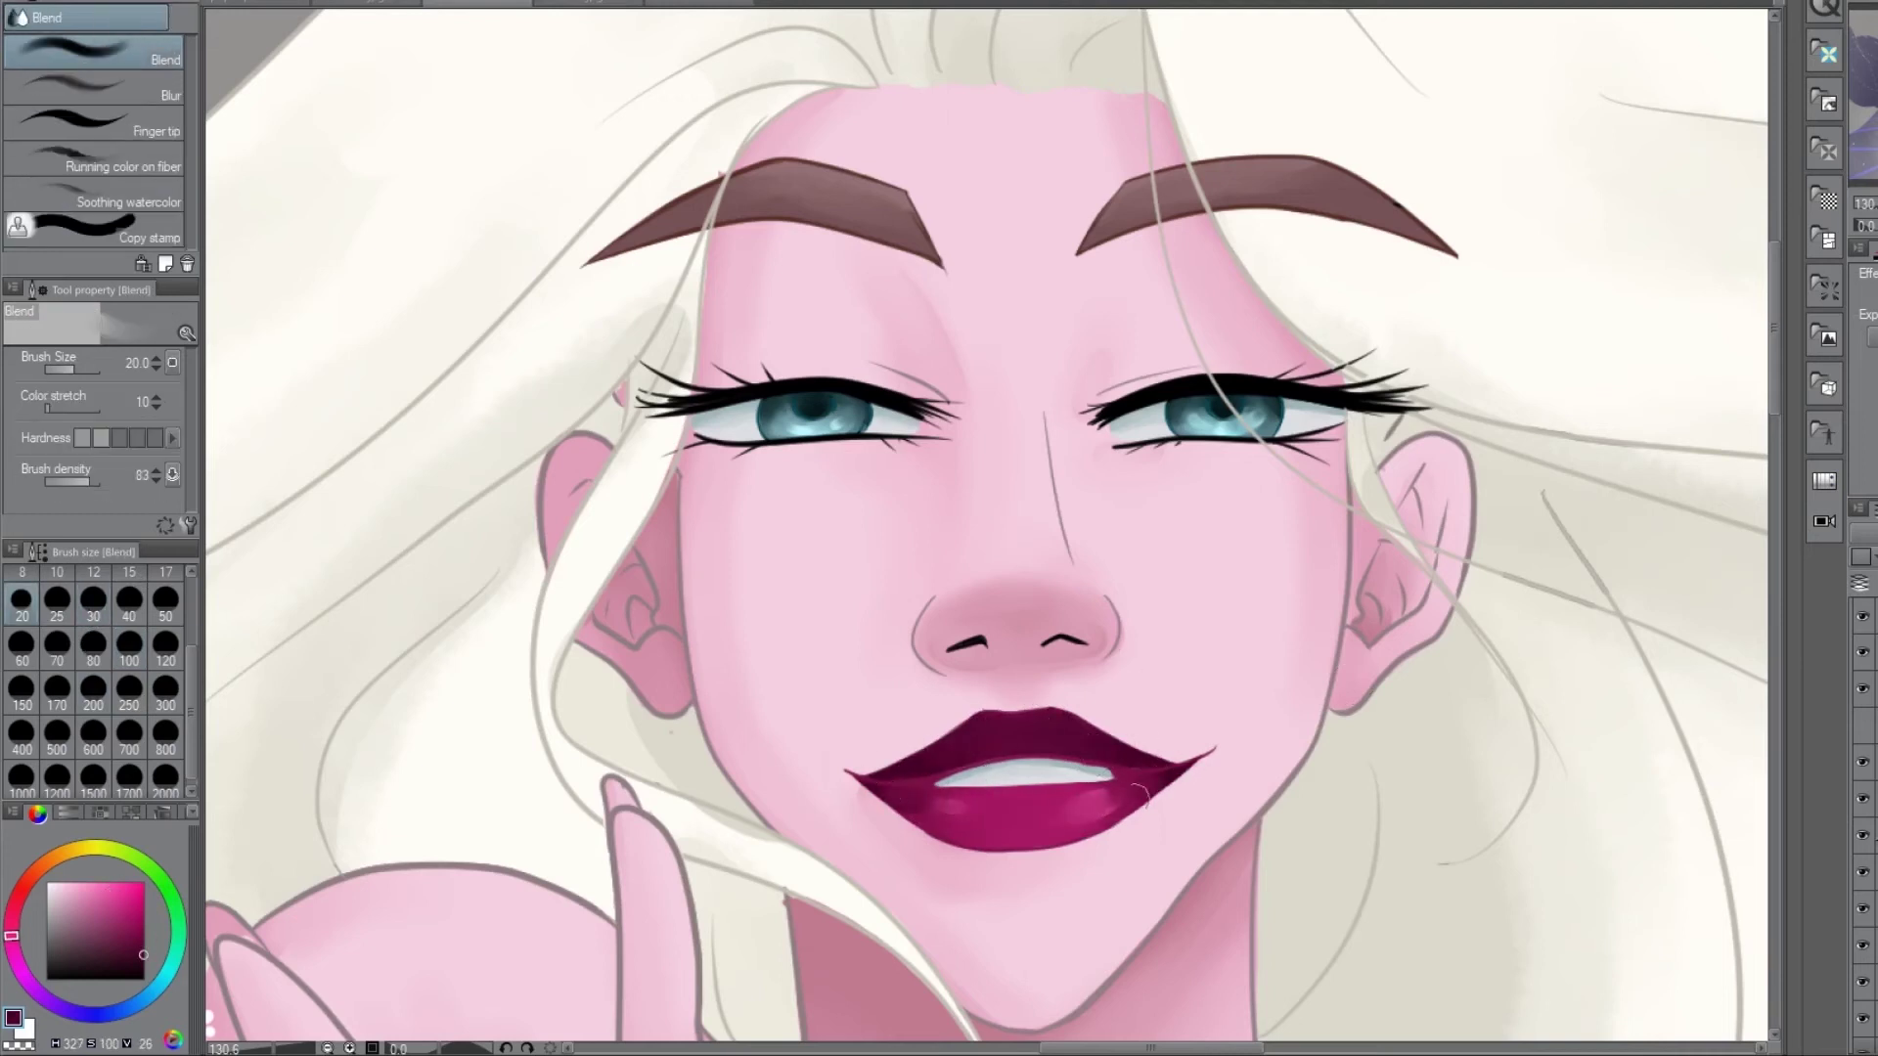
# - Paint a small bright pink shine on the lower lip with the G-pen at size 30 and blend it at size 15
pyautogui.press('p')
pyautogui.keyDown('alt'); pyautogui.click(1075, 812); pyautogui.keyUp('alt')
pyautogui.moveTo(1071, 817); pyautogui.dragTo(1095, 810)
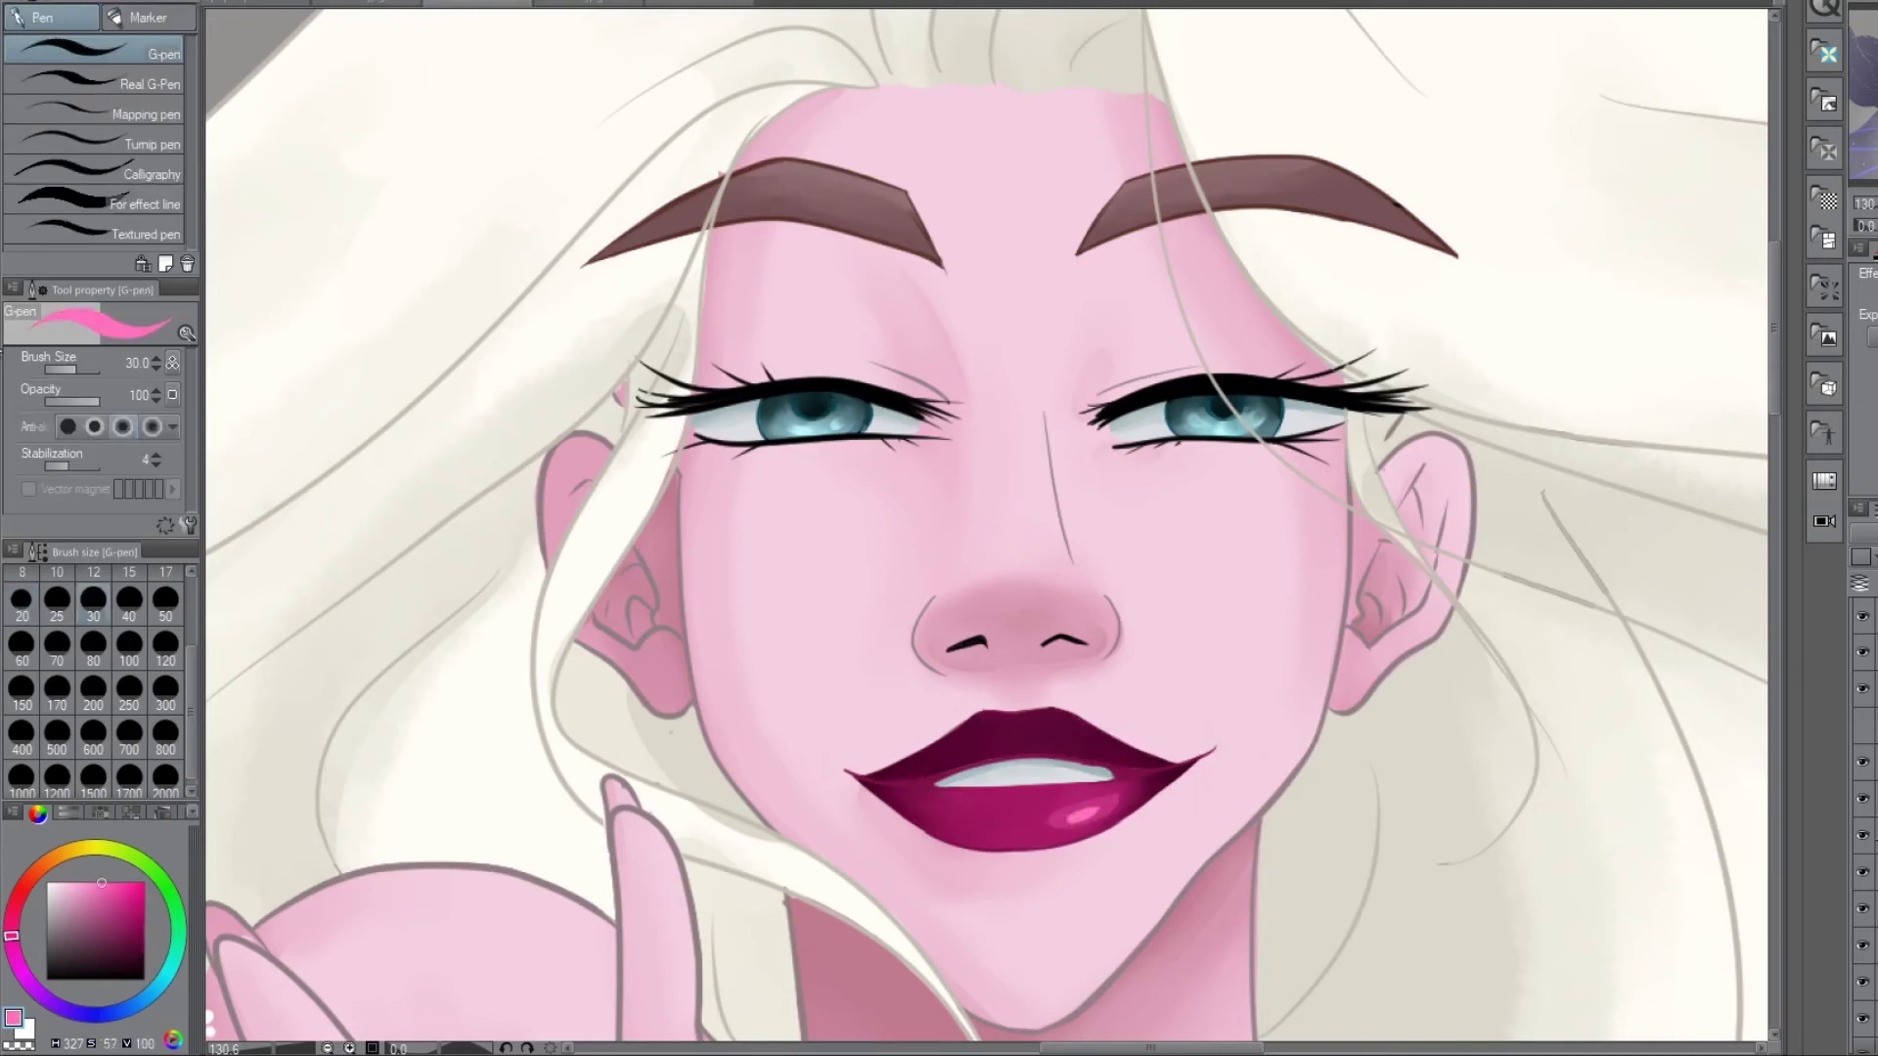
pyautogui.press('j')
pyautogui.scroll(-5, 988, 528)
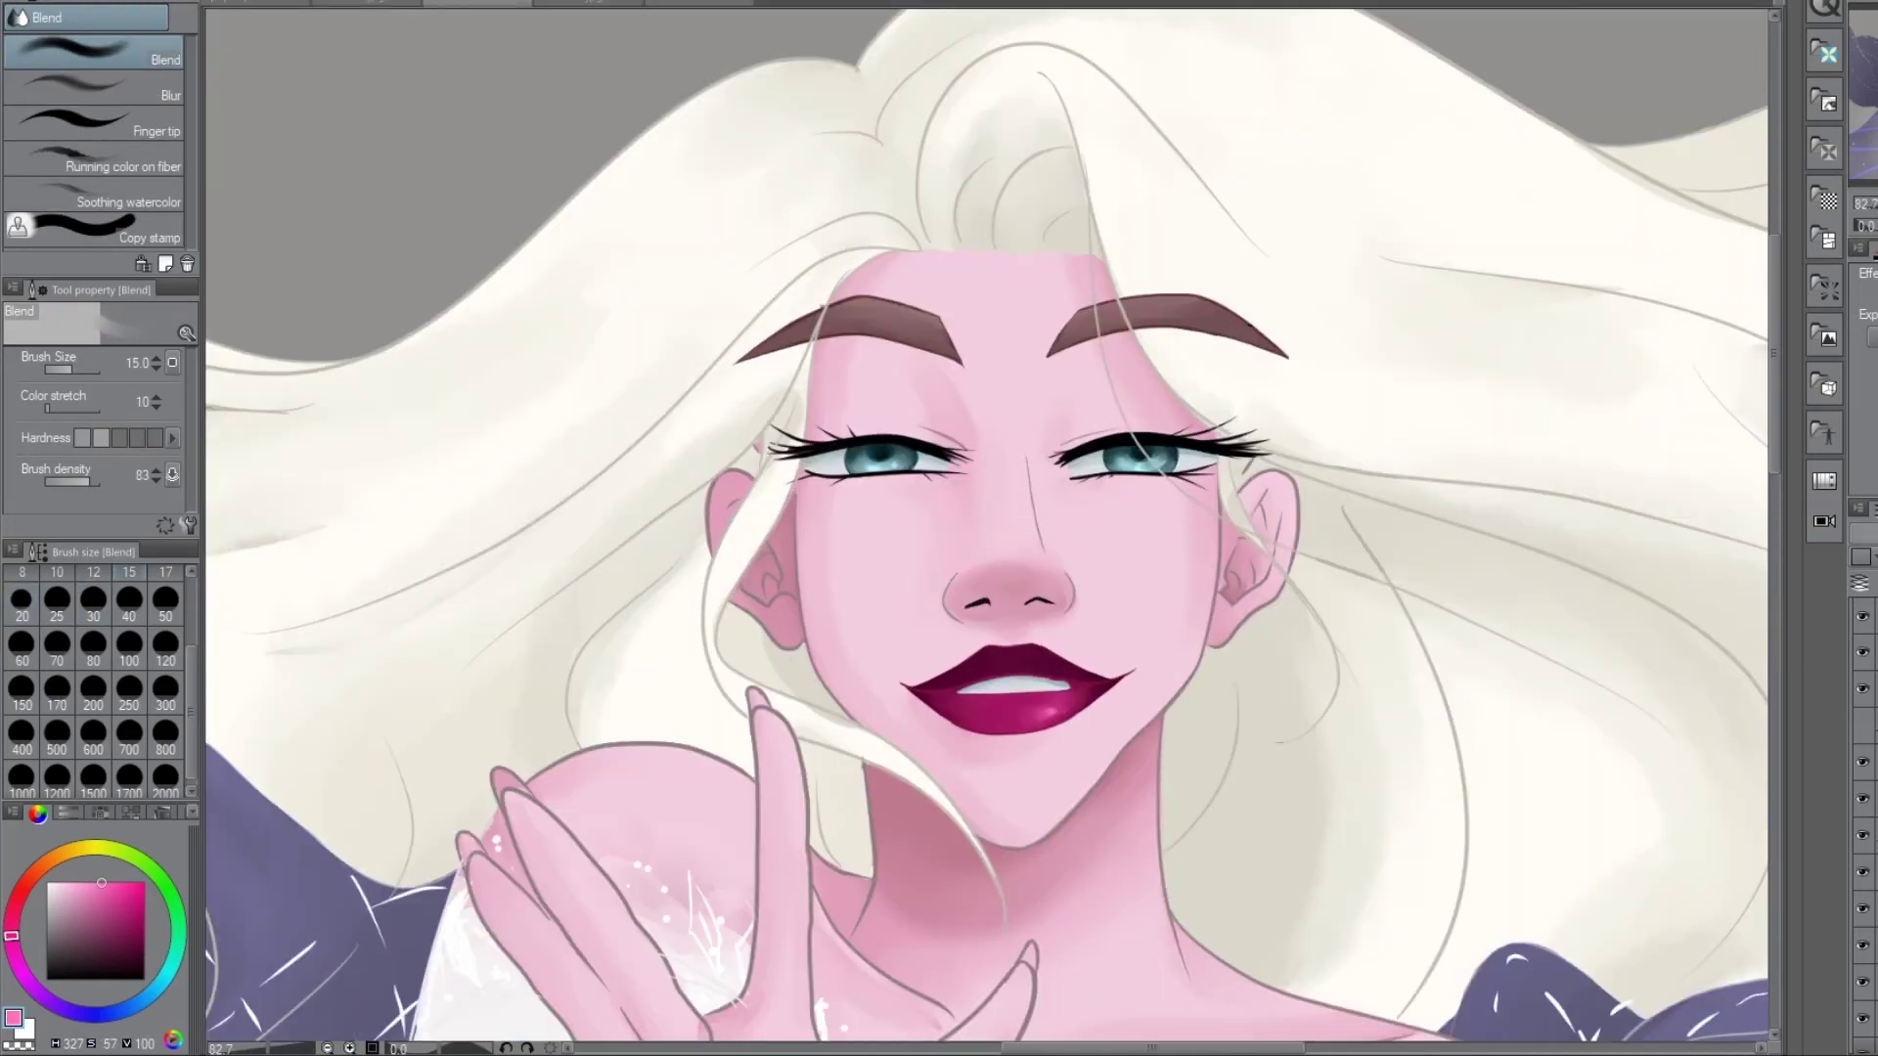
# - Draw thin white highlight lines along the nose bridge and jawline with the G-pen at size 10 and stabilization 45
pyautogui.click(49, 885)
pyautogui.scroll(5, 988, 528)
pyautogui.press('p')
pyautogui.press('[')
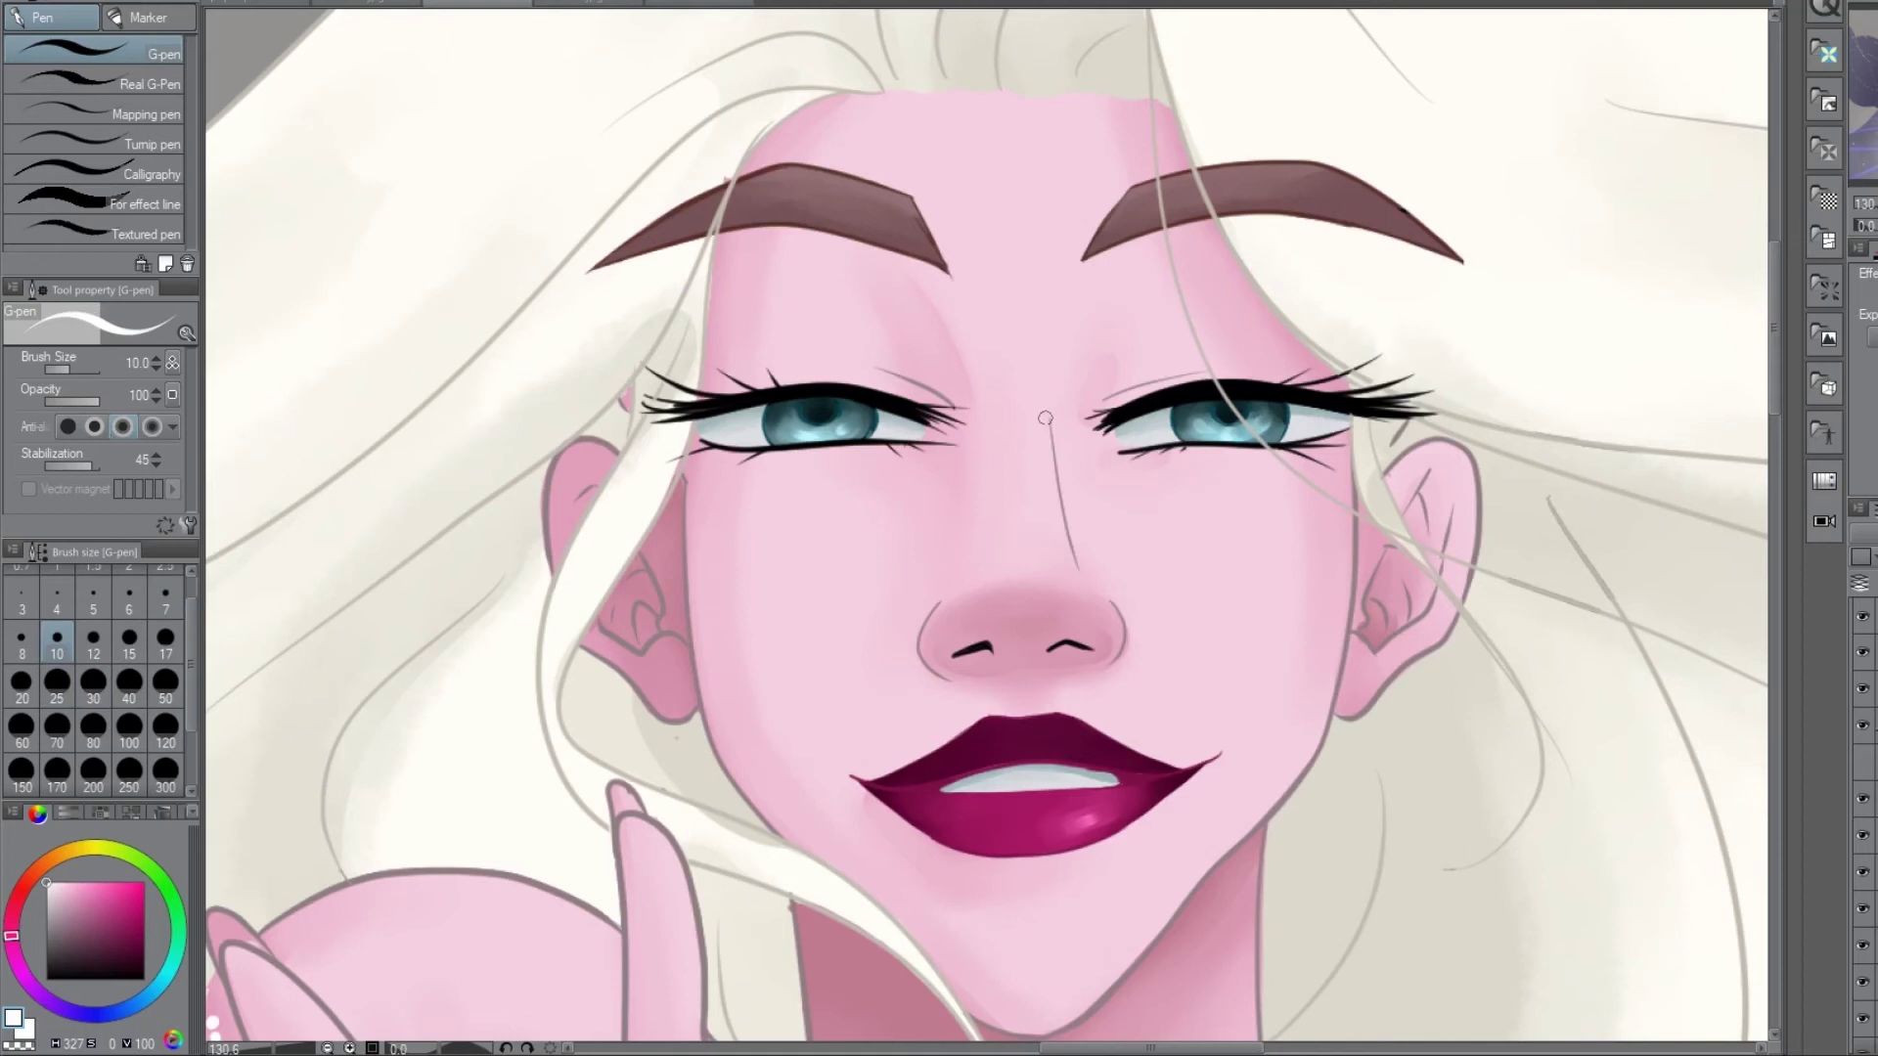
pyautogui.scroll(-3, 1467, 563)
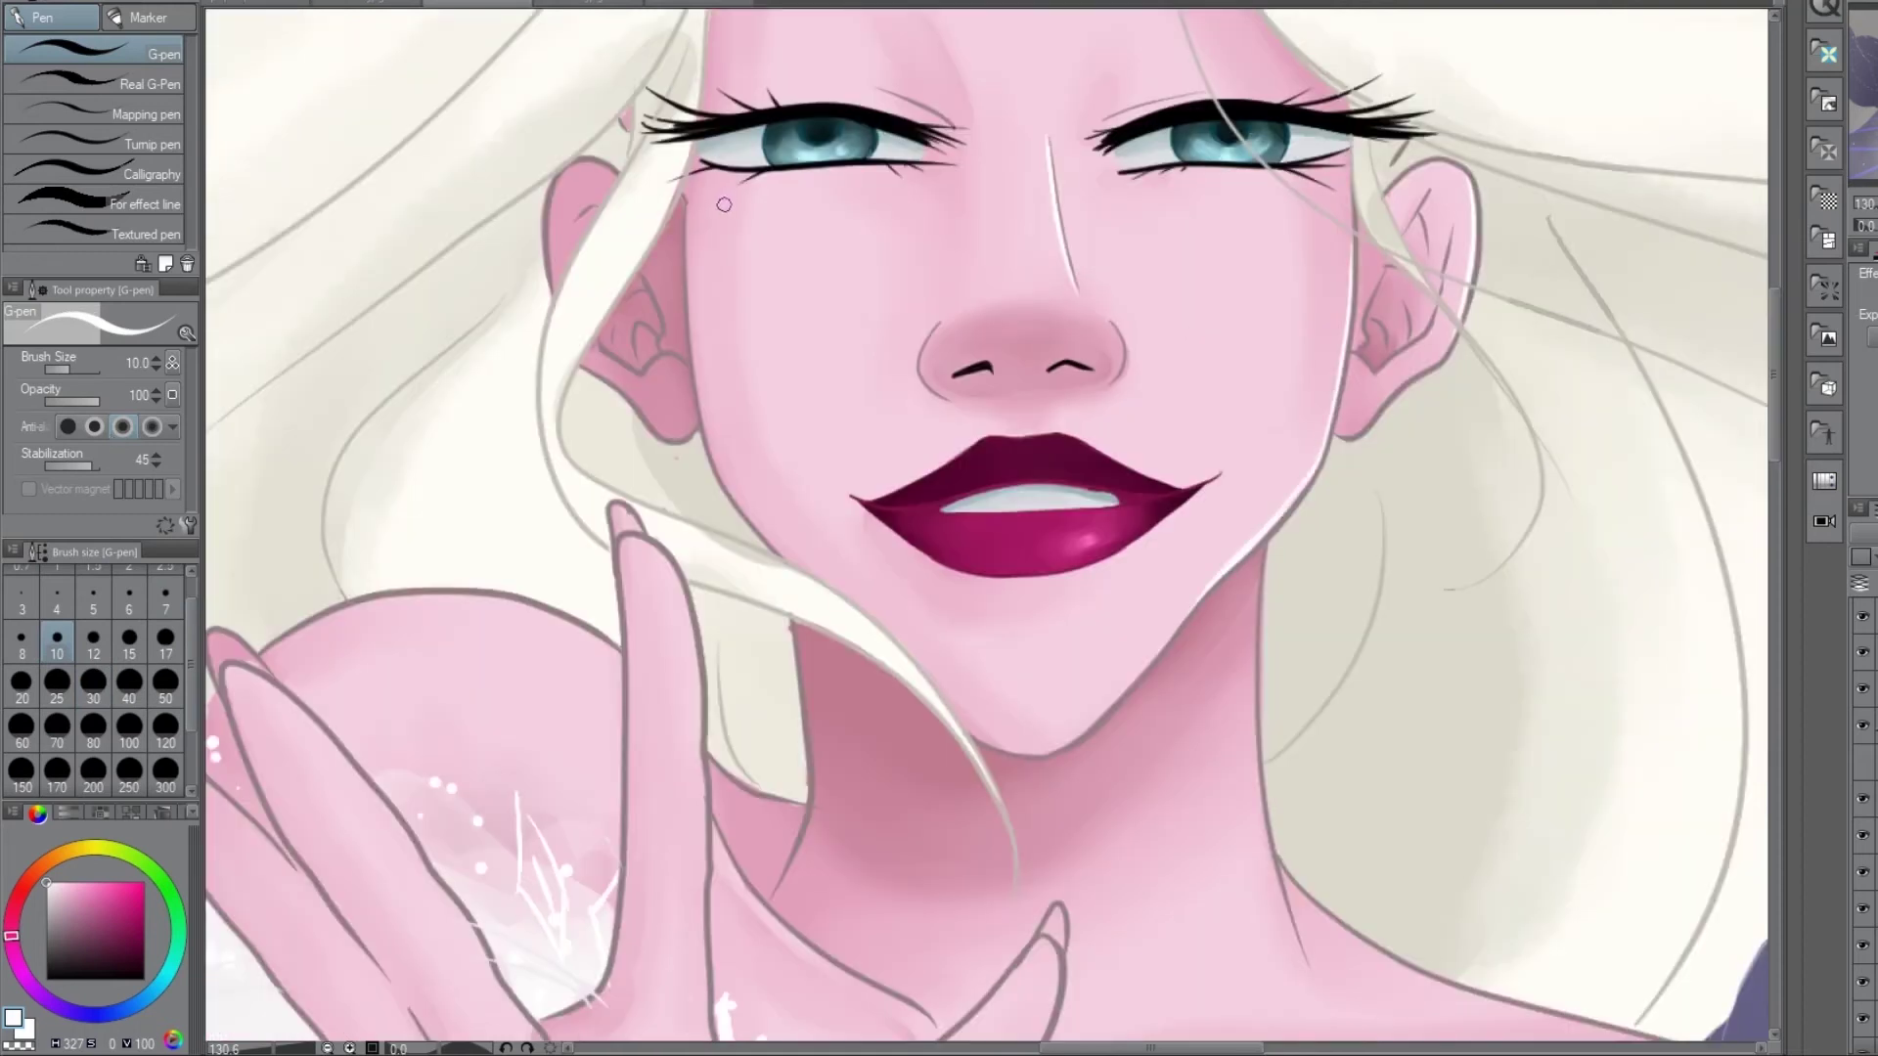
# - Draw white highlight lines along the collarbone, shoulder, chest fold and raised fingers with the G-pen at size 10
pyautogui.scroll(-5, 1049, 436)
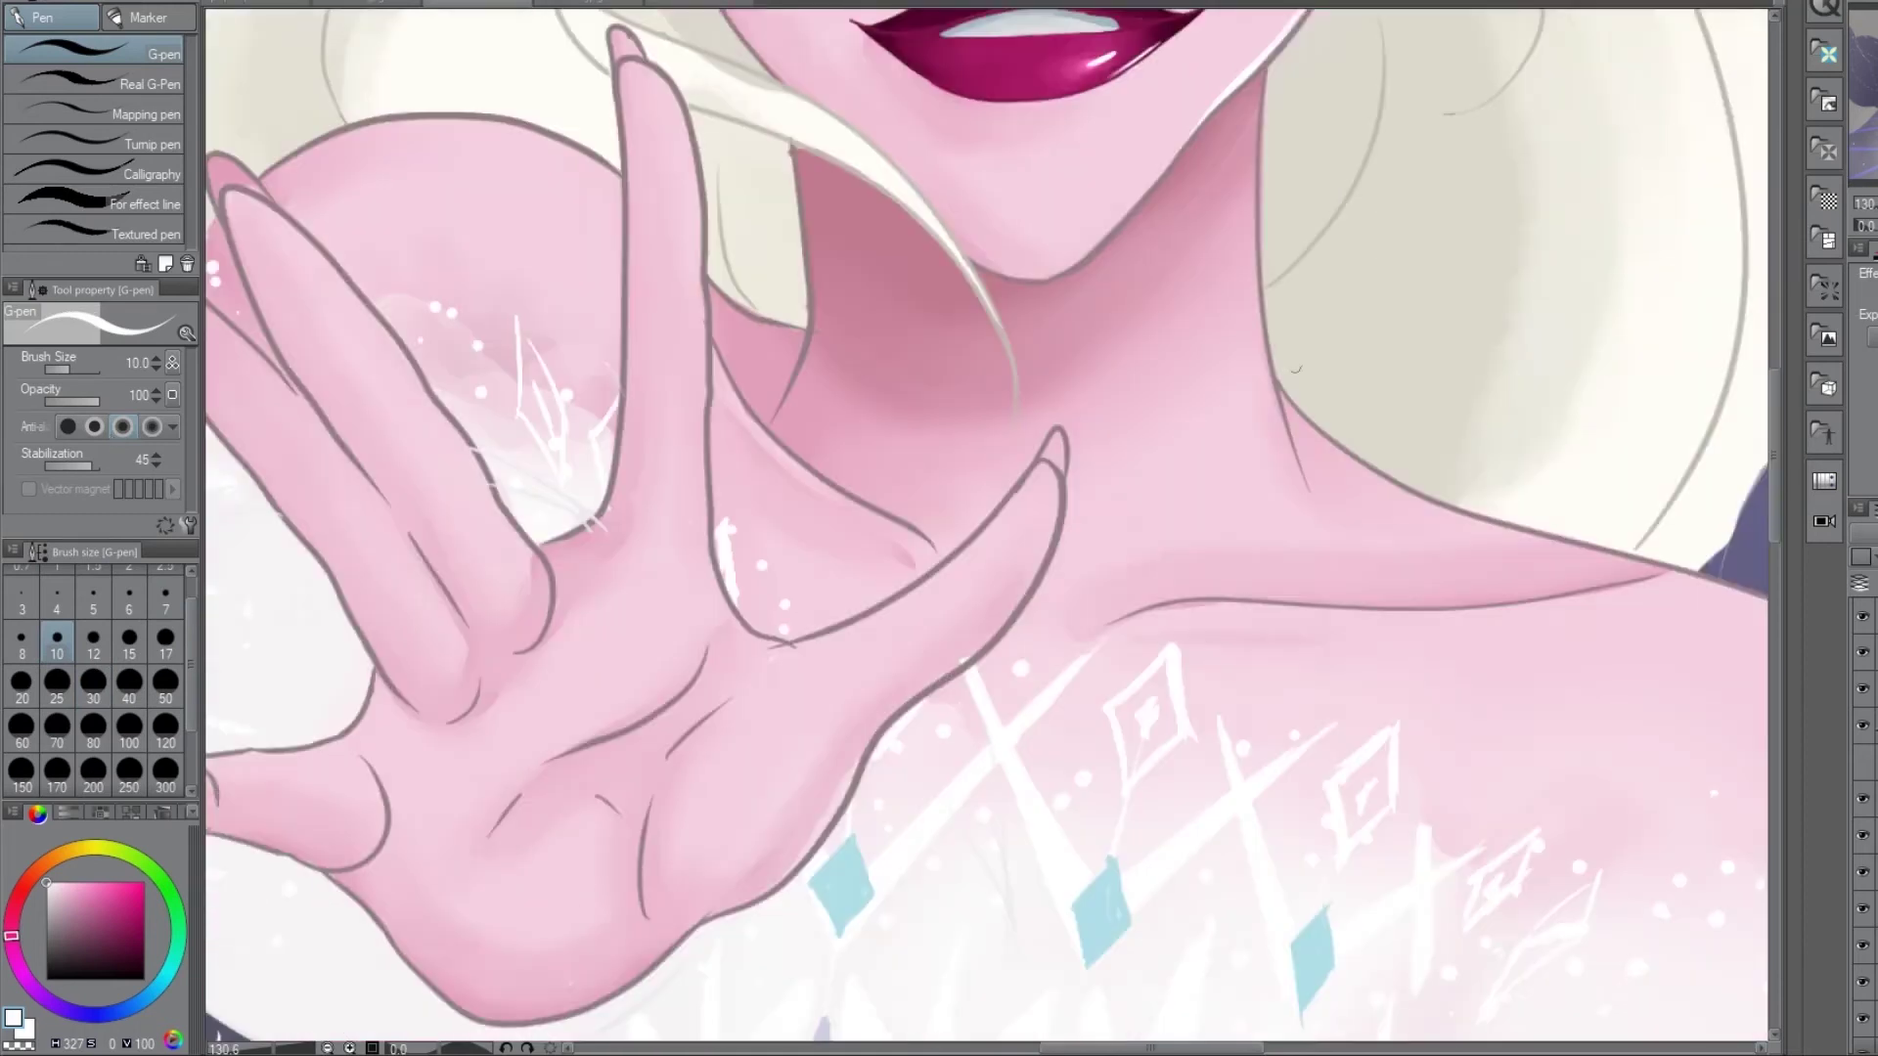
pyautogui.moveTo(1125, 616); pyautogui.dragTo(1640, 565)
pyautogui.moveTo(719, 354); pyautogui.dragTo(934, 557)
pyautogui.scroll(-3, 934, 557)
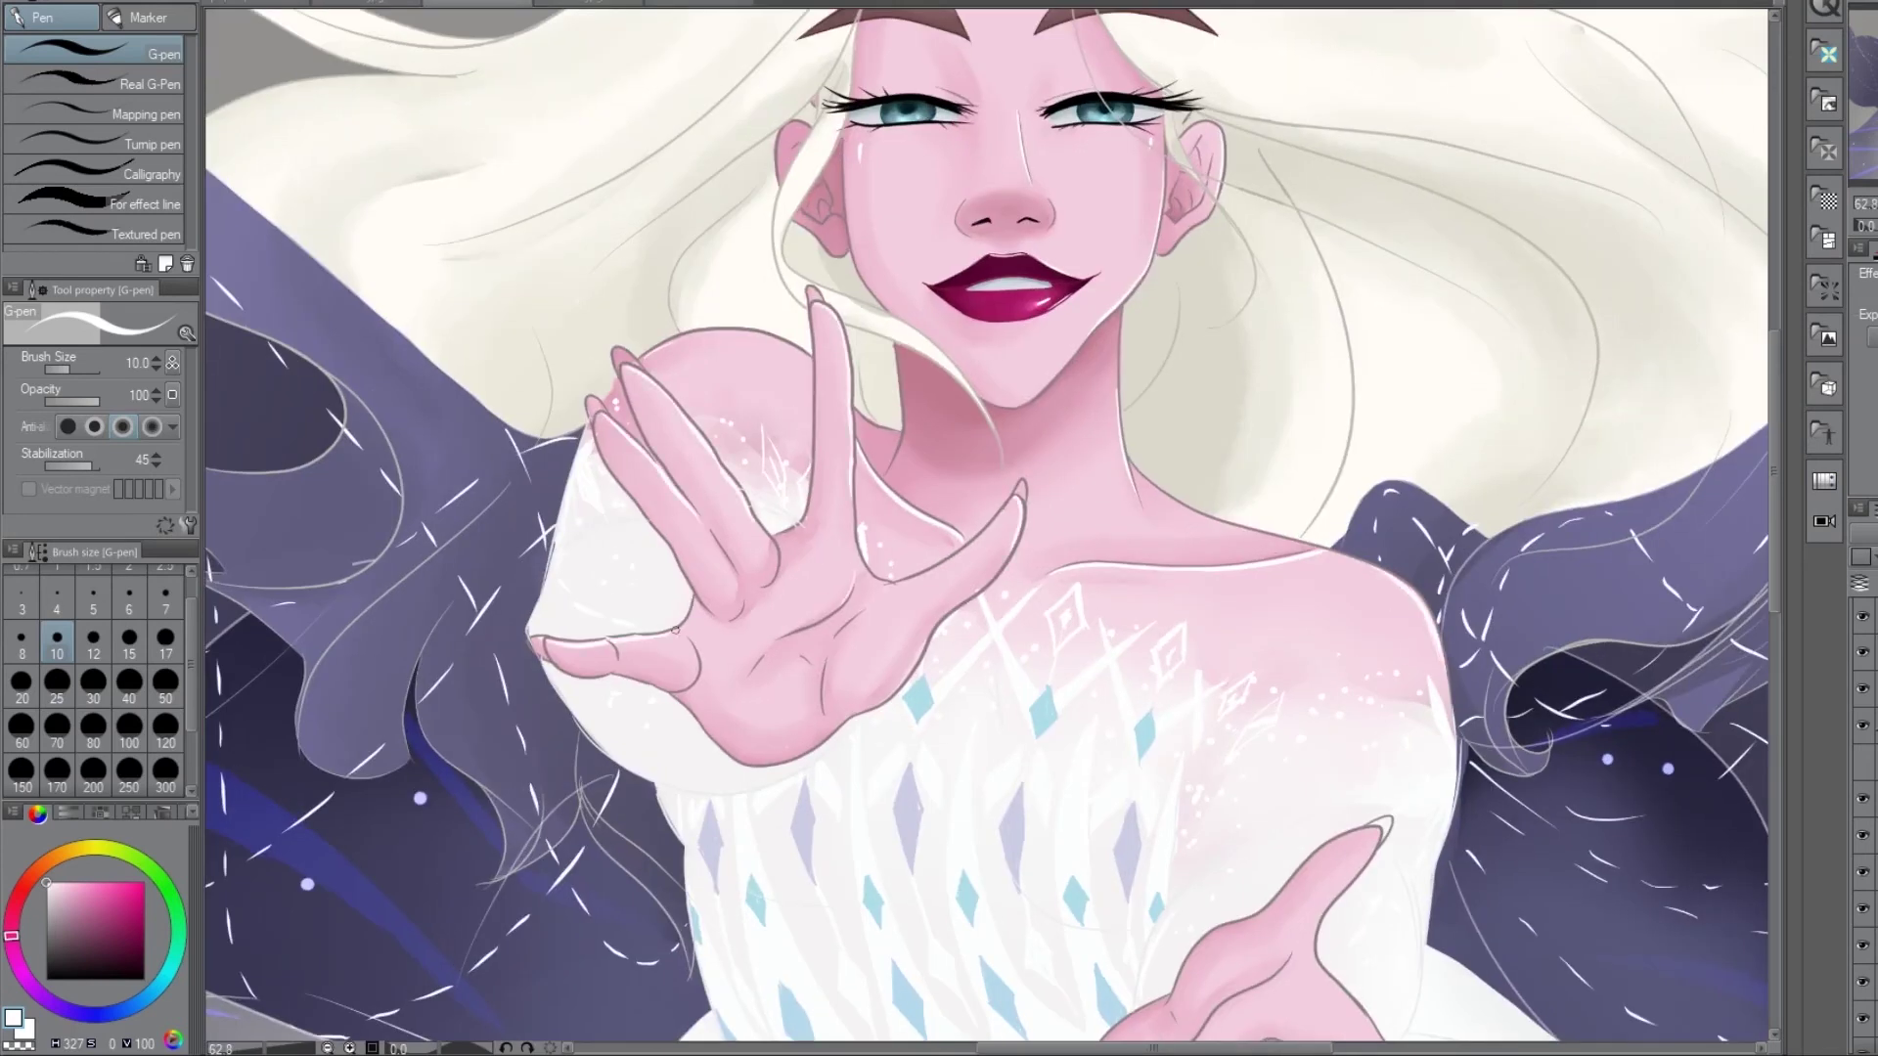
# - Check the new highlights across the whole illustration and save the file
pyautogui.scroll(-3, 647, 636)
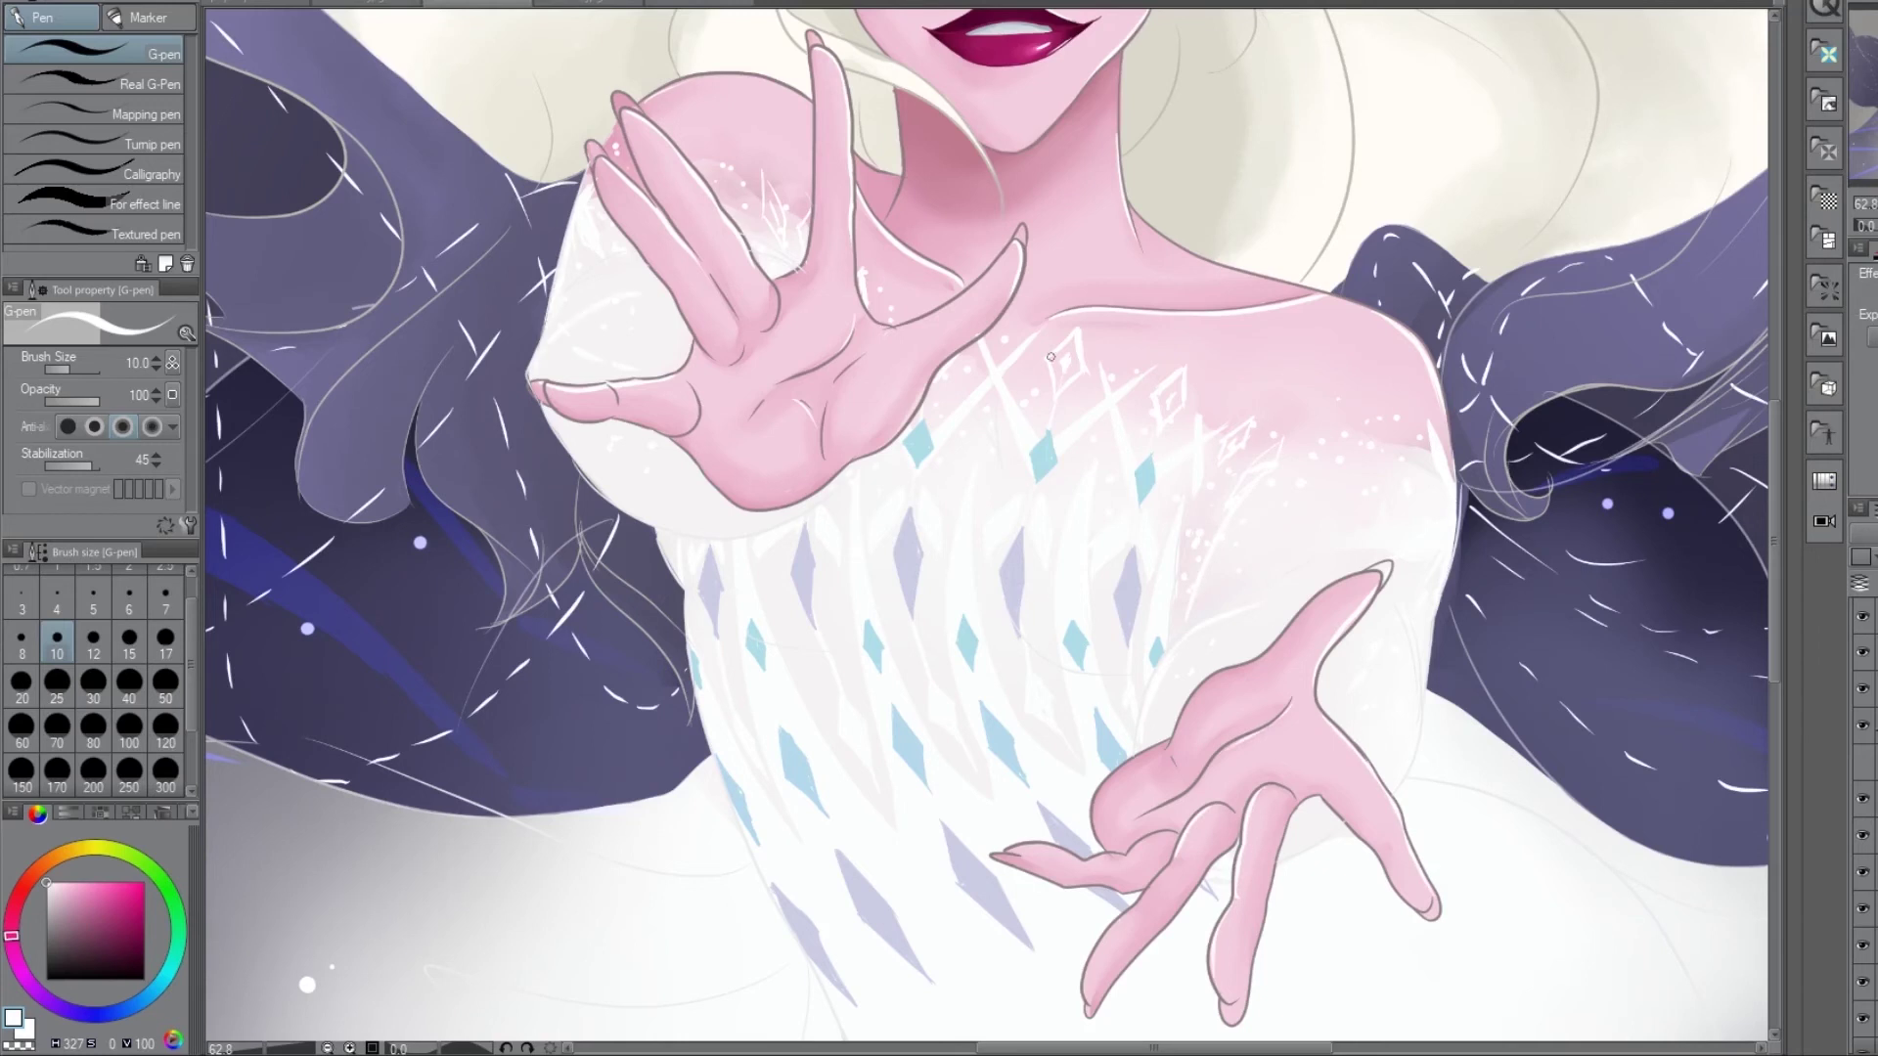
pyautogui.scroll(3, 1174, 205)
pyautogui.scroll(3, 1173, 204)
pyautogui.scroll(-5, 987, 528)
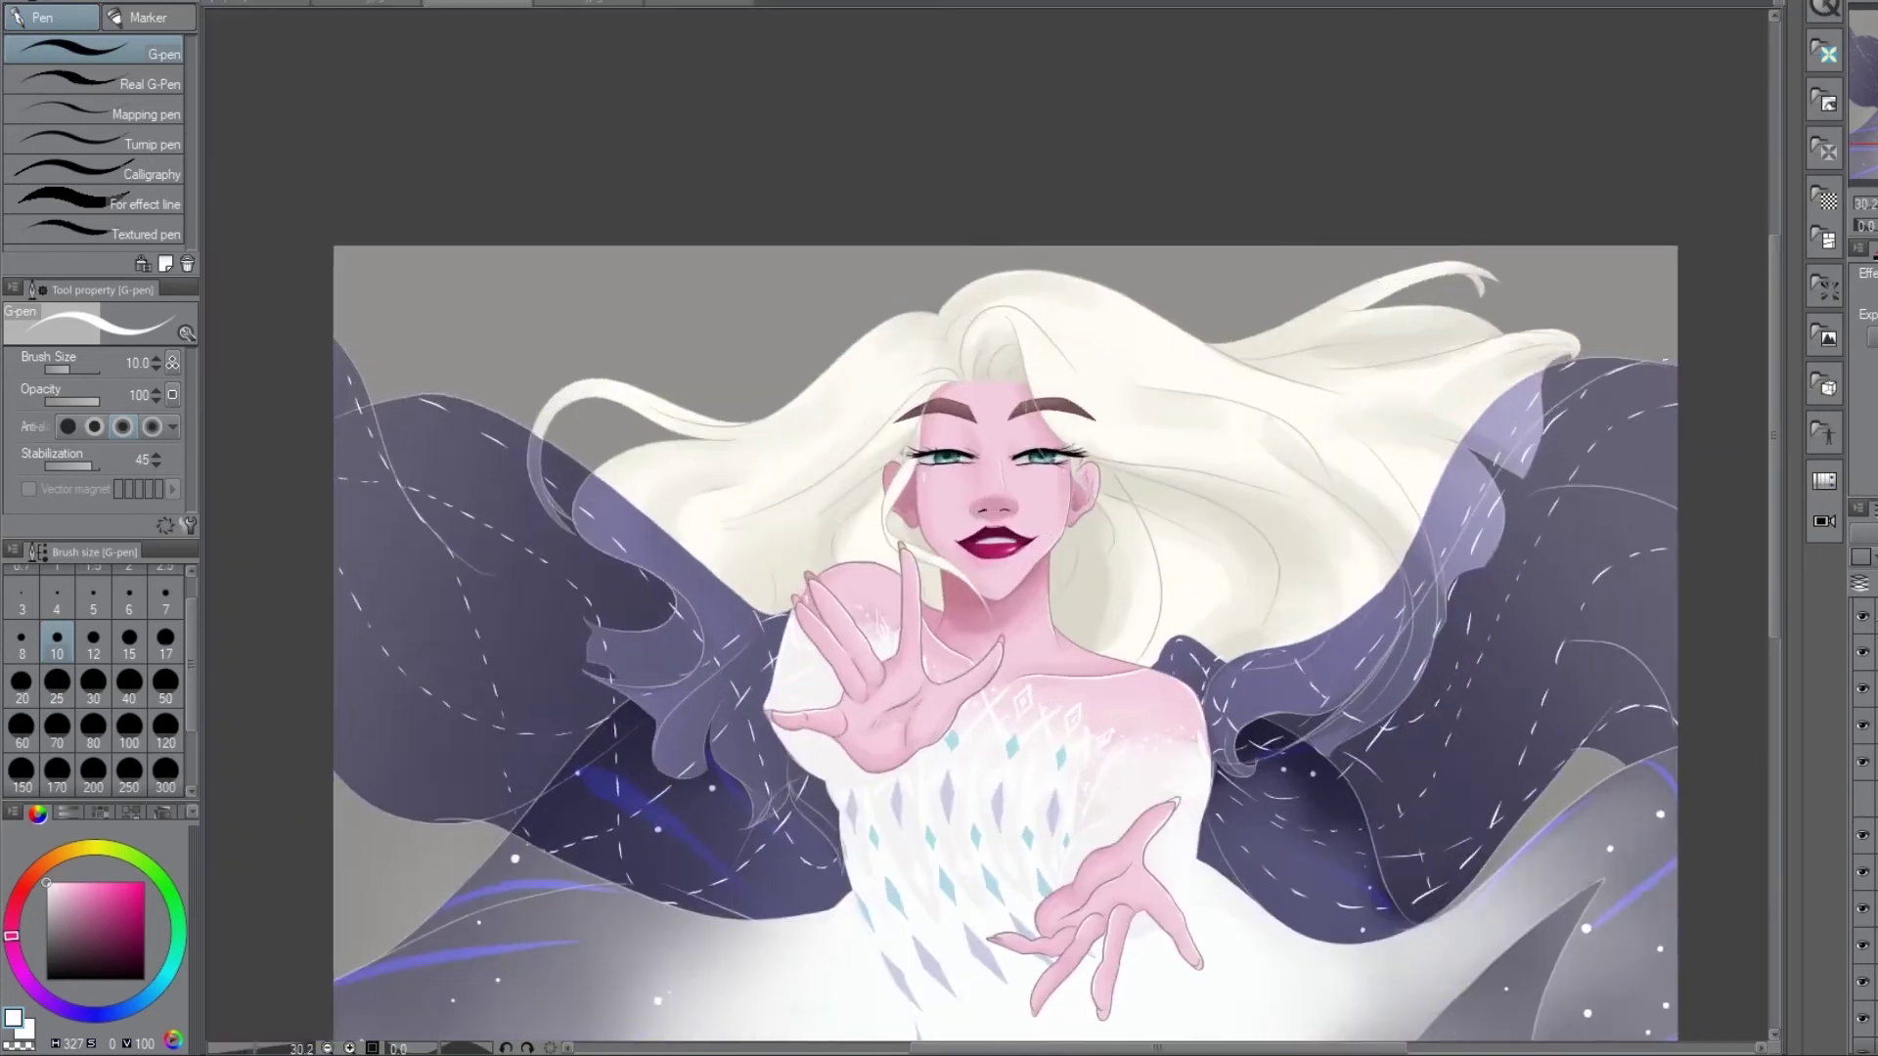
pyautogui.scroll(1, 988, 528)
pyautogui.click(255, 3)
pyautogui.click(665, 78)
pyautogui.moveTo(1413, 273); pyautogui.dragTo(1412, 302)
pyautogui.moveTo(1570, 103)
pyautogui.mouseDown()
pyautogui.moveTo(1575, 143)
pyautogui.moveTo(1559, 92)
pyautogui.mouseUp()
pyautogui.moveTo(1431, 293); pyautogui.dragTo(1436, 306)
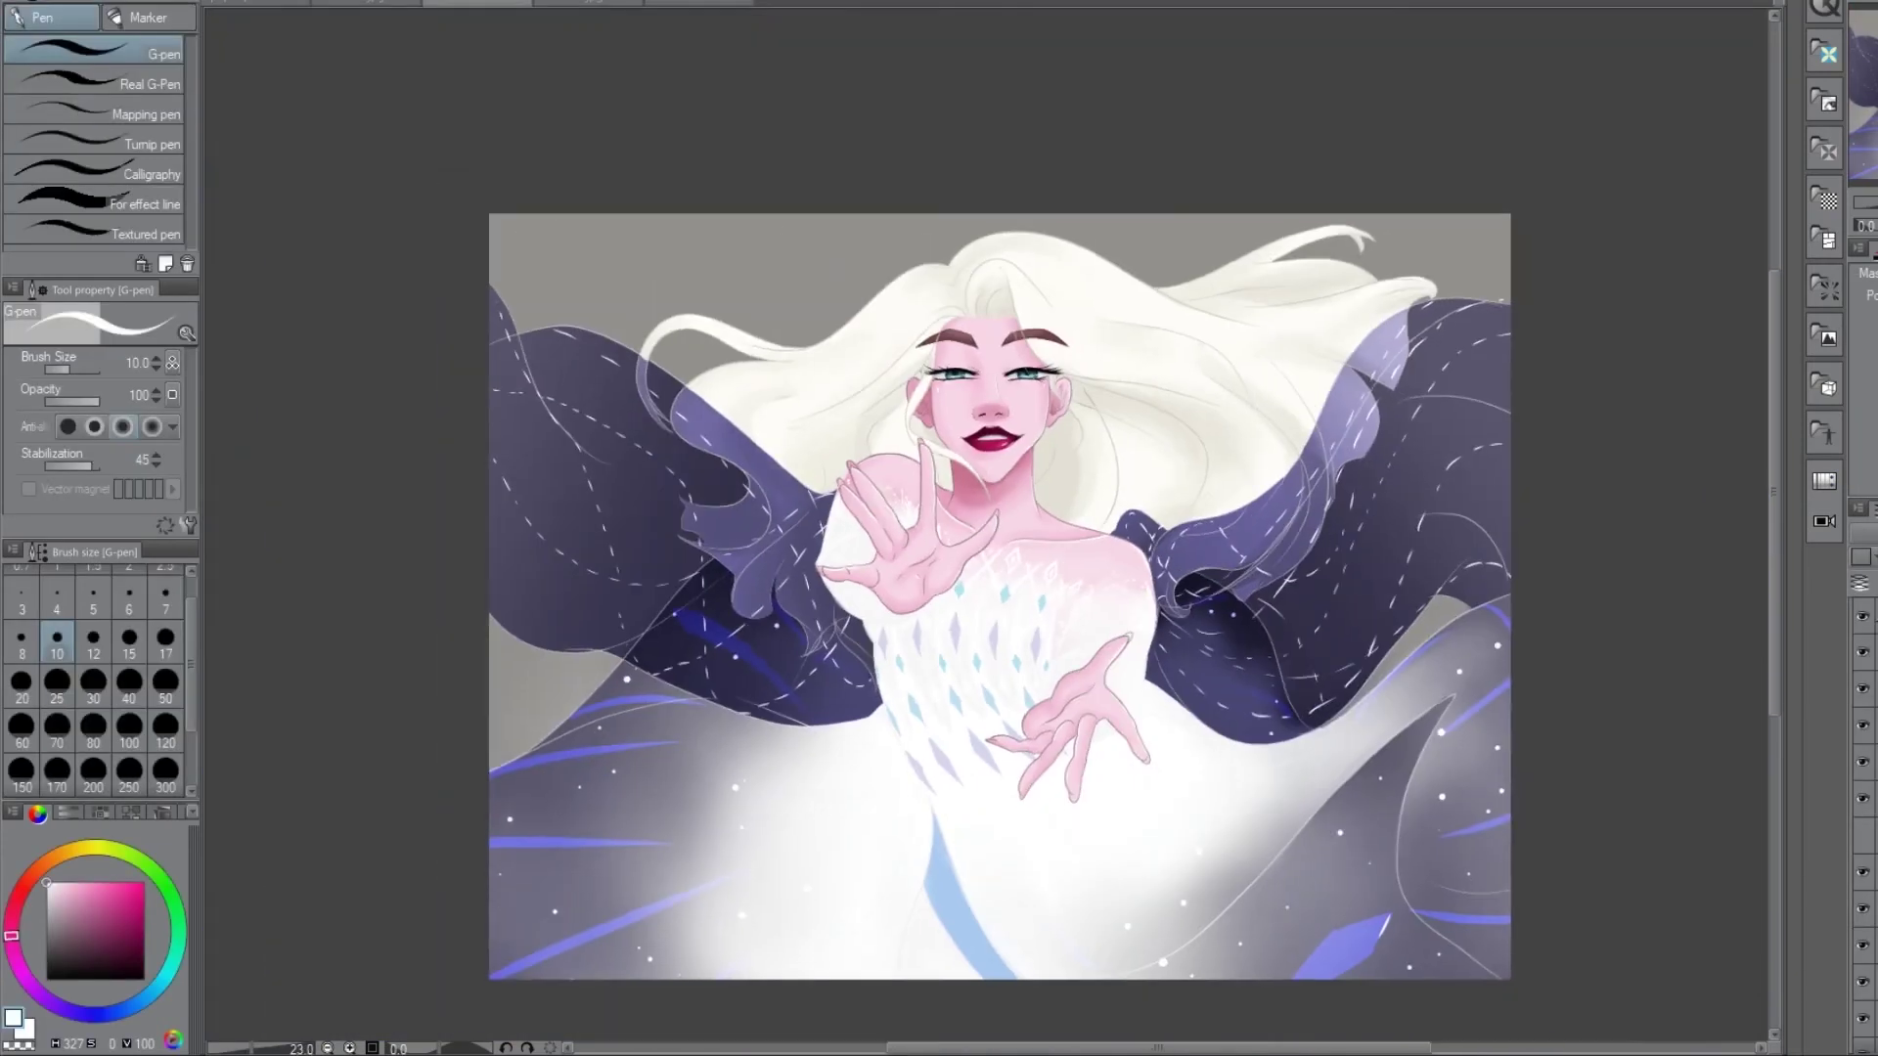
pyautogui.hotkey('ctrl', 's')
# - Spray white speckles over the violet fabric on both sides with the Running color spray airbrush at size 300
pyautogui.press('p')
pyautogui.press('b')
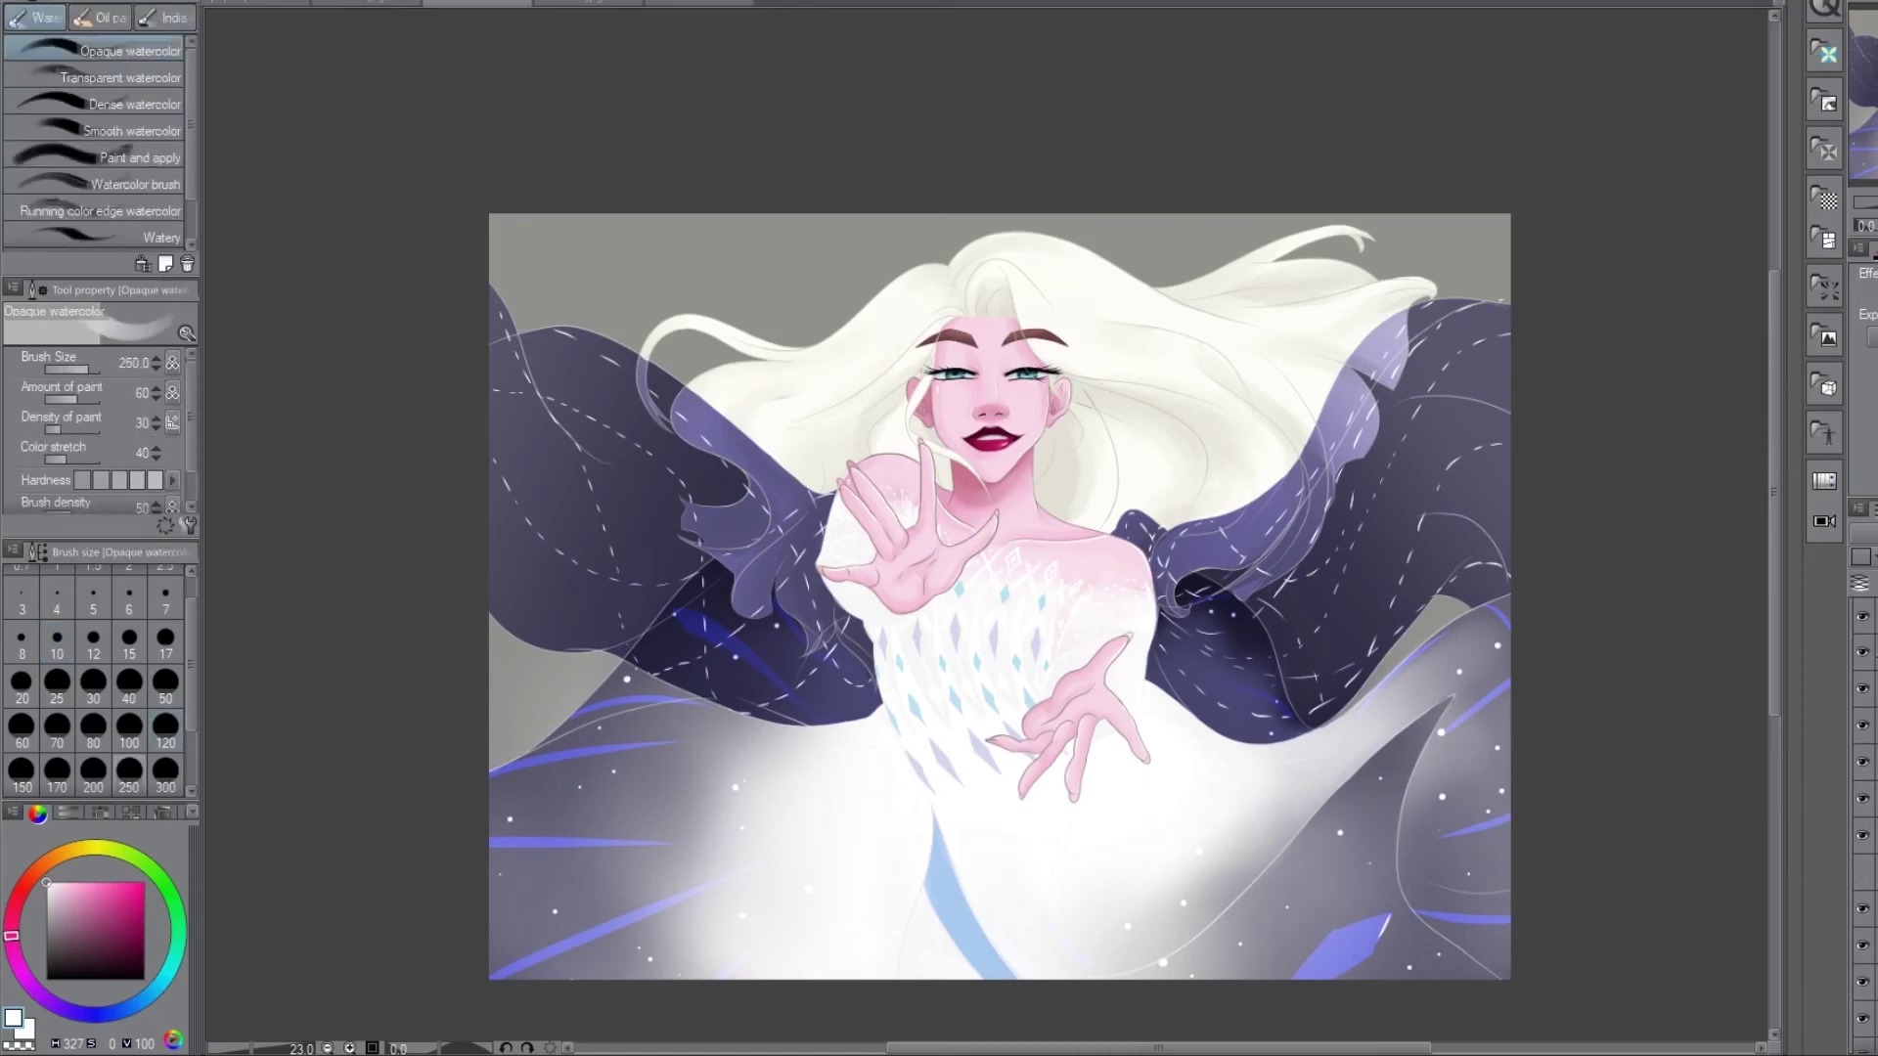
pyautogui.press('b')
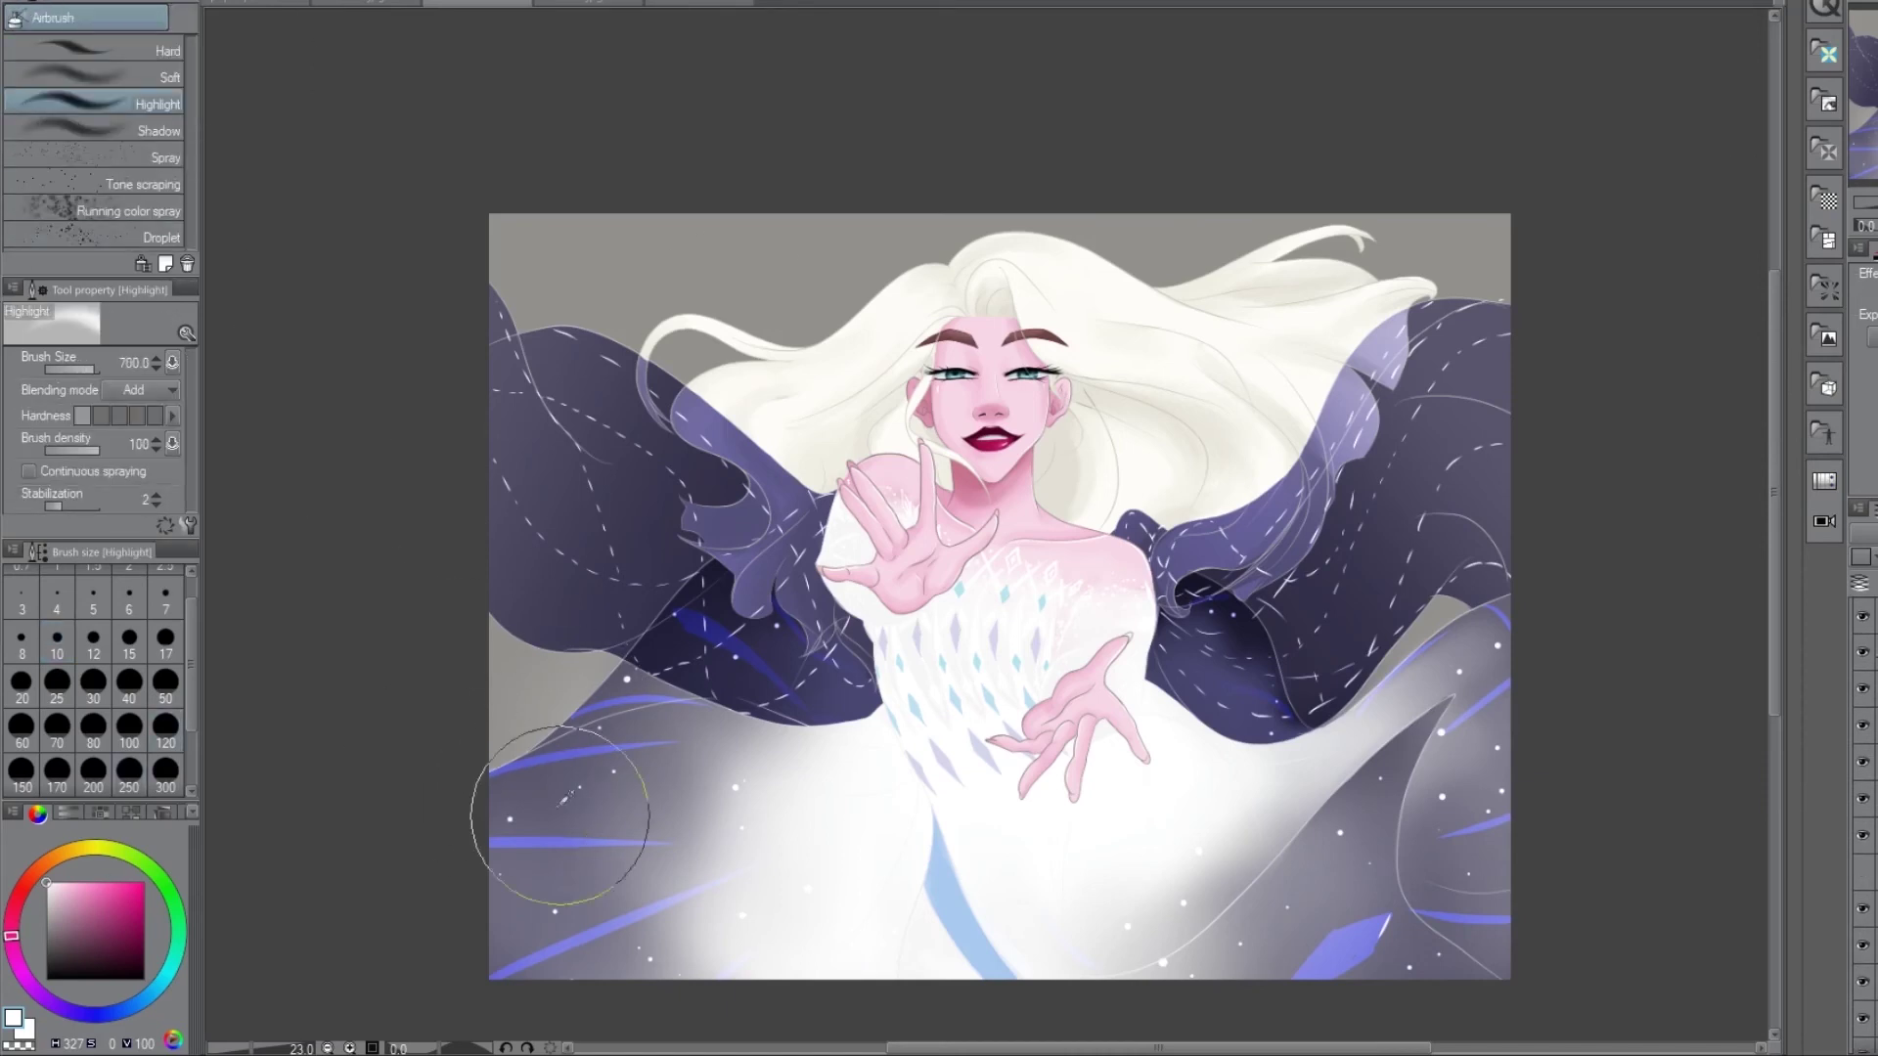
pyautogui.keyDown('alt'); pyautogui.click(710, 792); pyautogui.keyUp('alt')
pyautogui.keyDown('alt'); pyautogui.click(693, 948); pyautogui.keyUp('alt')
pyautogui.click(127, 211)
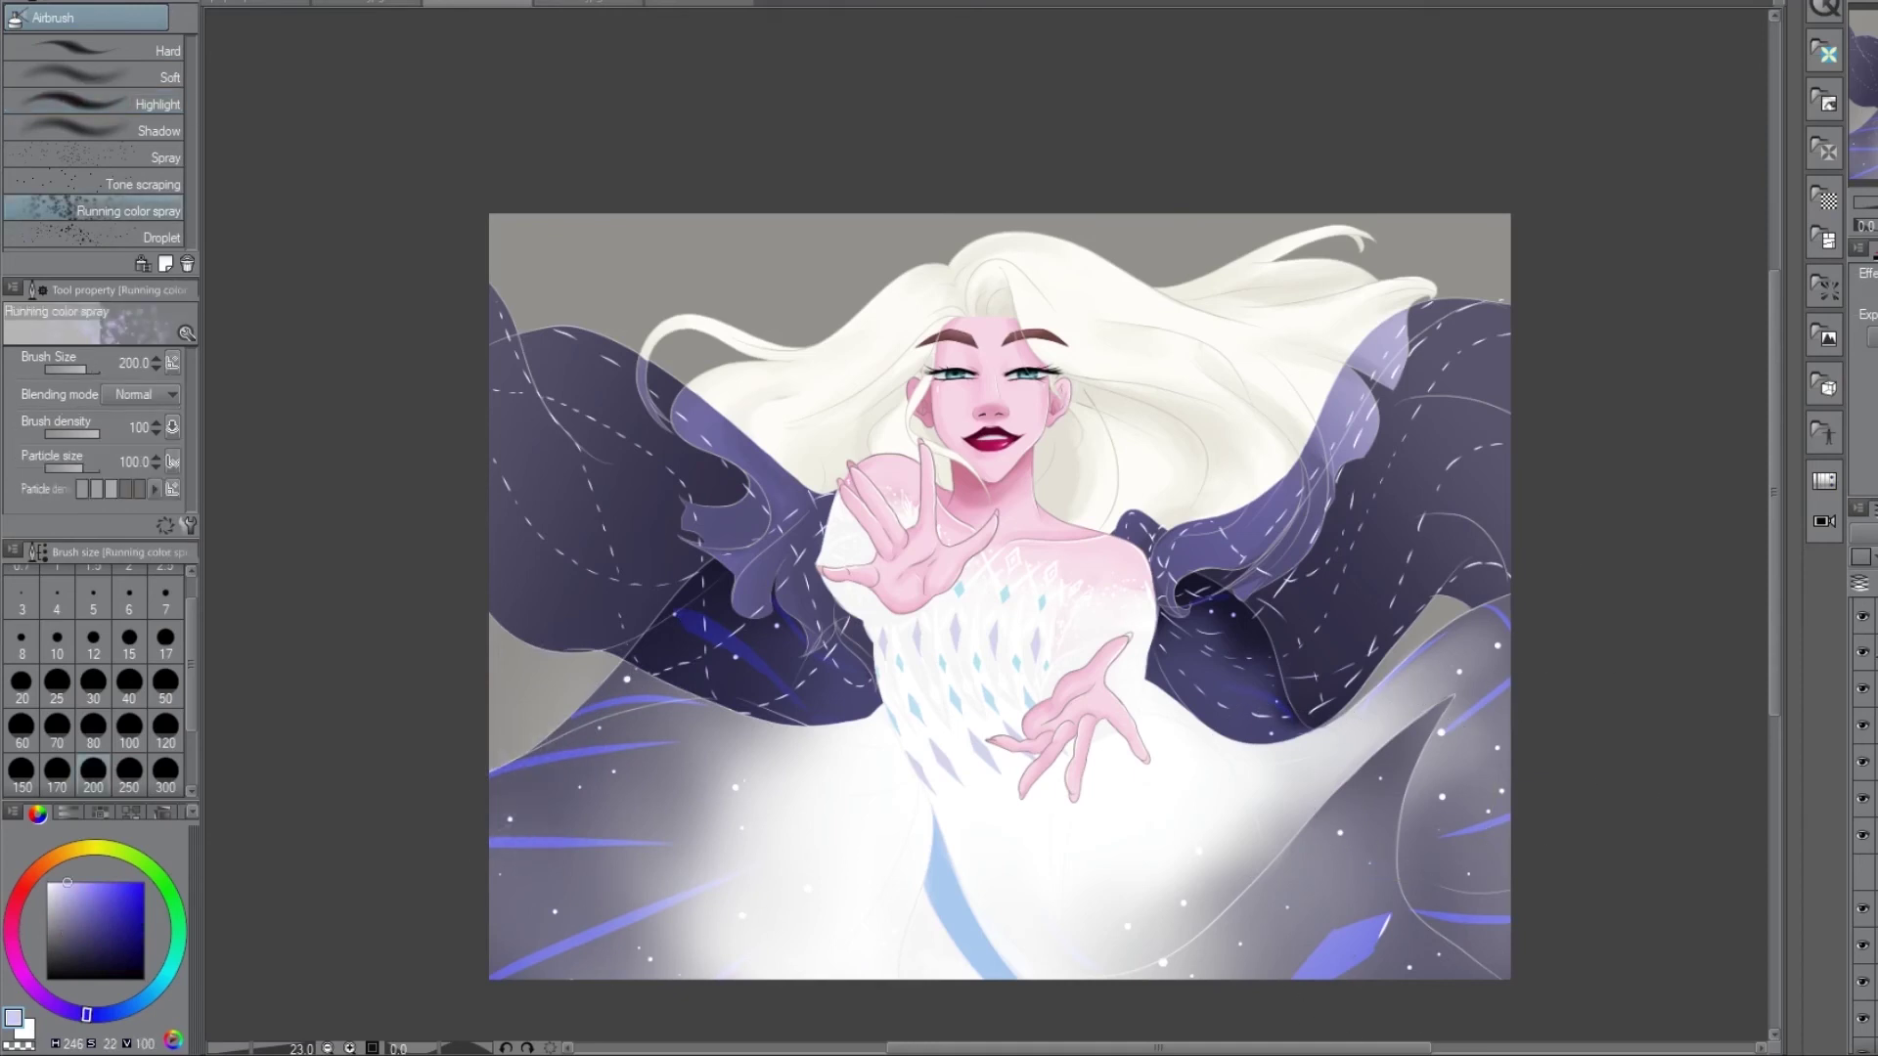
pyautogui.scroll(-2, 166, 641)
pyautogui.click(165, 637)
pyautogui.moveTo(504, 303)
pyautogui.mouseDown()
pyautogui.moveTo(547, 636)
pyautogui.moveTo(685, 372)
pyautogui.moveTo(802, 528)
pyautogui.mouseUp()
pyautogui.moveTo(1173, 606)
pyautogui.mouseDown()
pyautogui.moveTo(1379, 440)
pyautogui.moveTo(1369, 577)
pyautogui.moveTo(1418, 909)
pyautogui.mouseUp()
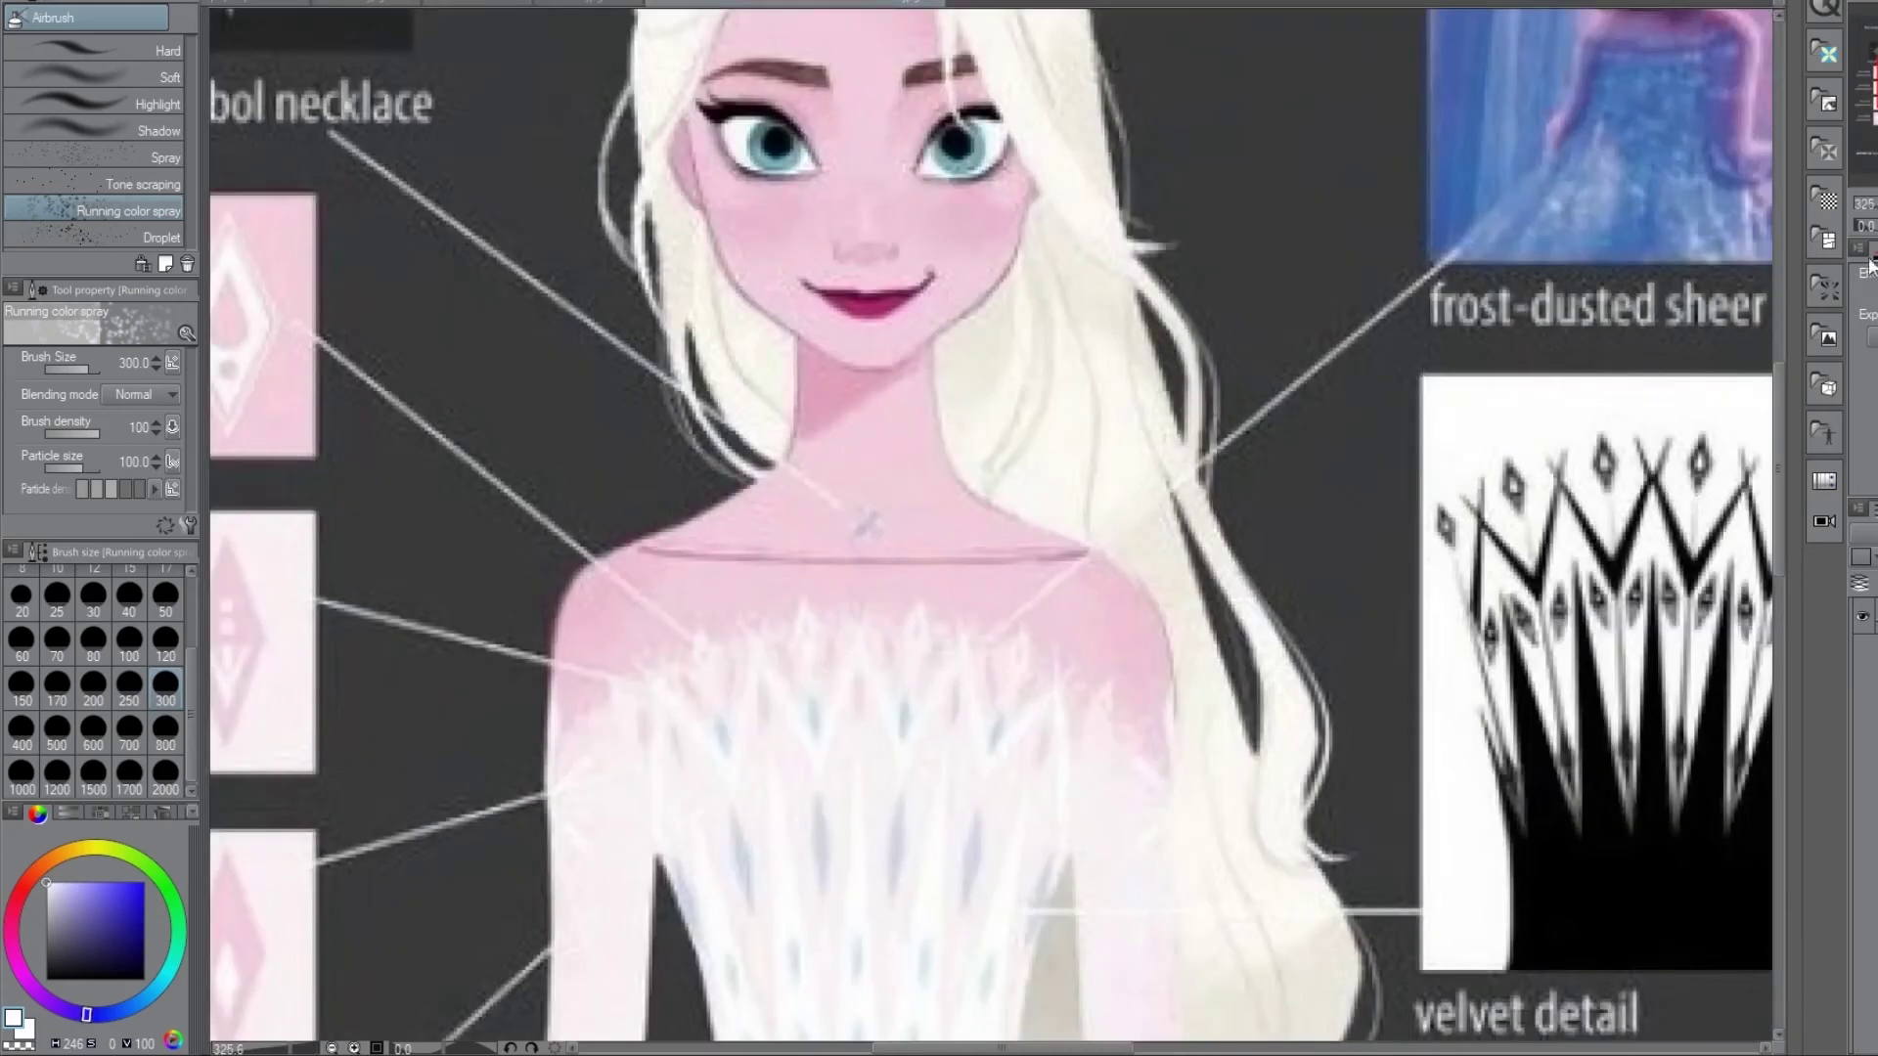
# - Spray white speckles across the lower skirt and soften the speckles with the Blend tool at size 700
pyautogui.click(489, 3)
pyautogui.press('j')
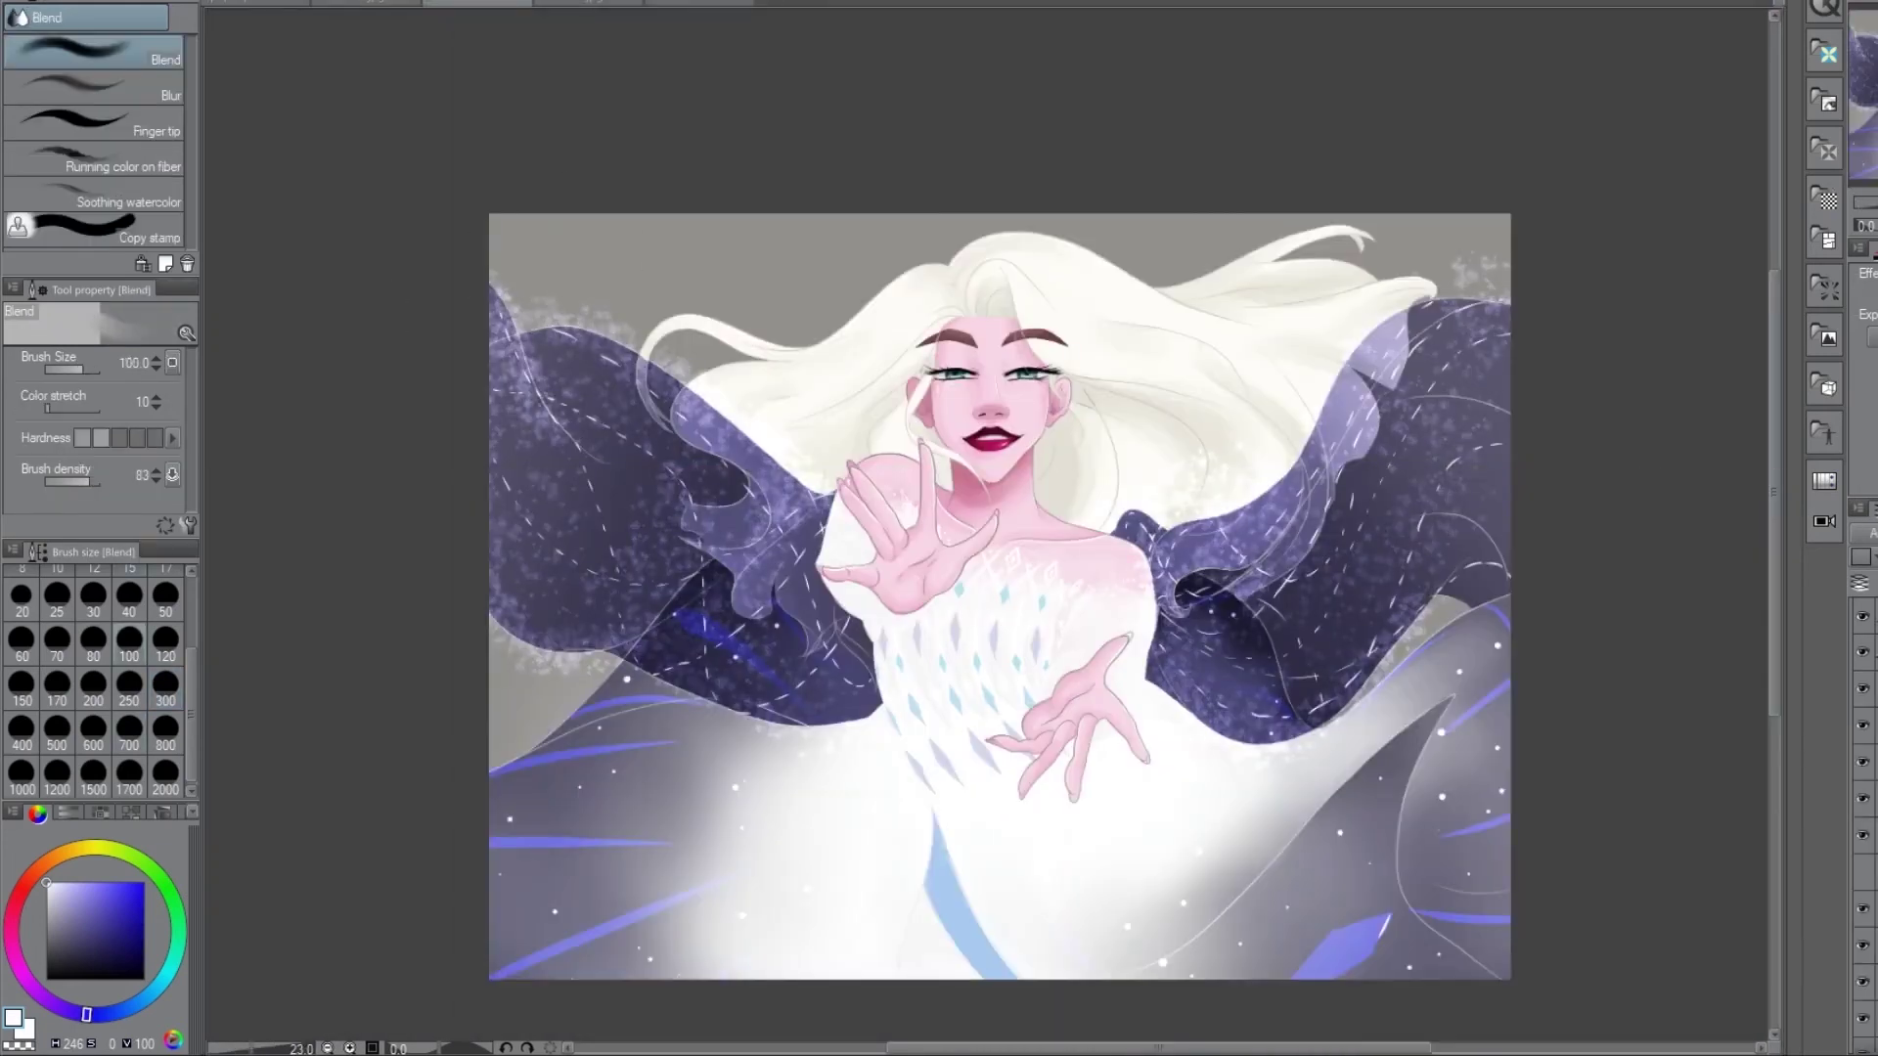
pyautogui.hotkey('ctrl', 'z')
pyautogui.press('b')
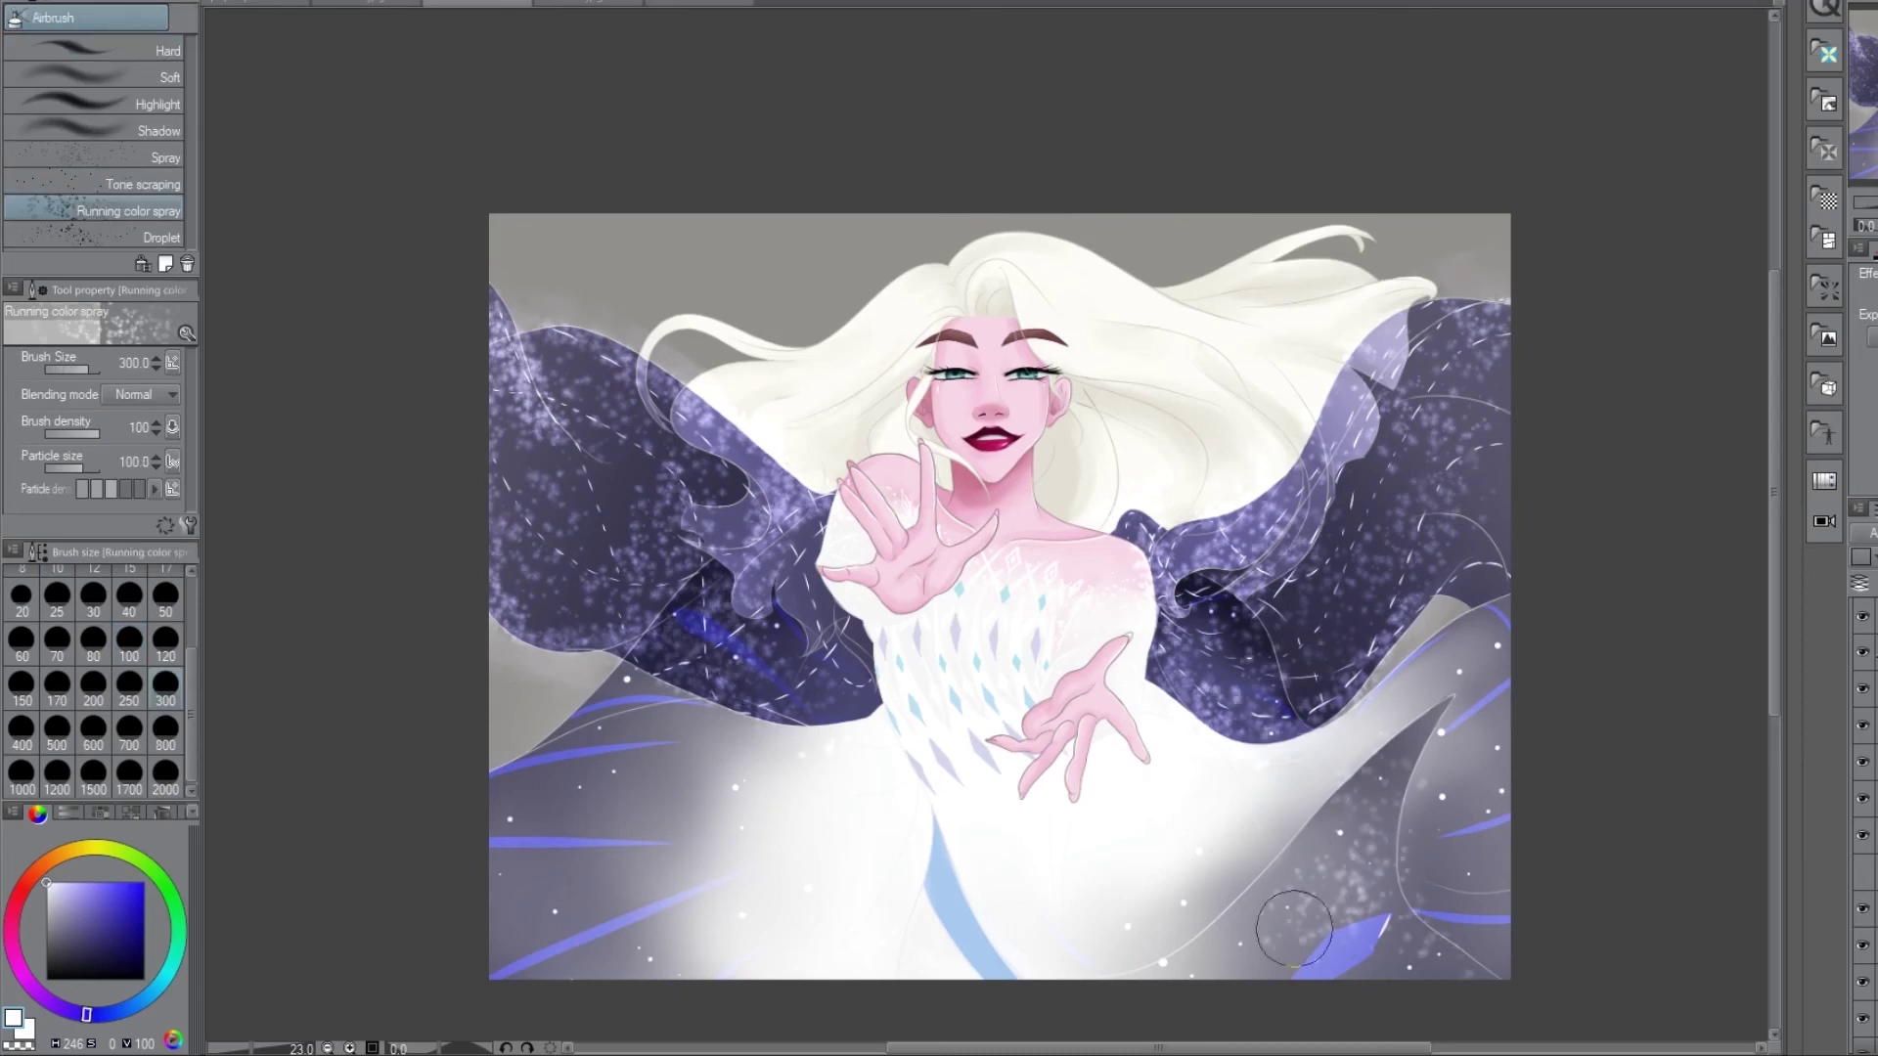
pyautogui.moveTo(1413, 969); pyautogui.dragTo(872, 973)
pyautogui.press('j')
pyautogui.moveTo(728, 905); pyautogui.dragTo(548, 783)
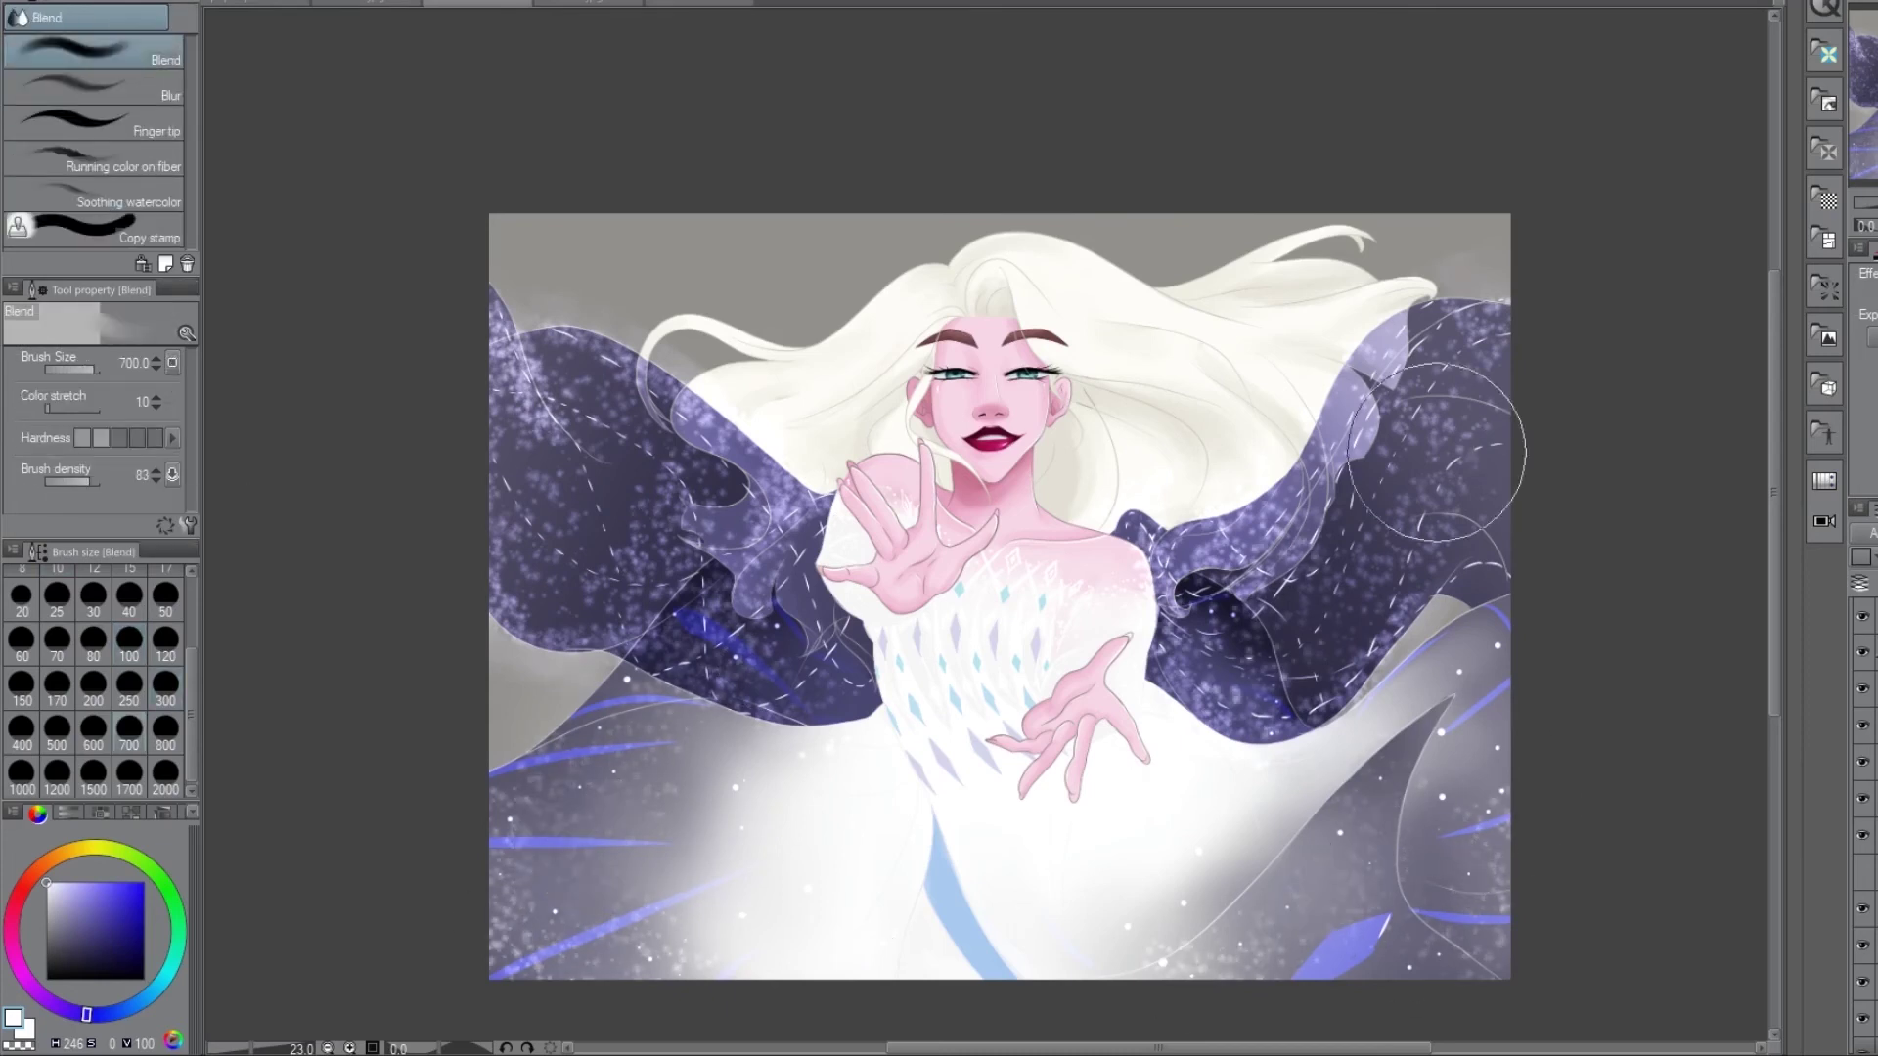
pyautogui.press('b')
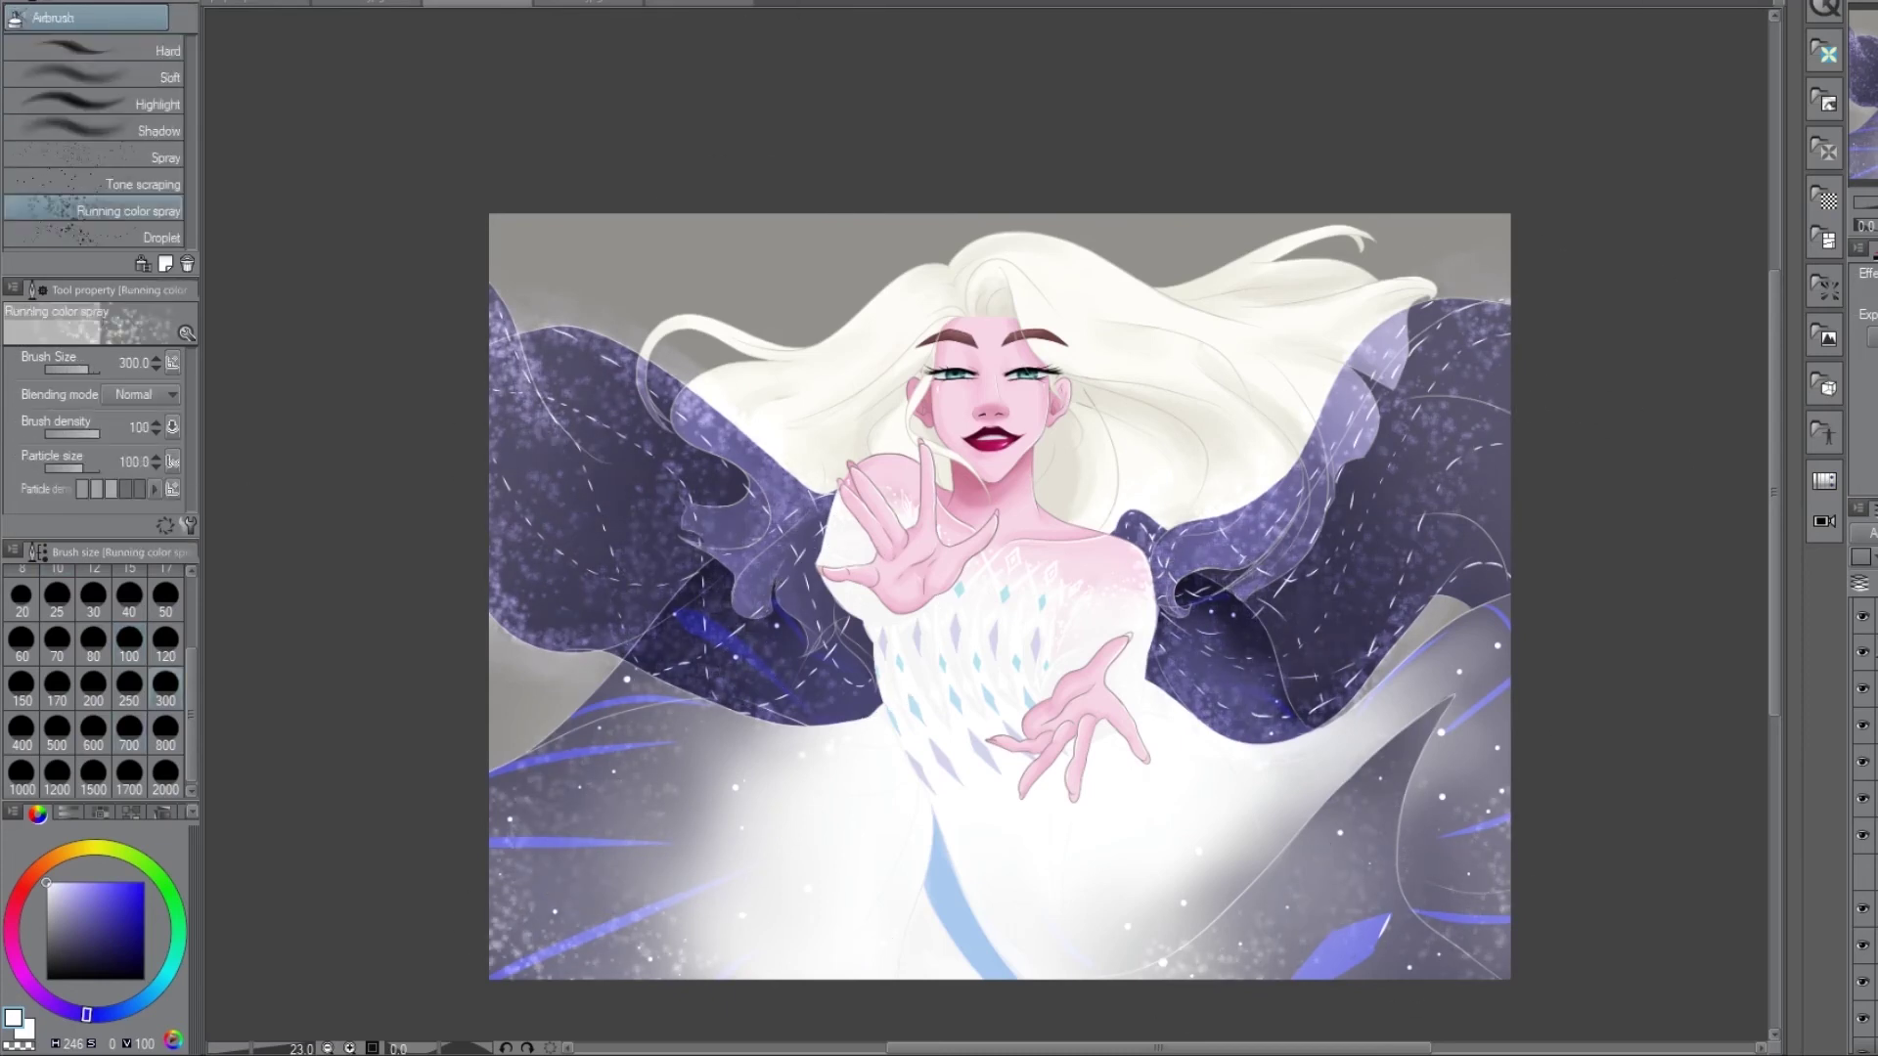
# - Paint pale pink highlights on the cheek and eyelid with the G-pen at size 40 and blend them with Running color on fiber
pyautogui.press('p')
pyautogui.scroll(5, 988, 391)
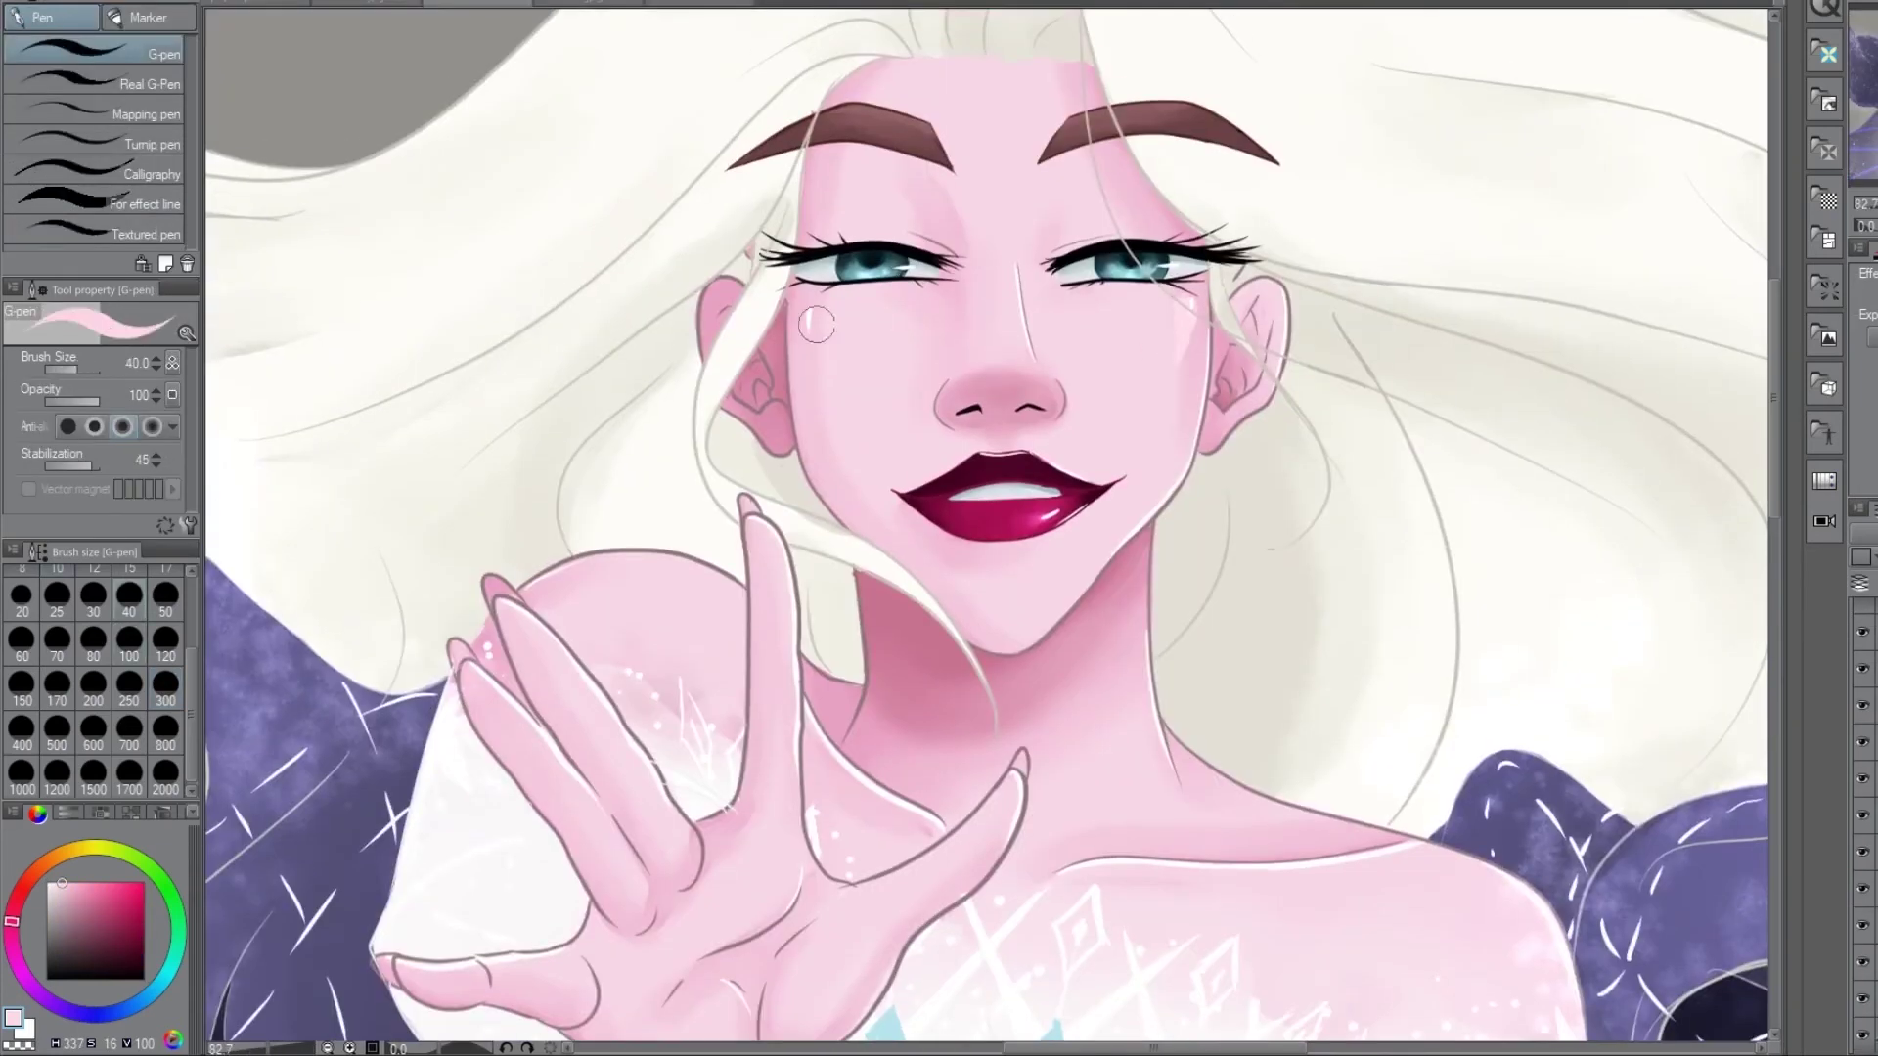
pyautogui.press('j')
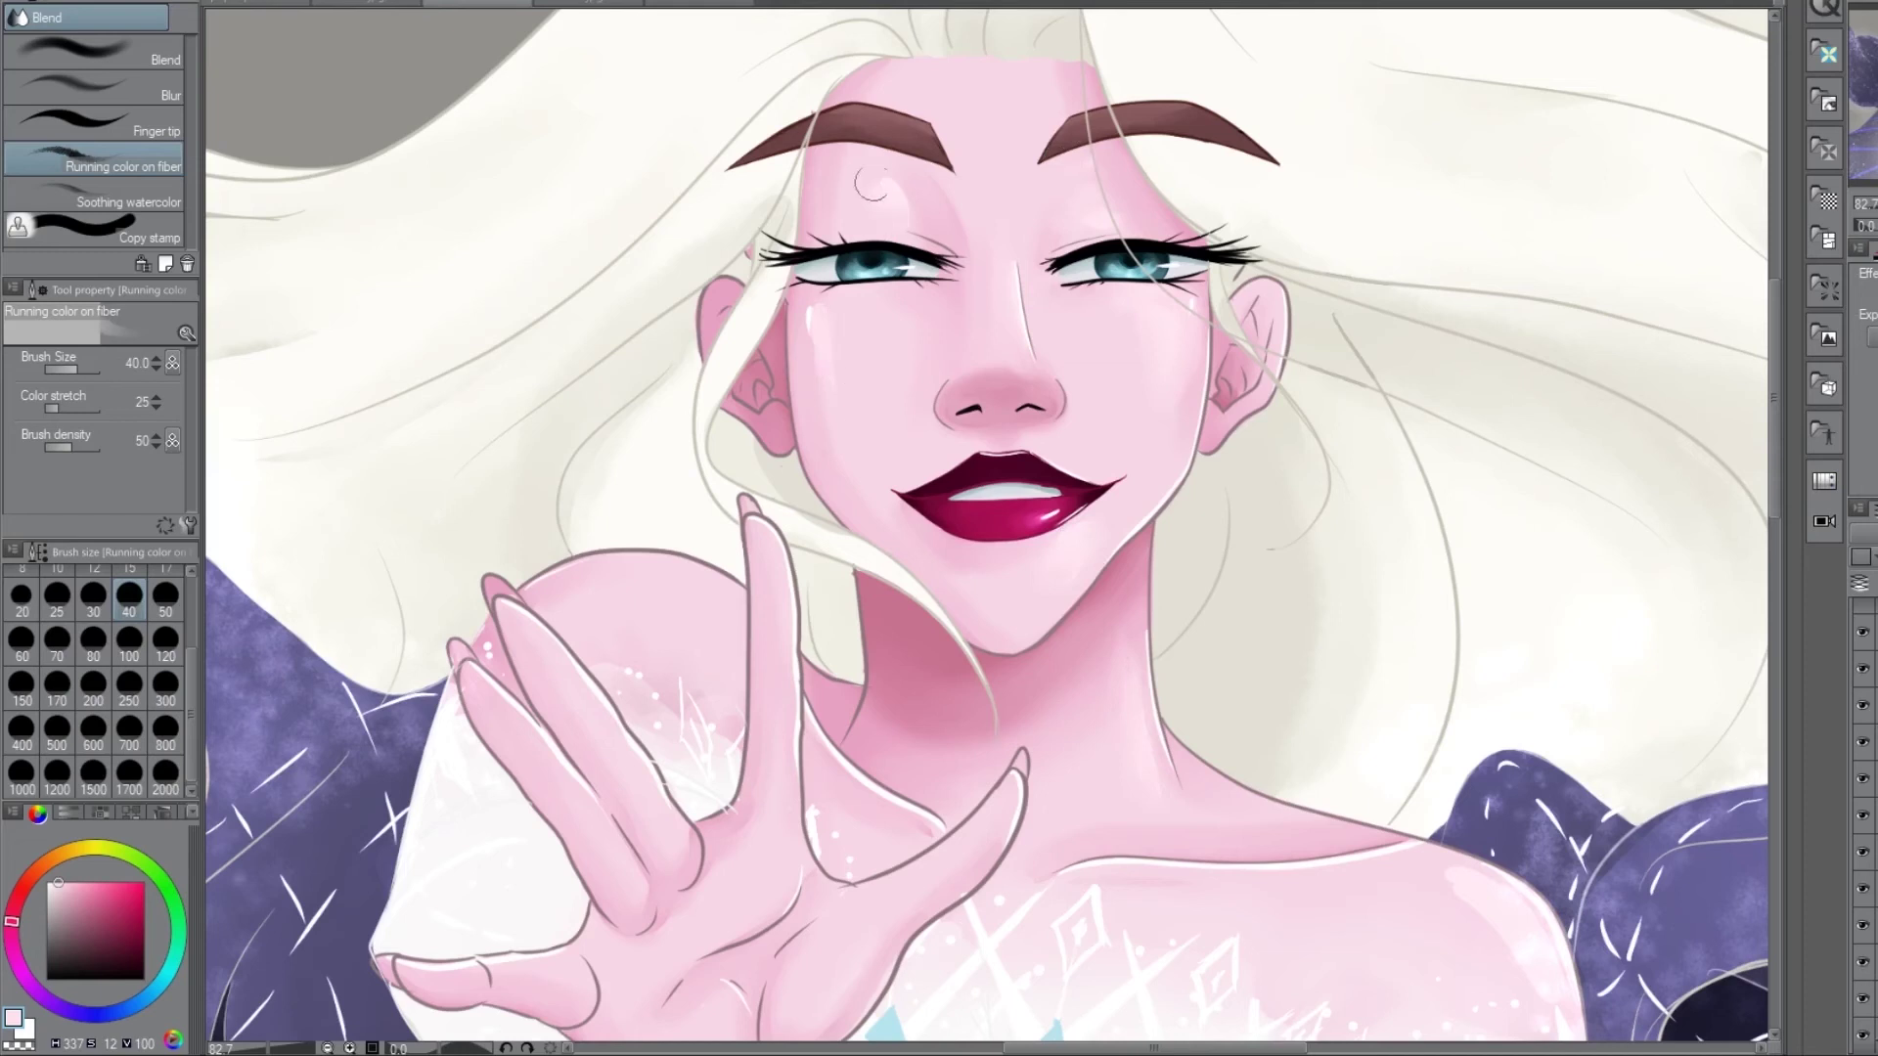
pyautogui.scroll(-4, 1112, 522)
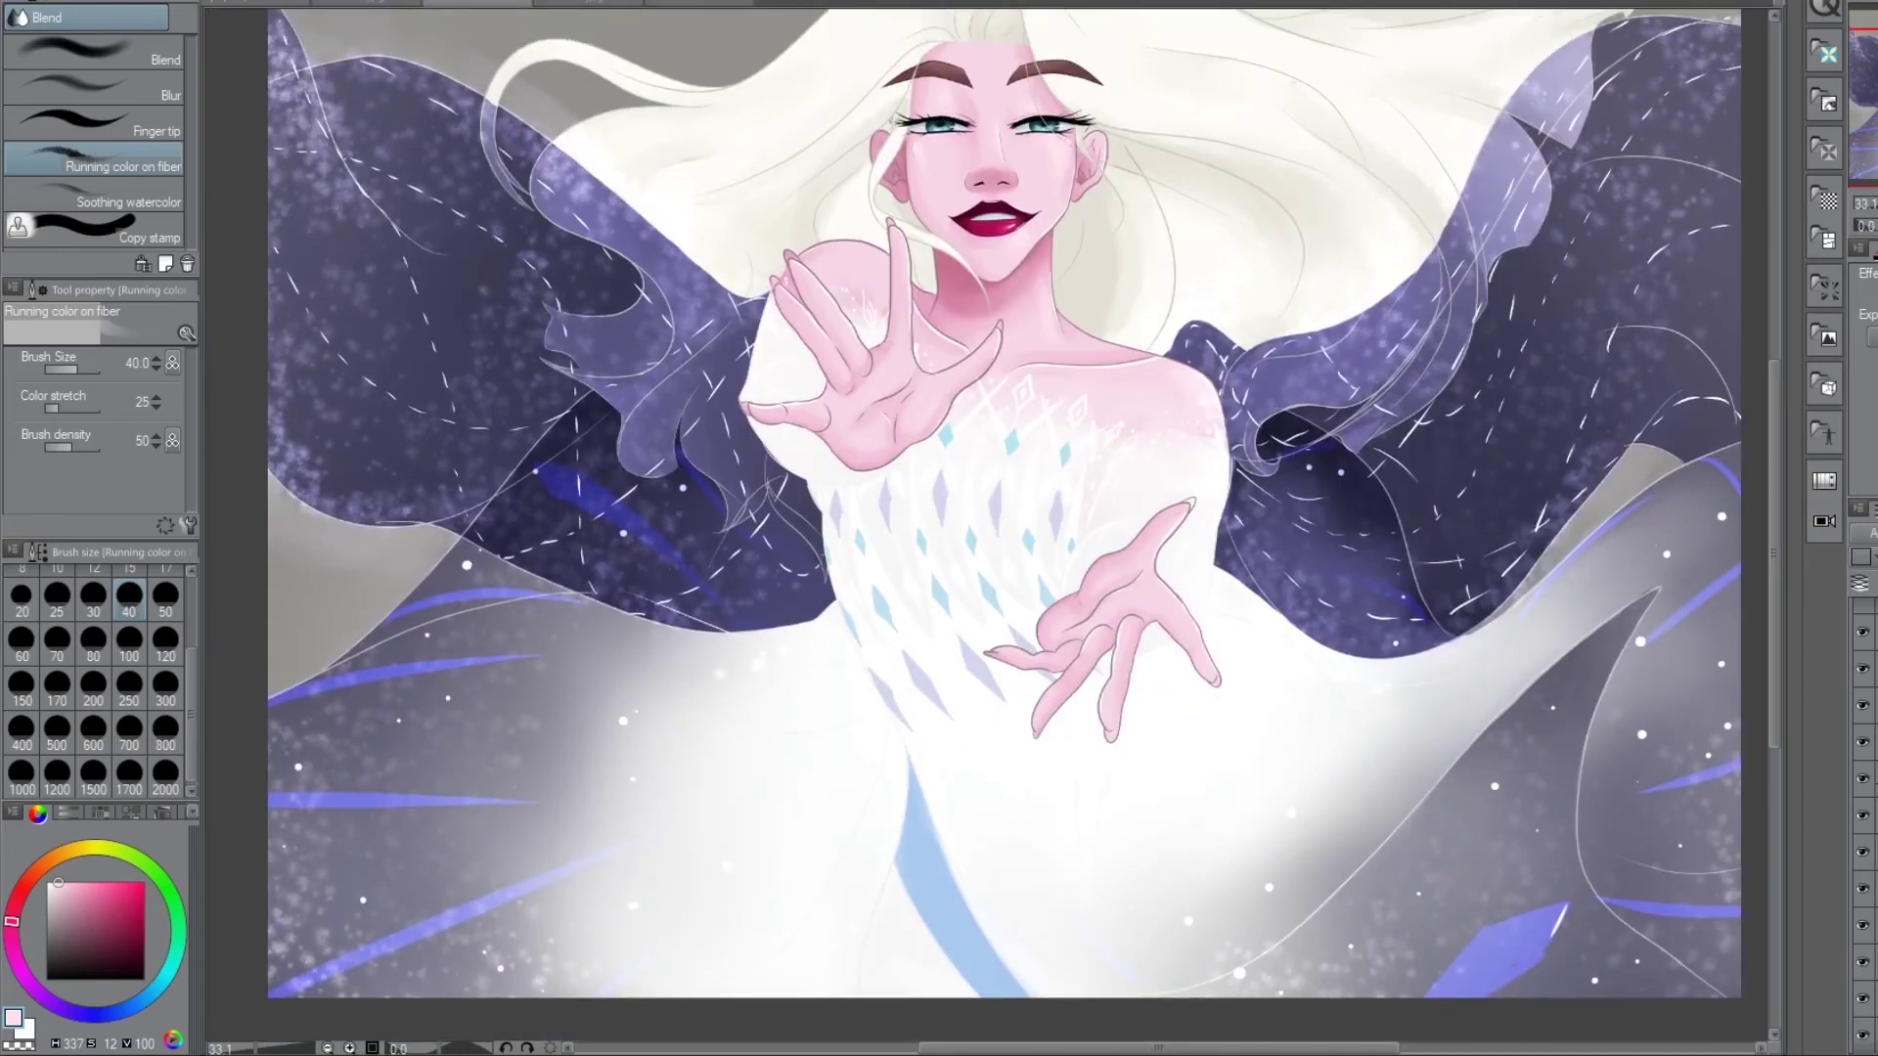
# - Paint light grey fold shadows across the bodice, sleeve, hips and skirt with the G-pen at size 120
pyautogui.press('p')
pyautogui.moveTo(828, 536)
pyautogui.mouseDown()
pyautogui.moveTo(925, 538)
pyautogui.moveTo(965, 514)
pyautogui.mouseUp()
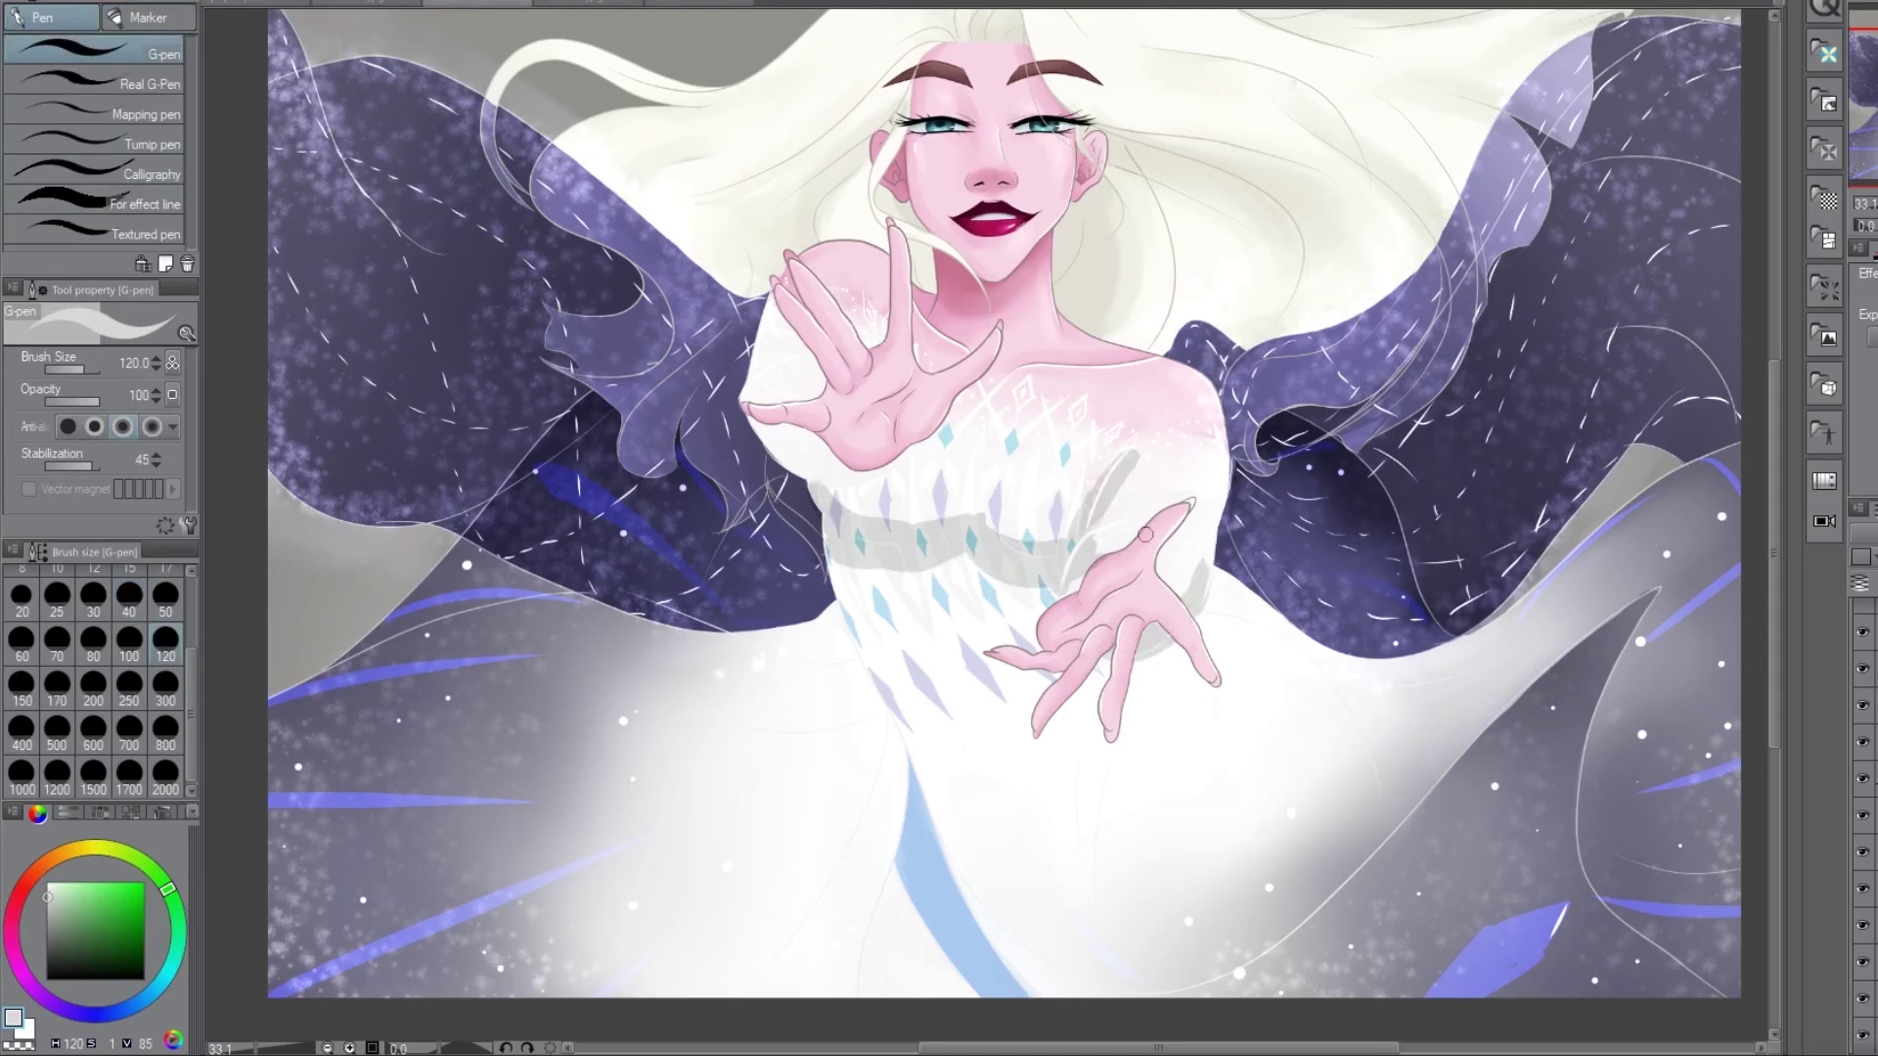
pyautogui.moveTo(905, 861); pyautogui.dragTo(893, 953)
pyautogui.moveTo(888, 722); pyautogui.dragTo(774, 940)
pyautogui.moveTo(714, 736); pyautogui.dragTo(885, 720)
pyautogui.moveTo(768, 637); pyautogui.dragTo(861, 663)
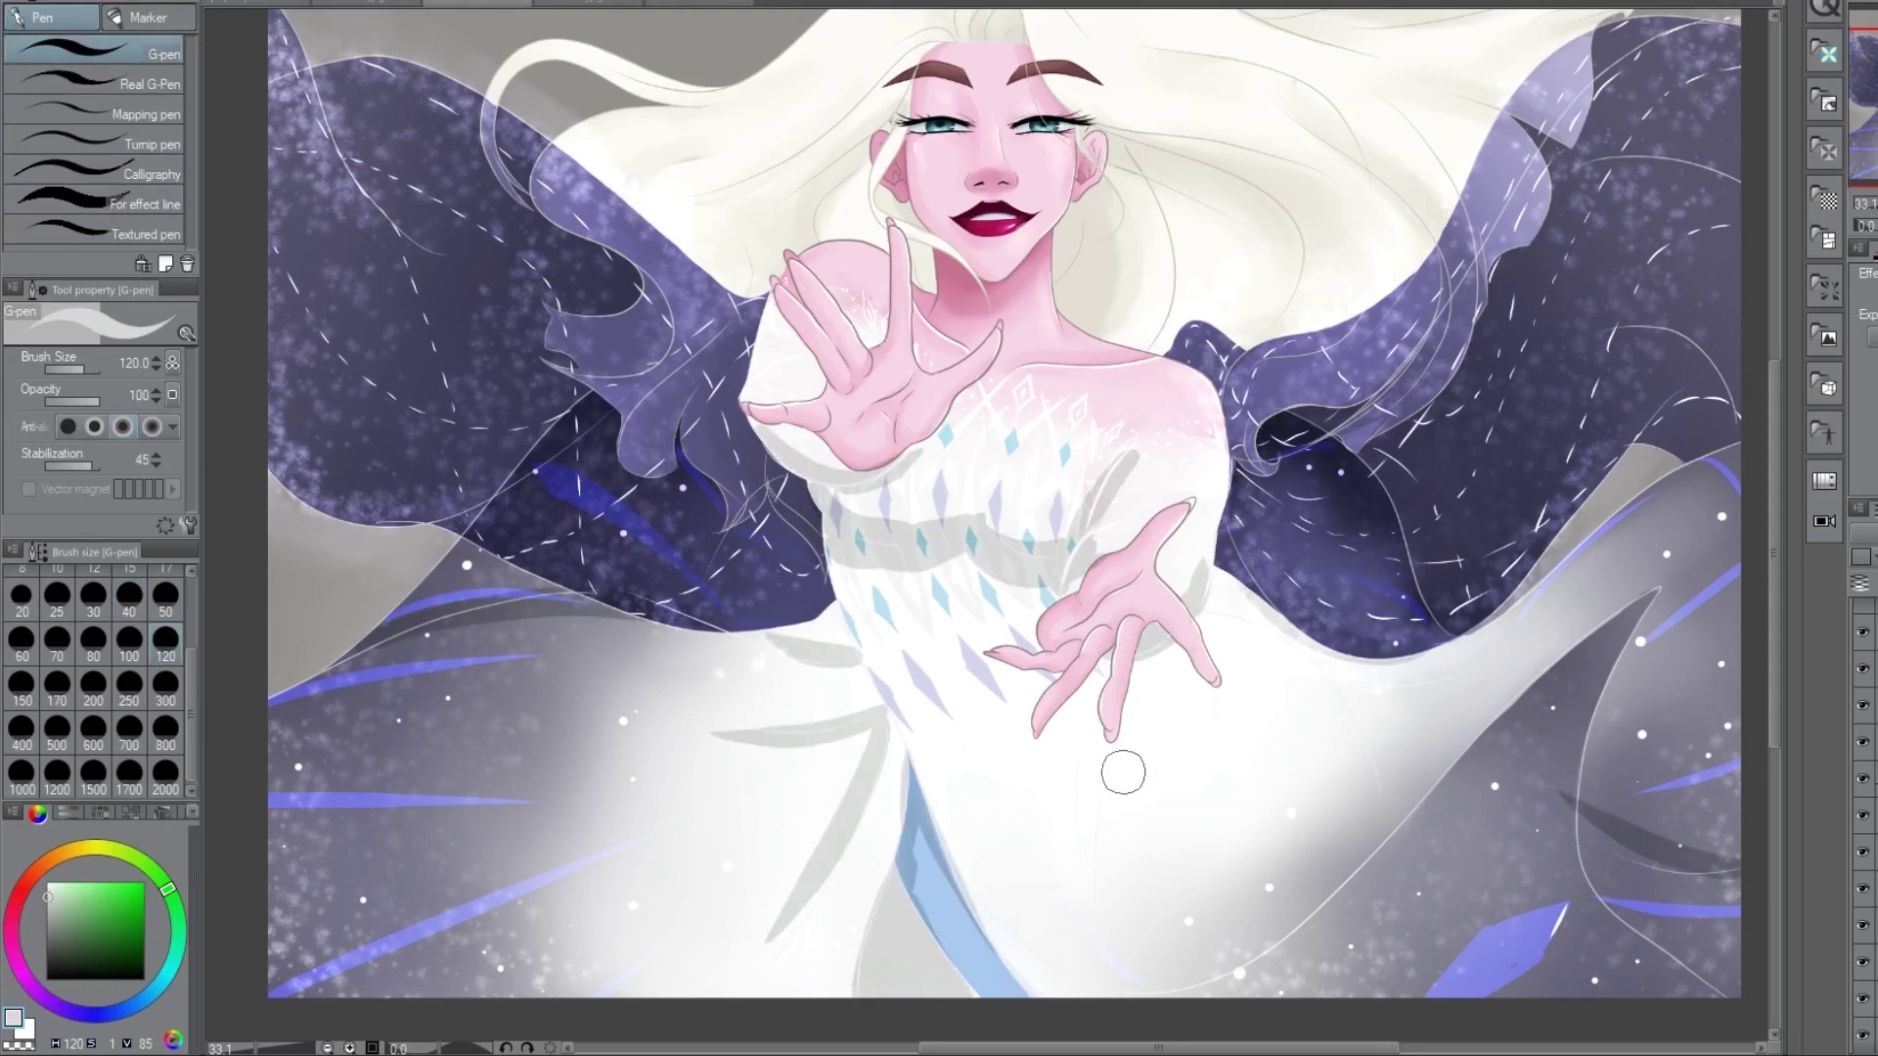
pyautogui.moveTo(1311, 758); pyautogui.dragTo(1110, 919)
pyautogui.moveTo(1370, 607); pyautogui.dragTo(1388, 797)
pyautogui.moveTo(1223, 528); pyautogui.dragTo(1438, 636)
pyautogui.moveTo(772, 518); pyautogui.dragTo(844, 637)
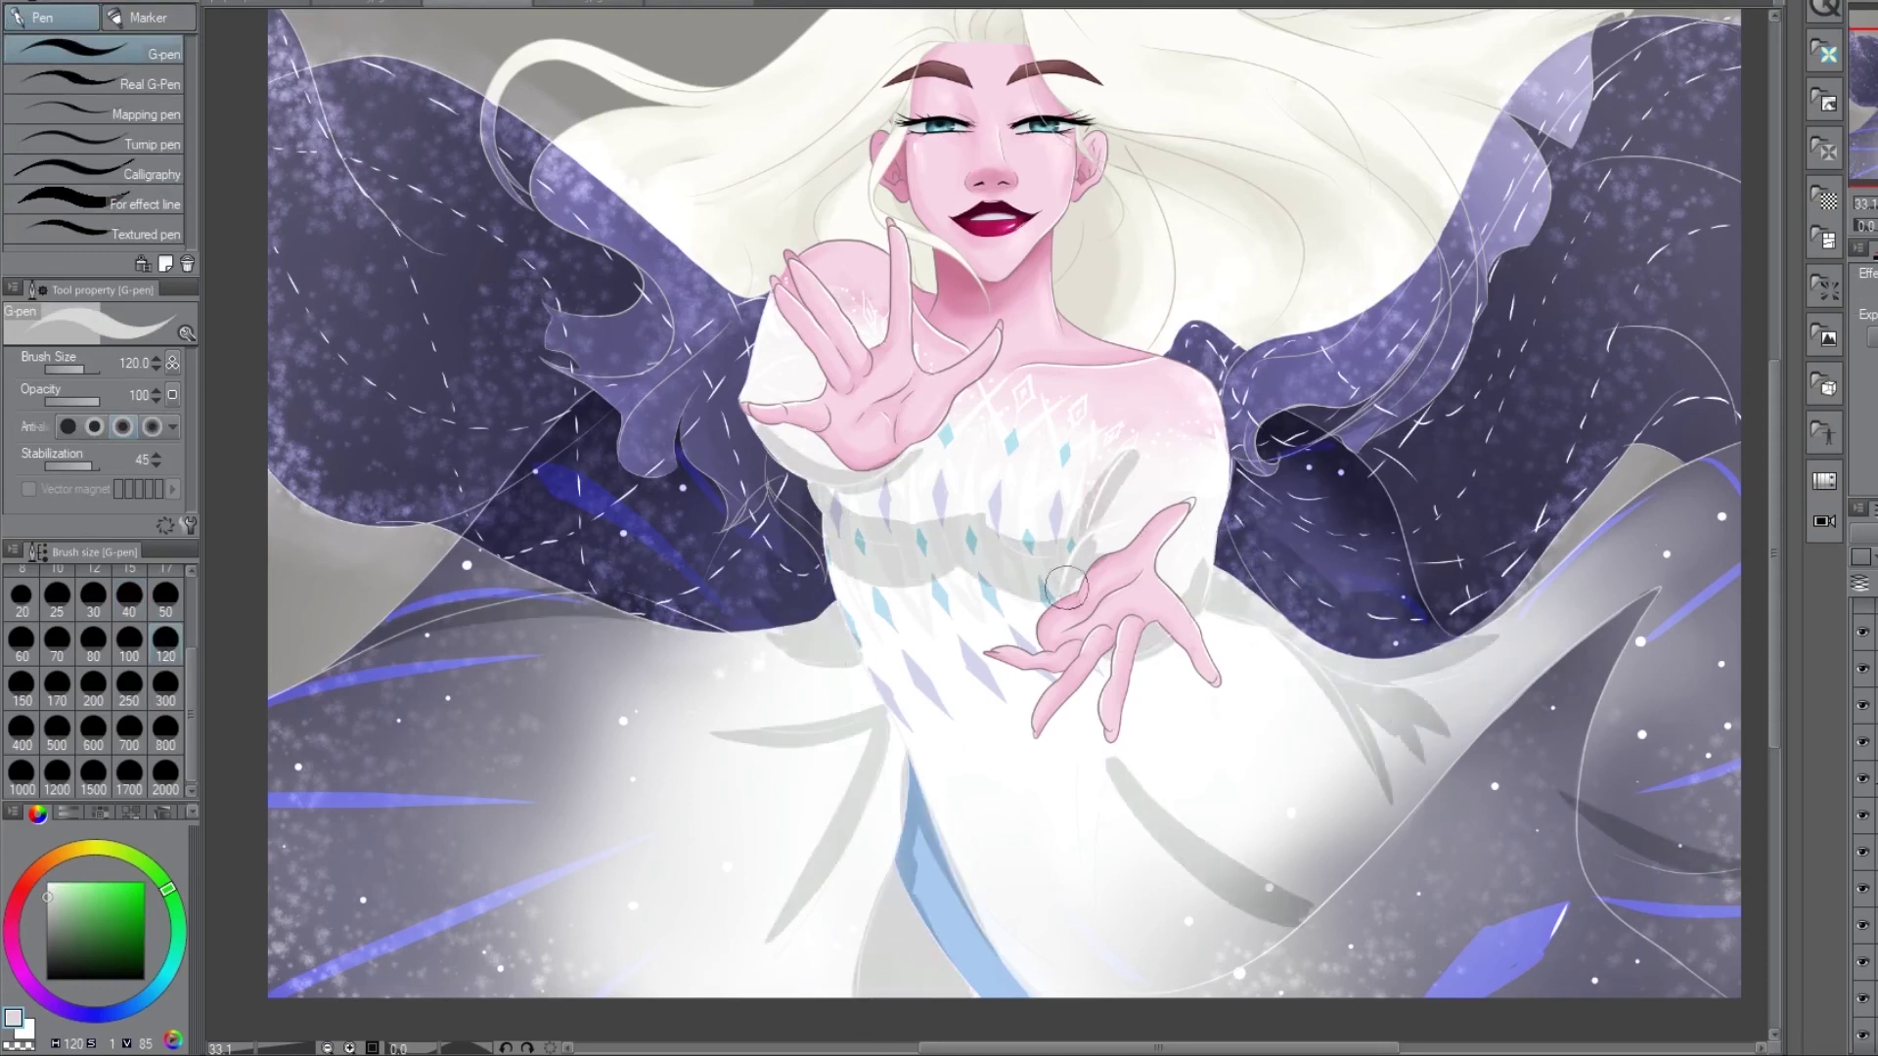
pyautogui.moveTo(1092, 940); pyautogui.dragTo(1103, 755)
pyautogui.moveTo(978, 837); pyautogui.dragTo(1076, 905)
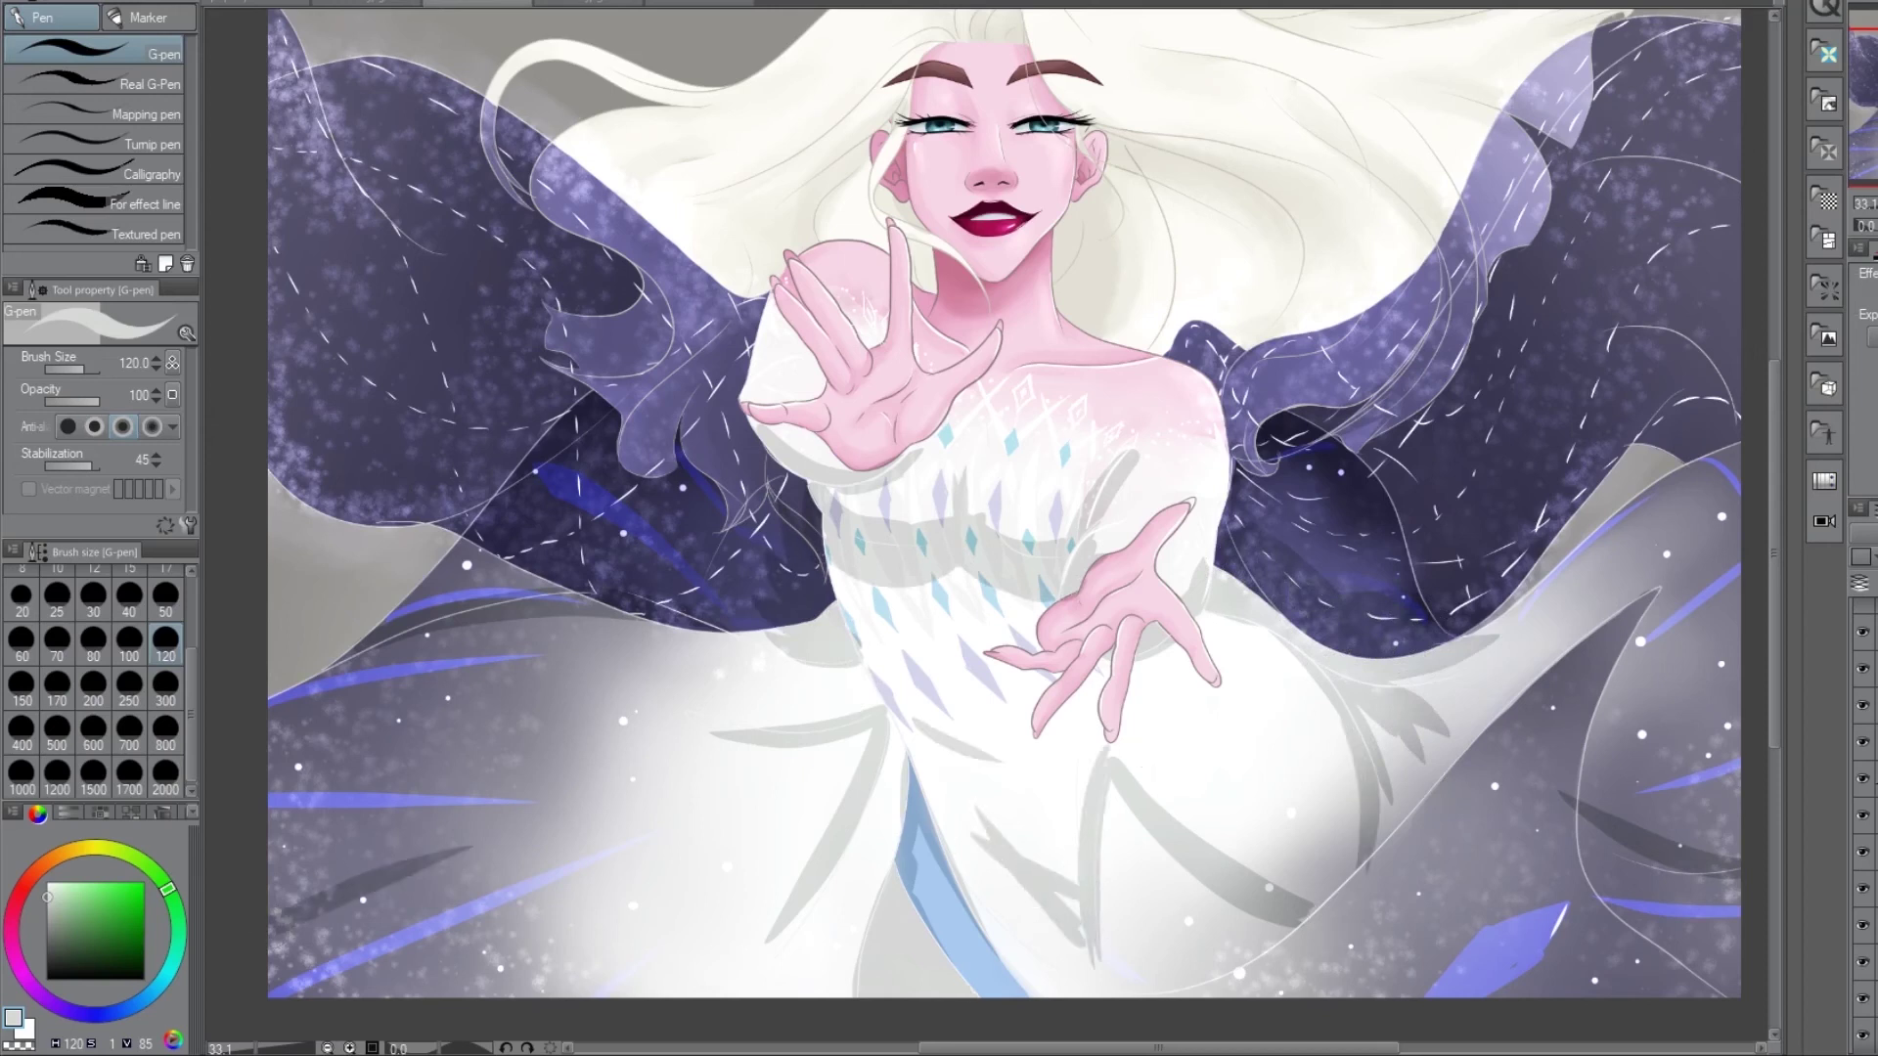
# - Blend the grey shadows on the bodice and skirt folds into the white dress at size 100
pyautogui.press('j')
pyautogui.moveTo(841, 582); pyautogui.dragTo(934, 394)
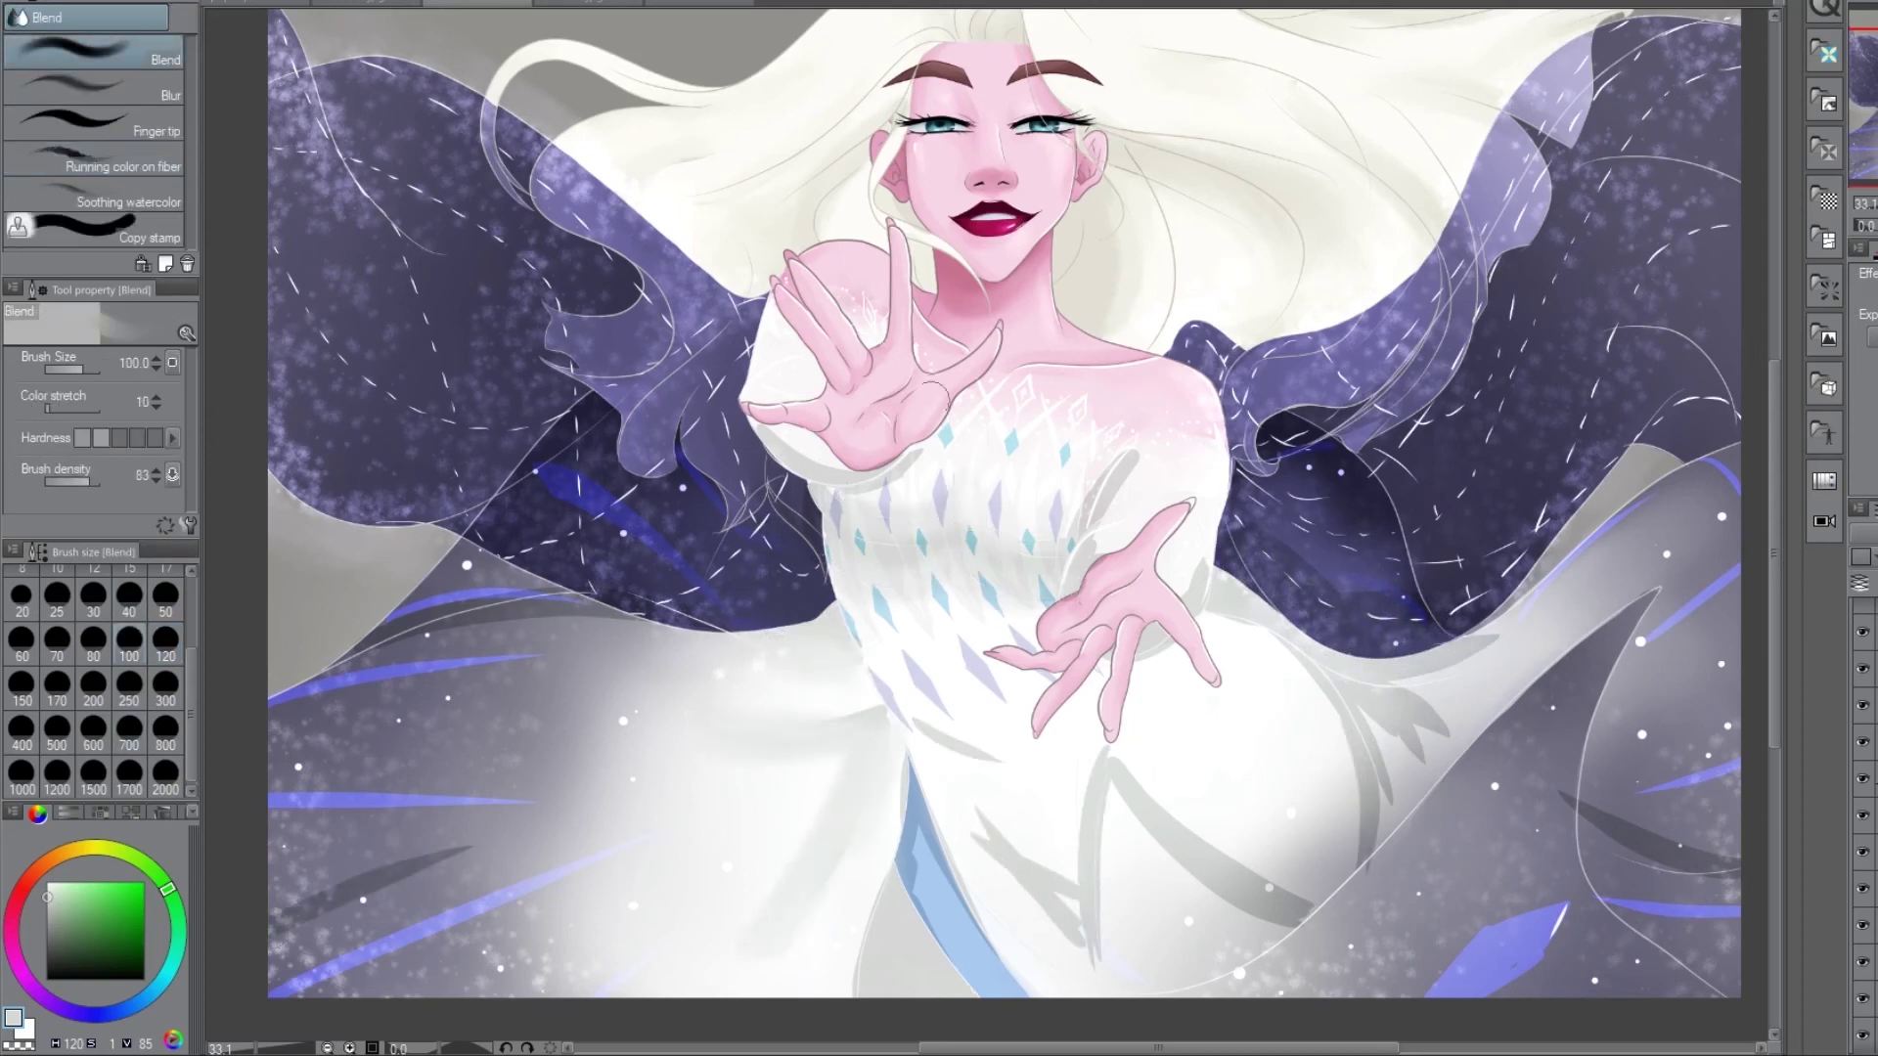
pyautogui.moveTo(1017, 969)
pyautogui.mouseDown()
pyautogui.moveTo(1203, 825)
pyautogui.moveTo(927, 658)
pyautogui.mouseUp()
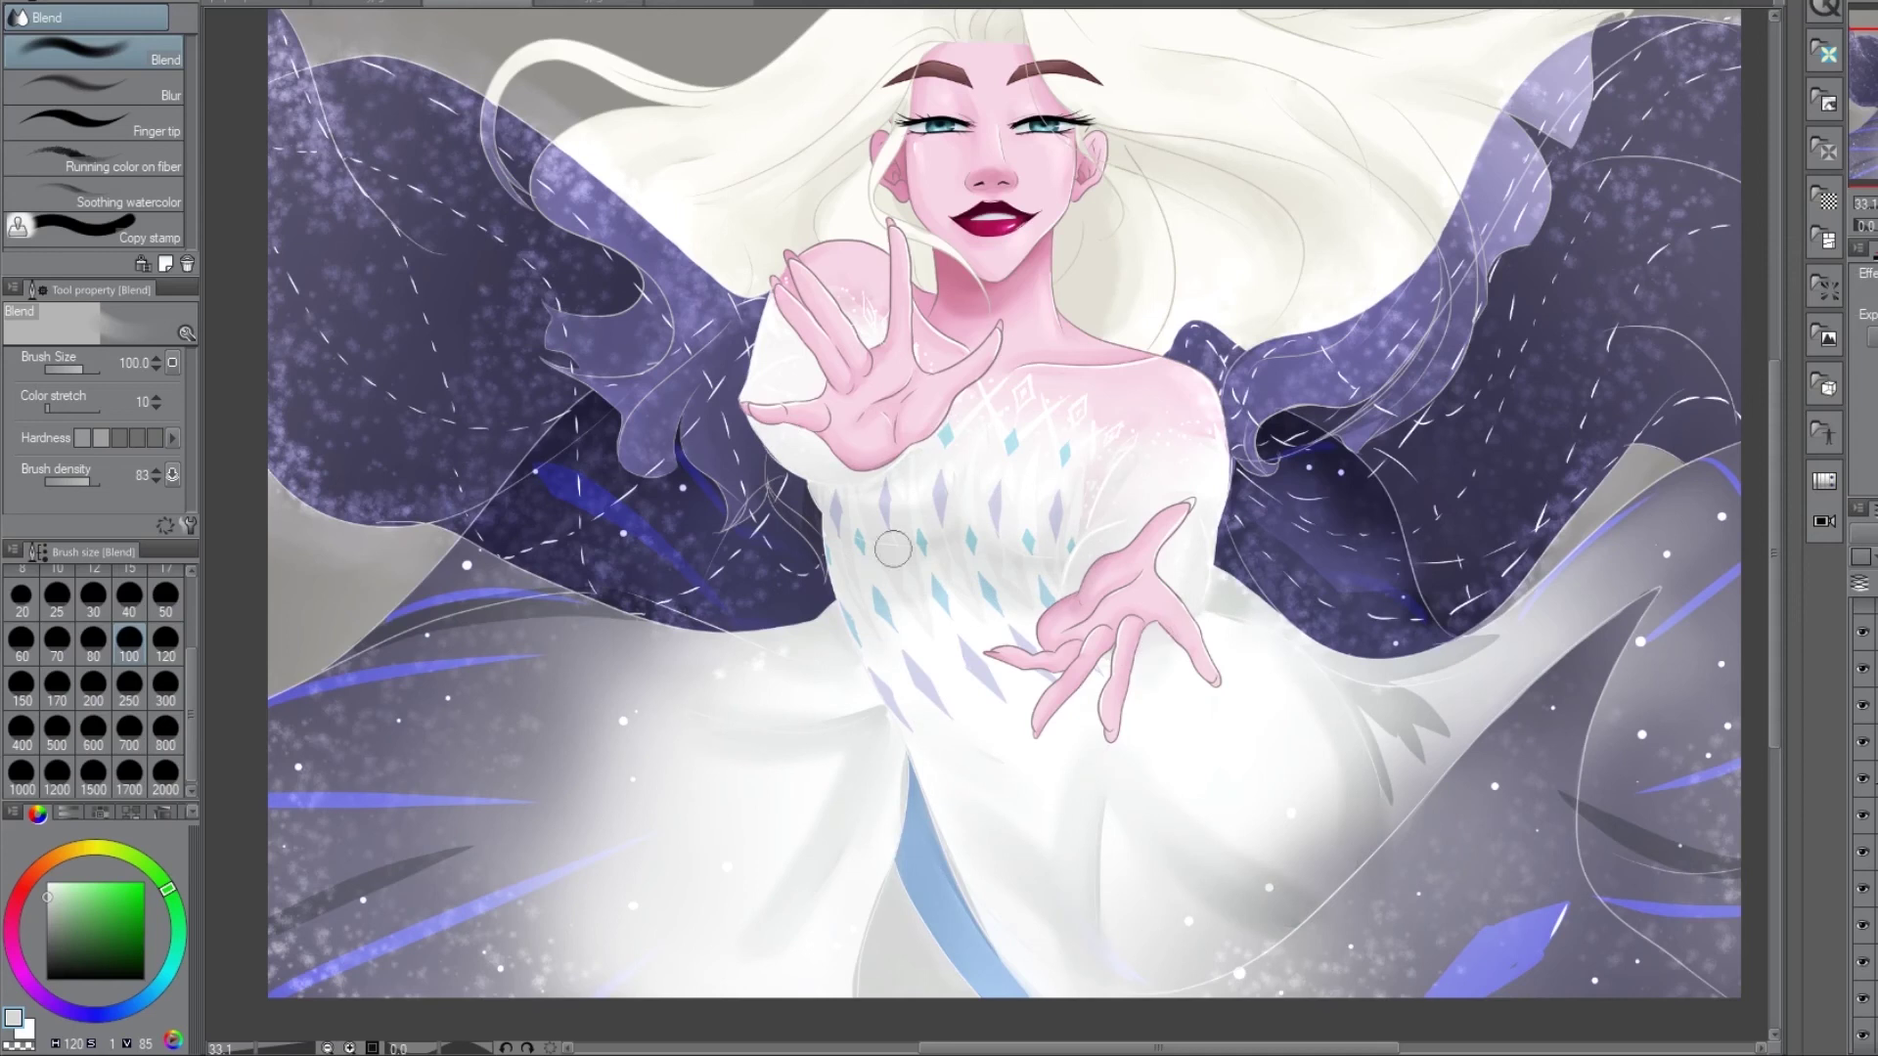
pyautogui.moveTo(464, 852); pyautogui.dragTo(289, 927)
pyautogui.moveTo(925, 741); pyautogui.dragTo(1137, 671)
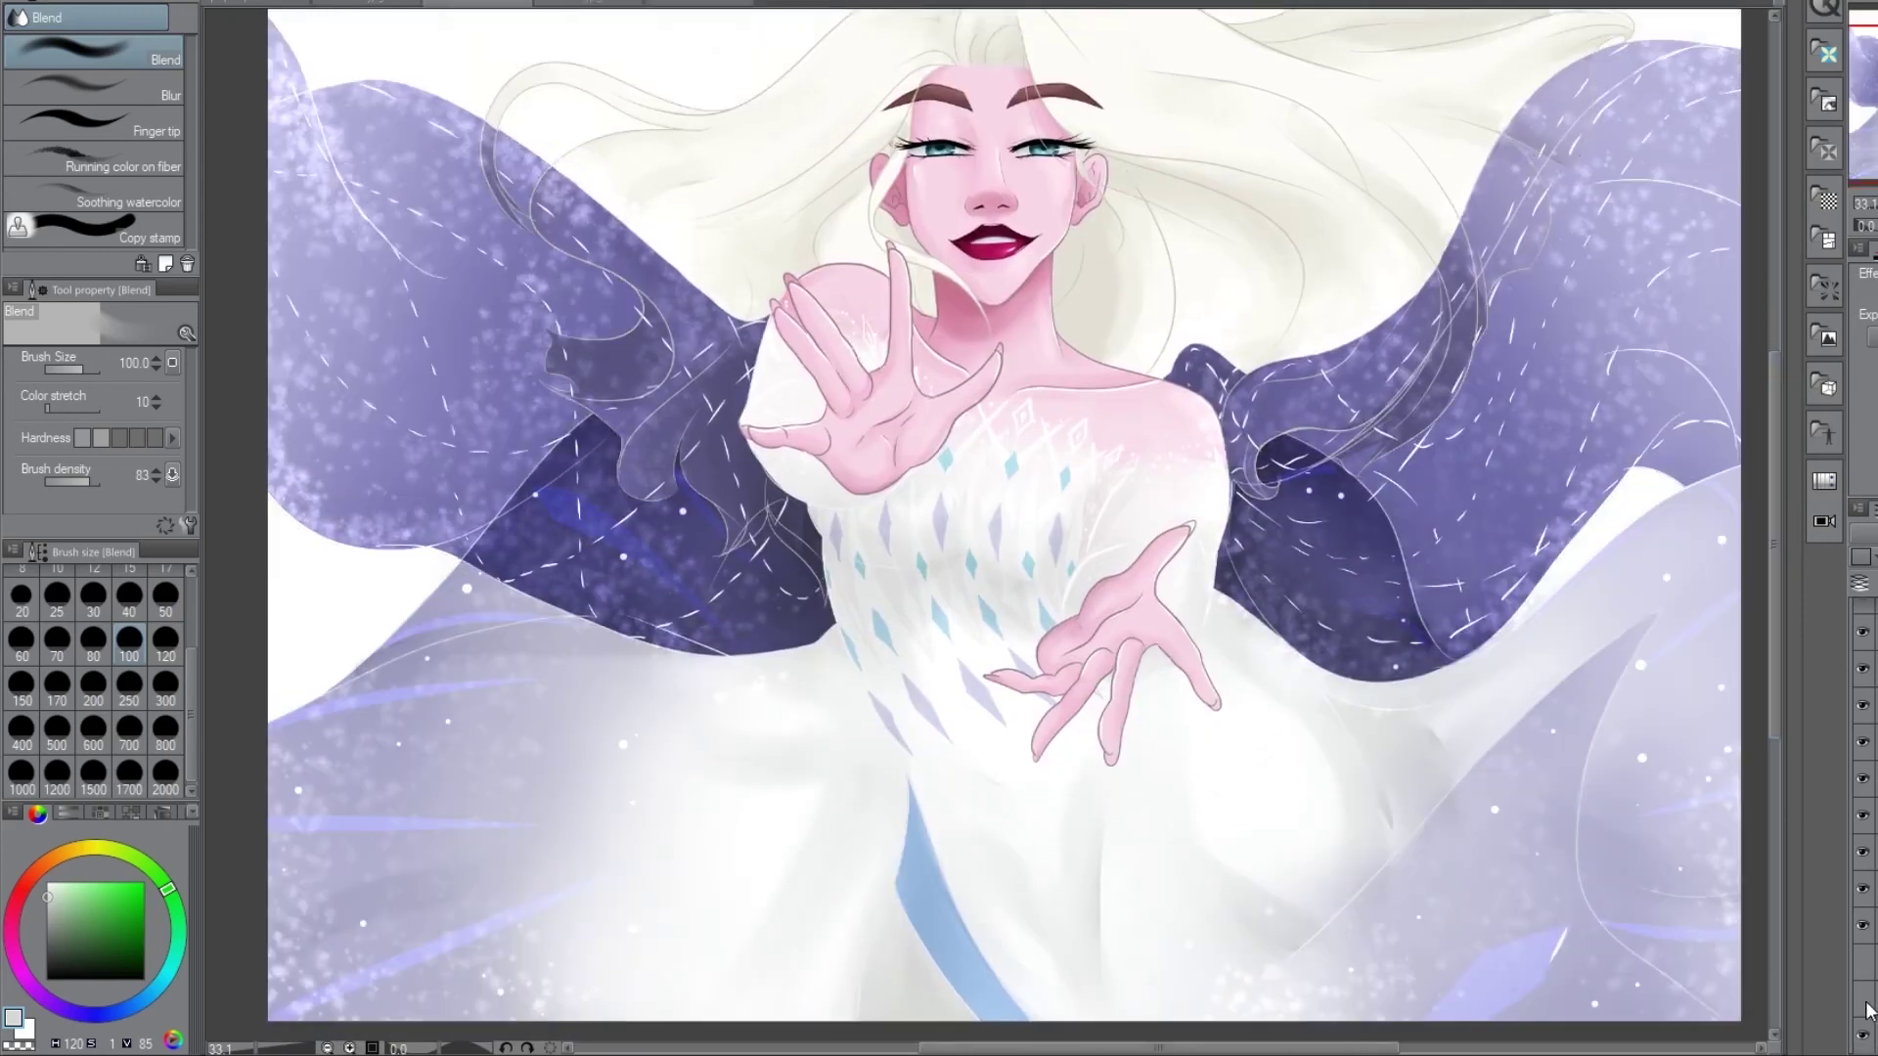
# - Fill the background with pale cyan and draw a vertical blue gradient from the bottom of the canvas to its top
pyautogui.moveTo(1866, 227); pyautogui.dragTo(1861, 230)
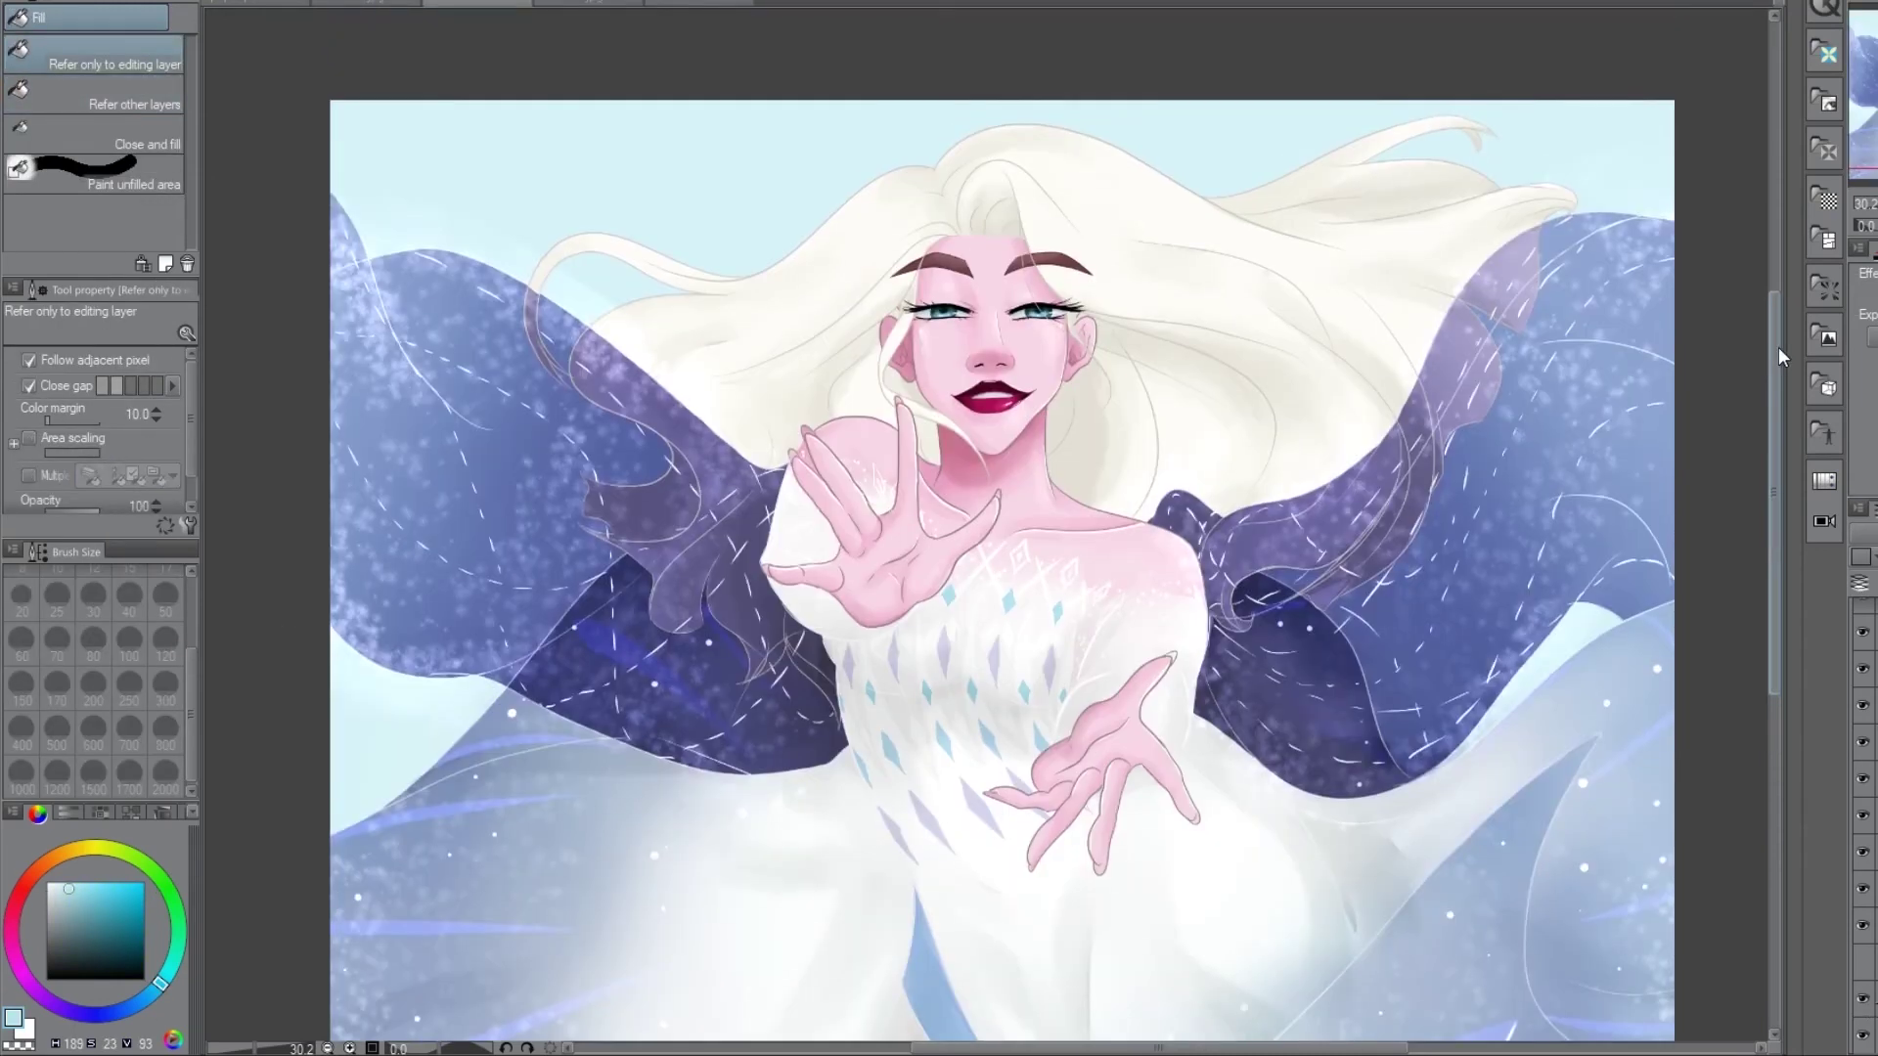
pyautogui.scroll(-1, 1780, 357)
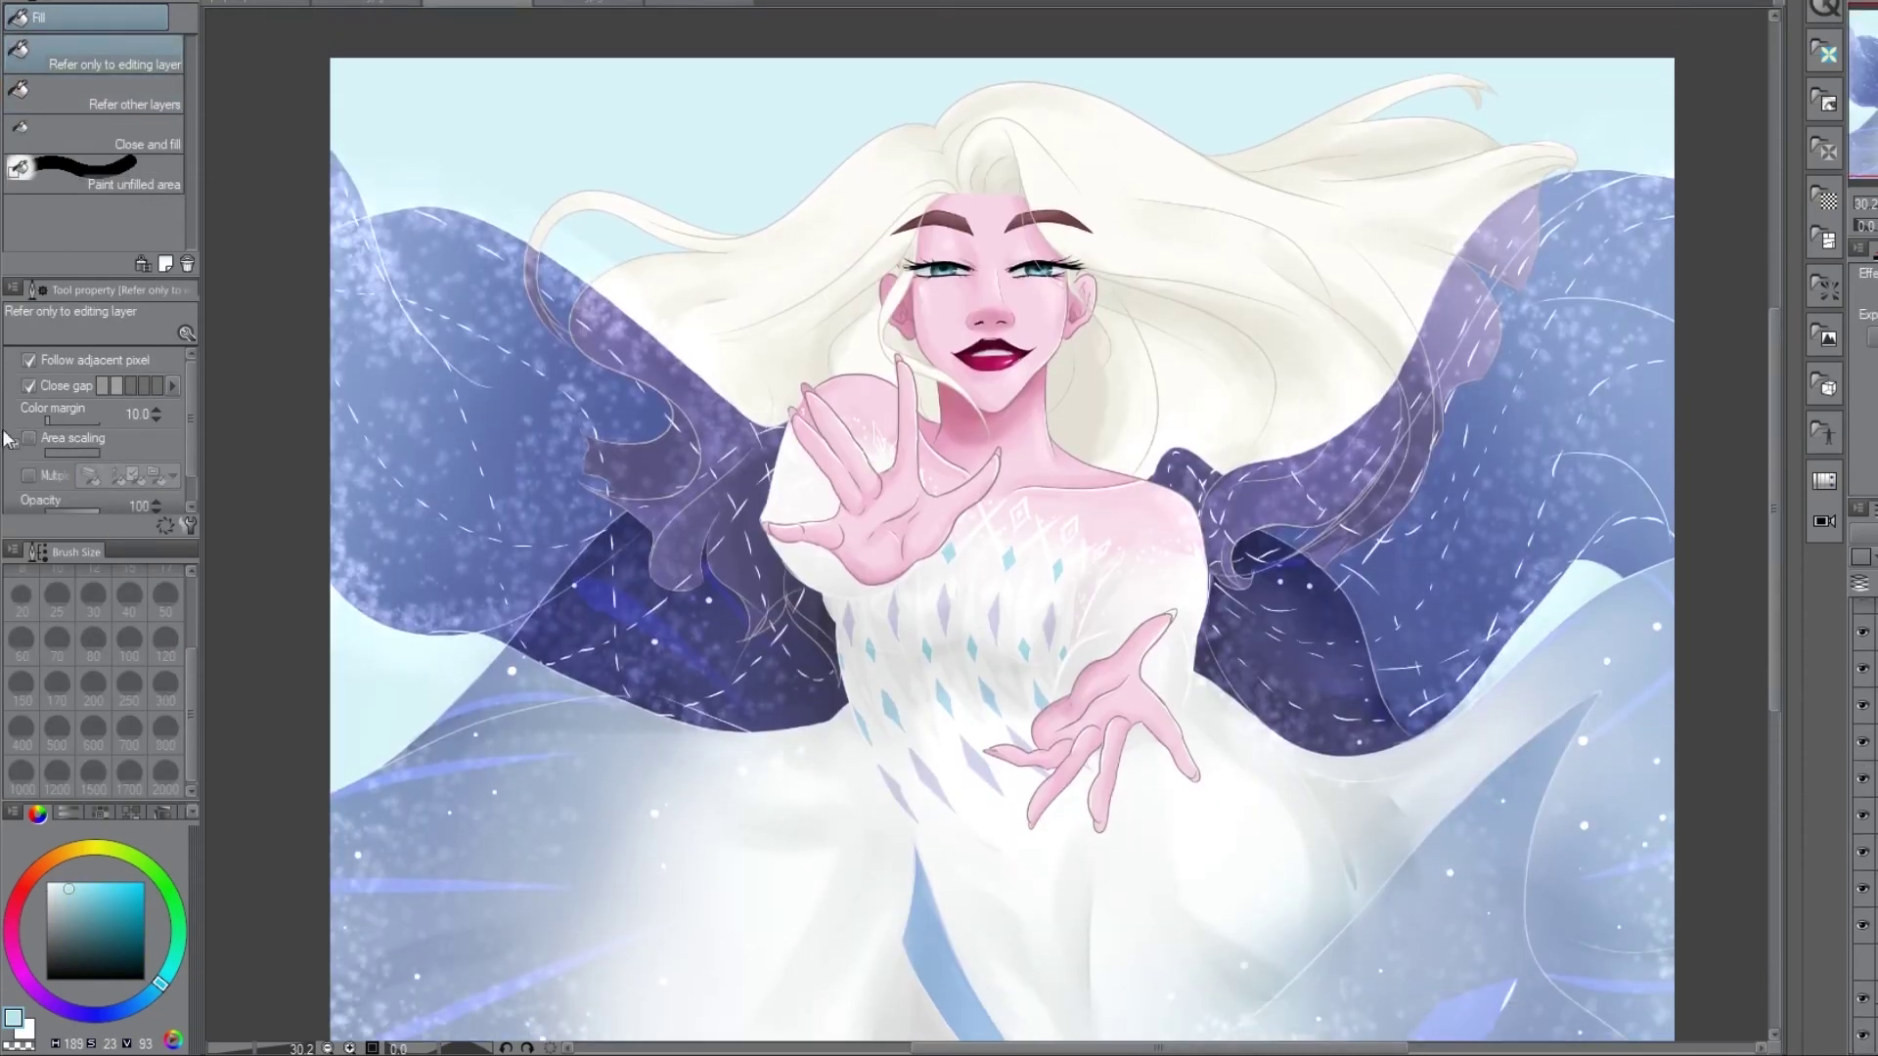
pyautogui.press('g')
pyautogui.click(72, 931)
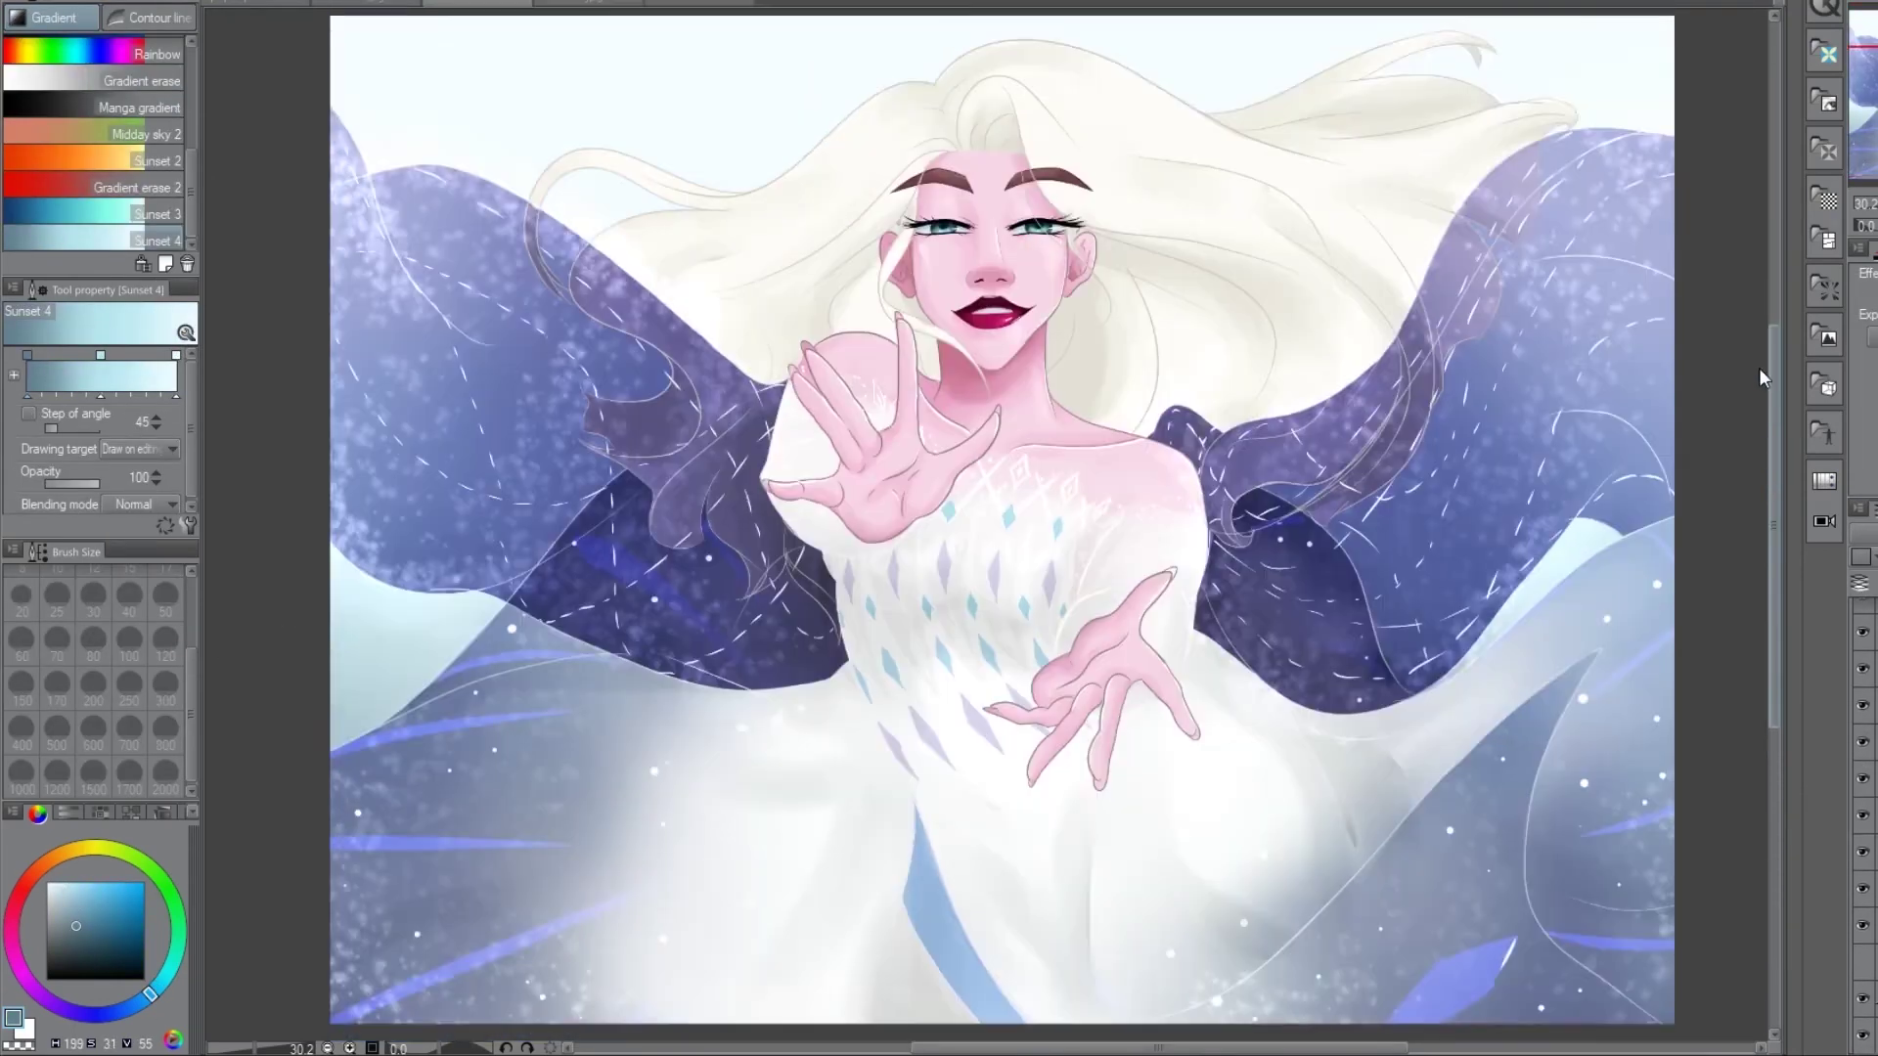
pyautogui.moveTo(982, 962); pyautogui.dragTo(977, 62)
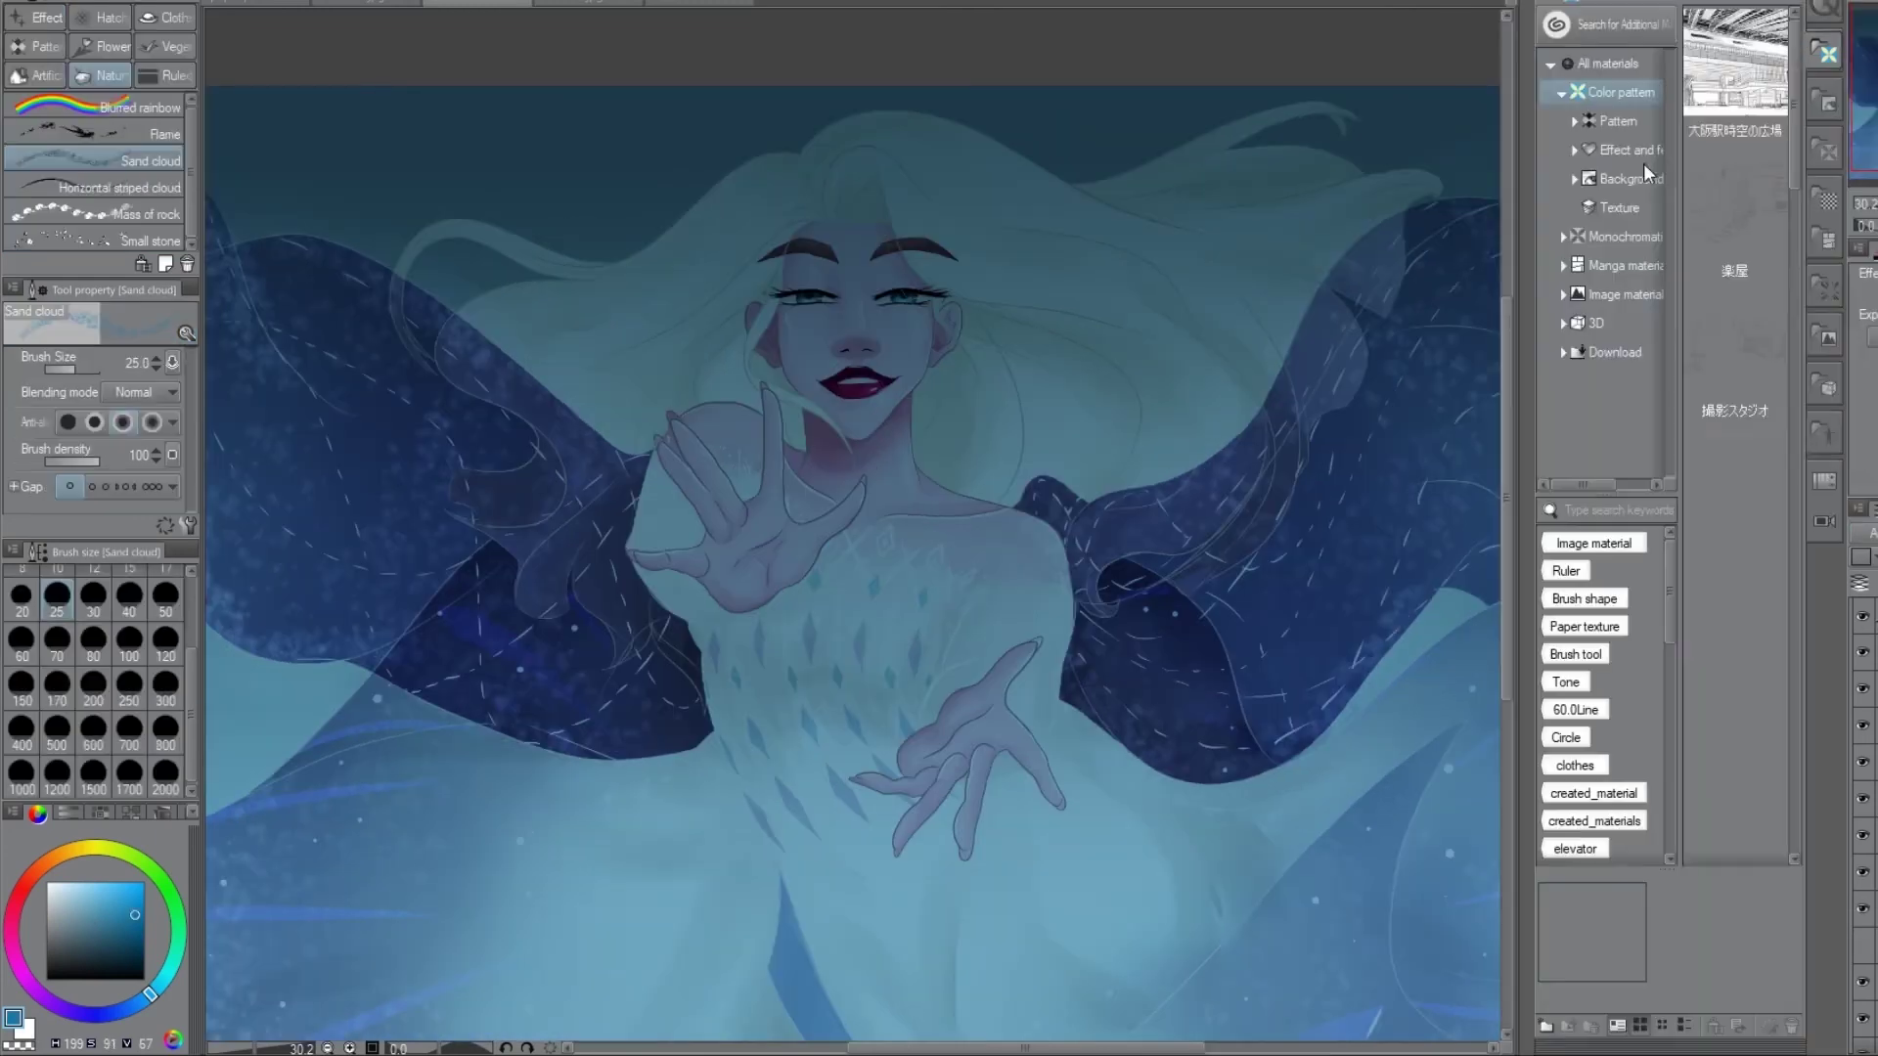
# - Browse the color pattern materials and scatter snowflakes around both hands with the Snowflakes brush at size 700
pyautogui.moveTo(1797, 506); pyautogui.dragTo(1796, 196)
pyautogui.click(1734, 381)
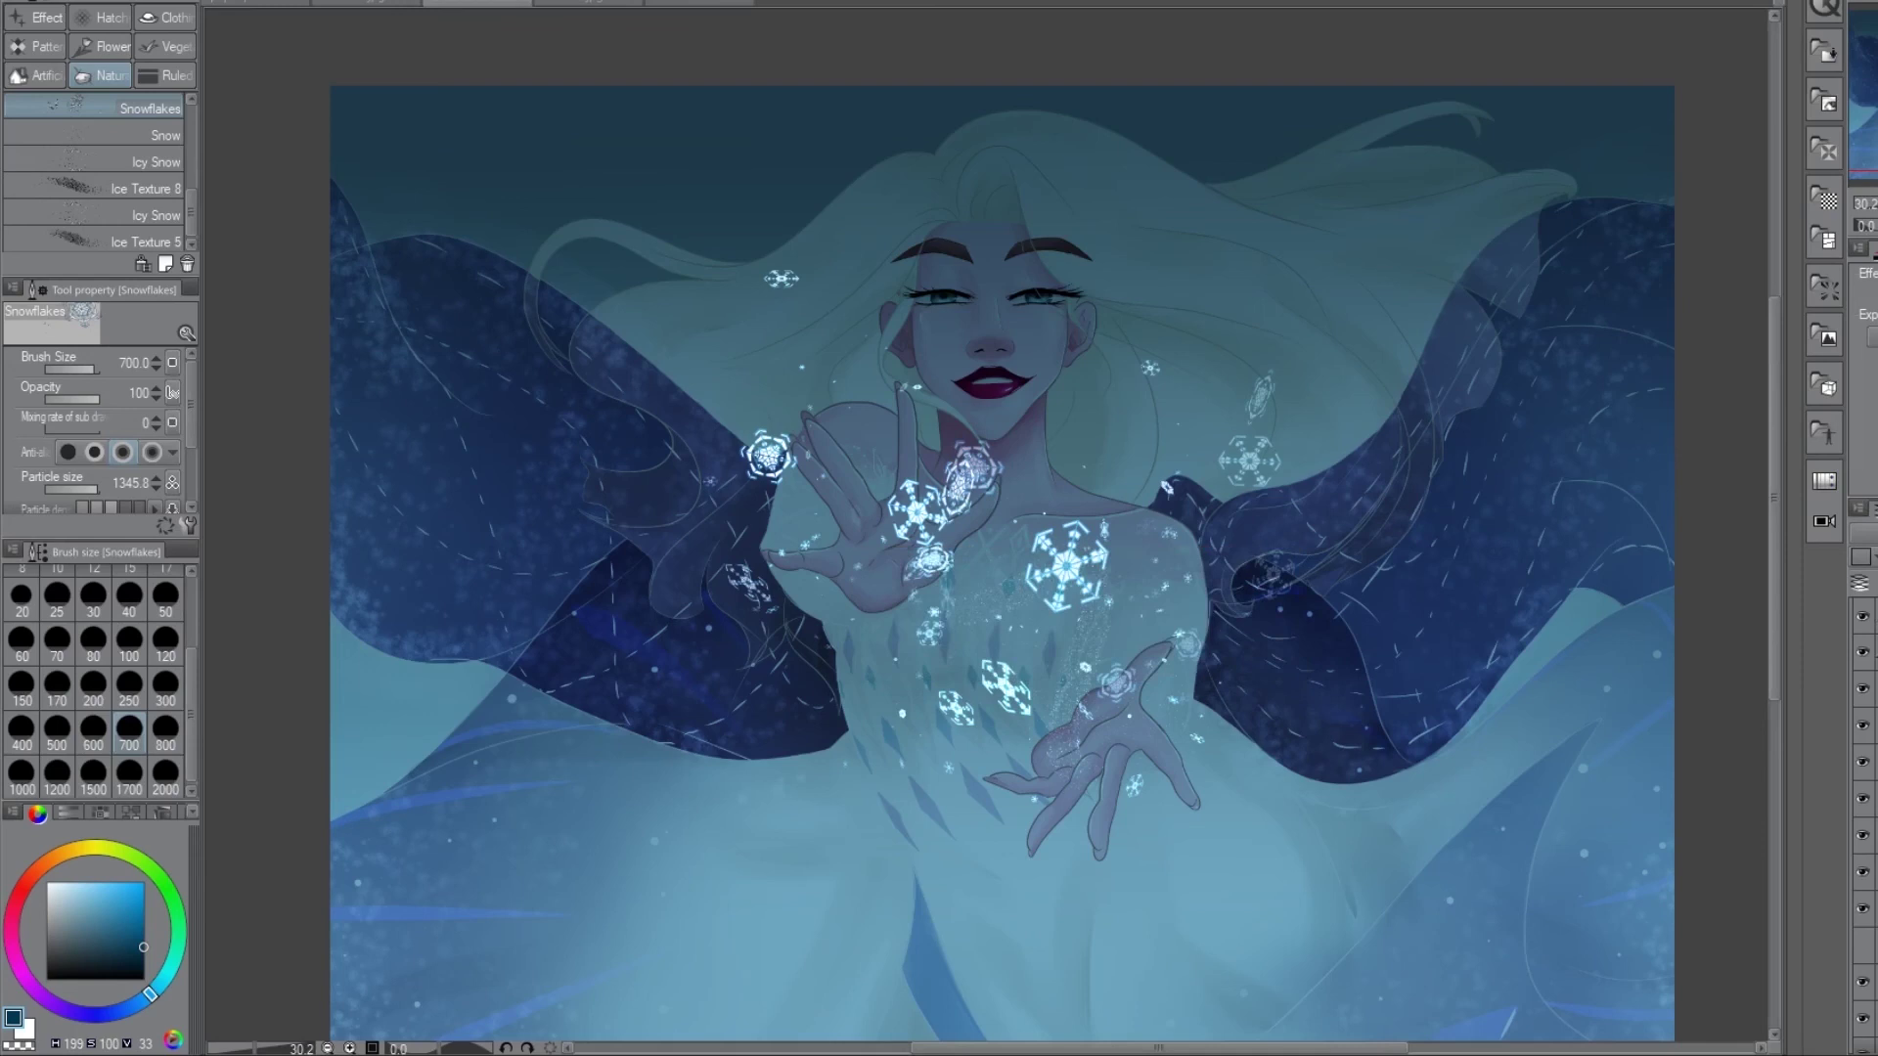
# - Spray a dense cluster of snow between the hands with the Icy Snow brush at particle size 226.4
pyautogui.click(157, 214)
pyautogui.click(157, 161)
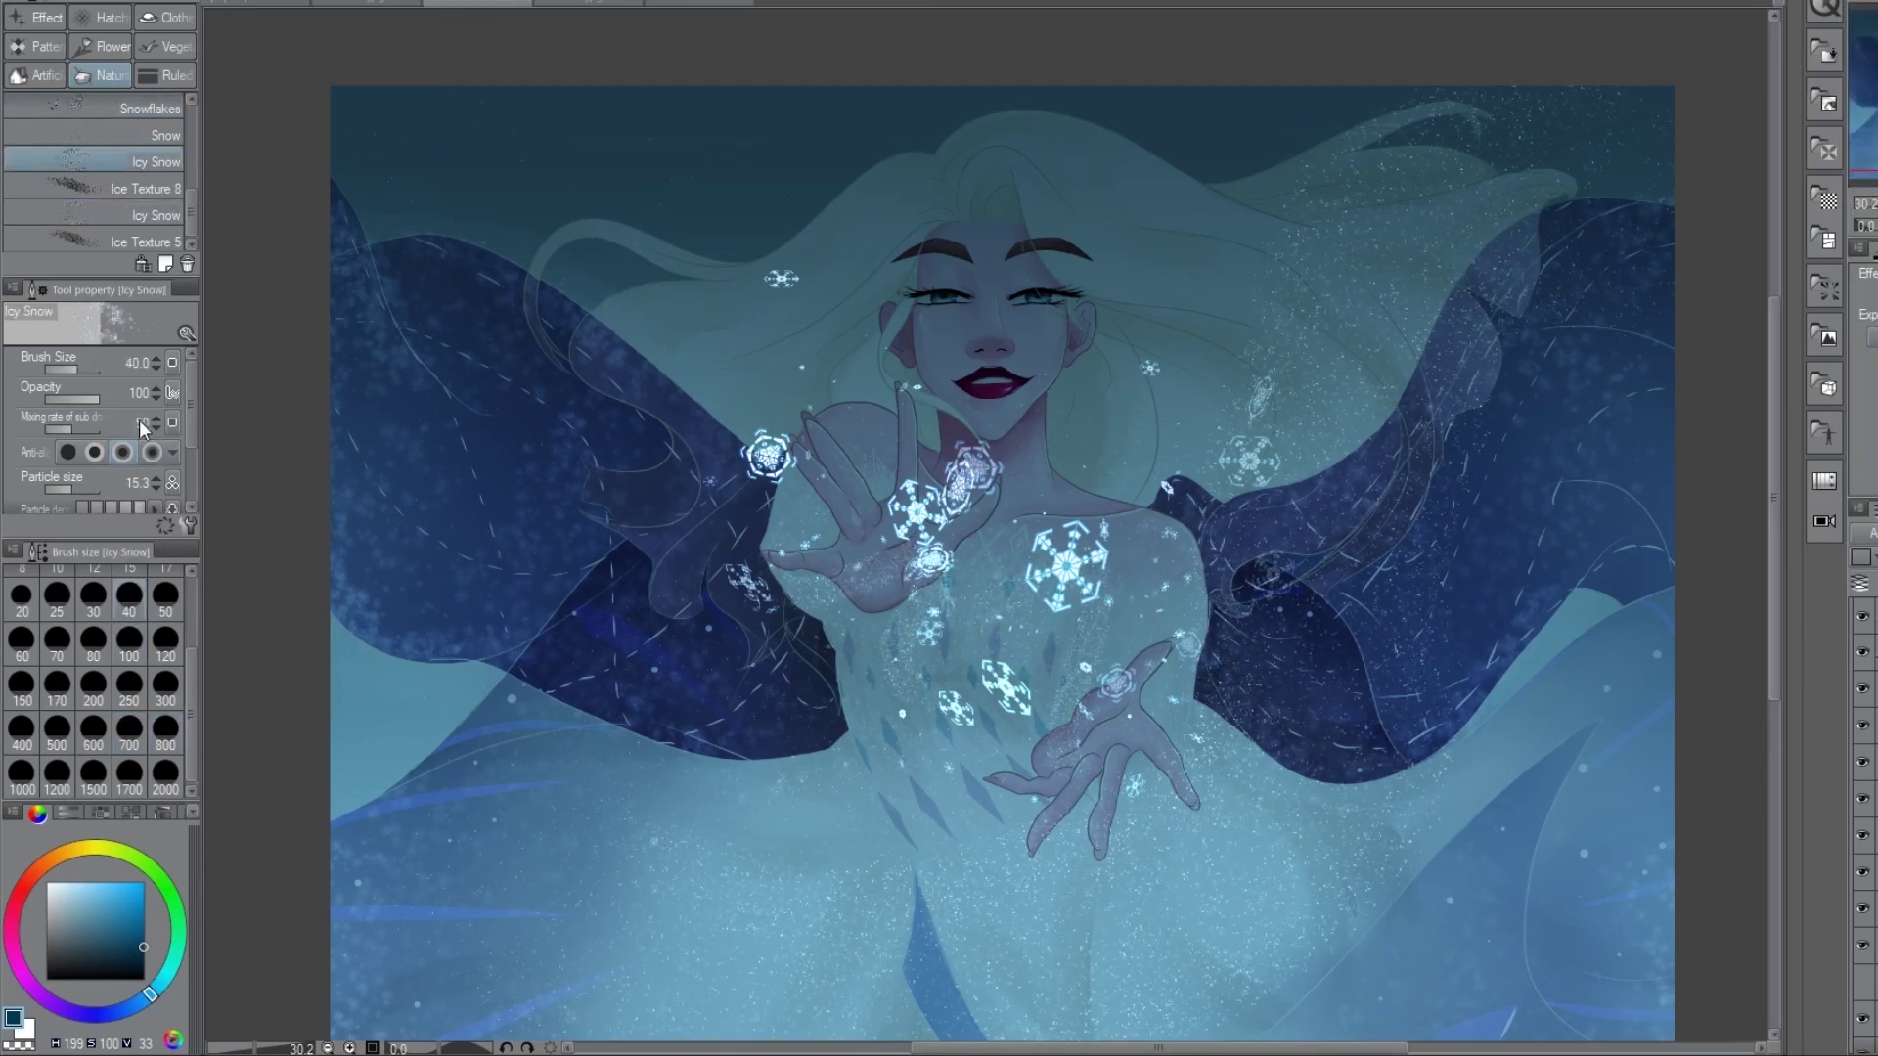
pyautogui.scroll(-1, 143, 428)
pyautogui.moveTo(59, 454); pyautogui.dragTo(86, 455)
pyautogui.moveTo(587, 509)
pyautogui.mouseDown()
pyautogui.moveTo(802, 743)
pyautogui.moveTo(1428, 625)
pyautogui.mouseUp()
pyautogui.hotkey('ctrl', 'z')
pyautogui.moveTo(1223, 323)
pyautogui.mouseDown()
pyautogui.moveTo(802, 763)
pyautogui.moveTo(978, 606)
pyautogui.mouseUp()
pyautogui.hotkey('ctrl', 'z')
pyautogui.moveTo(851, 547)
pyautogui.mouseDown()
pyautogui.moveTo(1037, 636)
pyautogui.moveTo(1154, 528)
pyautogui.moveTo(1075, 685)
pyautogui.mouseUp()
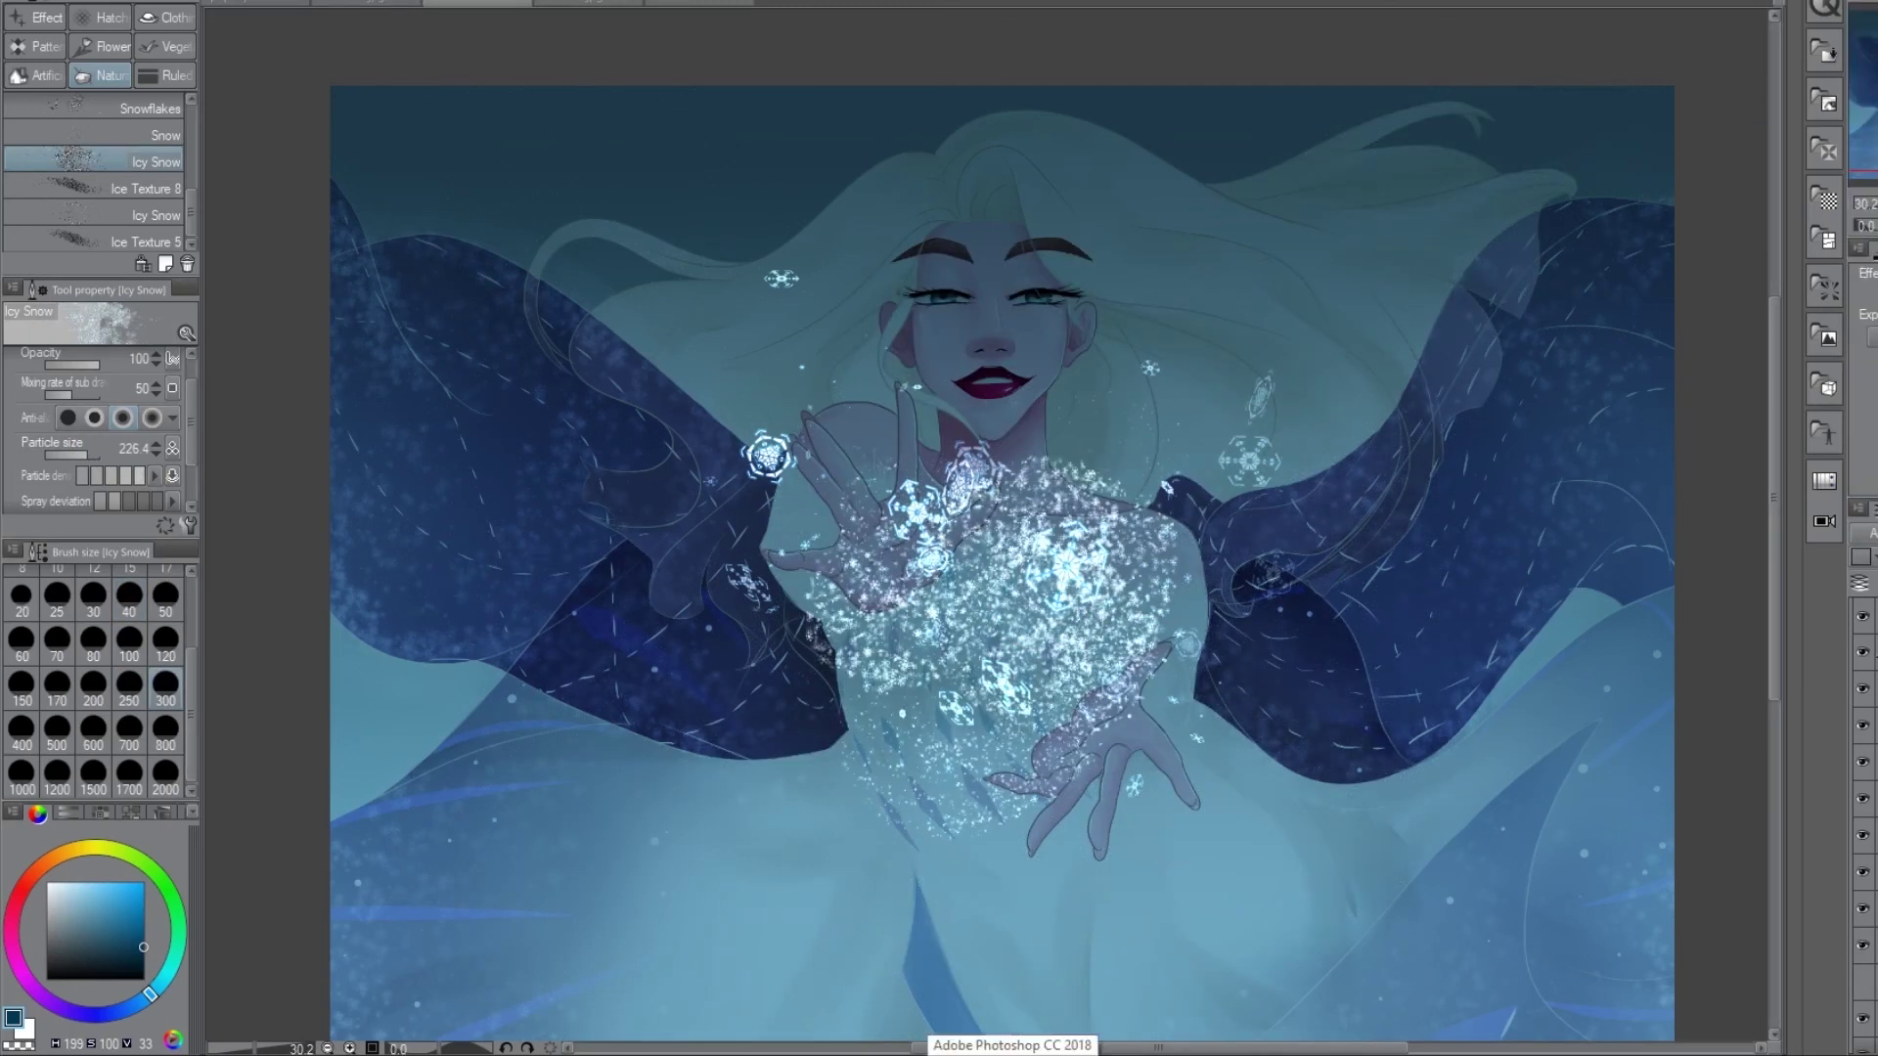
# - Spray trails of small snow particles across the side fabric and skirt, and blend the area between the hands
pyautogui.click(164, 135)
pyautogui.moveTo(1232, 449); pyautogui.dragTo(1663, 606)
pyautogui.scroll(-5, 1001, 564)
pyautogui.scroll(5, 1001, 563)
pyautogui.scroll(2, 1001, 564)
pyautogui.press('j')
pyautogui.moveTo(942, 567)
pyautogui.mouseDown()
pyautogui.moveTo(973, 626)
pyautogui.moveTo(1027, 606)
pyautogui.mouseUp()
# - Erase the dark blue overlay in light streaks along the hair strands, face contours and raised hand with the Hard eraser
pyautogui.scroll(3, 989, 294)
pyautogui.press('e')
pyautogui.moveTo(787, 293)
pyautogui.mouseDown()
pyautogui.moveTo(900, 499)
pyautogui.moveTo(1193, 259)
pyautogui.mouseUp()
pyautogui.moveTo(1271, 200); pyautogui.dragTo(1252, 323)
pyautogui.moveTo(956, 407); pyautogui.dragTo(1051, 421)
pyautogui.moveTo(768, 430); pyautogui.dragTo(783, 782)
pyautogui.moveTo(508, 518); pyautogui.dragTo(665, 812)
pyautogui.moveTo(361, 567); pyautogui.dragTo(626, 812)
pyautogui.moveTo(821, 225); pyautogui.dragTo(841, 313)
pyautogui.moveTo(1154, 215); pyautogui.dragTo(1164, 313)
# - Erase the dark overlay over the chest and along the lower hand's fingers with the Hard eraser at size 40
pyautogui.scroll(-4, 973, 504)
pyautogui.moveTo(978, 479)
pyautogui.mouseDown()
pyautogui.moveTo(1037, 547)
pyautogui.moveTo(1418, 773)
pyautogui.mouseUp()
pyautogui.scroll(-3, 973, 504)
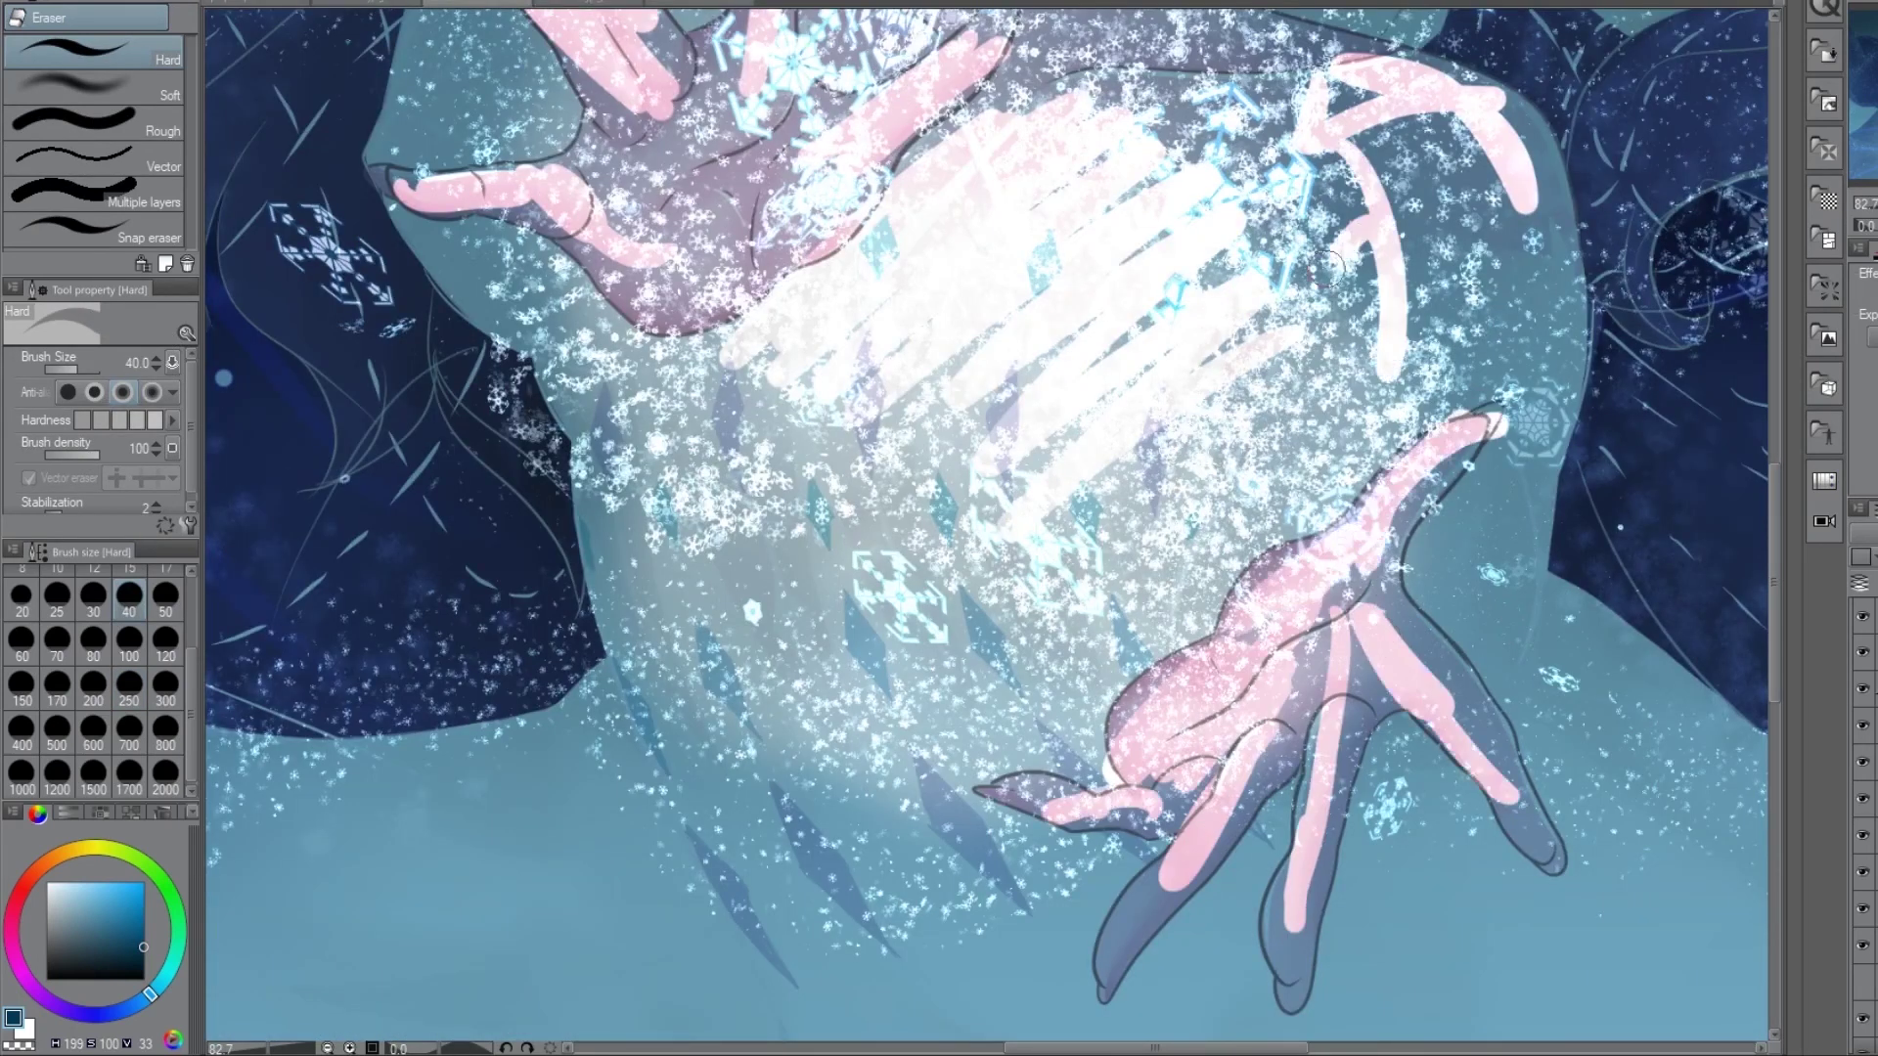
pyautogui.moveTo(626, 215); pyautogui.dragTo(851, 460)
# - Erase light streaks along the front hair strands, the left fabric edge, the waist and the skirt folds
pyautogui.scroll(-3, 973, 504)
pyautogui.moveTo(1036, 19); pyautogui.dragTo(1145, 96)
pyautogui.moveTo(899, 44); pyautogui.dragTo(886, 132)
pyautogui.moveTo(562, 154); pyautogui.dragTo(741, 389)
pyautogui.moveTo(851, 519); pyautogui.dragTo(861, 968)
pyautogui.moveTo(626, 734); pyautogui.dragTo(851, 719)
pyautogui.moveTo(1125, 689); pyautogui.dragTo(1125, 963)
# - Blend the light streaks on the waist, central skirt folds, raised hand and lower face at size 100
pyautogui.press('j')
pyautogui.moveTo(880, 704); pyautogui.dragTo(782, 968)
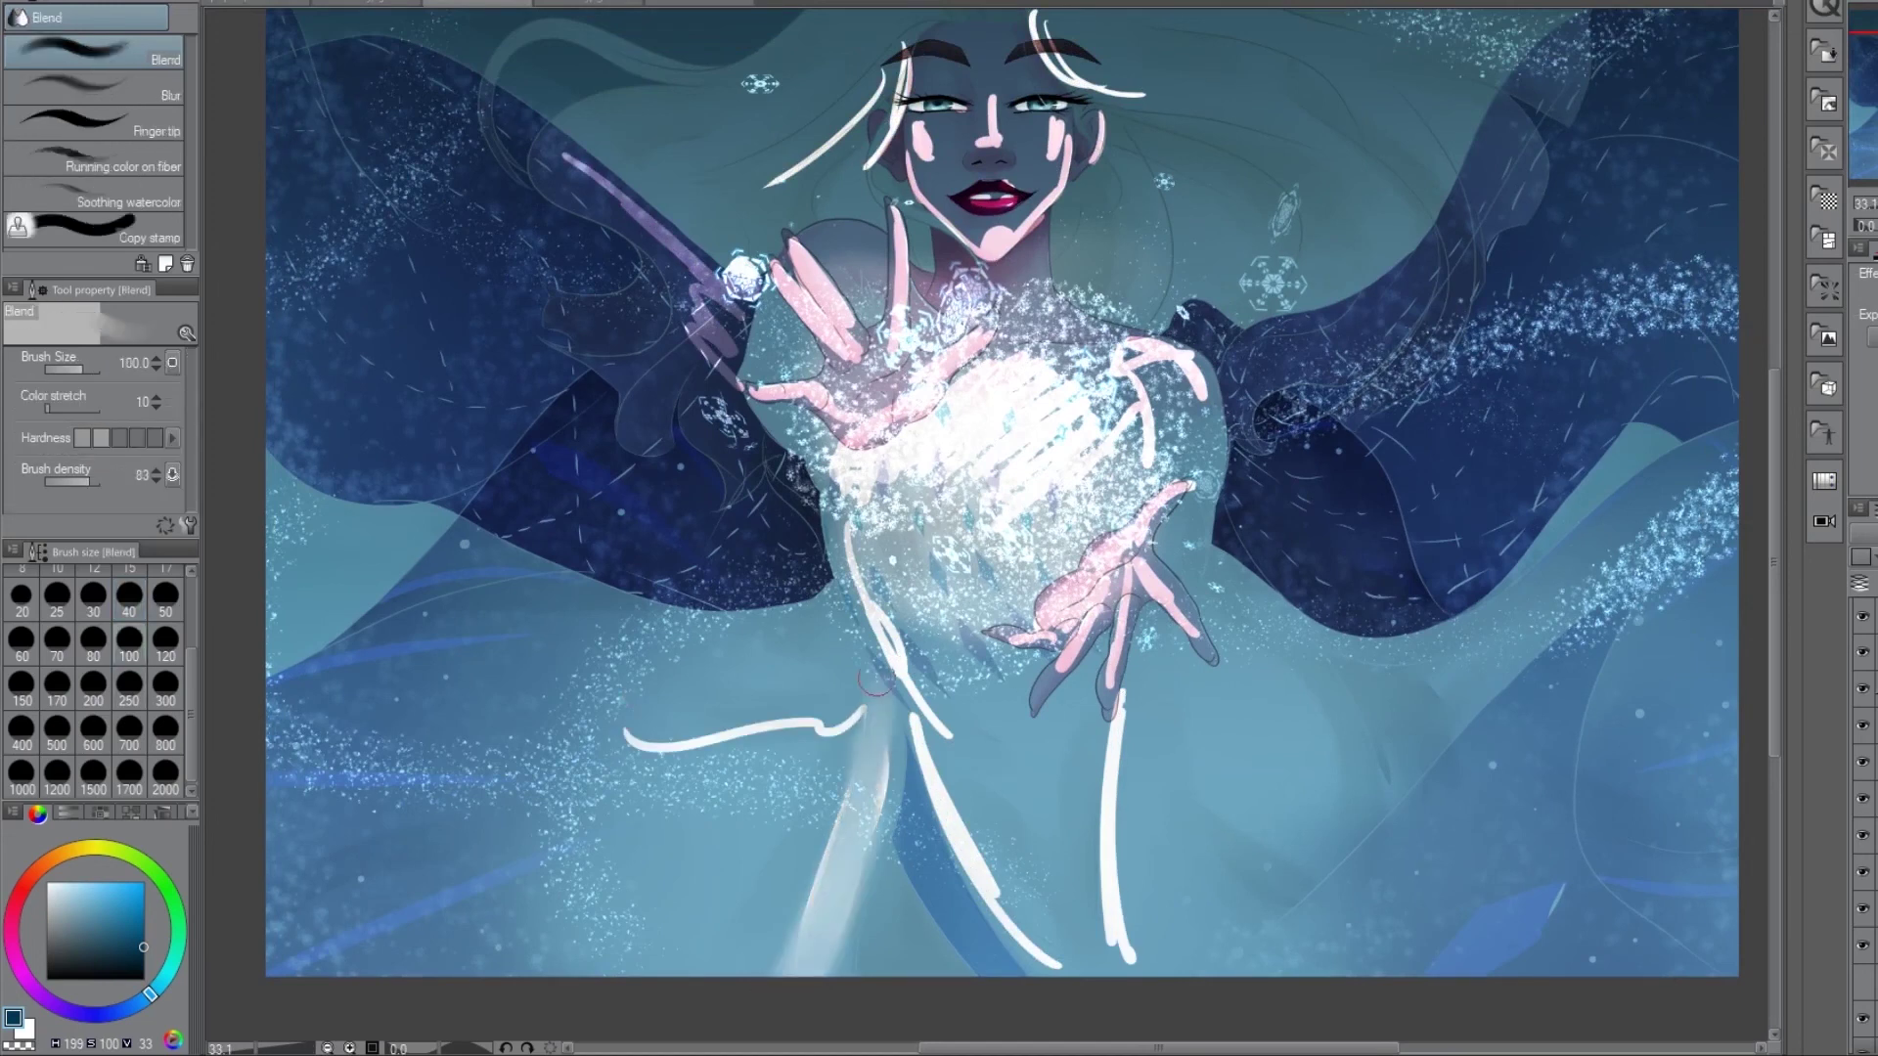
pyautogui.moveTo(831, 518); pyautogui.dragTo(1076, 968)
pyautogui.moveTo(890, 371); pyautogui.dragTo(753, 509)
pyautogui.moveTo(861, 234); pyautogui.dragTo(743, 371)
pyautogui.moveTo(753, 264); pyautogui.dragTo(900, 342)
pyautogui.moveTo(1056, 196); pyautogui.dragTo(964, 120)
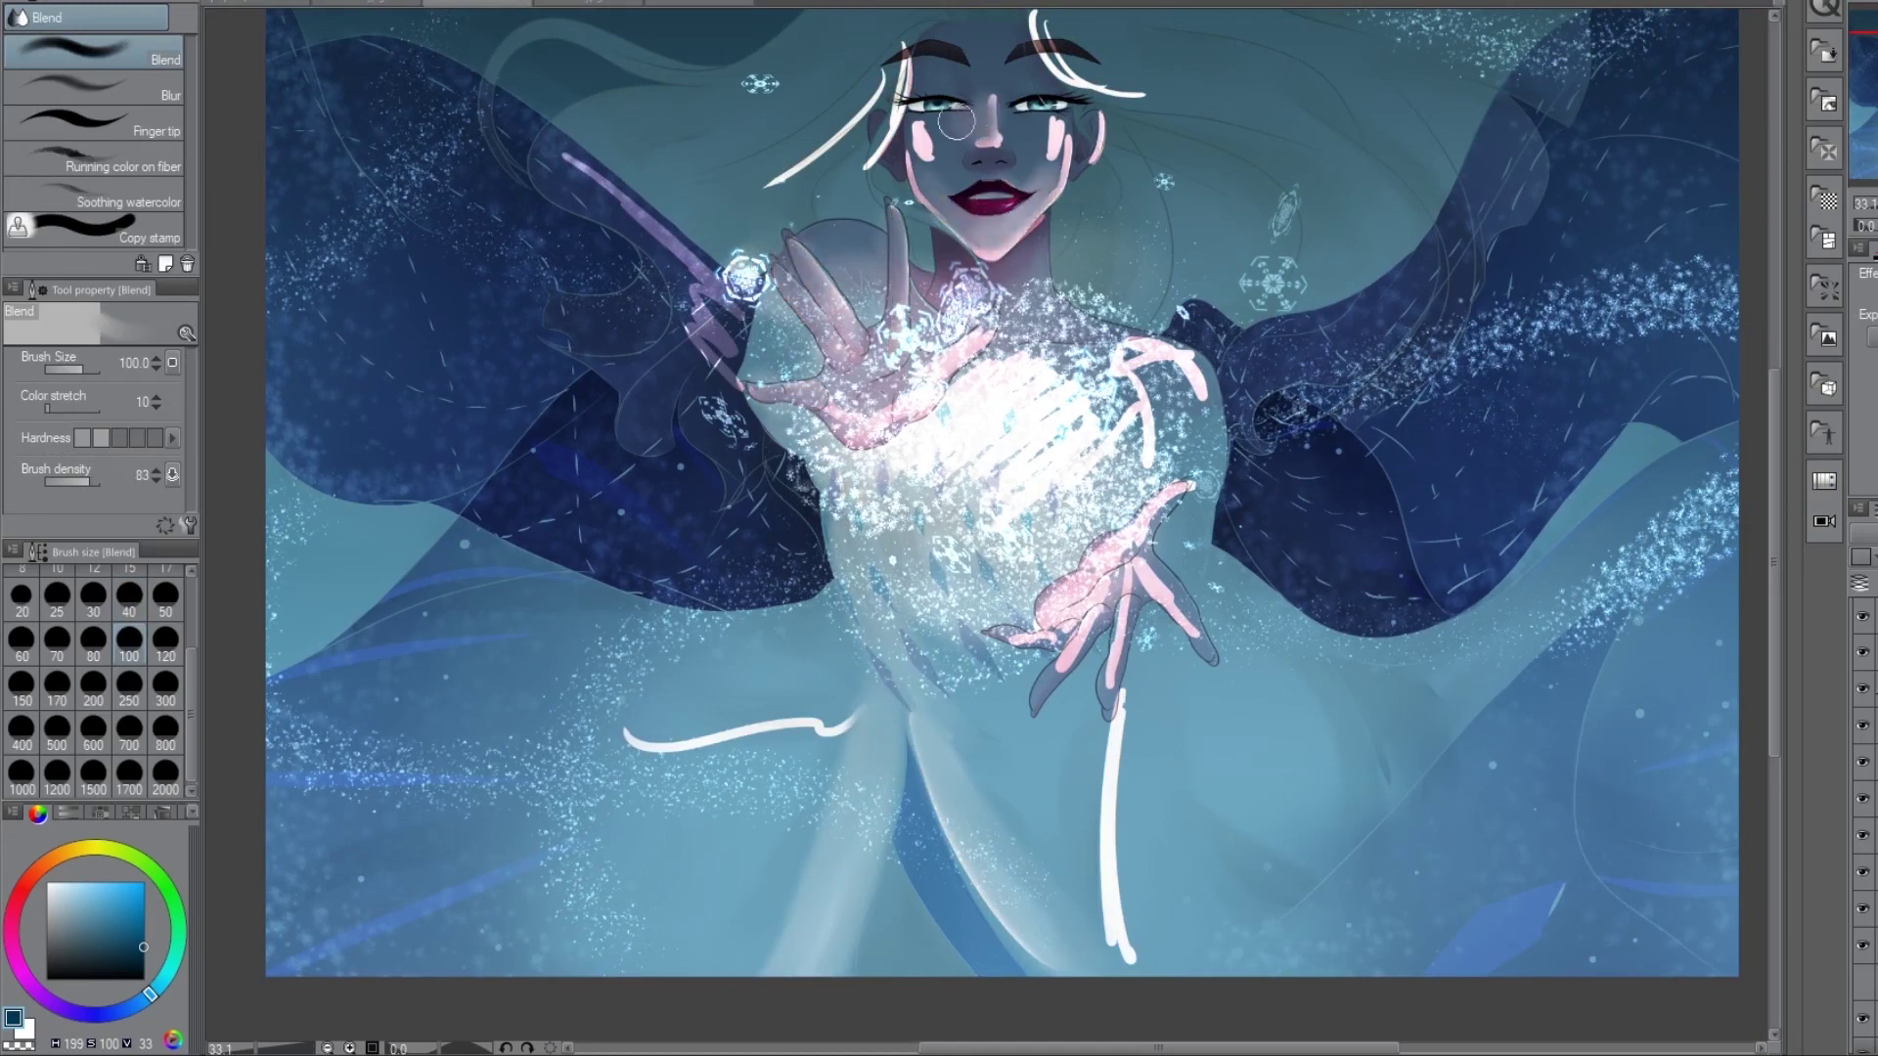
# - Blend the light streaks on the front hair strands, cheeks and ear
pyautogui.moveTo(1085, 57); pyautogui.dragTo(1139, 93)
pyautogui.moveTo(910, 49); pyautogui.dragTo(772, 181)
pyautogui.moveTo(1095, 107); pyautogui.dragTo(1080, 169)
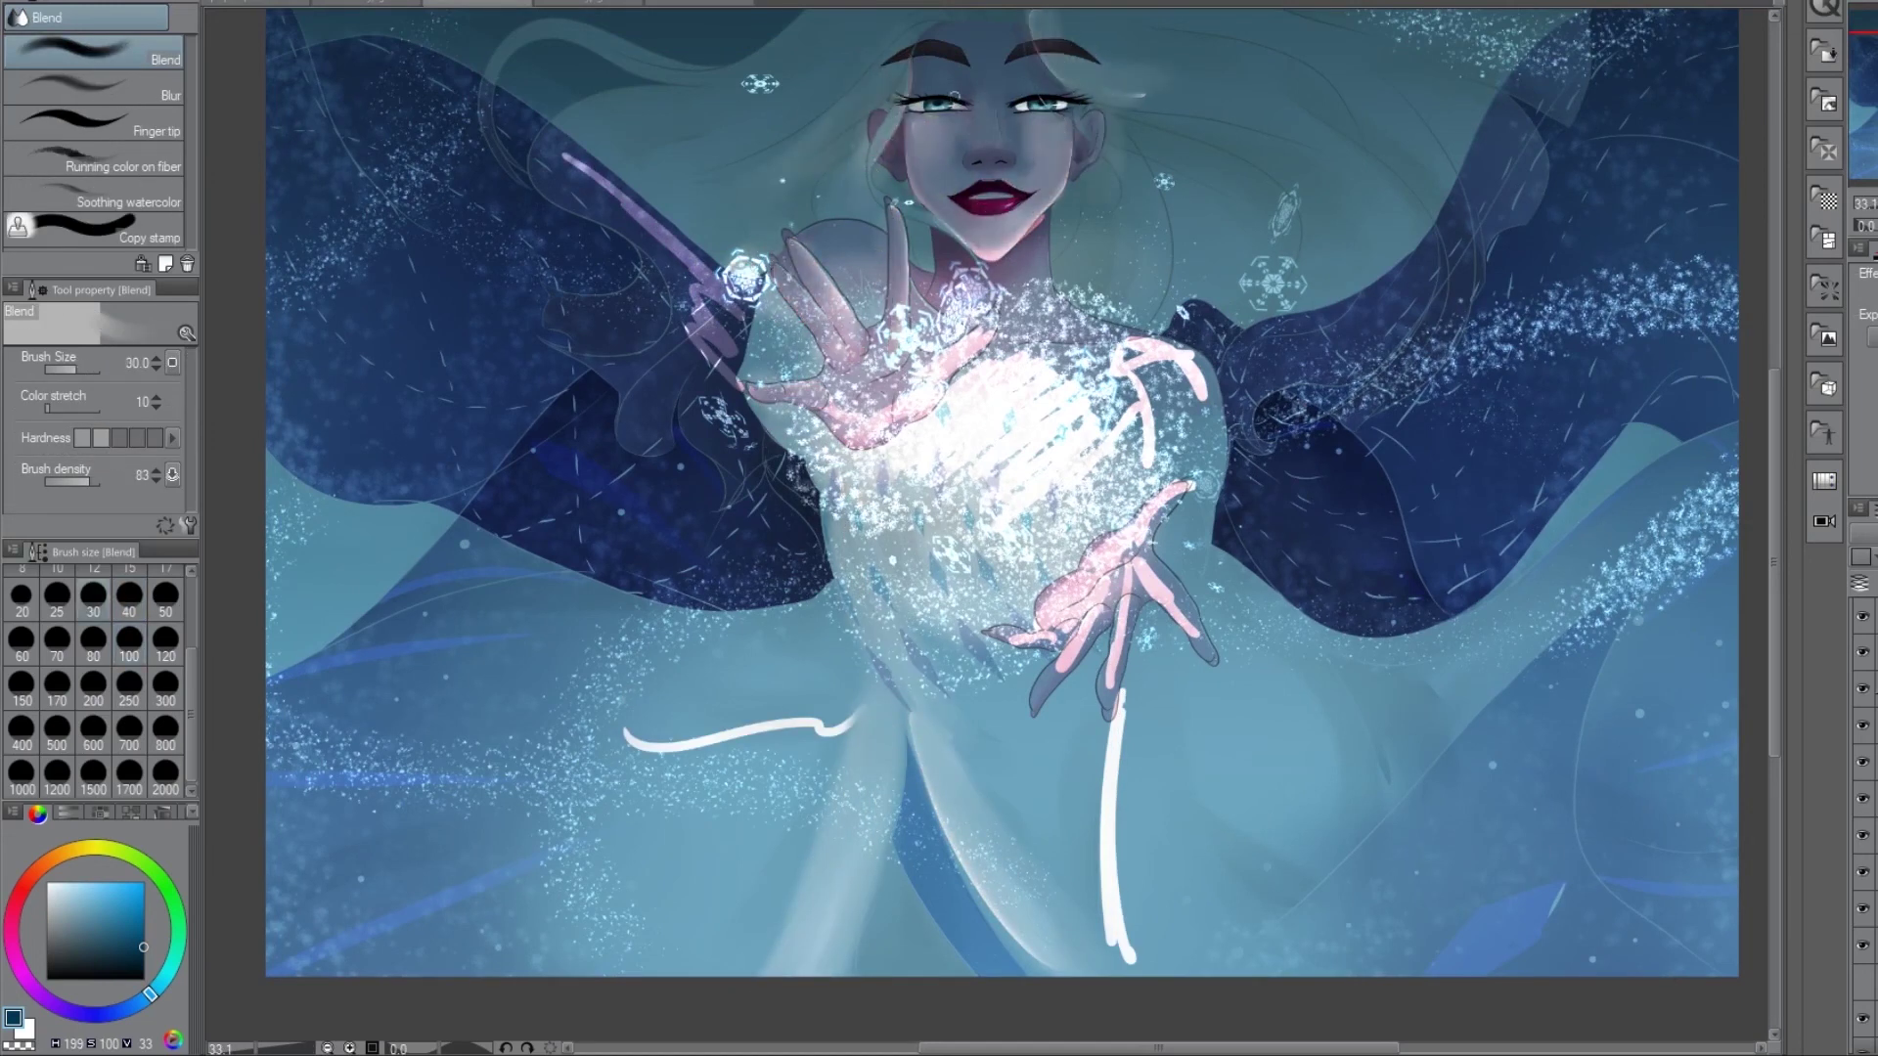
# - Blend the light streaks on the chest, right shoulder, lower hand and remaining skirt folds
pyautogui.moveTo(939, 342); pyautogui.dragTo(1095, 470)
pyautogui.moveTo(1154, 371); pyautogui.dragTo(1115, 959)
pyautogui.moveTo(635, 733); pyautogui.dragTo(861, 723)
# - Blend the light around the hair, neck, raised arm and left fabric edge at size 100
pyautogui.click(129, 641)
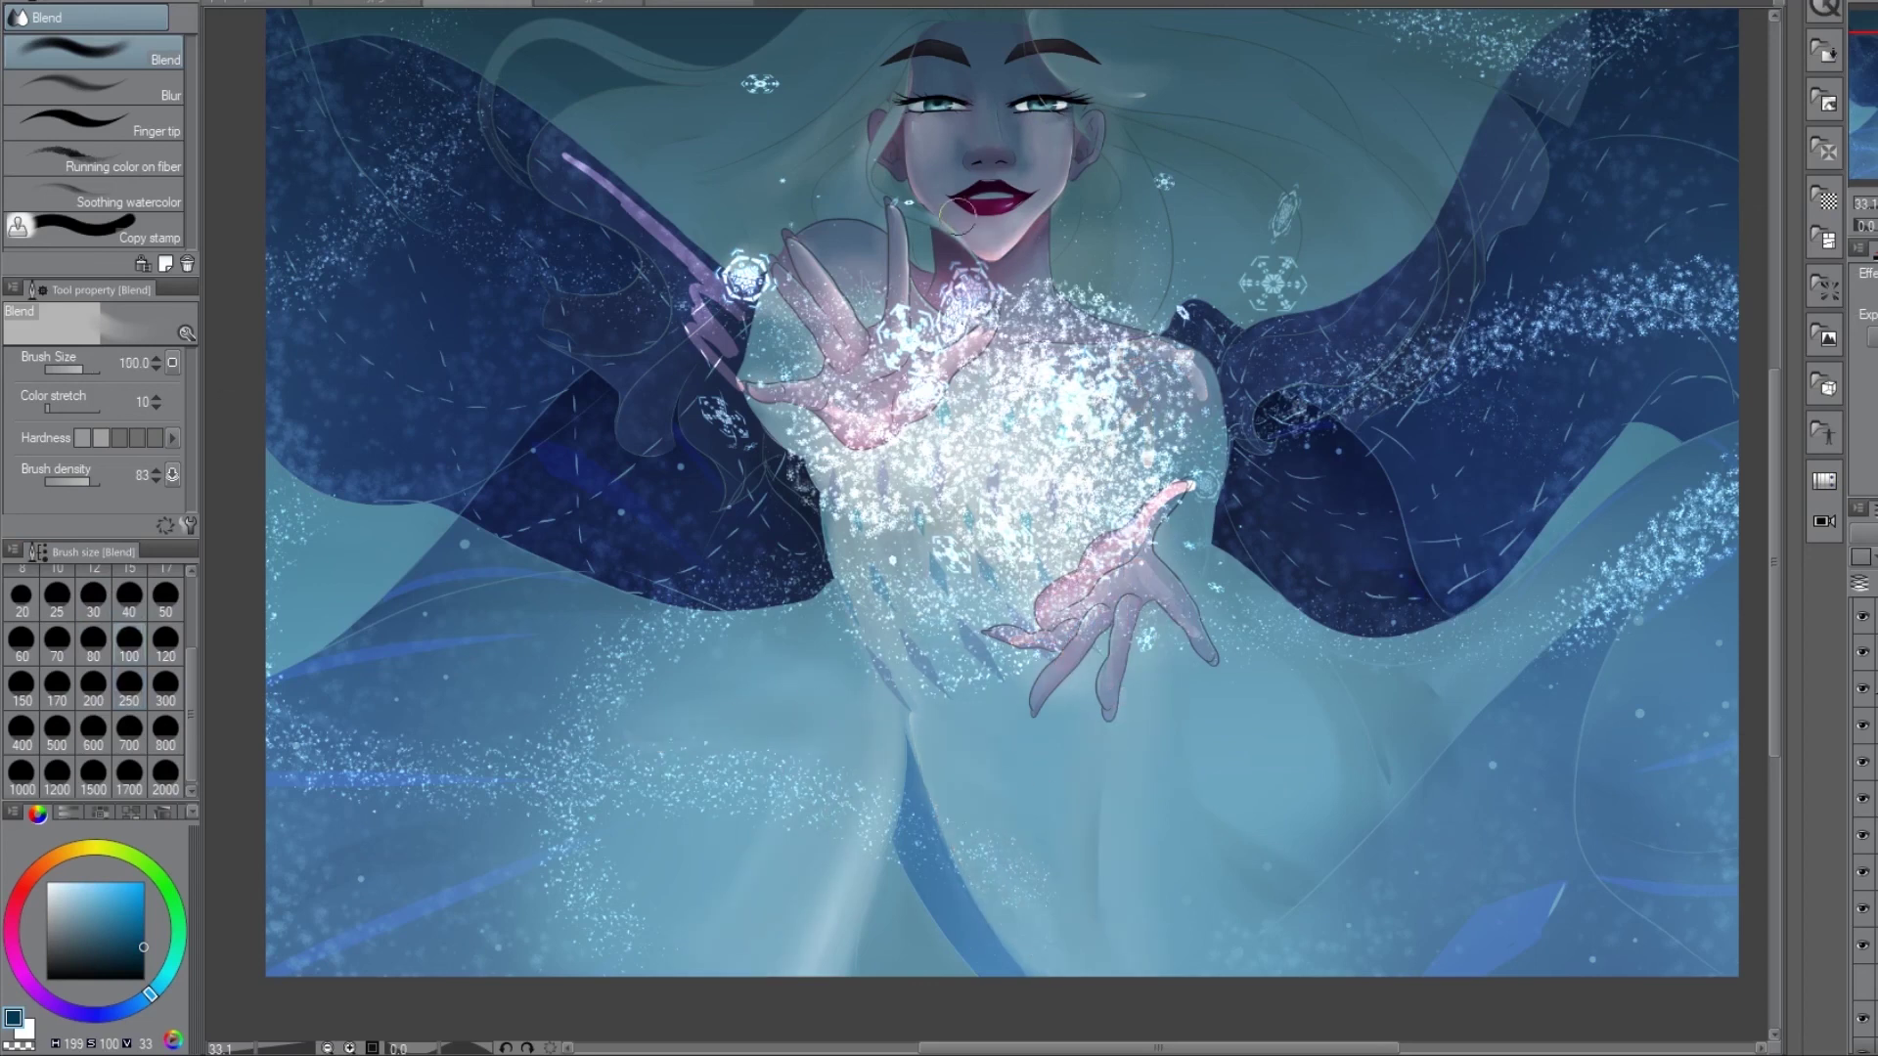
pyautogui.scroll(5, 961, 192)
pyautogui.moveTo(1027, 220); pyautogui.dragTo(1208, 311)
pyautogui.moveTo(851, 239); pyautogui.dragTo(914, 313)
pyautogui.moveTo(910, 235); pyautogui.dragTo(744, 430)
pyautogui.moveTo(743, 342); pyautogui.dragTo(586, 606)
pyautogui.moveTo(929, 244); pyautogui.dragTo(802, 411)
pyautogui.moveTo(1032, 220); pyautogui.dragTo(1107, 278)
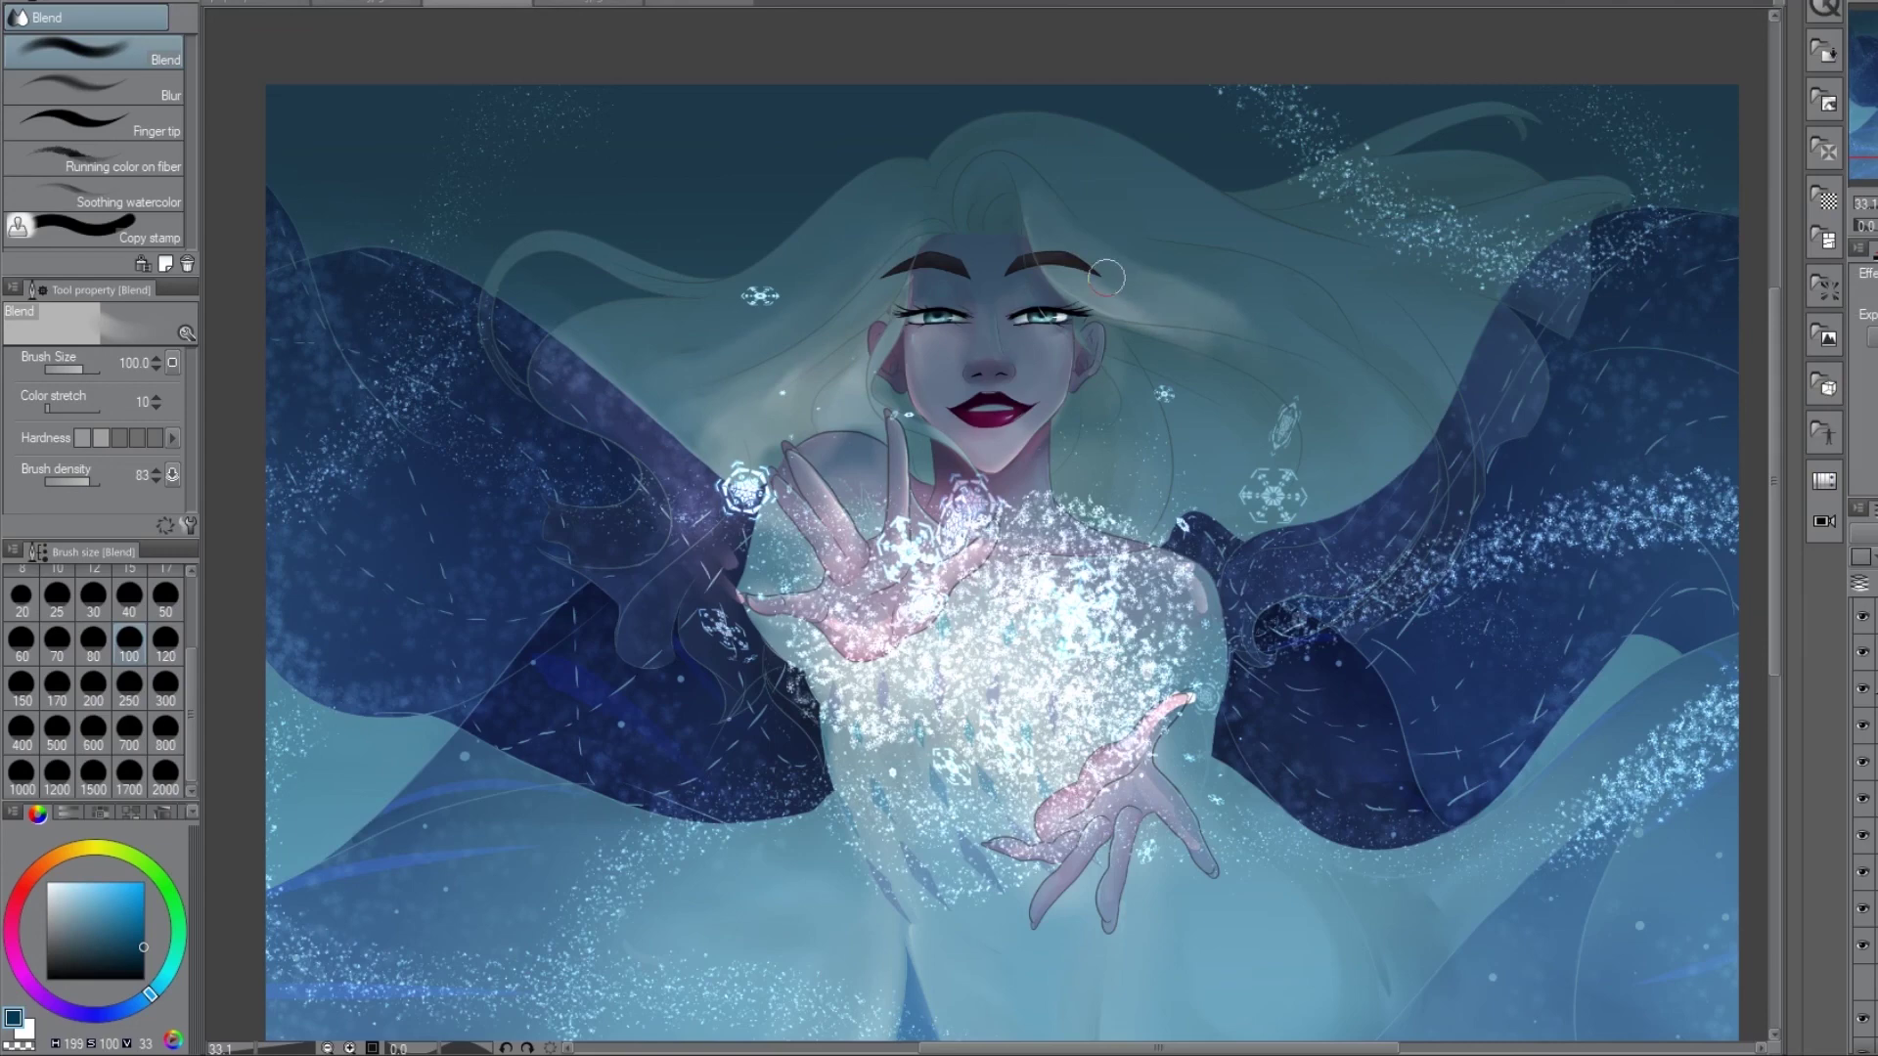
# - Stamp large snowflakes at brush size 700 around the lower corners and lay the Sunset 3 gradient over the picture
pyautogui.click(147, 214)
pyautogui.click(129, 733)
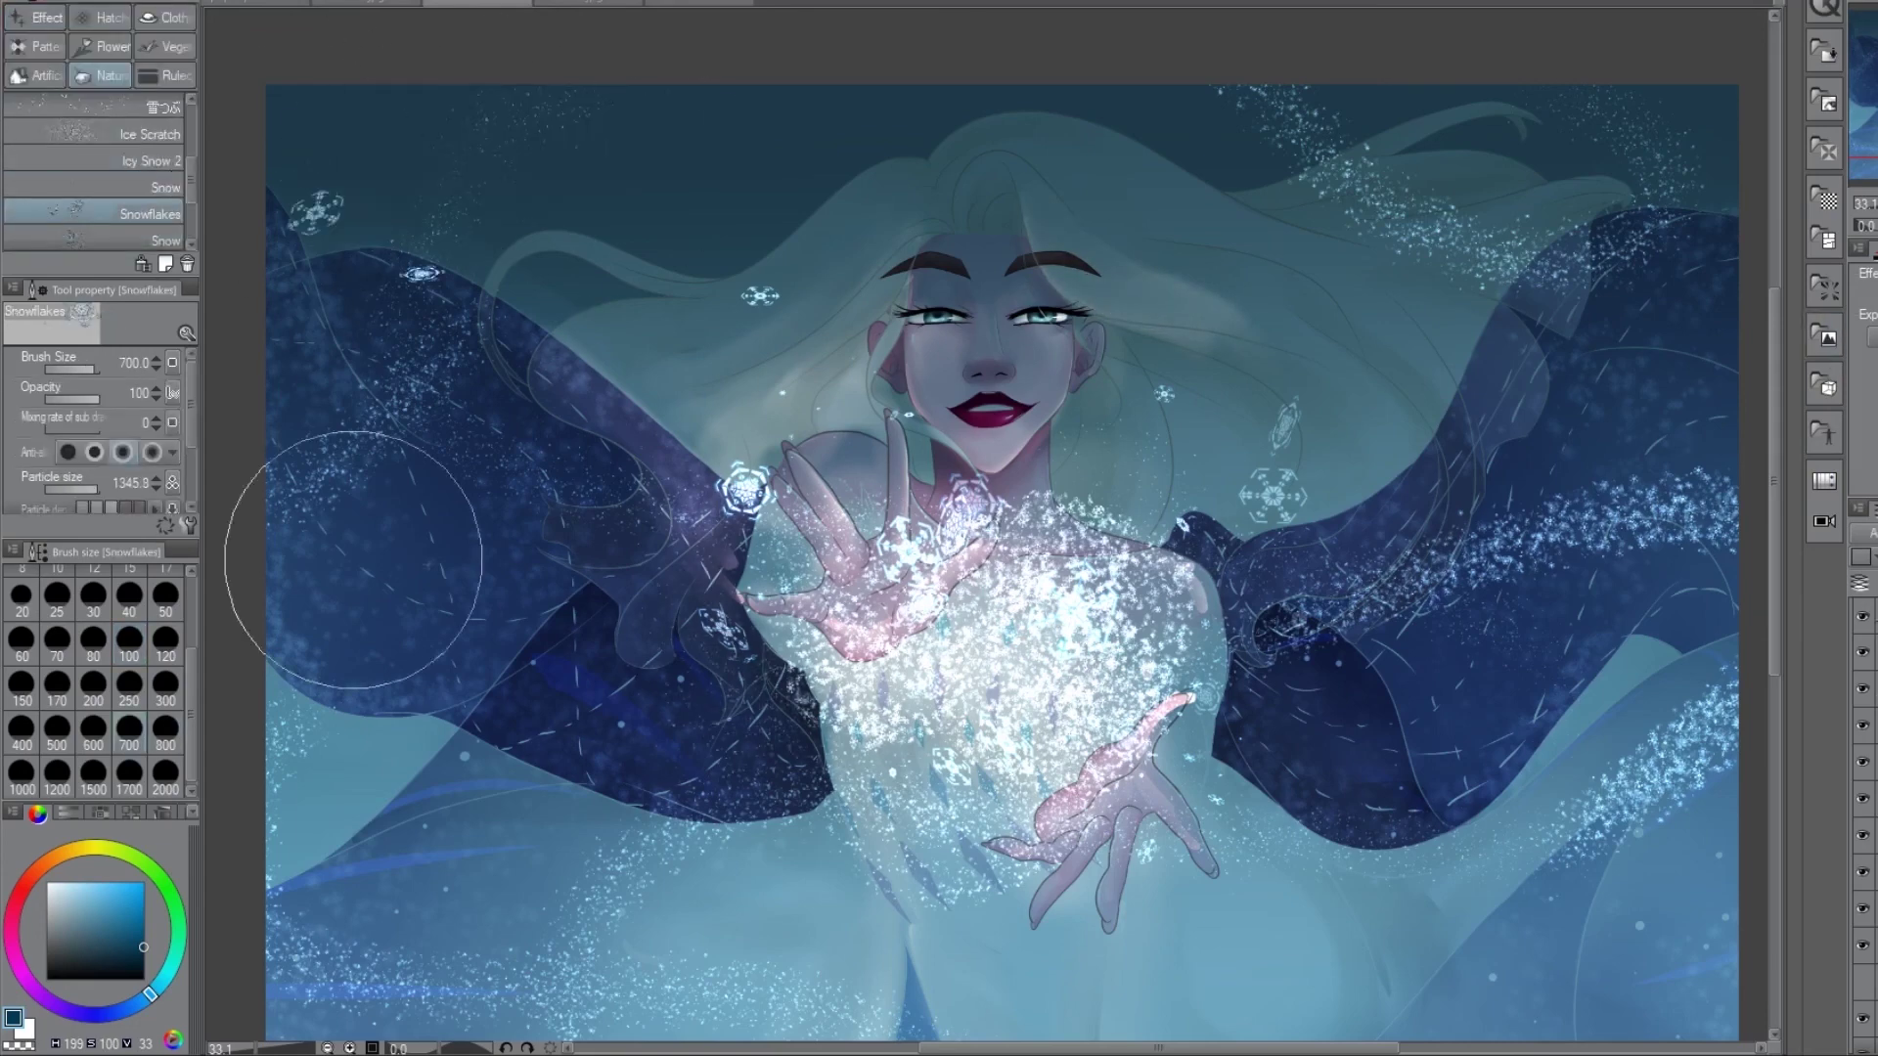
pyautogui.click(1584, 763)
pyautogui.click(421, 724)
pyautogui.scroll(2, 1272, 165)
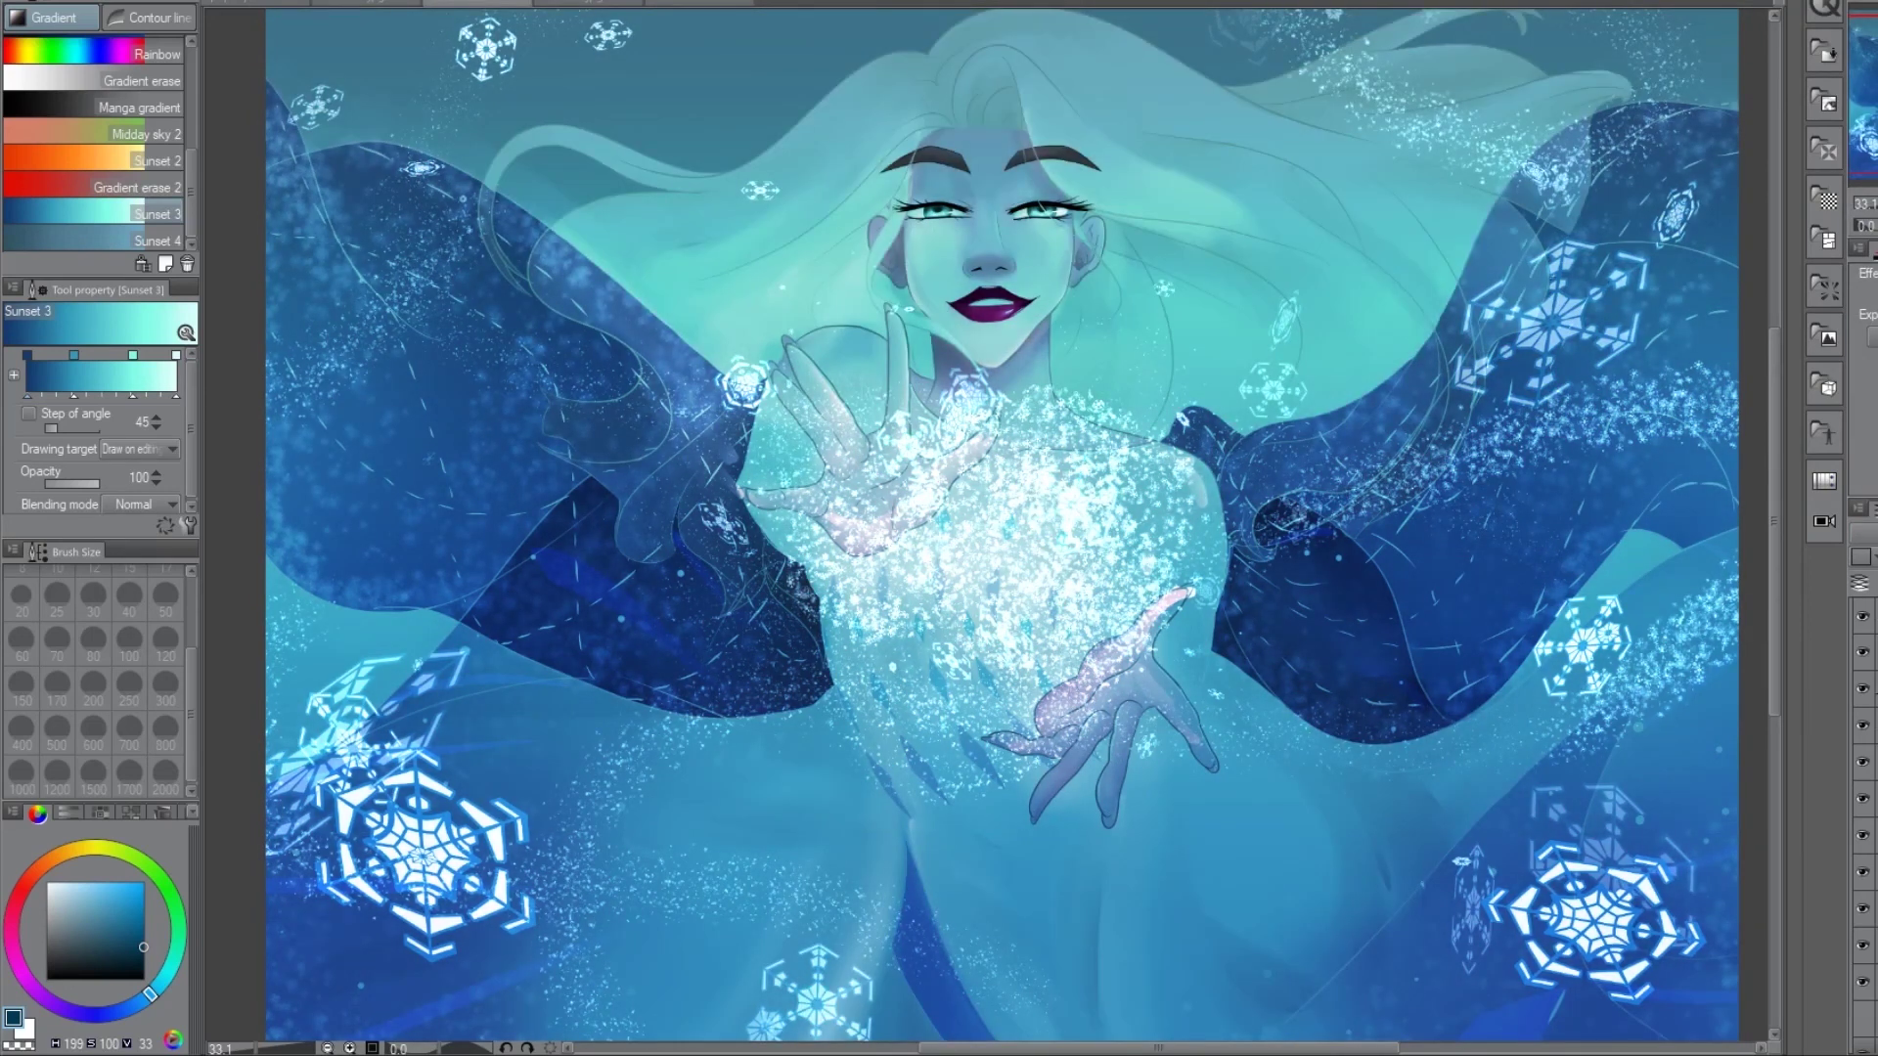
pyautogui.hotkey('ctrl', '-')
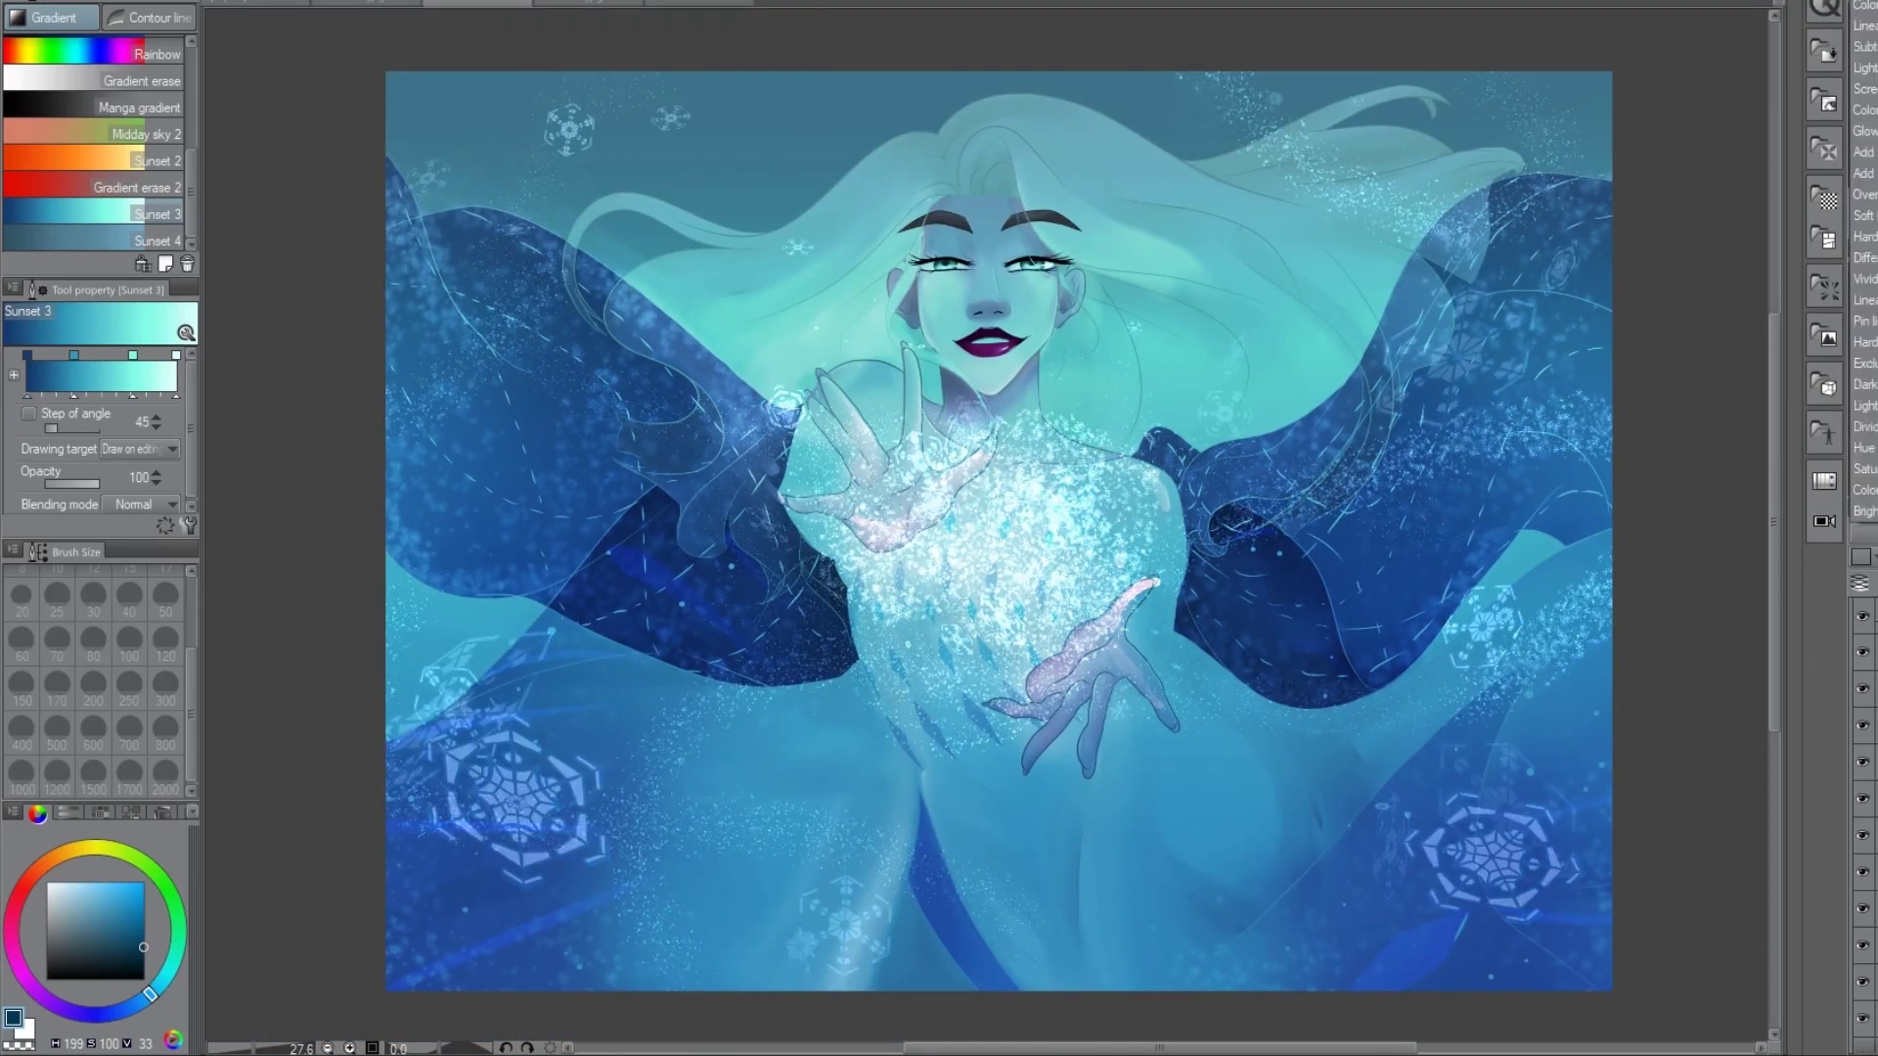
# - Scatter smaller snowflakes at brush size 250 over the hair, cape, hands and skirt
pyautogui.press('b')
pyautogui.click(129, 690)
pyautogui.moveTo(1037, 469)
pyautogui.mouseDown()
pyautogui.moveTo(1389, 851)
pyautogui.moveTo(704, 206)
pyautogui.moveTo(812, 528)
pyautogui.moveTo(1139, 174)
pyautogui.moveTo(1664, 306)
pyautogui.moveTo(1526, 636)
pyautogui.moveTo(469, 714)
pyautogui.mouseUp()
# - Scatter glitter circle crosses at size 100 and fine snow at size 800 around the figure
pyautogui.click(36, 17)
pyautogui.click(93, 187)
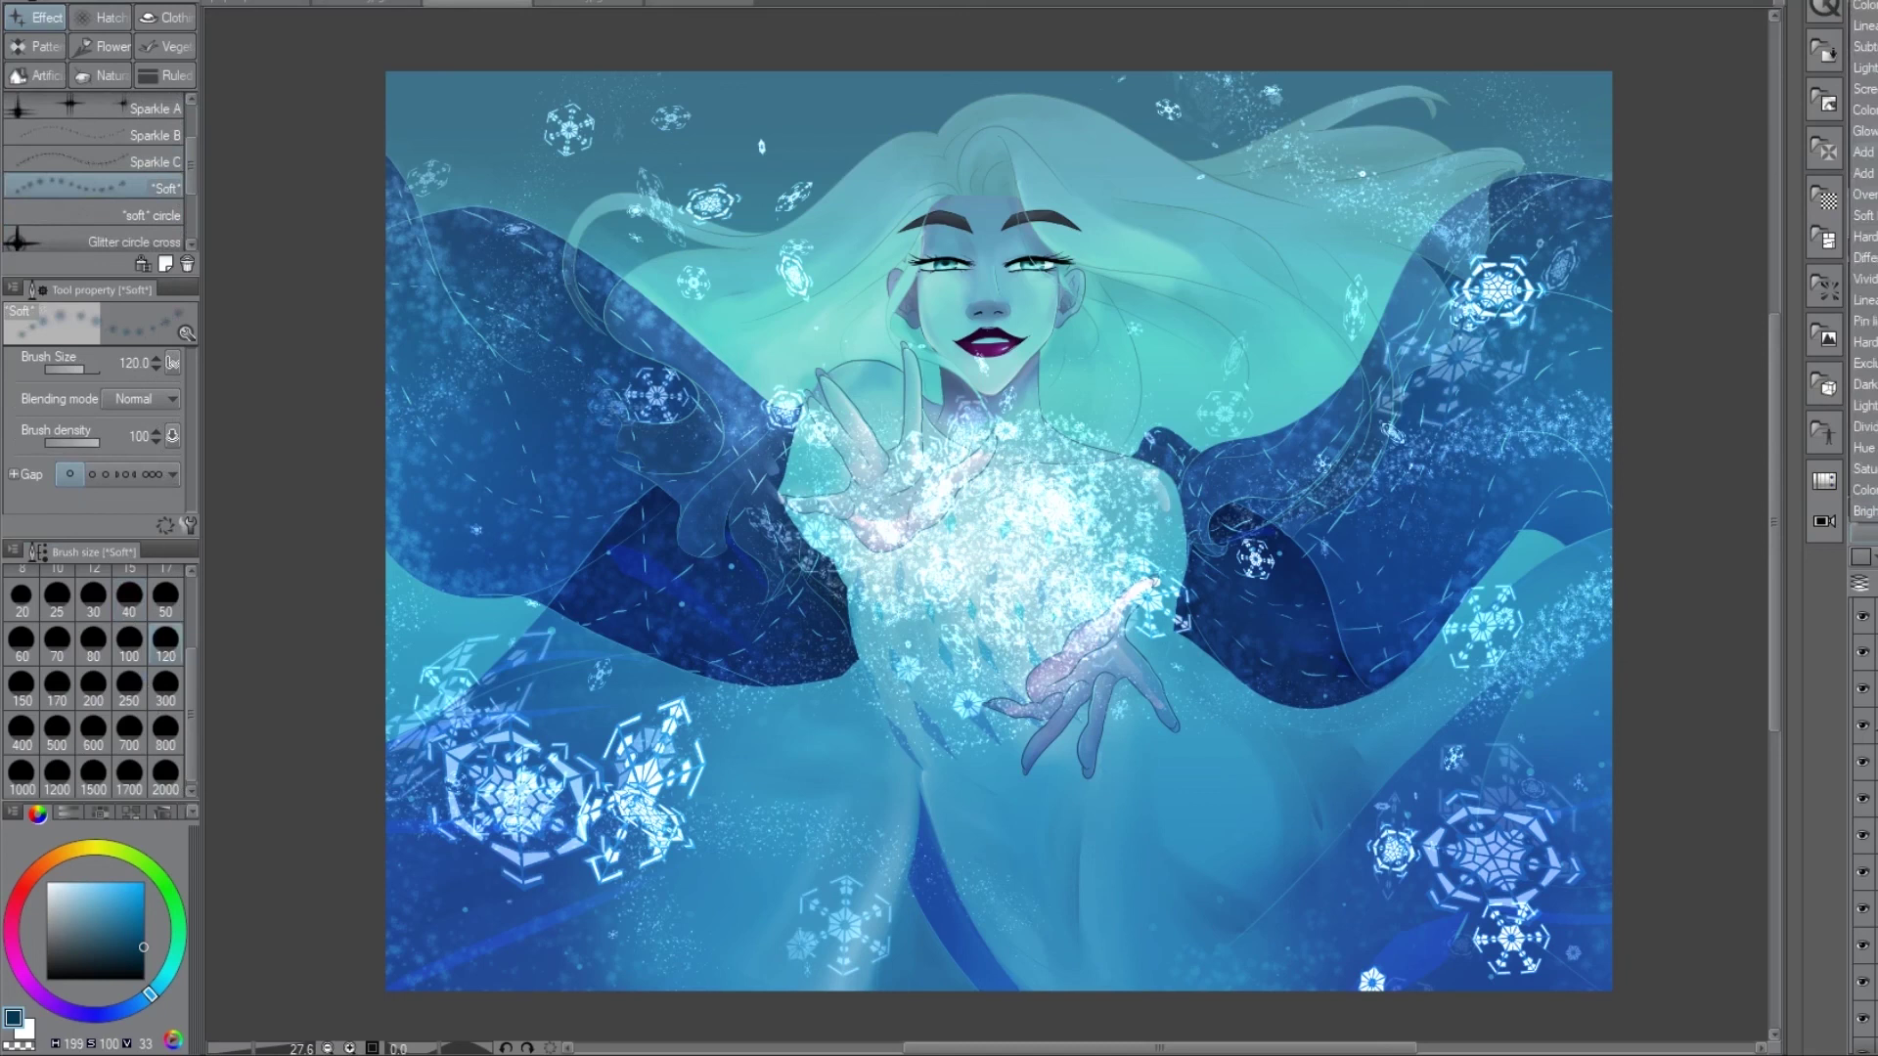
pyautogui.click(134, 241)
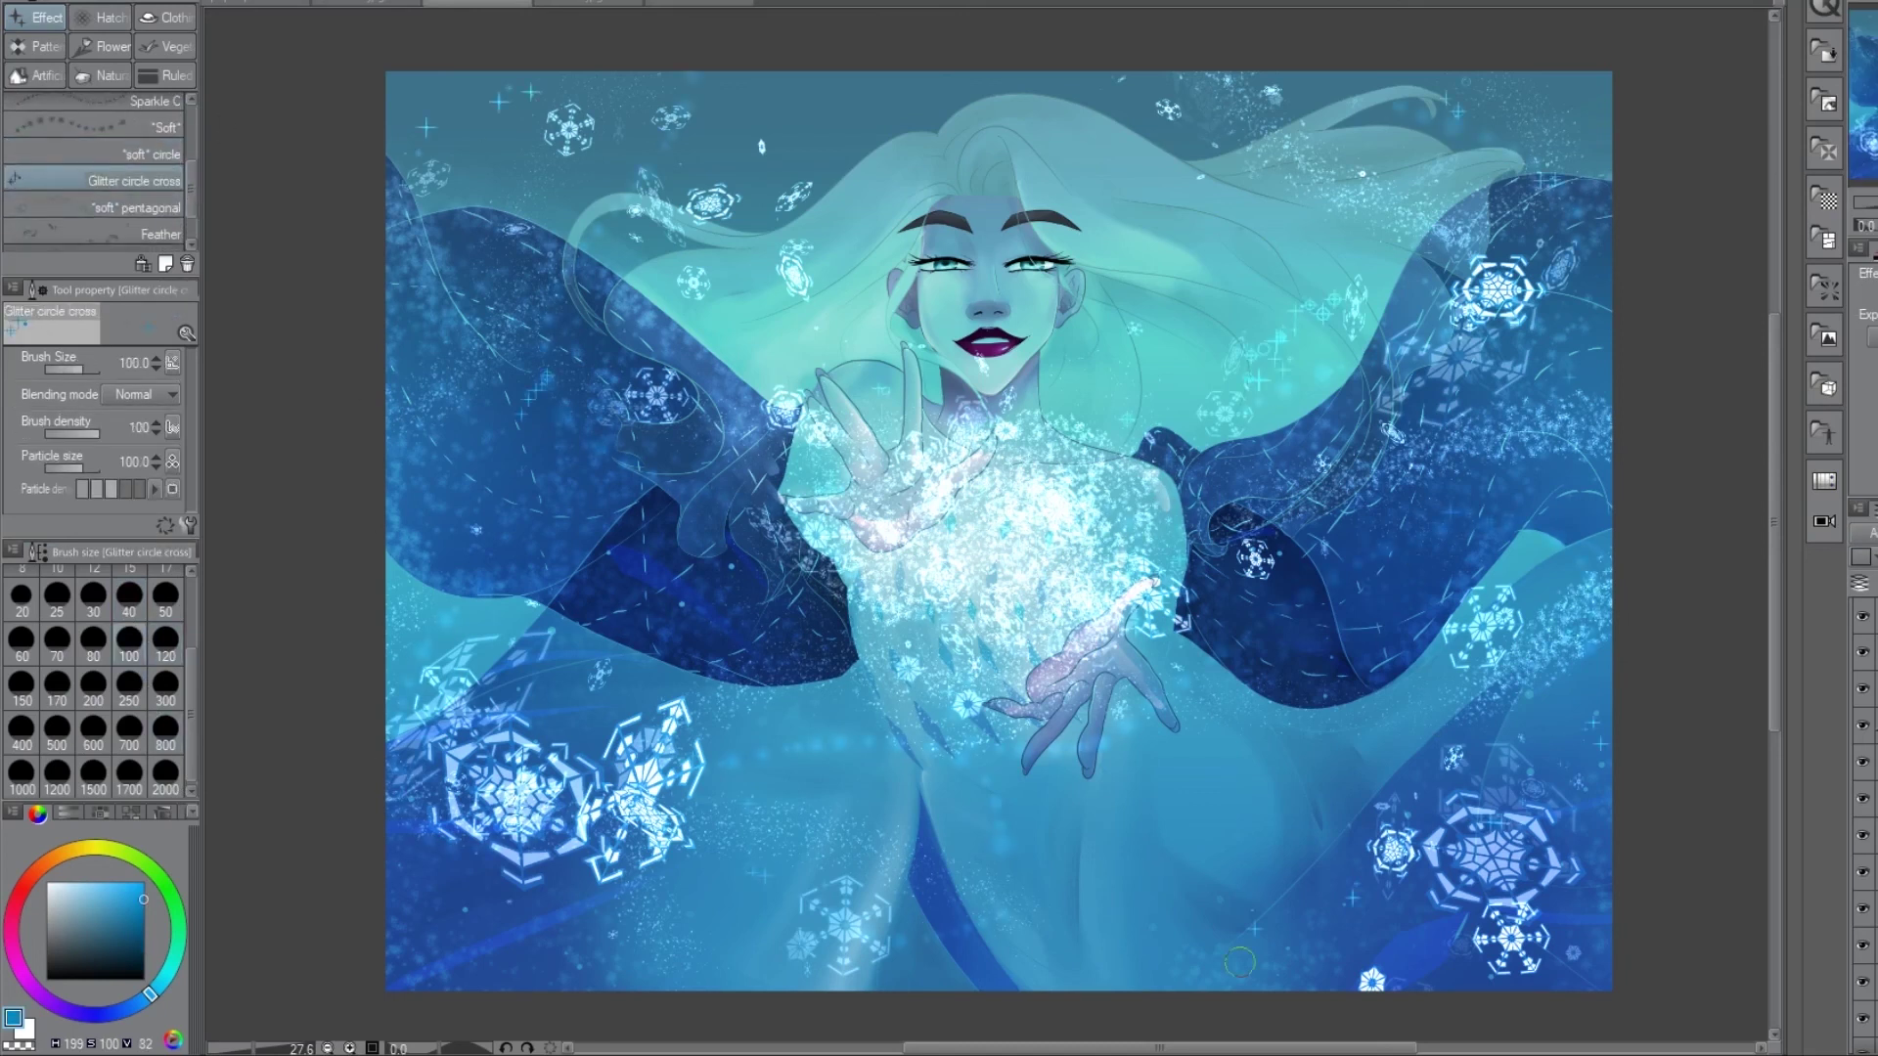
pyautogui.click(101, 76)
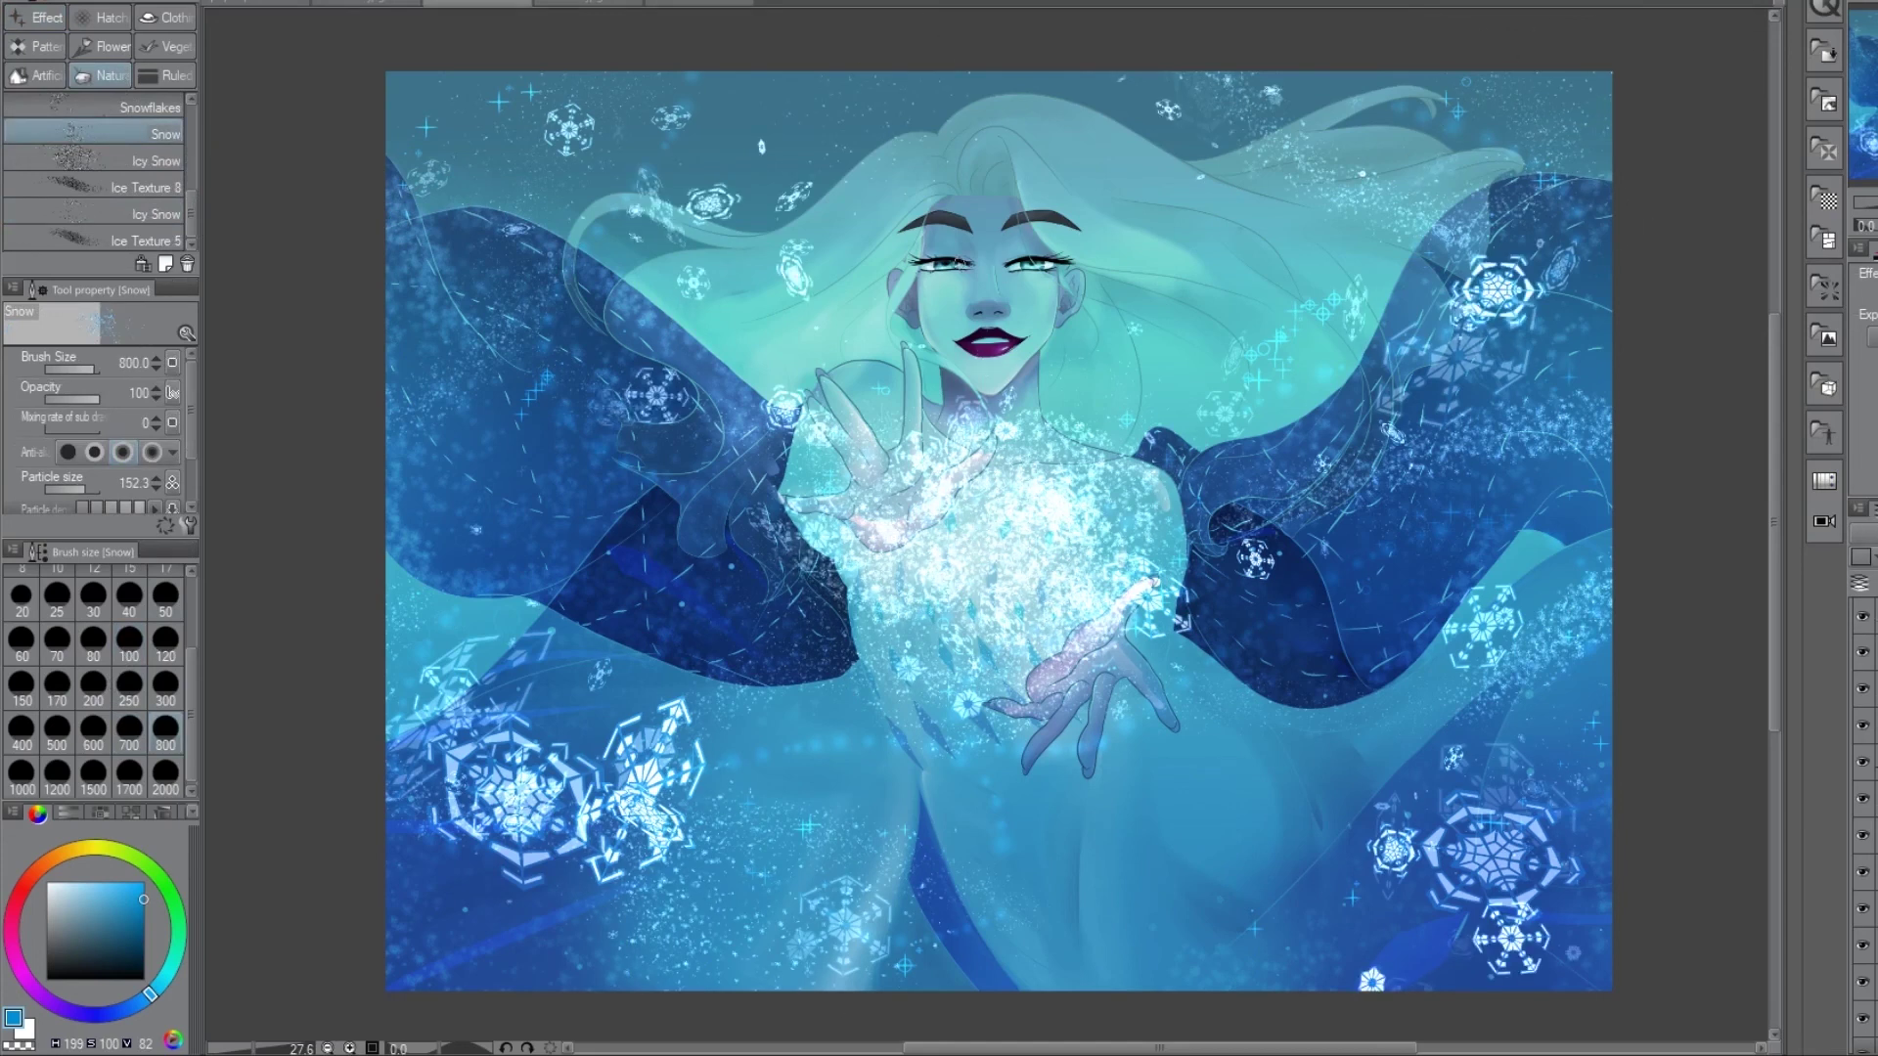
# - Brighten both irises with cyan using the G-pen at size 120 and blend the colour
pyautogui.scroll(3, 960, 347)
pyautogui.press('p')
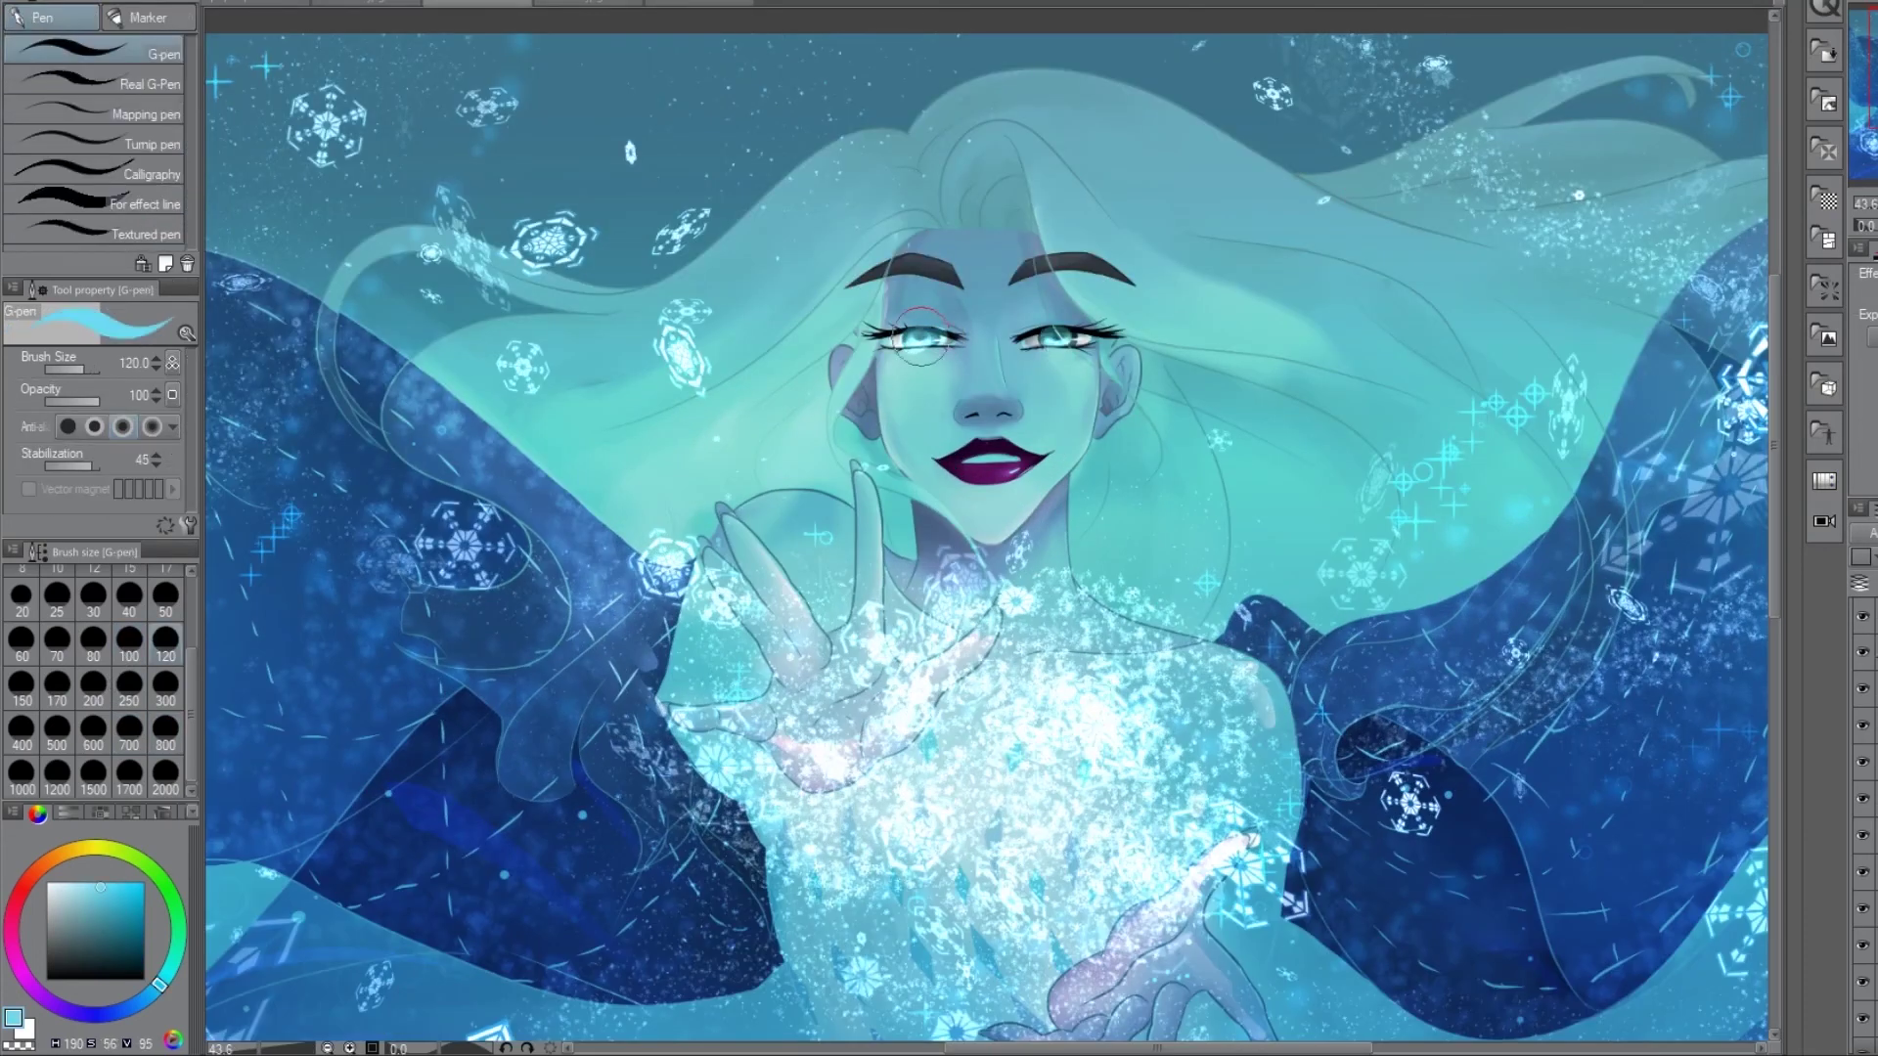
pyautogui.press('j')
pyautogui.scroll(-2, 1053, 332)
pyautogui.moveTo(1772, 460); pyautogui.dragTo(1798, 315)
pyautogui.keyDown('alt'); pyautogui.click(936, 232); pyautogui.keyUp('alt')
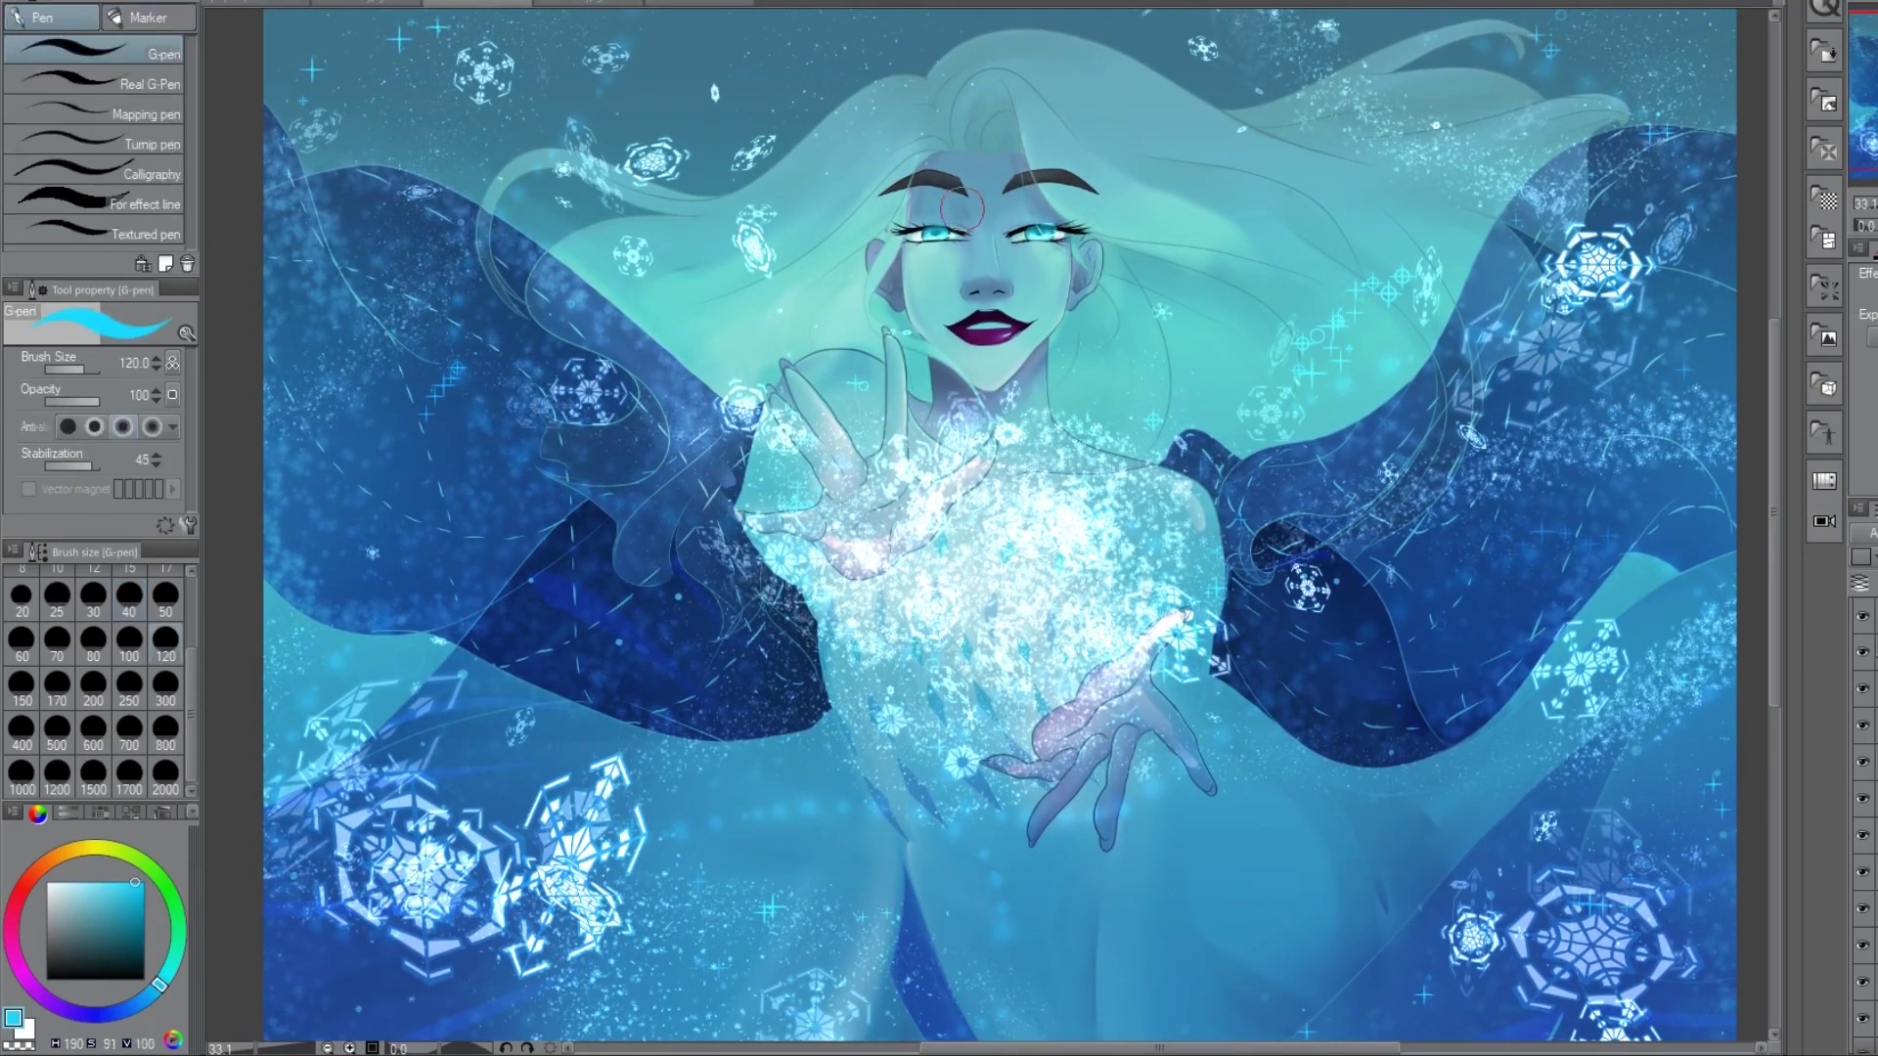
# - Paint a bright cyan glow over the snow burst on the chest, blend at size 250 and undo the last strokes
pyautogui.press('b')
pyautogui.moveTo(890, 460)
pyautogui.mouseDown()
pyautogui.moveTo(949, 332)
pyautogui.moveTo(1036, 665)
pyautogui.moveTo(1184, 489)
pyautogui.mouseUp()
pyautogui.press('j')
pyautogui.hotkey('ctrl', 'z')
pyautogui.hotkey('ctrl', 'z')
pyautogui.hotkey('ctrl', 'z')
pyautogui.hotkey('ctrl', 'z')
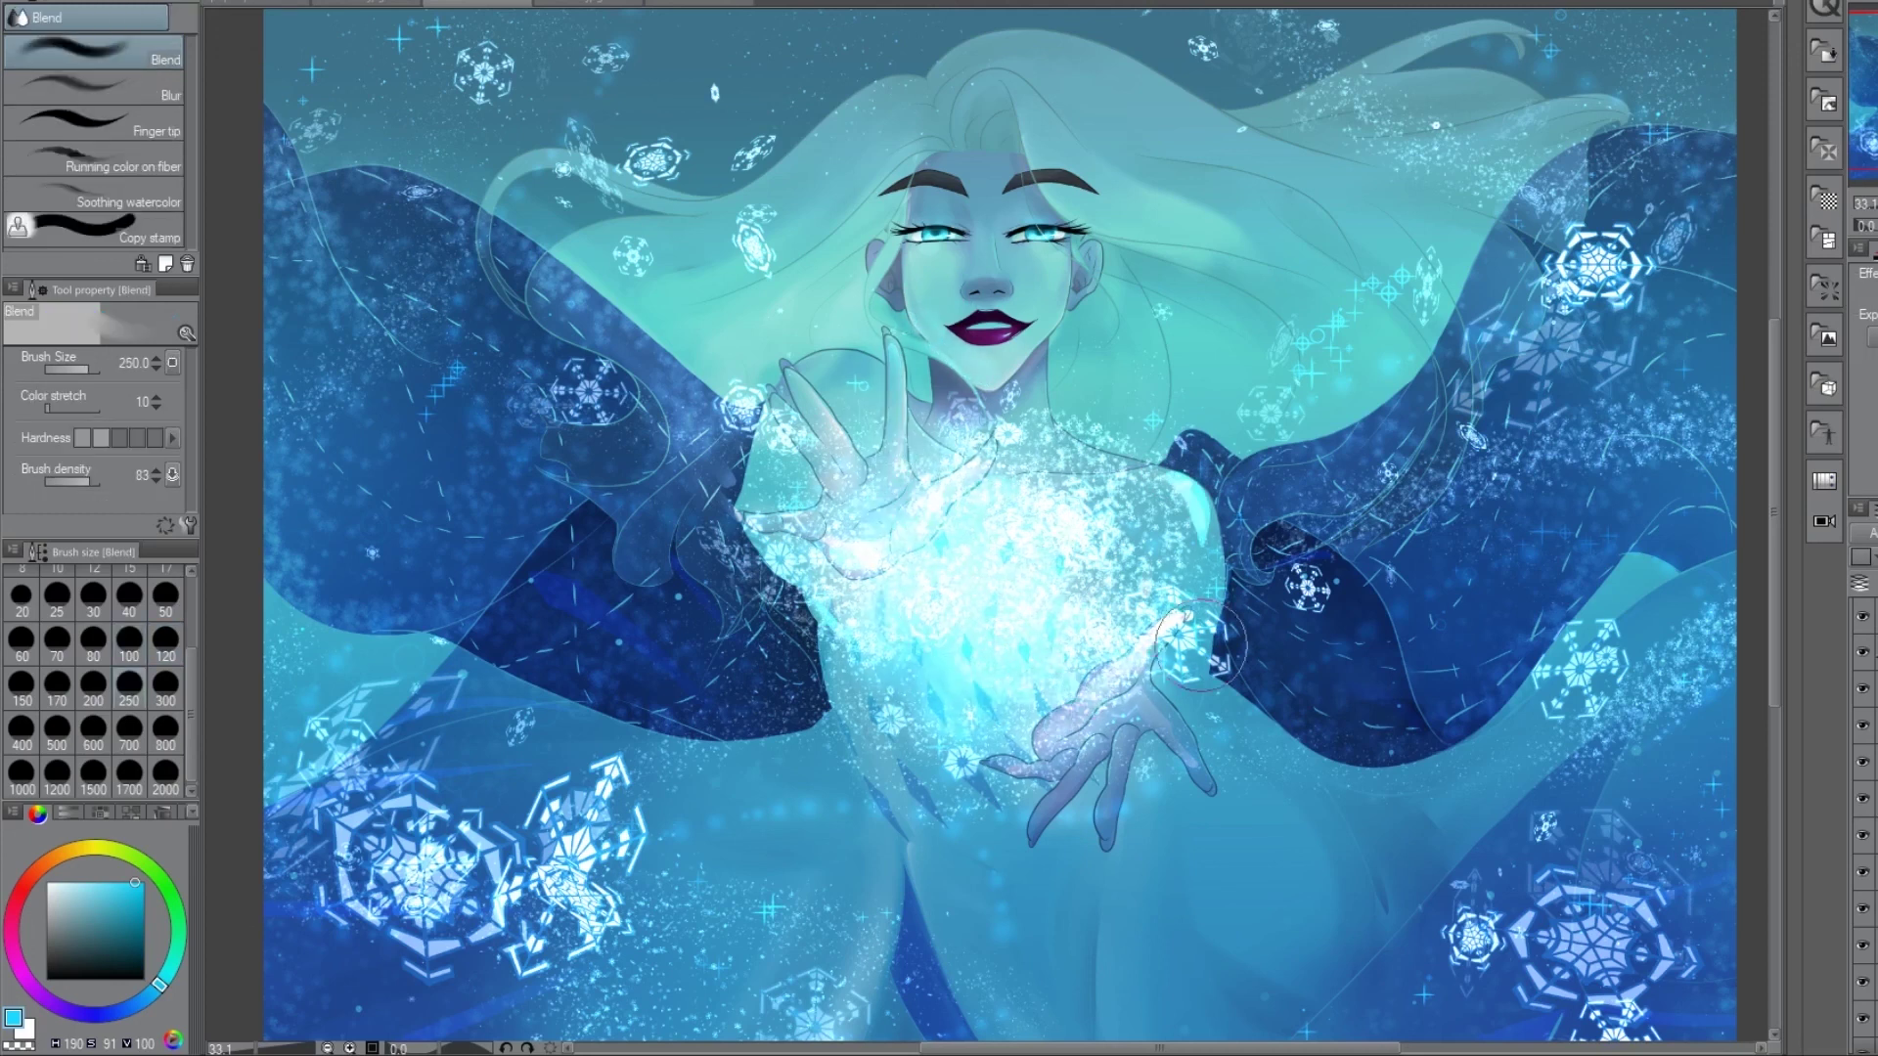
# - Paint cyan highlights on the shoulder and hands with the G-pen at size 25 and blend them at size 80
pyautogui.press('p')
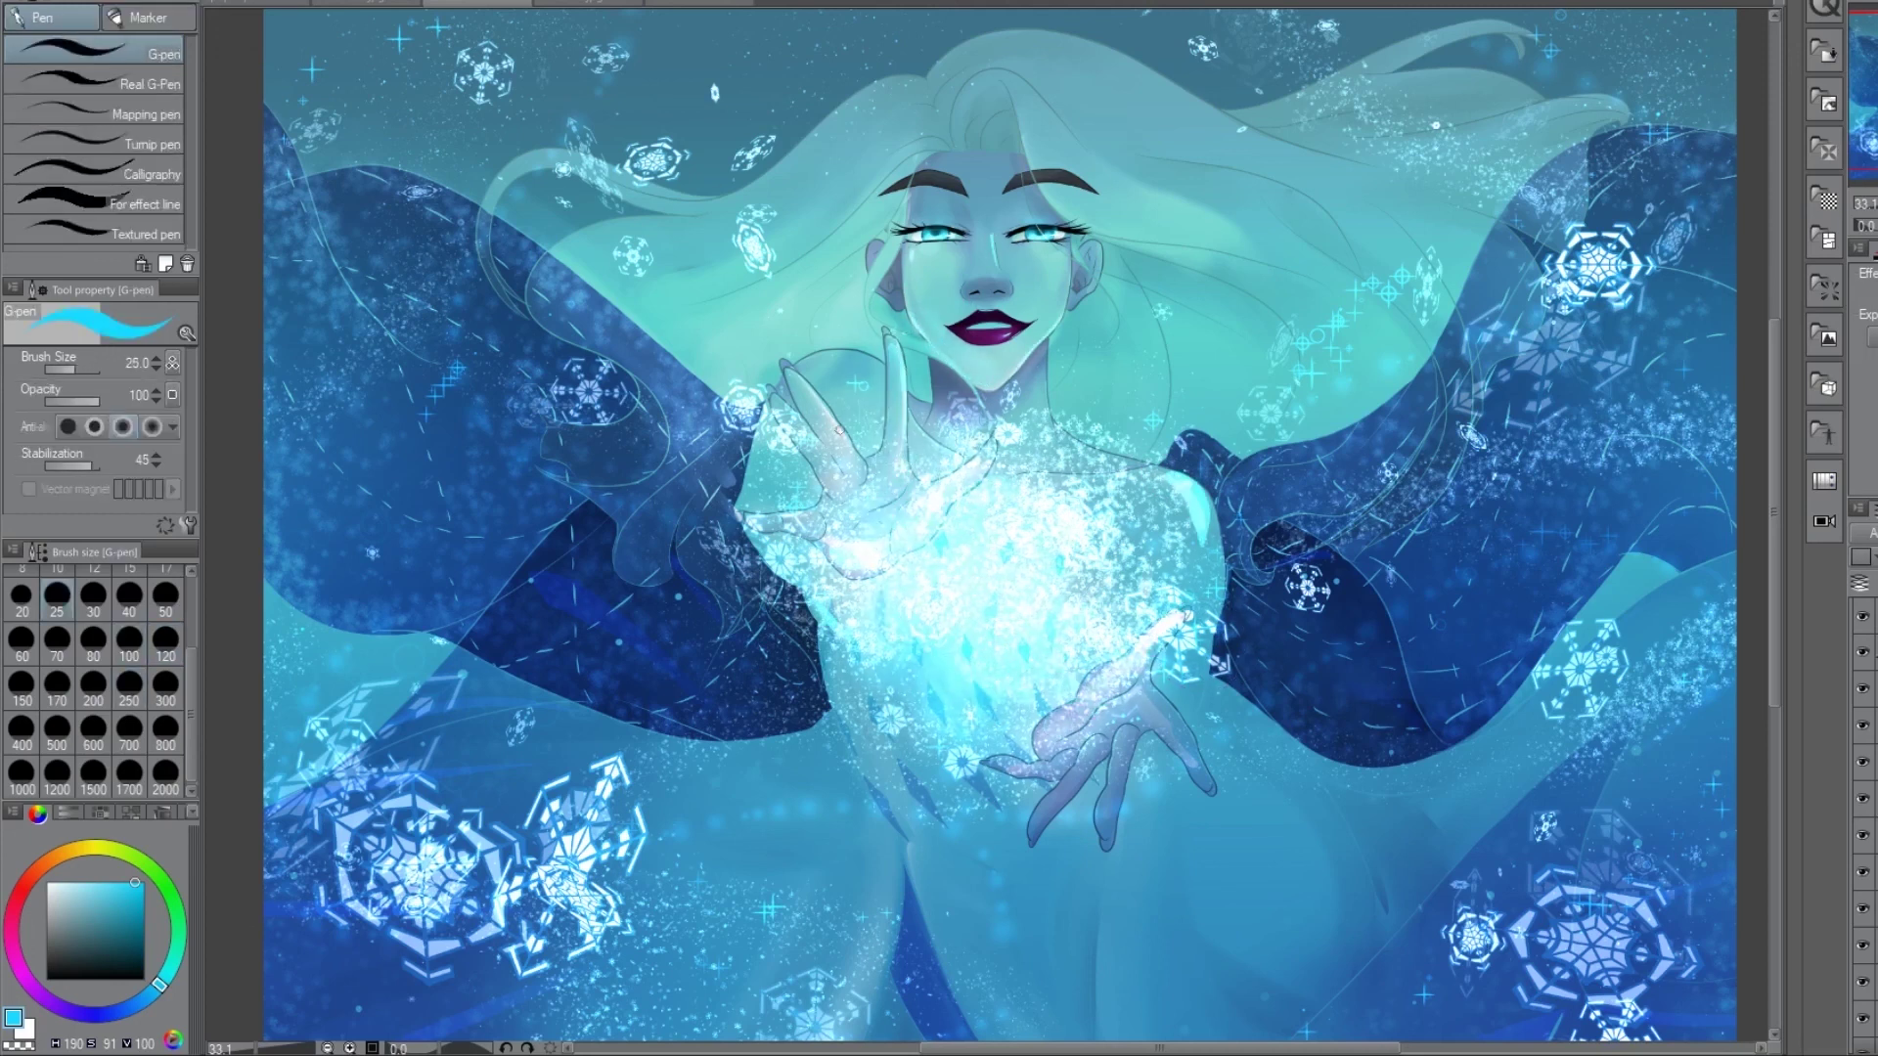
pyautogui.press('j')
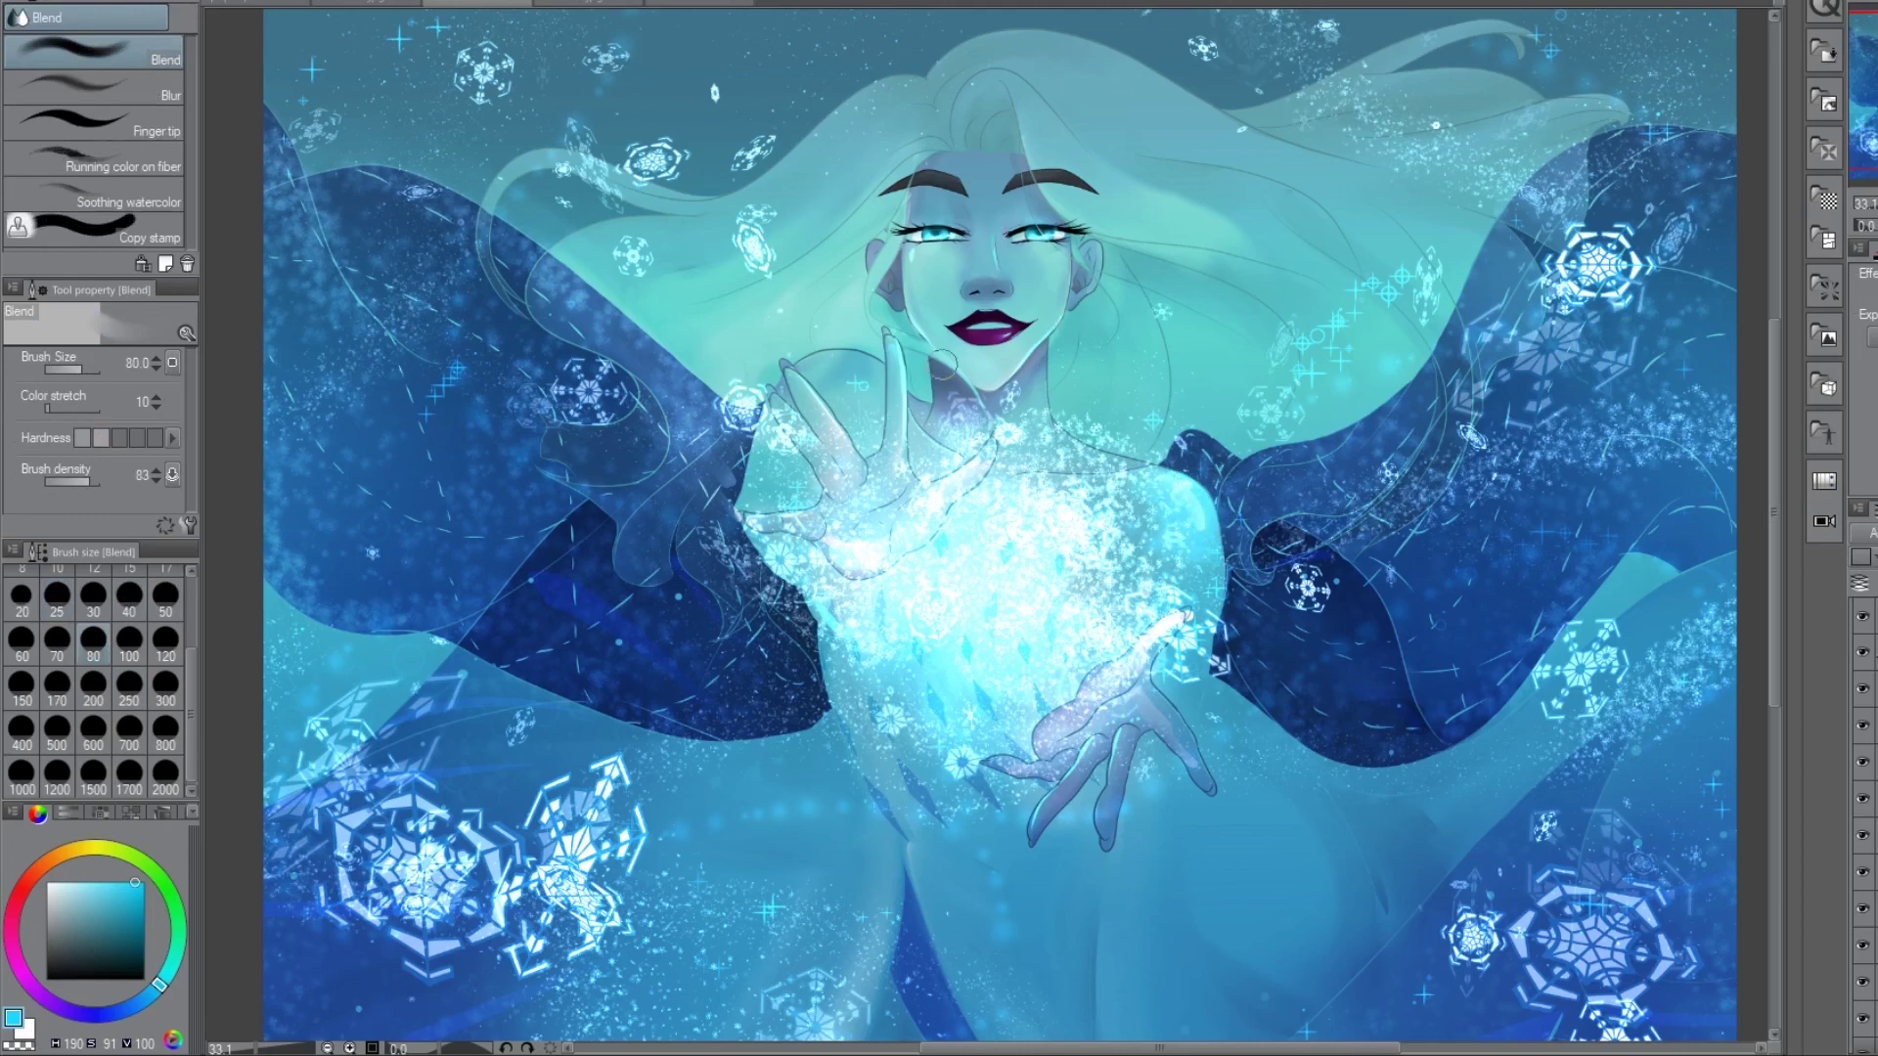
pyautogui.scroll(3, 968, 452)
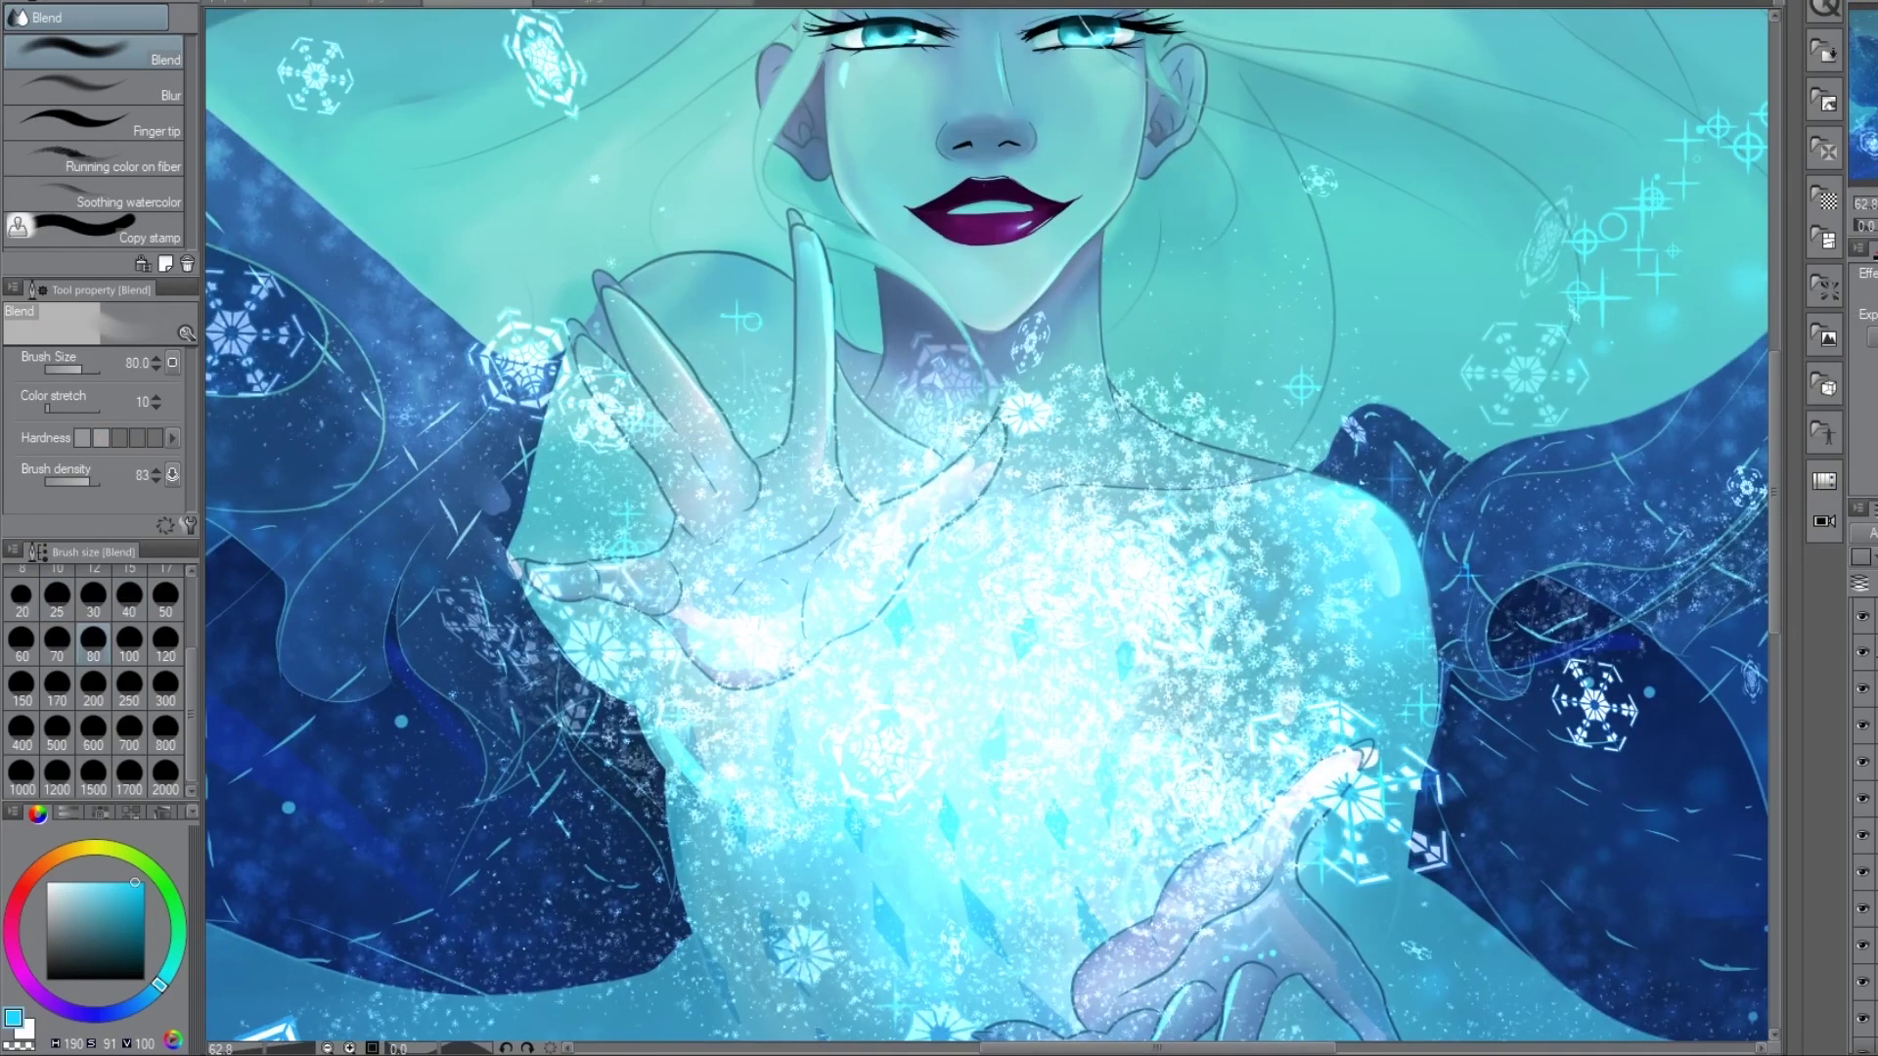
pyautogui.click(1858, 127)
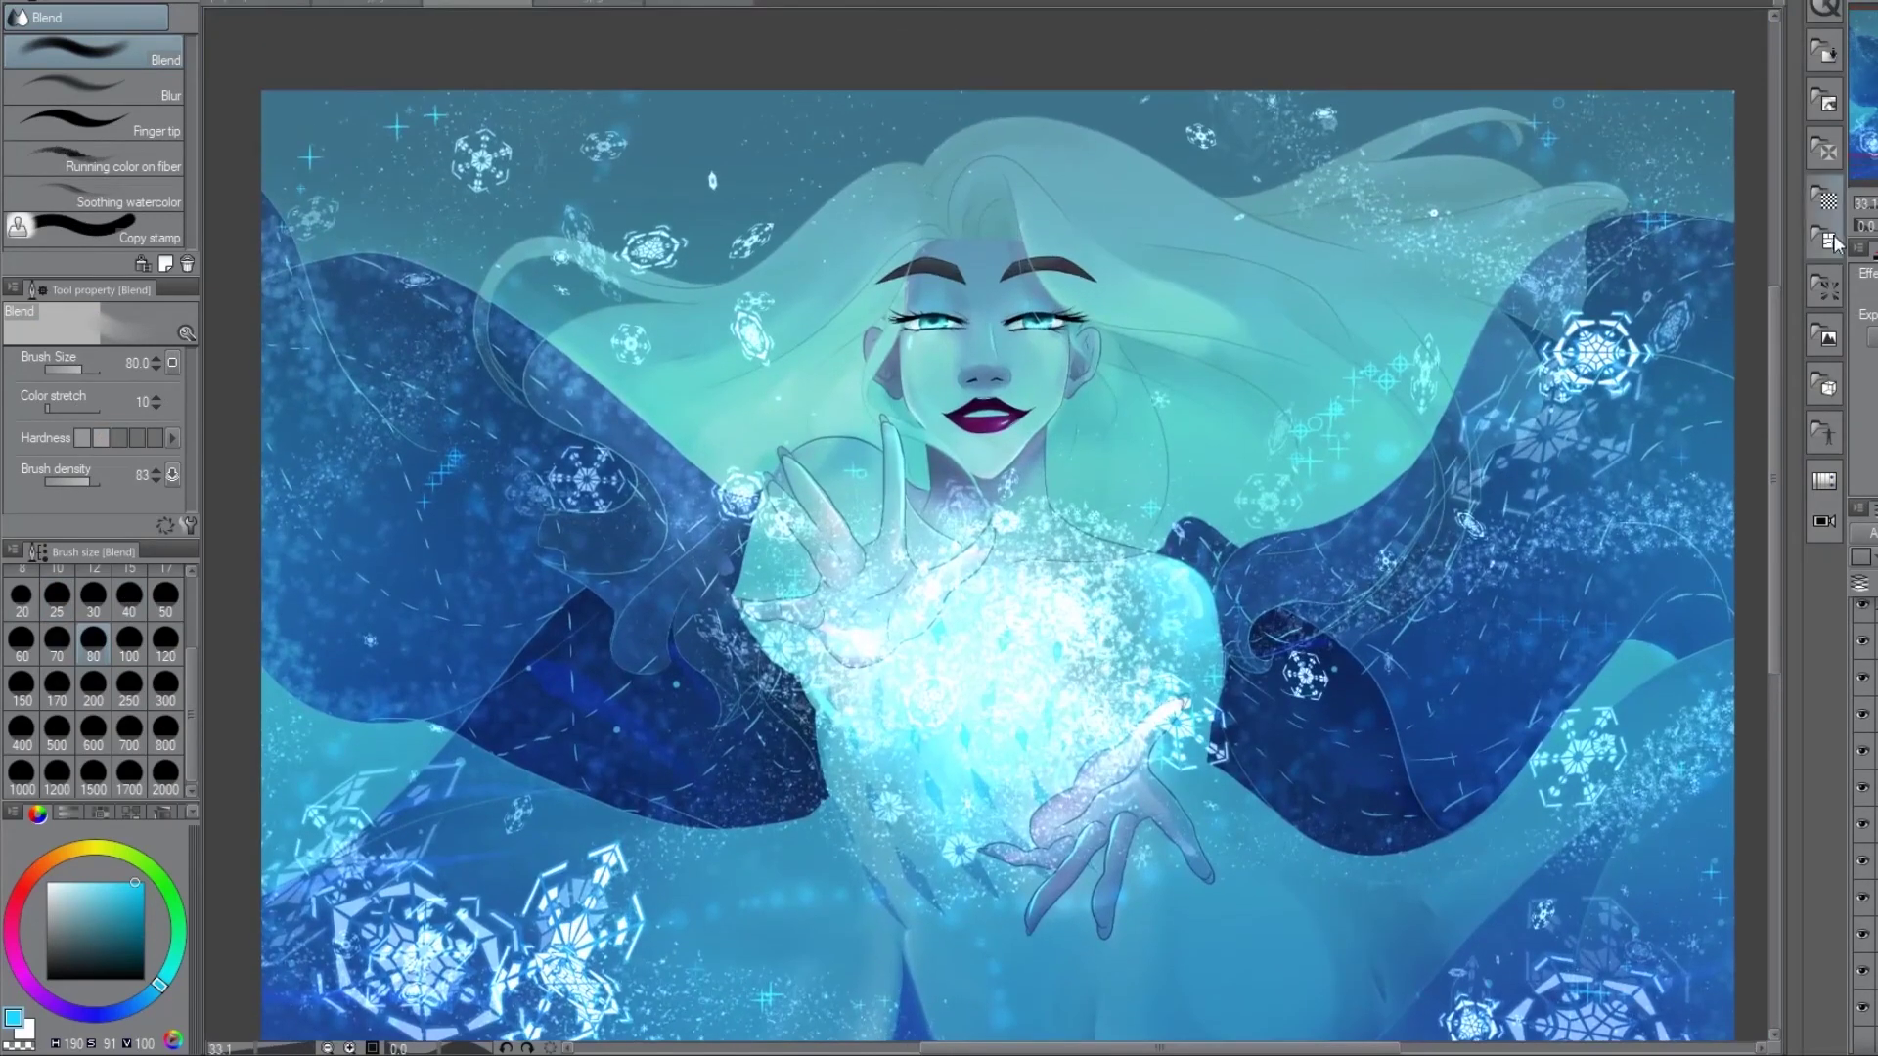
# - Add fine cyan highlights along the face and raised fingers with the G-pen at size 12 and blend them
pyautogui.press('p')
pyautogui.press('x')
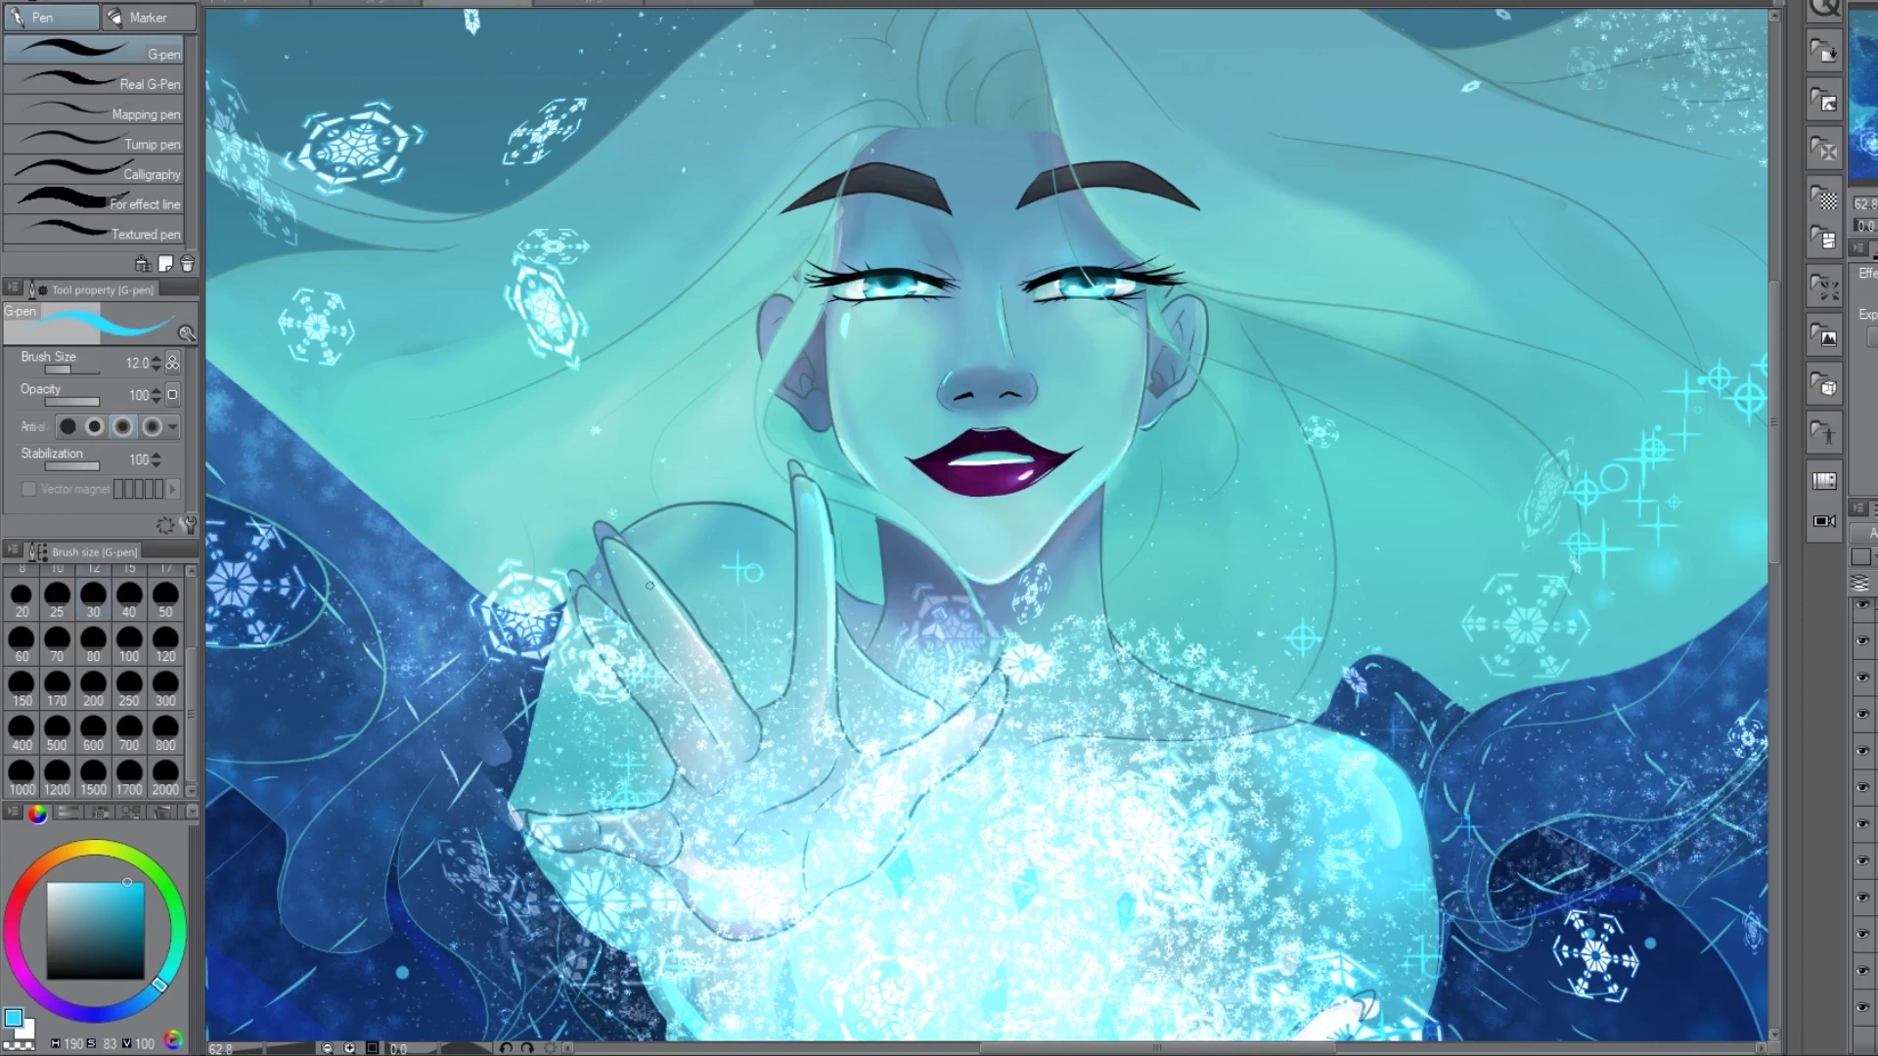
pyautogui.press('j')
pyautogui.hotkey('ctrl', '0')
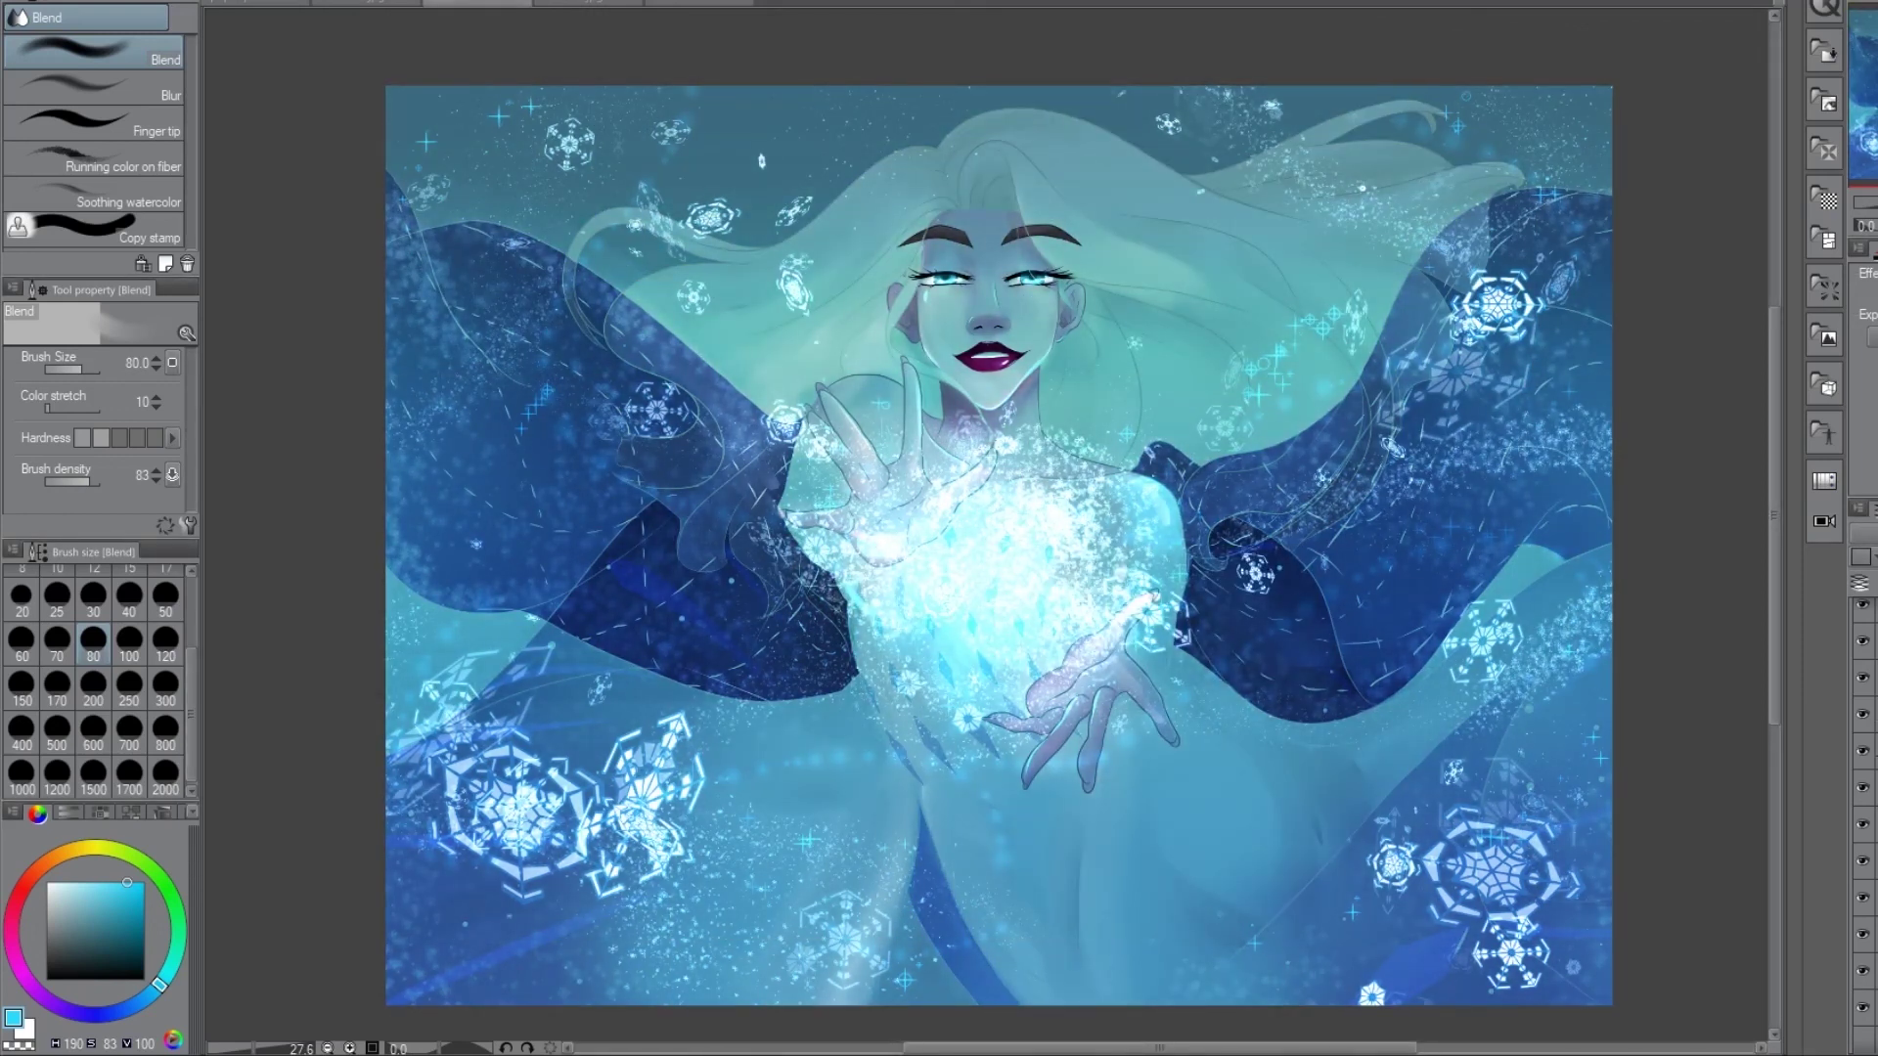
# - Enlarge the canvas to 4200 by 3200 px around its centre
pyautogui.hotkey('ctrl', 'alt', 'shift', 'c')
pyautogui.write('4200')
pyautogui.press('Tab')
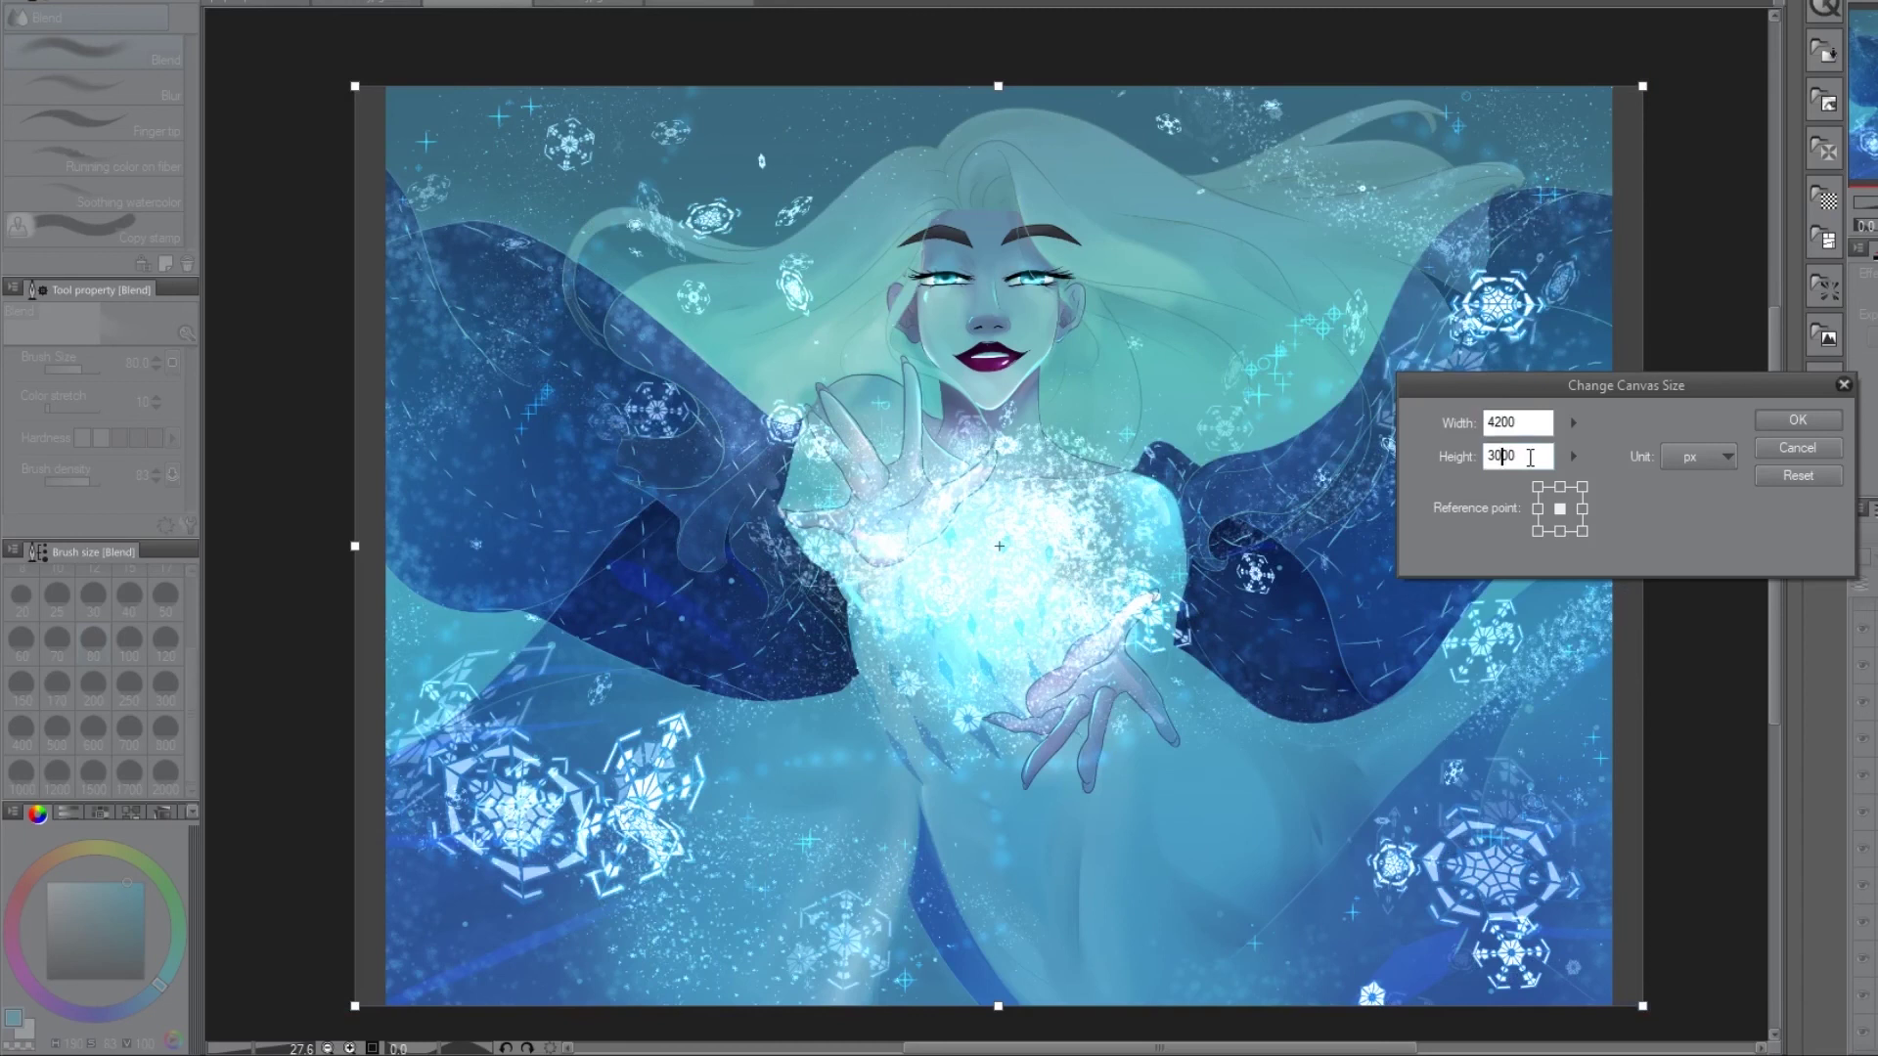
pyautogui.write('3200')
pyautogui.click(1794, 425)
# - Fill the new border around the picture with light cyan, referring to other layers, and save the picture to a file
pyautogui.press('g')
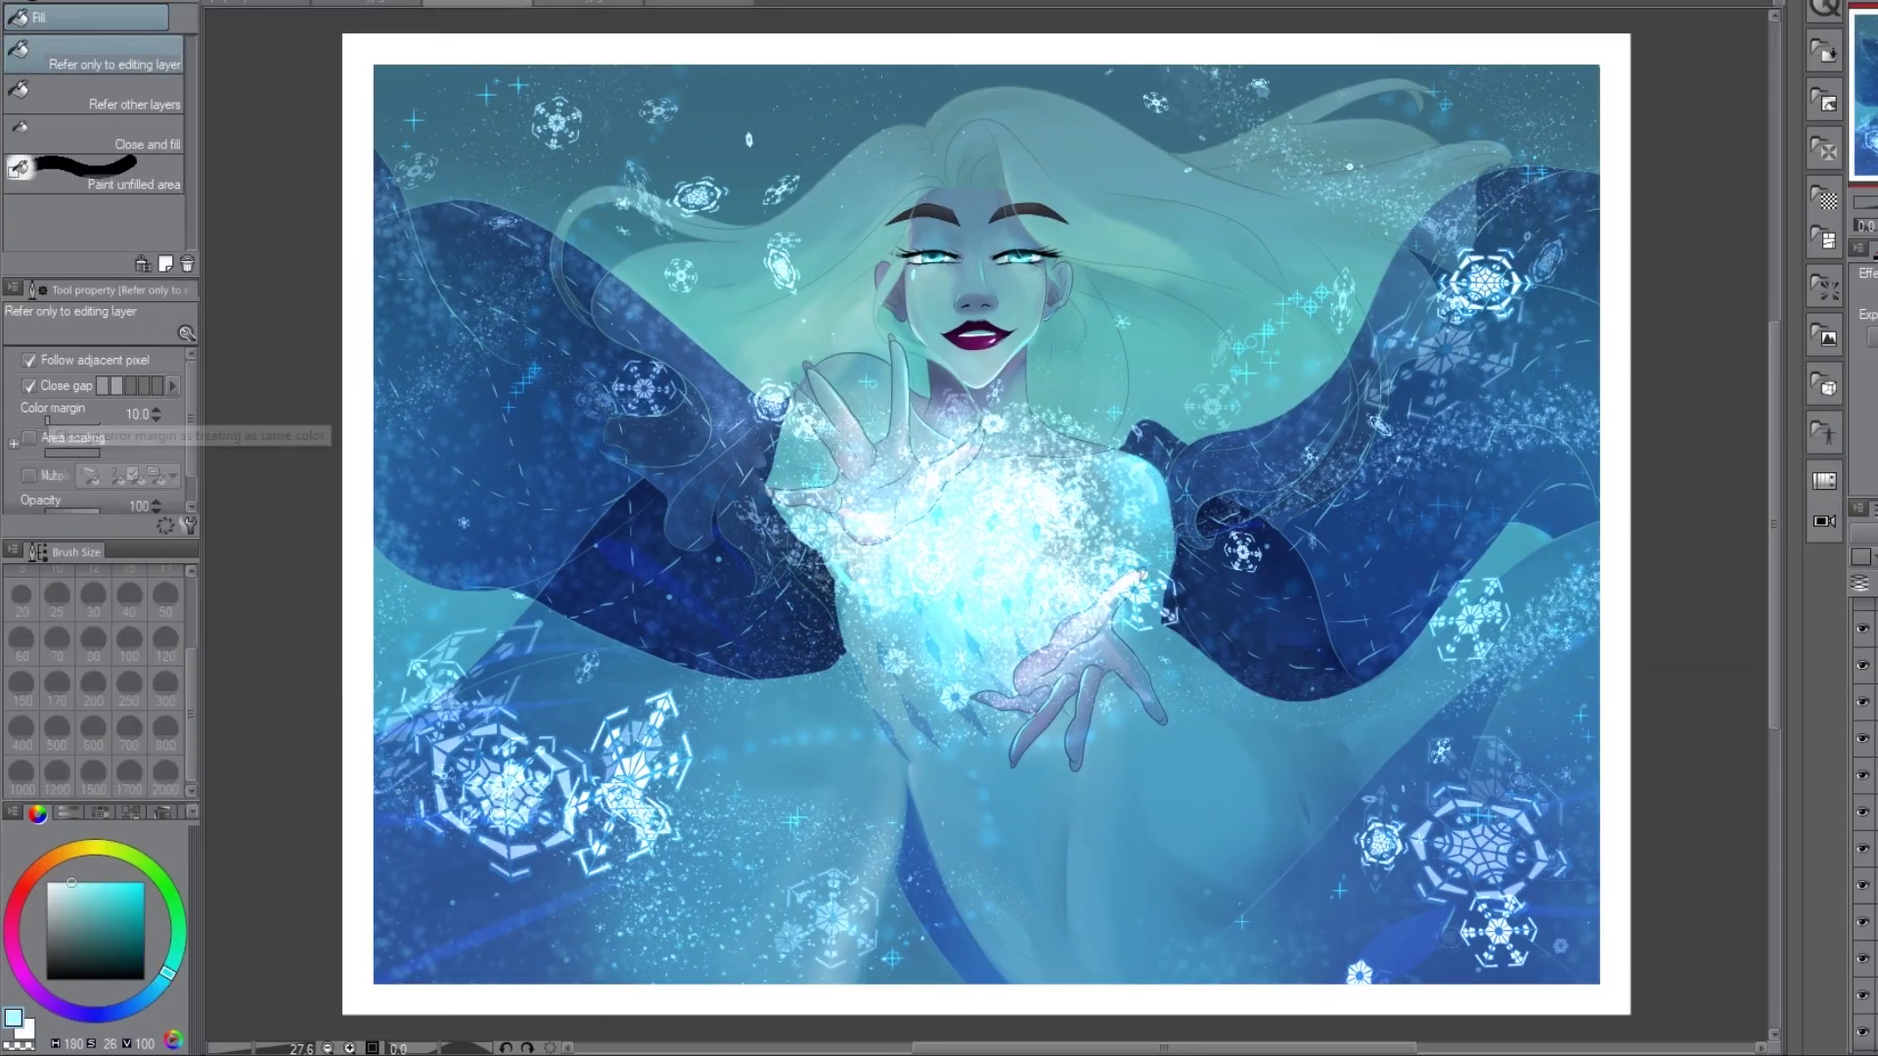
pyautogui.click(370, 606)
pyautogui.click(367, 610)
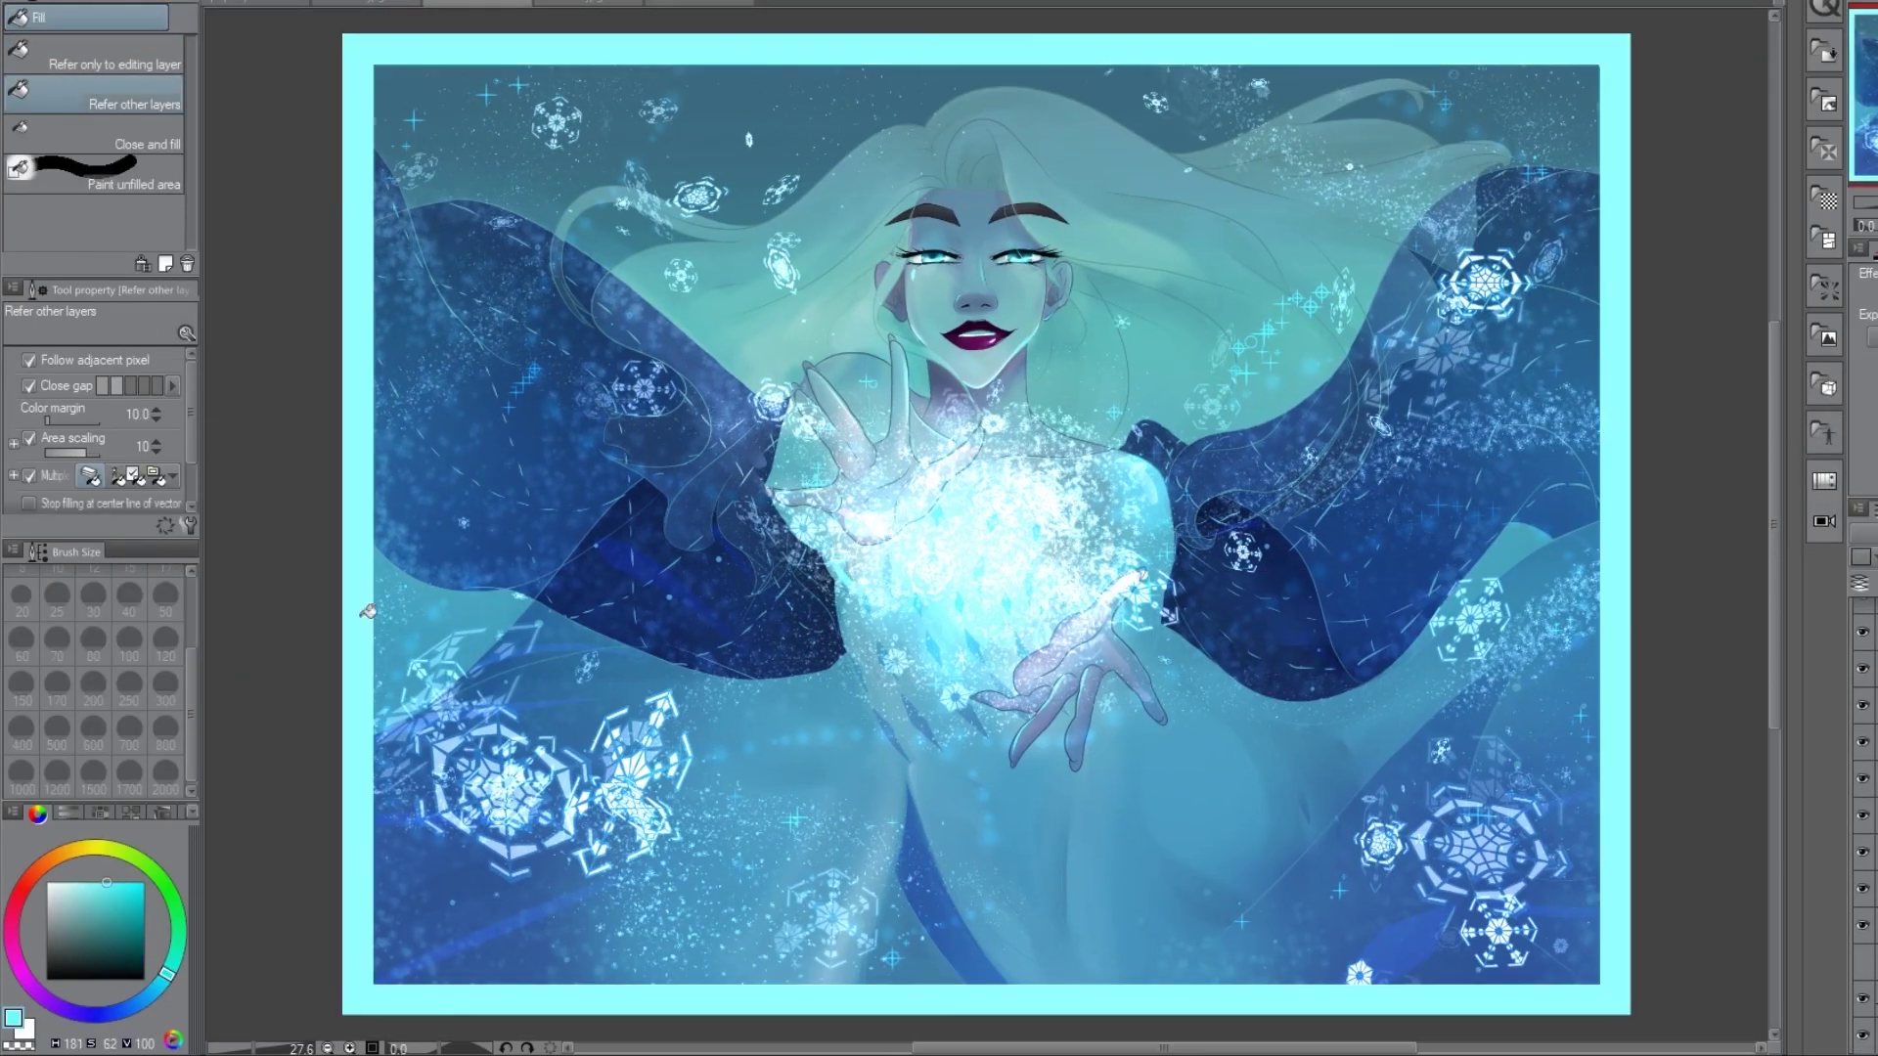
pyautogui.hotkey('ctrl', 'shift', 's')
pyautogui.press('Return')
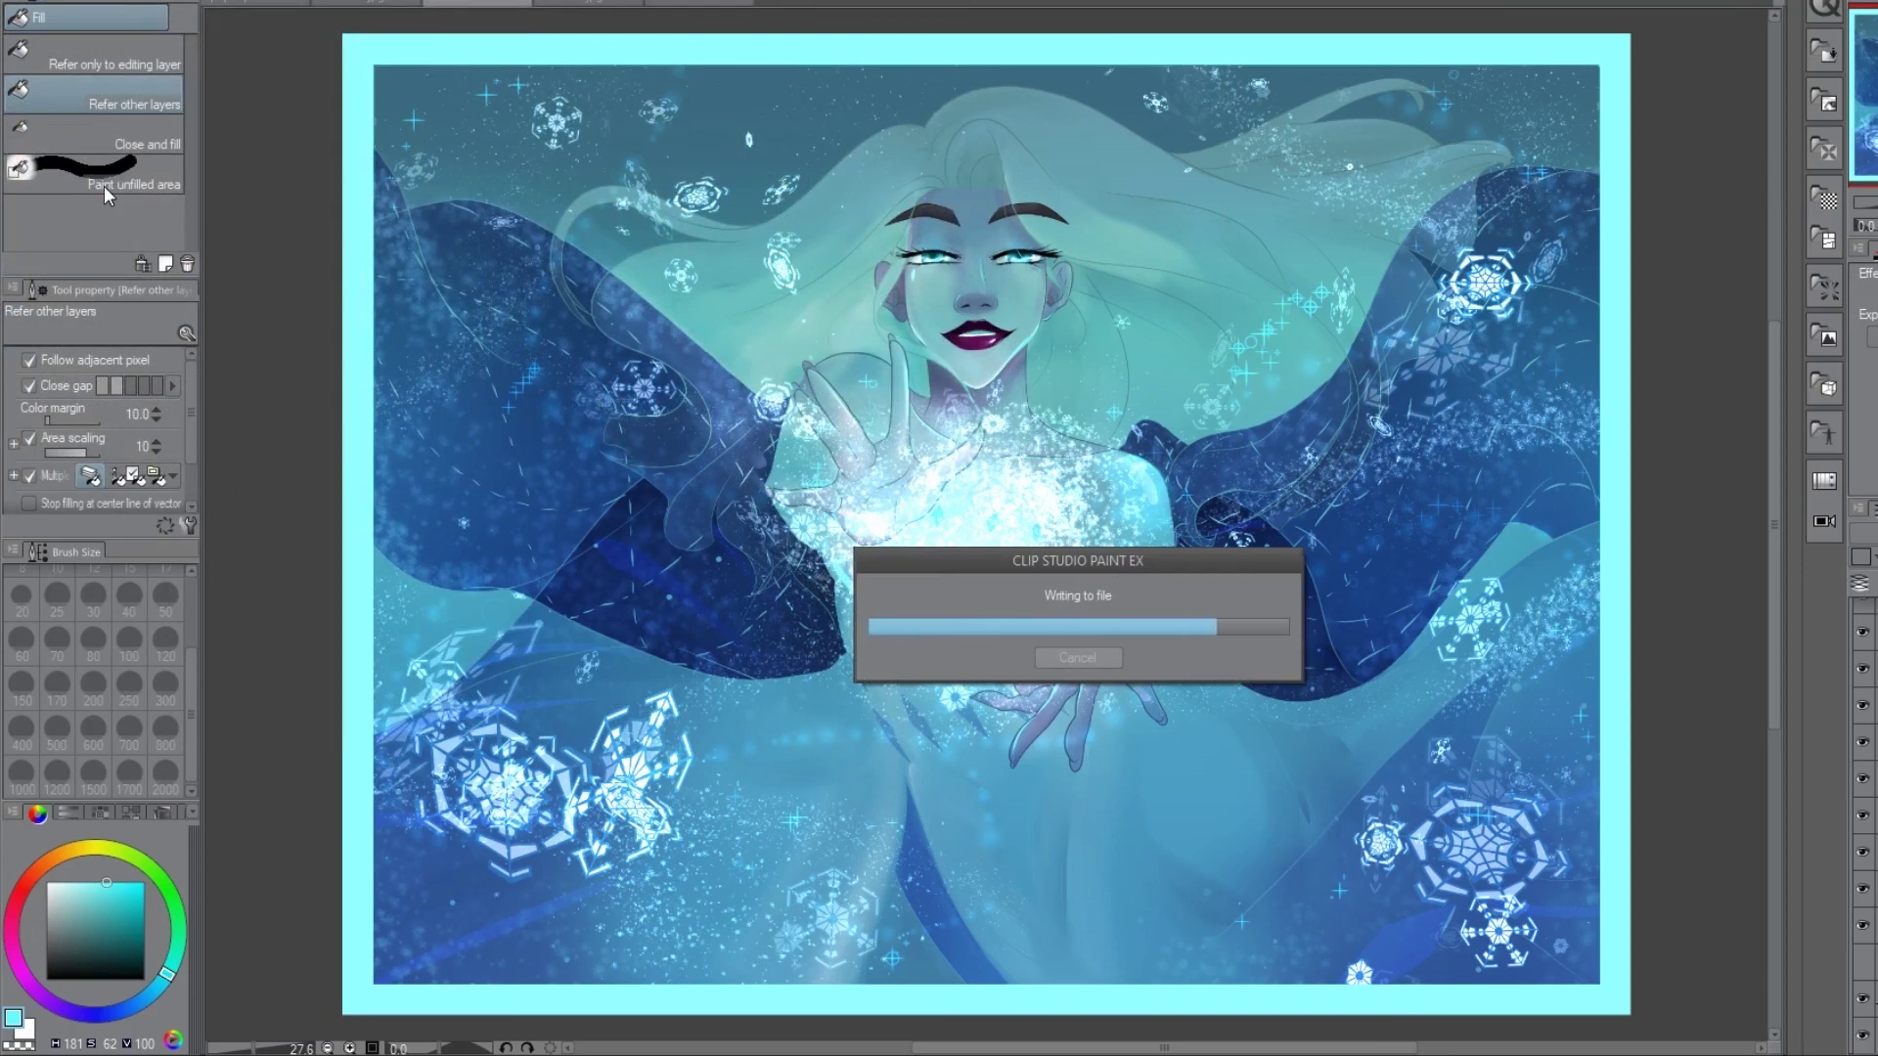
# - Refill the border around the picture with white
pyautogui.keyDown('alt'); pyautogui.click(878, 508); pyautogui.keyUp('alt')
pyautogui.click(354, 598)
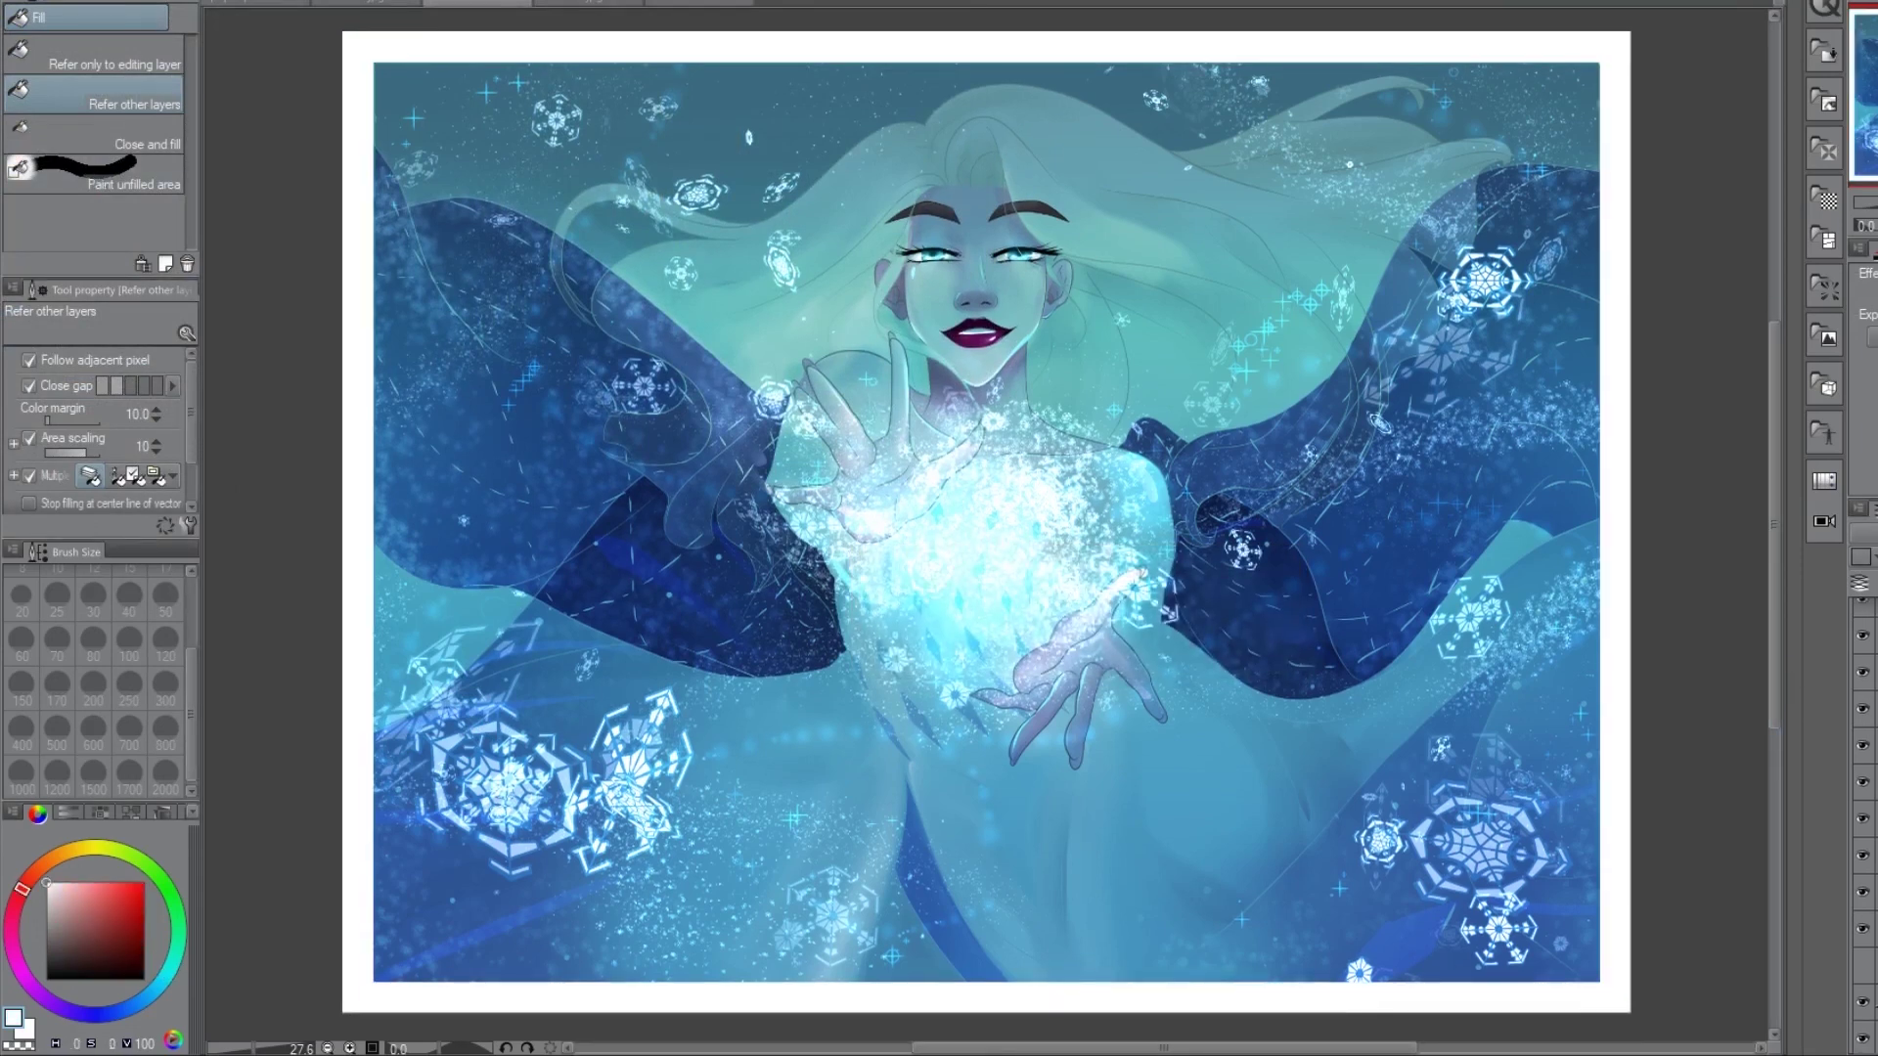